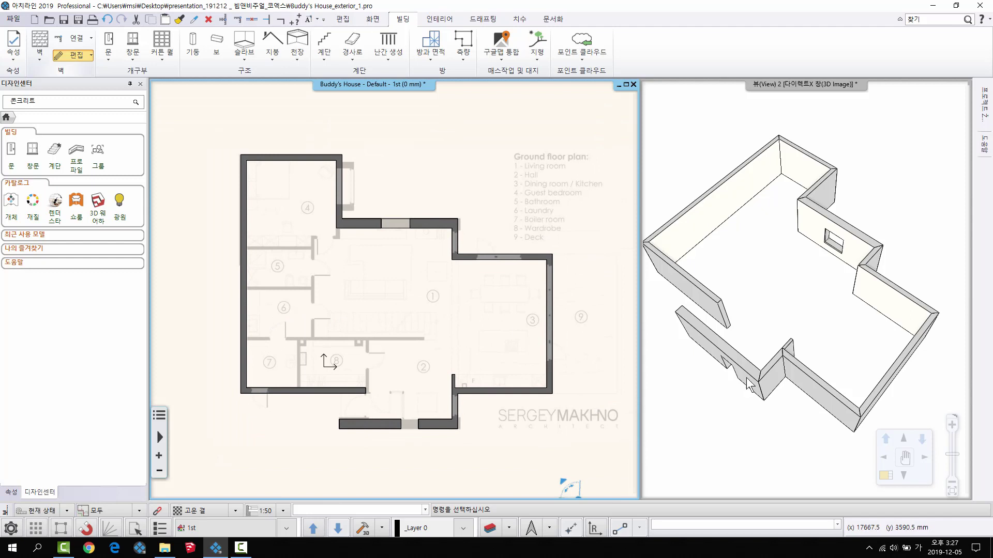
# Examine the outer walls in 3D and against the underlay in the ground floor plan.
pyautogui.moveTo(748, 386); pyautogui.dragTo(719, 336)
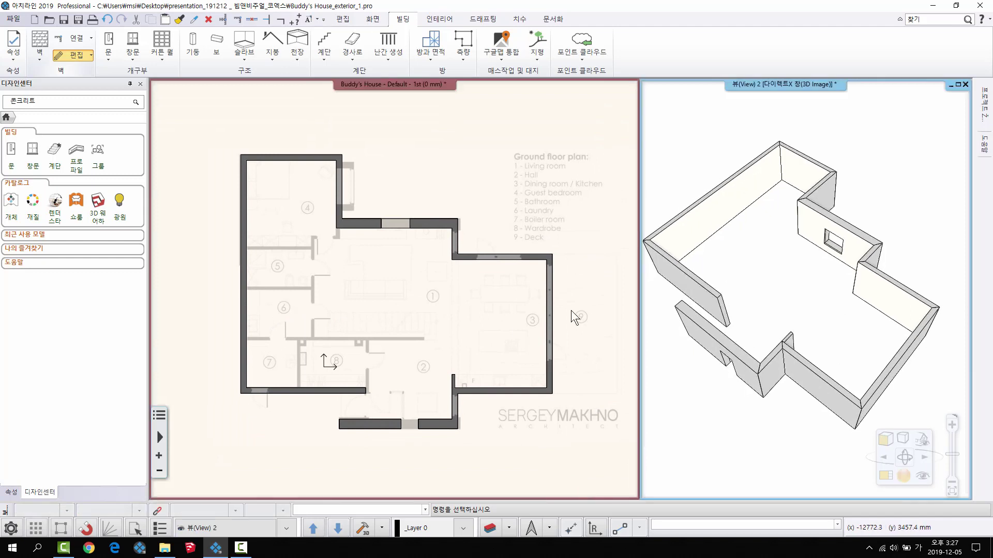
pyautogui.click(348, 299)
pyautogui.scroll(2, 291, 262)
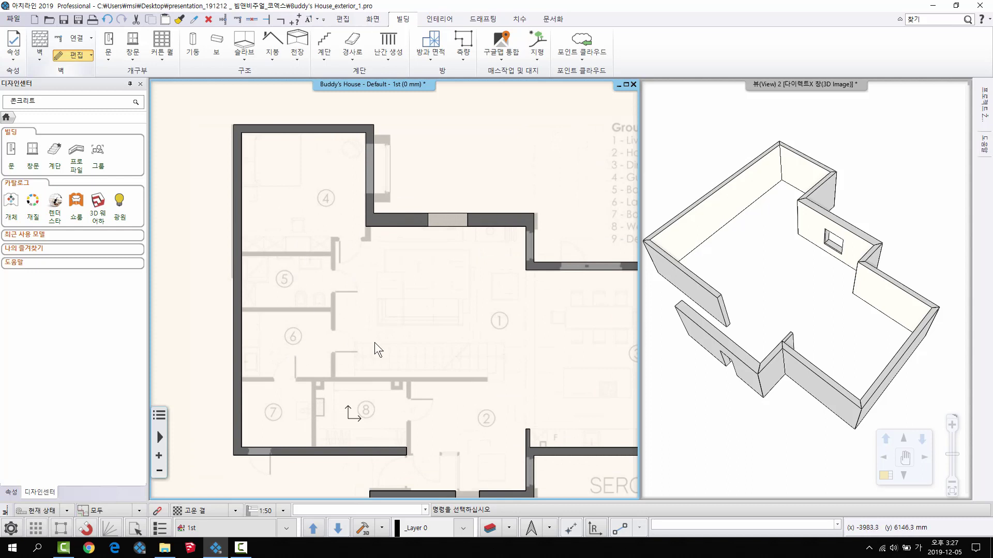
pyautogui.moveTo(374, 343); pyautogui.dragTo(354, 331, button='middle')
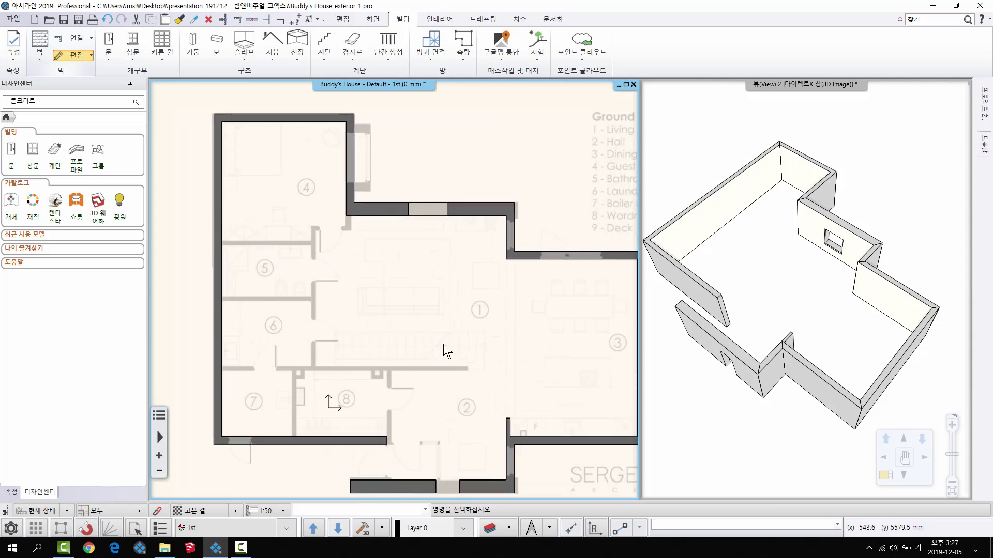
pyautogui.moveTo(417, 332); pyautogui.dragTo(400, 324, button='middle')
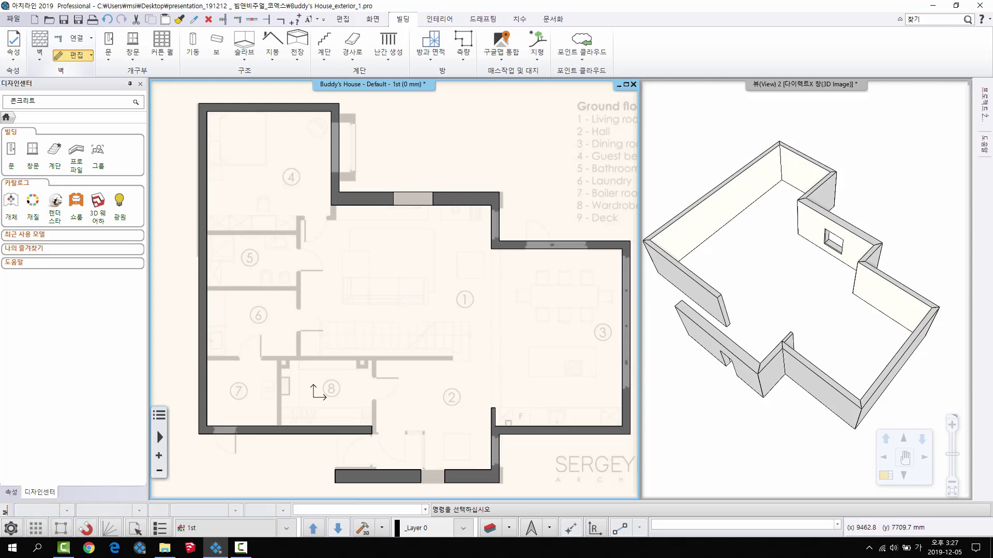
pyautogui.click(750, 339)
pyautogui.click(407, 333)
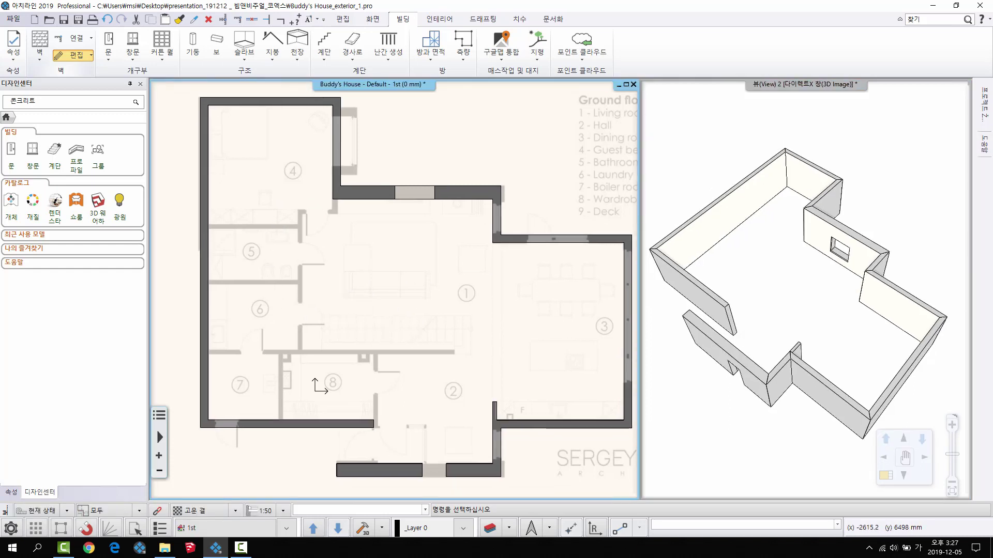
pyautogui.moveTo(406, 333); pyautogui.dragTo(396, 330, button='middle')
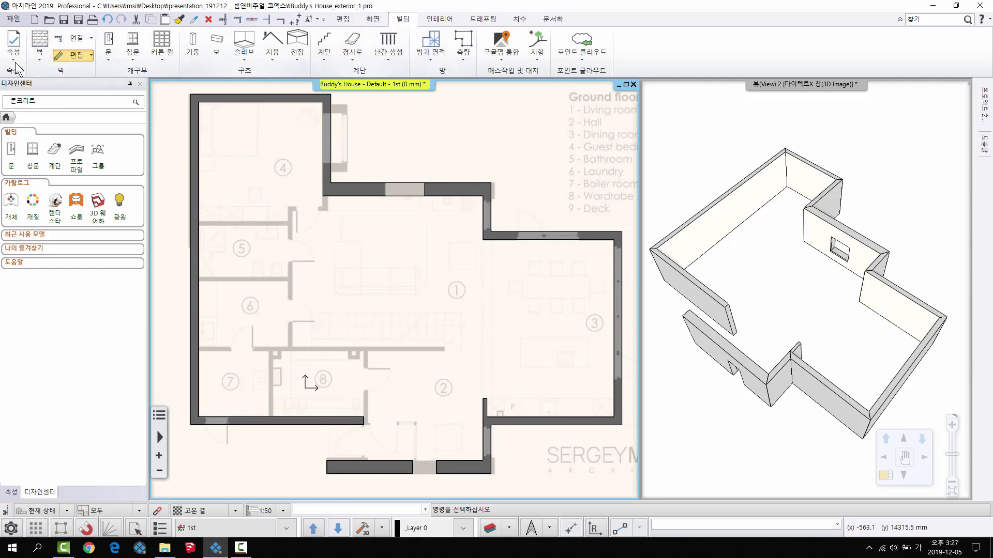
# Set the default wall style to the Buddy's House_150wall preset with 3300 mm height and 150 mm thickness.
pyautogui.rightClick(38, 44)
pyautogui.click(49, 46)
pyautogui.moveTo(541, 91); pyautogui.dragTo(460, 81)
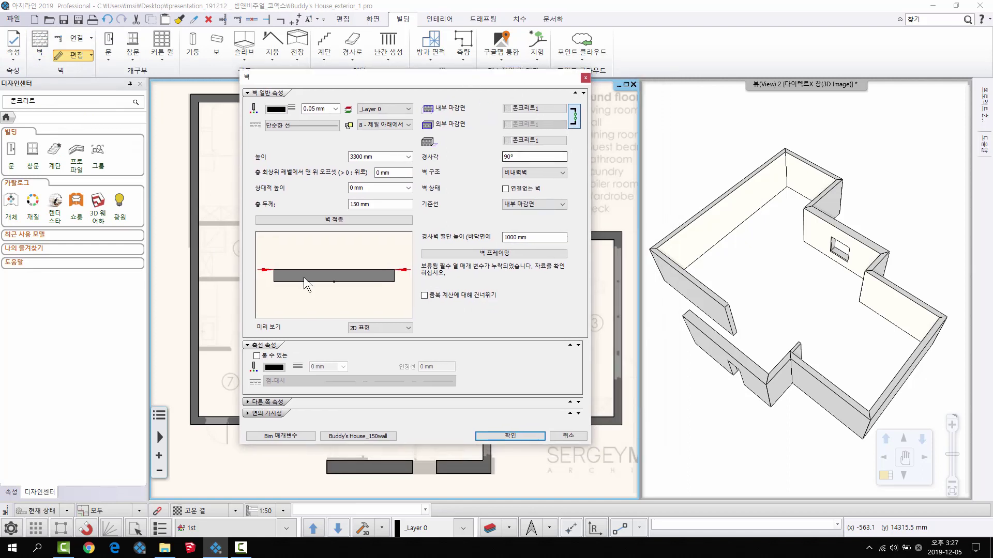
pyautogui.click(374, 435)
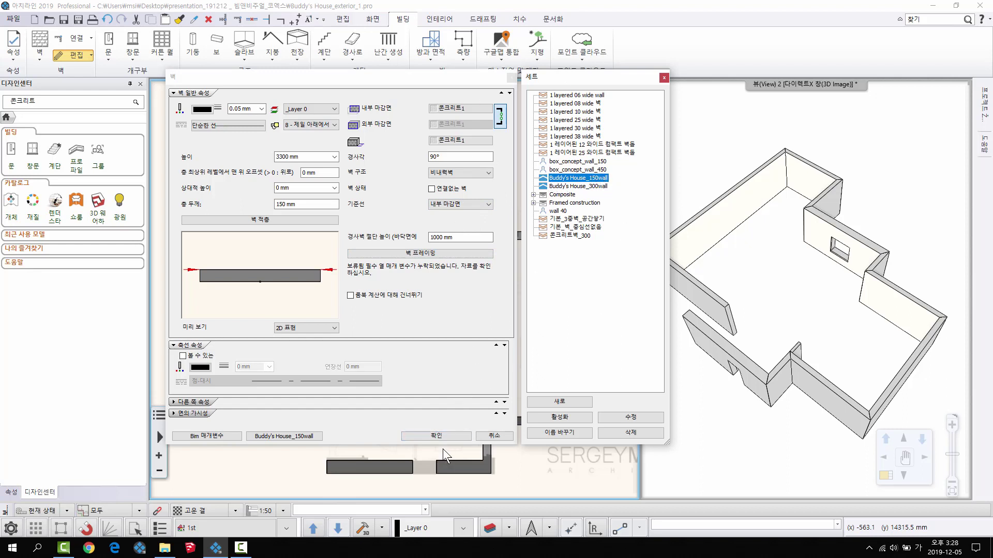
pyautogui.click(441, 436)
# Draw a stepped wall chain from the inner corner beside room 4, running about 1.3 m west and down past rooms 5 and 6.
pyautogui.click(41, 60)
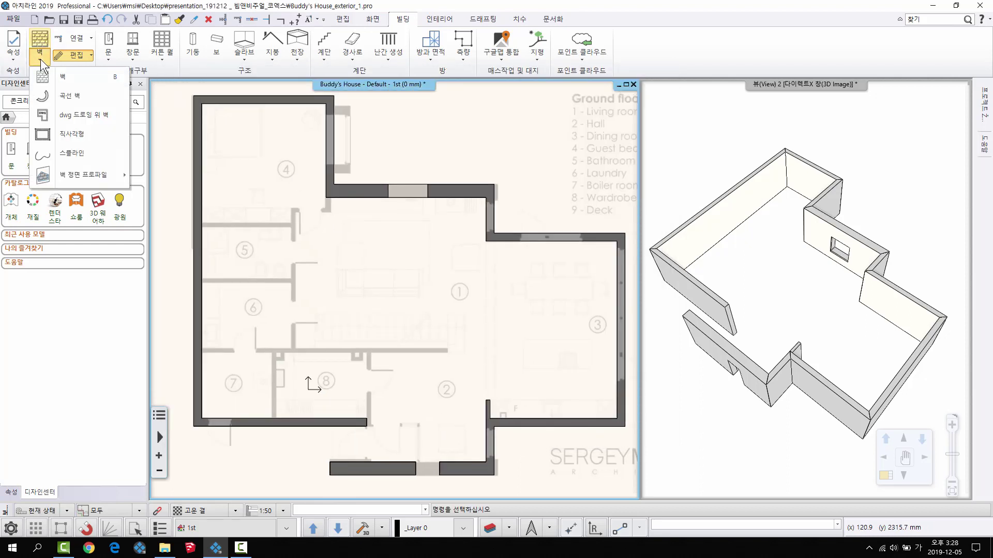
pyautogui.click(63, 81)
pyautogui.scroll(5, 373, 223)
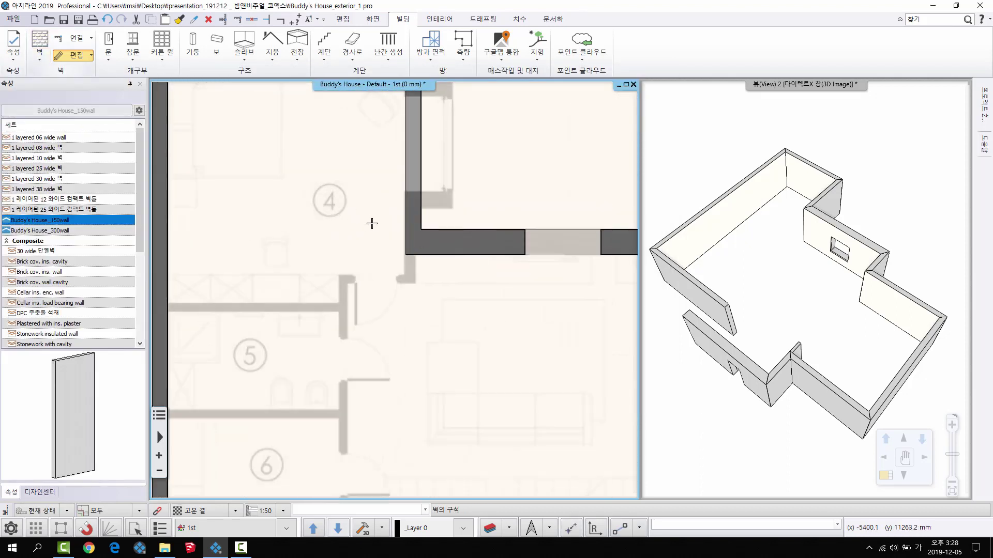
pyautogui.click(403, 269)
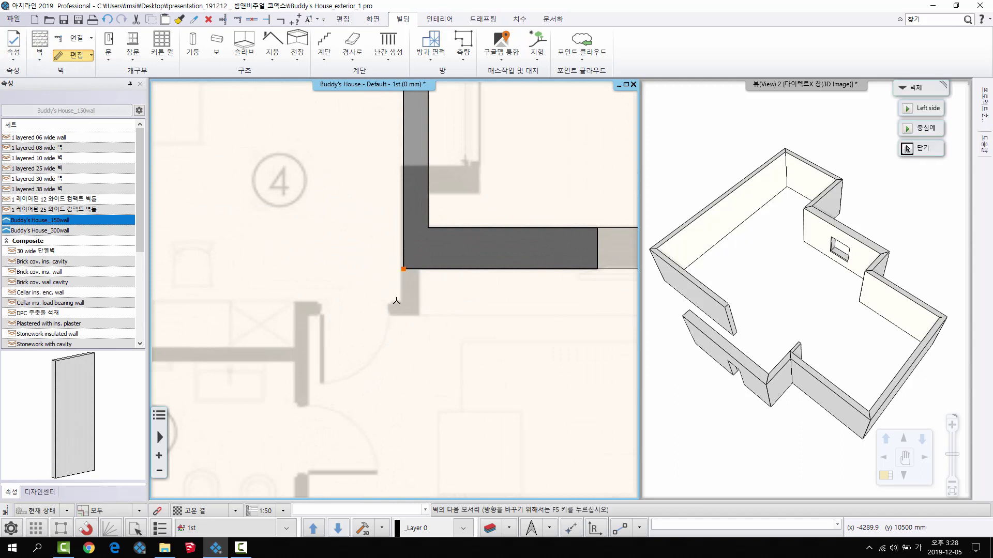
pyautogui.scroll(2, 401, 312)
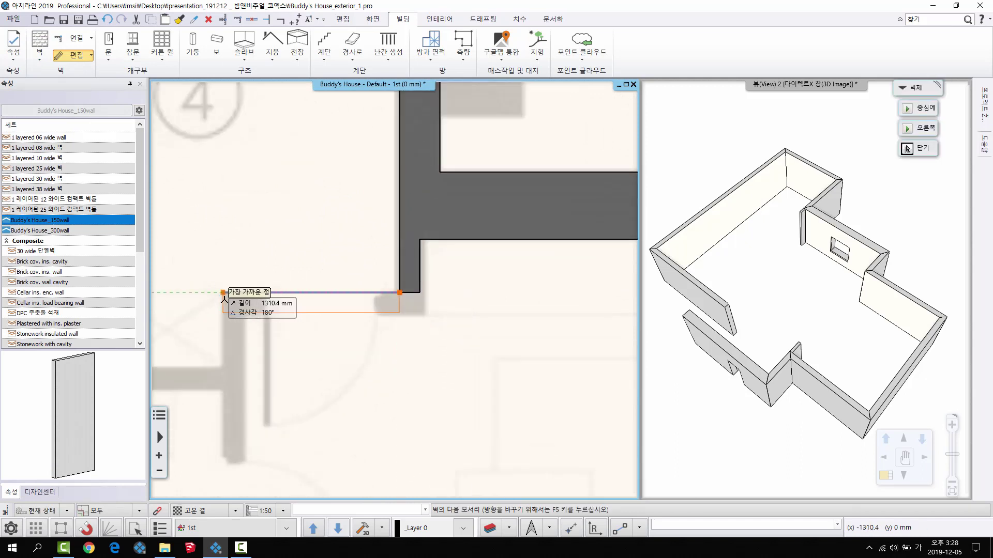
pyautogui.scroll(-3, 306, 335)
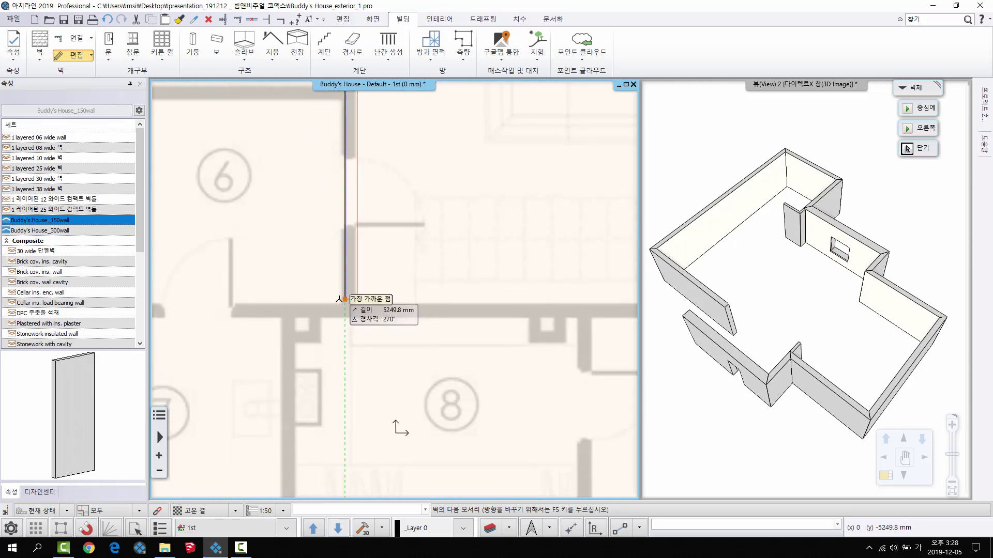
pyautogui.click(344, 291)
pyautogui.scroll(-1, 340, 287)
pyautogui.moveTo(334, 282); pyautogui.dragTo(348, 336, button='middle')
pyautogui.press('Escape')
# Draw a horizontal wall above rooms 7 and 8, from the west outer wall to the underlay wall's end in hall 2.
pyautogui.moveTo(205, 326); pyautogui.dragTo(291, 310, button='middle')
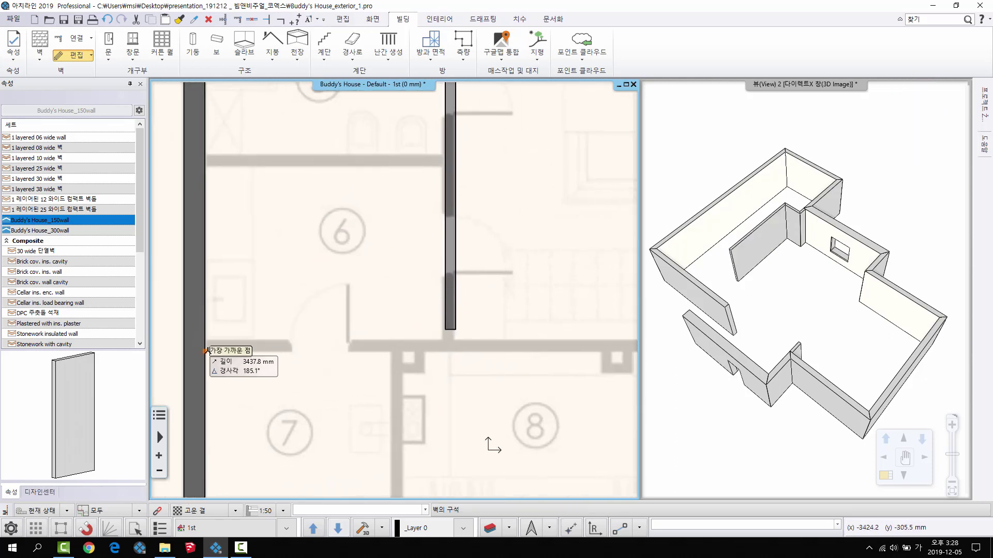
pyautogui.click(204, 351)
pyautogui.moveTo(538, 347); pyautogui.dragTo(263, 345, button='middle')
pyautogui.click(578, 350)
pyautogui.scroll(-2, 579, 350)
pyautogui.moveTo(578, 350); pyautogui.dragTo(627, 430, button='middle')
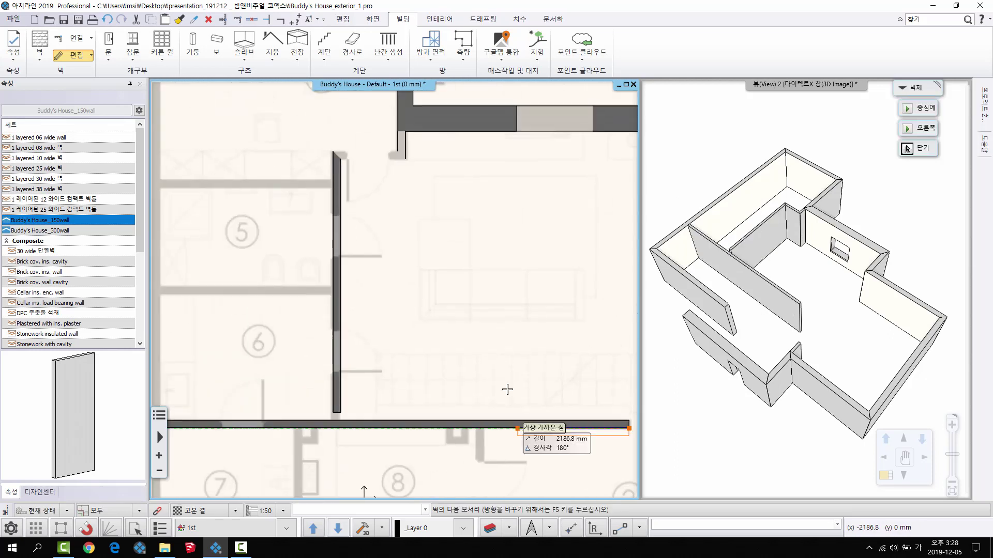
pyautogui.press('Escape')
# Draw a wall between rooms 4 and 5 from the west outer wall across the vertical interior wall.
pyautogui.scroll(3, 168, 189)
pyautogui.moveTo(167, 188); pyautogui.dragTo(248, 220, button='middle')
pyautogui.click(248, 221)
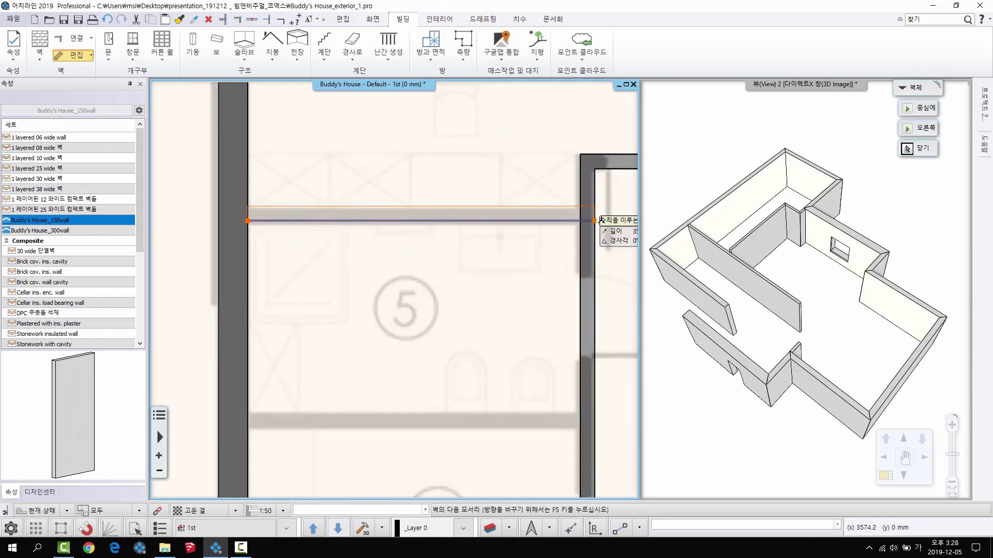
pyautogui.click(617, 221)
pyautogui.scroll(-2, 526, 281)
pyautogui.moveTo(526, 282); pyautogui.dragTo(487, 210, button='middle')
pyautogui.press('Escape')
# Draw a wall between rooms 5 and 6 from the west outer wall toward the vertical interior wall.
pyautogui.click(261, 317)
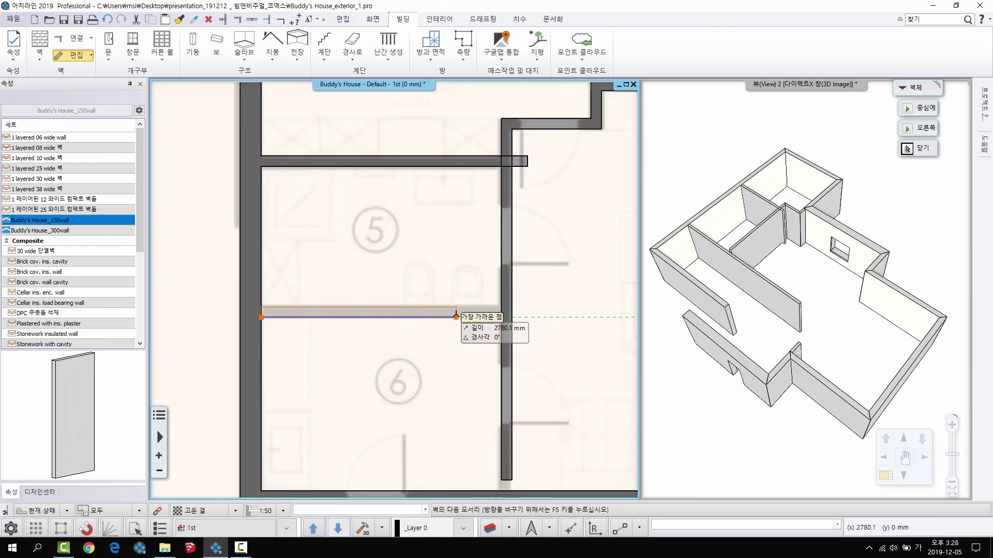
pyautogui.click(482, 316)
pyautogui.moveTo(428, 482); pyautogui.dragTo(428, 261, button='middle')
pyautogui.press('Escape')
# Draw a vertical wall between rooms 7 and 8 from the horizontal interior wall down to the south outer wall.
pyautogui.scroll(1, 441, 279)
pyautogui.scroll(1, 441, 280)
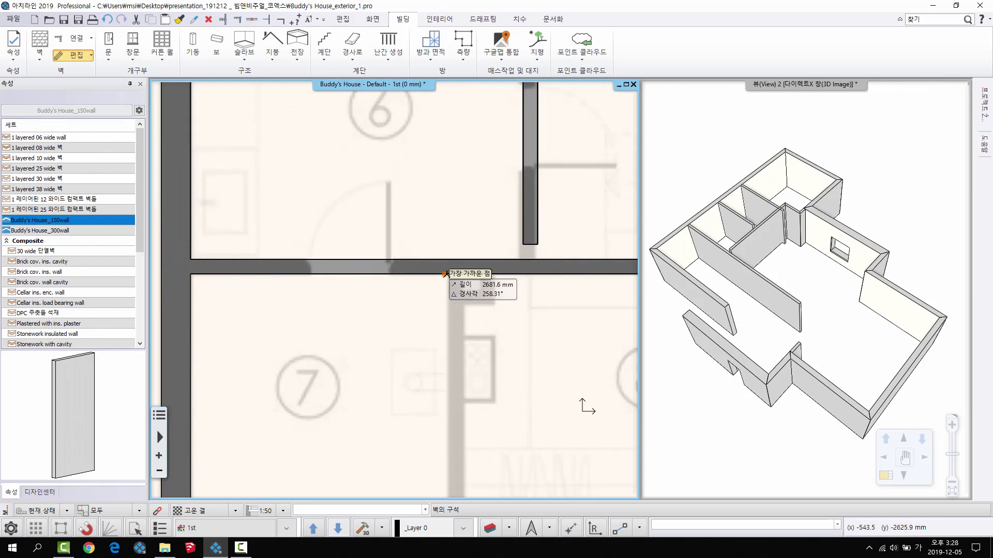
pyautogui.click(446, 277)
pyautogui.moveTo(446, 447); pyautogui.dragTo(446, 284, button='middle')
pyautogui.click(447, 356)
pyautogui.scroll(-3, 496, 321)
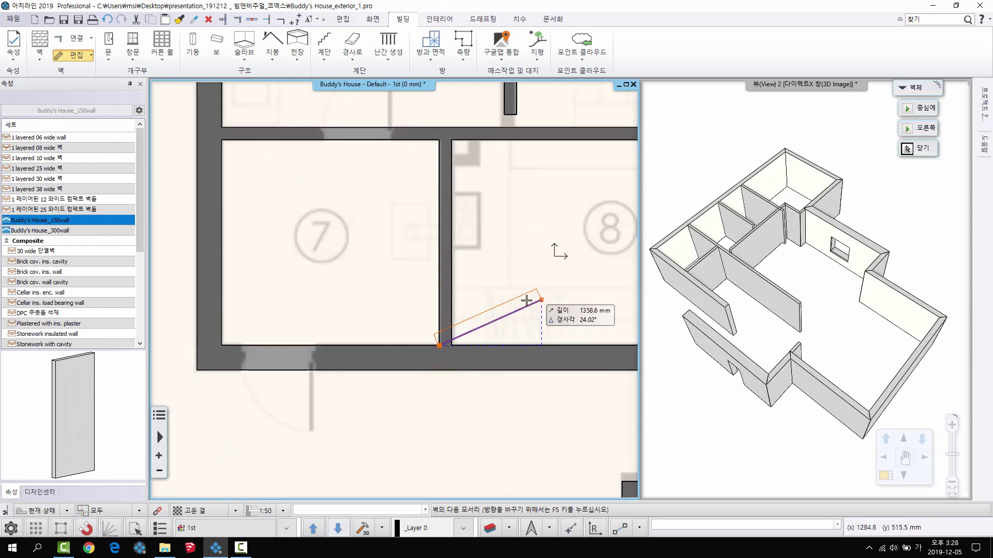
pyautogui.moveTo(535, 300); pyautogui.dragTo(386, 306, button='middle')
pyautogui.press('Escape')
# Draw a vertical wall between room 8 and hall 2, down to the thick outer wall below the hall.
pyautogui.click(491, 187)
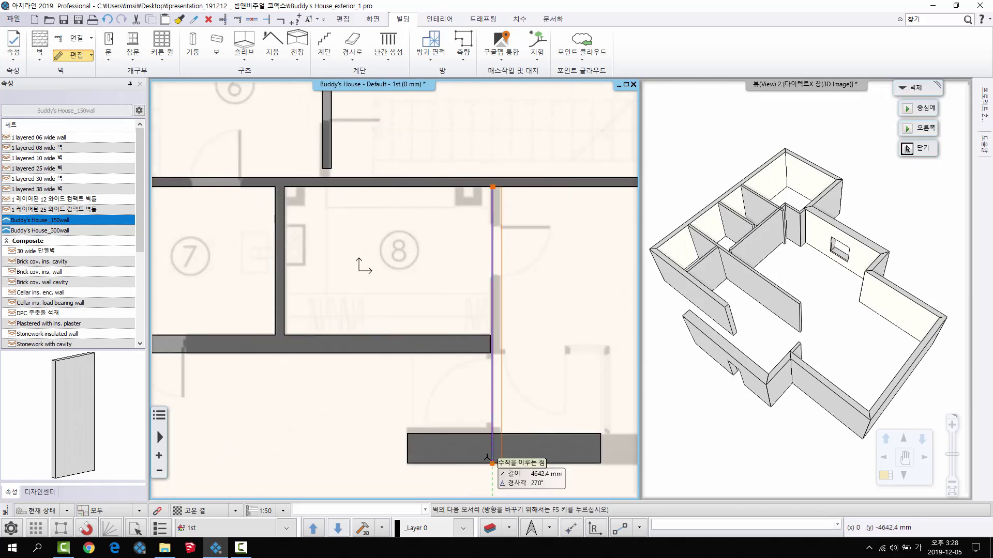
pyautogui.click(490, 433)
pyautogui.moveTo(594, 336); pyautogui.dragTo(362, 418, button='middle')
pyautogui.press('Escape')
pyautogui.scroll(2, 562, 451)
pyautogui.moveTo(562, 450); pyautogui.dragTo(512, 390, button='middle')
pyautogui.press('Escape')
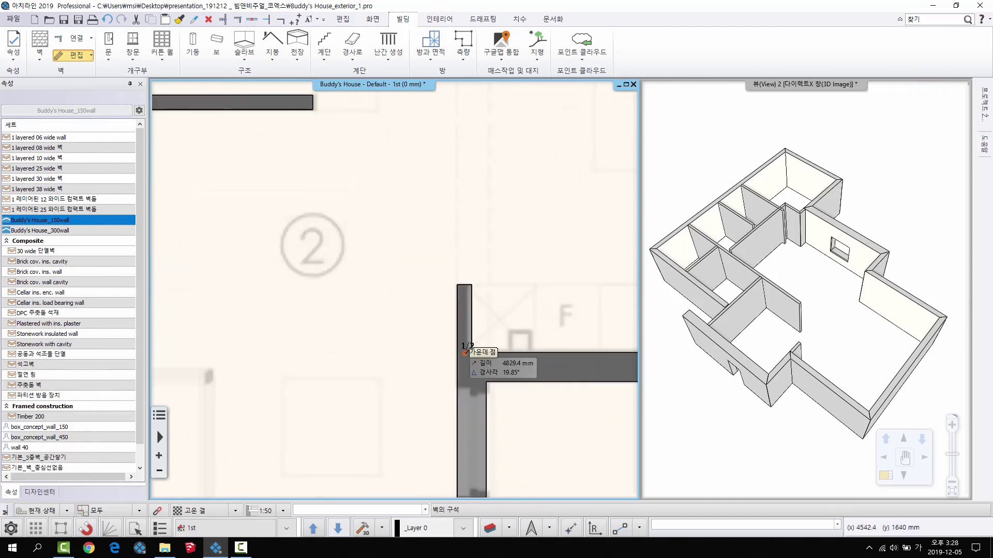
# Examine the interior walls and their unfinished junctions in the 3D view and the plan.
pyautogui.scroll(-3, 512, 390)
pyautogui.moveTo(187, 298); pyautogui.dragTo(291, 380, button='middle')
pyautogui.moveTo(848, 382); pyautogui.dragTo(793, 350, button='middle')
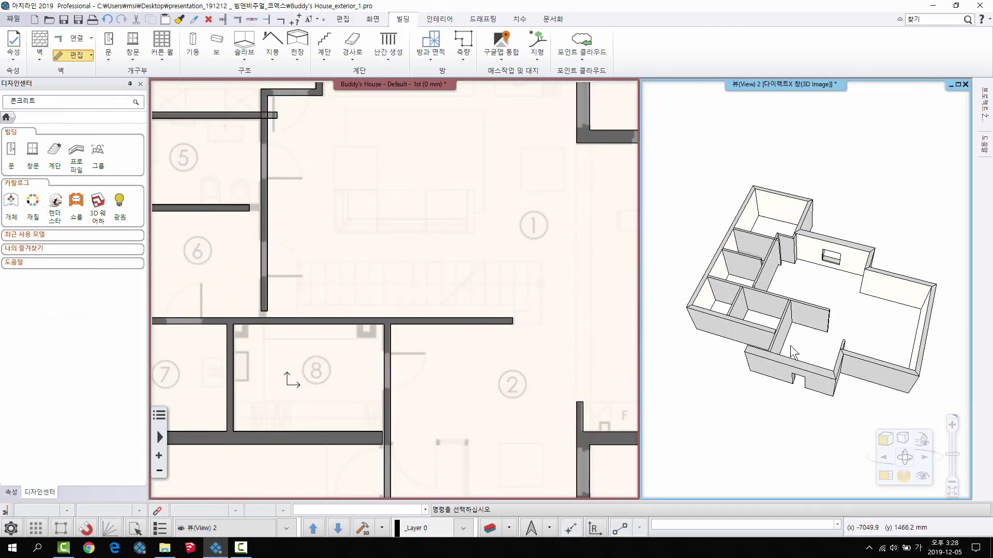
pyautogui.scroll(3, 793, 350)
pyautogui.moveTo(745, 212); pyautogui.dragTo(758, 268, button='middle')
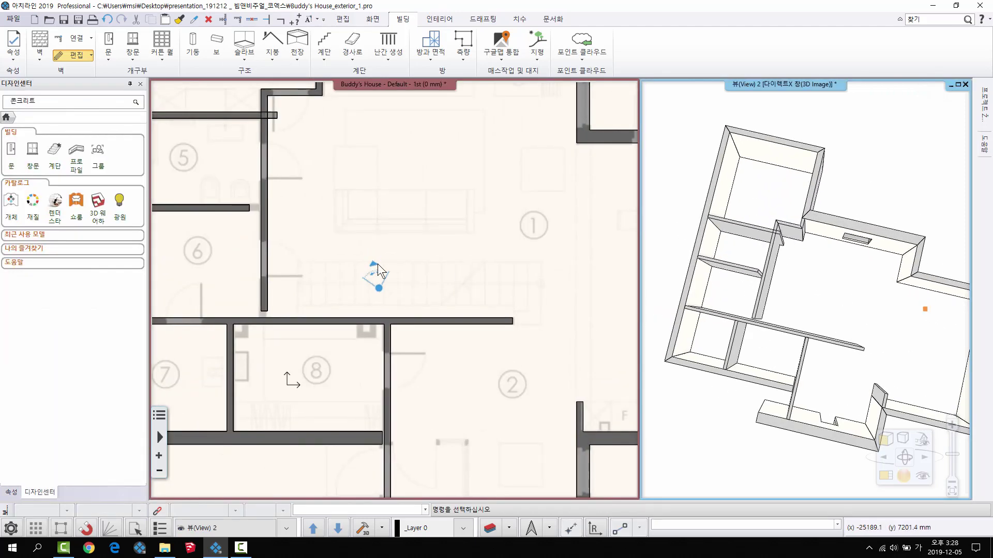
pyautogui.moveTo(302, 241); pyautogui.dragTo(390, 318, button='middle')
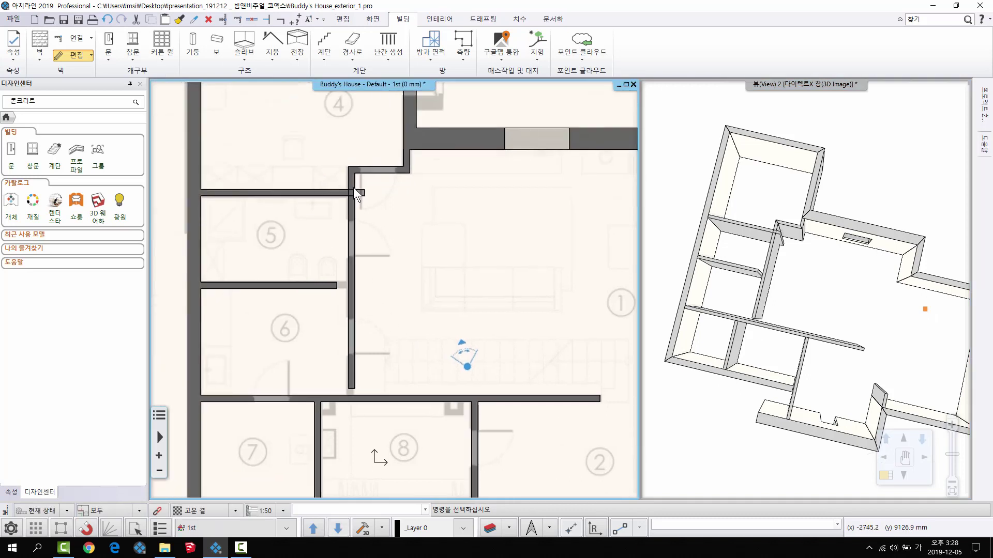
pyautogui.moveTo(821, 337); pyautogui.dragTo(824, 340, button='middle')
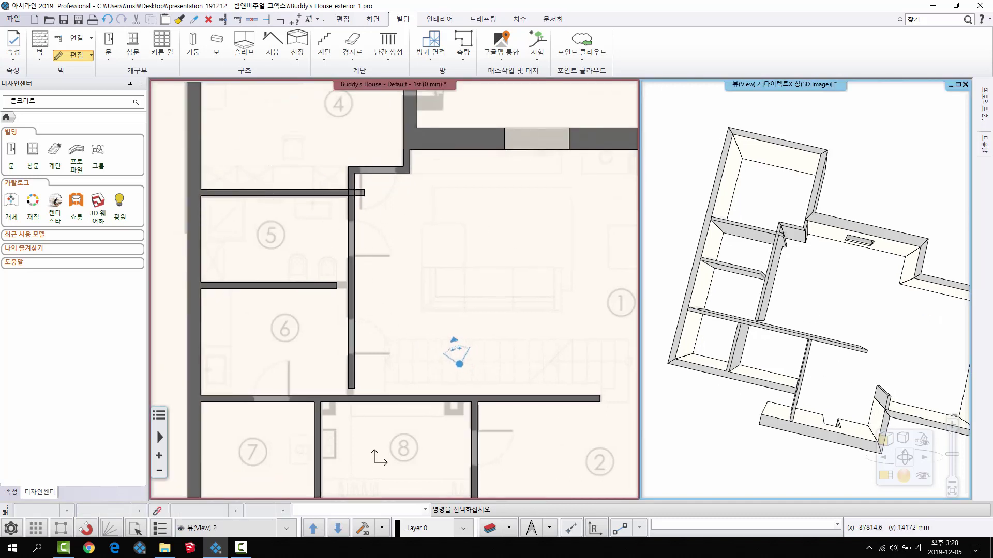
pyautogui.moveTo(414, 289); pyautogui.dragTo(380, 269, button='middle')
# Trim the overshooting wall between rooms 4 and 5 to the vertical interior wall.
pyautogui.click(75, 40)
pyautogui.click(83, 54)
pyautogui.scroll(3, 308, 179)
pyautogui.moveTo(308, 179); pyautogui.dragTo(404, 281, button='middle')
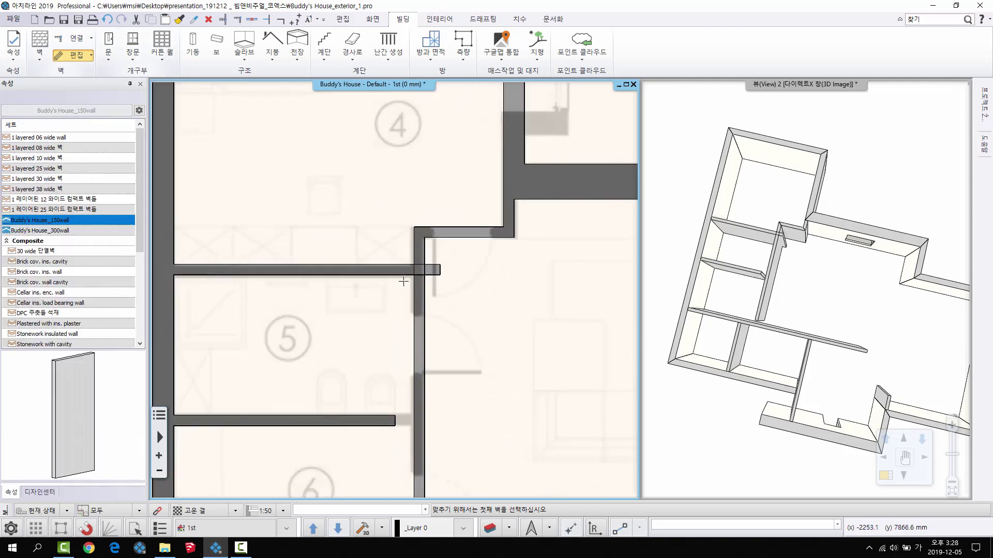
pyautogui.click(404, 274)
pyautogui.click(418, 291)
# Extend the wall between rooms 5 and 6 to the vertical interior wall, and that wall to the horizontal wall below.
pyautogui.moveTo(403, 414); pyautogui.dragTo(407, 293, button='middle')
pyautogui.click(393, 298)
pyautogui.click(420, 312)
pyautogui.moveTo(419, 457); pyautogui.dragTo(424, 312, button='middle')
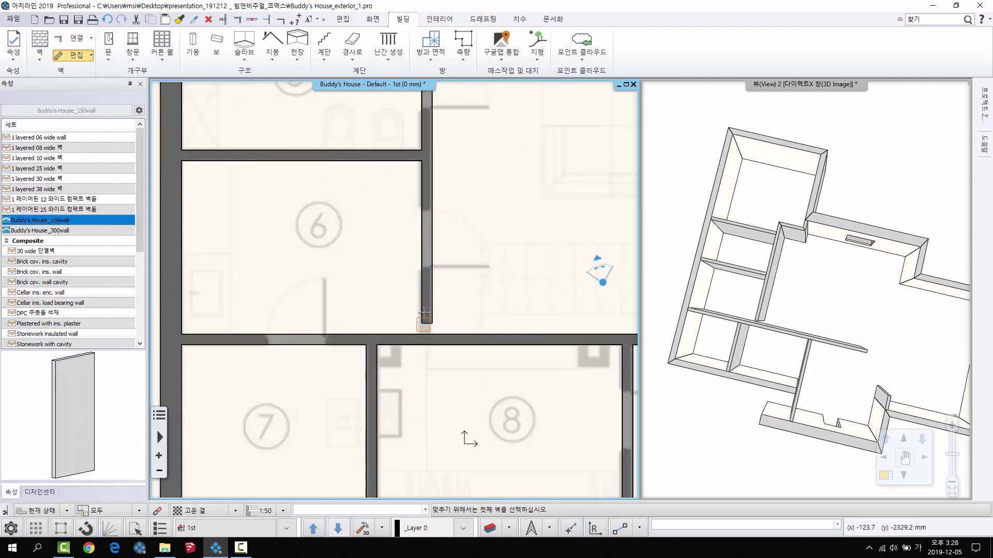
pyautogui.click(425, 313)
pyautogui.click(432, 340)
# Join the south outer wall below room 8 to the vertical wall between room 8 and hall 2.
pyautogui.scroll(-2, 465, 383)
pyautogui.moveTo(517, 468); pyautogui.dragTo(439, 297, button='middle')
pyautogui.scroll(3, 478, 298)
pyautogui.click(486, 327)
pyautogui.click(515, 312)
pyautogui.scroll(-2, 512, 338)
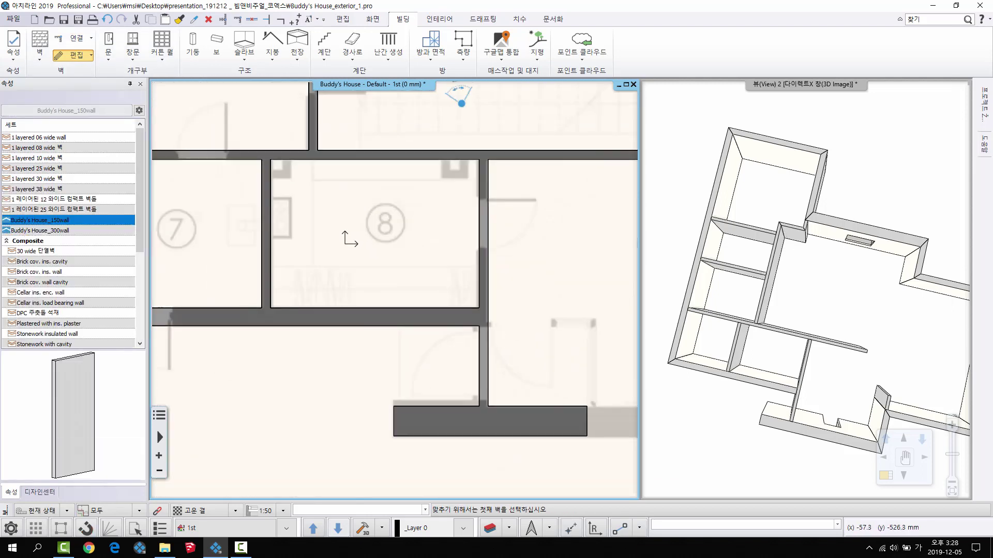
pyautogui.moveTo(618, 322); pyautogui.dragTo(398, 352, button='middle')
pyautogui.scroll(-1, 396, 341)
pyautogui.press('Escape')
# Set the length of the short wall stub between hall 2 and the kitchen to 750 mm.
pyautogui.moveTo(827, 408); pyautogui.dragTo(869, 345, button='middle')
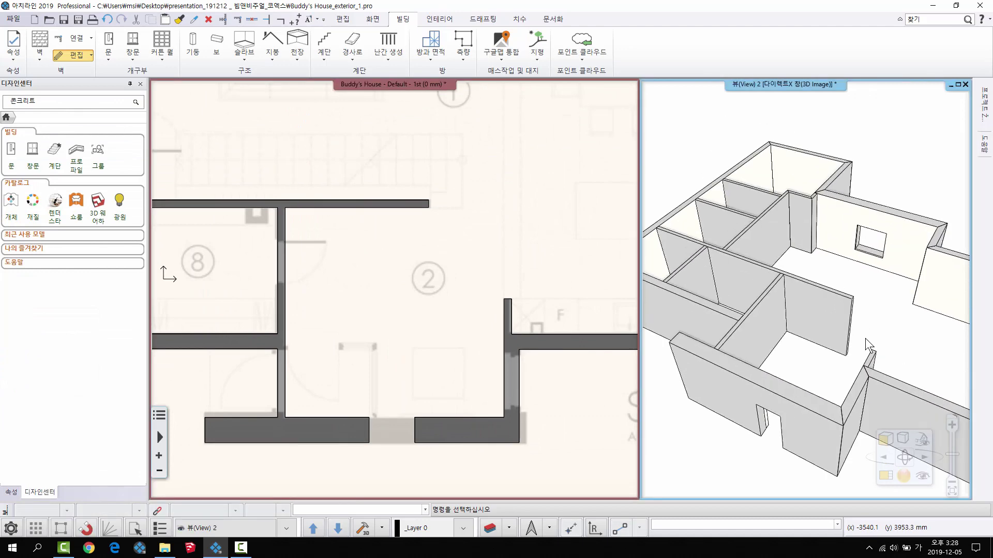
pyautogui.moveTo(474, 234); pyautogui.dragTo(436, 230, button='middle')
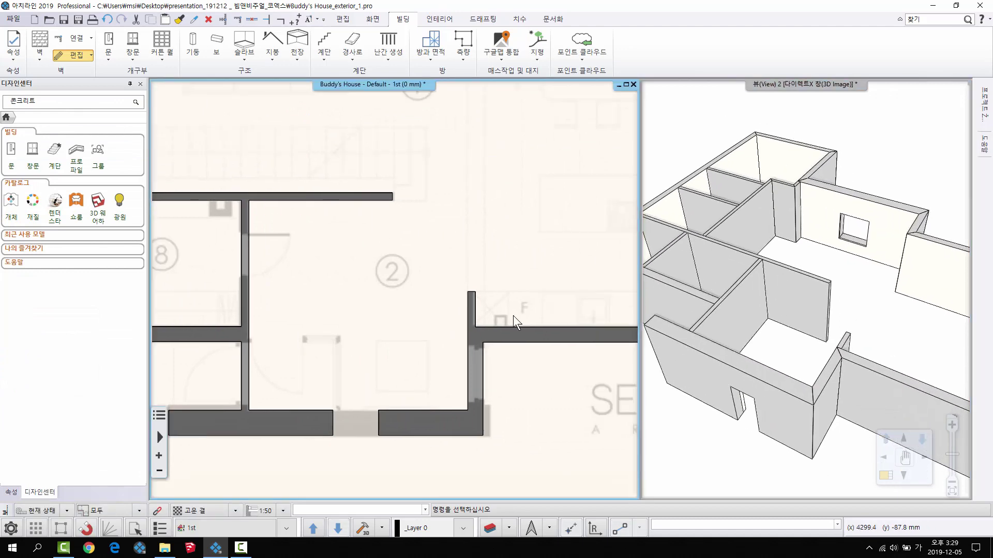
pyautogui.moveTo(513, 316); pyautogui.dragTo(464, 304, button='middle')
pyautogui.scroll(1, 461, 290)
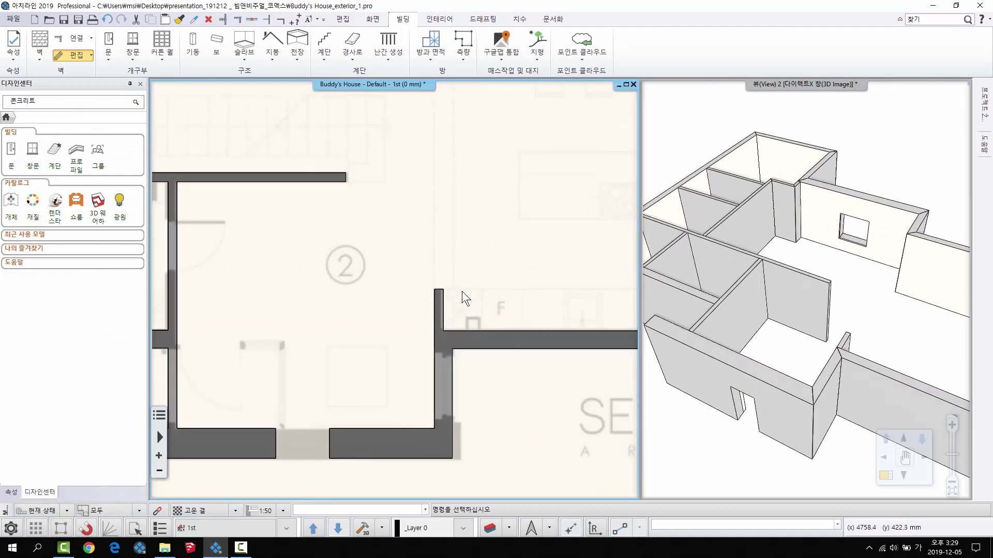
pyautogui.click(440, 297)
pyautogui.scroll(6, 418, 233)
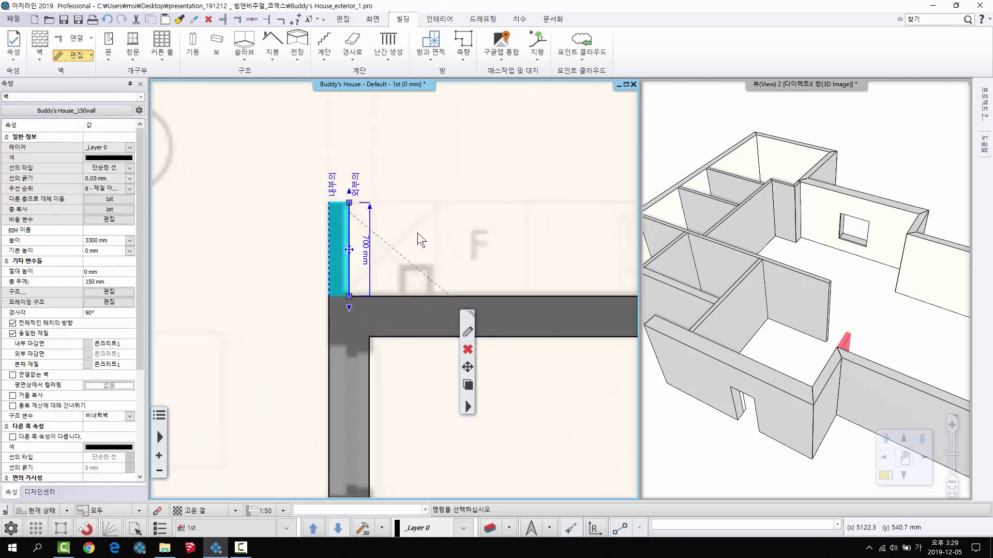
pyautogui.click(345, 266)
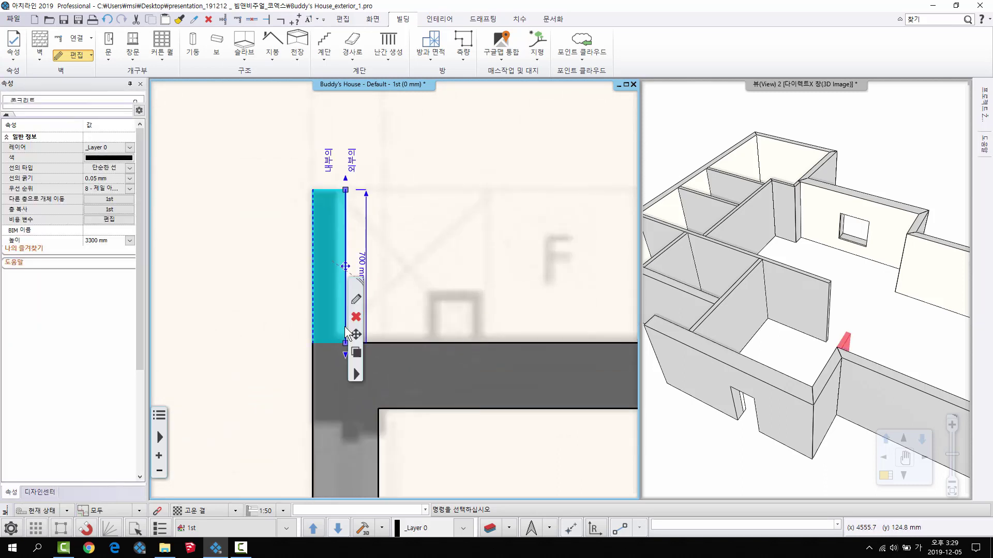
pyautogui.moveTo(363, 236); pyautogui.dragTo(344, 208, button='middle')
pyautogui.click(342, 241)
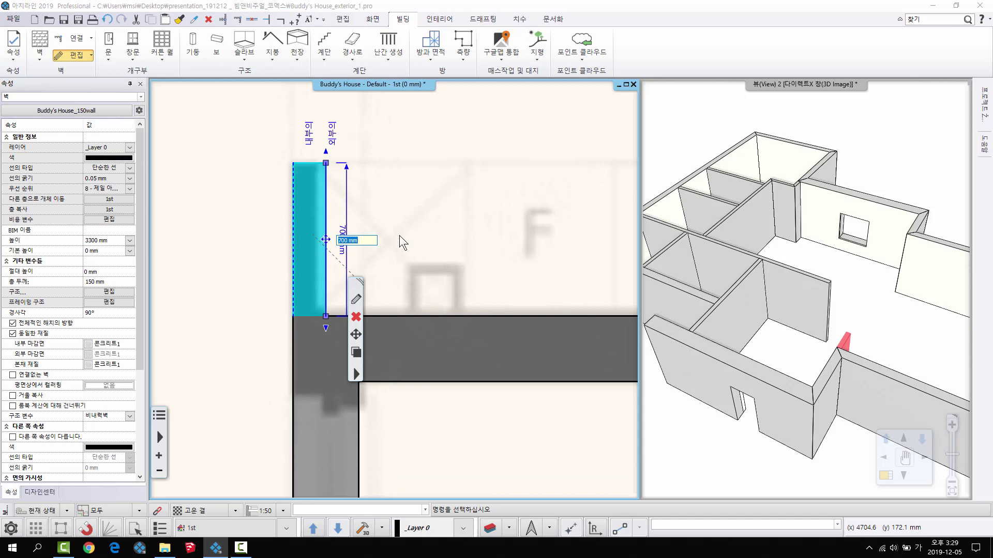
pyautogui.write('750')
pyautogui.press('Return')
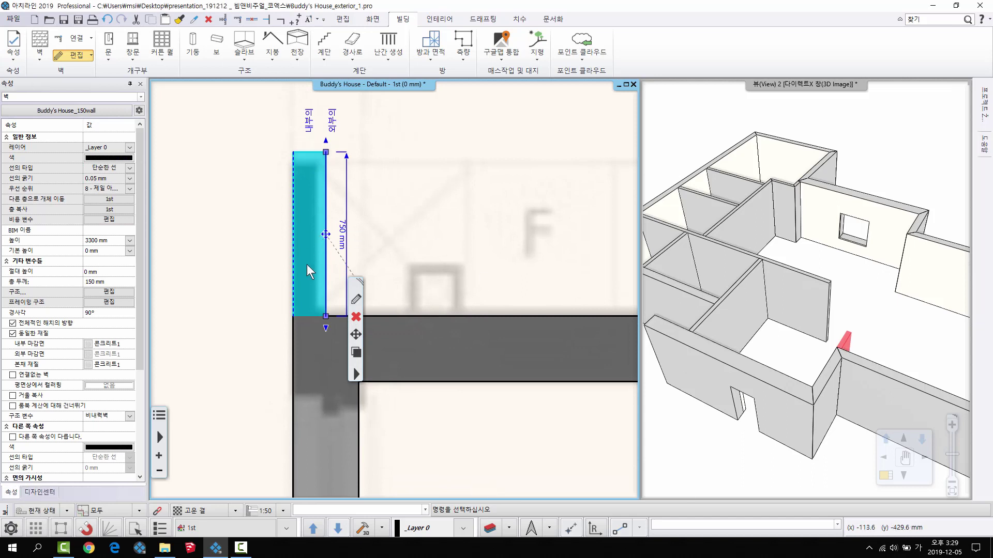
# Set the clear distance between the south outer wall and the horizontal wall above rooms 7 and 8 to 2500 mm.
pyautogui.click(490, 246)
pyautogui.scroll(-6, 427, 247)
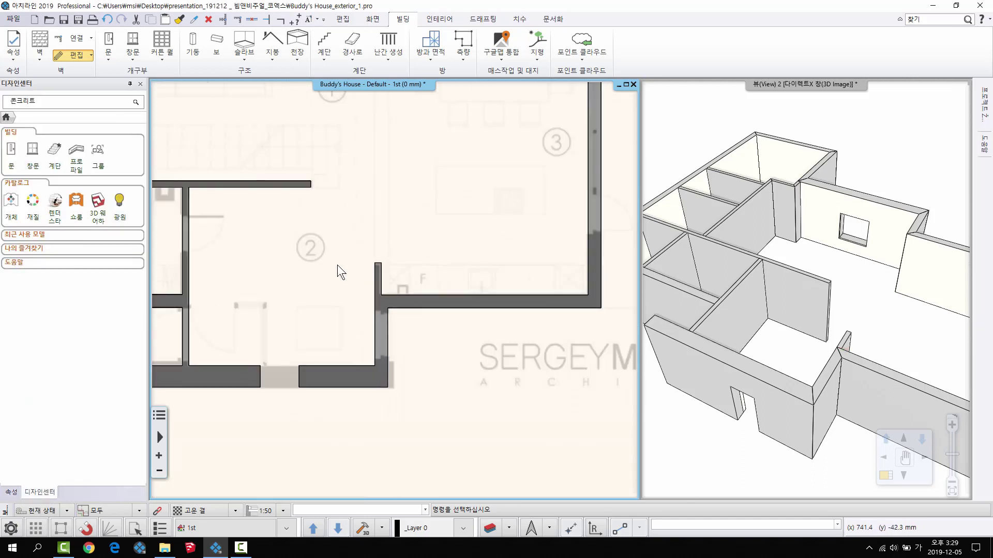
pyautogui.moveTo(338, 265); pyautogui.dragTo(545, 308, button='middle')
pyautogui.moveTo(851, 323); pyautogui.dragTo(861, 333, button='middle')
pyautogui.scroll(-6, 860, 332)
pyautogui.scroll(1, 848, 321)
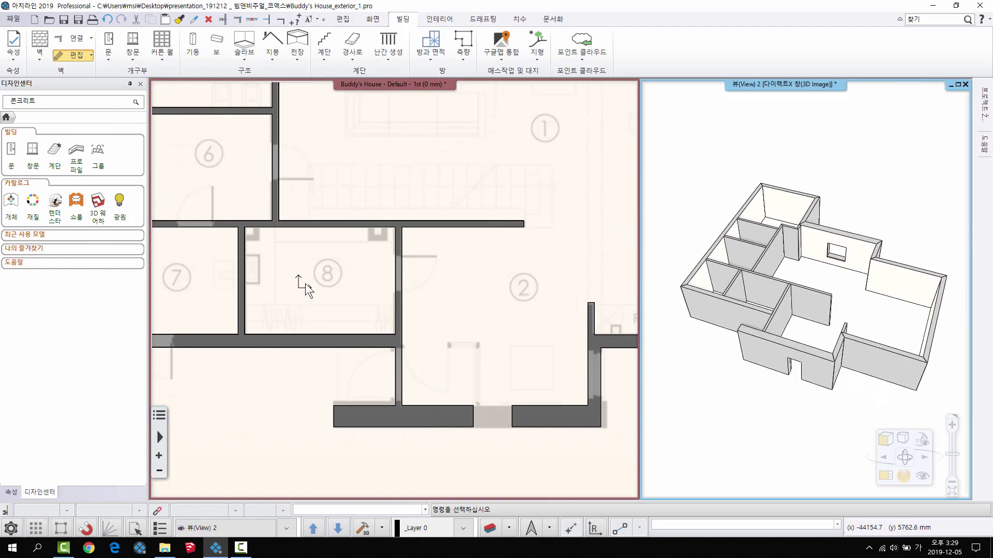
pyautogui.moveTo(304, 285); pyautogui.dragTo(430, 317, button='middle')
pyautogui.click(315, 376)
pyautogui.keyDown('shift'); pyautogui.click(342, 257); pyautogui.keyUp('shift')
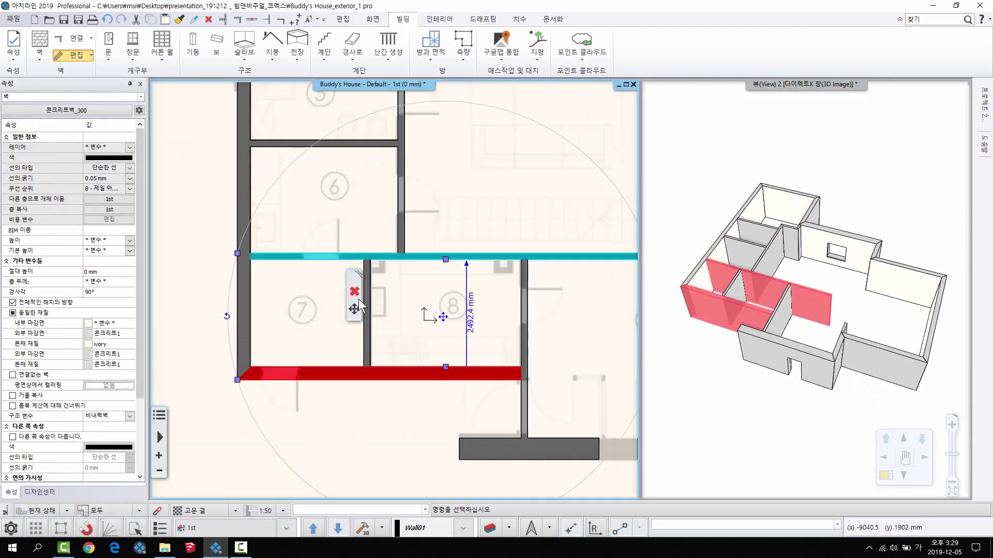
pyautogui.click(470, 317)
pyautogui.click(449, 369)
pyautogui.keyDown('shift'); pyautogui.click(472, 254); pyautogui.keyUp('shift')
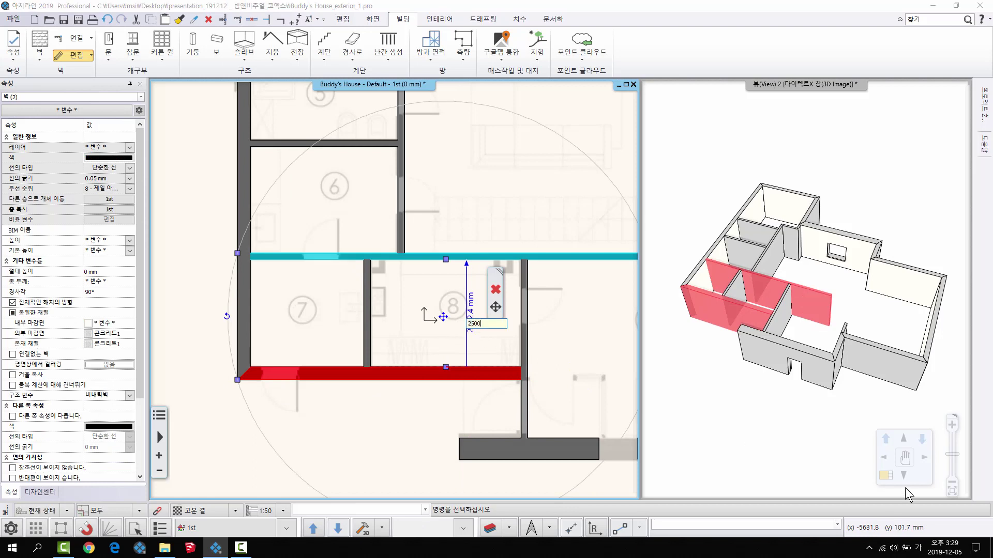
pyautogui.press('Return')
# Adjust the clear distances between the horizontal walls bounding room 6 and between those bounding room 5.
pyautogui.click(298, 276)
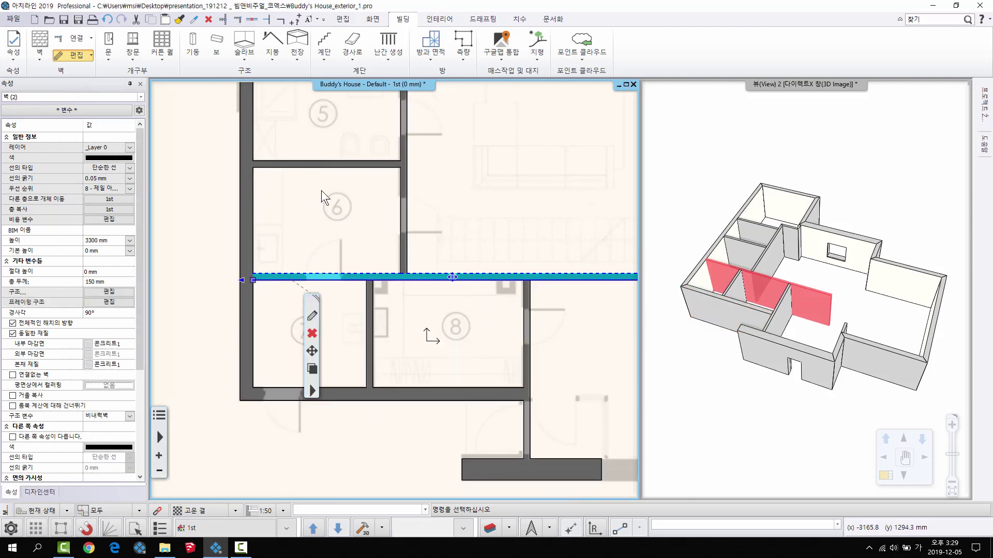
pyautogui.keyDown('shift'); pyautogui.click(320, 164); pyautogui.keyUp('shift')
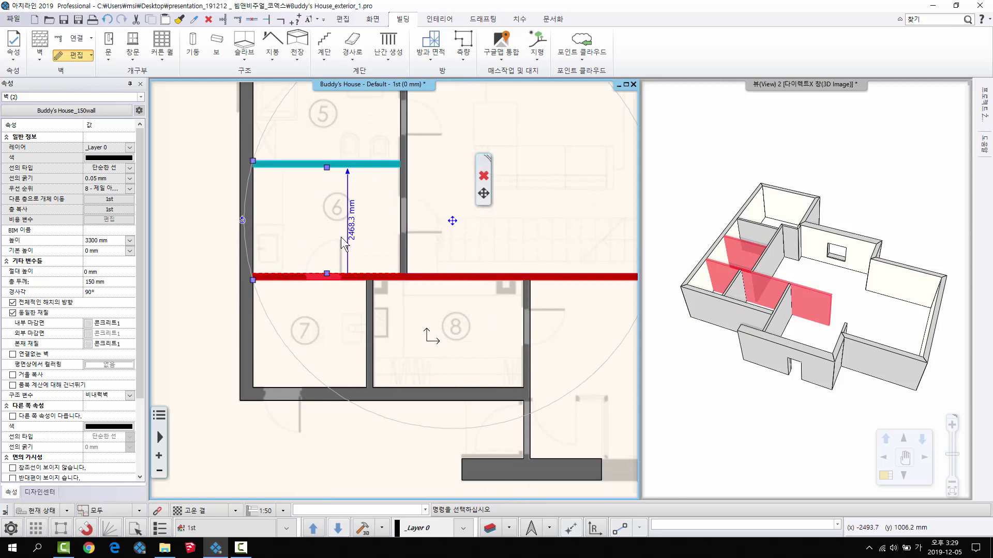
pyautogui.click(362, 233)
pyautogui.press('Return')
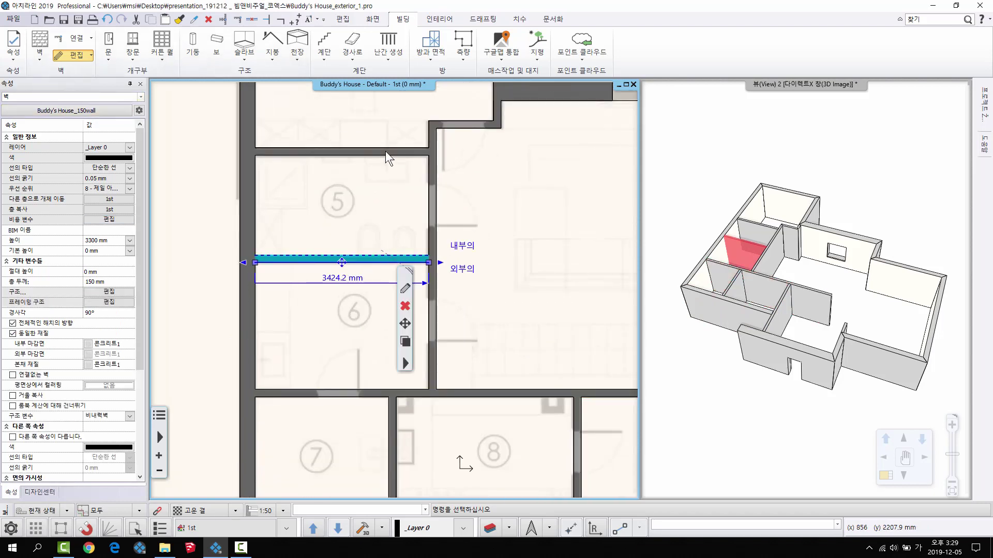
pyautogui.keyDown('shift'); pyautogui.click(386, 151); pyautogui.keyUp('shift')
pyautogui.click(367, 217)
pyautogui.press('Return')
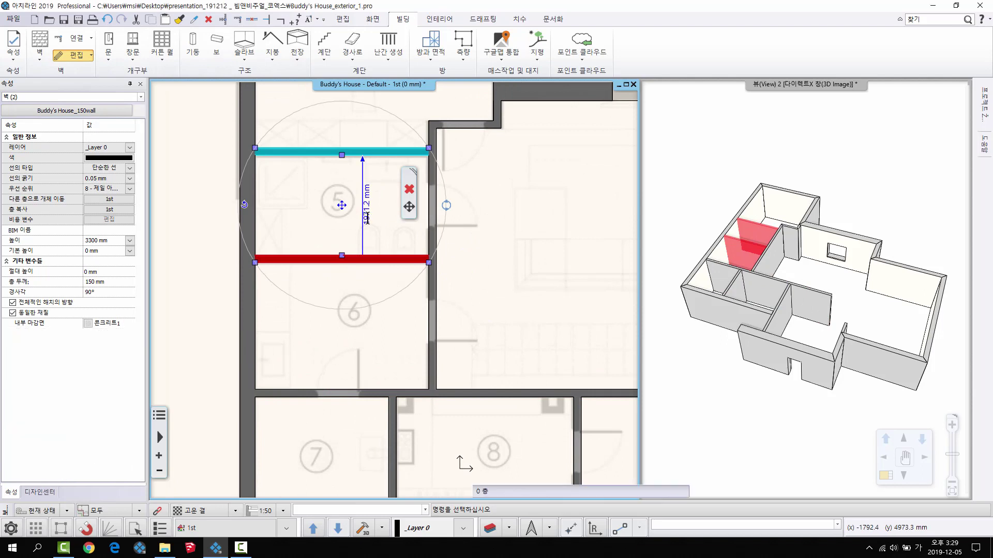
# Set the clear distance between the west outer wall and the vertical interior wall of rooms 5 and 6 to 3400 mm.
pyautogui.click(240, 321)
pyautogui.keyDown('shift'); pyautogui.click(430, 345); pyautogui.keyUp('shift')
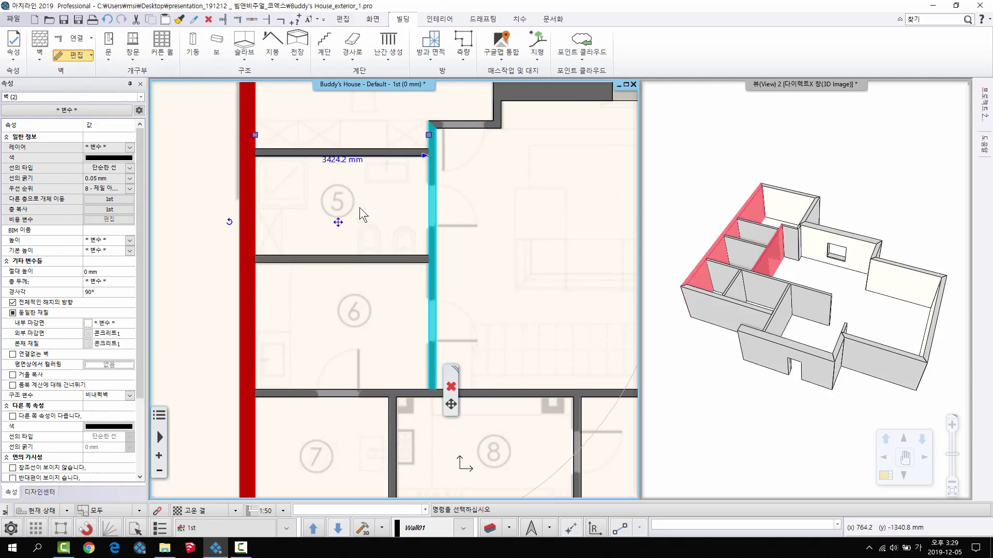
pyautogui.click(355, 162)
pyautogui.write('3400')
pyautogui.press('Return')
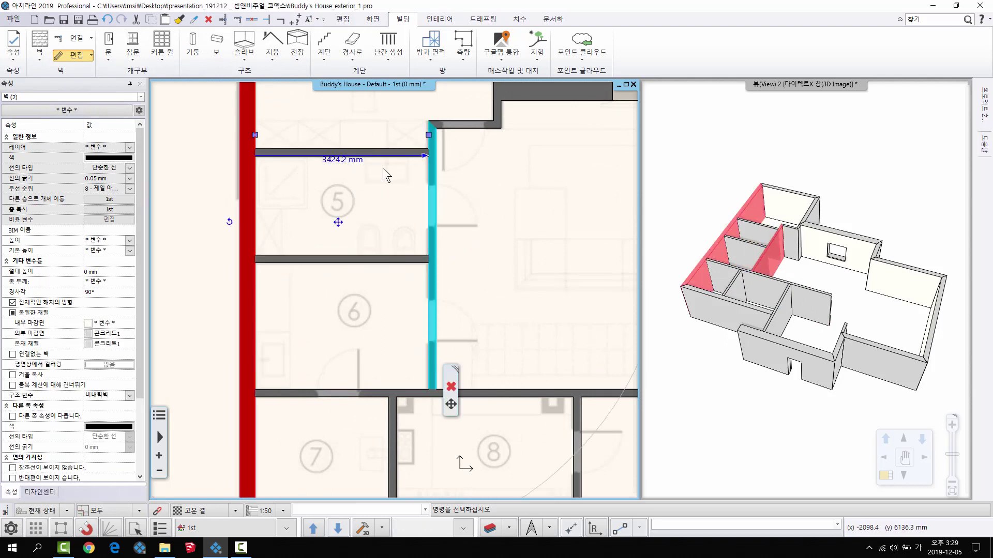
pyautogui.moveTo(539, 238); pyautogui.dragTo(504, 247, button='middle')
pyautogui.scroll(-3, 504, 268)
pyautogui.press('Escape')
# Make the axis line of the west outer wall visible and set its extension to 800 mm.
pyautogui.scroll(3, 395, 291)
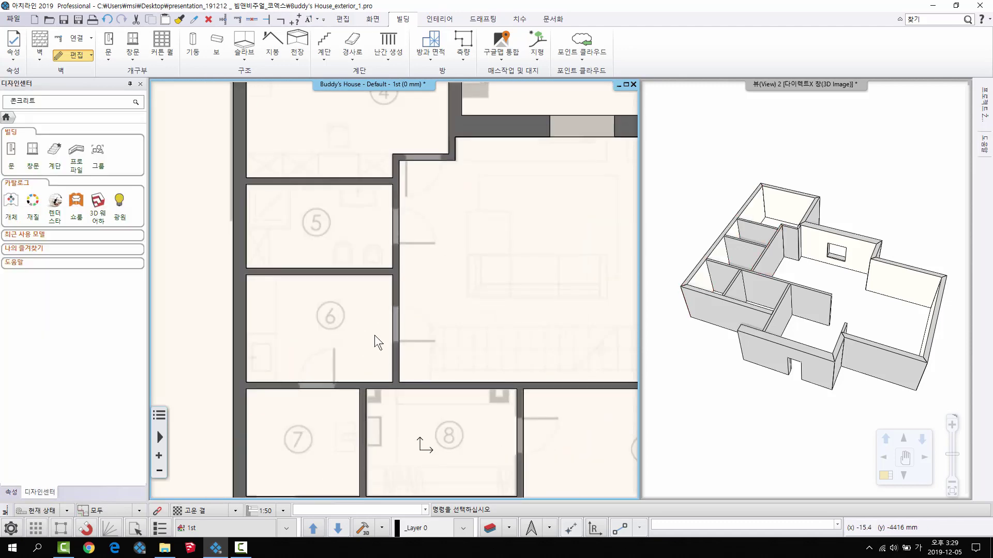
pyautogui.moveTo(374, 335); pyautogui.dragTo(405, 250, button='middle')
pyautogui.scroll(-2, 724, 344)
pyautogui.moveTo(711, 340); pyautogui.dragTo(389, 391, button='middle')
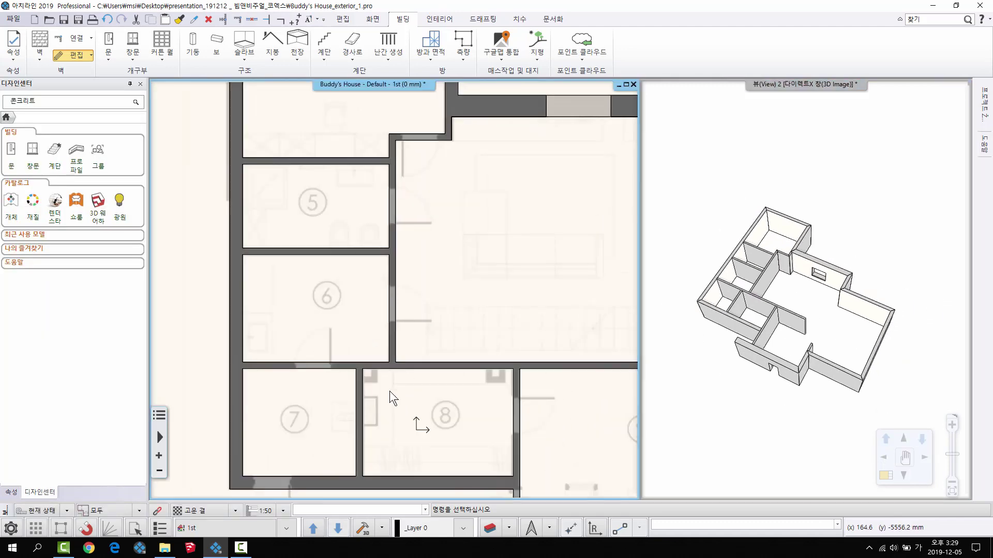
pyautogui.scroll(-3, 389, 391)
pyautogui.click(228, 229)
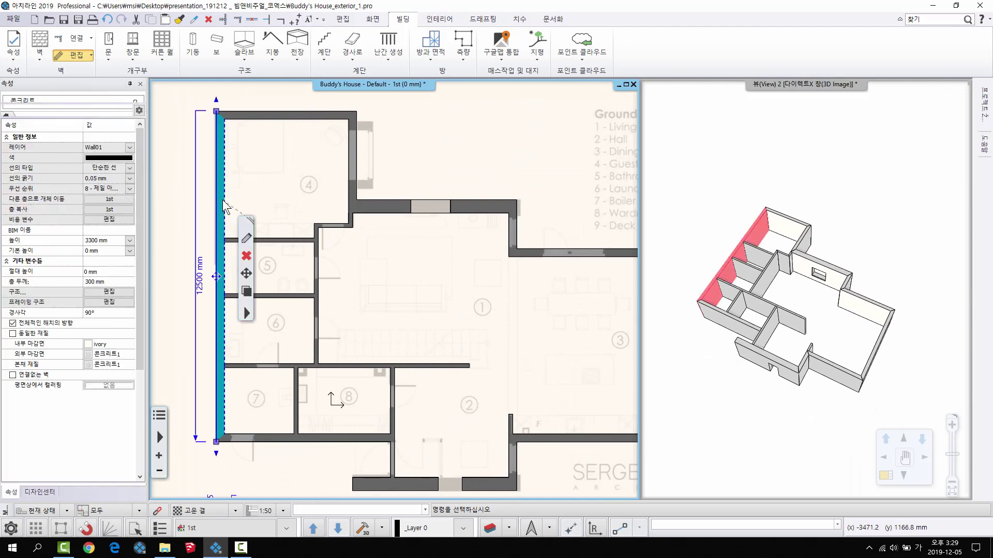
pyautogui.press('Escape')
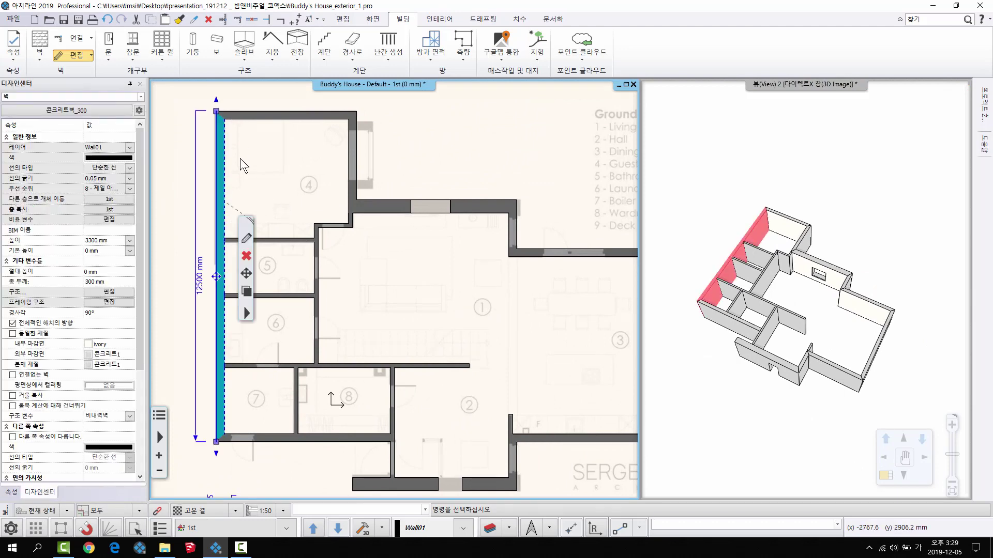
pyautogui.scroll(1, 240, 160)
pyautogui.rightClick(240, 165)
pyautogui.click(299, 208)
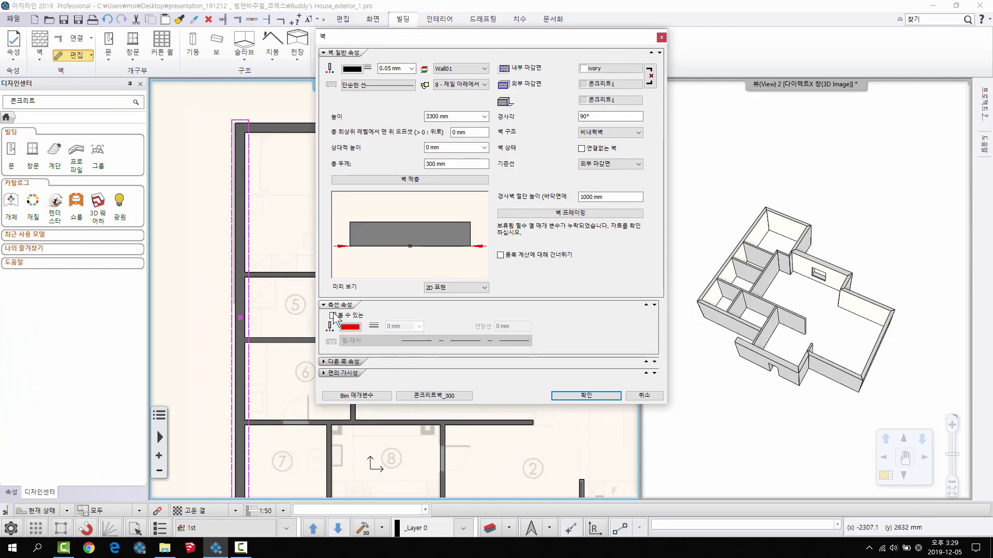
pyautogui.click(332, 315)
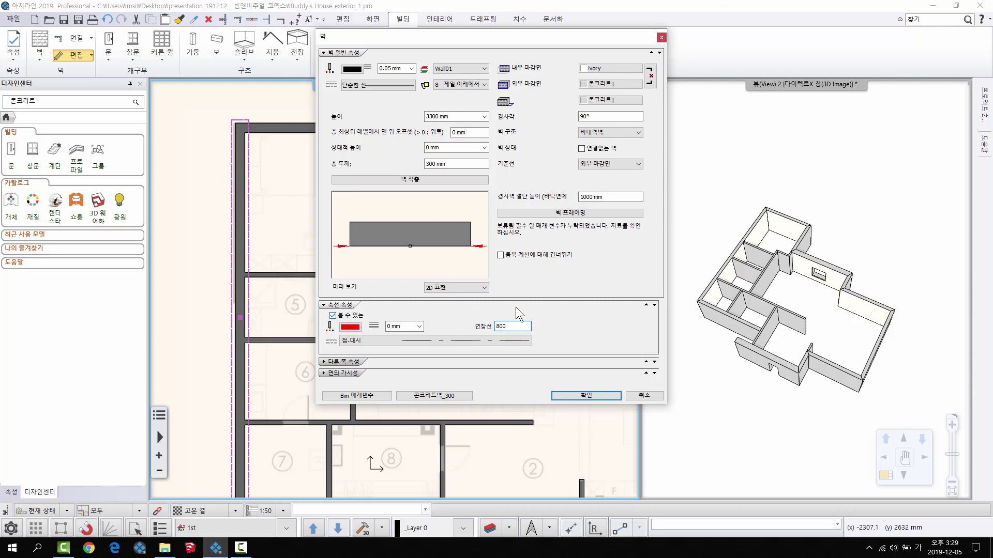
pyautogui.click(577, 396)
# Examine the west outer wall's axis line and its extension at the corner of room 4.
pyautogui.scroll(4, 320, 217)
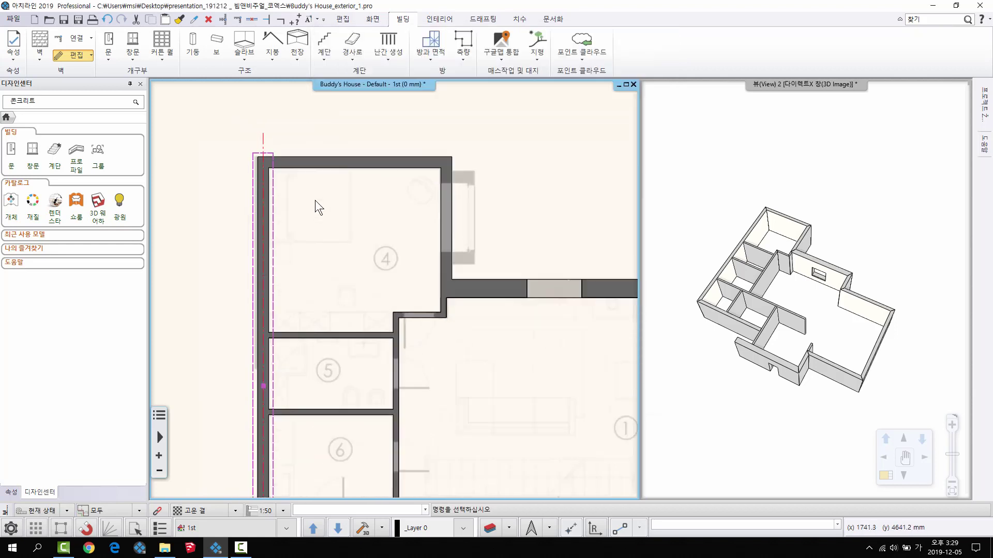
pyautogui.scroll(2, 375, 292)
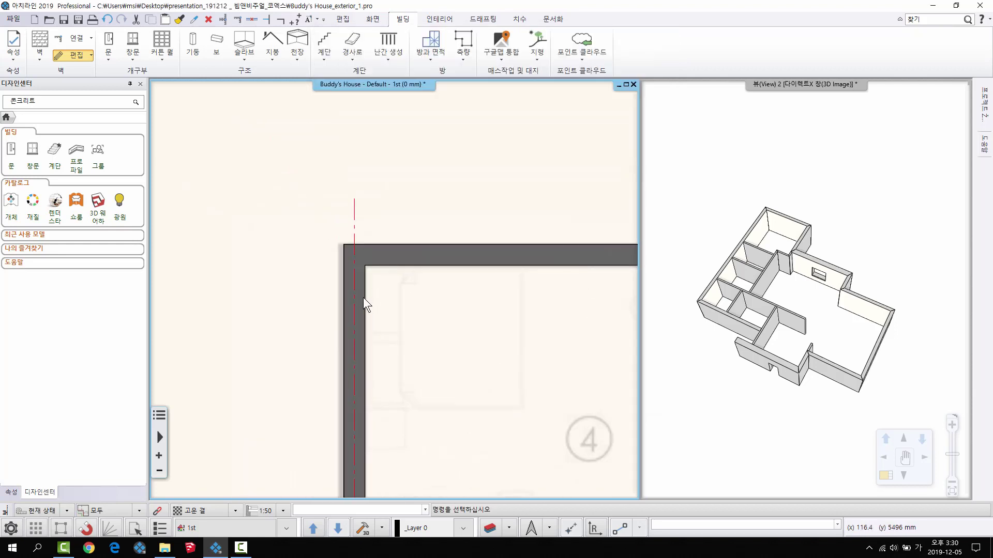
pyautogui.moveTo(363, 297); pyautogui.dragTo(252, 201, button='middle')
pyautogui.click(245, 193)
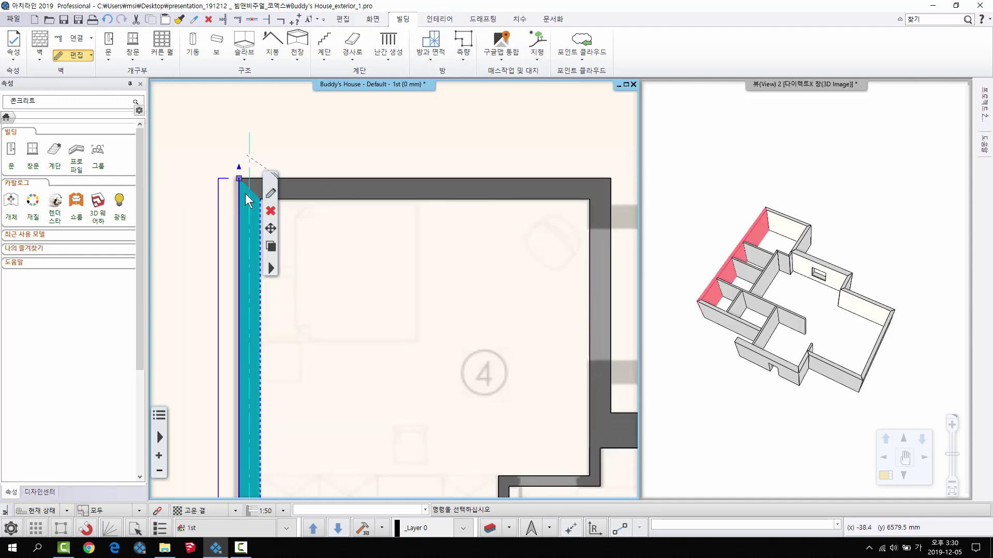
pyautogui.press('Escape')
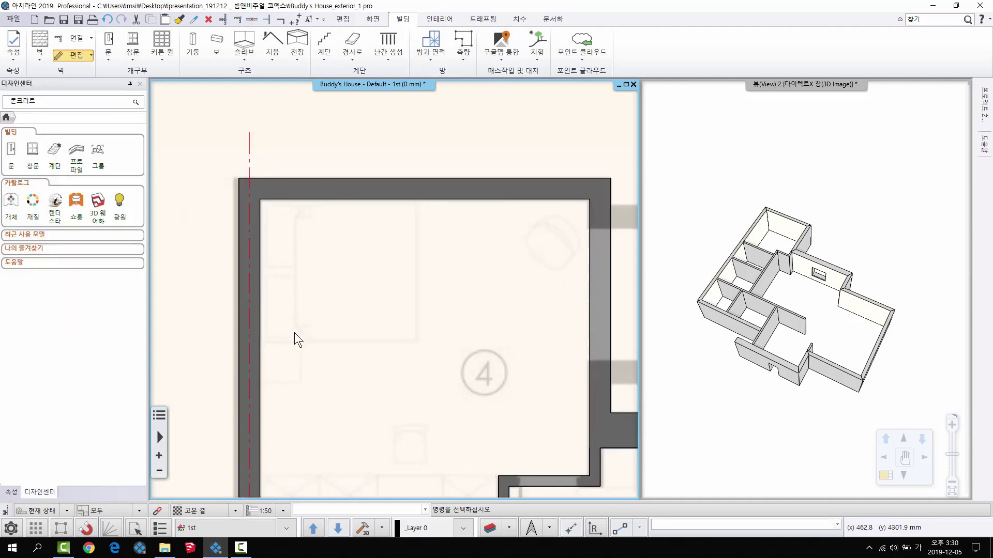
pyautogui.scroll(-2, 293, 339)
pyautogui.moveTo(323, 355); pyautogui.dragTo(295, 290, button='middle')
# Copy only the axis line properties of the west outer wall to all walls of the ground floor plan.
pyautogui.rightClick(255, 233)
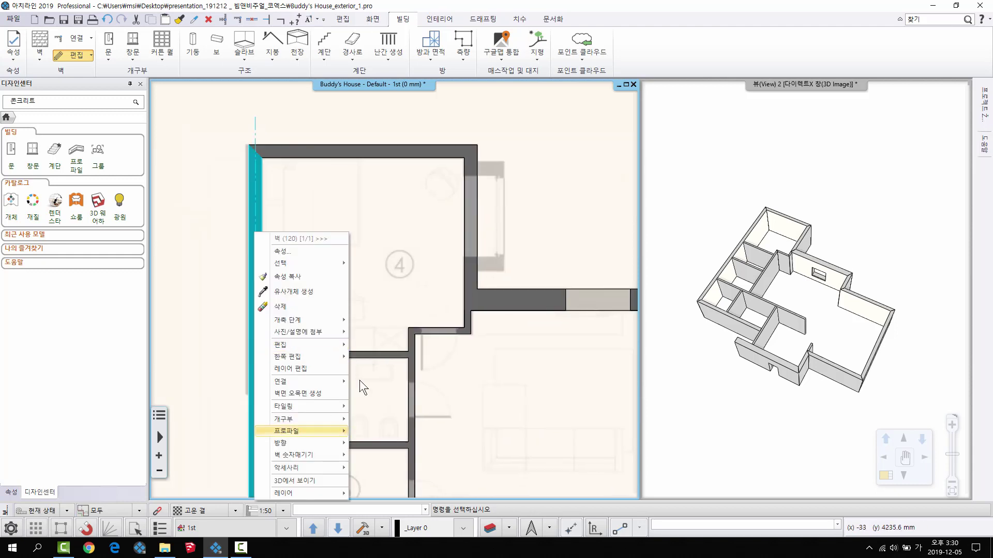
pyautogui.click(292, 277)
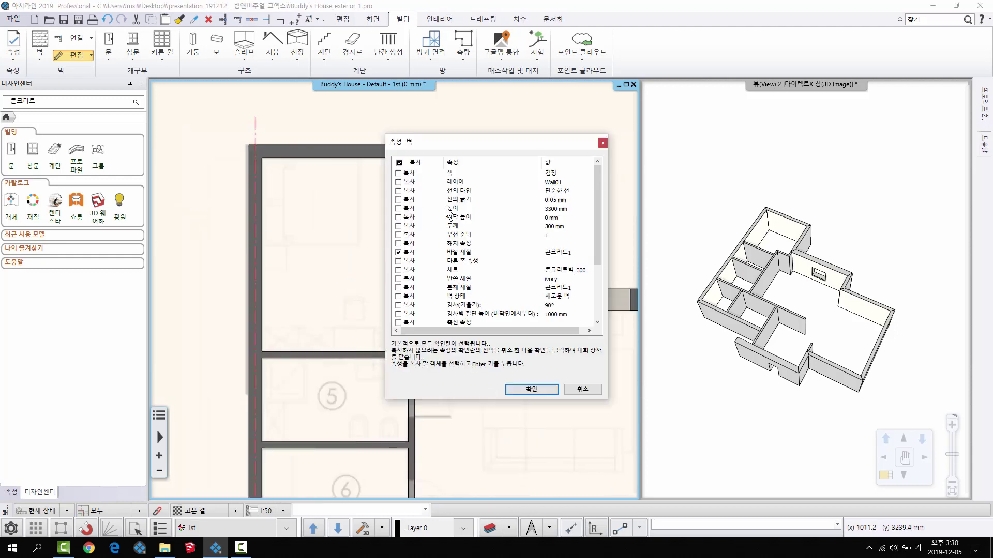
pyautogui.click(399, 162)
pyautogui.click(399, 163)
pyautogui.click(398, 323)
pyautogui.click(529, 389)
pyautogui.scroll(-3, 259, 216)
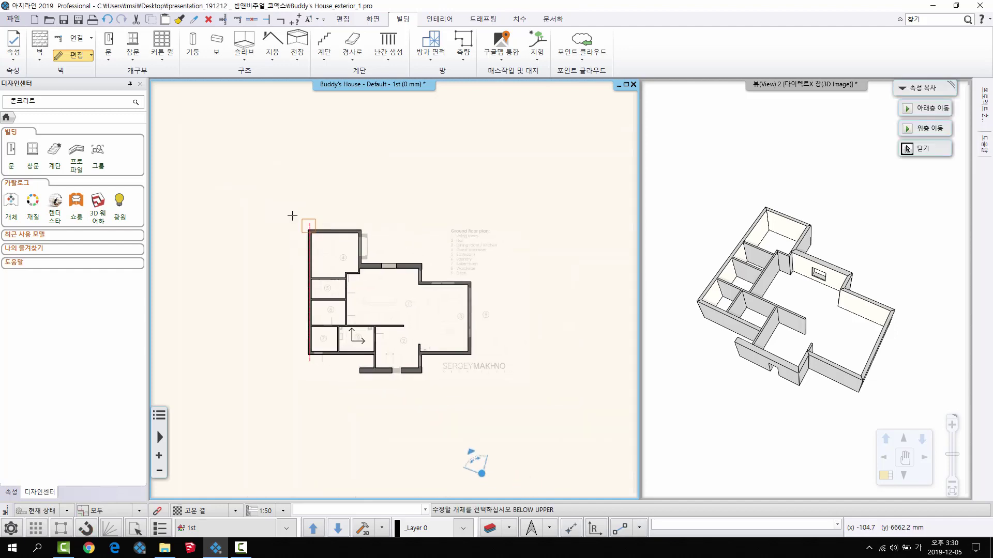
pyautogui.moveTo(278, 208); pyautogui.dragTo(530, 422)
pyautogui.press('Return')
# Examine the axis lines across the whole floor plan and the wall layout in the 3D view.
pyautogui.scroll(1, 405, 309)
pyautogui.scroll(4, 283, 274)
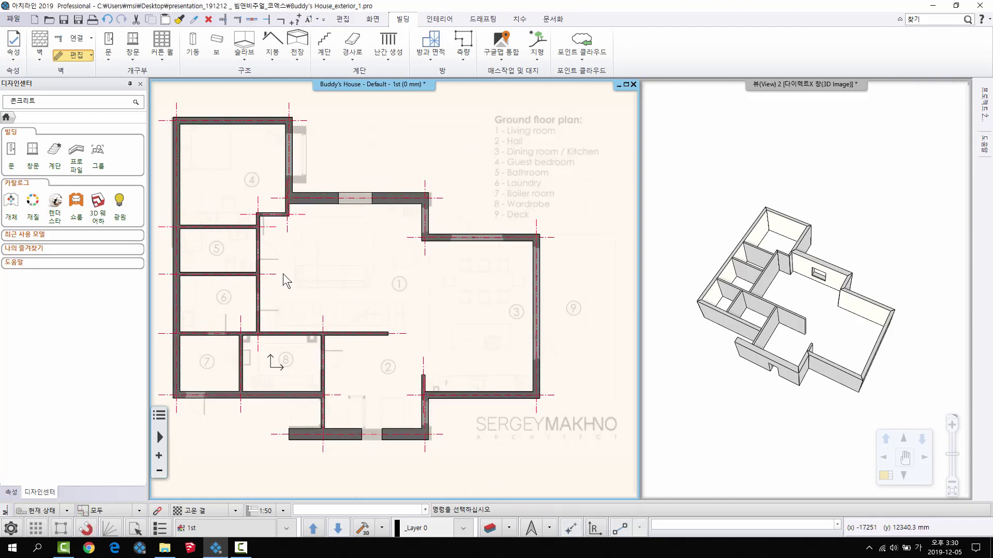
pyautogui.scroll(-1, 457, 365)
pyautogui.scroll(1, 291, 254)
pyautogui.moveTo(455, 435); pyautogui.dragTo(410, 410, button='middle')
pyautogui.scroll(2, 775, 311)
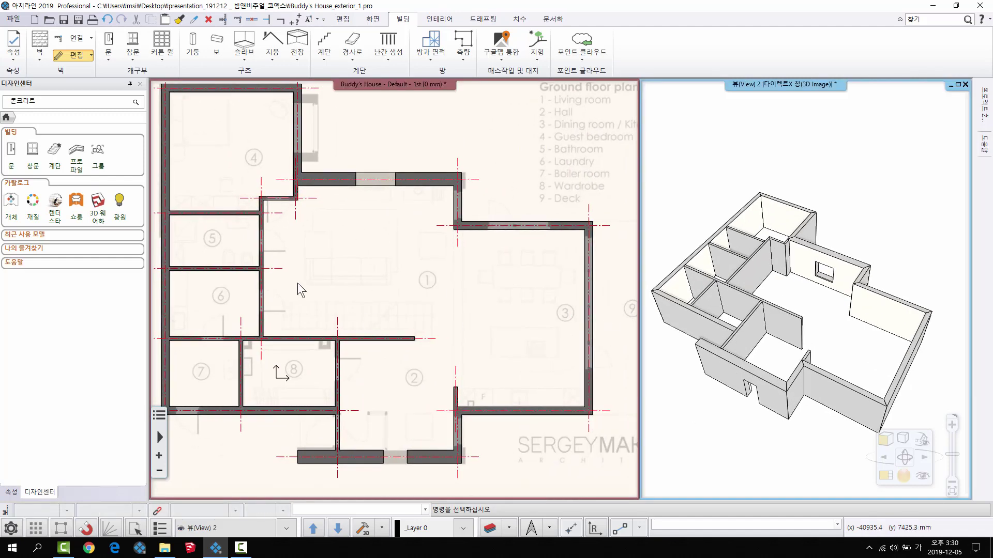
pyautogui.click(307, 284)
pyautogui.moveTo(317, 284); pyautogui.dragTo(348, 306, button='middle')
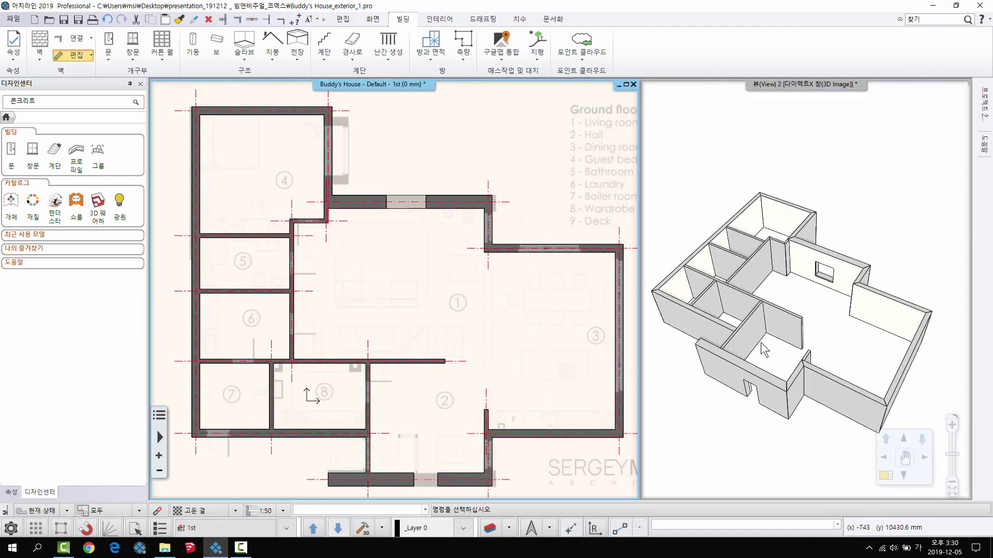
pyautogui.moveTo(783, 357); pyautogui.dragTo(734, 349, button='middle')
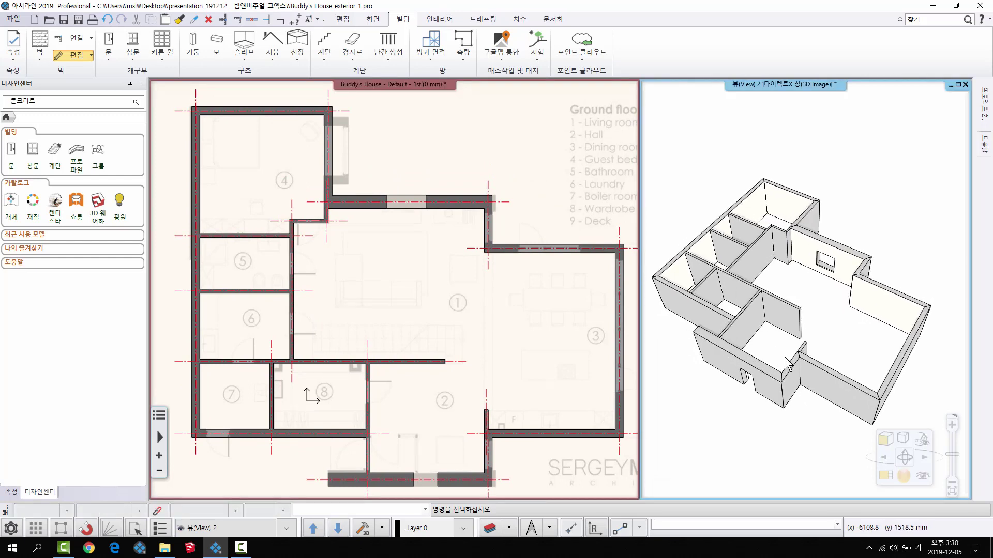
pyautogui.scroll(3, 897, 314)
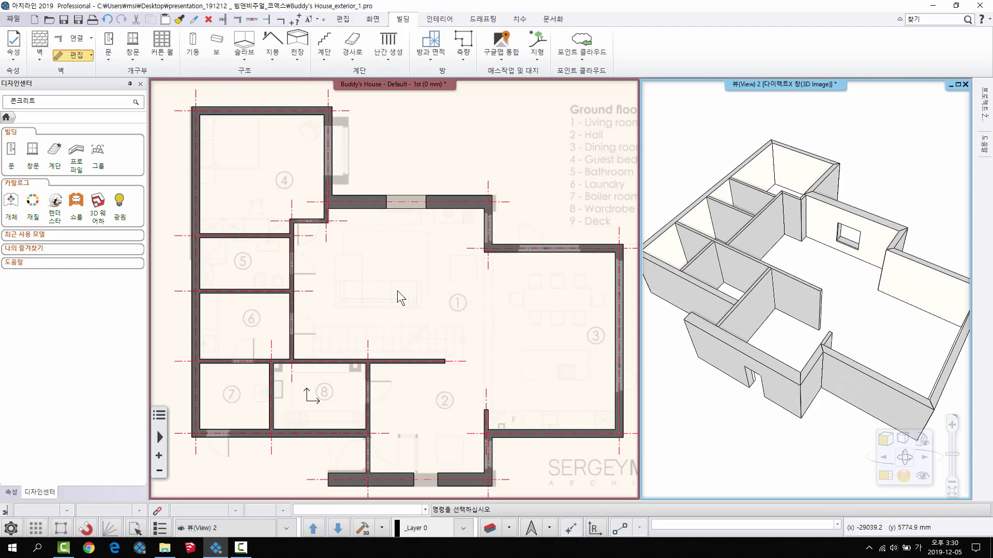
pyautogui.click(397, 291)
# Select the exterior wall outline for an added insulation layer, excluding the wall faces around the recess west of hall 2.
pyautogui.click(91, 55)
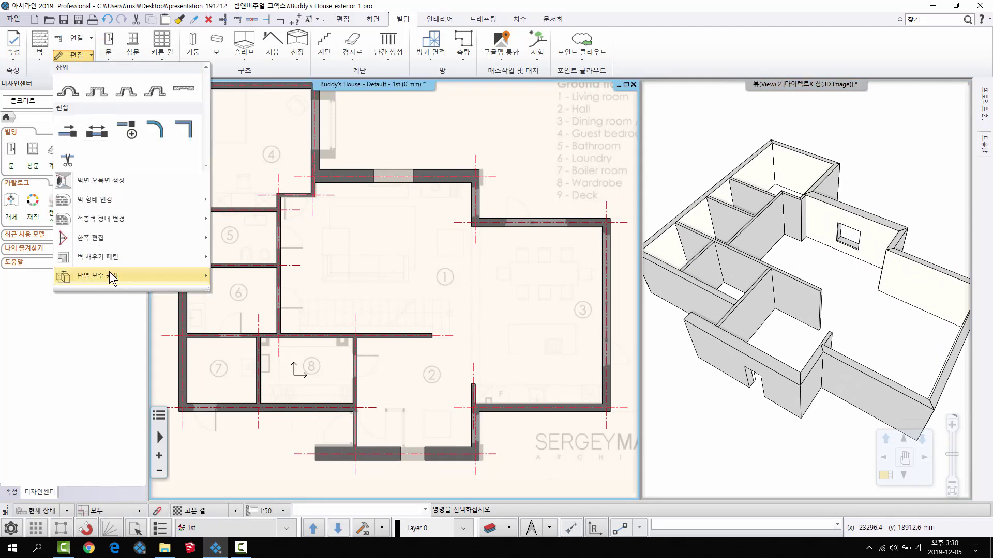
pyautogui.moveTo(110, 273)
pyautogui.click(248, 278)
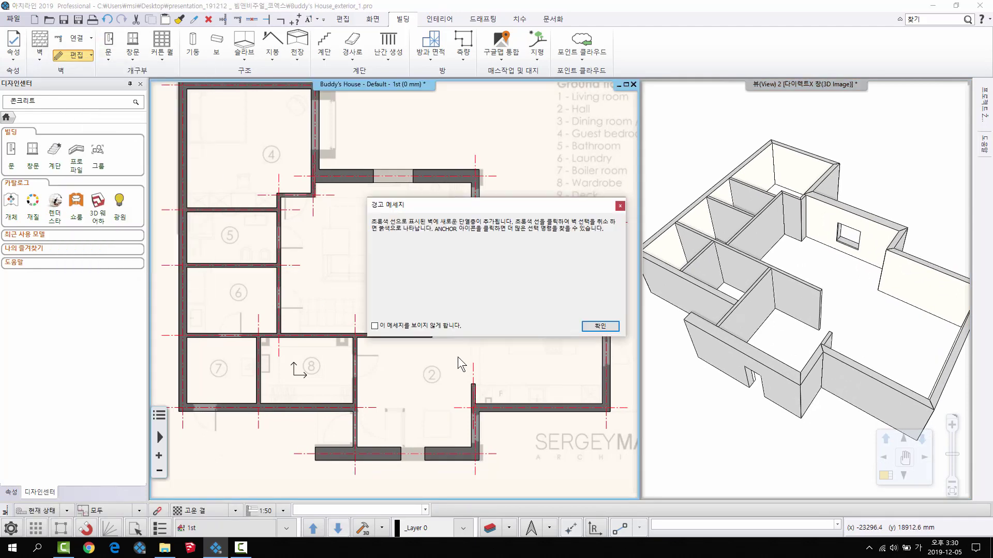
pyautogui.click(600, 326)
pyautogui.scroll(3, 367, 405)
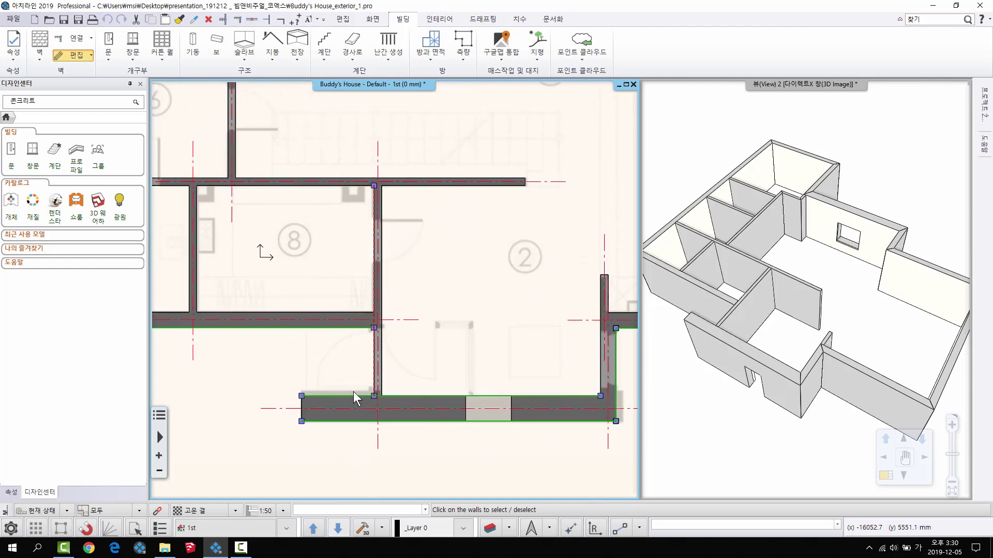
pyautogui.click(355, 394)
pyautogui.scroll(-3, 430, 296)
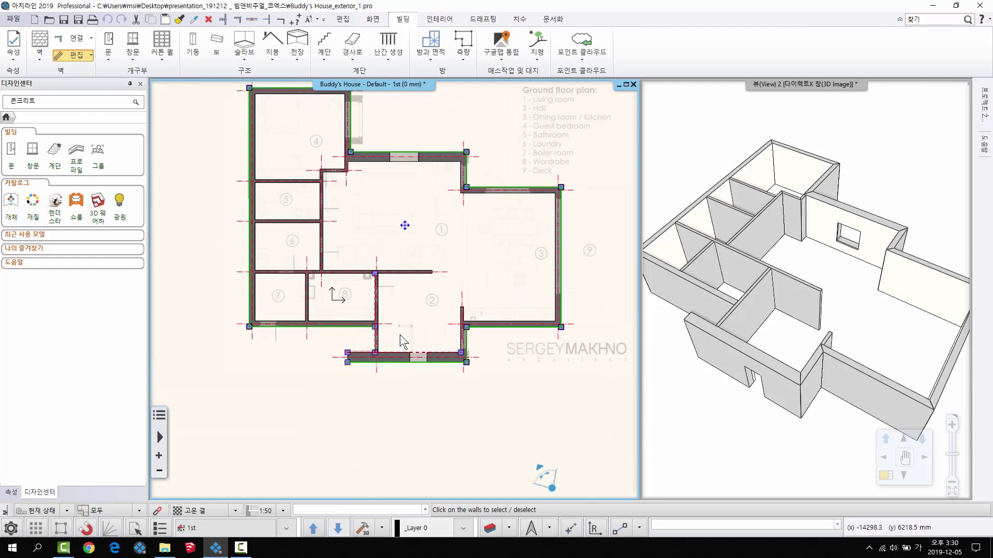
# Apply the insulation to the selected exterior faces with a 120 mm finish layer and a 90 mm insulation / air layer.
pyautogui.rightClick(397, 264)
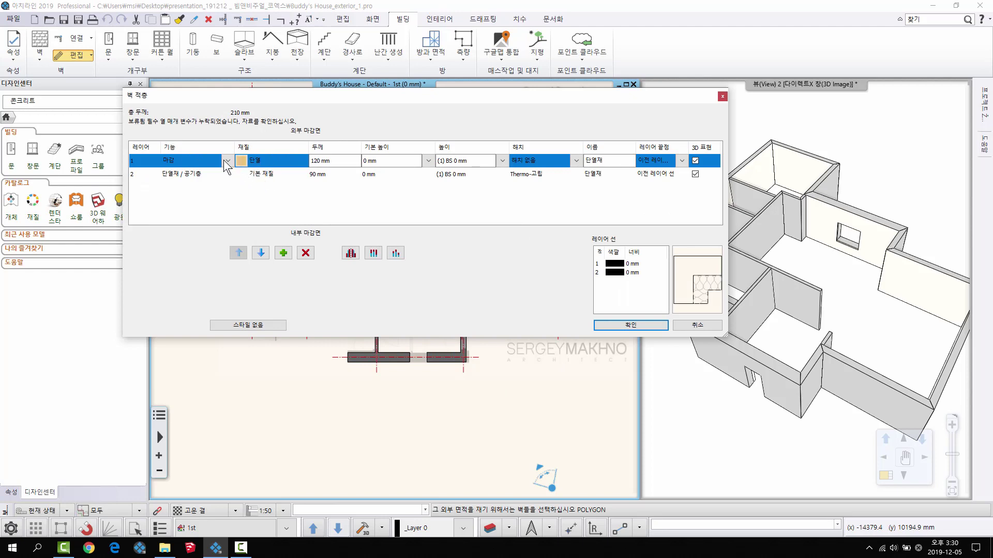
pyautogui.click(612, 328)
pyautogui.scroll(6, 396, 336)
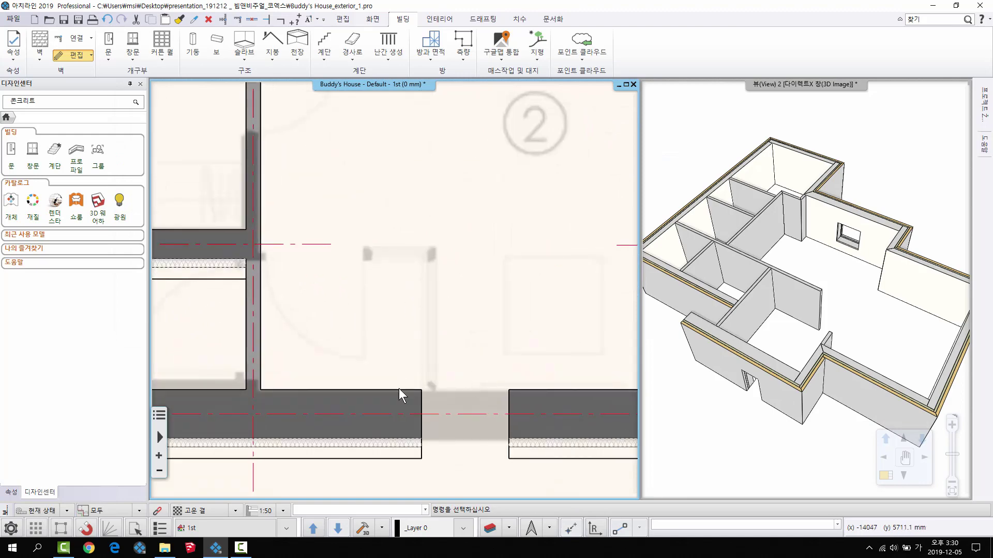
pyautogui.moveTo(358, 431); pyautogui.dragTo(361, 334, button='middle')
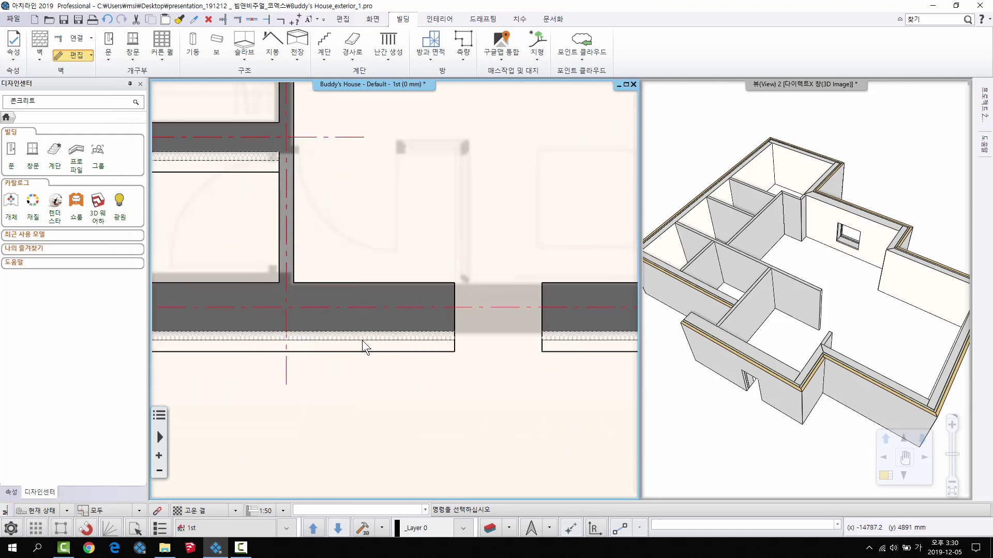
# Examine the insulation layers on the exterior walls in an enlarged 3D view from several angles.
pyautogui.click(887, 305)
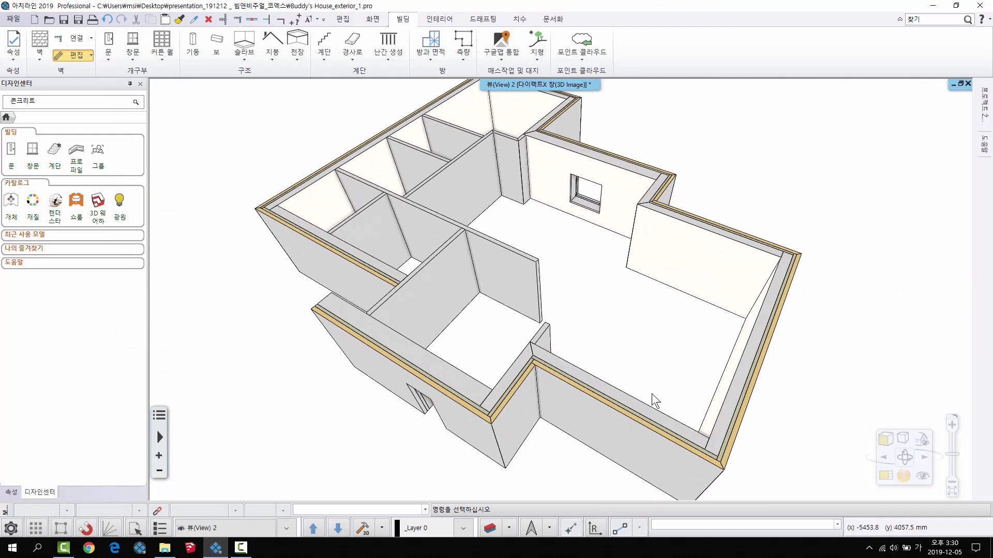
pyautogui.moveTo(651, 393); pyautogui.dragTo(571, 383, button='middle')
pyautogui.moveTo(492, 377); pyautogui.dragTo(552, 393, button='middle')
pyautogui.press('F4')
pyautogui.moveTo(780, 274); pyautogui.dragTo(757, 285, button='middle')
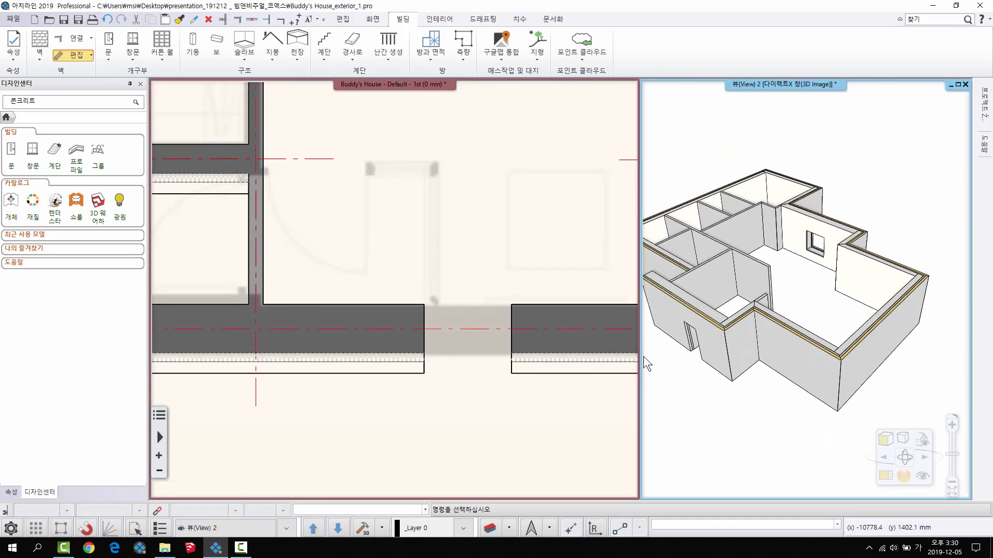
# Undo the insulation layers added to the exterior walls and show the bare walls in an enlarged 3D view.
pyautogui.hotkey('ctrl', 'z')
pyautogui.moveTo(390, 283); pyautogui.dragTo(415, 270, button='middle')
pyautogui.hotkey('ctrl', 'z')
pyautogui.scroll(-6, 404, 325)
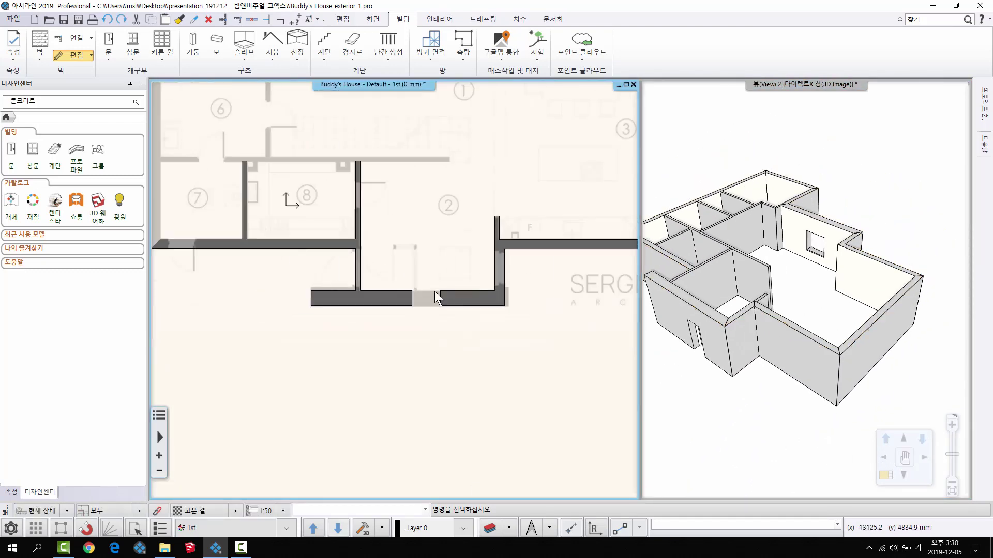
pyautogui.click(783, 318)
pyautogui.press('F3')
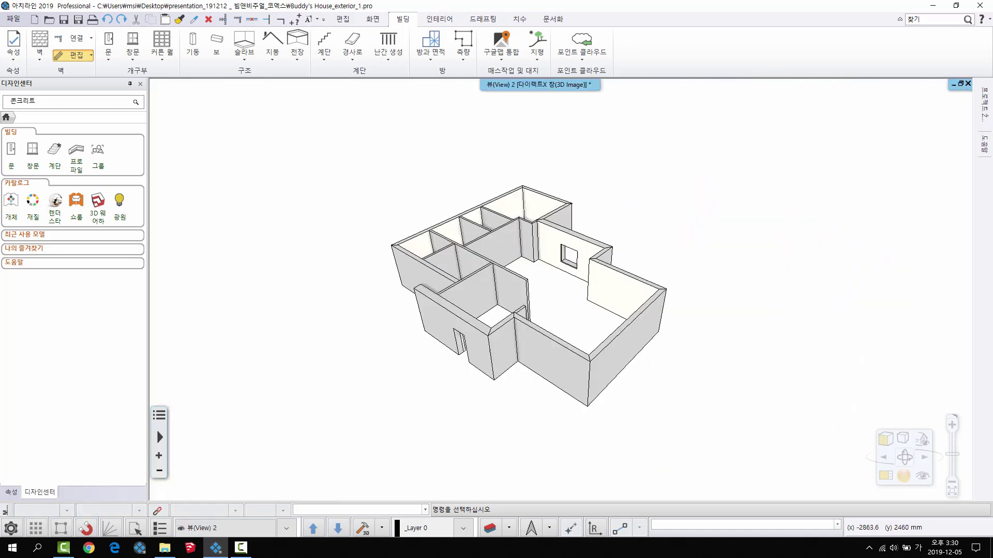
pyautogui.scroll(4, 532, 355)
pyautogui.moveTo(481, 323); pyautogui.dragTo(470, 382, button='middle')
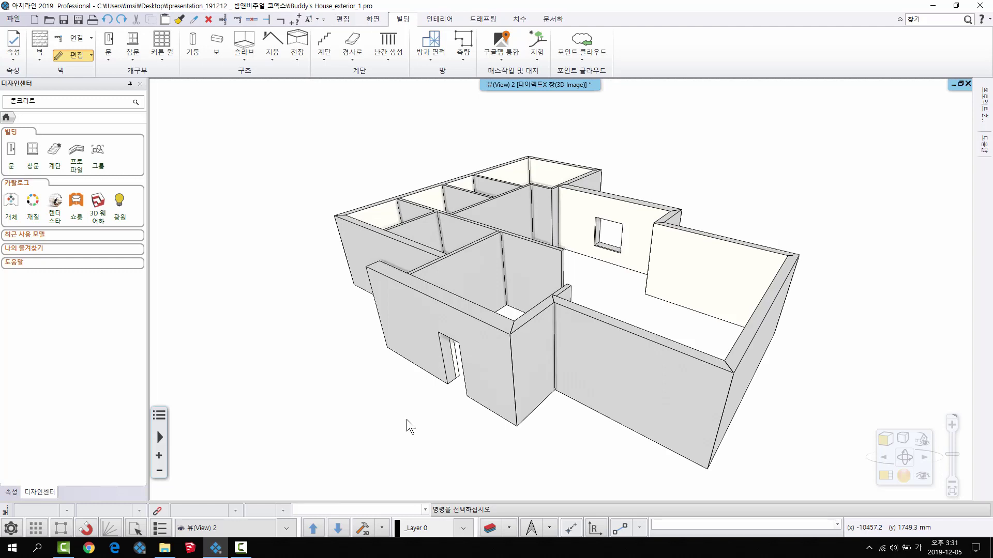
# Switch to File Explorer and view the wall reference image box cafe_wall.jpg in the box cafe_wall folder.
pyautogui.click(165, 549)
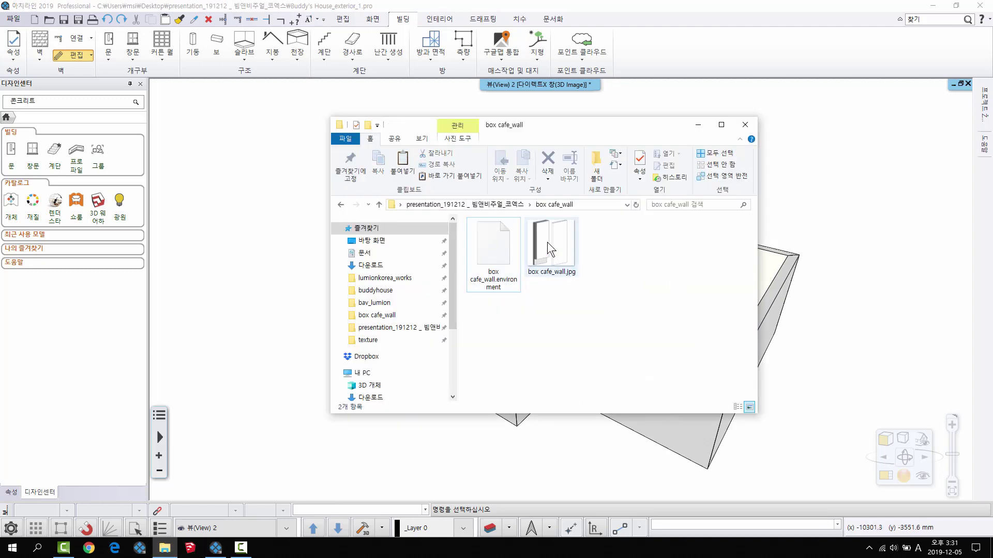
pyautogui.moveTo(572, 126); pyautogui.dragTo(556, 129)
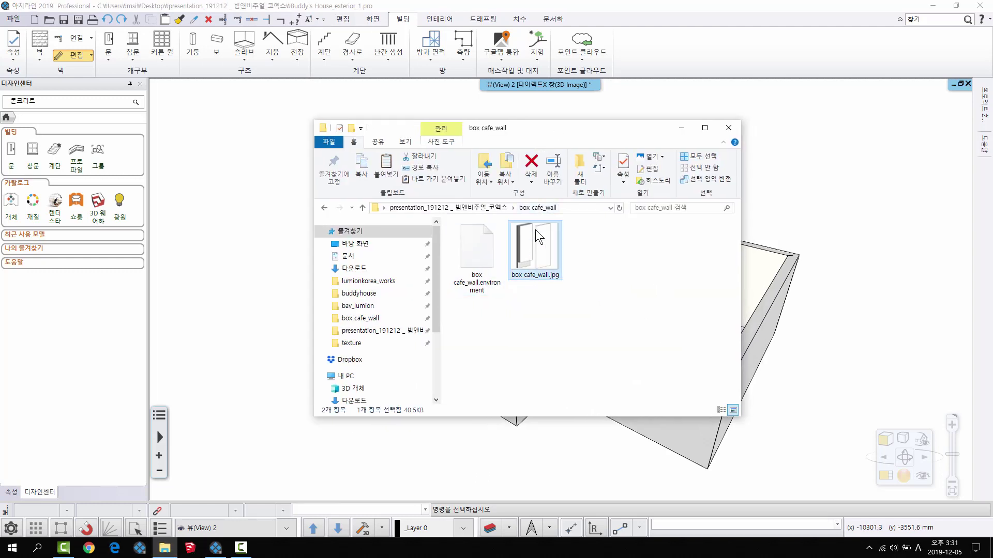
pyautogui.doubleClick(535, 229)
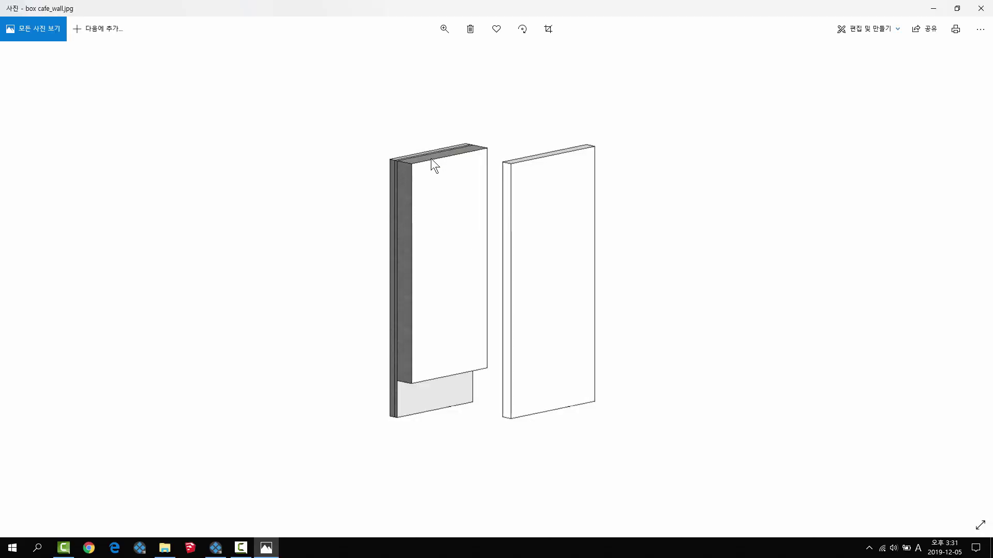
pyautogui.click(981, 8)
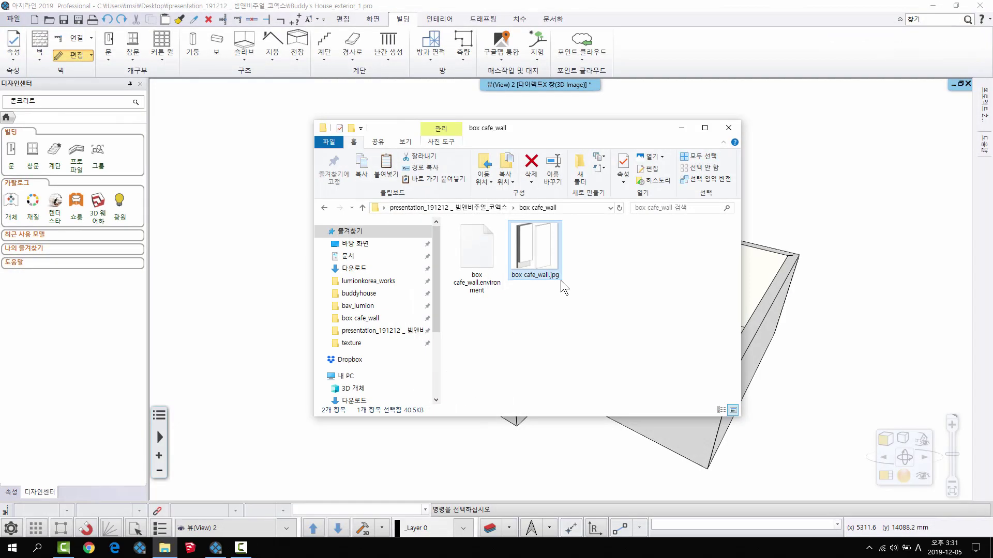
# Import the box cafe_wall.environment template into ARCHLine.XP, replacing the current settings with the loaded data.
pyautogui.click(535, 323)
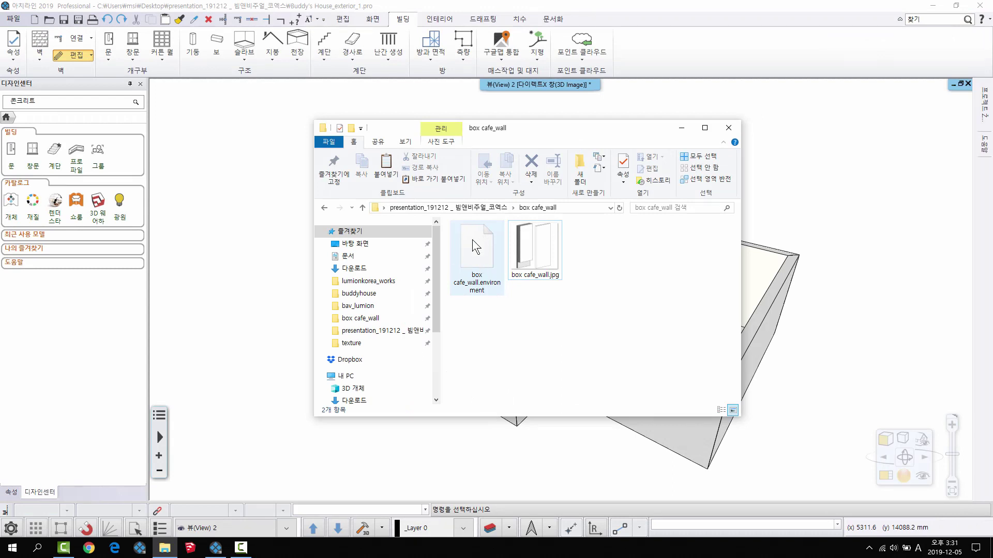
pyautogui.click(472, 240)
pyautogui.moveTo(475, 266); pyautogui.dragTo(65, 313)
pyautogui.click(681, 128)
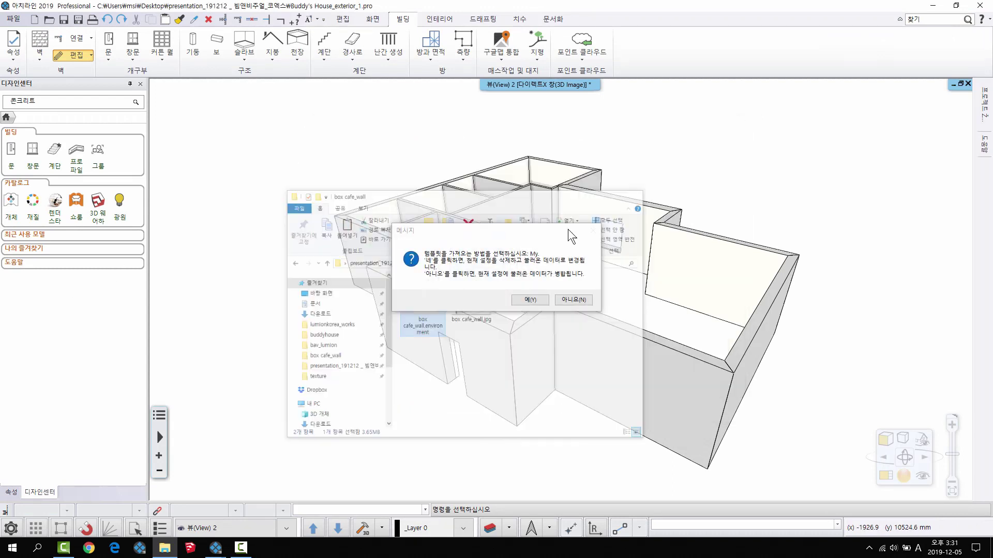
pyautogui.click(530, 299)
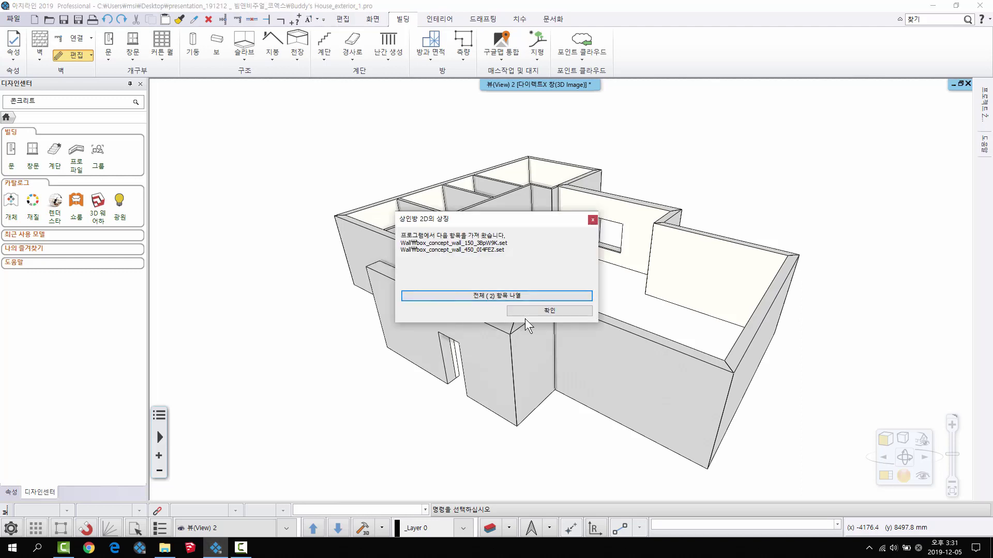
pyautogui.click(539, 310)
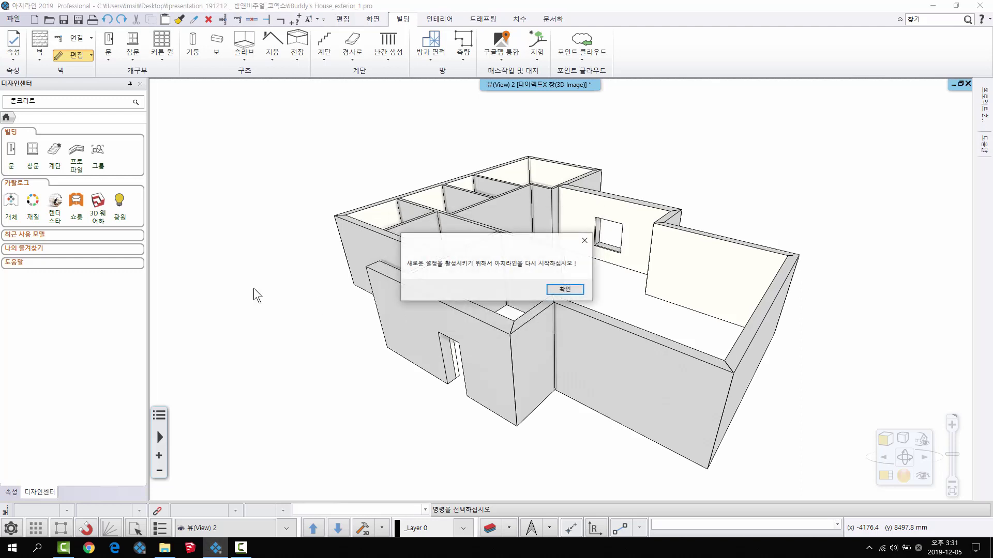
pyautogui.click(565, 289)
# Examine the list of available wall styles in the wall properties.
pyautogui.click(571, 323)
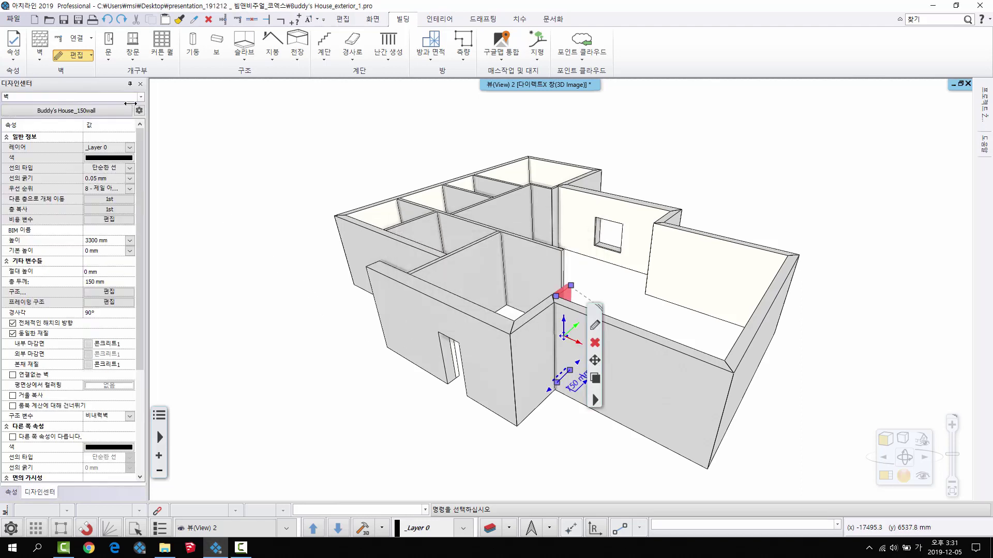
pyautogui.press('Escape')
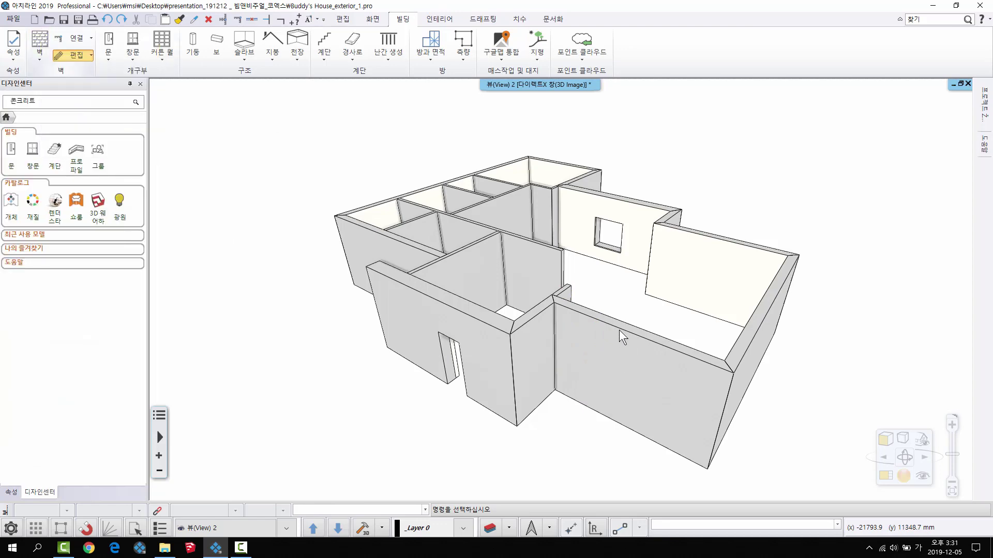
pyautogui.doubleClick(619, 329)
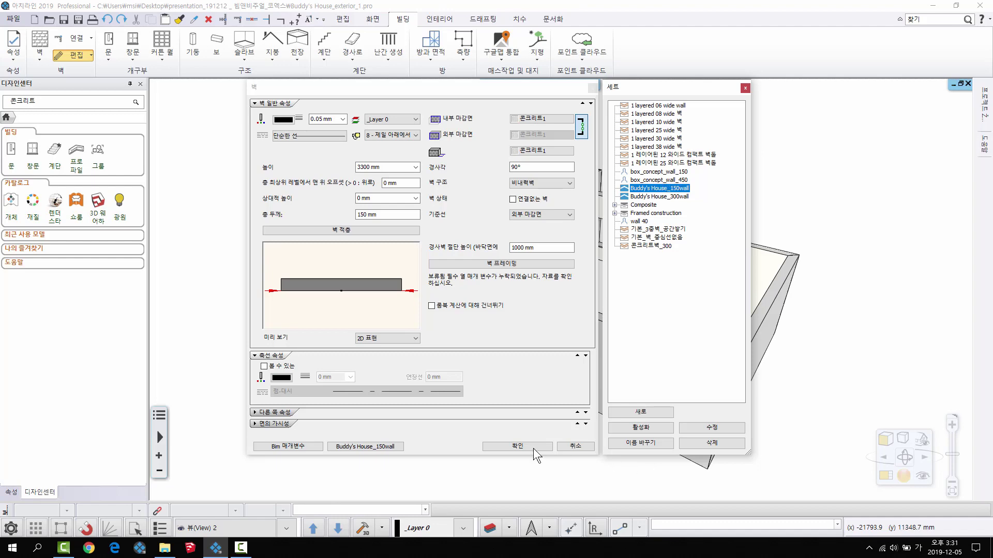
pyautogui.click(565, 445)
pyautogui.rightClick(468, 325)
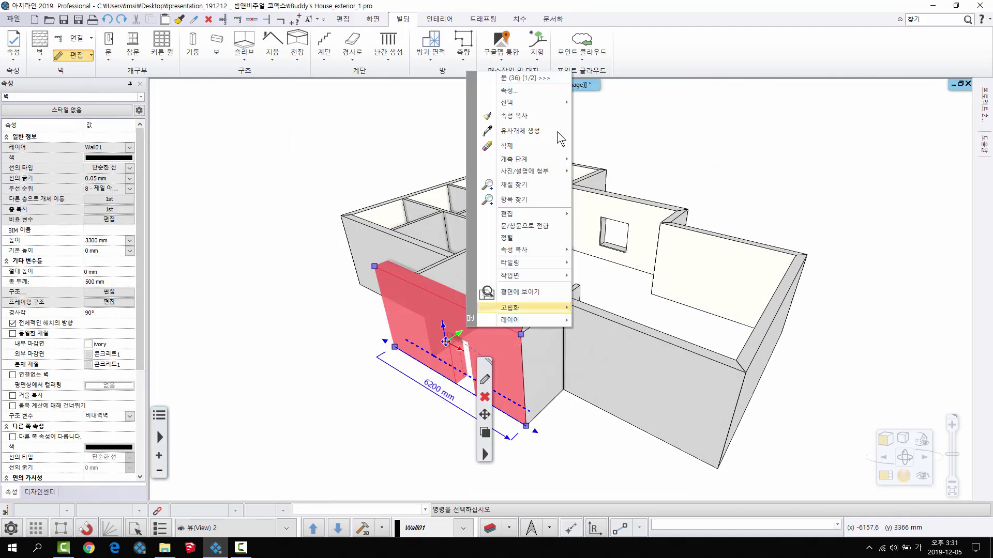
pyautogui.click(519, 90)
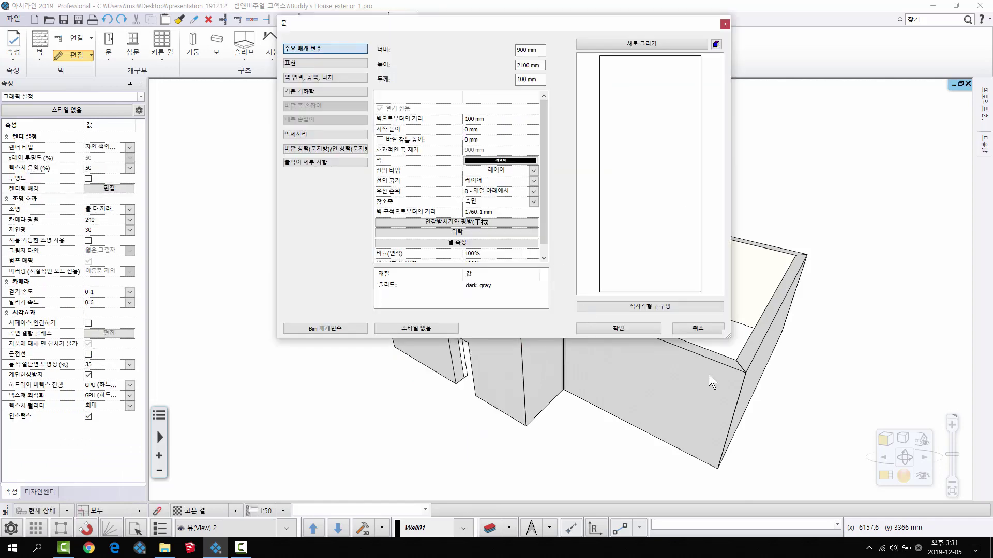
pyautogui.click(421, 321)
pyautogui.click(880, 23)
pyautogui.click(698, 329)
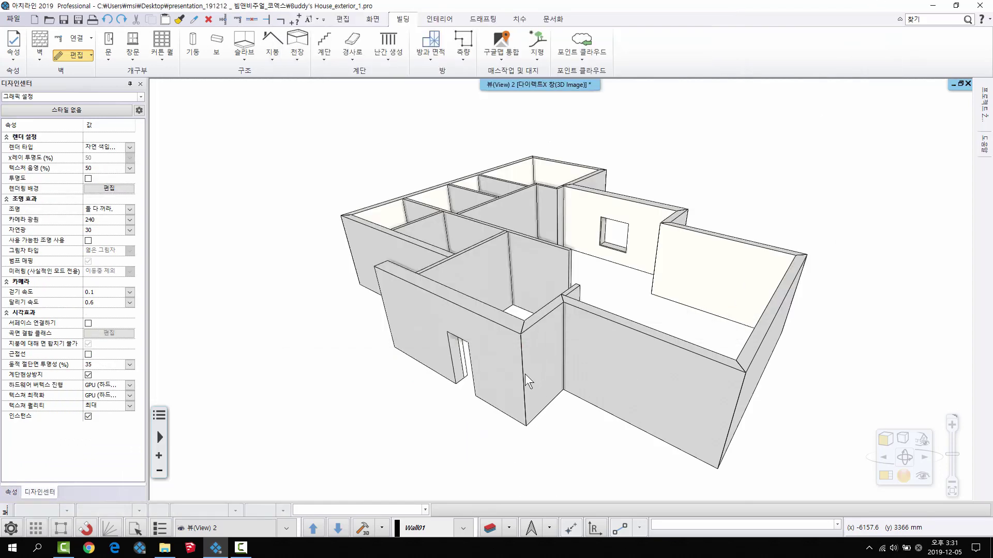
# Apply the box_concept_wall_450 style to the front wall with the door opening.
pyautogui.click(510, 361)
pyautogui.rightClick(510, 360)
pyautogui.click(579, 73)
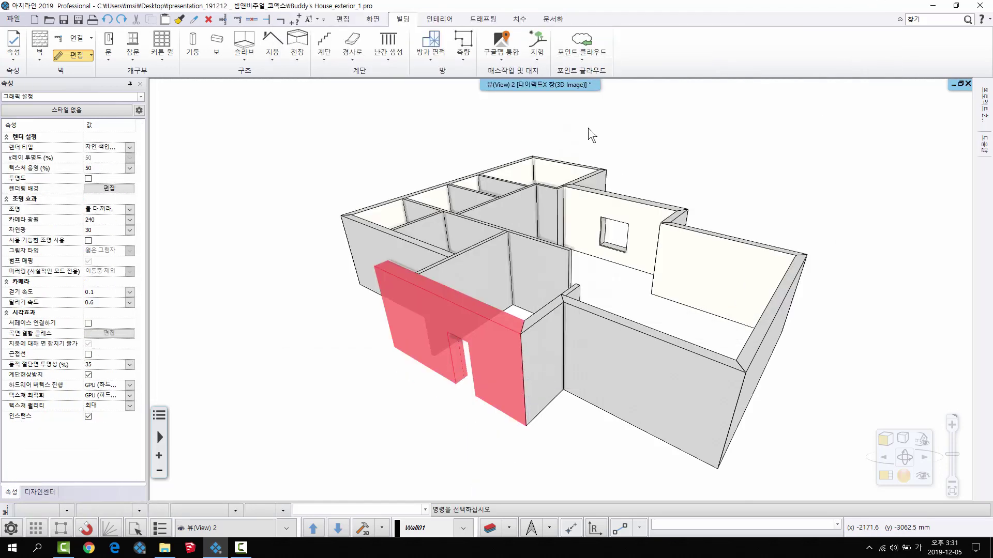
pyautogui.click(429, 446)
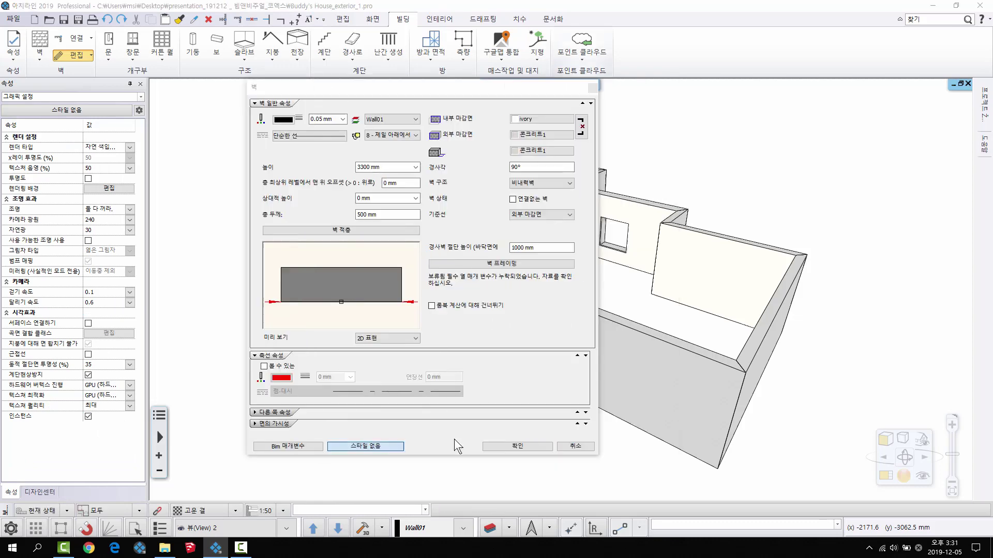
pyautogui.click(641, 427)
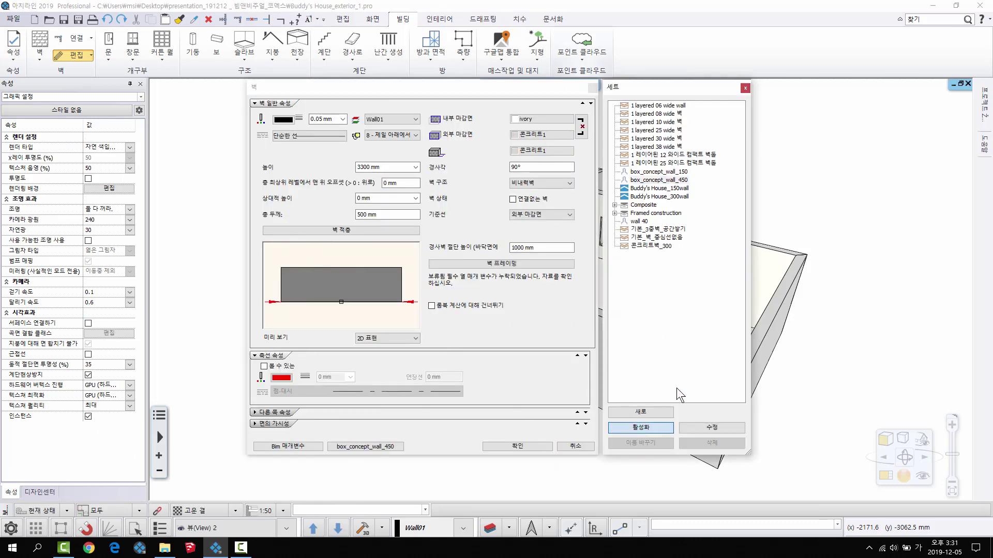
pyautogui.click(507, 447)
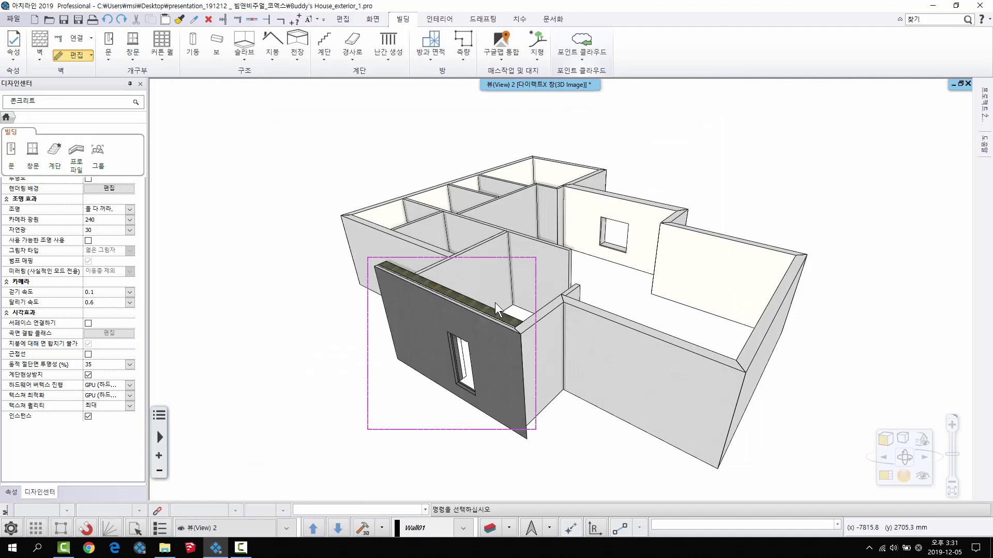
# Copy the wall properties of the front wall with the door opening to the other exterior walls around the house.
pyautogui.moveTo(474, 319); pyautogui.dragTo(485, 348, button='middle')
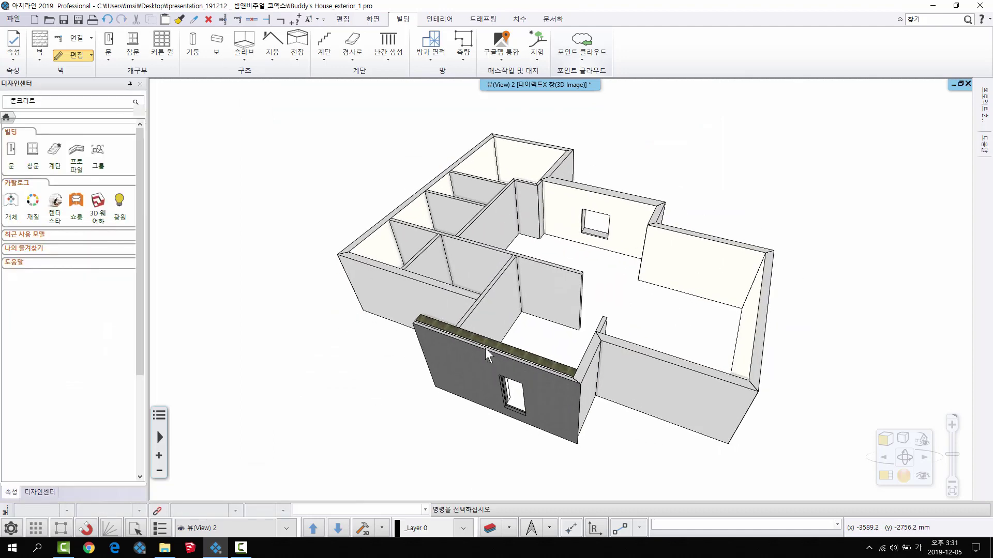
pyautogui.rightClick(485, 349)
pyautogui.click(534, 89)
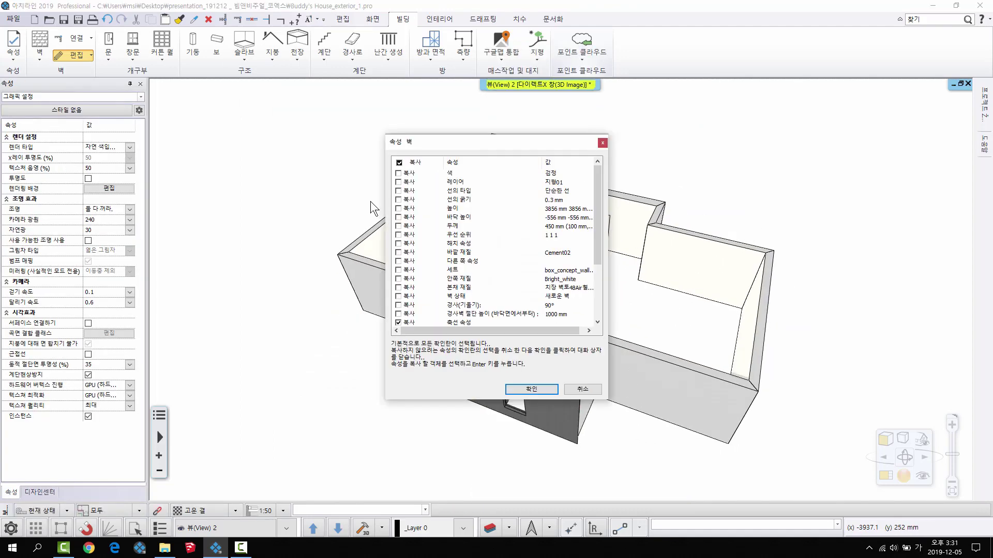
pyautogui.click(531, 390)
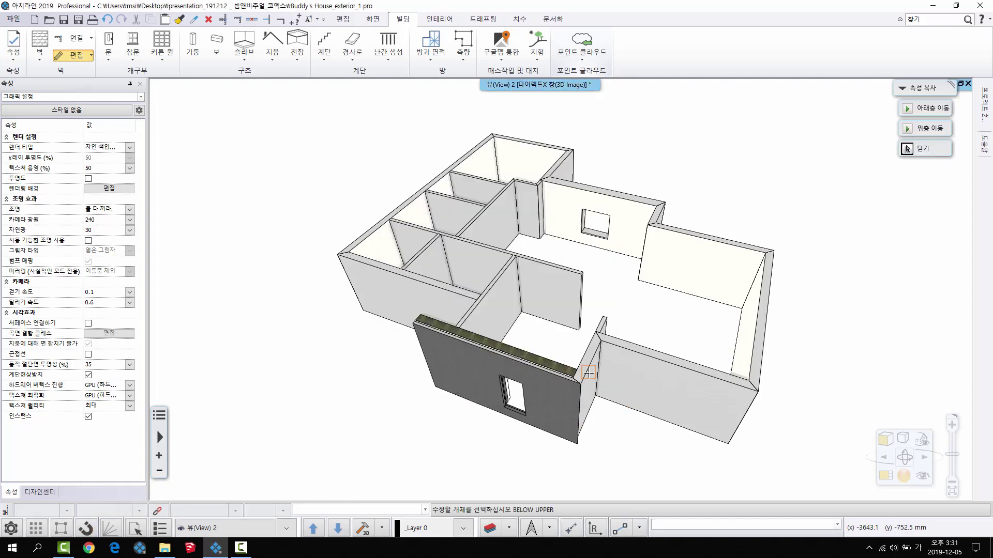
pyautogui.click(589, 372)
pyautogui.click(649, 371)
pyautogui.click(767, 325)
pyautogui.click(734, 243)
pyautogui.click(641, 212)
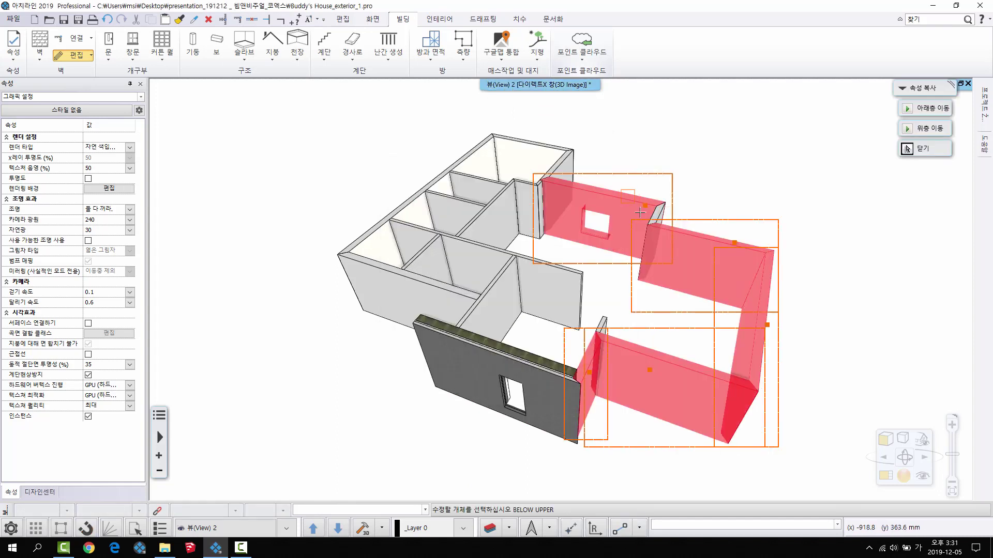
pyautogui.click(548, 146)
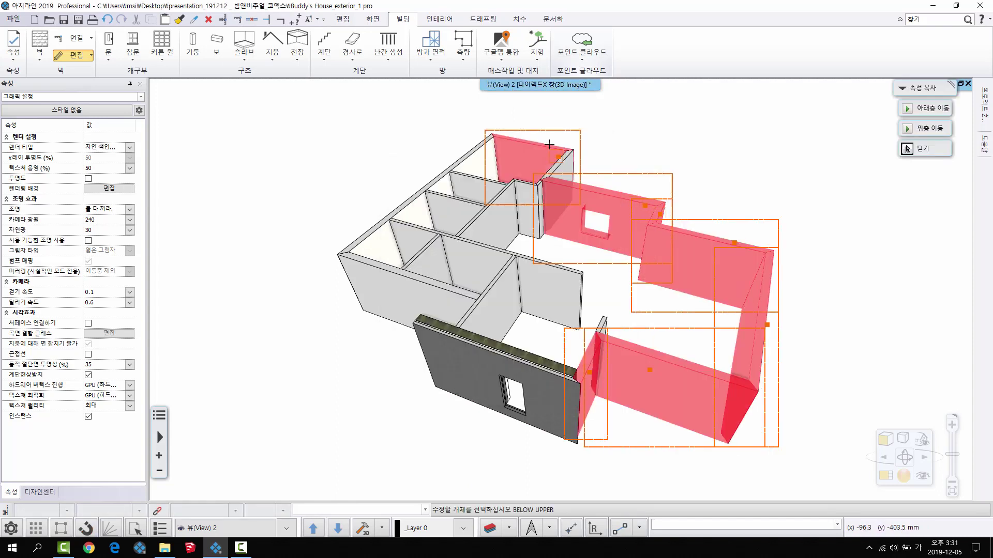
pyautogui.click(559, 174)
pyautogui.click(475, 147)
pyautogui.click(408, 298)
pyautogui.press('Return')
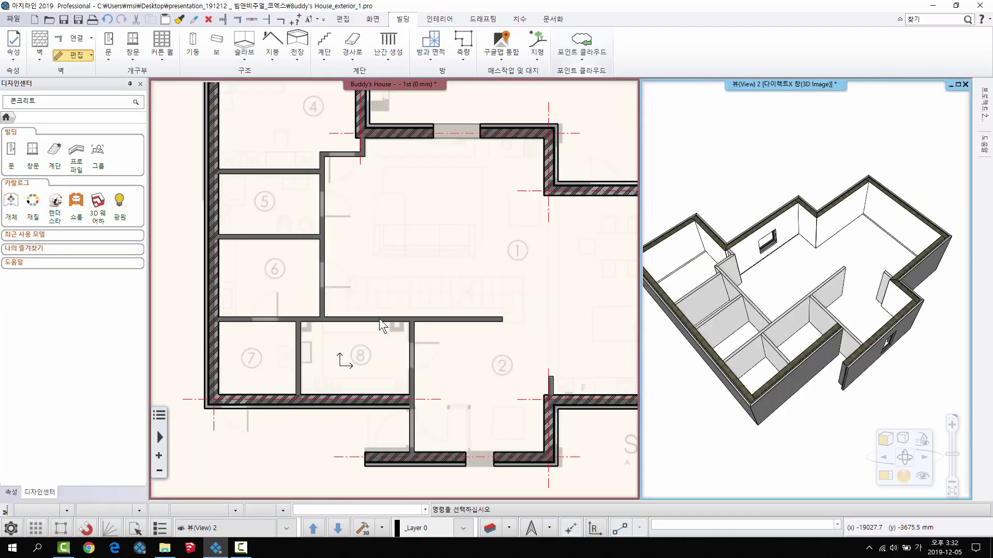
# Undo the property copy to the exterior walls and the style change of the front wall.
pyautogui.click(859, 380)
pyautogui.moveTo(859, 381); pyautogui.dragTo(780, 309, button='middle')
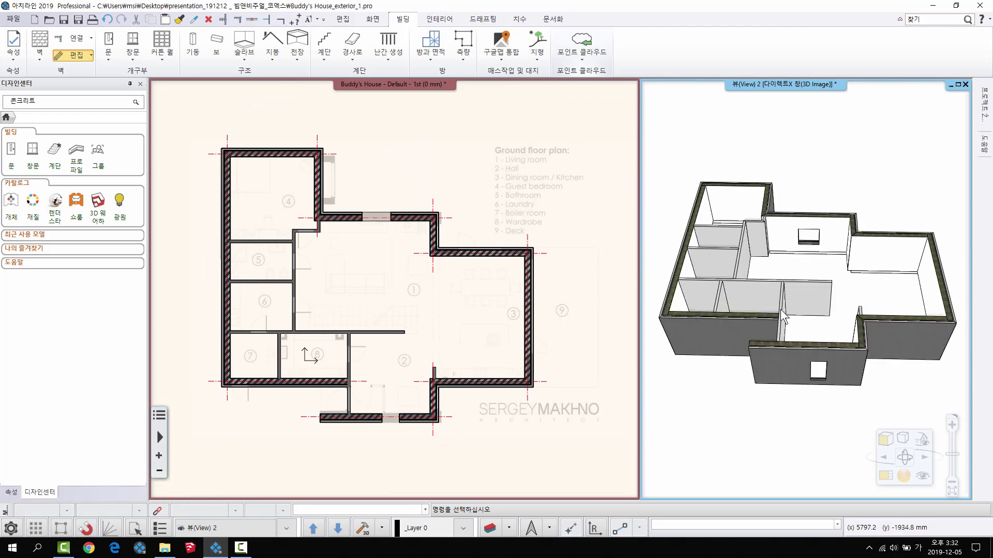
pyautogui.hotkey('ctrl', 'z')
pyautogui.hotkey('ctrl', 'z')
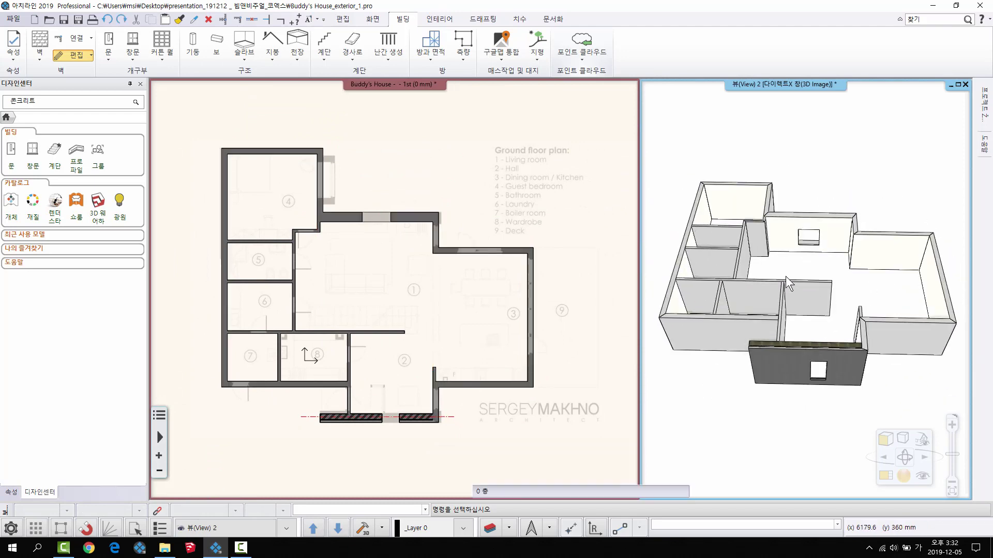
pyautogui.press('F3')
pyautogui.moveTo(574, 338); pyautogui.dragTo(470, 293, button='middle')
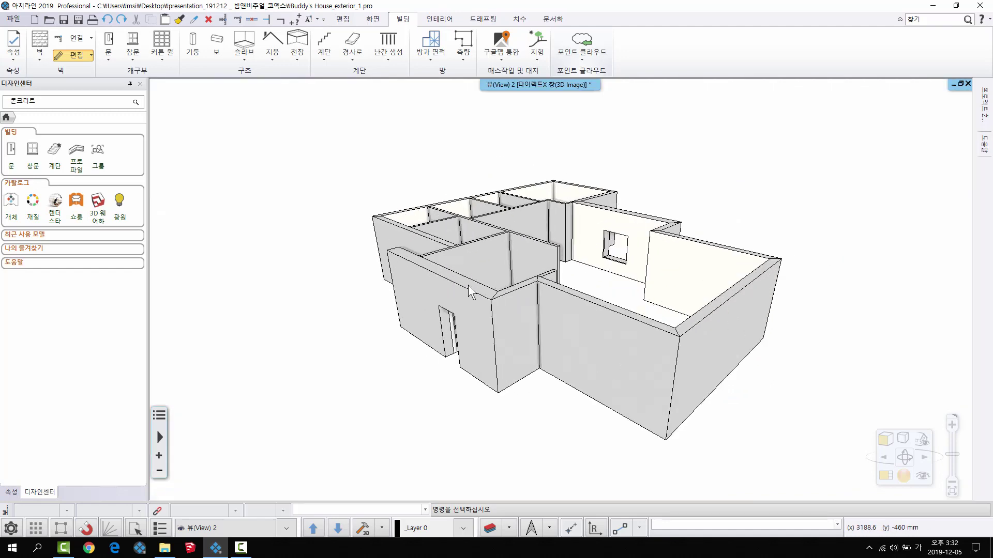
# Enable all framing members A to L, from bottom plate to brace, in the wall framing of the front wall with the door opening.
pyautogui.scroll(3, 471, 294)
pyautogui.click(458, 321)
pyautogui.rightClick(458, 320)
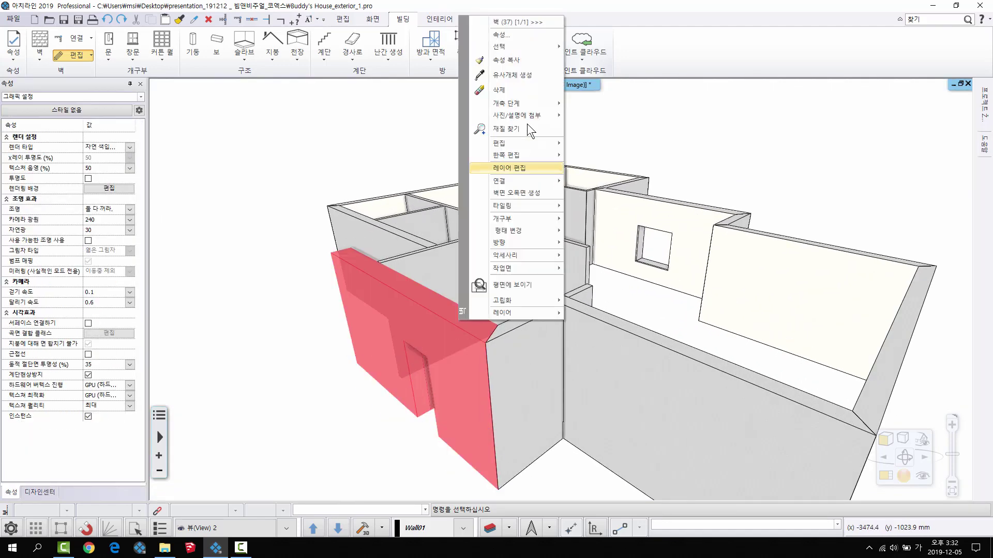
pyautogui.click(511, 34)
pyautogui.moveTo(553, 87); pyautogui.dragTo(516, 63)
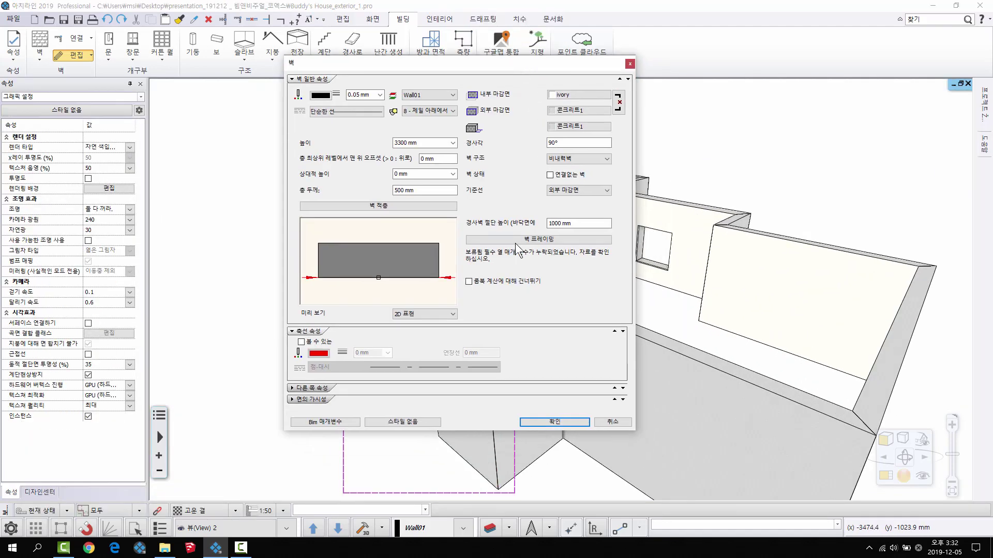
pyautogui.click(577, 241)
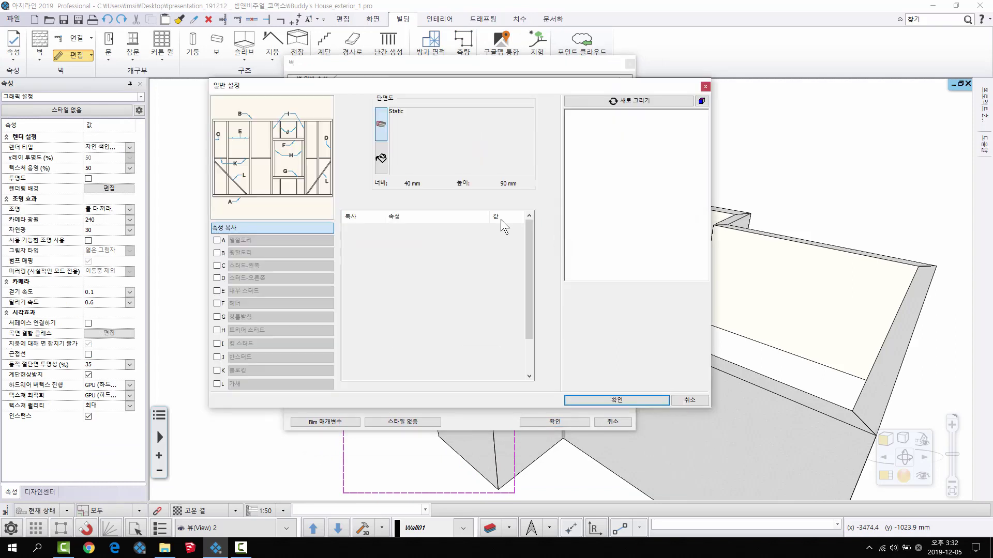
pyautogui.click(217, 241)
pyautogui.click(217, 253)
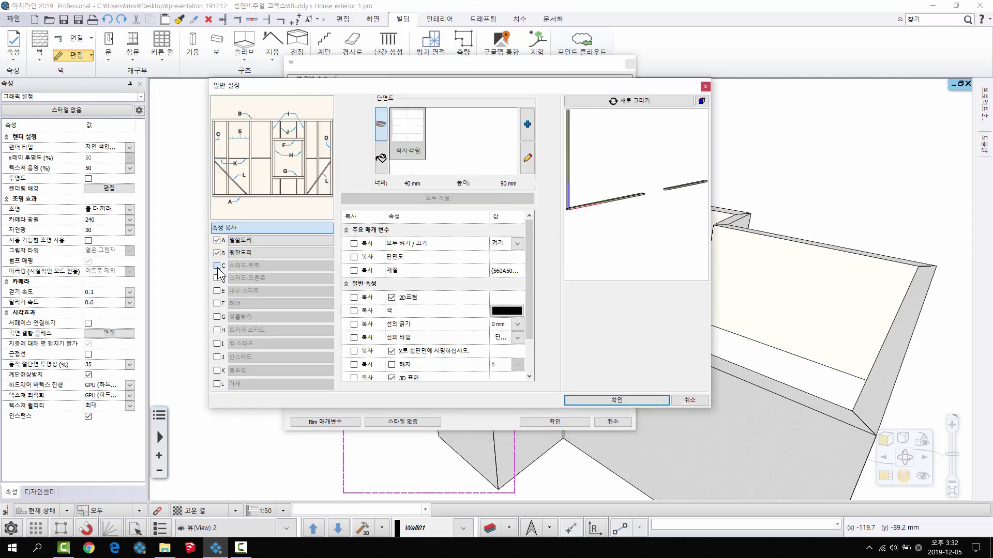
pyautogui.click(217, 290)
pyautogui.click(217, 303)
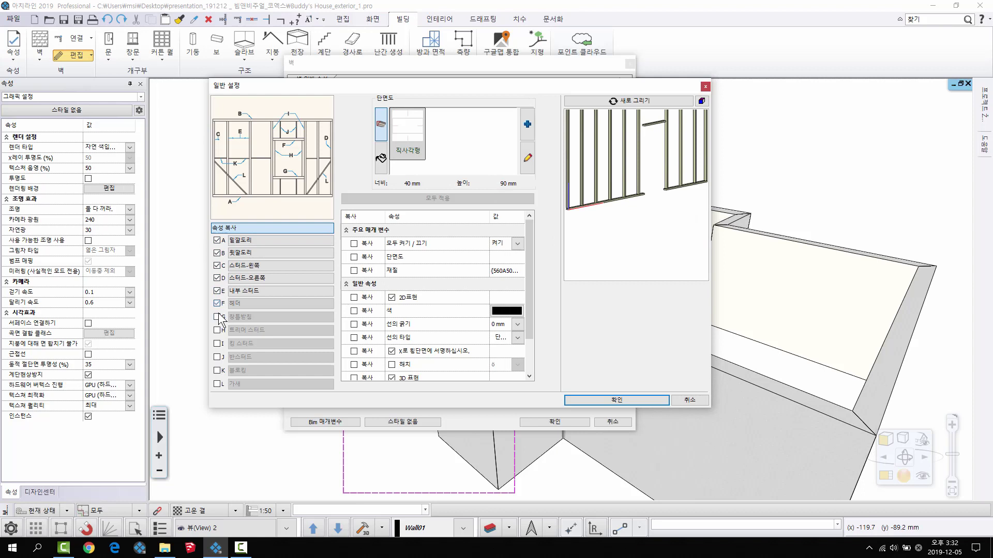
pyautogui.click(218, 344)
pyautogui.click(219, 370)
pyautogui.click(218, 384)
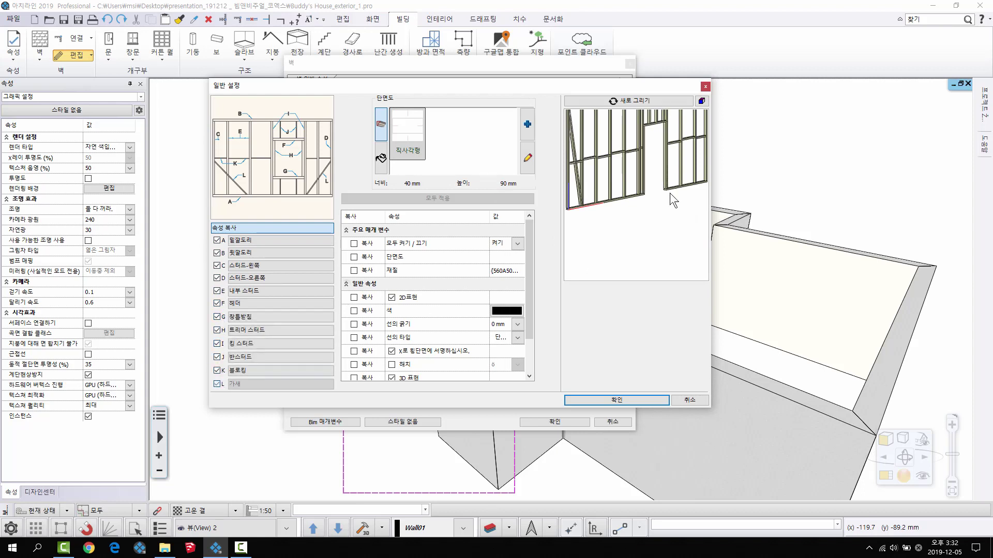
# Examine the framing preview and the settings of the left, right and inner studs.
pyautogui.moveTo(670, 193); pyautogui.dragTo(624, 231)
pyautogui.scroll(-5, 603, 221)
pyautogui.scroll(3, 610, 180)
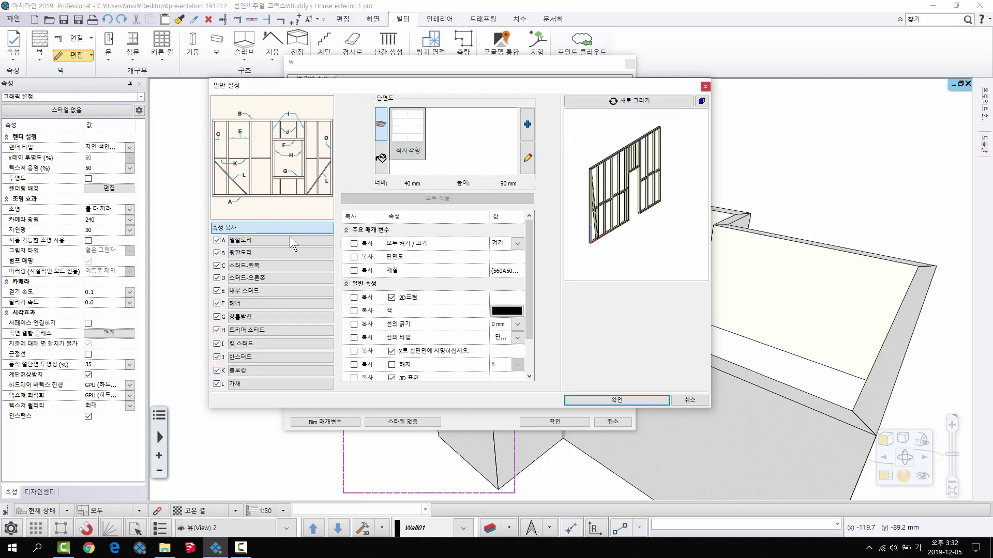
pyautogui.click(264, 265)
pyautogui.click(263, 277)
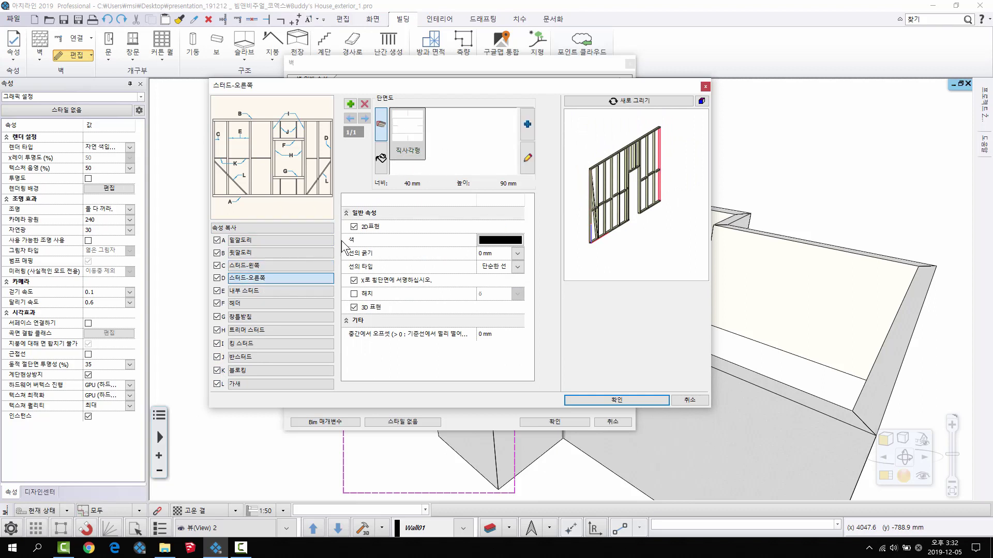
pyautogui.click(269, 291)
pyautogui.moveTo(626, 176); pyautogui.dragTo(635, 204)
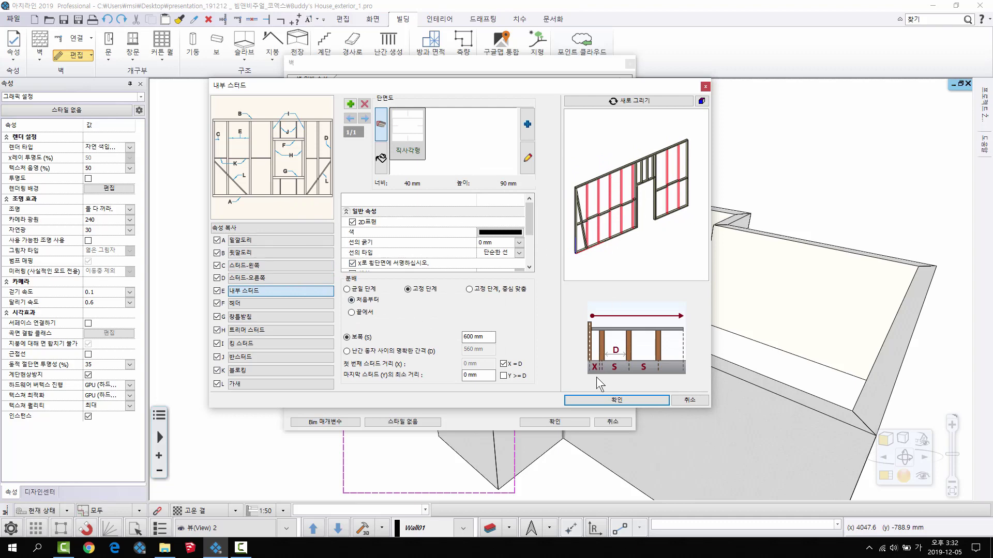
# Accept the framing and turn off the 3D representation of the front wall's concrete layer in its wall layering.
pyautogui.click(597, 401)
pyautogui.click(377, 206)
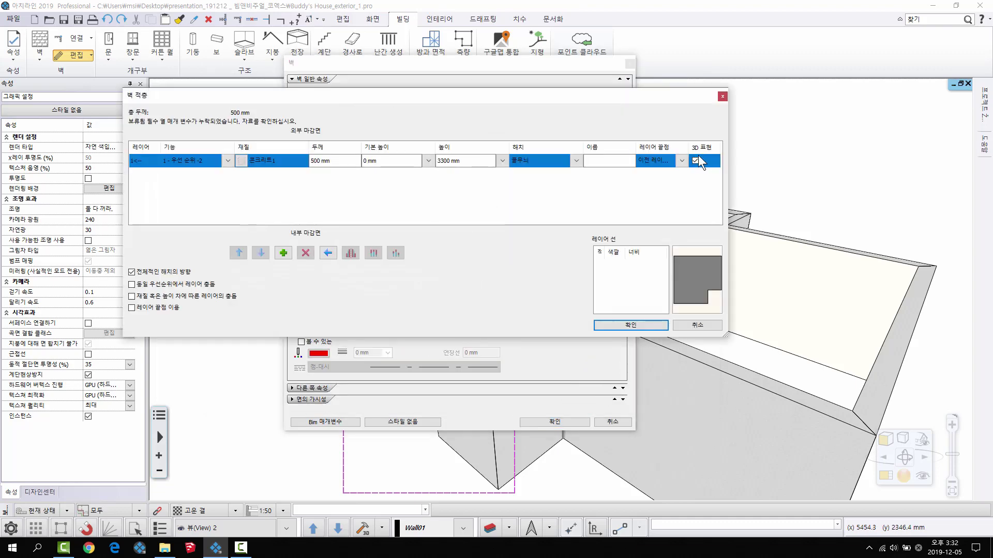
pyautogui.click(620, 326)
pyautogui.click(554, 422)
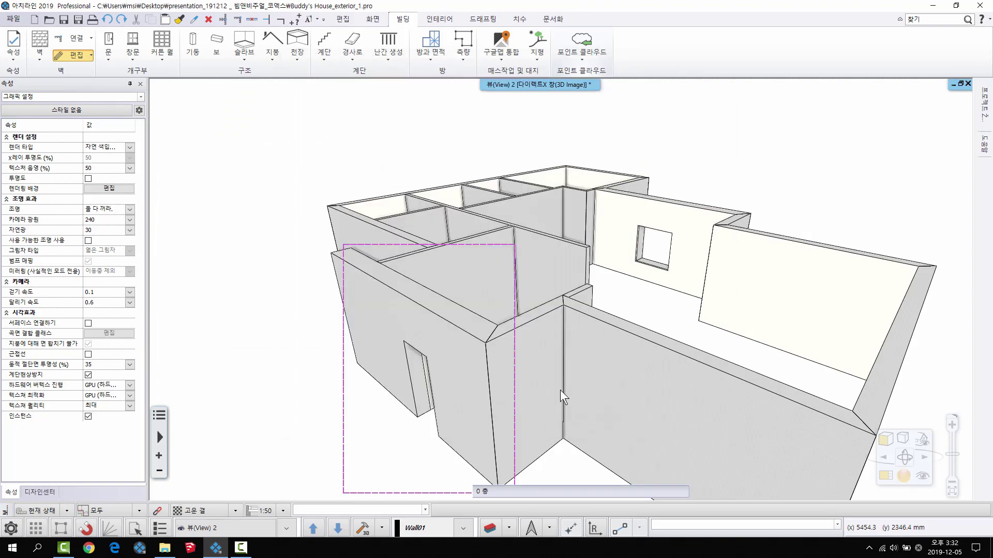
# Try to copy the properties of the front wall's door opening to all walls of the house.
pyautogui.moveTo(465, 327); pyautogui.dragTo(473, 360, button='middle')
pyautogui.click(472, 360)
pyautogui.rightClick(472, 361)
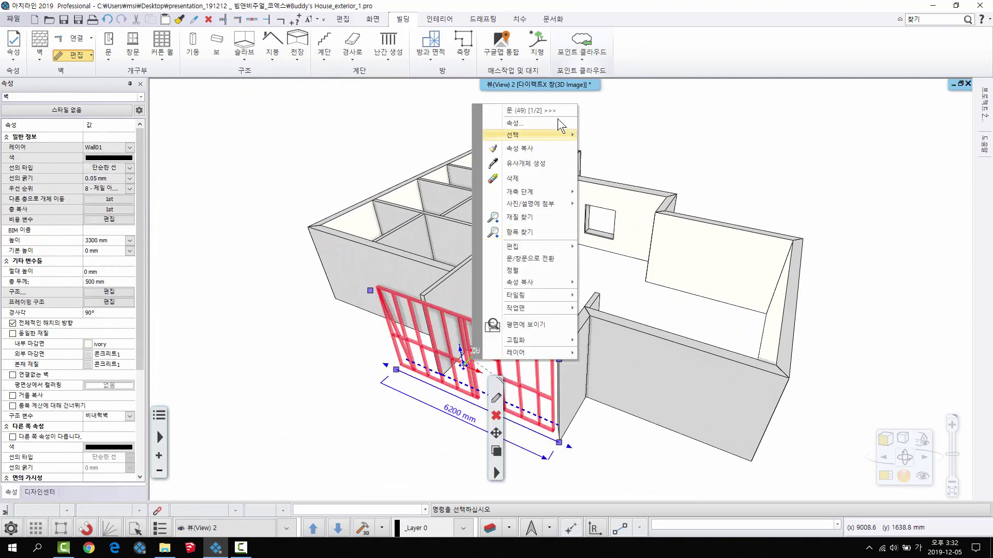
pyautogui.click(548, 137)
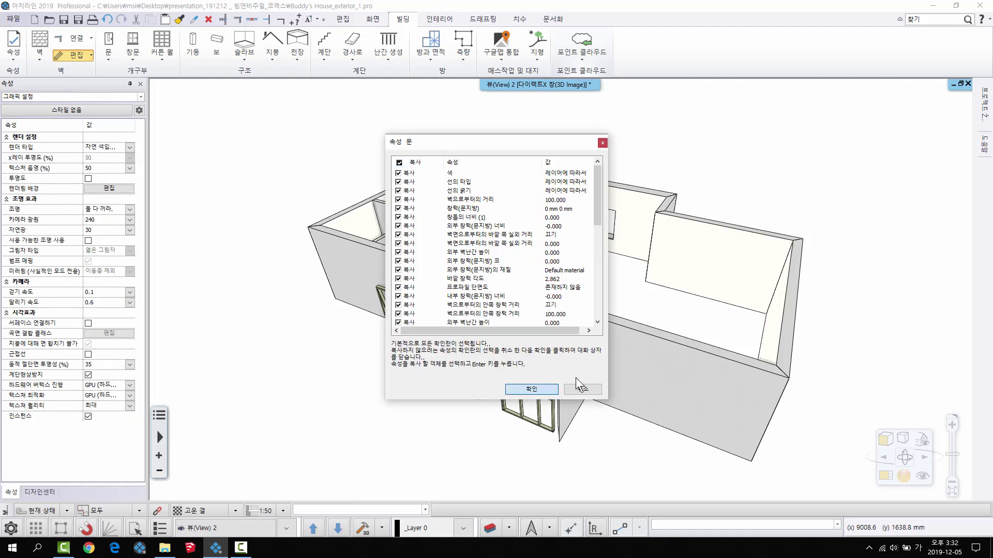
pyautogui.click(542, 389)
pyautogui.click(847, 397)
pyautogui.click(320, 129)
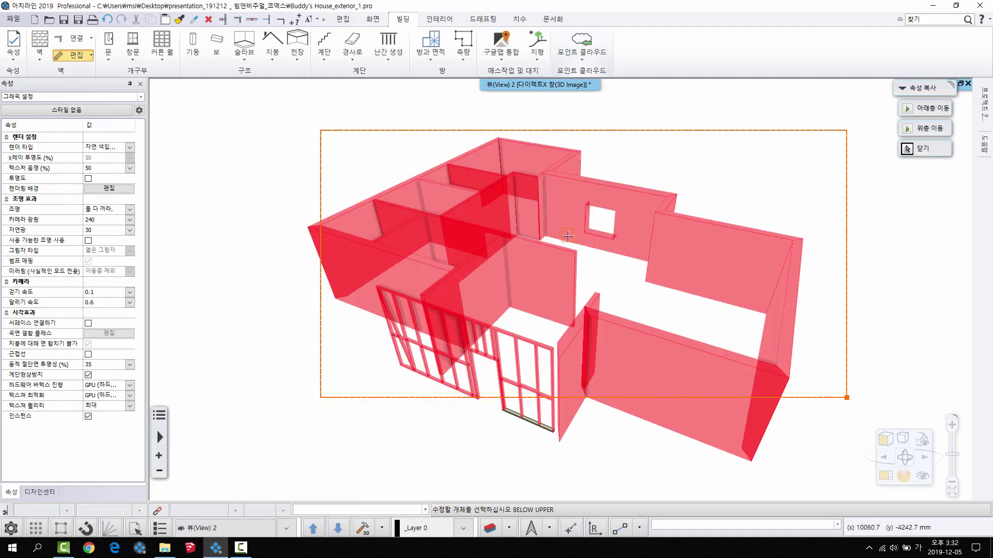
pyautogui.press('Return')
# Copy all wall properties of the framed front wall to every wall of the house.
pyautogui.rightClick(470, 354)
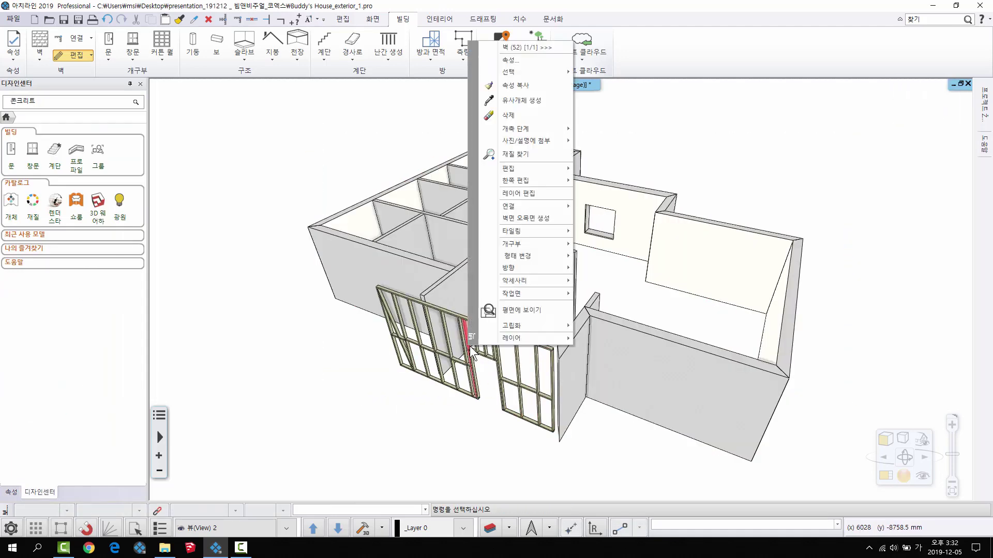
pyautogui.click(535, 89)
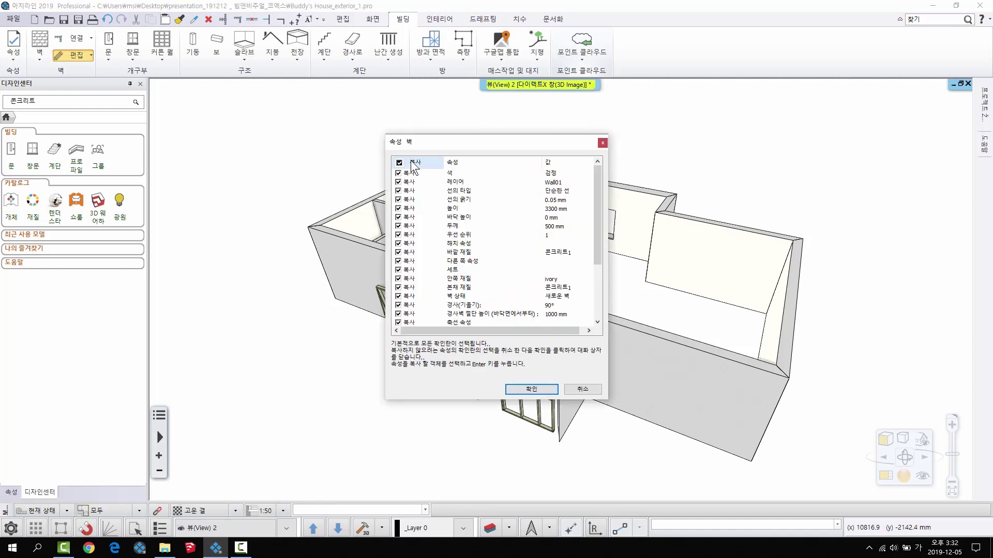
pyautogui.click(541, 388)
pyautogui.click(831, 403)
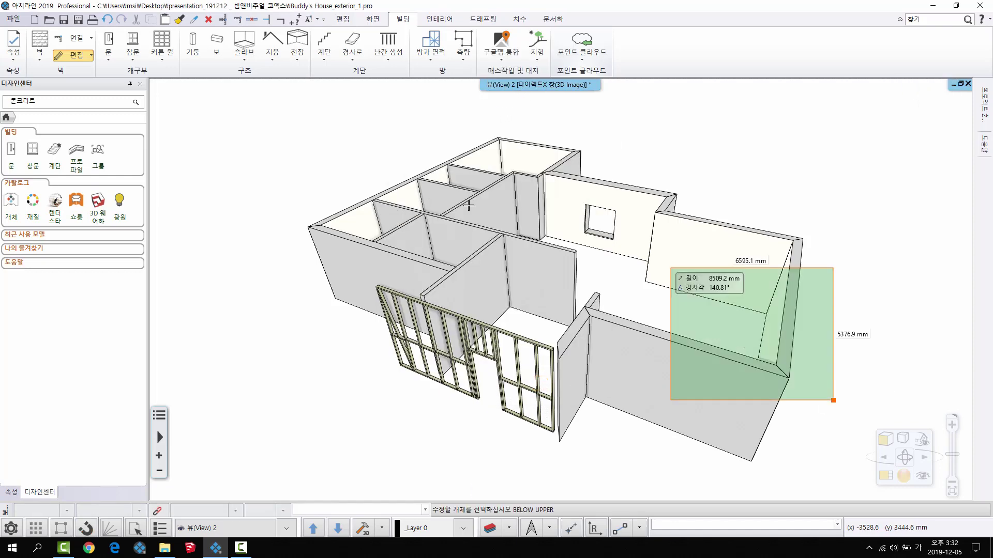
pyautogui.click(311, 113)
pyautogui.press('Return')
# Examine the stud framing of the whole house in the floor plan and in 3D.
pyautogui.moveTo(508, 273); pyautogui.dragTo(414, 282)
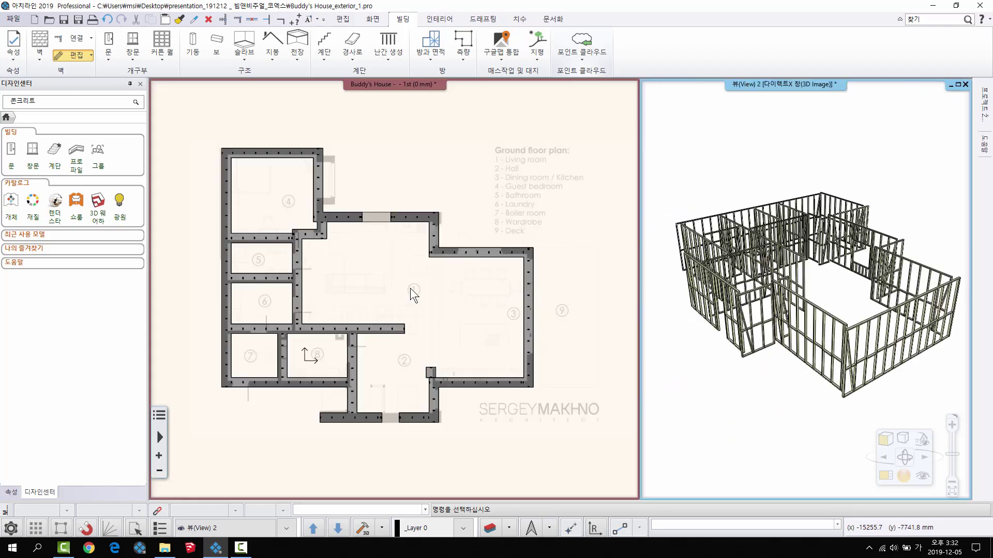
pyautogui.moveTo(410, 287); pyautogui.dragTo(444, 278, button='middle')
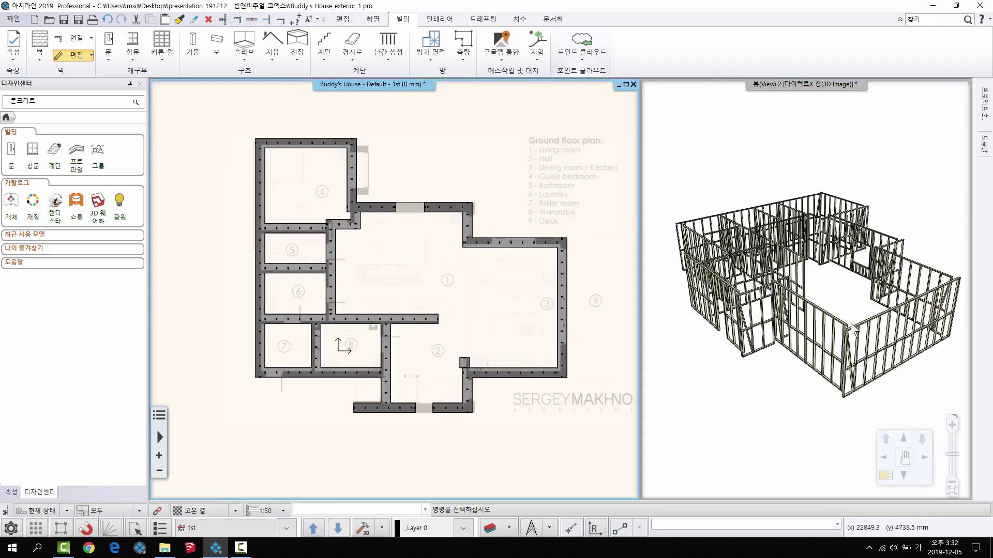
pyautogui.scroll(3, 851, 325)
pyautogui.moveTo(820, 333); pyautogui.dragTo(921, 344)
pyautogui.press('F3')
pyautogui.scroll(3, 892, 322)
pyautogui.scroll(3, 540, 307)
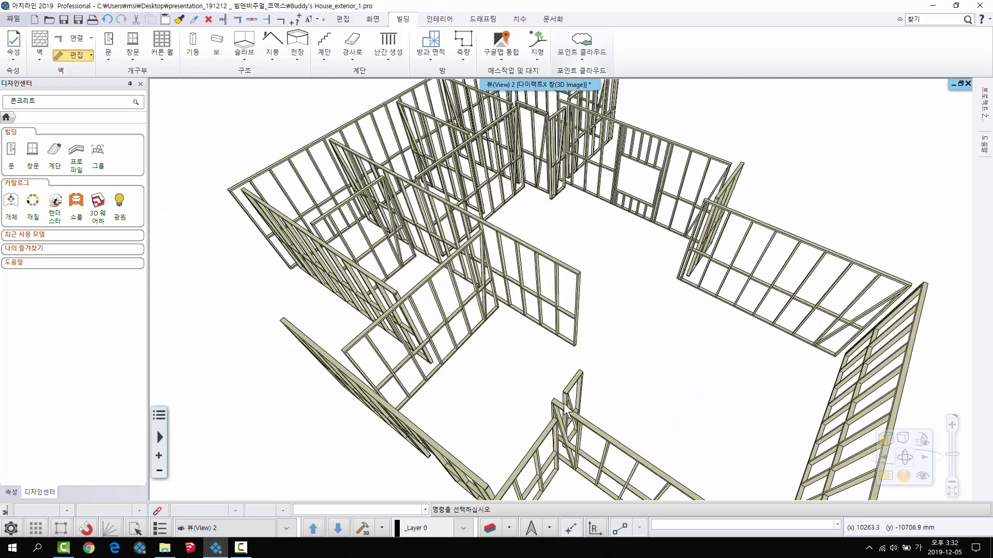
pyautogui.scroll(-6, 534, 304)
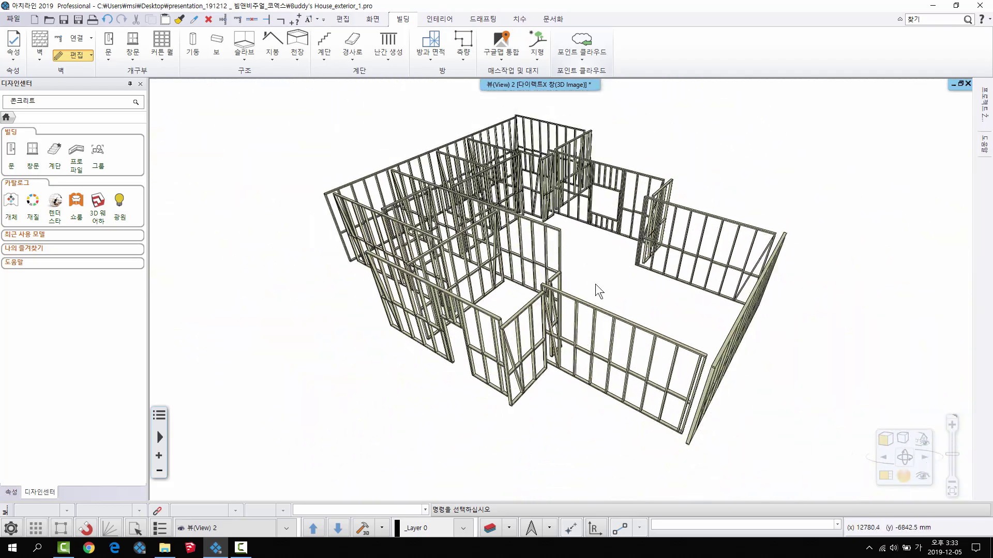
# Undo the framing of the walls throughout the house.
pyautogui.scroll(-2, 748, 359)
pyautogui.moveTo(753, 423); pyautogui.dragTo(339, 120)
pyautogui.click(676, 318)
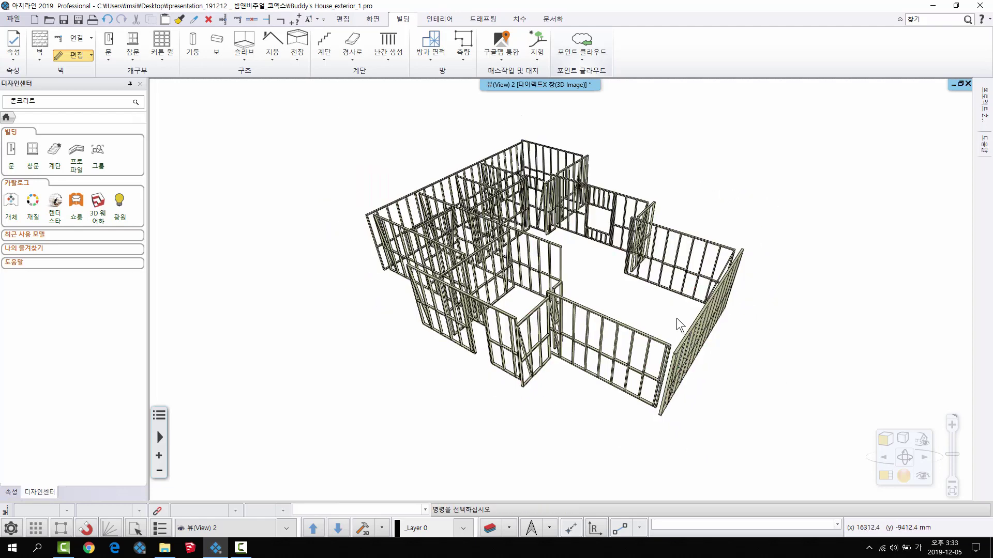
pyautogui.hotkey('ctrl', 'z')
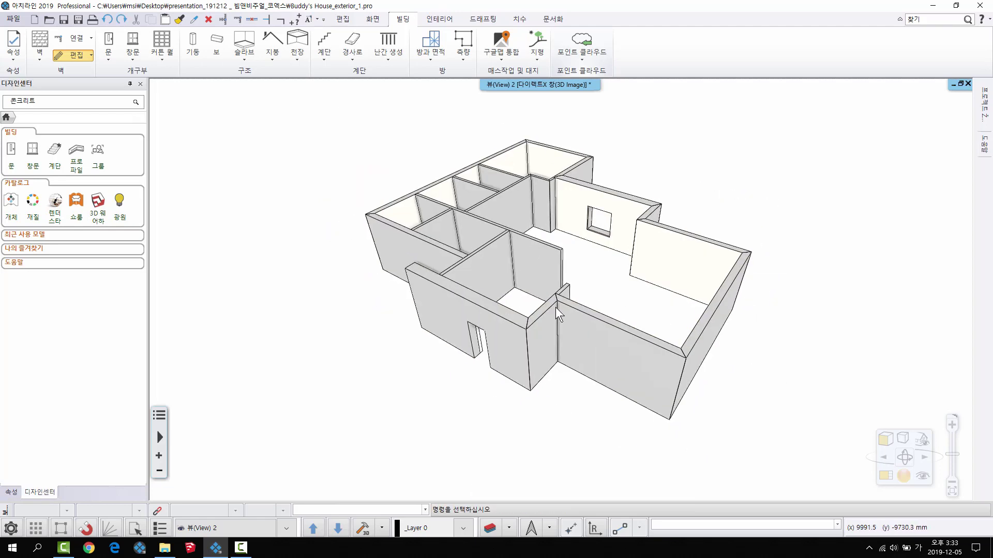
# Delete the door from the front wall in the floor plan.
pyautogui.press('F4')
pyautogui.scroll(5, 421, 351)
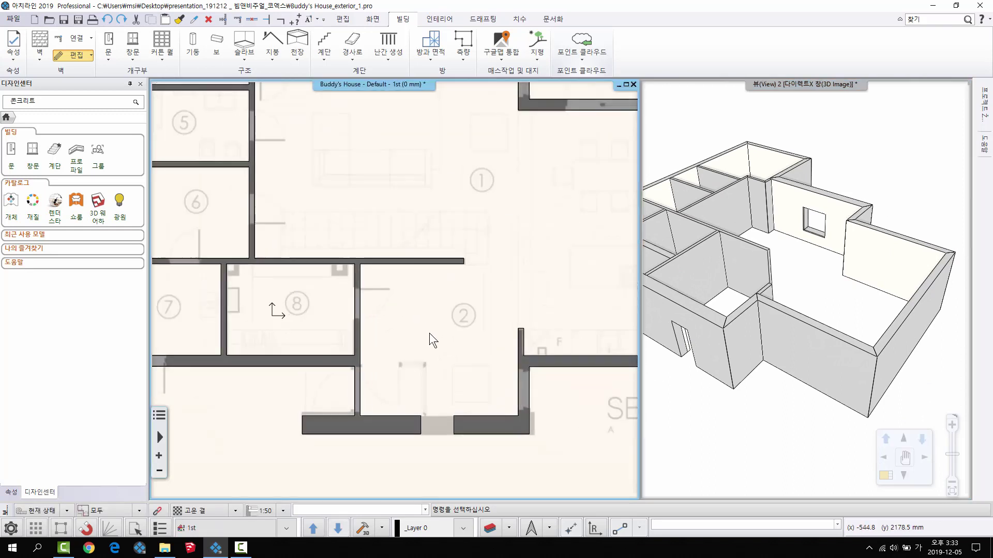
pyautogui.click(392, 399)
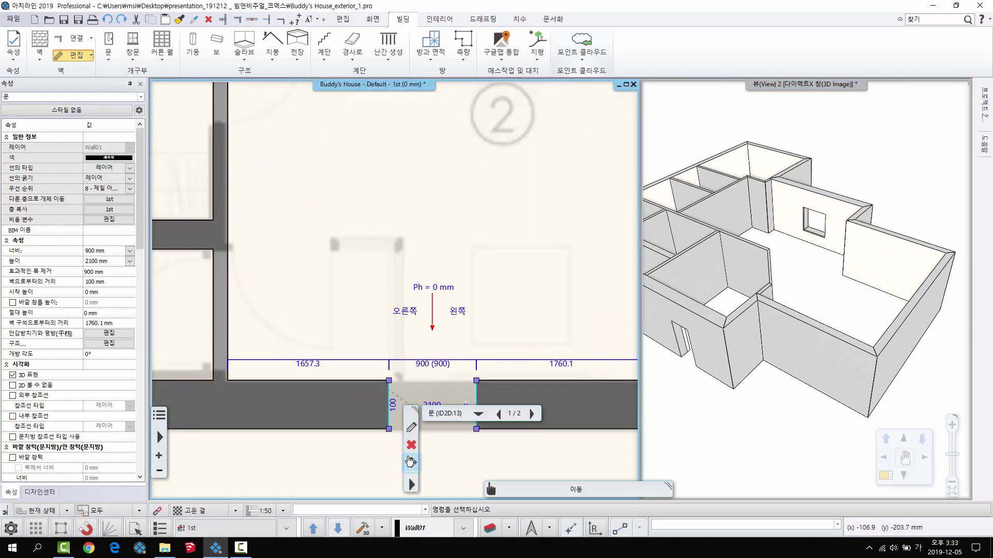
pyautogui.press('Delete')
# Delete the window from the upper exterior wall of living room 1 in the floor plan.
pyautogui.scroll(-3, 430, 343)
pyautogui.scroll(4, 398, 294)
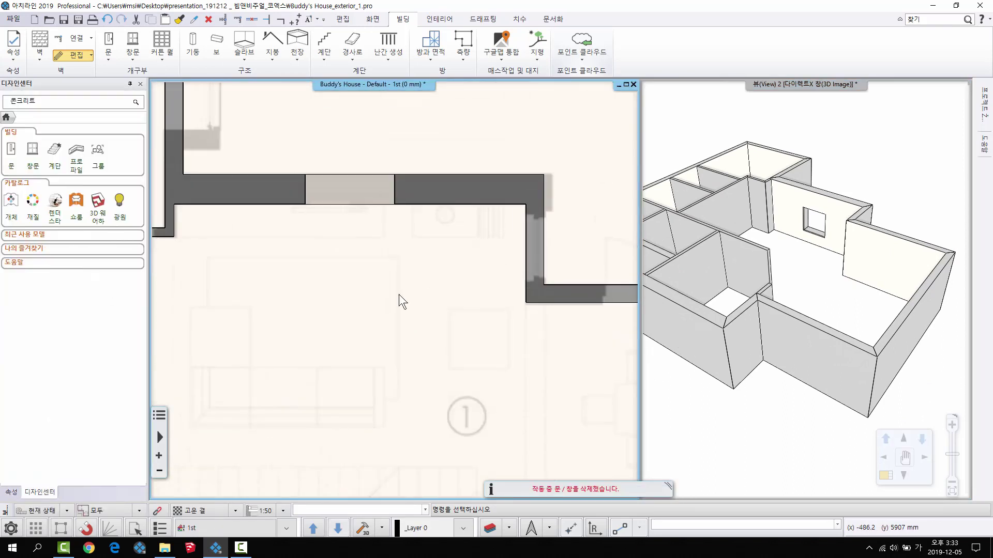
pyautogui.click(289, 234)
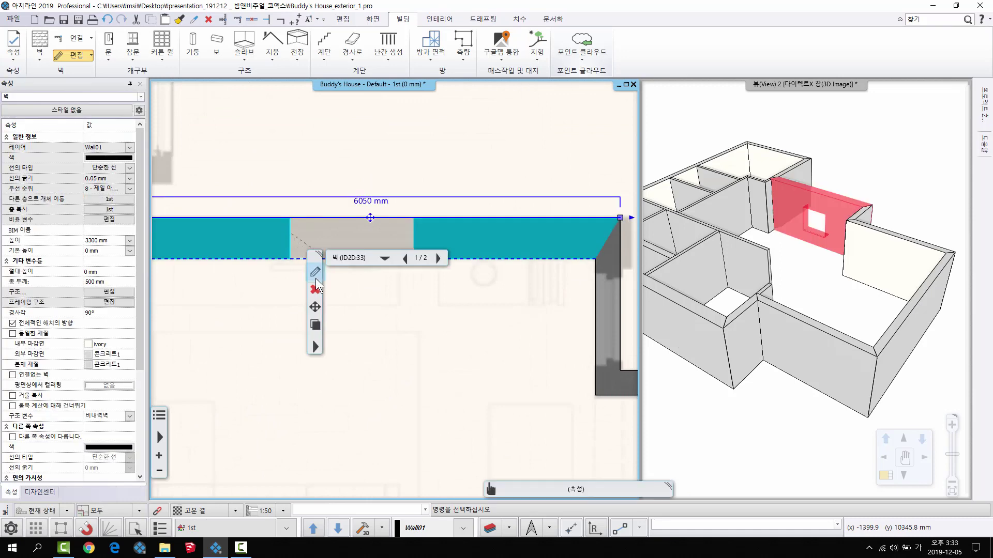
pyautogui.click(436, 258)
pyautogui.press('Delete')
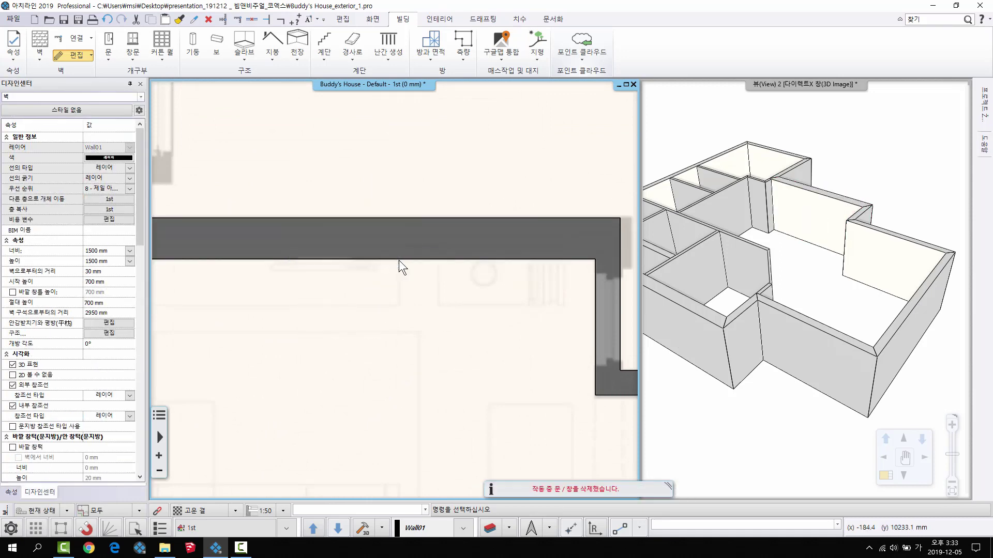
pyautogui.scroll(-5, 413, 285)
pyautogui.scroll(-4, 797, 316)
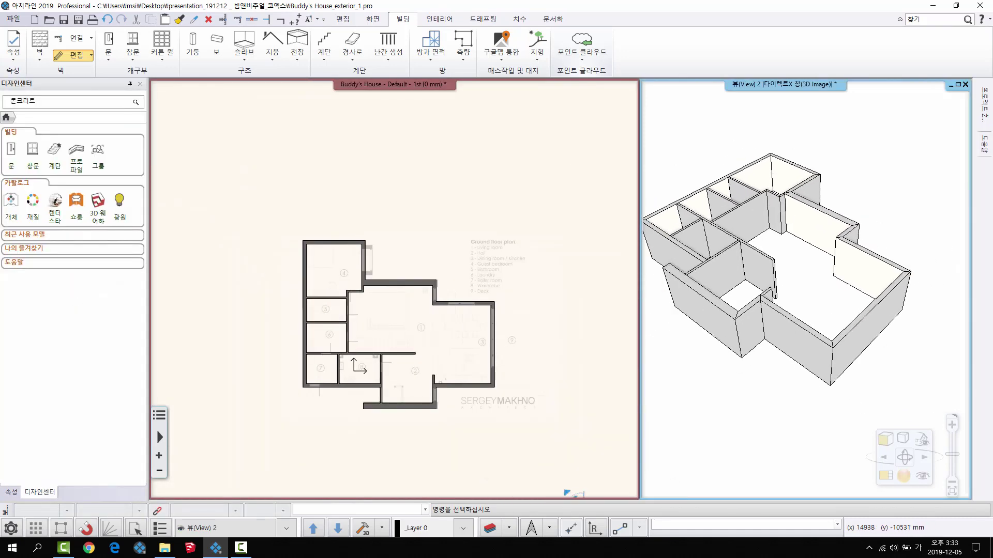
pyautogui.moveTo(395, 301); pyautogui.dragTo(378, 277, button='middle')
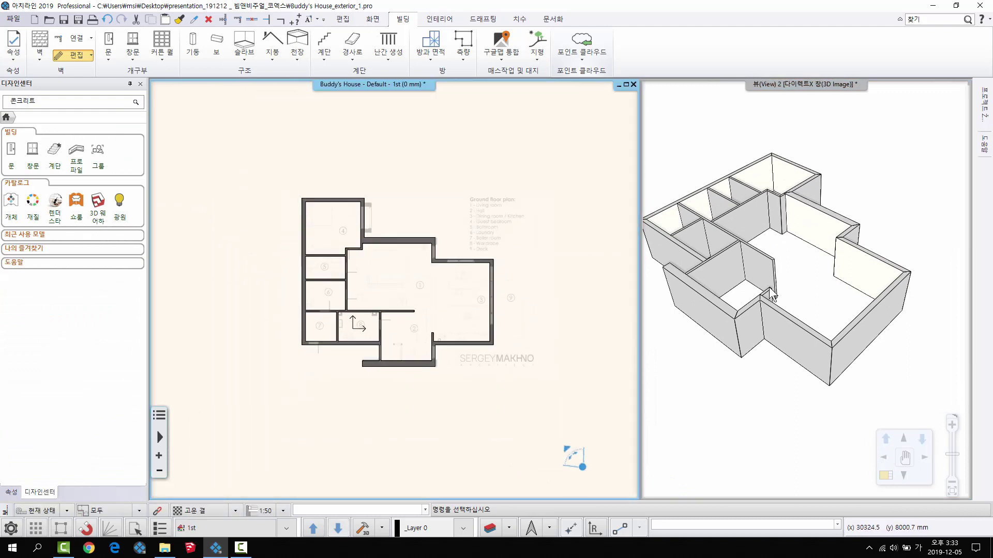
pyautogui.scroll(2, 441, 299)
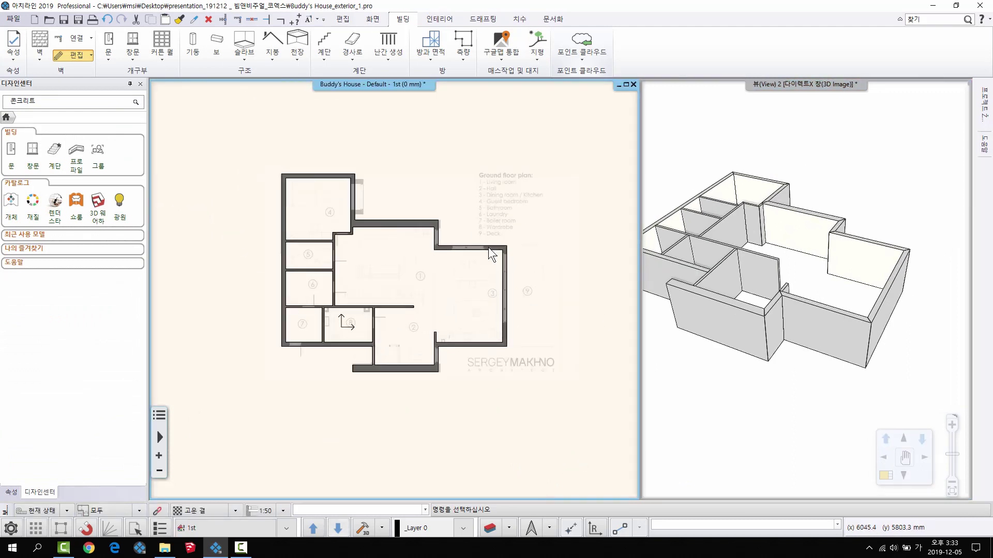
pyautogui.click(85, 40)
pyautogui.click(85, 41)
pyautogui.click(74, 56)
pyautogui.click(74, 57)
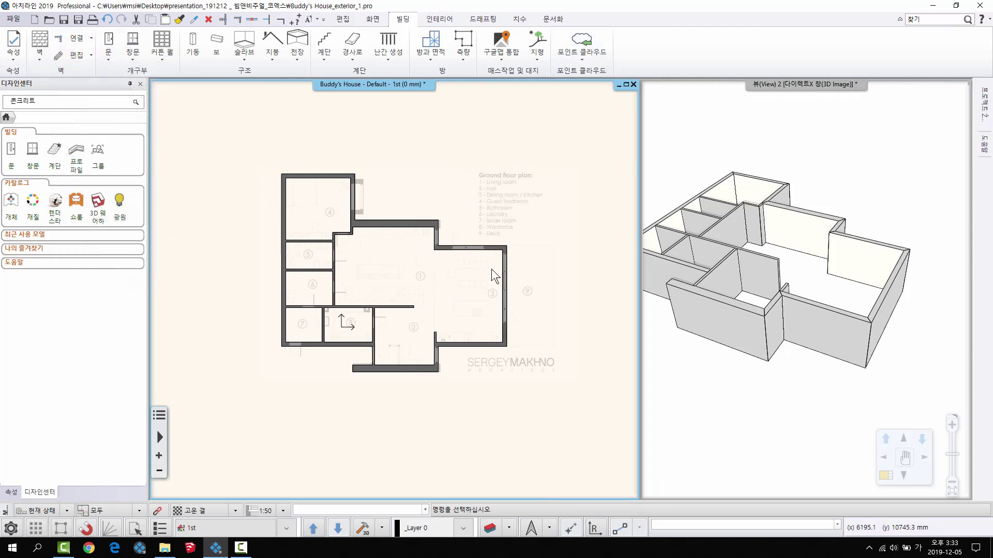
# Create a floor slab from the walls, using all walls of the ground floor as its outline.
pyautogui.click(243, 61)
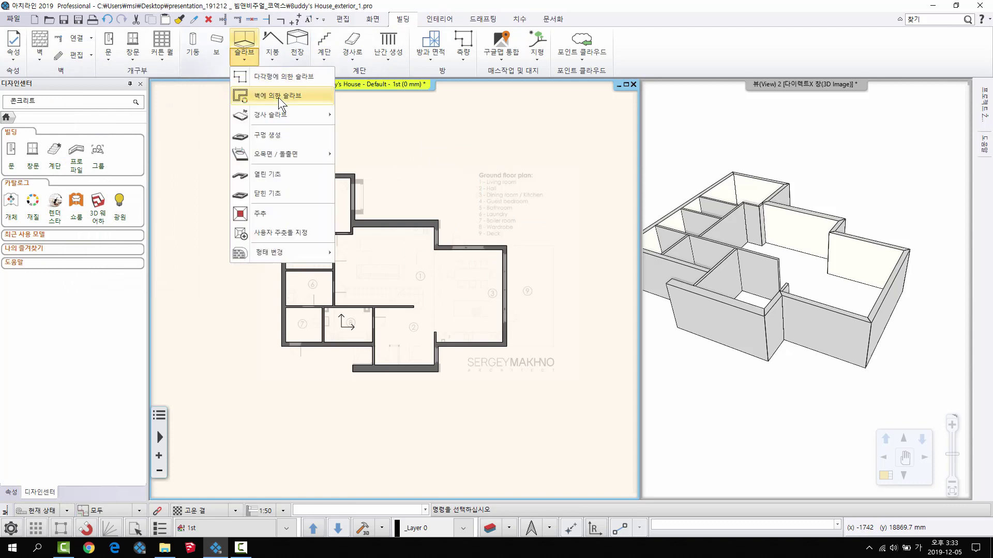
pyautogui.click(278, 97)
pyautogui.click(204, 128)
pyautogui.click(567, 412)
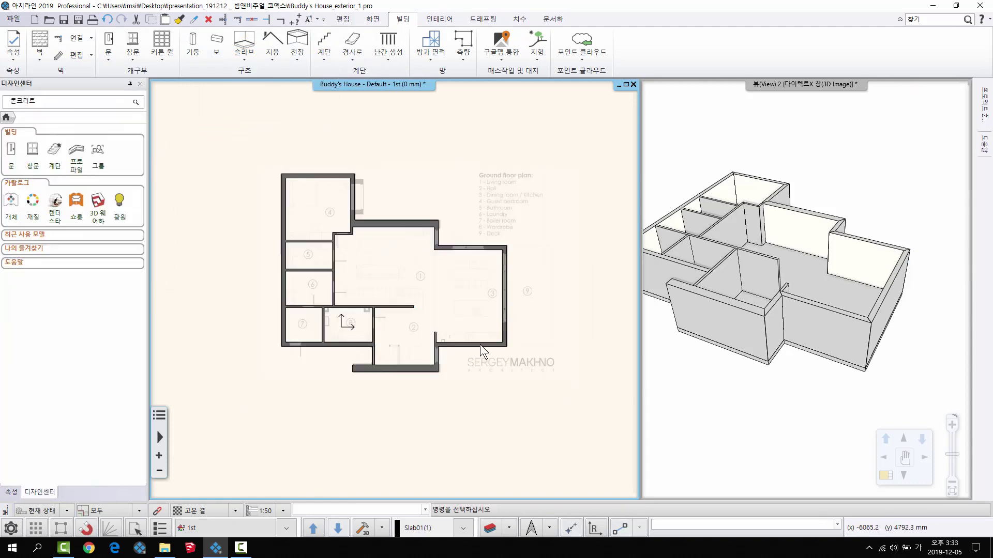
pyautogui.moveTo(811, 345); pyautogui.dragTo(889, 177, button='middle')
pyautogui.moveTo(907, 291); pyautogui.dragTo(827, 259, button='middle')
pyautogui.click(235, 318)
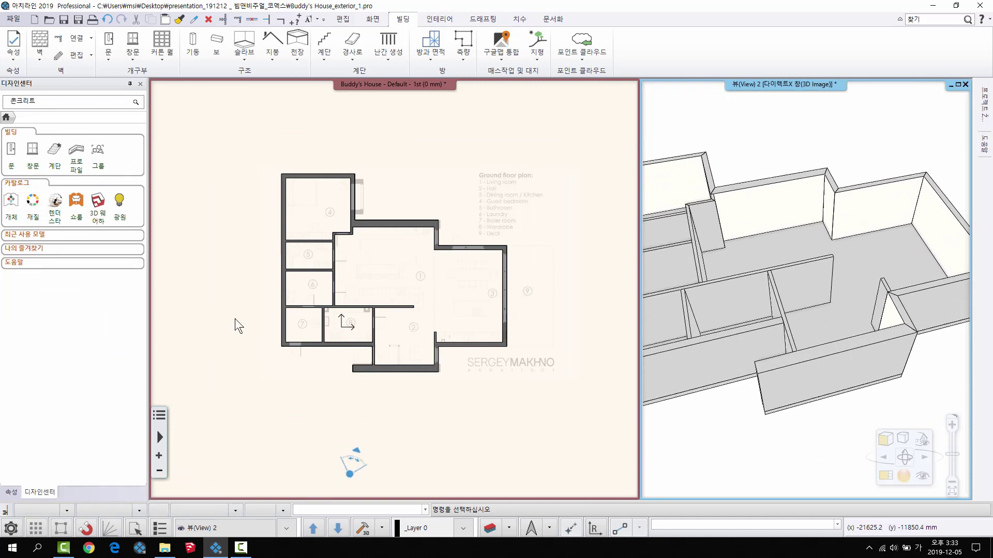
# Offset the floor slab's short edge beside the entrance out to the end of the front wall below wardrobe 8.
pyautogui.scroll(8, 367, 247)
pyautogui.click(415, 292)
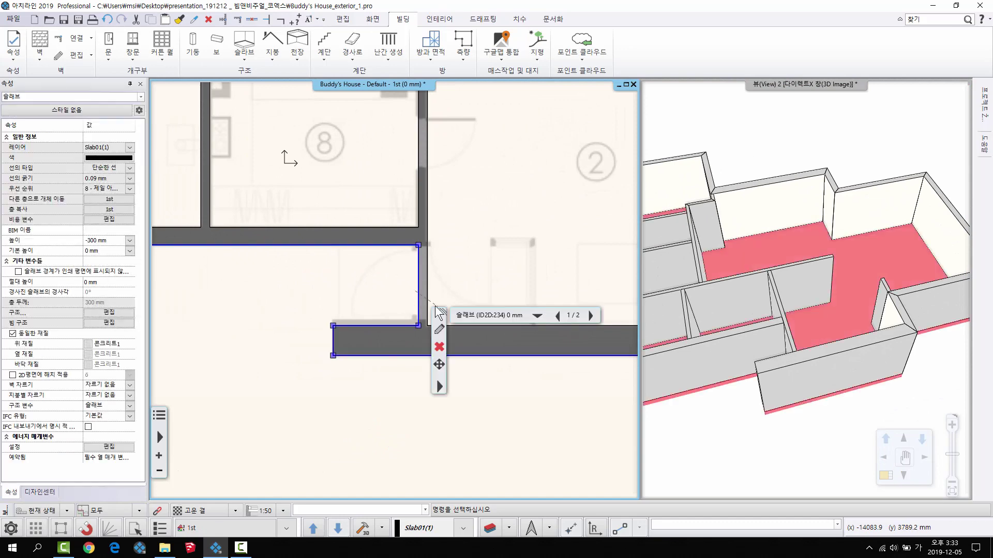
pyautogui.click(439, 329)
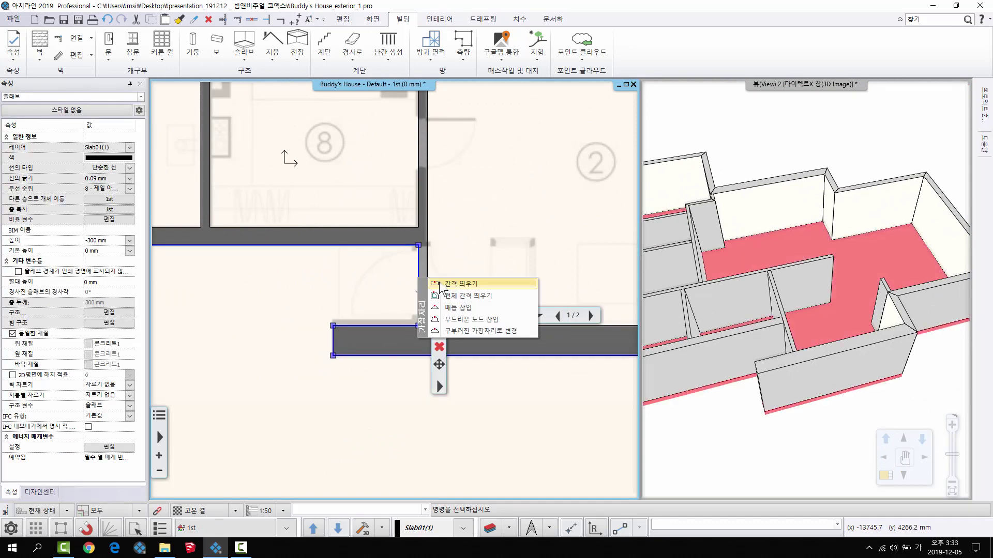
pyautogui.click(455, 284)
pyautogui.click(332, 310)
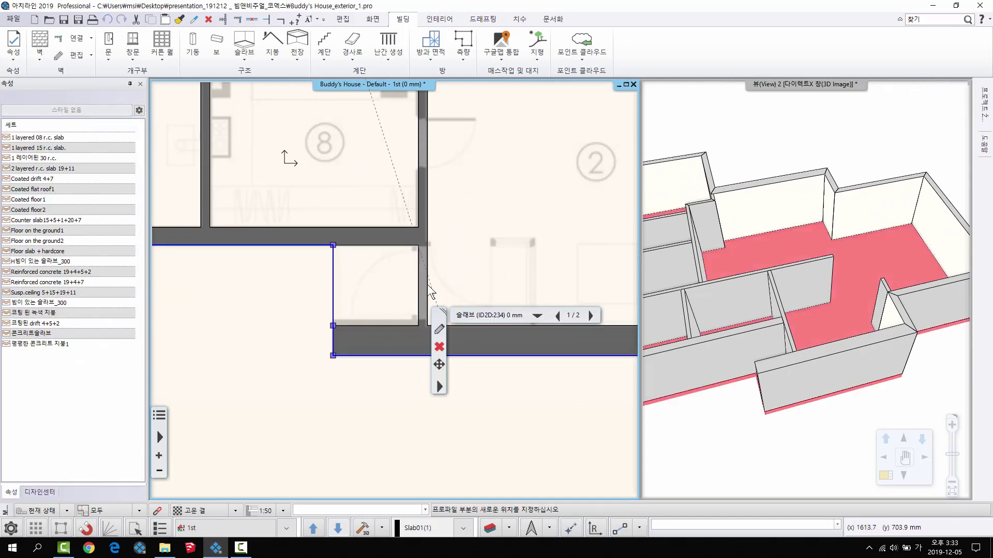
pyautogui.scroll(-5, 383, 293)
pyautogui.moveTo(383, 293); pyautogui.dragTo(305, 310, button='middle')
pyautogui.moveTo(848, 323); pyautogui.dragTo(525, 60, button='middle')
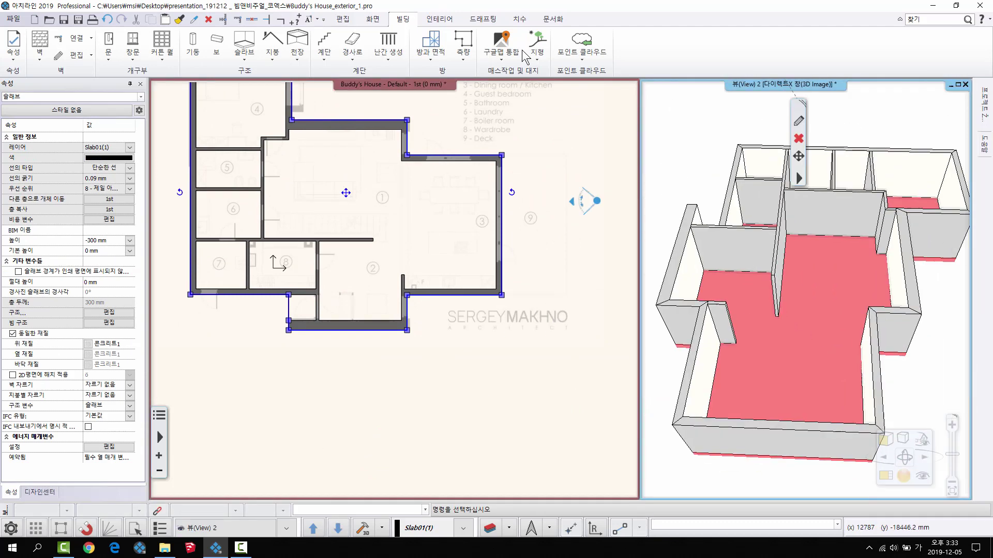
pyautogui.press('Escape')
# Offset the slab's outer edge along dining room 3 outward by 3590 mm to cover deck area 9.
pyautogui.moveTo(714, 212); pyautogui.dragTo(537, 57, button='middle')
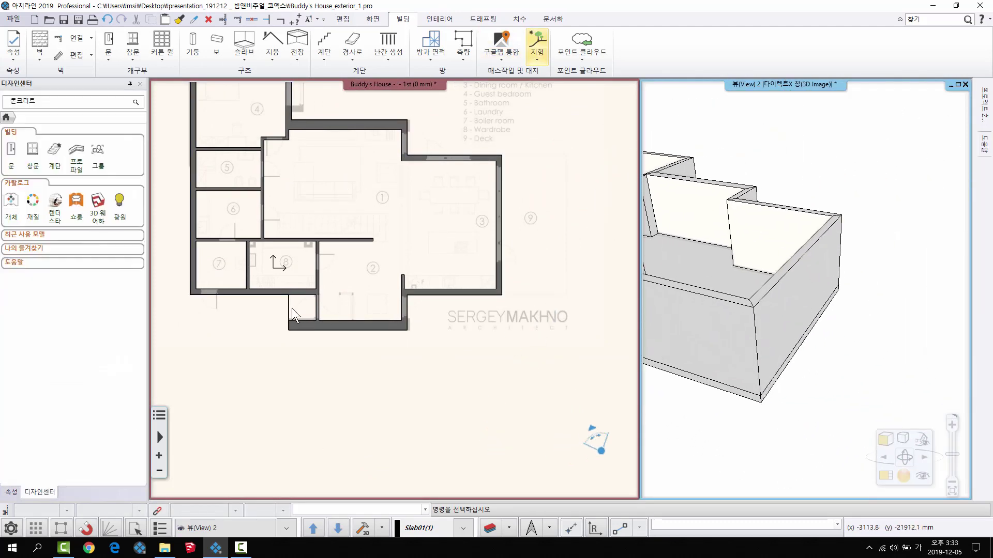
pyautogui.scroll(3, 447, 278)
pyautogui.click(427, 271)
pyautogui.click(427, 271)
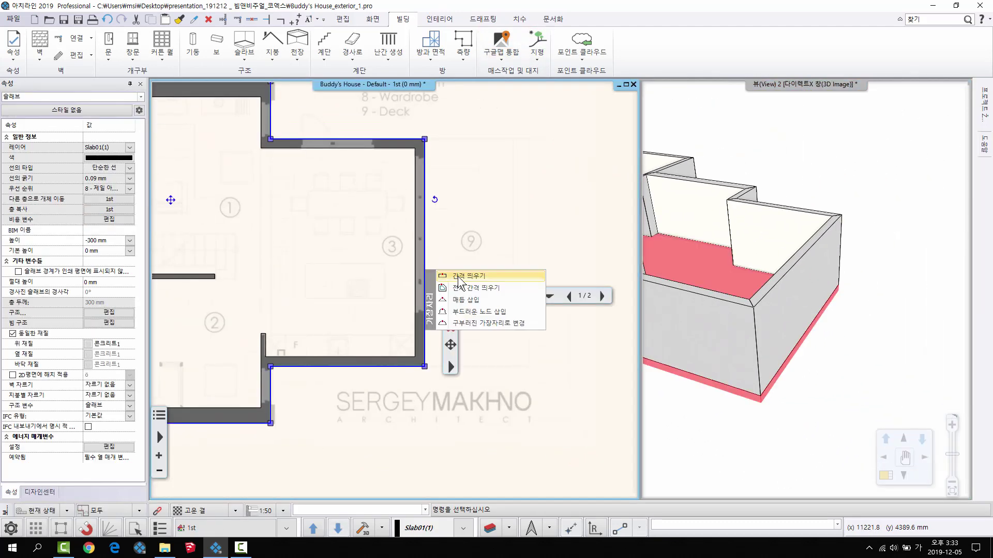
pyautogui.click(455, 275)
pyautogui.moveTo(507, 270)
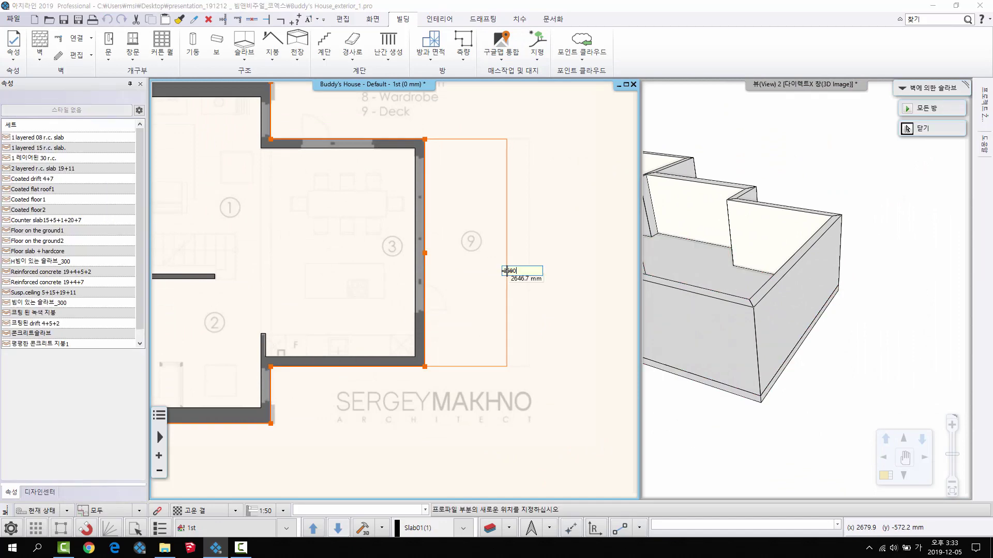
pyautogui.write('3590')
pyautogui.press('Return')
pyautogui.click(944, 302)
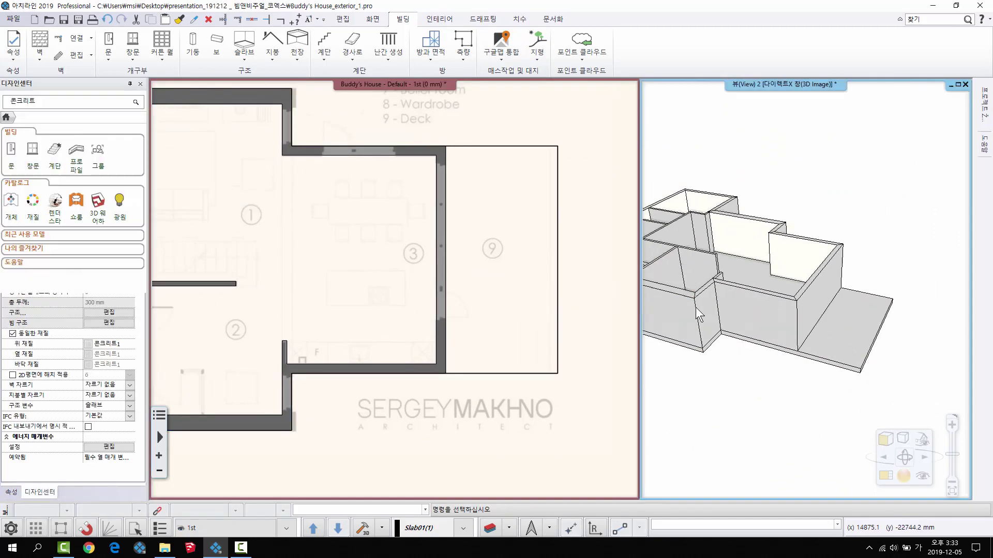
# Examine the slab extension around the deck in the 3D view and in the floor plan.
pyautogui.scroll(-3, 695, 306)
pyautogui.moveTo(765, 310); pyautogui.dragTo(822, 349)
pyautogui.moveTo(281, 252); pyautogui.dragTo(380, 290, button='middle')
pyautogui.scroll(3, 831, 354)
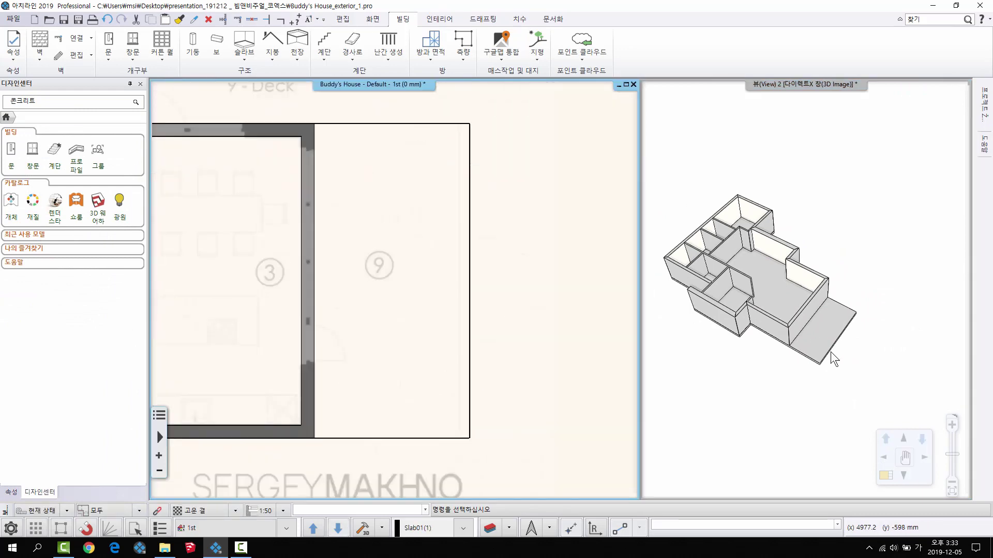
pyautogui.moveTo(831, 354); pyautogui.dragTo(836, 353, button='middle')
pyautogui.moveTo(338, 334); pyautogui.dragTo(739, 328, button='middle')
pyautogui.scroll(1, 753, 304)
pyautogui.scroll(5, 833, 345)
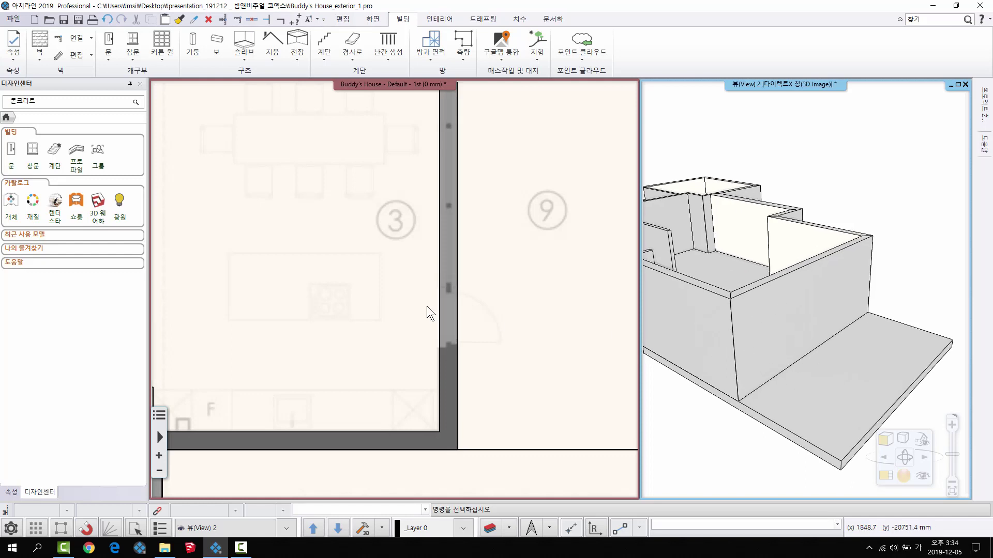
# Set the door properties to the saved Buddy's House style.
pyautogui.scroll(1, 427, 306)
pyautogui.moveTo(426, 306); pyautogui.dragTo(317, 299, button='middle')
pyautogui.click(103, 36)
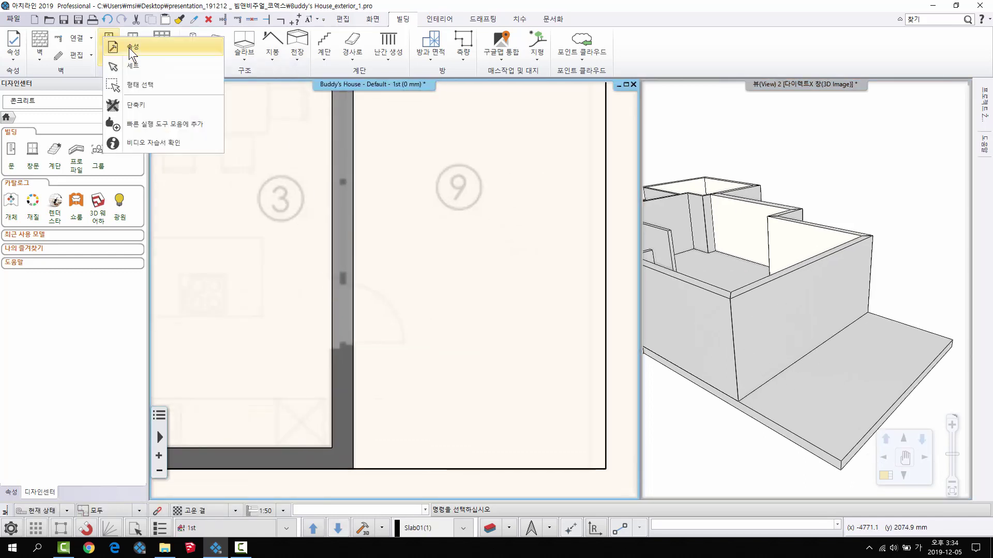
pyautogui.click(129, 47)
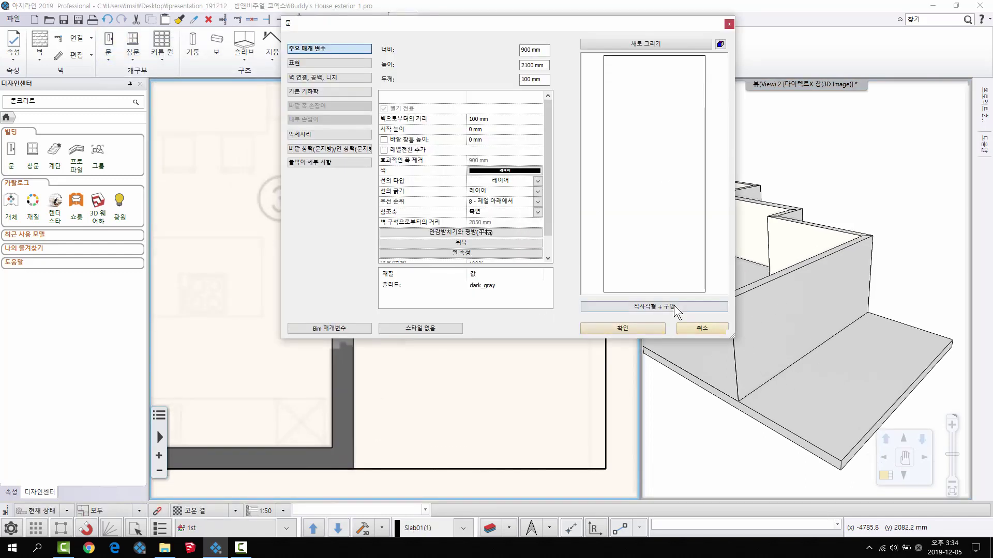
pyautogui.click(458, 328)
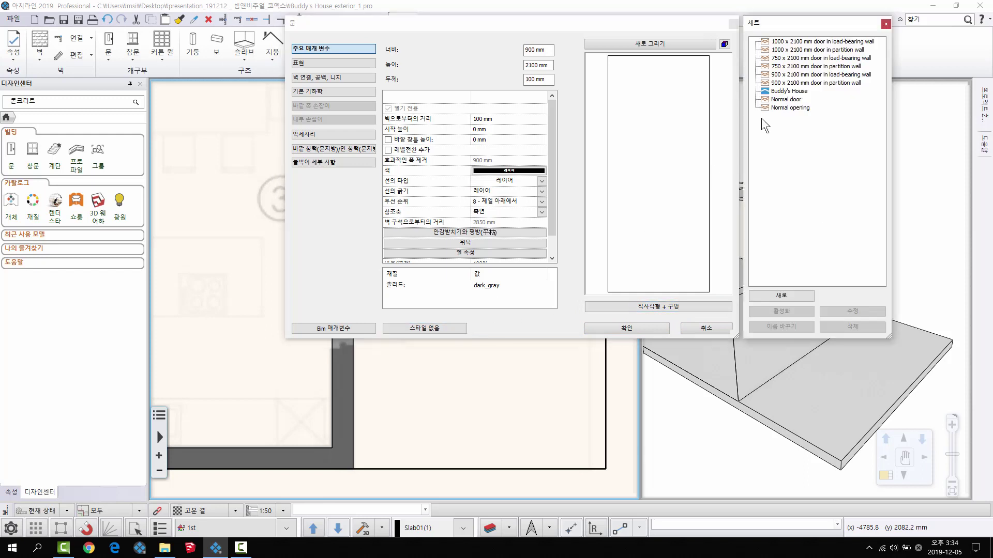
pyautogui.click(782, 92)
pyautogui.click(625, 328)
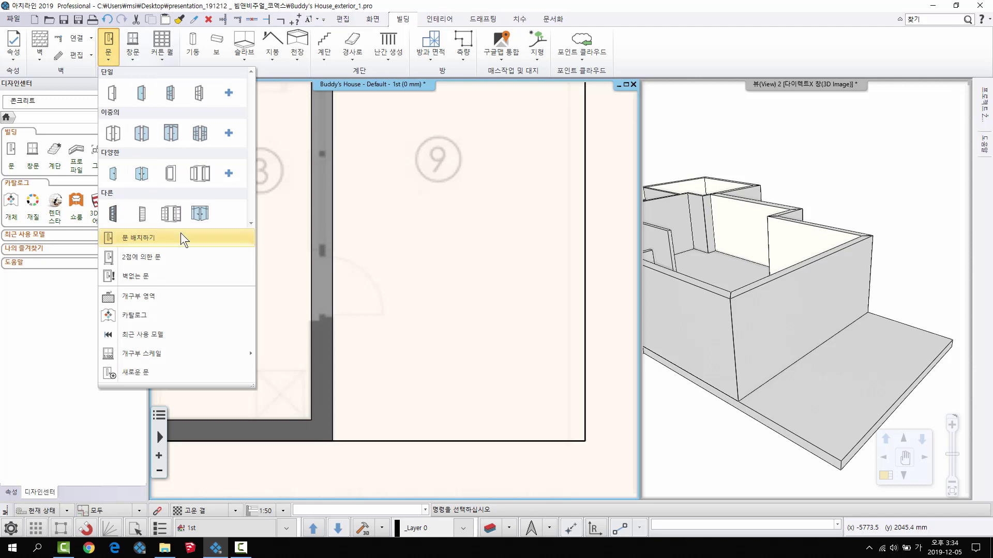
# Place a Buddy's House door in the wall between dining room 3 and deck 9, opening toward the deck.
pyautogui.click(181, 237)
pyautogui.click(322, 281)
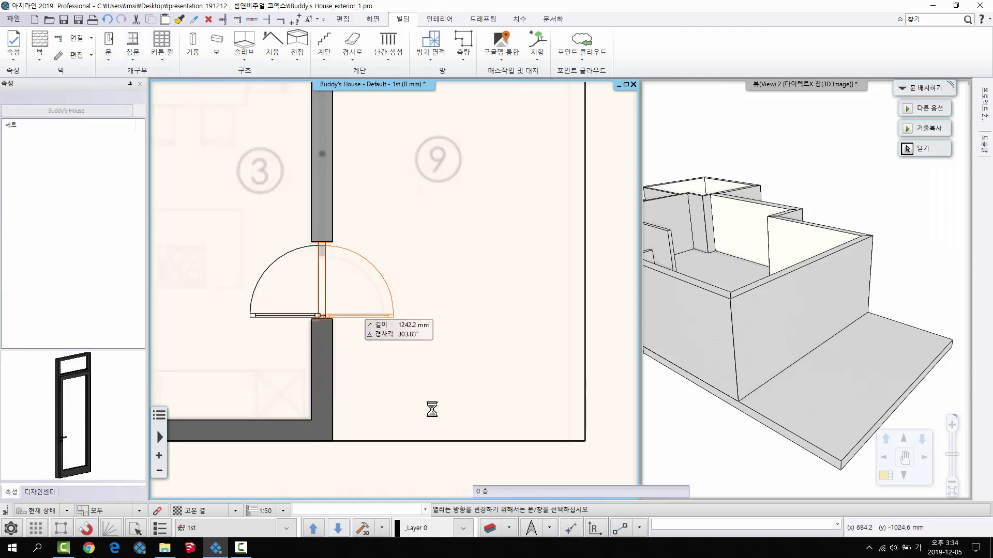
pyautogui.scroll(-7, 547, 426)
pyautogui.scroll(7, 371, 232)
# Place a second Buddy's House door in the upper exterior wall of dining room 3, opening outward.
pyautogui.scroll(-4, 404, 264)
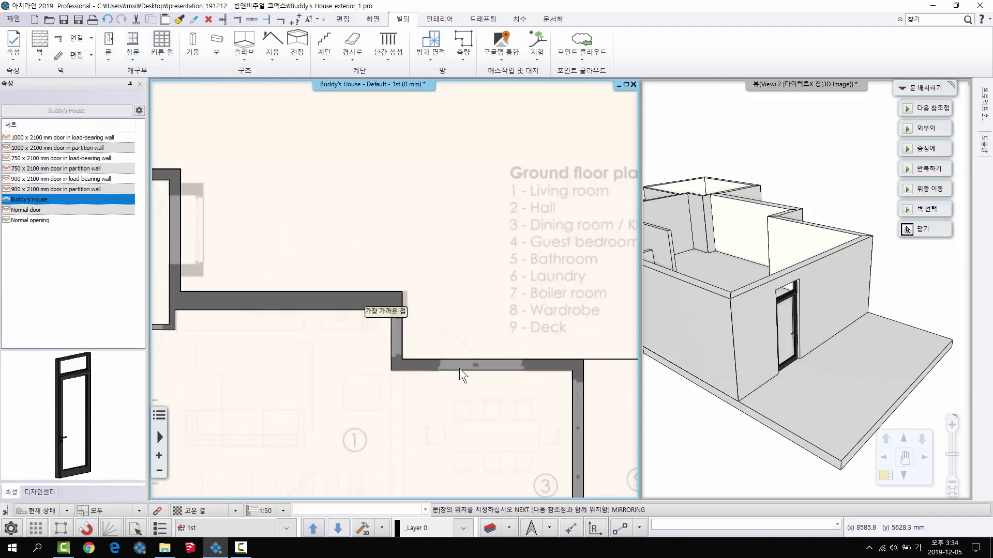
pyautogui.scroll(3, 463, 377)
pyautogui.click(401, 325)
pyautogui.click(404, 294)
pyautogui.scroll(-2, 432, 343)
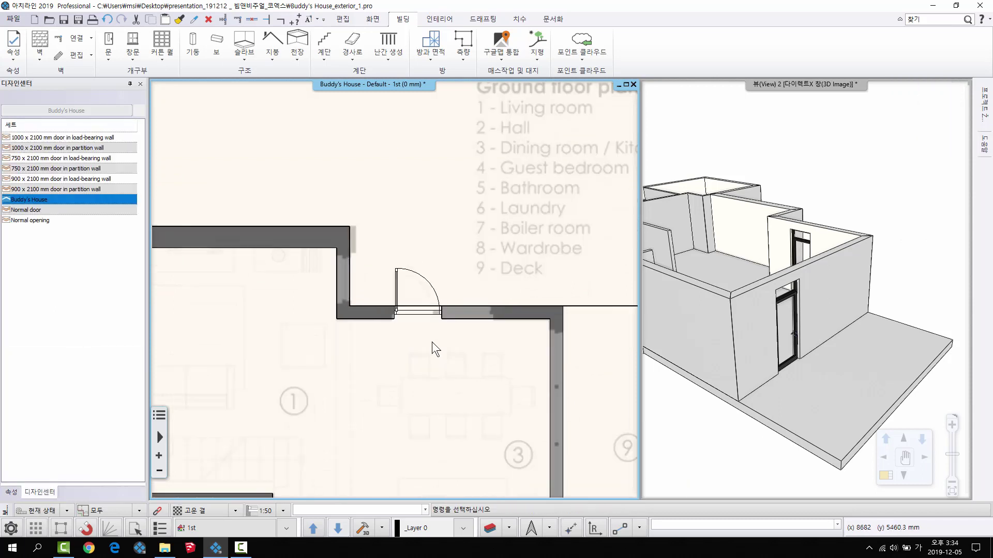
pyautogui.scroll(2, 466, 372)
# Set the deck door's distance from the lower corner of dining room 3 to 1300 mm.
pyautogui.click(460, 420)
pyautogui.scroll(1, 480, 382)
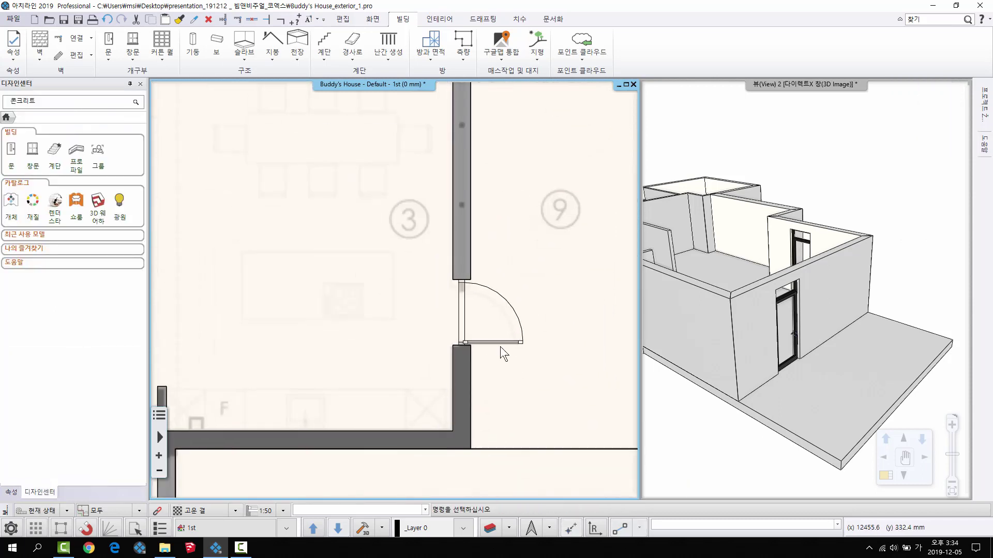
pyautogui.scroll(2, 475, 375)
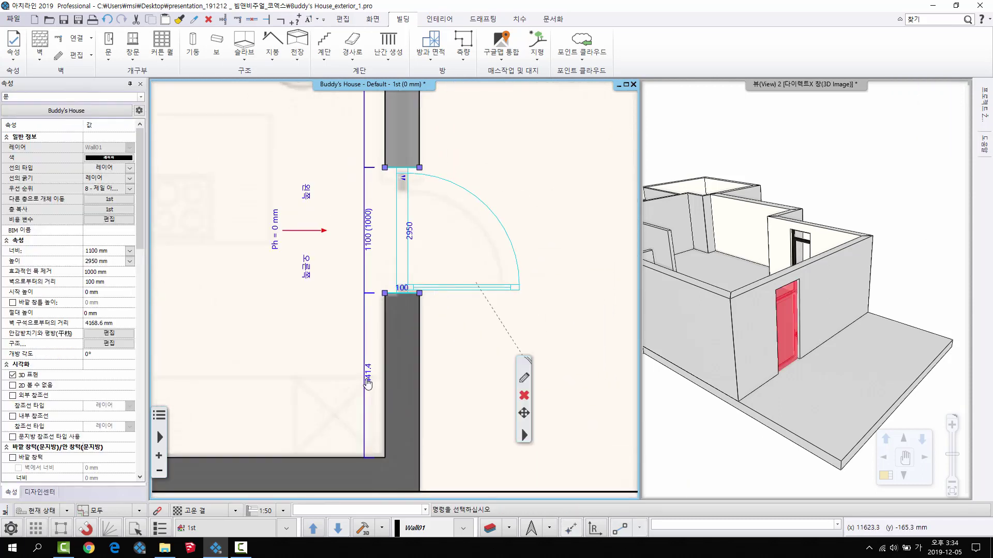
pyautogui.click(368, 381)
pyautogui.write('1300')
pyautogui.press('Return')
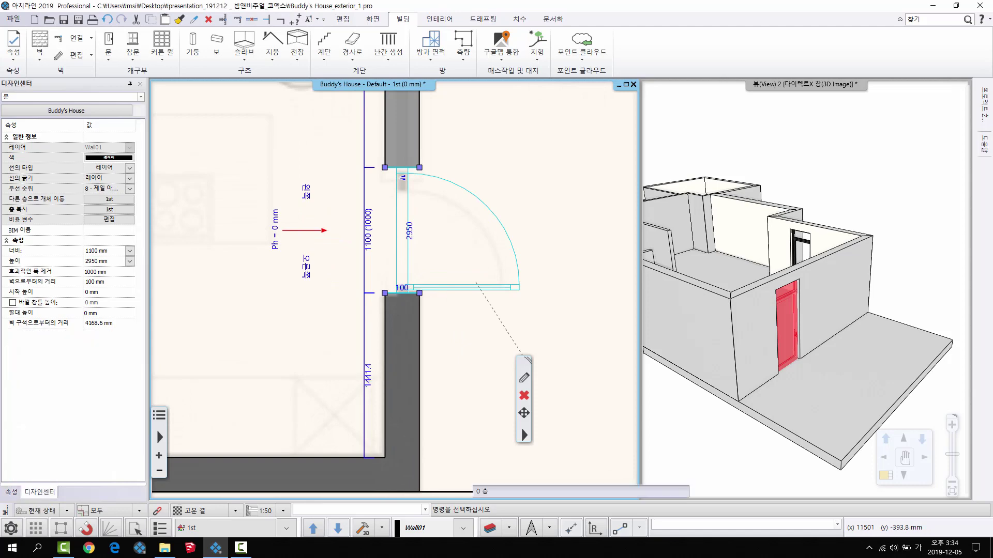
# Set the distance of the door in the dining room's upper wall from that wall's left corner to 1300 mm.
pyautogui.moveTo(388, 164); pyautogui.dragTo(453, 434, button='middle')
pyautogui.scroll(-3, 454, 433)
pyautogui.click(845, 296)
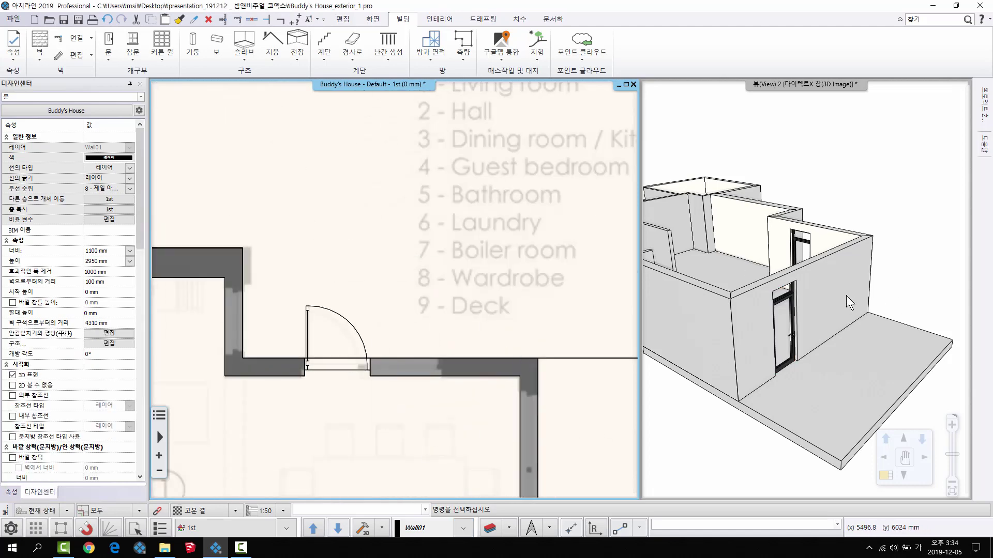
pyautogui.scroll(5, 807, 294)
pyautogui.scroll(5, 796, 277)
pyautogui.moveTo(798, 266); pyautogui.dragTo(815, 304, button='middle')
pyautogui.scroll(-2, 804, 293)
pyautogui.scroll(1, 351, 306)
pyautogui.click(352, 306)
pyautogui.moveTo(313, 393); pyautogui.dragTo(352, 284, button='middle')
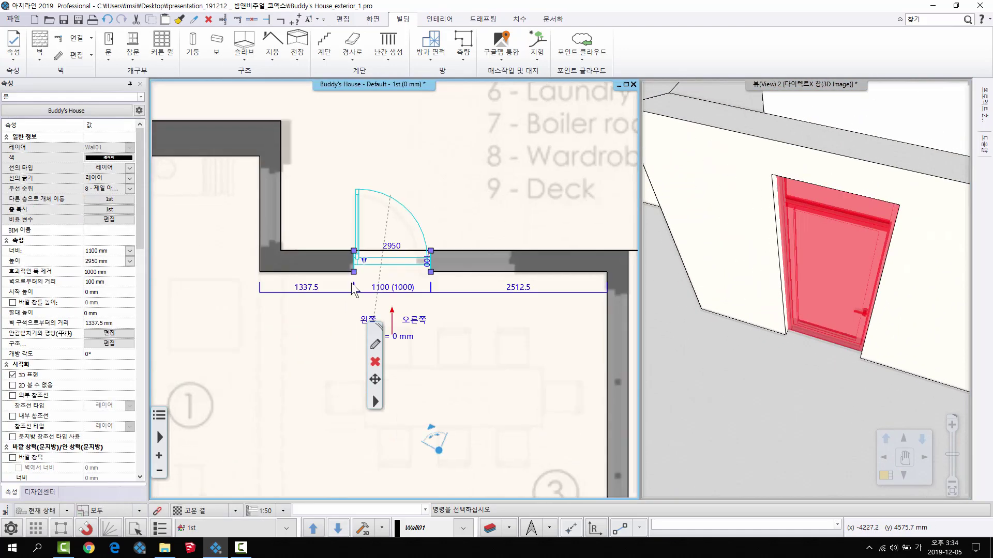
pyautogui.click(298, 286)
pyautogui.write('1300')
pyautogui.press('Return')
# Set the width of the door in the dining room's upper wall to 1000 mm.
pyautogui.scroll(1, 420, 270)
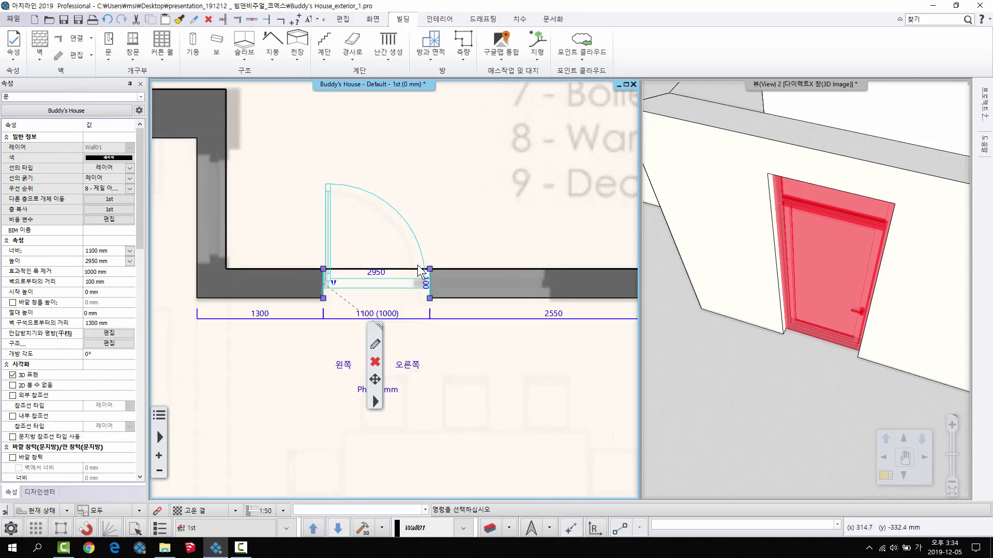
pyautogui.scroll(1, 408, 256)
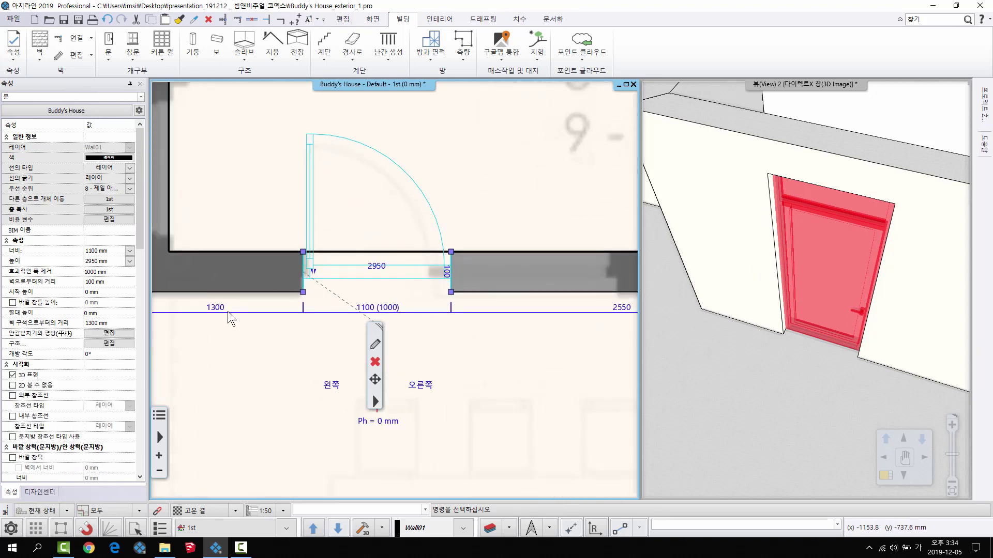
pyautogui.click(375, 308)
pyautogui.write('1000')
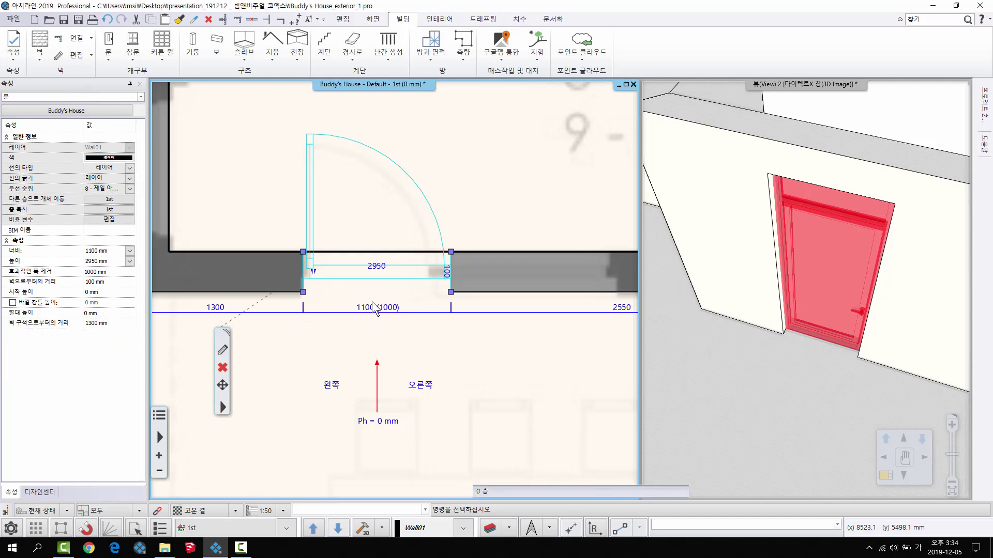
pyautogui.press('Return')
# Flip the left-right opening side of the door in the dining room's upper wall.
pyautogui.moveTo(313, 276)
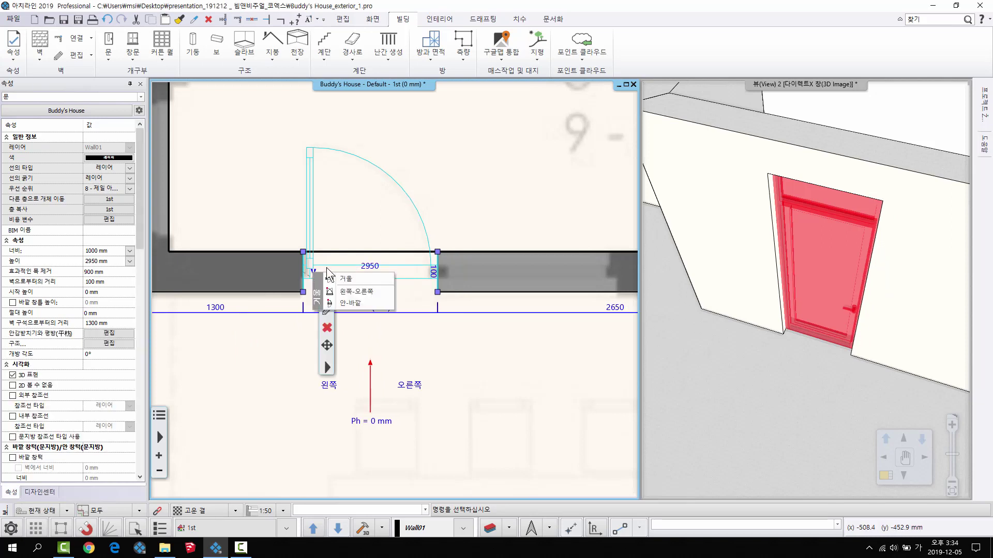
pyautogui.click(335, 291)
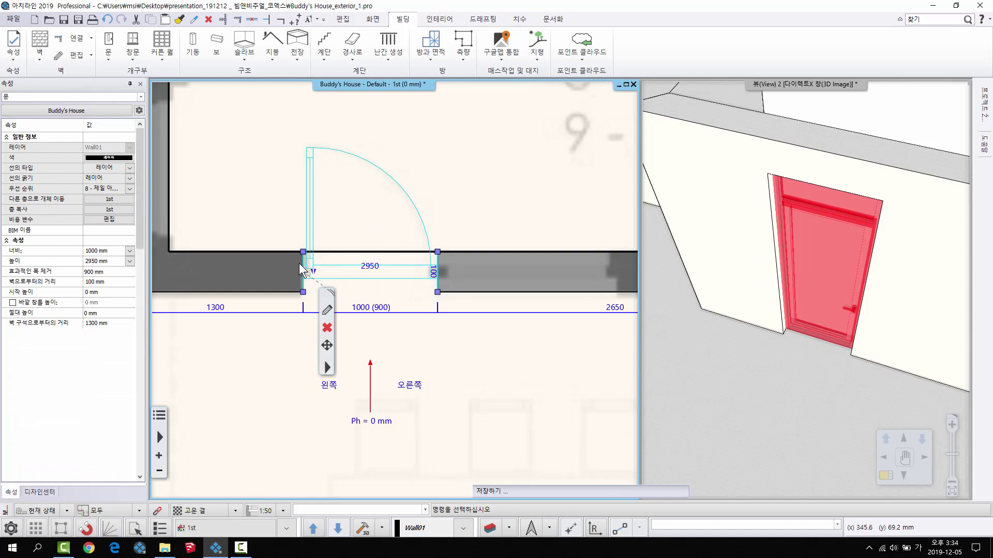
pyautogui.moveTo(527, 341); pyautogui.dragTo(547, 318, button='middle')
pyautogui.press('Escape')
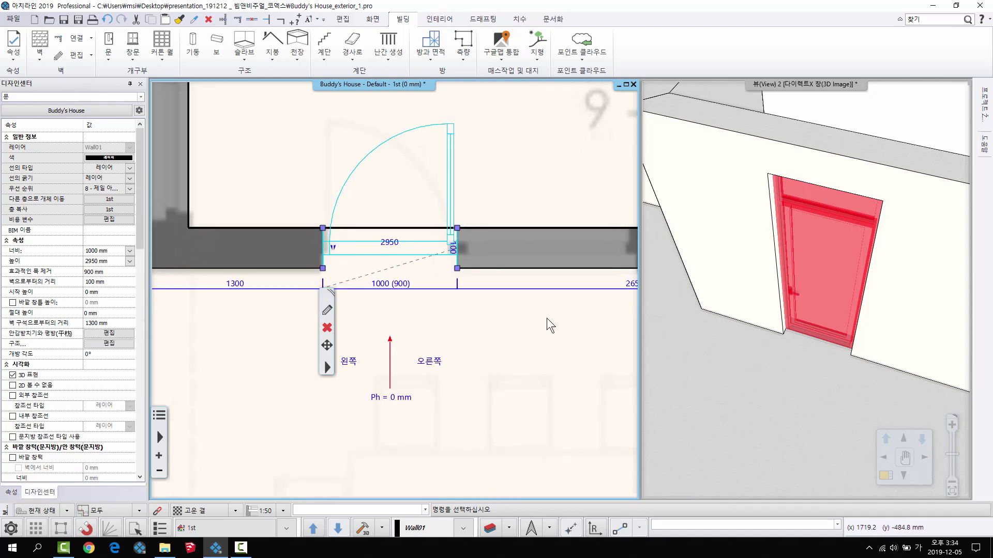
# Change the door settings for the interior rooms to the single indoor door model 기본값.
pyautogui.moveTo(393, 307); pyautogui.dragTo(474, 317, button='middle')
pyautogui.scroll(-9, 460, 325)
pyautogui.scroll(-8, 895, 374)
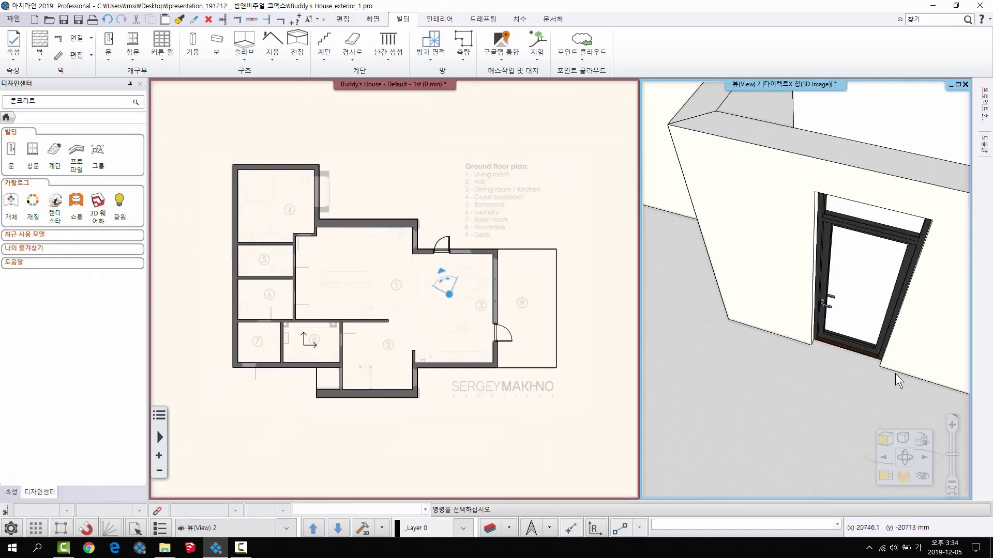
pyautogui.moveTo(869, 371)
pyautogui.mouseDown(button='middle')
pyautogui.moveTo(945, 390)
pyautogui.moveTo(771, 222)
pyautogui.moveTo(855, 312)
pyautogui.moveTo(469, 347)
pyautogui.mouseUp(button='middle')
pyautogui.scroll(5, 855, 312)
pyautogui.scroll(3, 283, 271)
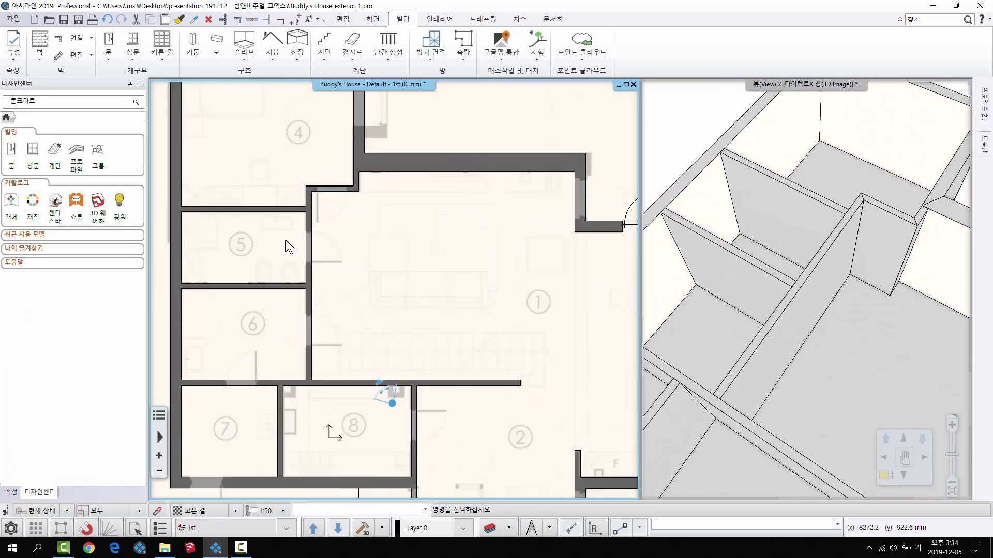
pyautogui.click(109, 44)
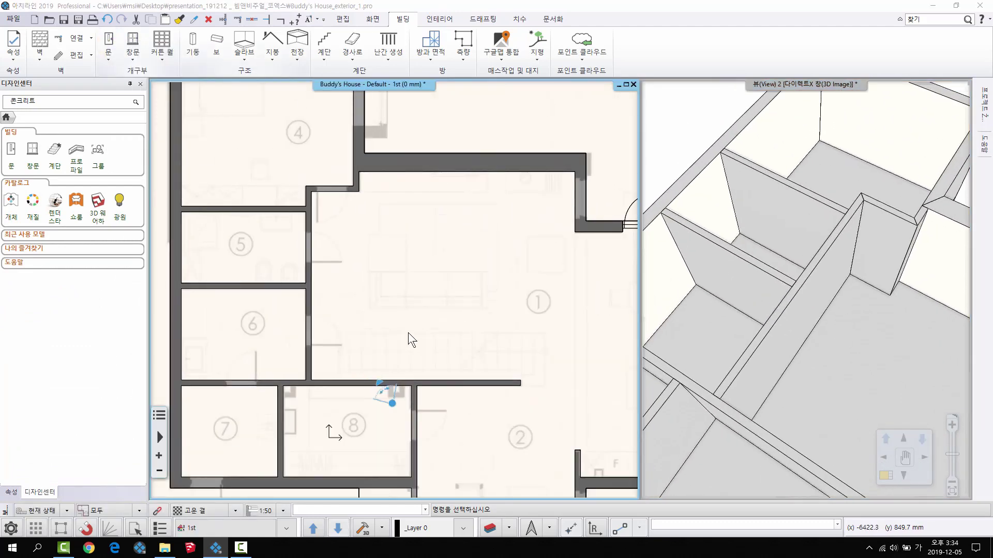
pyautogui.click(629, 308)
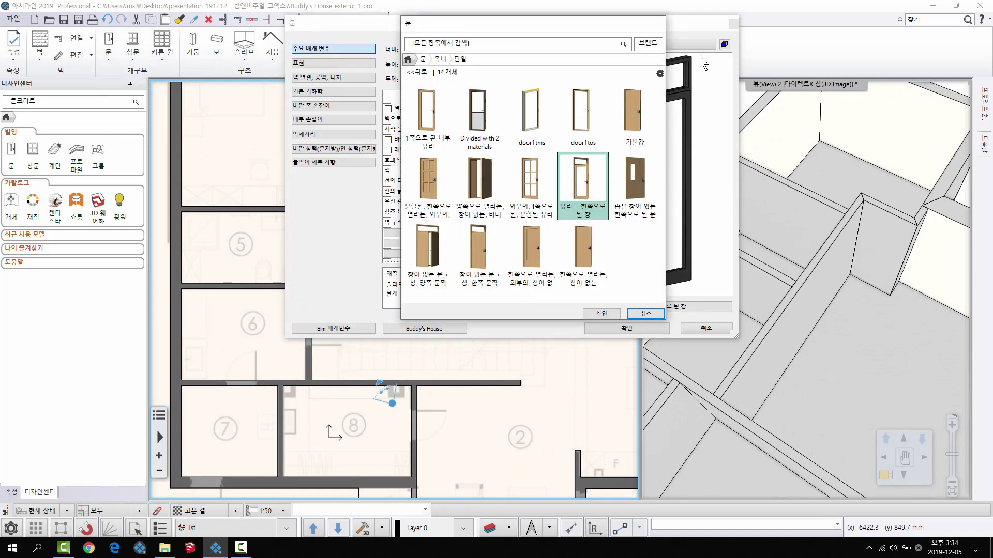
pyautogui.click(641, 106)
pyautogui.click(609, 315)
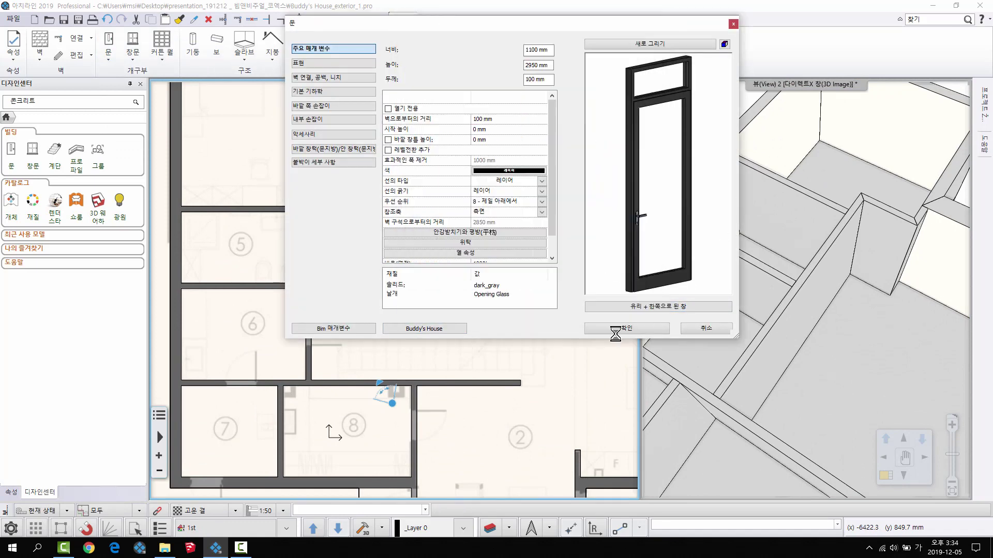
pyautogui.click(626, 328)
# Place interior doors over the plan openings from the large living area into rooms 4, 5 and 6 and between rooms 6 and 7.
pyautogui.click(111, 66)
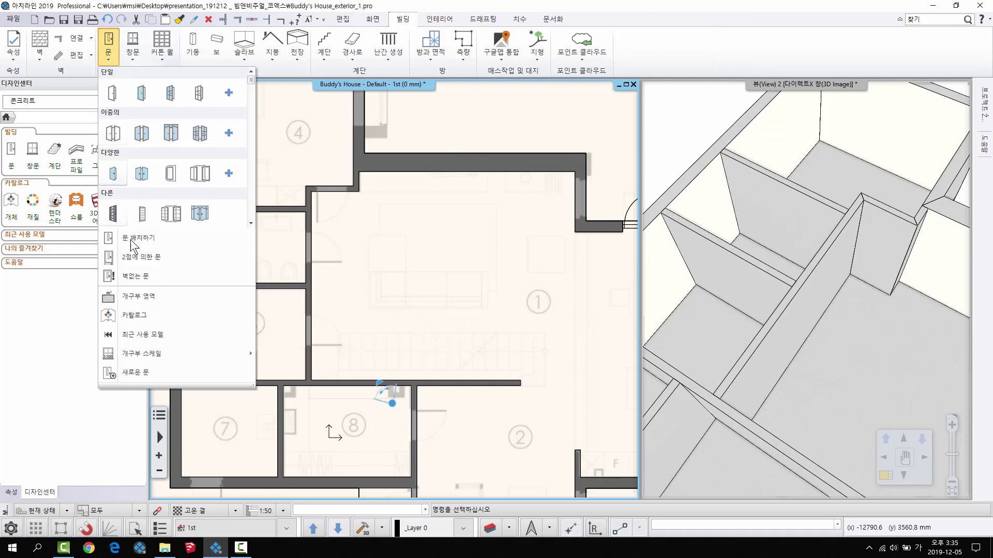
pyautogui.click(133, 237)
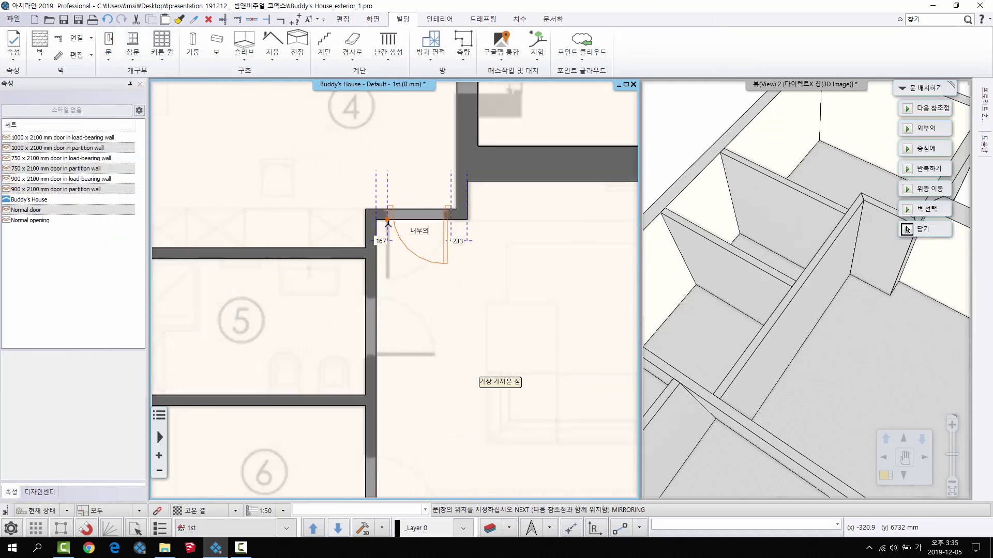
pyautogui.click(387, 221)
pyautogui.click(389, 253)
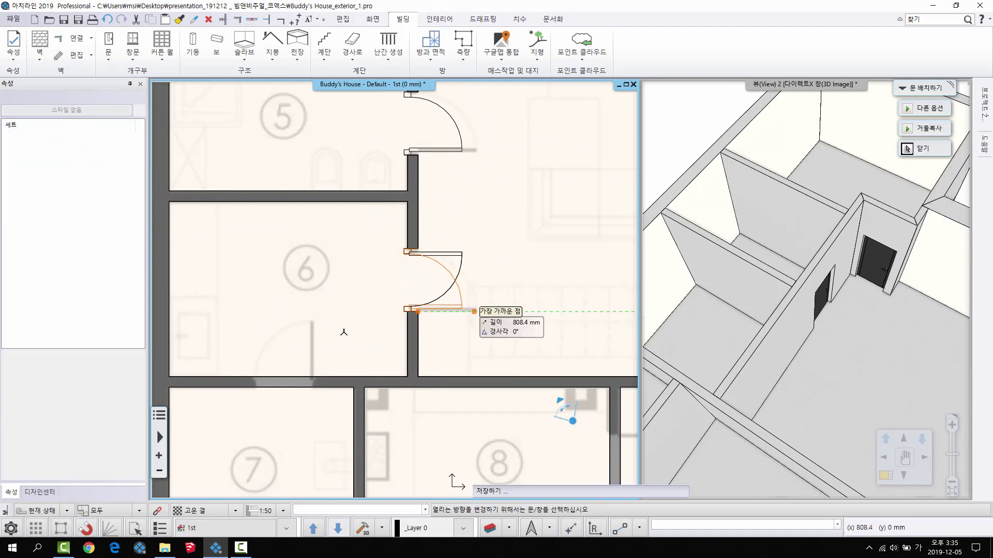
pyautogui.click(343, 332)
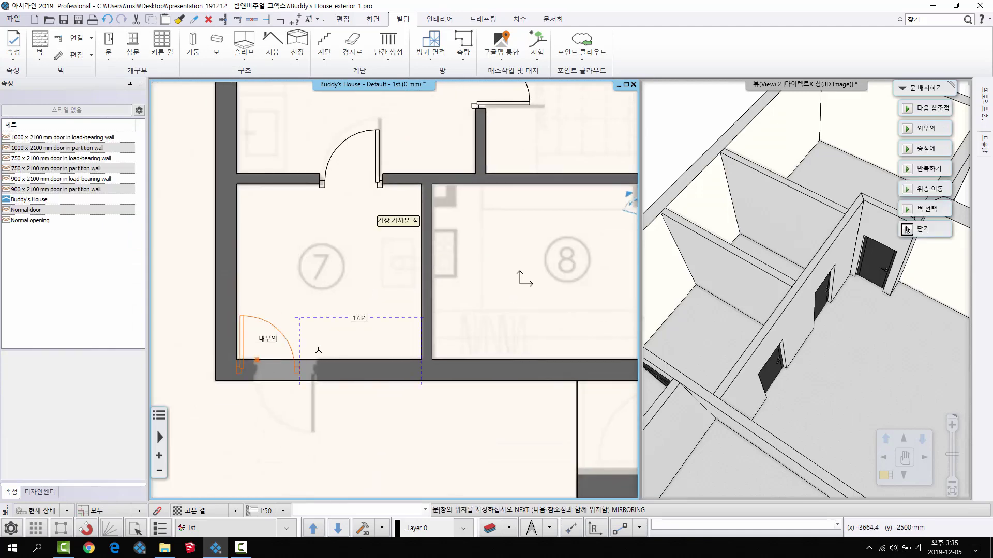
# Place doors in room 7's lower exterior wall, in the wall between rooms 8 and 2, and in the short wall beside the entrance recess.
pyautogui.click(314, 359)
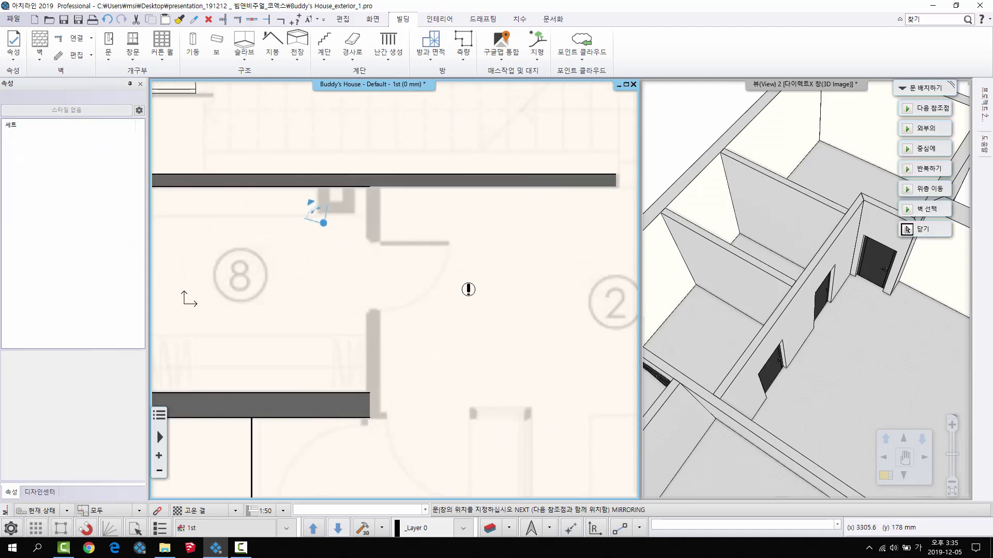
pyautogui.click(356, 317)
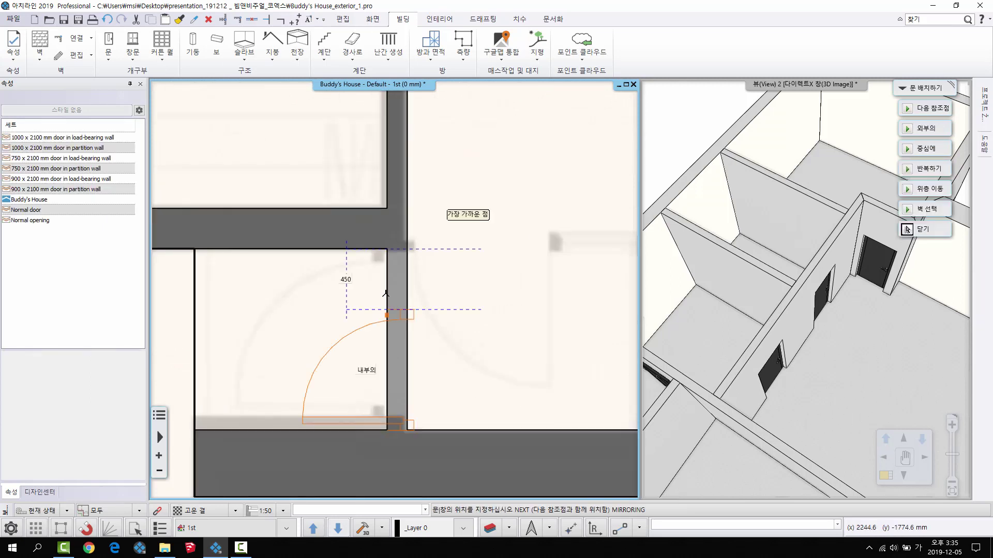
pyautogui.click(321, 363)
pyautogui.press('Escape')
# Set the distance of room 5's door from the wall face to 0 mm.
pyautogui.scroll(-4, 321, 361)
pyautogui.moveTo(264, 364); pyautogui.dragTo(324, 417, button='middle')
pyautogui.moveTo(905, 380); pyautogui.dragTo(797, 279, button='middle')
pyautogui.scroll(8, 798, 279)
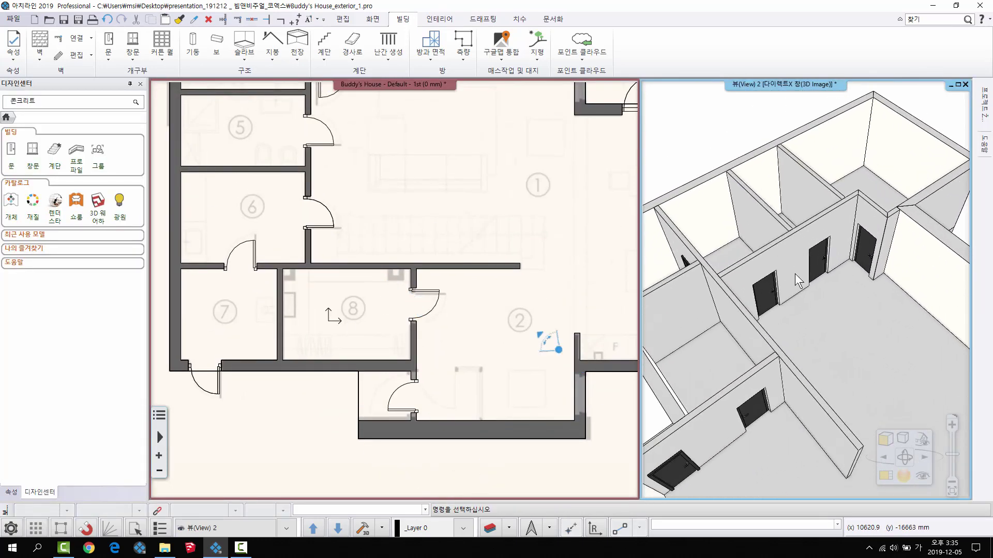
pyautogui.moveTo(925, 100)
pyautogui.mouseDown(button='middle')
pyautogui.moveTo(873, 131)
pyautogui.moveTo(848, 173)
pyautogui.moveTo(863, 41)
pyautogui.mouseUp(button='middle')
pyautogui.moveTo(288, 316); pyautogui.dragTo(281, 467, button='middle')
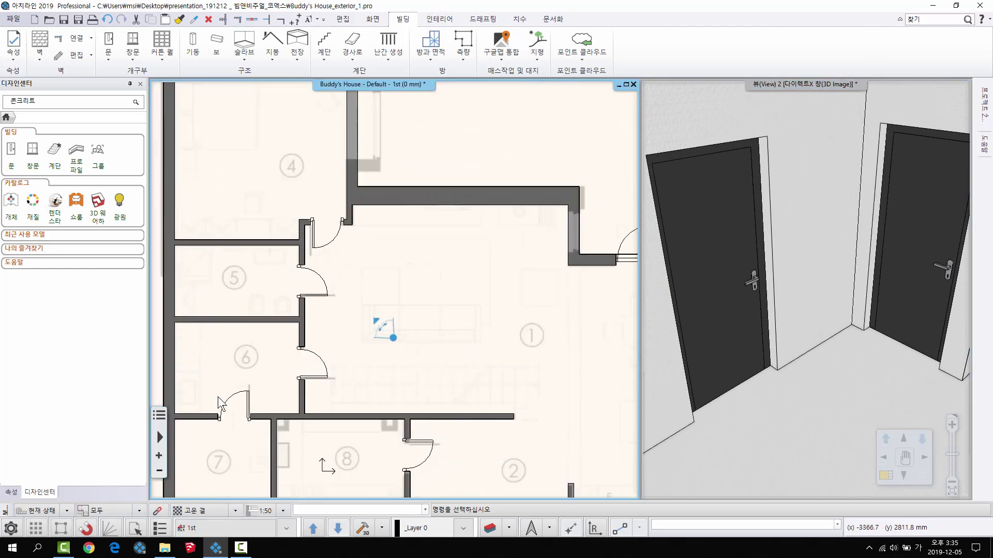
pyautogui.scroll(3, 310, 294)
pyautogui.moveTo(310, 294); pyautogui.dragTo(494, 280, button='middle')
pyautogui.scroll(3, 559, 282)
pyautogui.scroll(2, 481, 268)
pyautogui.moveTo(306, 125); pyautogui.dragTo(303, 156, button='middle')
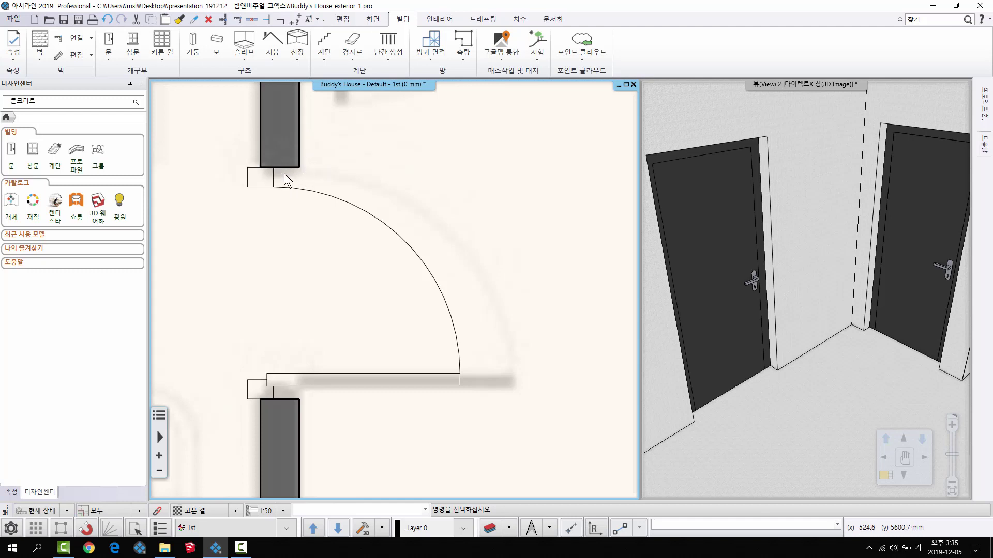
pyautogui.click(295, 187)
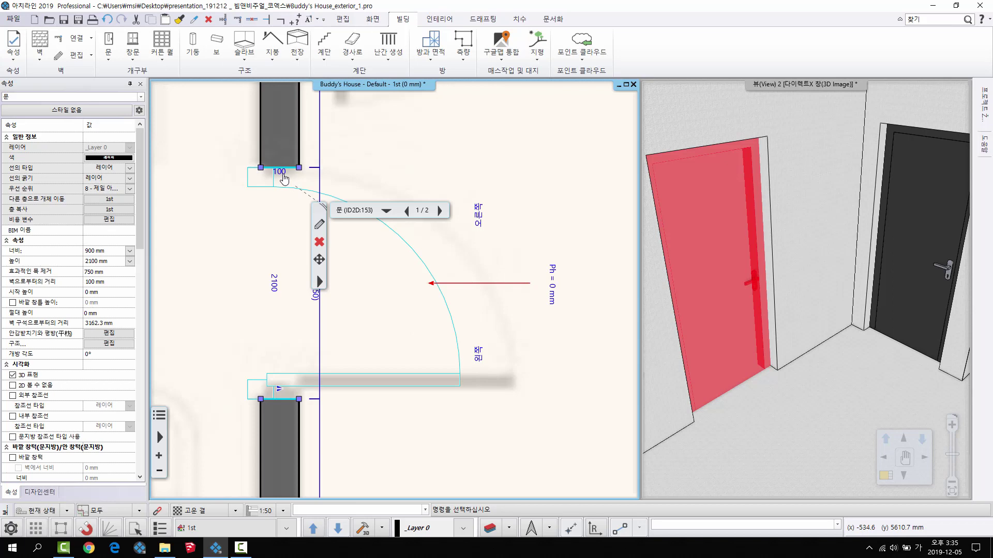
pyautogui.click(283, 178)
pyautogui.write('0')
pyautogui.press('Return')
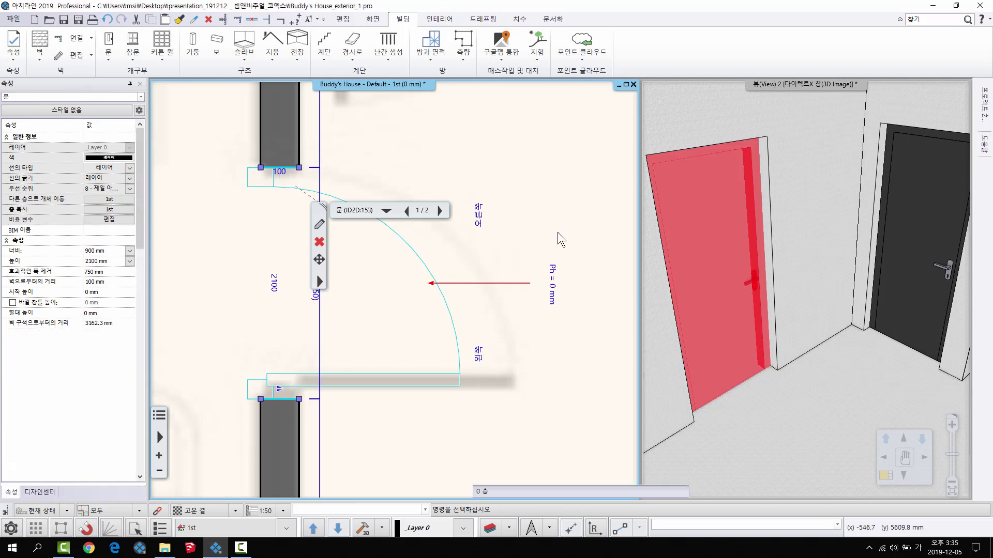
pyautogui.moveTo(362, 170); pyautogui.dragTo(356, 184, button='middle')
pyautogui.click(356, 184)
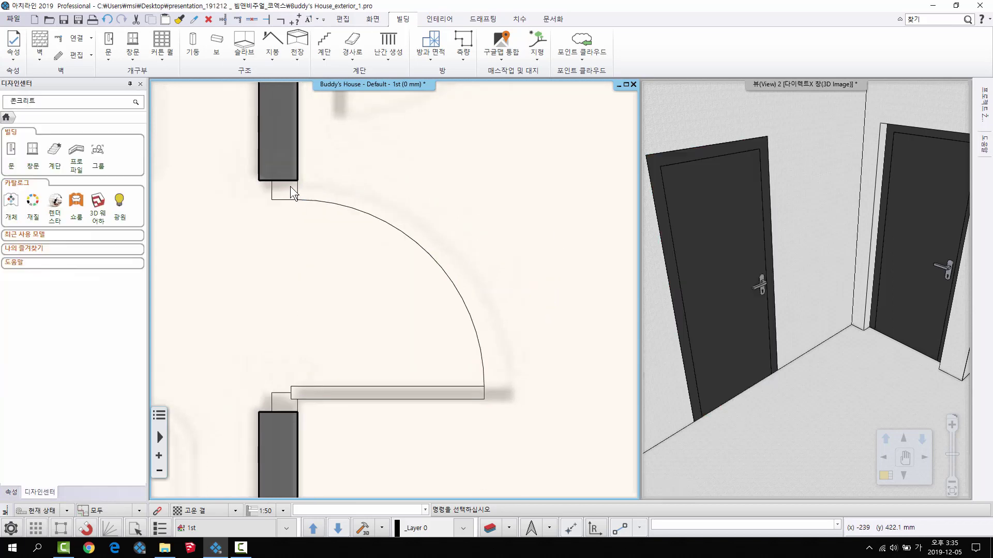
# Change both the frame and leaf materials of room 5's door to Beech in its door settings.
pyautogui.moveTo(396, 218); pyautogui.dragTo(401, 220, button='middle')
pyautogui.click(402, 231)
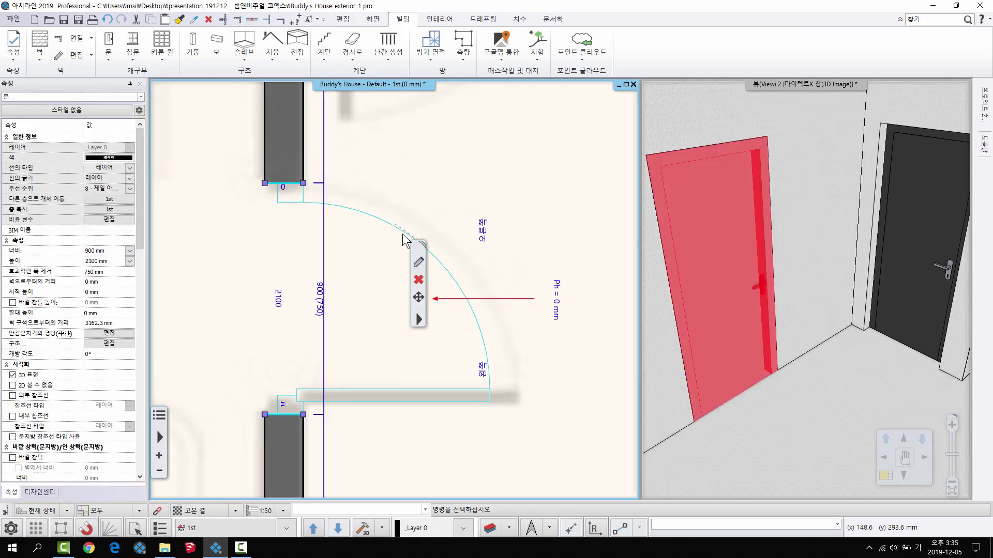
pyautogui.rightClick(394, 225)
pyautogui.click(448, 244)
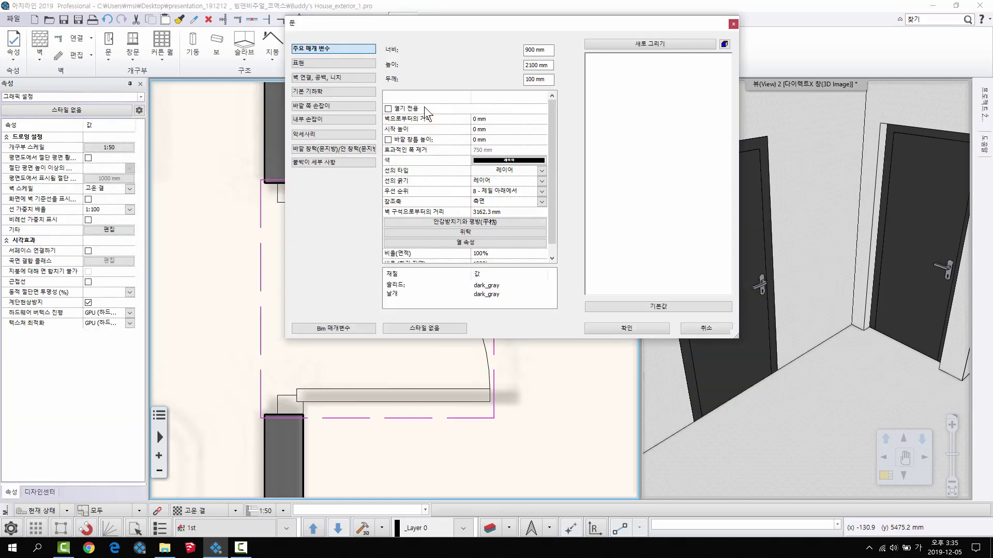
pyautogui.doubleClick(495, 288)
pyautogui.doubleClick(540, 122)
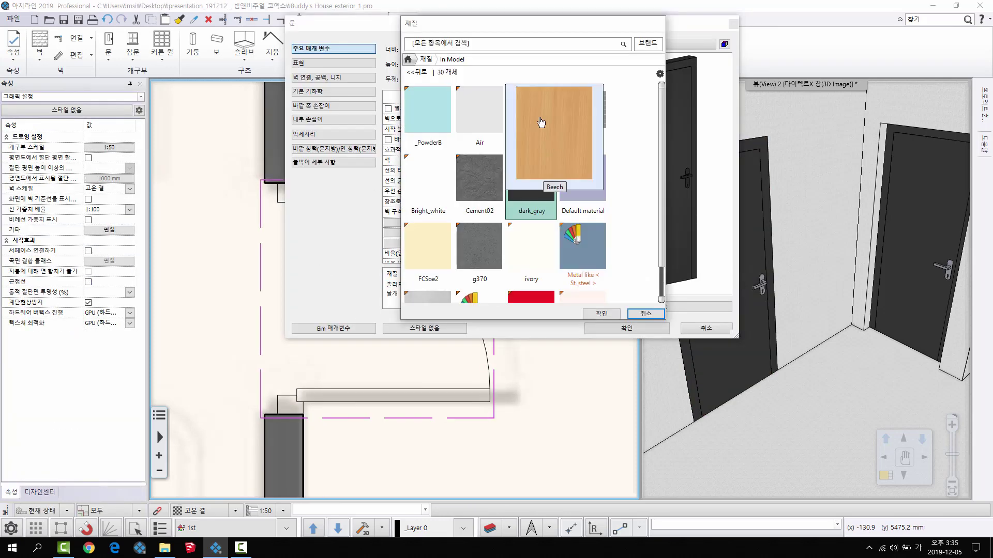
pyautogui.click(497, 293)
pyautogui.doubleClick(496, 293)
pyautogui.doubleClick(527, 119)
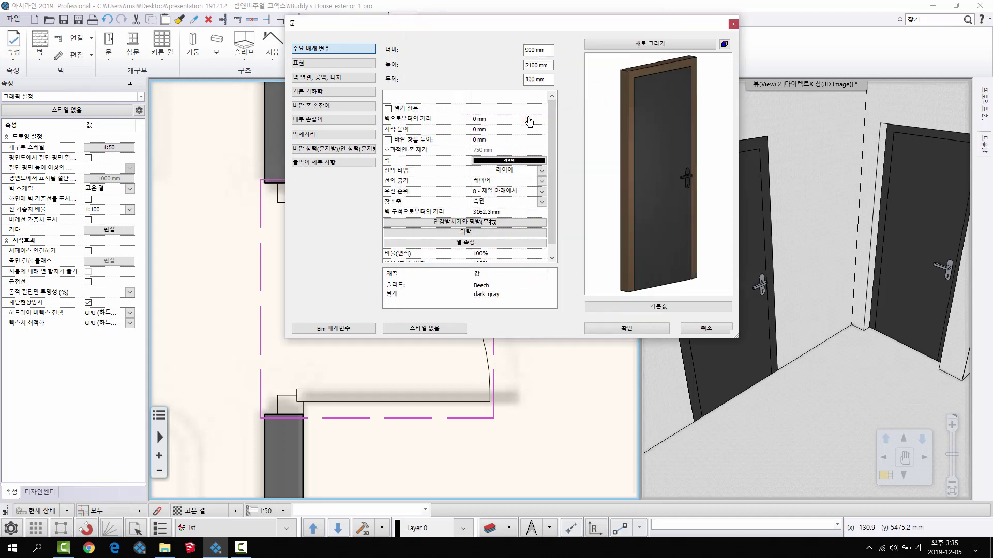
# Set the thickness of room 5's door to 170 mm and refresh its preview.
pyautogui.moveTo(700, 163); pyautogui.dragTo(593, 87)
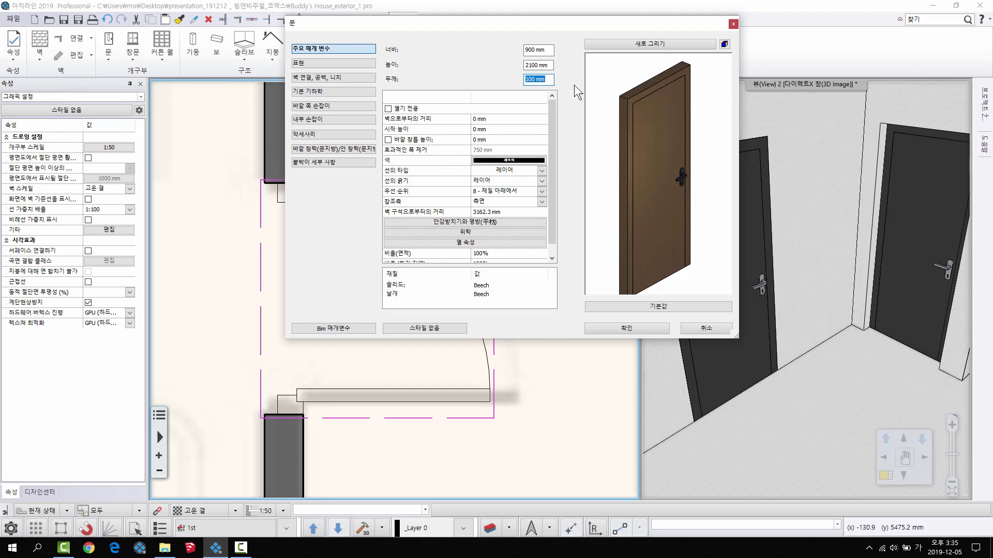
pyautogui.write('170')
pyautogui.click(646, 46)
pyautogui.moveTo(612, 217); pyautogui.dragTo(656, 233)
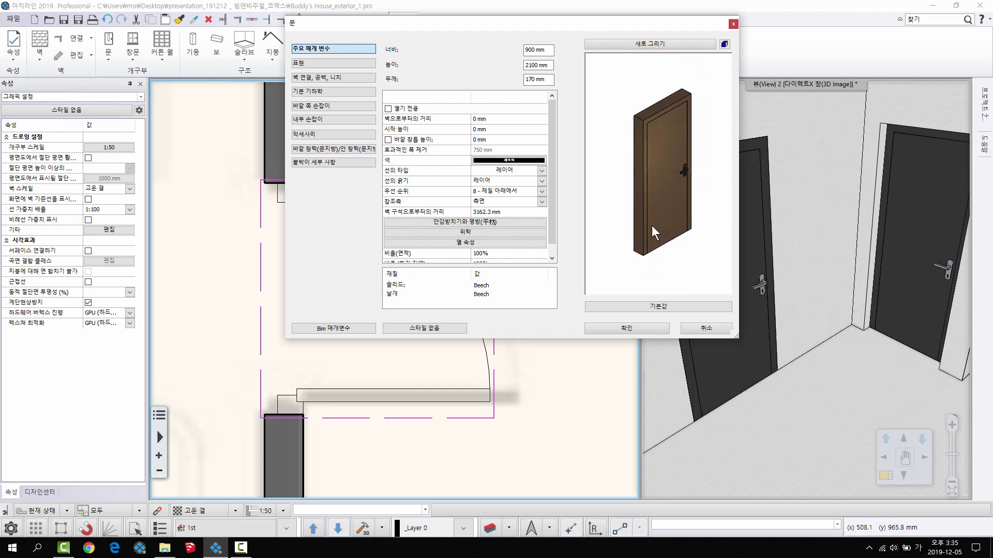
# Set the frame width of room 5's door to 45 mm in the basic geometry and apply the door settings.
pyautogui.click(351, 93)
pyautogui.click(476, 62)
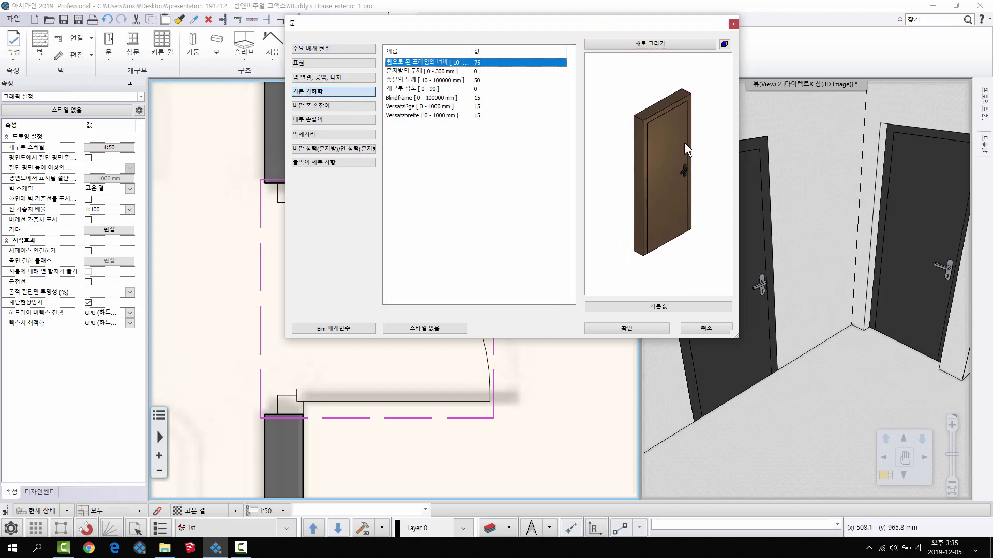
pyautogui.scroll(5, 672, 139)
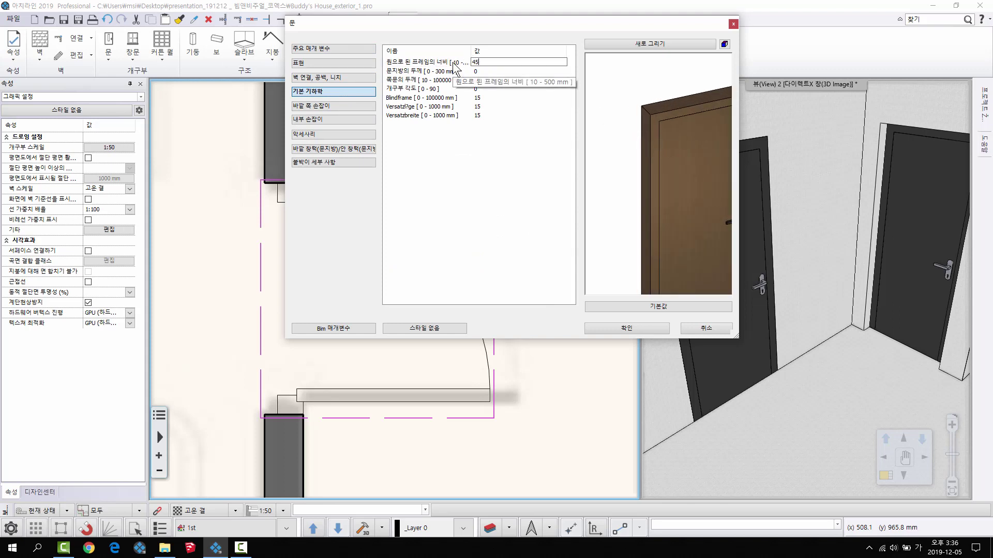
pyautogui.click(641, 328)
pyautogui.press('Escape')
pyautogui.scroll(-2, 452, 266)
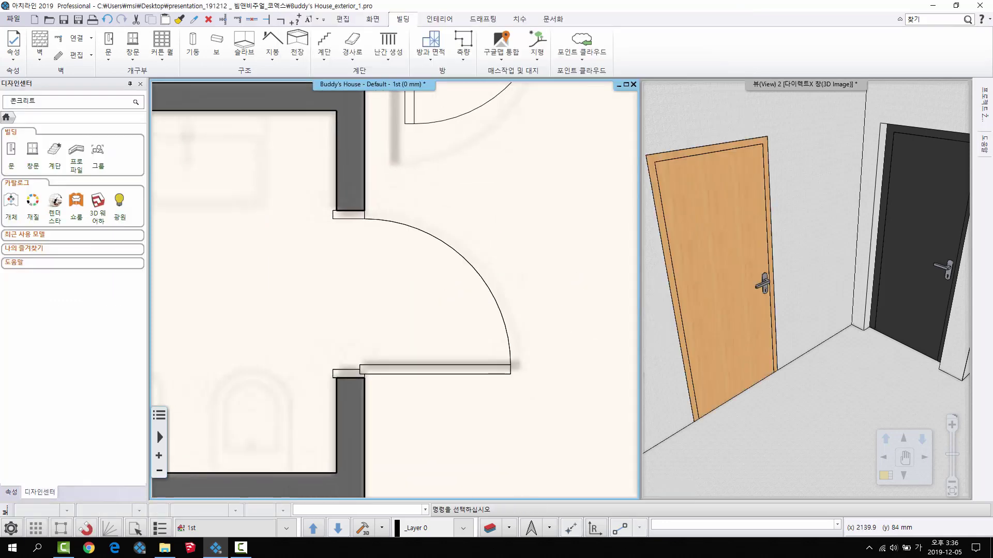
# Enable the lining and casing of room 5's door and its display in plan view, keeping the custom material option.
pyautogui.moveTo(765, 289); pyautogui.dragTo(734, 323, button='middle')
pyautogui.click(738, 311)
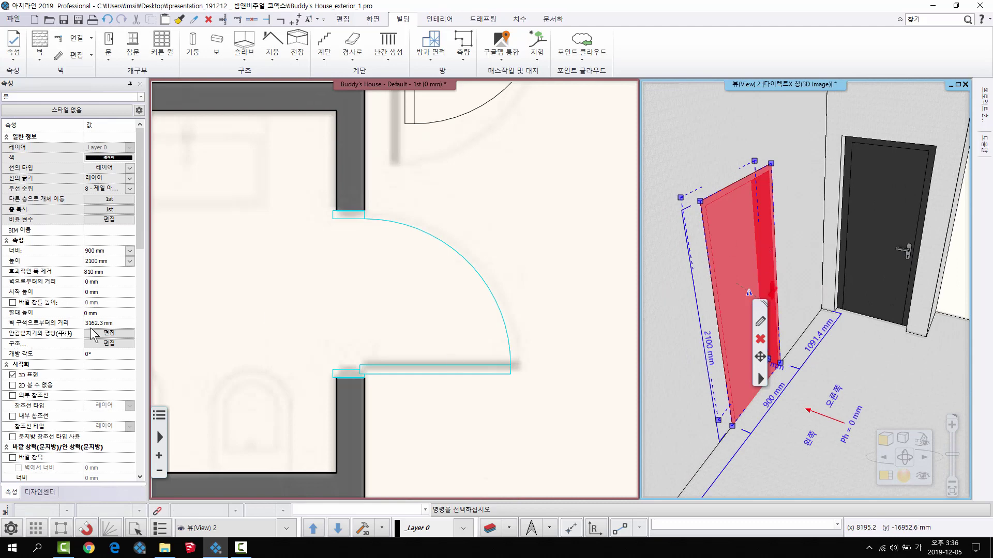
pyautogui.click(106, 335)
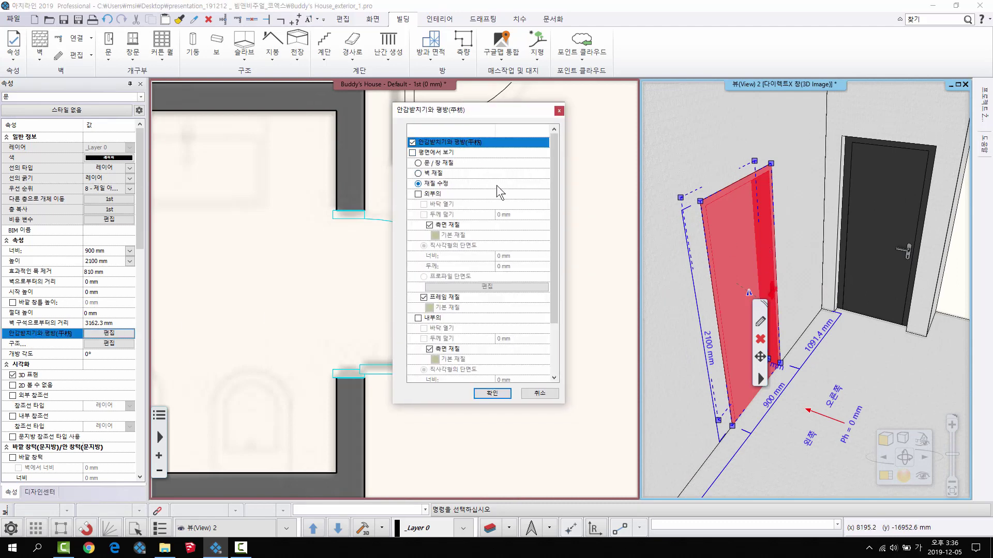
pyautogui.click(447, 151)
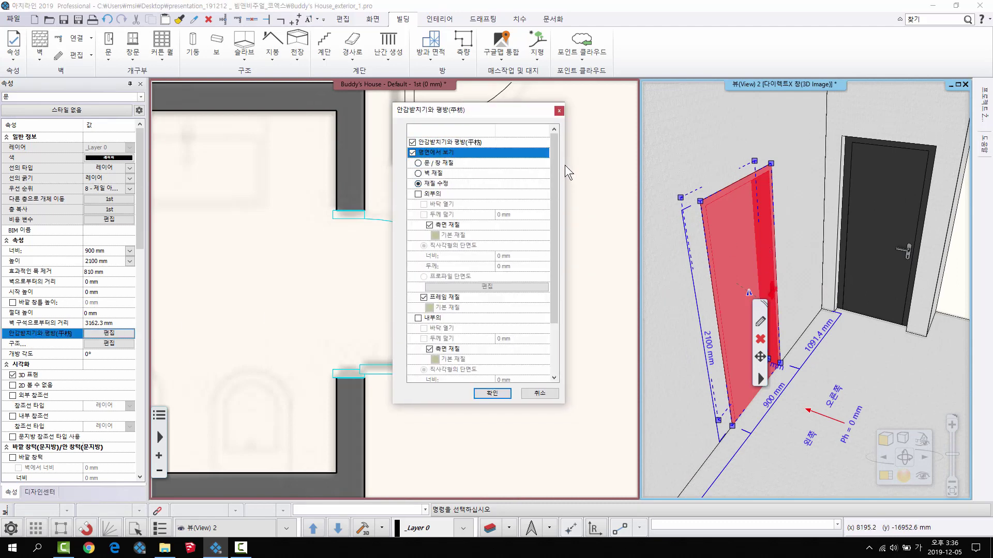
pyautogui.moveTo(555, 168); pyautogui.dragTo(554, 194)
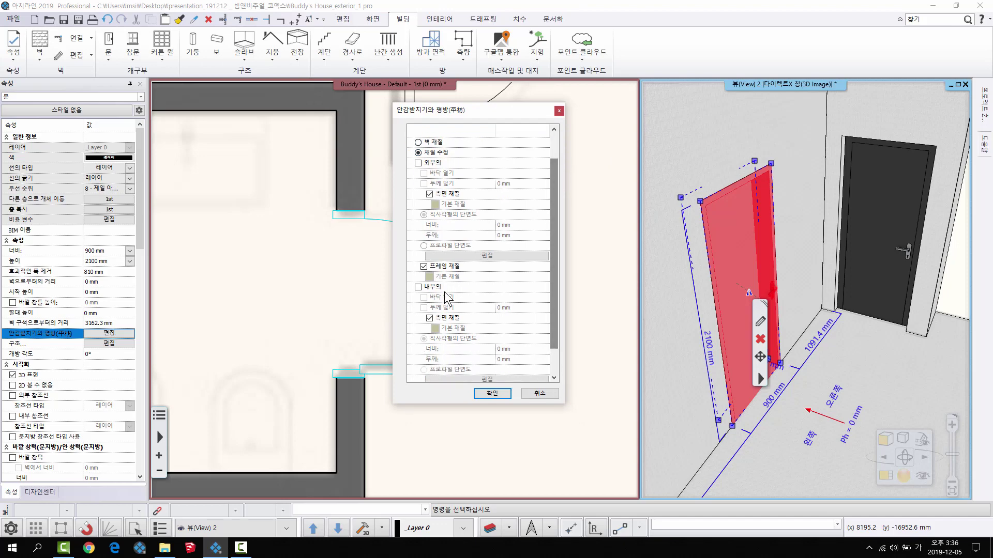
# Enable the inner casing of room 5's door with an open floor side and a lining thickness of 35 mm.
pyautogui.click(418, 287)
pyautogui.scroll(-1, 508, 308)
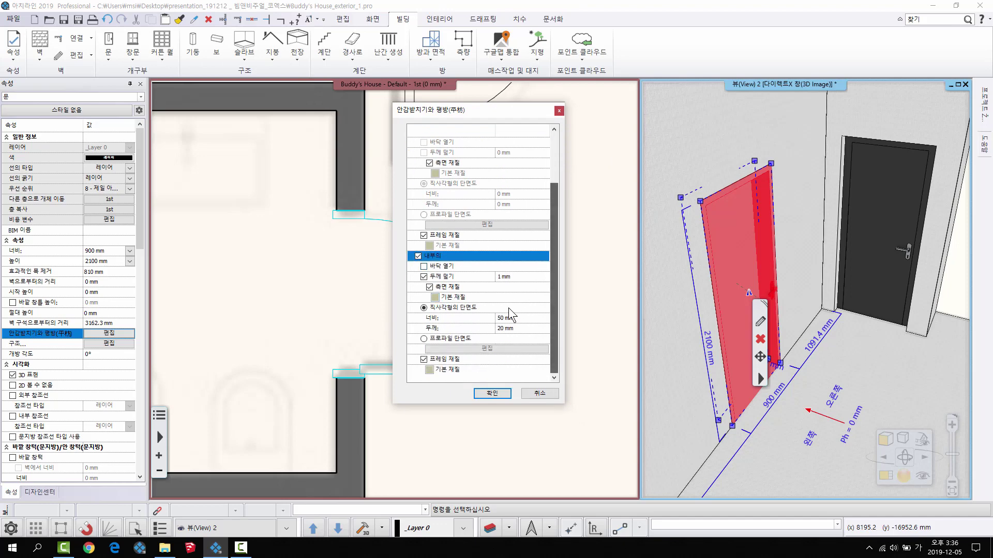
pyautogui.click(437, 266)
pyautogui.click(507, 276)
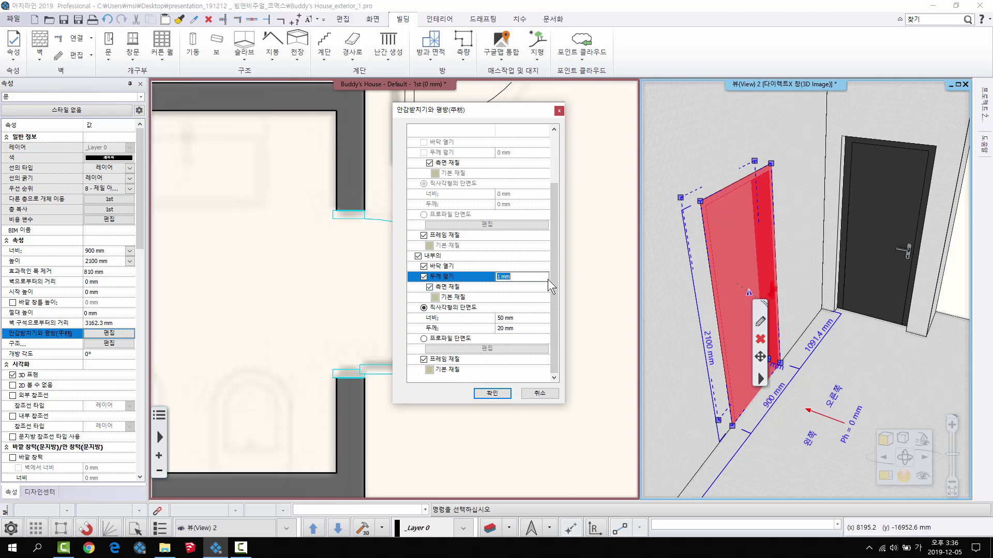
pyautogui.write('35')
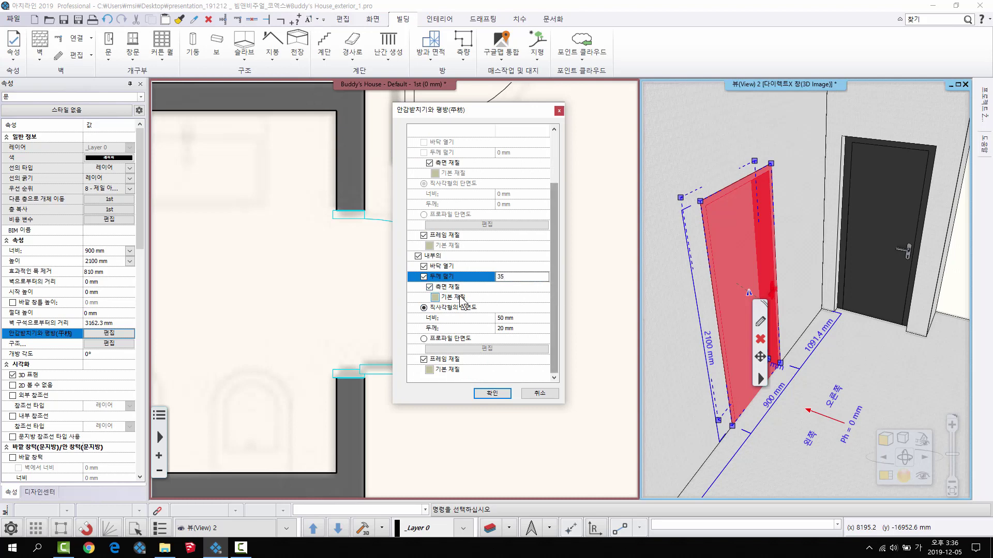
# Assign Beech to both the side material and the frame material of the door's inner casing.
pyautogui.click(434, 297)
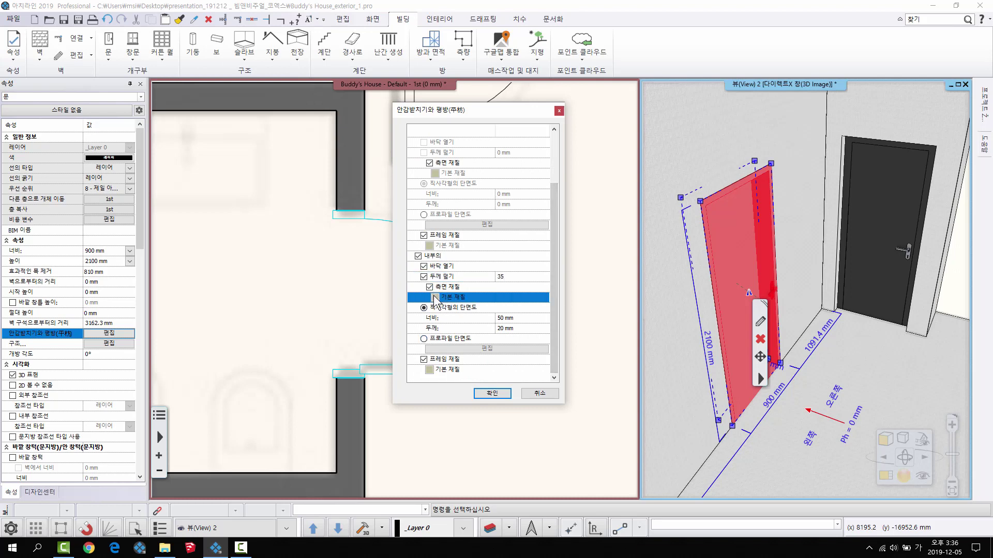
pyautogui.click(528, 119)
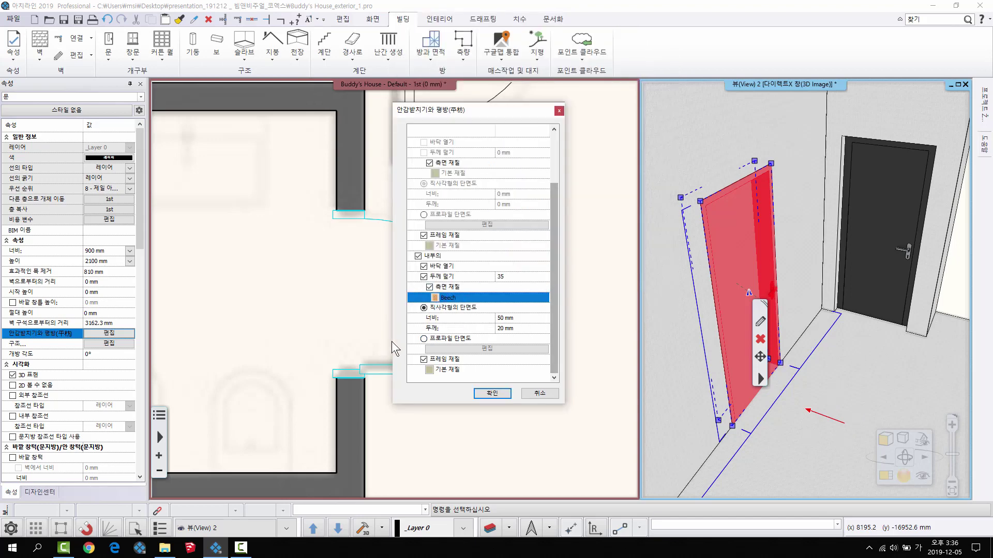
pyautogui.click(429, 370)
pyautogui.click(535, 113)
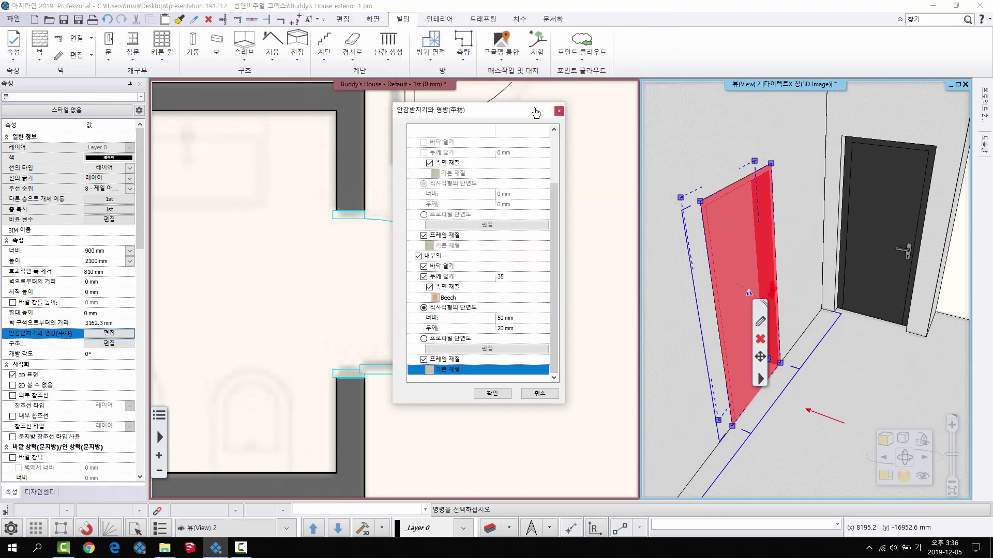
# Give the inner casing of room 5's door a profile cross-section using KDM_80*18_2 from the V&B profiles, and apply the casing settings.
pyautogui.click(424, 339)
pyautogui.click(464, 350)
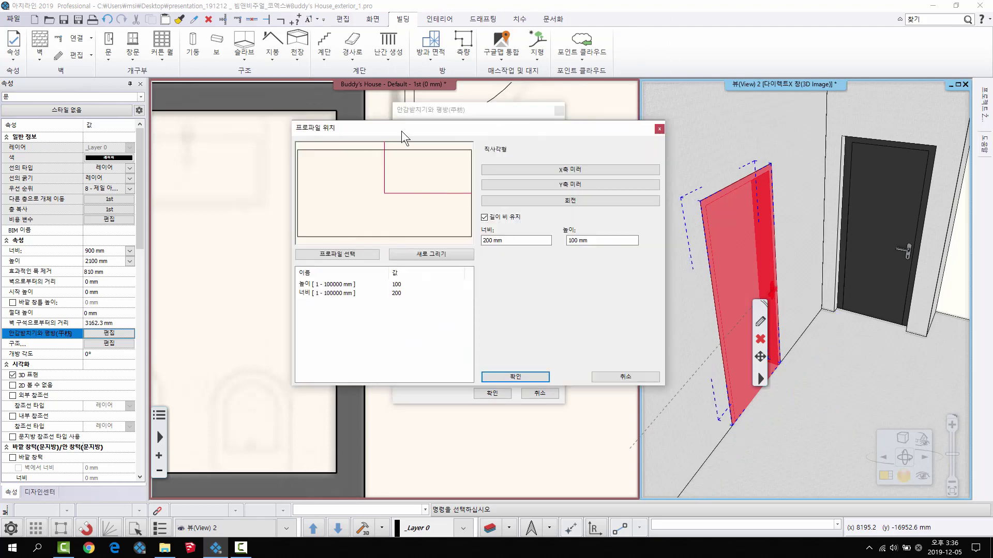
pyautogui.click(343, 255)
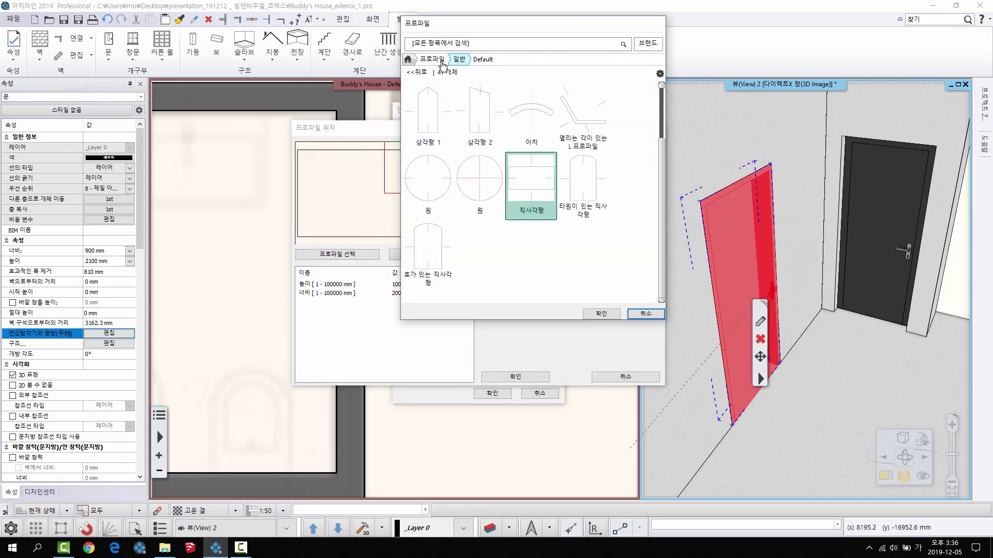
pyautogui.click(416, 72)
pyautogui.click(428, 95)
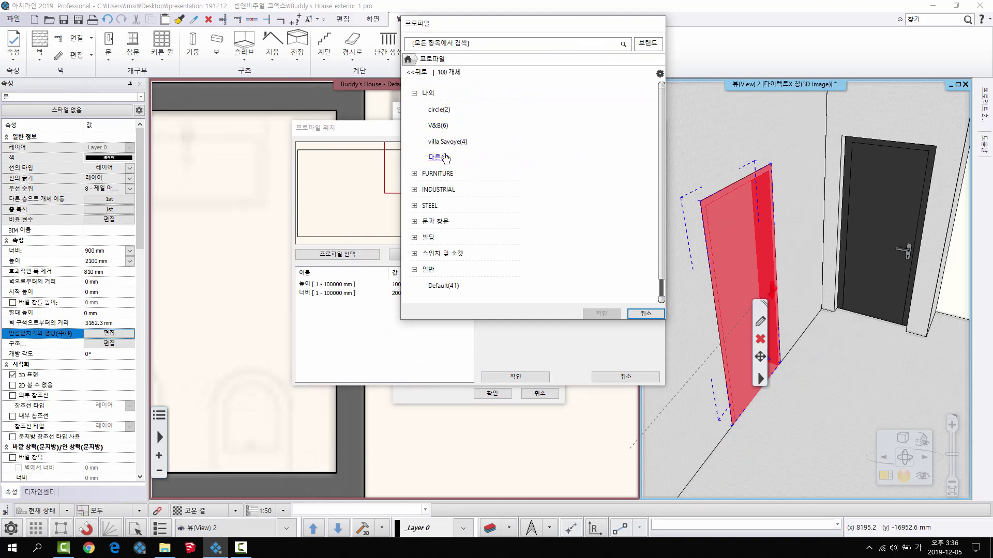
pyautogui.click(438, 126)
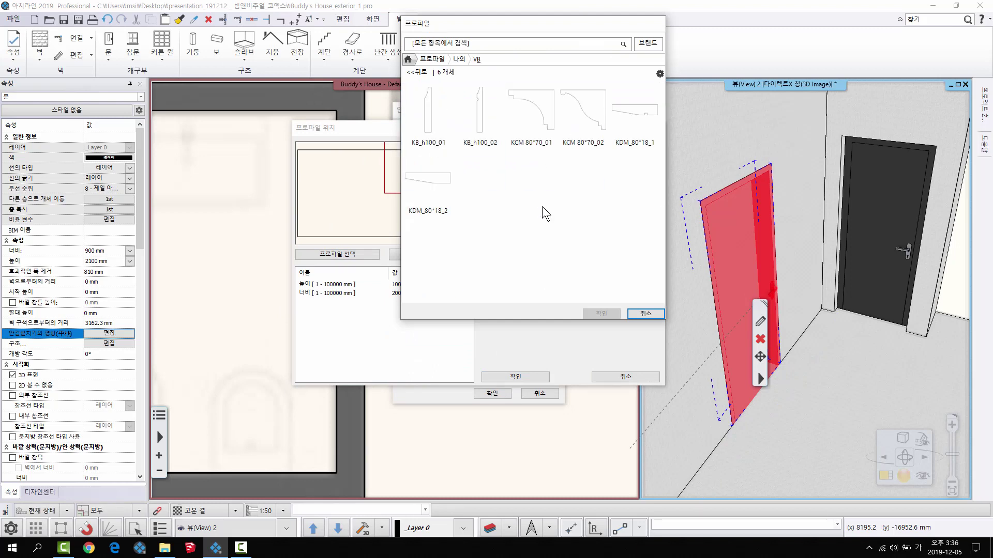
pyautogui.moveTo(653, 125)
pyautogui.click(421, 194)
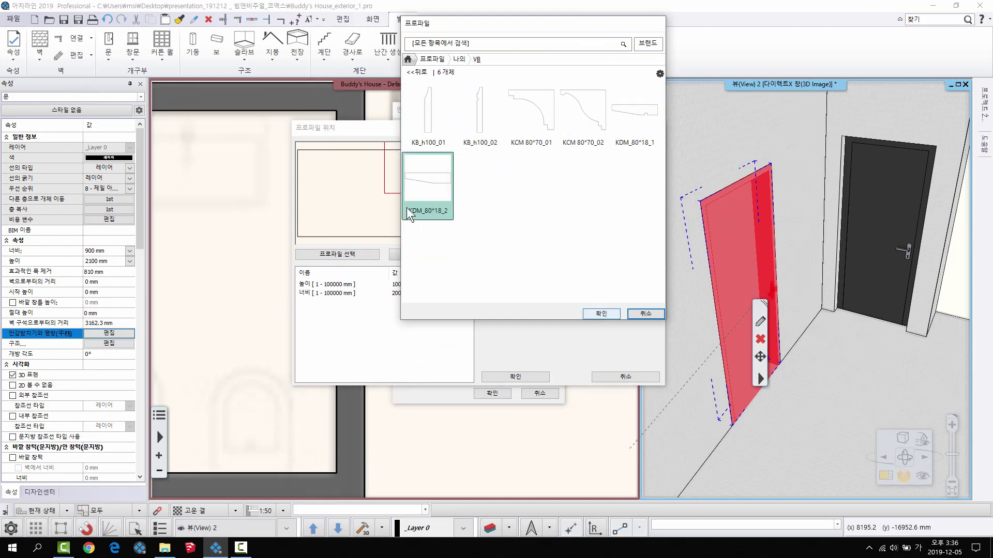
pyautogui.click(600, 314)
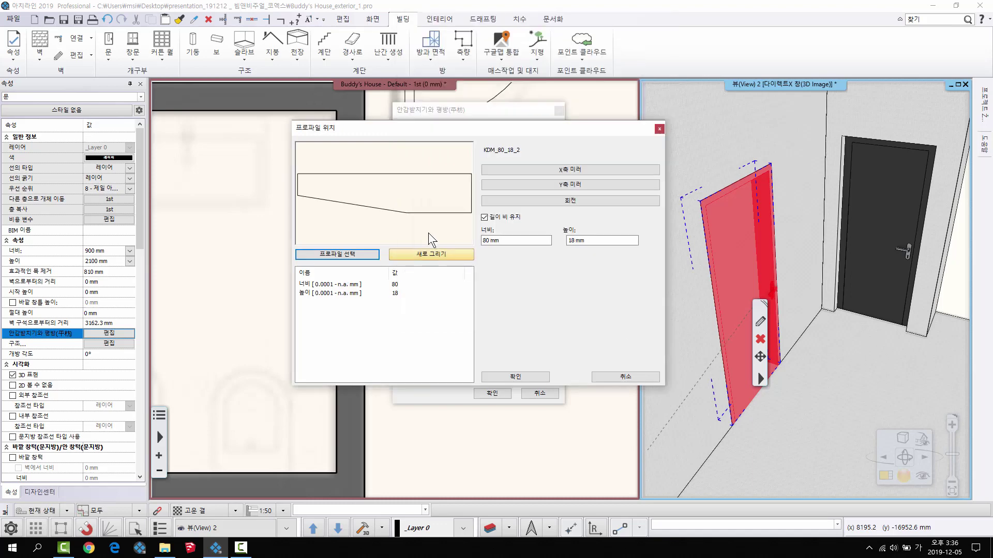
pyautogui.click(515, 377)
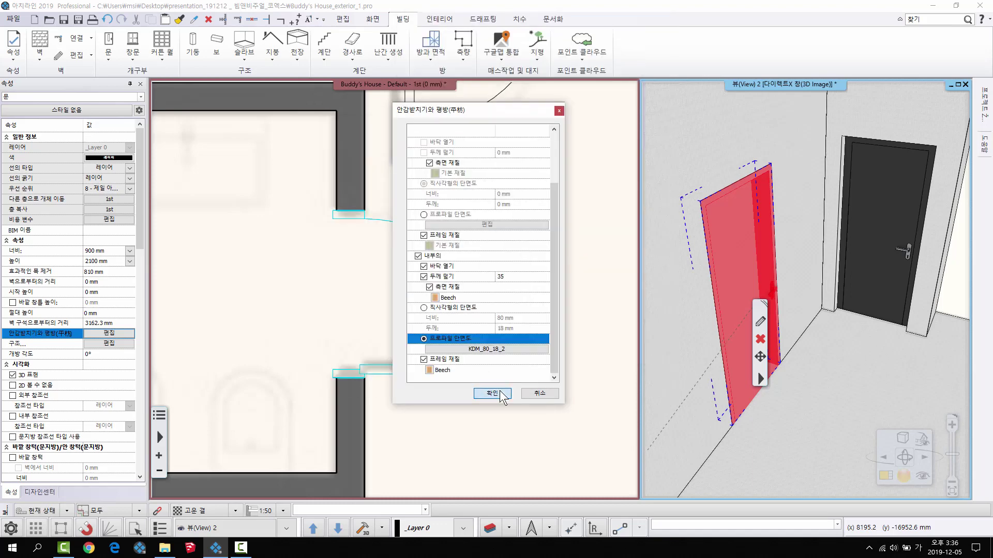
pyautogui.click(501, 393)
# Examine room 5's finished door and casing in 3D, and the casing profile at the jamb in plan.
pyautogui.moveTo(744, 264); pyautogui.dragTo(790, 300, button='middle')
pyautogui.scroll(-1, 785, 269)
pyautogui.scroll(3, 789, 300)
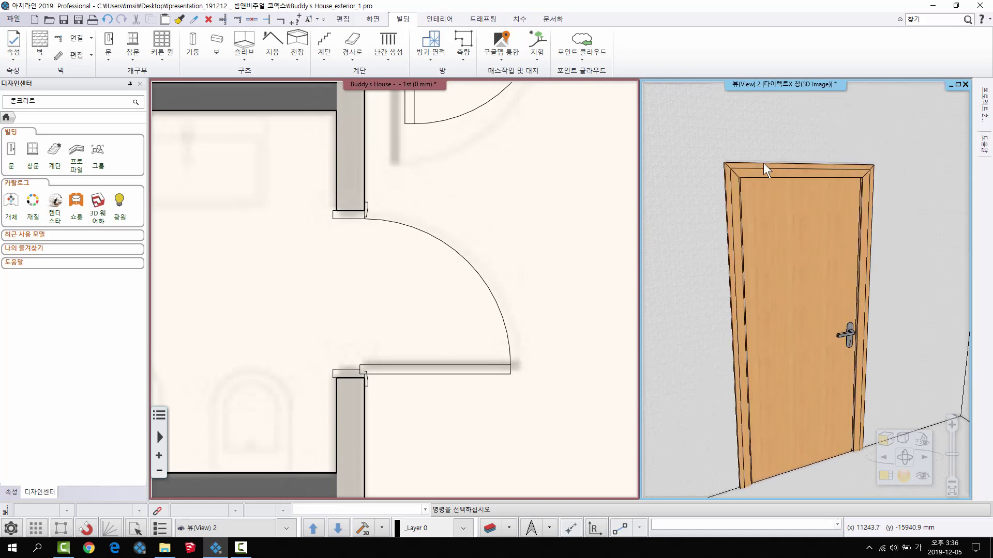
pyautogui.click(380, 228)
pyautogui.scroll(4, 380, 228)
pyautogui.scroll(-4, 429, 240)
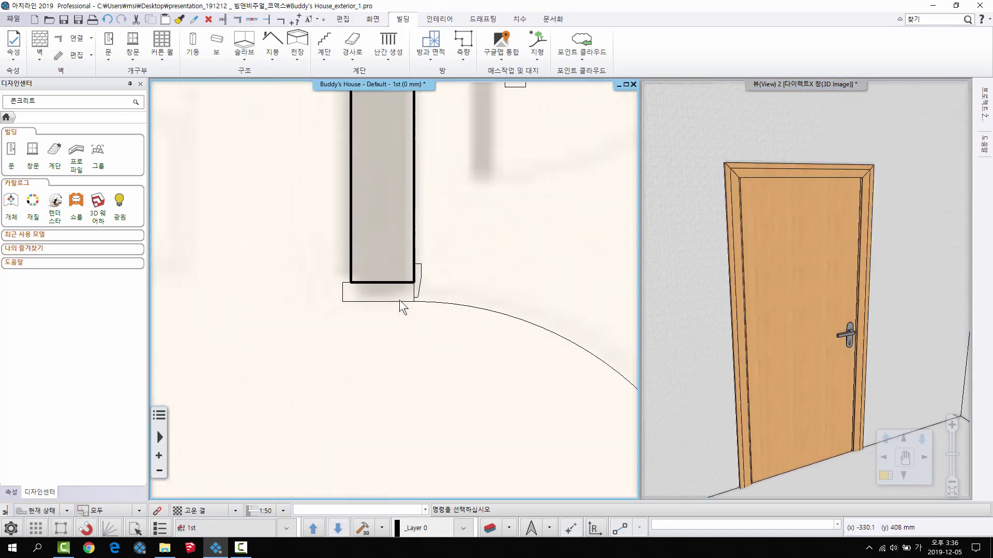
# Set the opening angle of room 5's door to 60° and deselect the door.
pyautogui.moveTo(857, 341); pyautogui.dragTo(762, 280, button='middle')
pyautogui.click(756, 280)
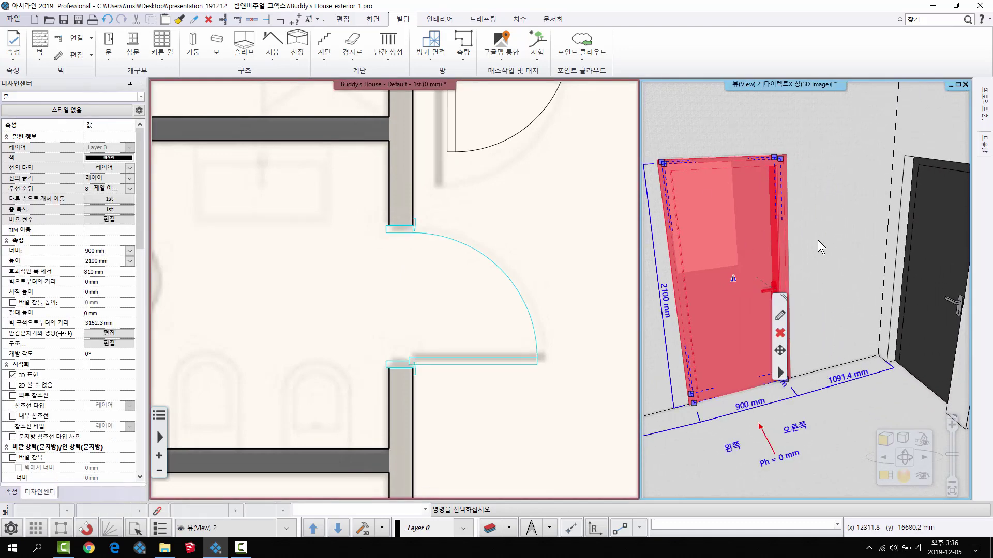
pyautogui.press('Escape')
pyautogui.click(724, 230)
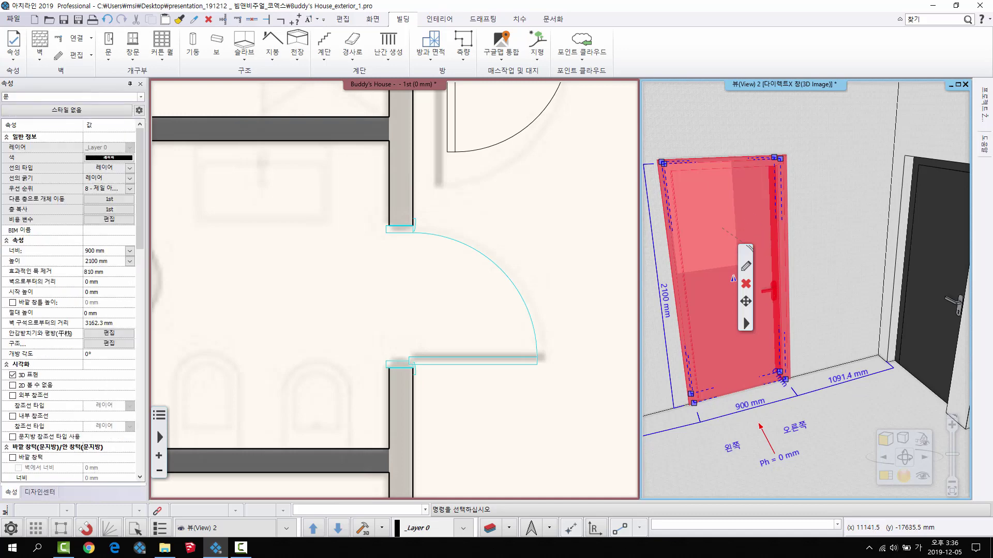
pyautogui.moveTo(754, 353); pyautogui.dragTo(775, 348, button='middle')
pyautogui.click(96, 354)
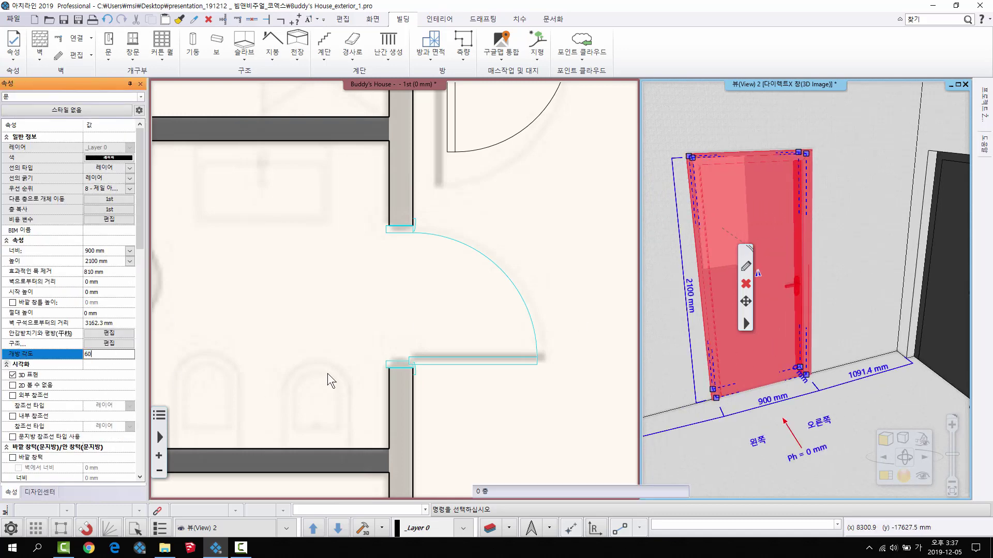
pyautogui.press('Return')
pyautogui.press('Escape')
# Copy the properties of room 5's open beech door to all the similar interior doors.
pyautogui.moveTo(787, 184); pyautogui.dragTo(766, 244)
pyautogui.click(462, 287)
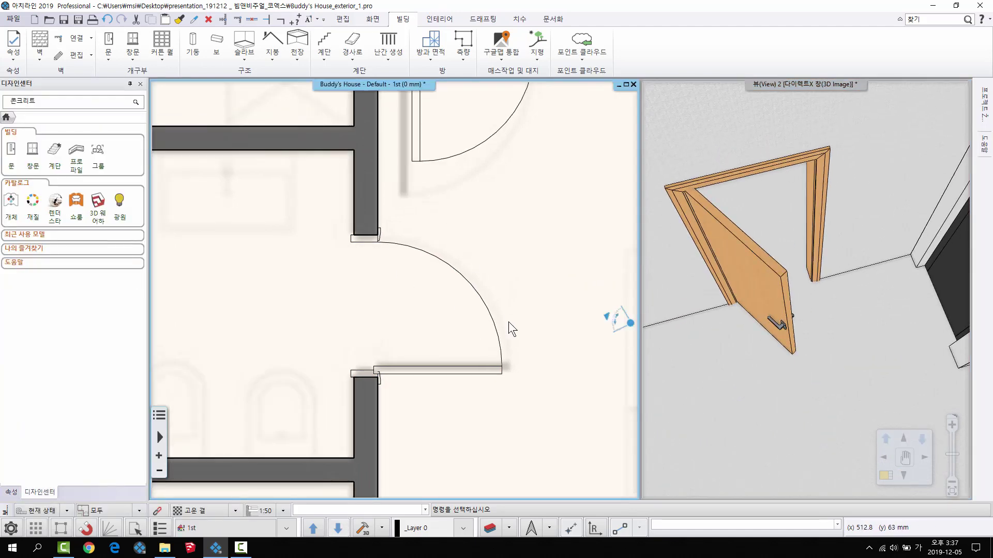
pyautogui.moveTo(724, 299); pyautogui.dragTo(734, 268)
pyautogui.moveTo(551, 302); pyautogui.dragTo(576, 279)
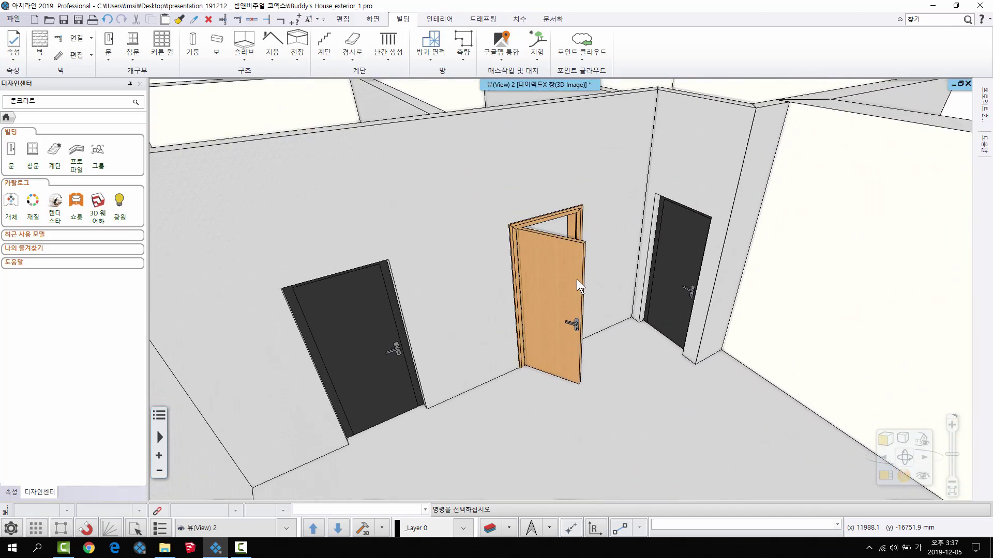
pyautogui.rightClick(552, 276)
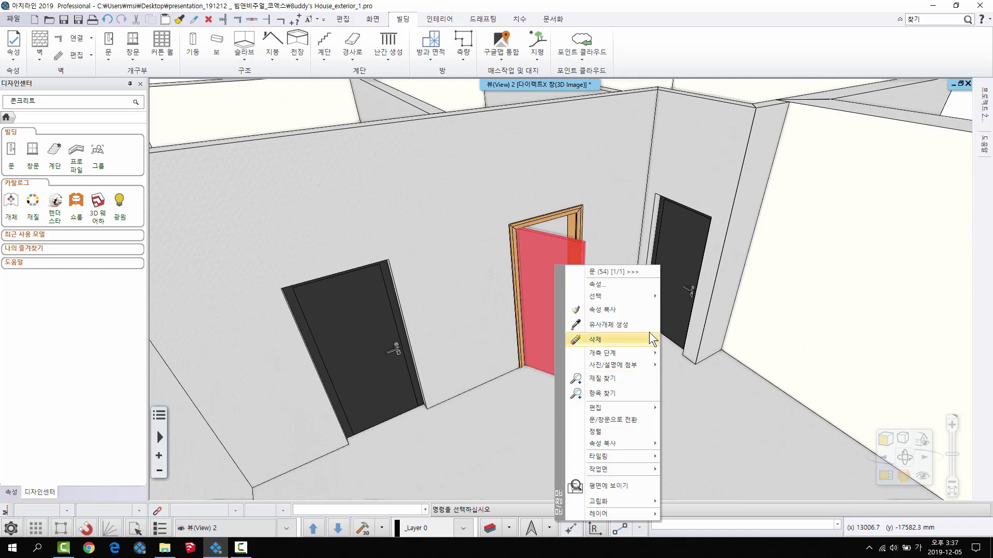
pyautogui.moveTo(623, 443)
pyautogui.click(700, 455)
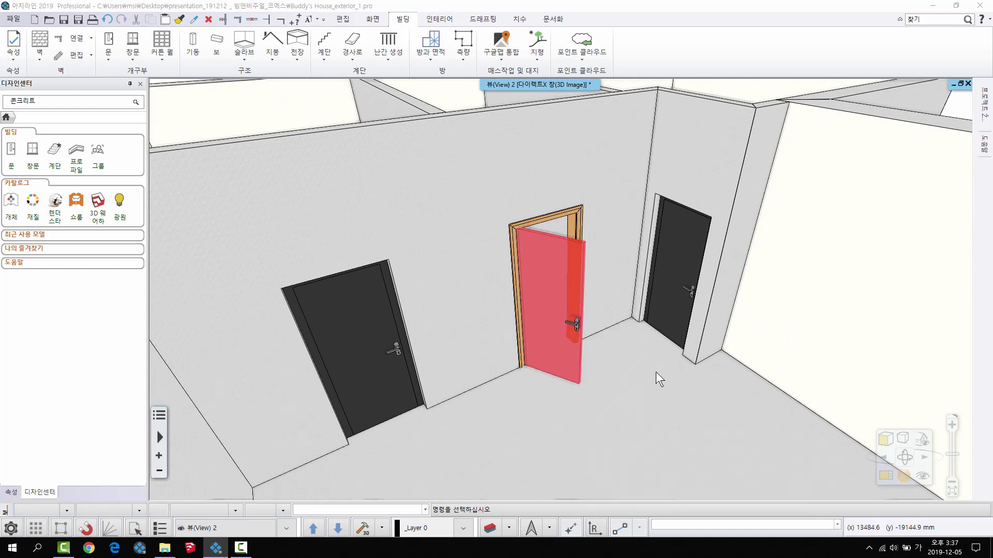
pyautogui.click(547, 314)
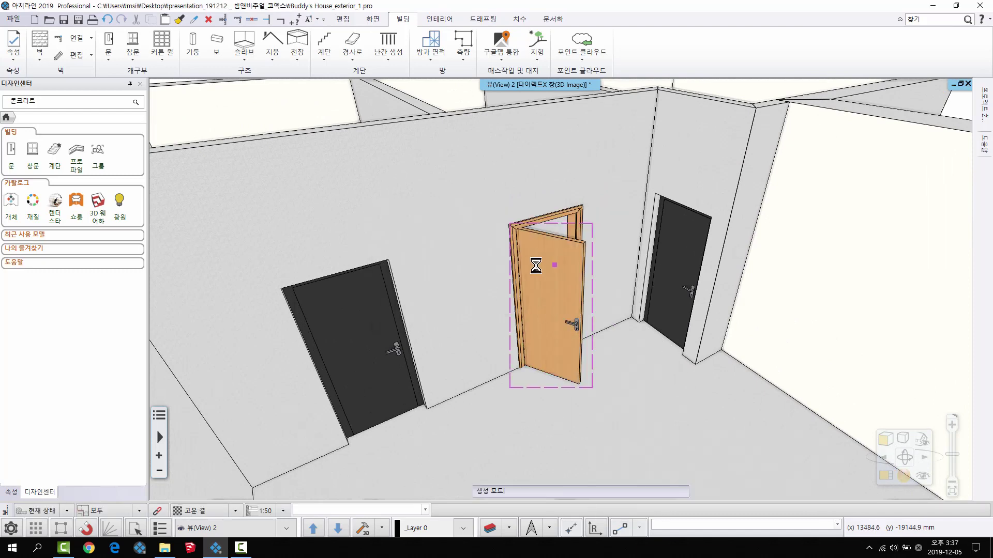
pyautogui.scroll(-5, 707, 294)
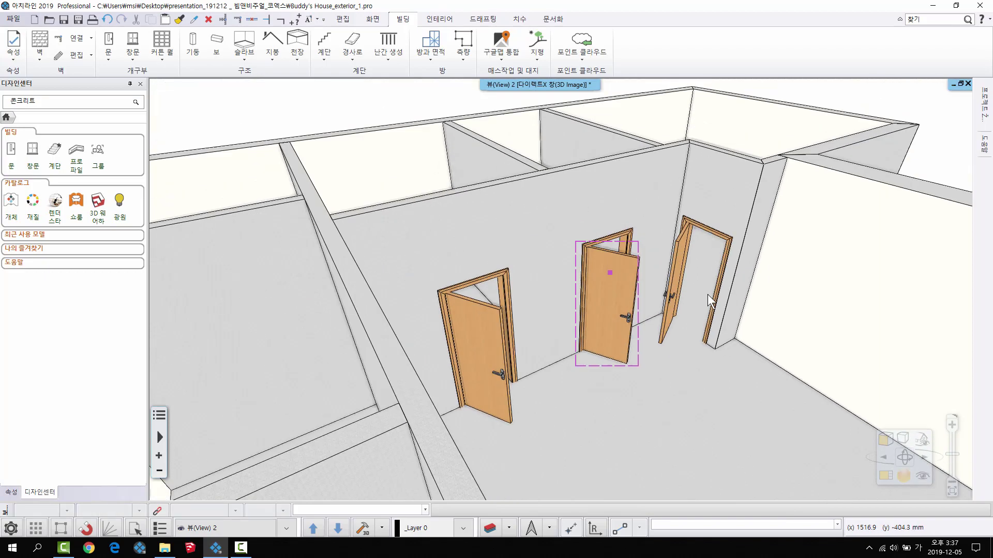
pyautogui.moveTo(553, 290); pyautogui.dragTo(603, 340, button='middle')
pyautogui.scroll(4, 679, 339)
pyautogui.scroll(-4, 603, 340)
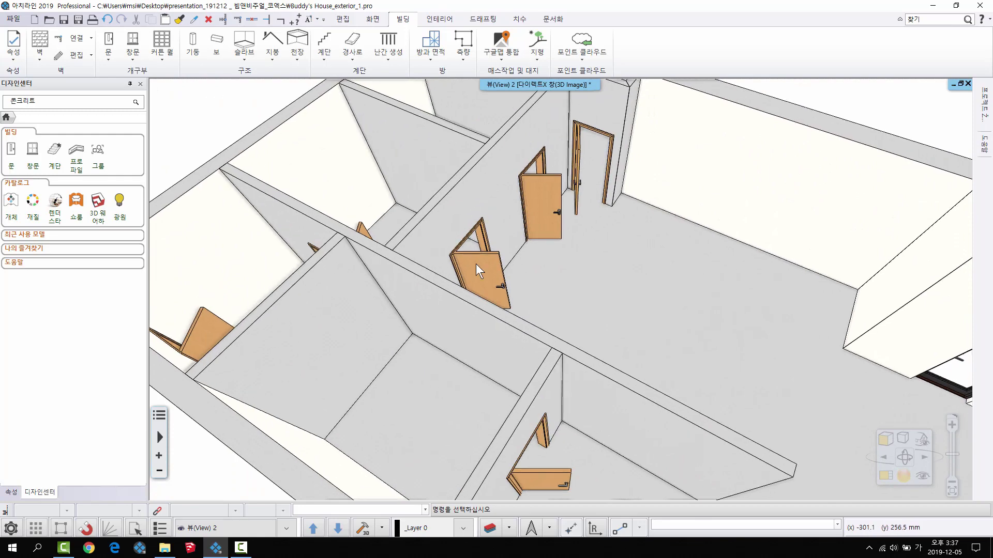
# Try to copy the dark-framed exterior door's properties to other doors one at a time.
pyautogui.moveTo(475, 263); pyautogui.dragTo(573, 154, button='middle')
pyautogui.scroll(2, 517, 272)
pyautogui.rightClick(573, 153)
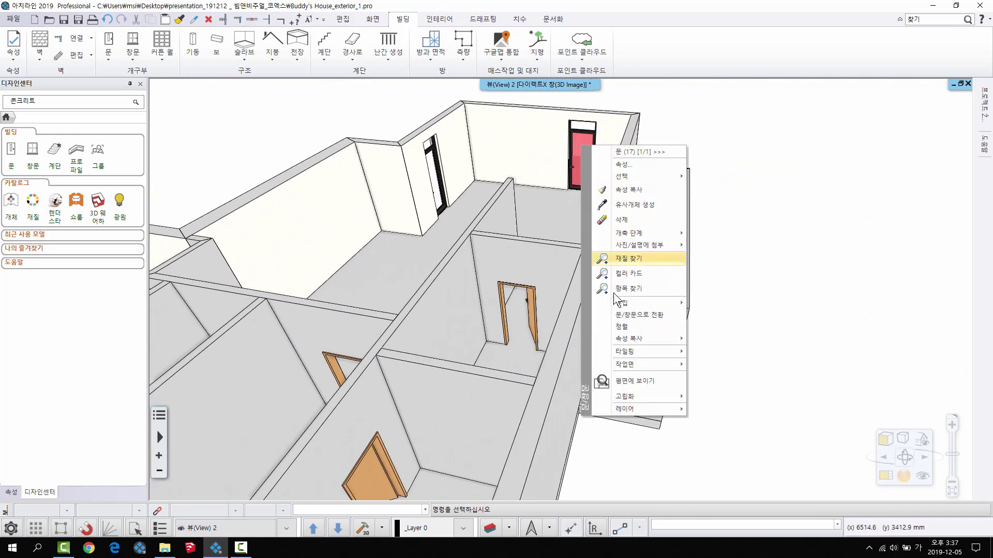
pyautogui.moveTo(669, 351)
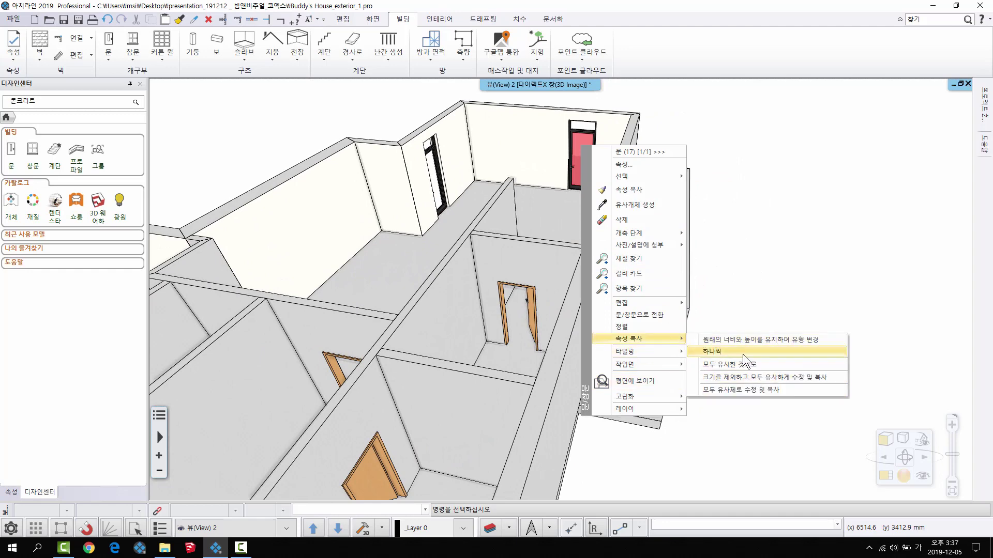
pyautogui.click(742, 354)
pyautogui.moveTo(497, 336); pyautogui.dragTo(646, 307, button='middle')
pyautogui.scroll(4, 382, 310)
pyautogui.click(401, 329)
pyautogui.press('Escape')
# Check the default window settings for the Cut_opening_frame_window type and confirm them.
pyautogui.scroll(-3, 568, 305)
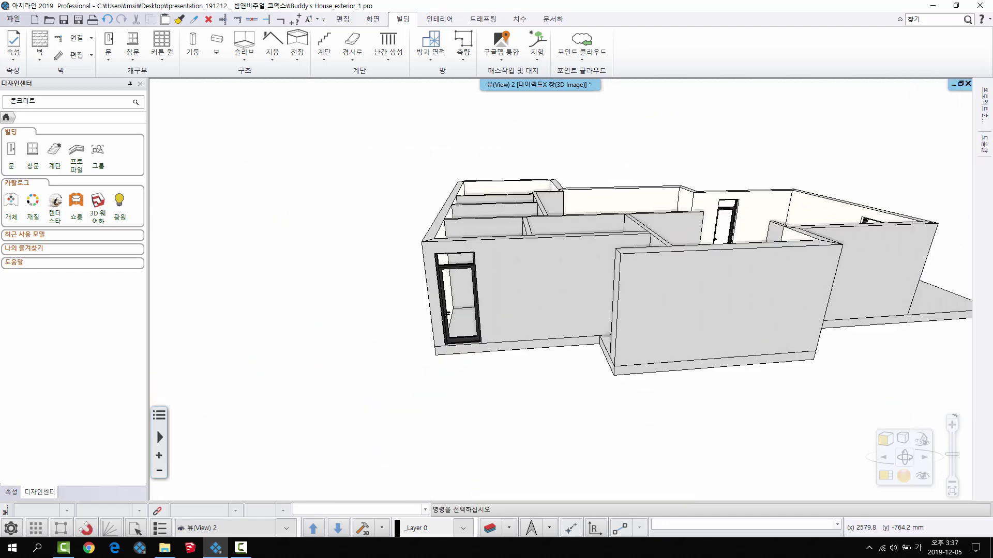
pyautogui.moveTo(548, 311); pyautogui.dragTo(477, 374, button='middle')
pyautogui.scroll(2, 477, 374)
pyautogui.press('F4')
pyautogui.scroll(-5, 478, 344)
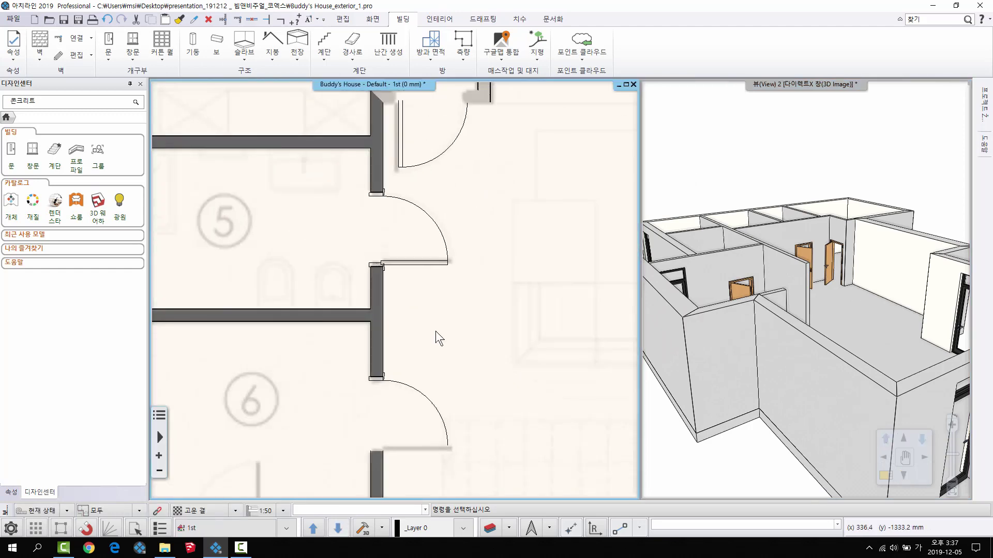
pyautogui.scroll(5, 456, 392)
pyautogui.moveTo(745, 249); pyautogui.dragTo(746, 292, button='middle')
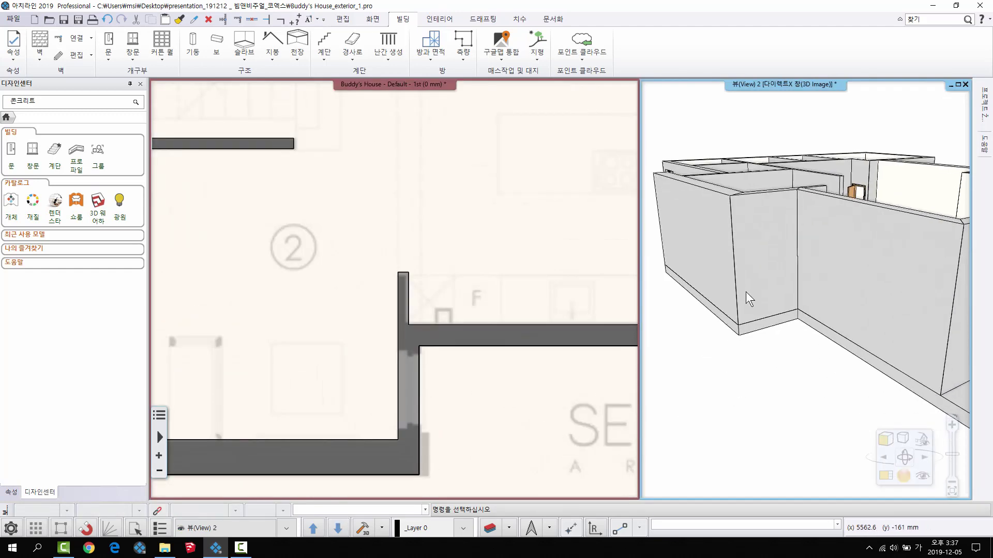
pyautogui.scroll(2, 429, 388)
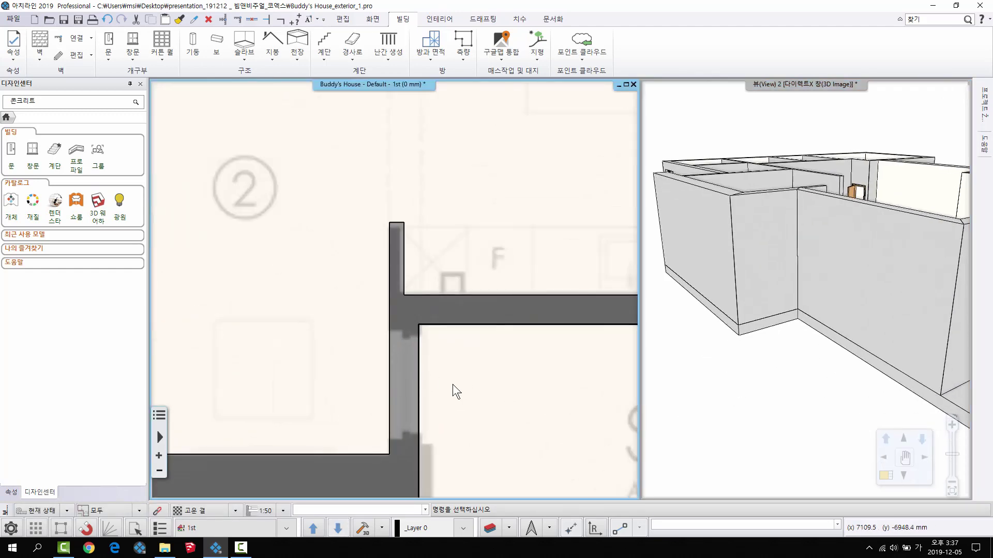
pyautogui.click(135, 57)
pyautogui.rightClick(133, 42)
pyautogui.press('Escape')
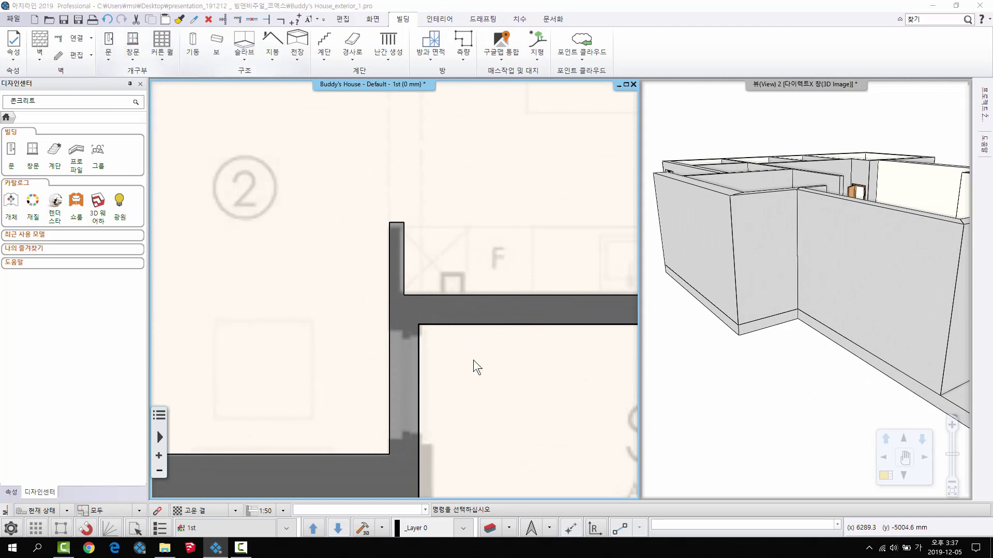
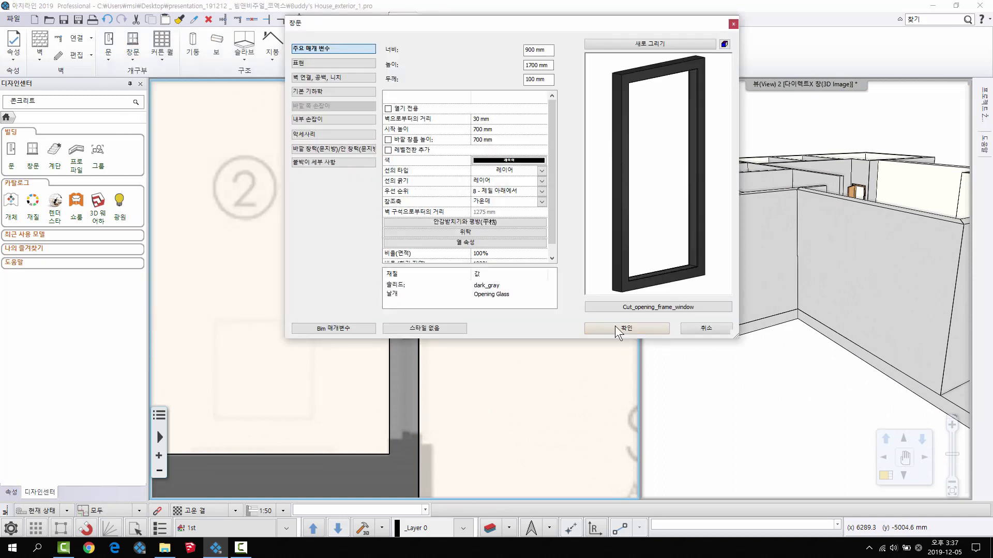
pyautogui.press('Return')
# Place a window in the short wall at room 2's lower-right corner, about 200 mm from the inner corner, and select it.
pyautogui.click(128, 63)
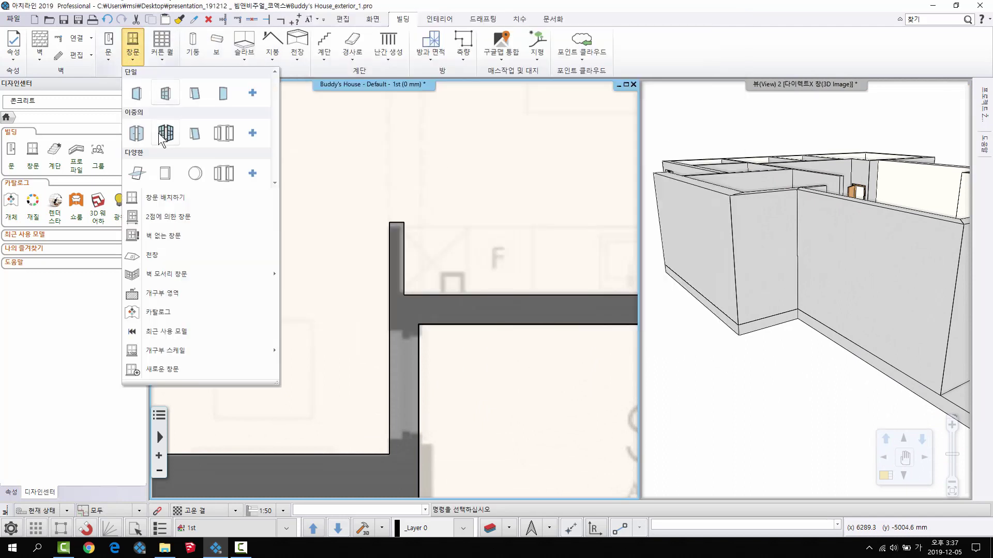
pyautogui.click(157, 197)
pyautogui.scroll(2, 402, 381)
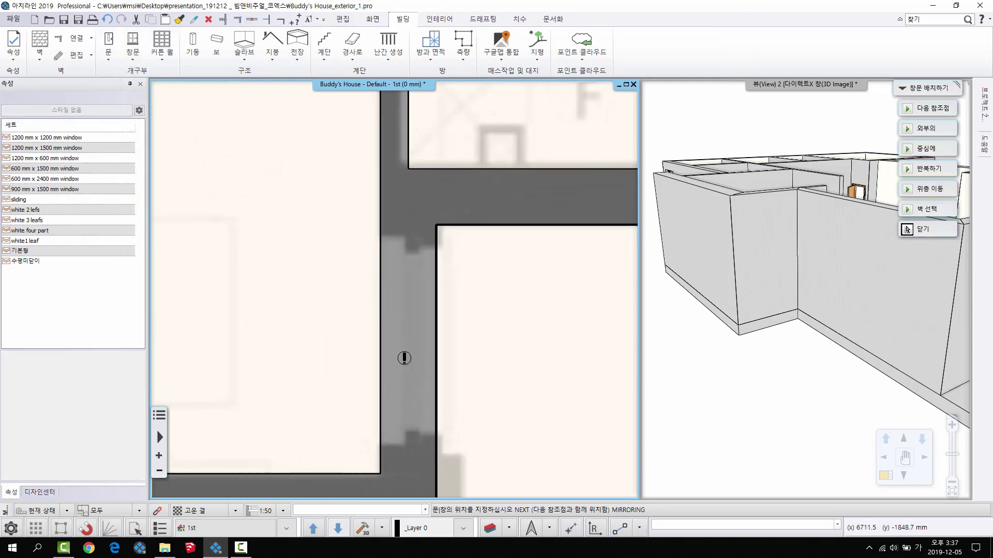
pyautogui.click(381, 353)
pyautogui.click(402, 346)
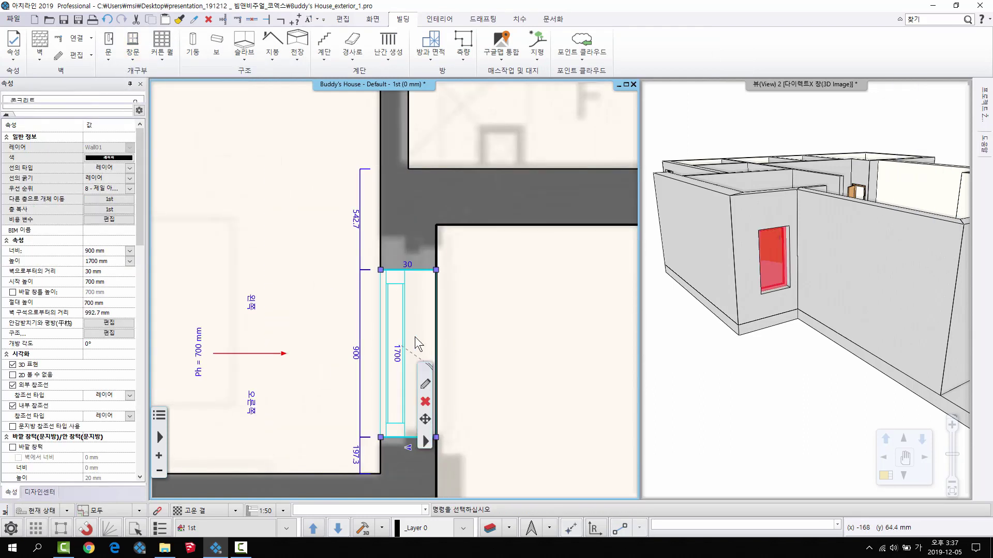
# Set the new window's width to 1100 mm and its height to 2950 mm.
pyautogui.scroll(2, 367, 303)
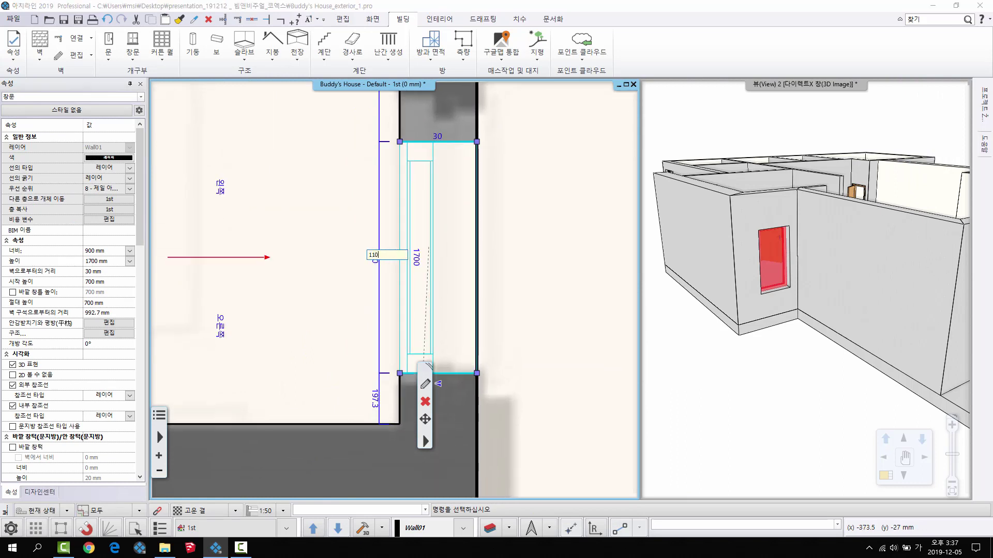
pyautogui.press('Return')
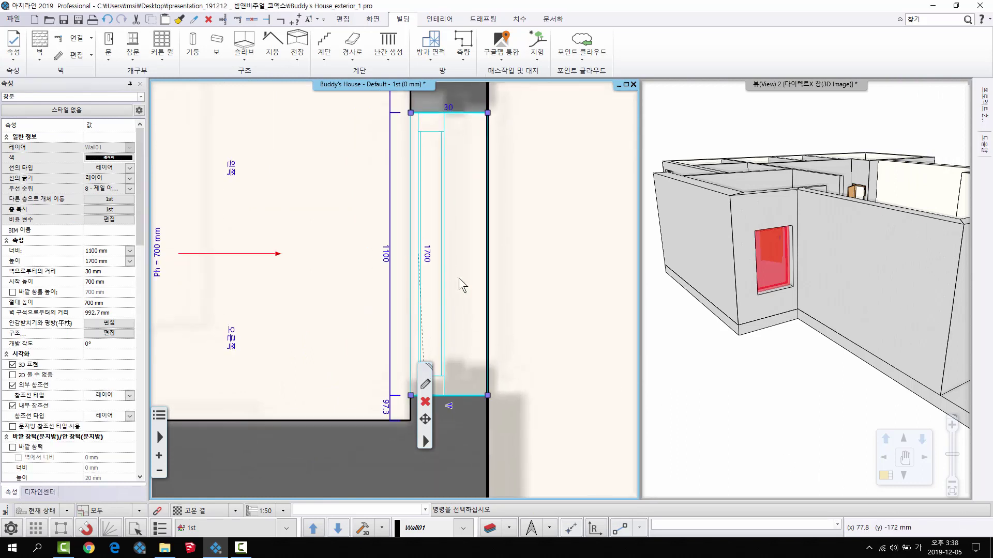
pyautogui.click(429, 252)
pyautogui.press('Return')
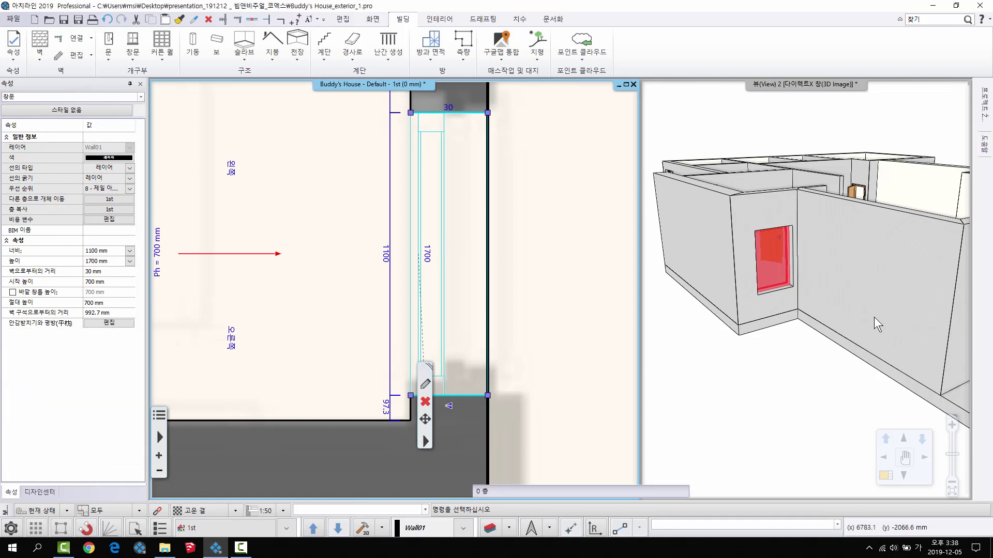
# Set the sill height of the window in room 2's lower-right short wall to 0 mm.
pyautogui.scroll(-2, 496, 362)
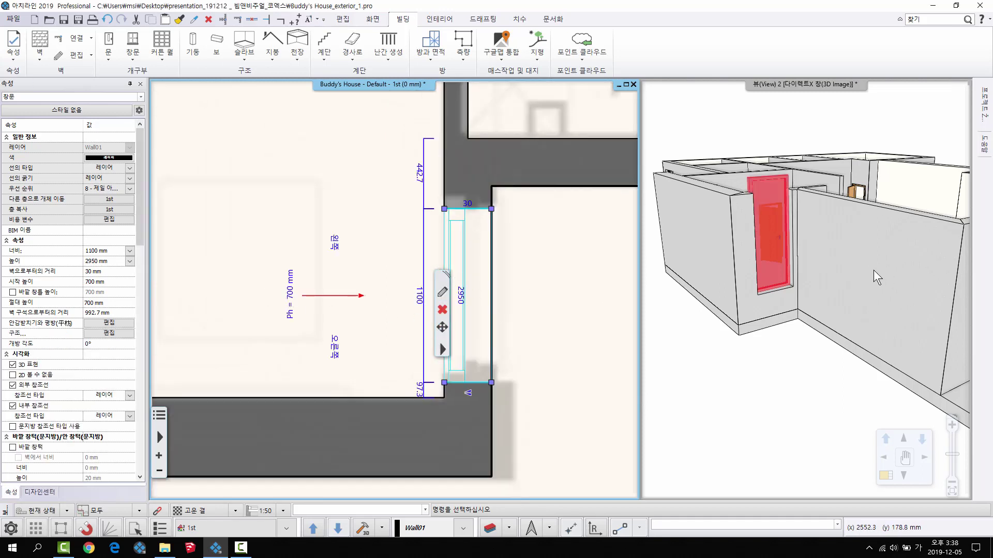
pyautogui.click(284, 292)
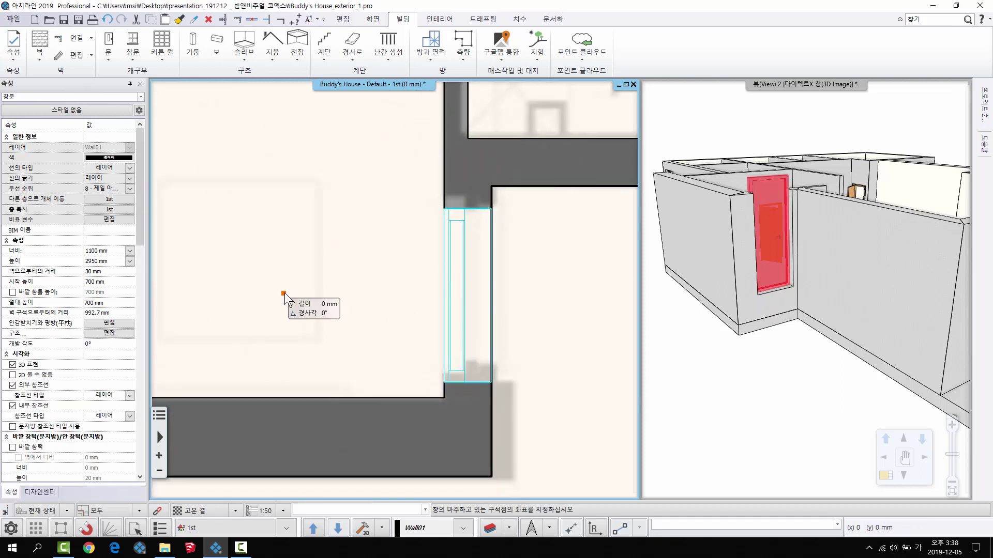
pyautogui.press('Escape')
pyautogui.click(448, 309)
pyautogui.click(293, 293)
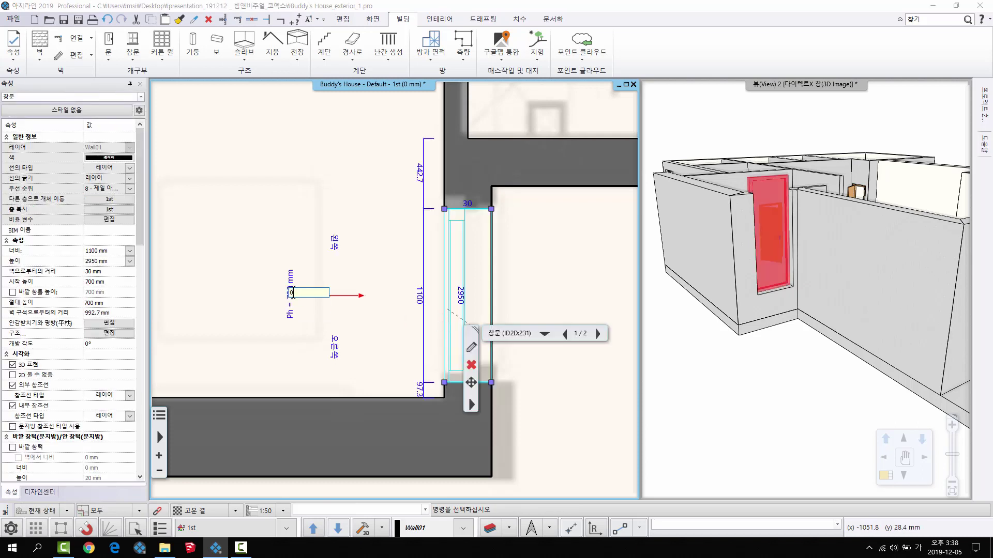
pyautogui.write('0')
pyautogui.press('Return')
# Set that window's distance from the inner wall corner to 100 mm and inspect it in the 3D view.
pyautogui.click(423, 389)
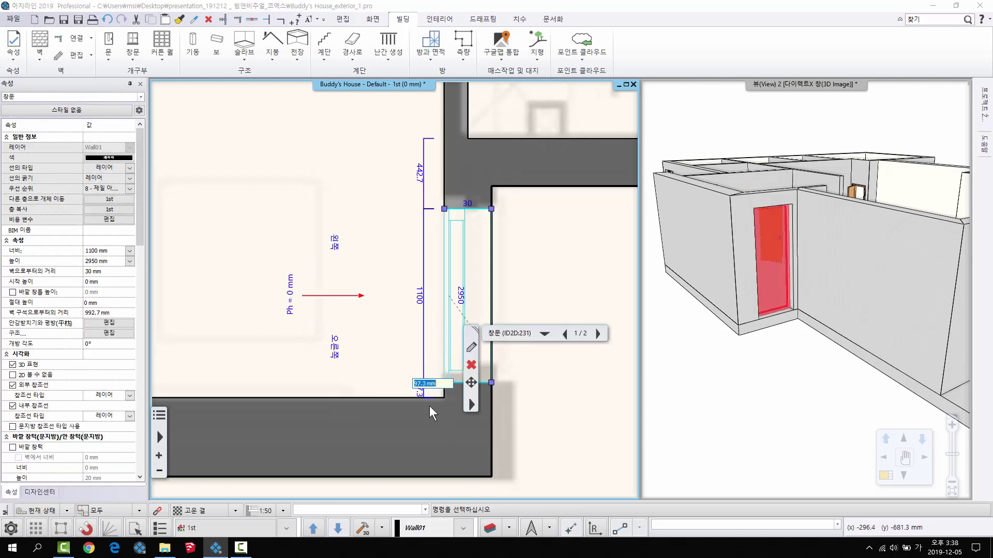
pyautogui.press('Return')
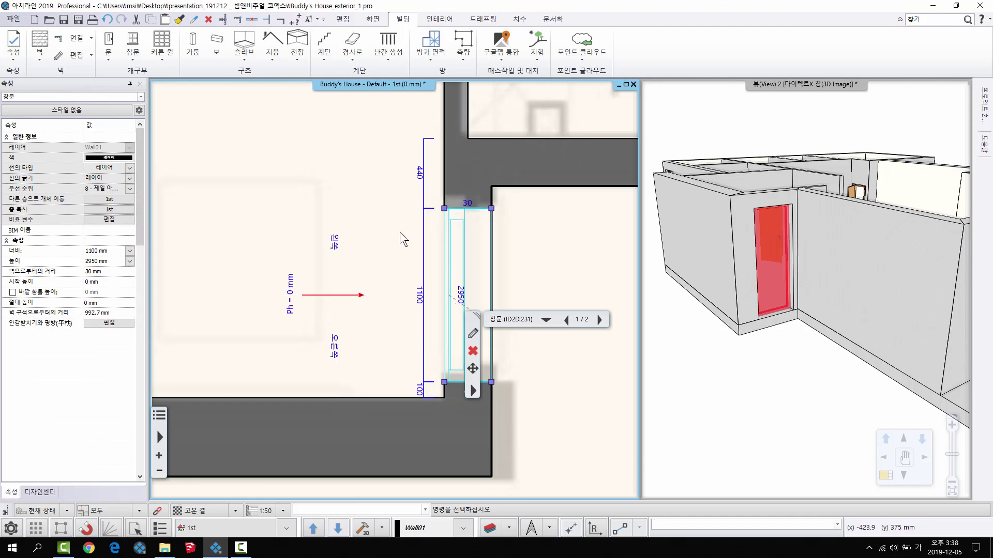
pyautogui.moveTo(813, 294); pyautogui.dragTo(752, 333)
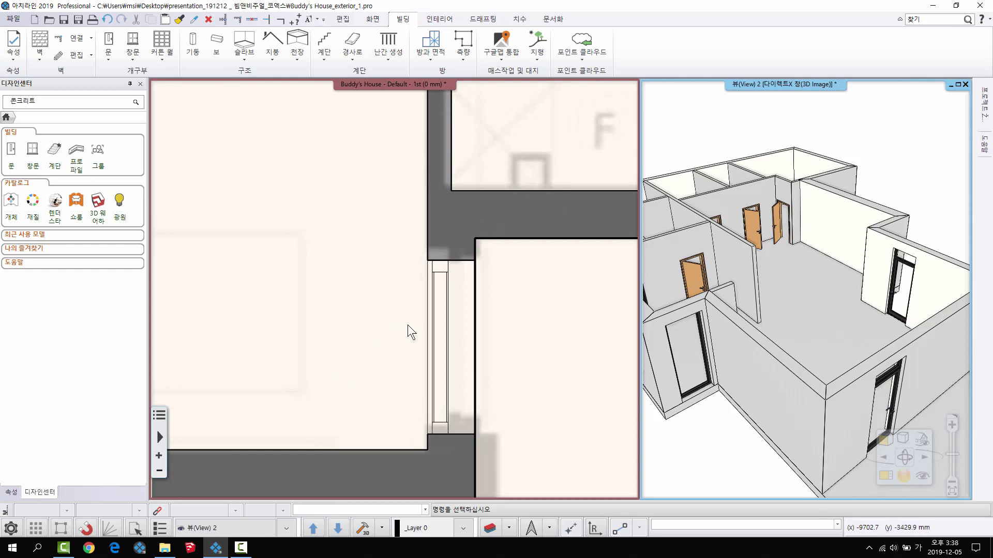
# Create a similar window from the full-height one in the opposite short wall, near the exterior door.
pyautogui.click(440, 331)
pyautogui.rightClick(448, 312)
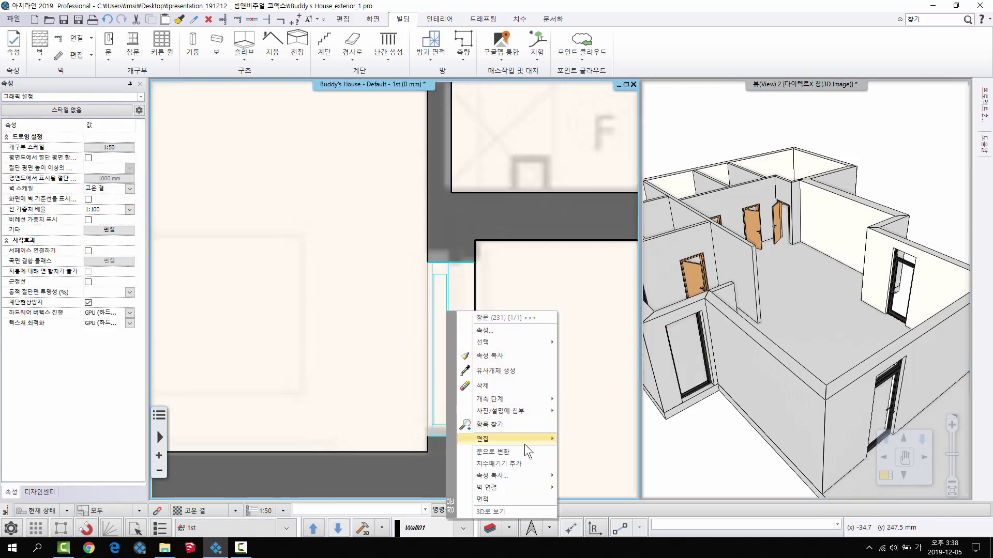
pyautogui.click(496, 370)
pyautogui.scroll(-3, 477, 270)
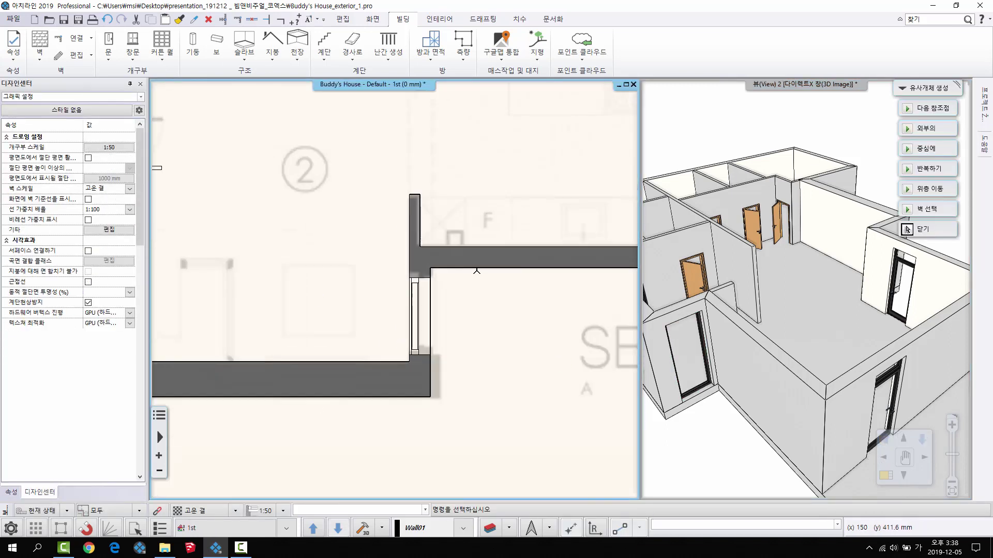
pyautogui.moveTo(420, 95); pyautogui.dragTo(448, 459, button='middle')
pyautogui.scroll(2, 478, 168)
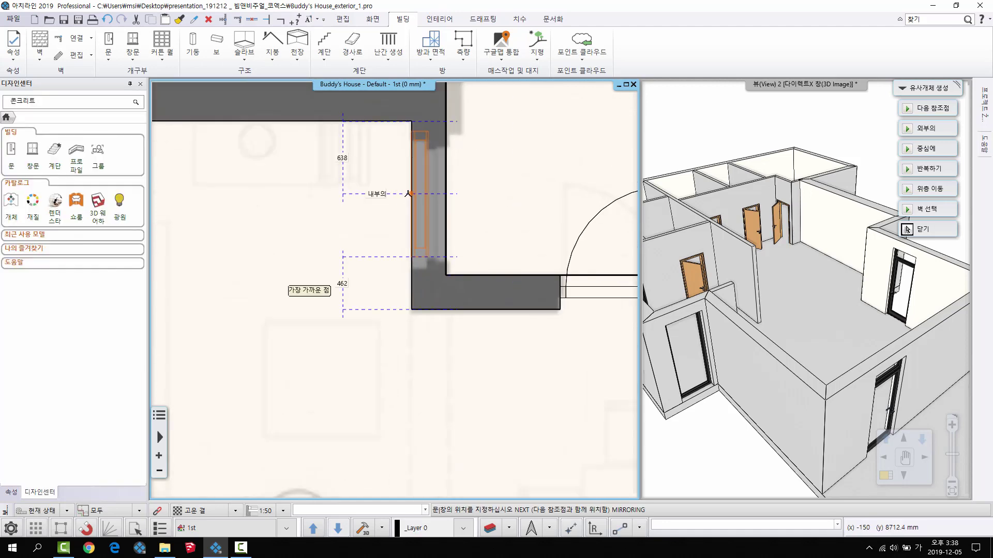
pyautogui.click(407, 195)
pyautogui.press('Escape')
# Set the copied window's distance from the upper inner wall corner to 100 mm.
pyautogui.moveTo(869, 269); pyautogui.dragTo(764, 224, button='middle')
pyautogui.scroll(8, 764, 223)
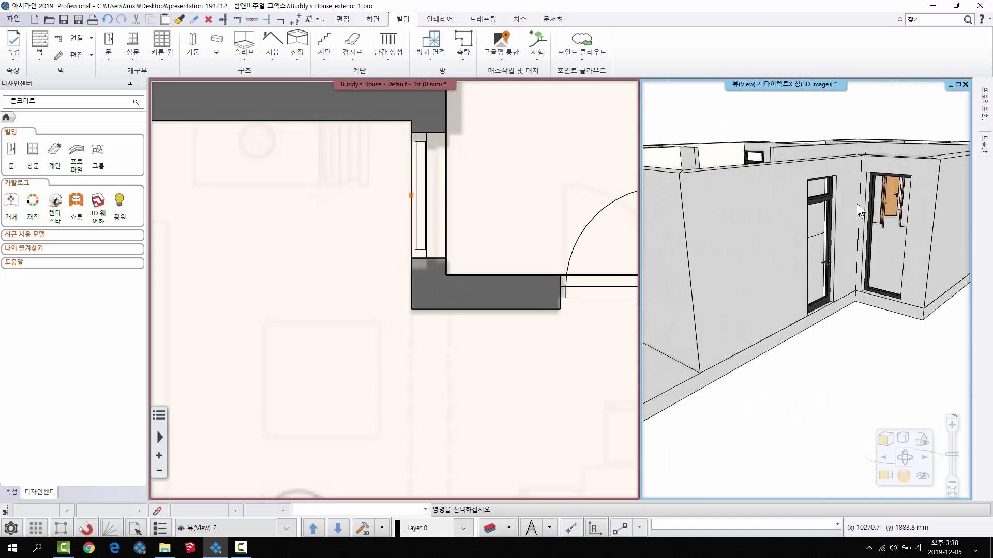
pyautogui.moveTo(760, 302); pyautogui.dragTo(828, 276, button='middle')
pyautogui.scroll(2, 448, 102)
pyautogui.moveTo(447, 102); pyautogui.dragTo(414, 199, button='middle')
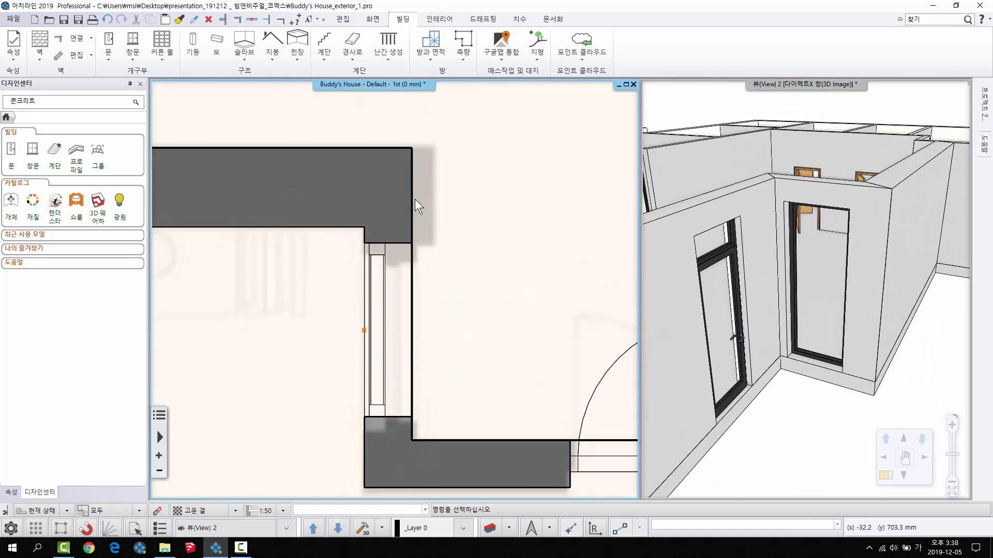
pyautogui.click(380, 325)
pyautogui.click(350, 238)
pyautogui.write('10')
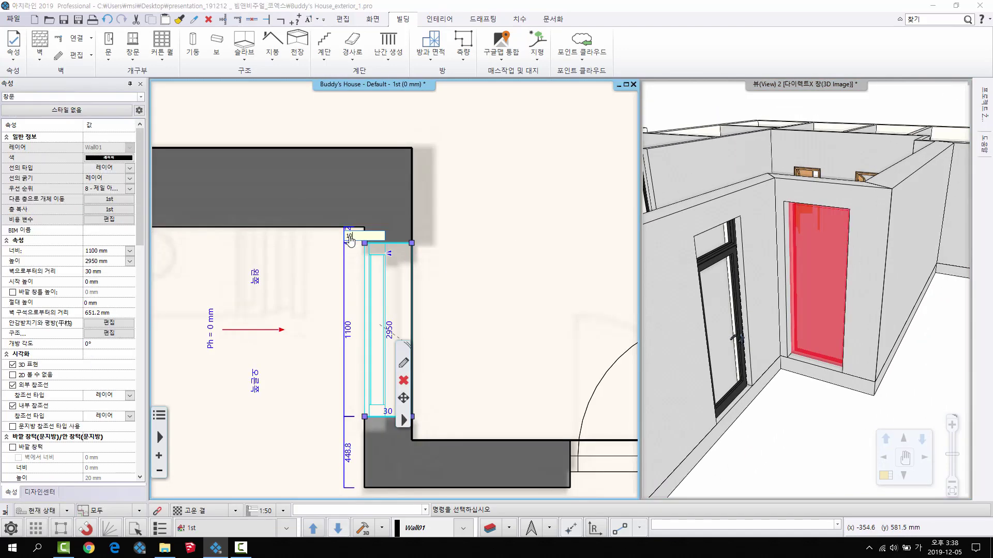
pyautogui.write('0')
pyautogui.press('Return')
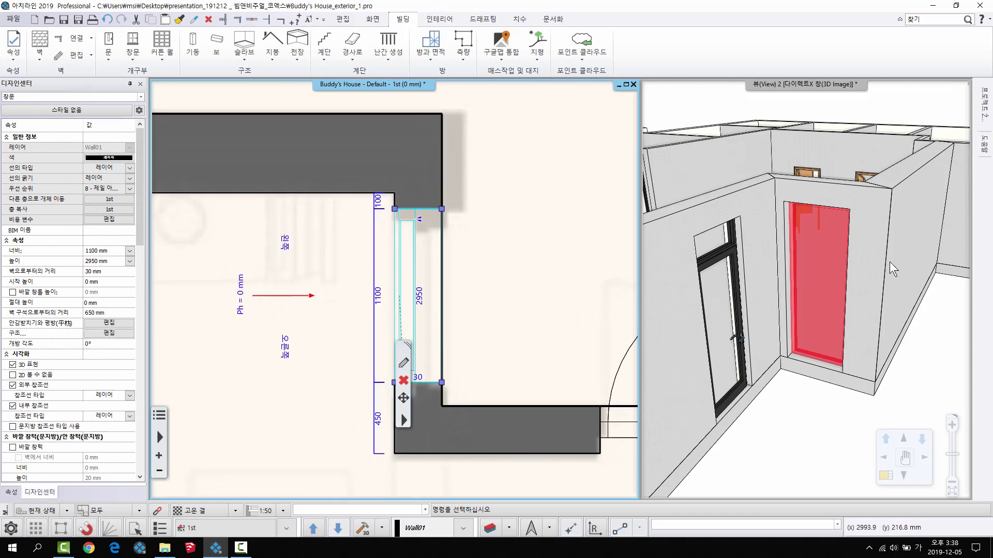
# Start a curtain wall conversion on the wall between dining room 3 and deck 9, placing its elevation layout beside the plan.
pyautogui.scroll(-5, 888, 260)
pyautogui.moveTo(744, 277); pyautogui.dragTo(672, 277, button='middle')
pyautogui.scroll(-3, 570, 295)
pyautogui.moveTo(571, 293); pyautogui.dragTo(398, 272, button='middle')
pyautogui.moveTo(595, 295); pyautogui.dragTo(451, 221, button='middle')
pyautogui.scroll(-2, 451, 221)
pyautogui.moveTo(445, 380); pyautogui.dragTo(378, 239, button='middle')
pyautogui.scroll(3, 764, 323)
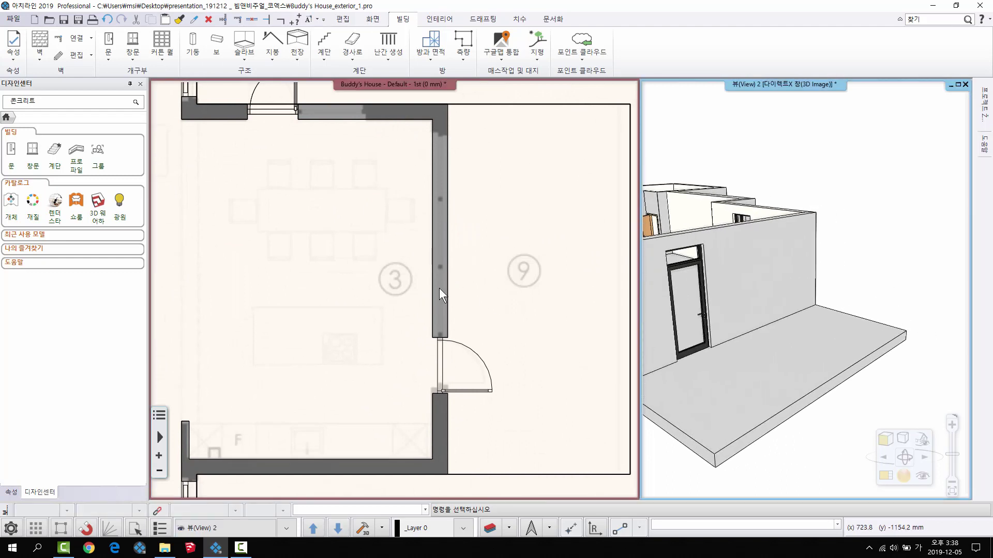
pyautogui.moveTo(439, 287); pyautogui.dragTo(282, 272, button='middle')
pyautogui.click(166, 63)
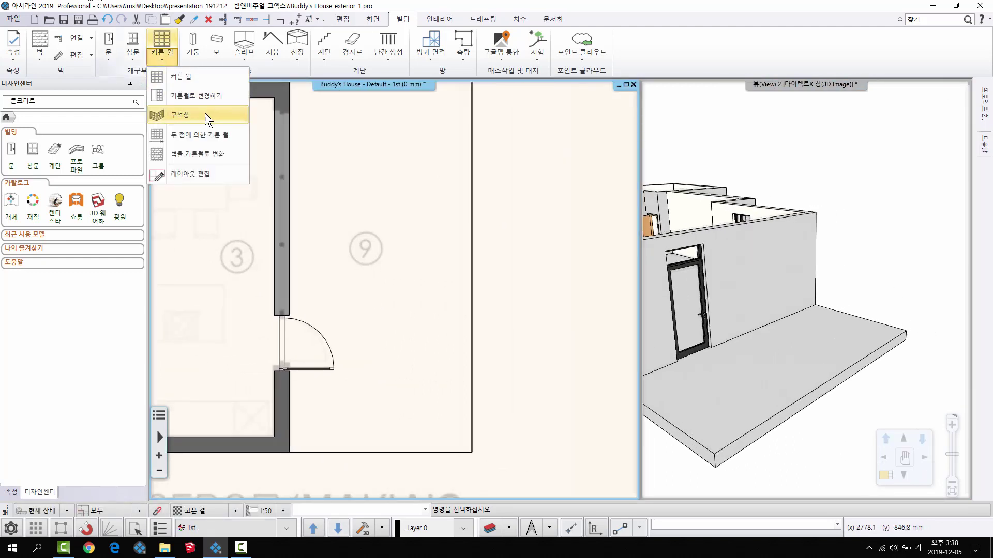
pyautogui.click(206, 95)
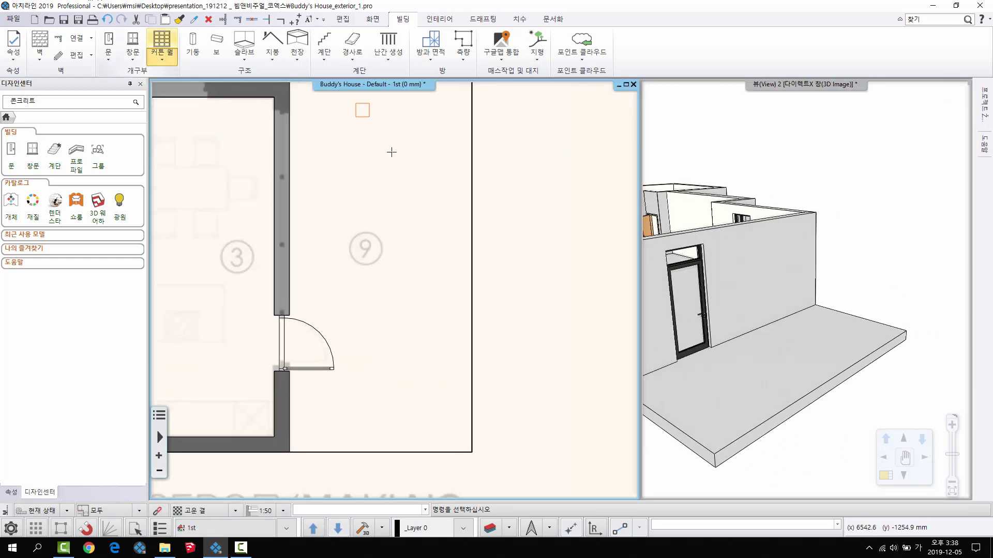
pyautogui.click(277, 295)
pyautogui.scroll(-3, 277, 296)
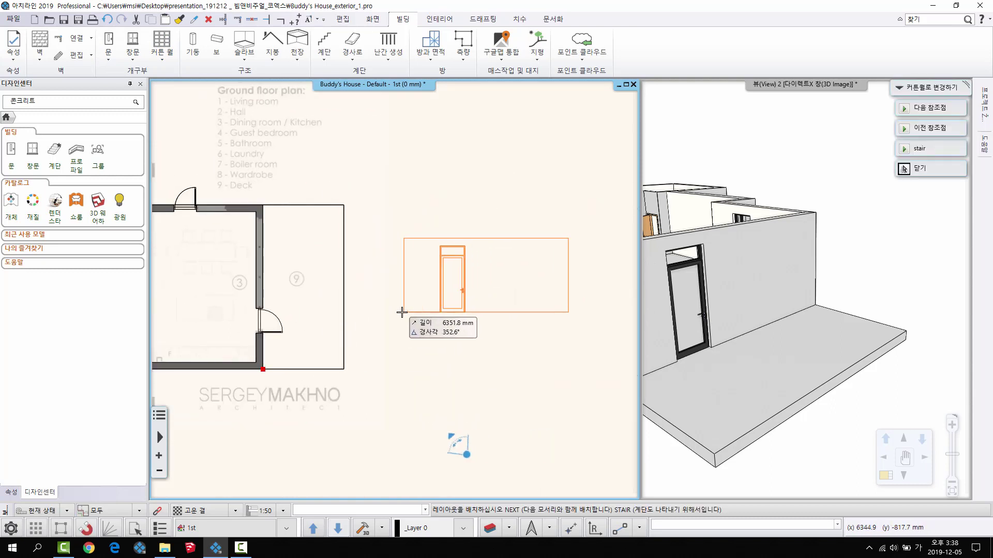
pyautogui.click(402, 312)
pyautogui.click(495, 296)
pyautogui.click(588, 321)
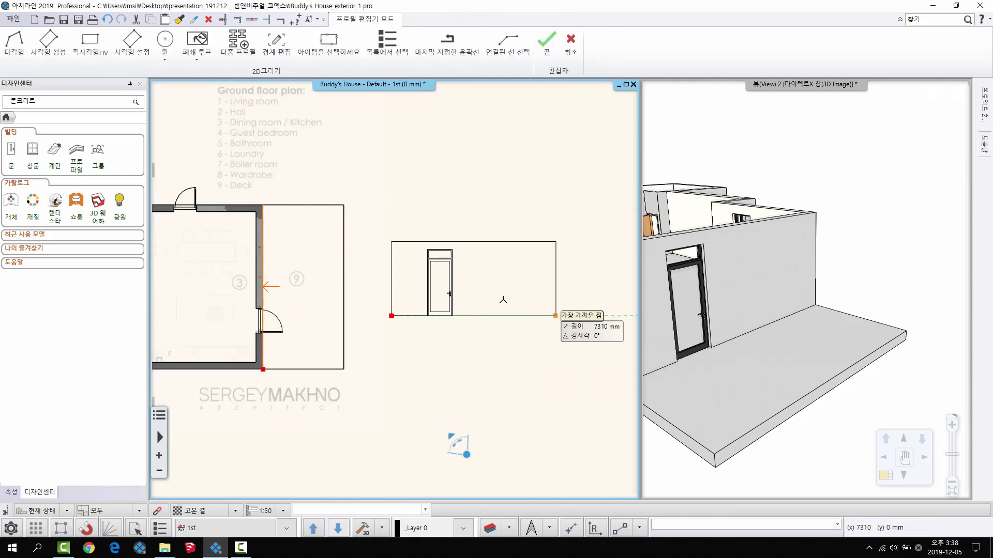
# Outline a 3800 mm wide area from the door's top corner down to the floor and create the curtain wall with default settings.
pyautogui.click(350, 271)
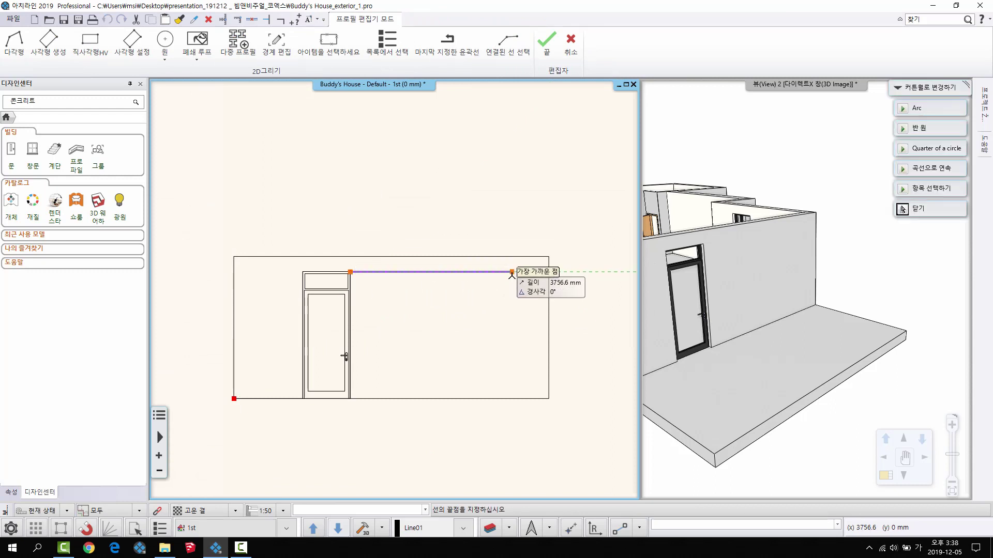
pyautogui.write('3800')
pyautogui.press('Return')
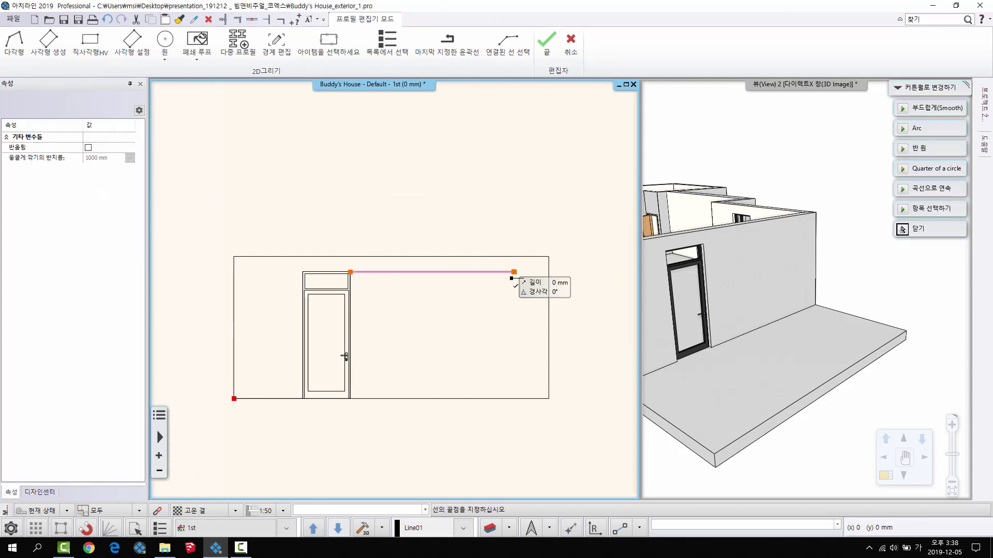
pyautogui.click(514, 399)
pyautogui.click(352, 392)
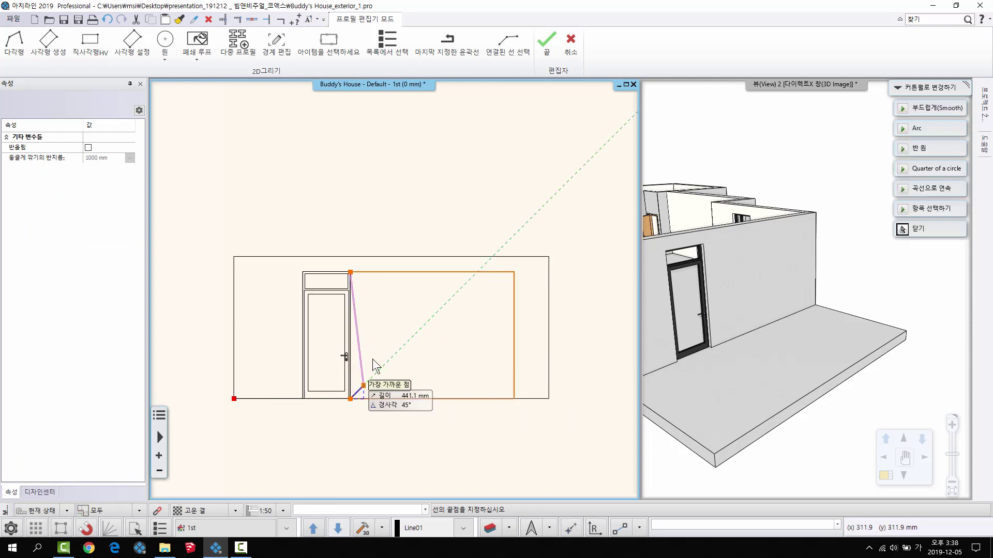
pyautogui.press('Return')
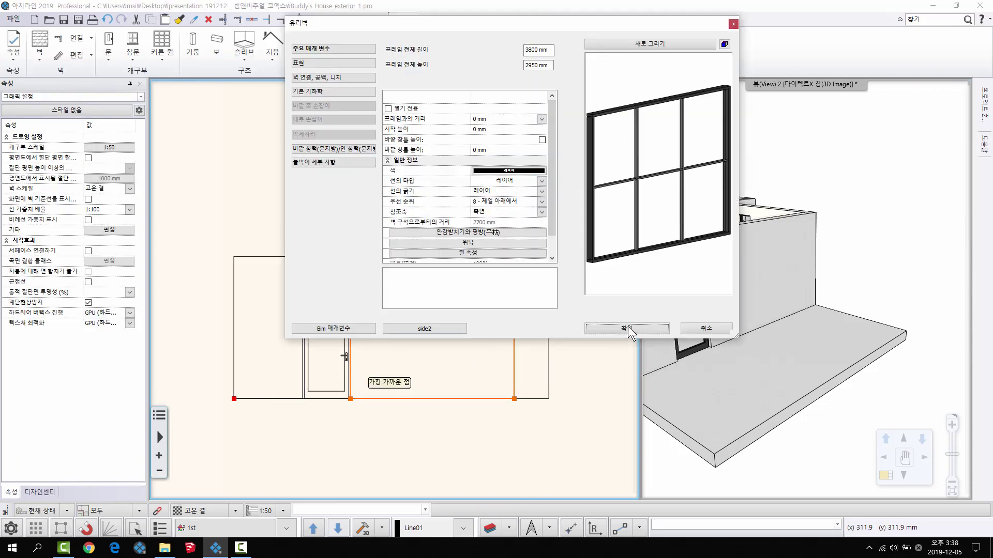
pyautogui.click(627, 328)
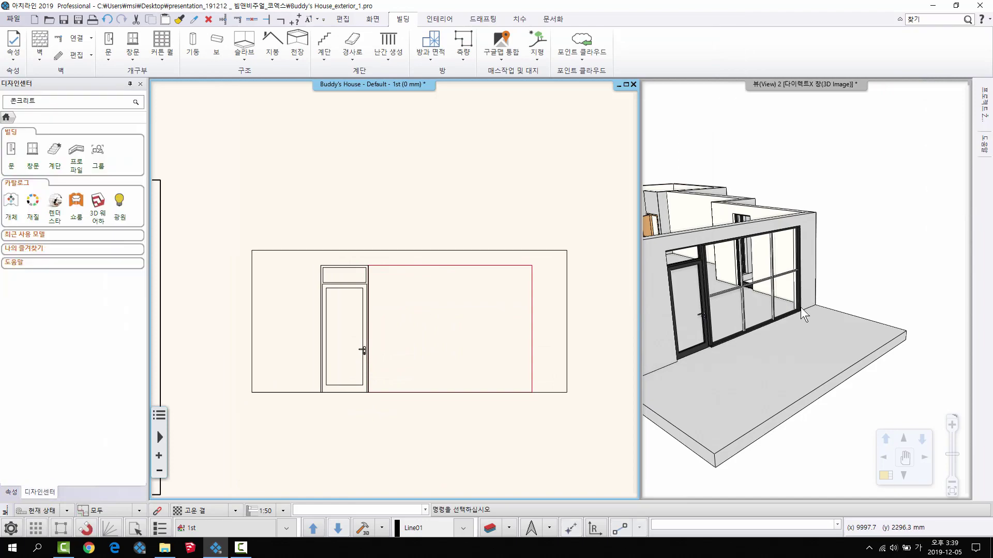
# Enlarge the 3D view and open the new curtain wall's basic geometry properties.
pyautogui.press('F3')
pyautogui.scroll(5, 568, 308)
pyautogui.moveTo(573, 305); pyautogui.dragTo(569, 388, button='middle')
pyautogui.rightClick(613, 343)
pyautogui.click(583, 50)
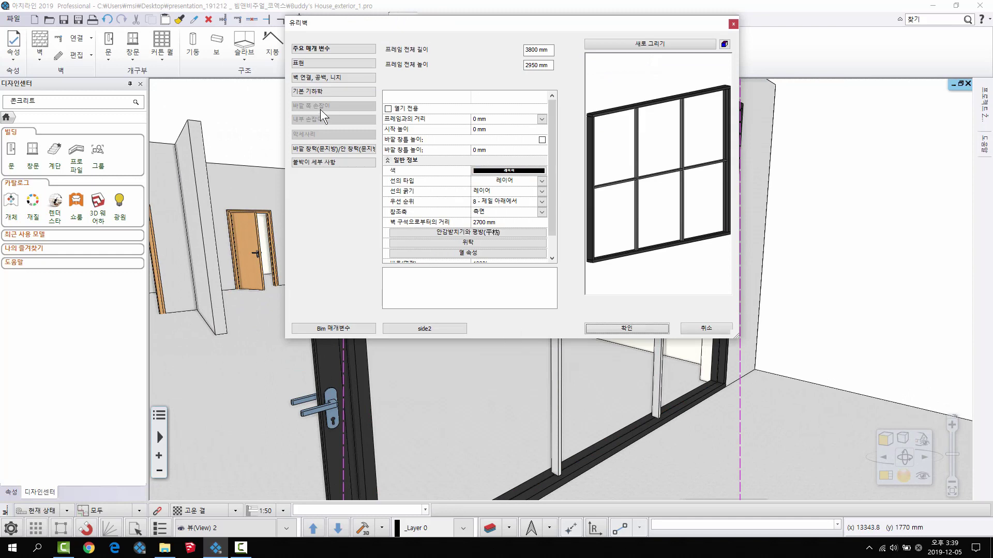
pyautogui.click(331, 92)
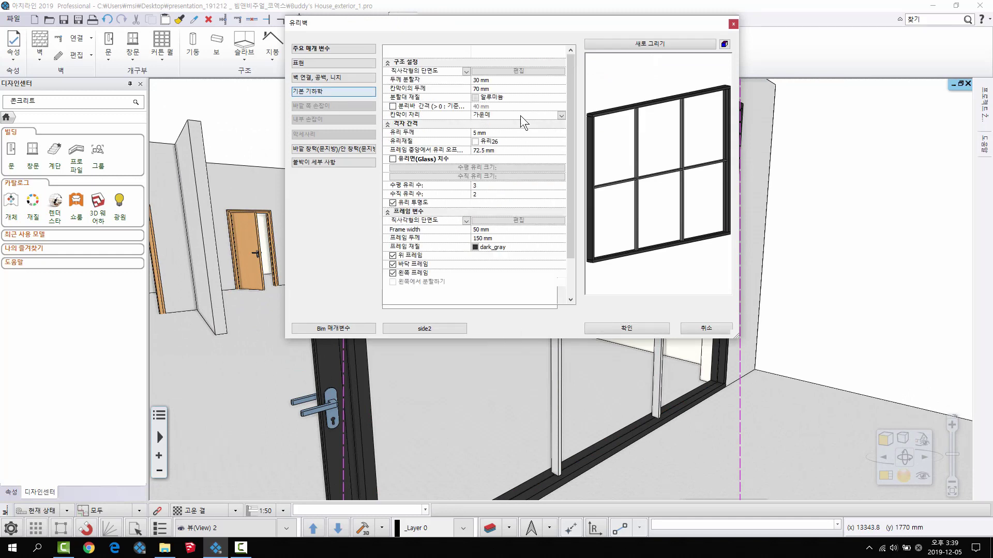
# Try a curtain wall division of 5 horizontal and 5 vertical panes and preview it.
pyautogui.click(486, 187)
pyautogui.write('5')
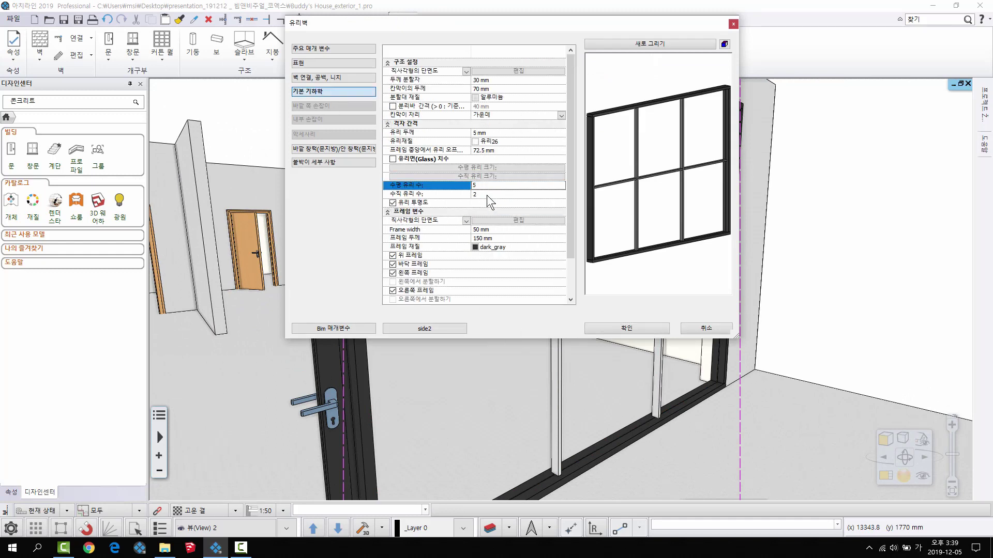
pyautogui.write('5')
pyautogui.click(641, 45)
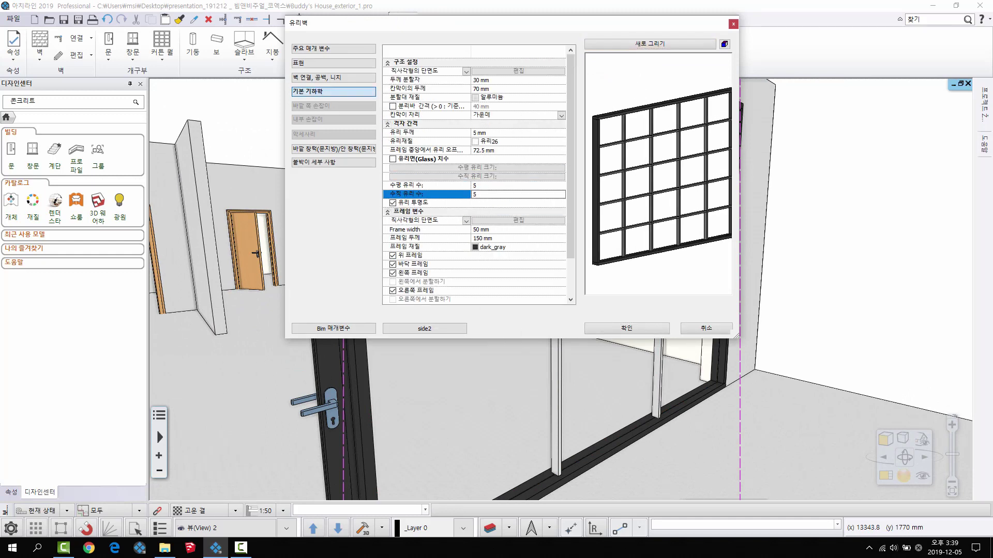
pyautogui.scroll(-2, 658, 198)
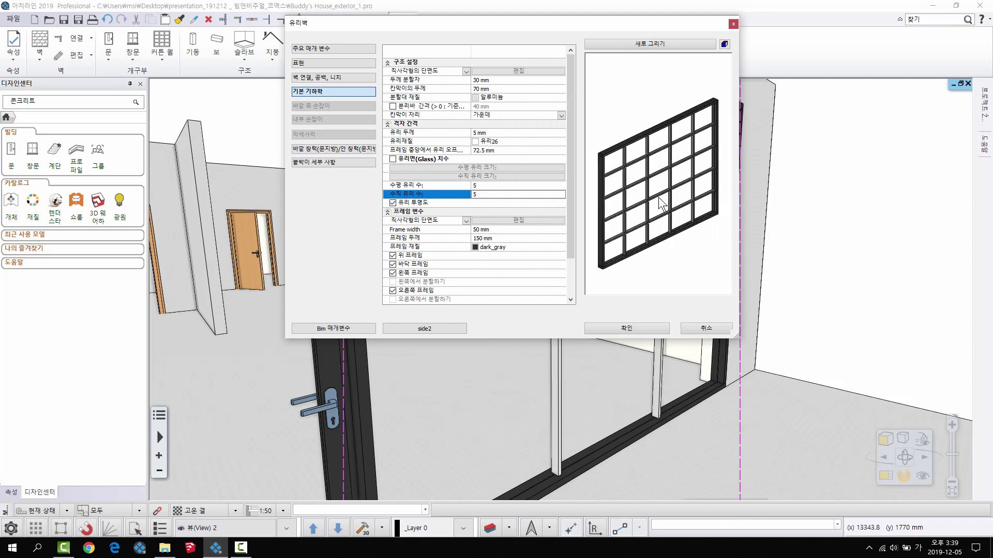
# Enable custom glass dimensions and edit the horizontal pattern, setting the first pane pitch to 1000 mm and shortening the second.
pyautogui.click(394, 159)
pyautogui.click(494, 167)
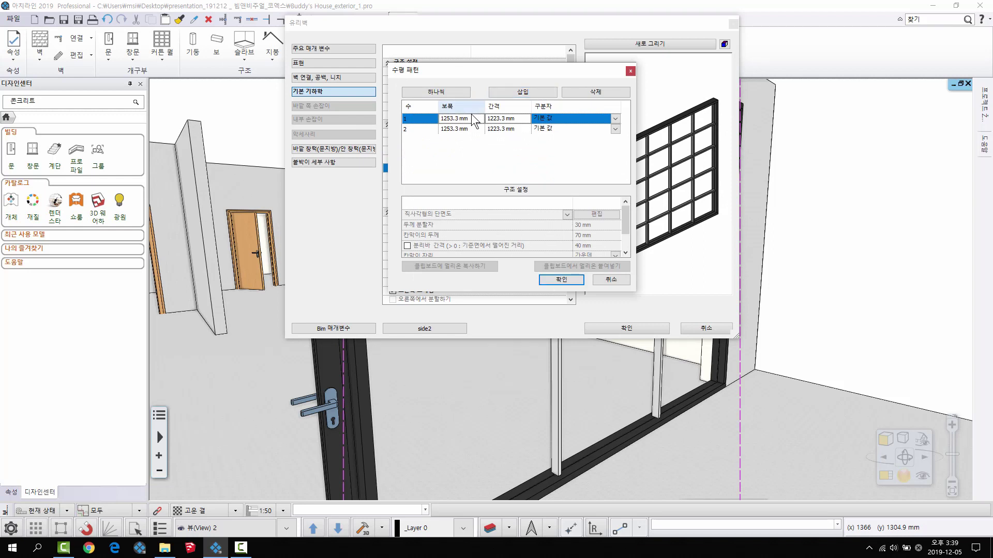
pyautogui.write('1000')
pyautogui.click(467, 129)
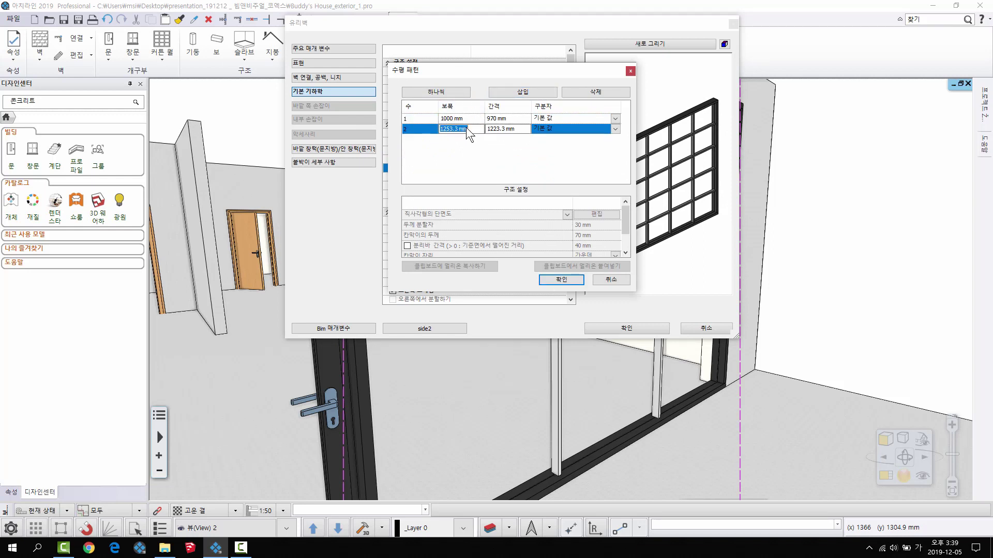
pyautogui.click(576, 280)
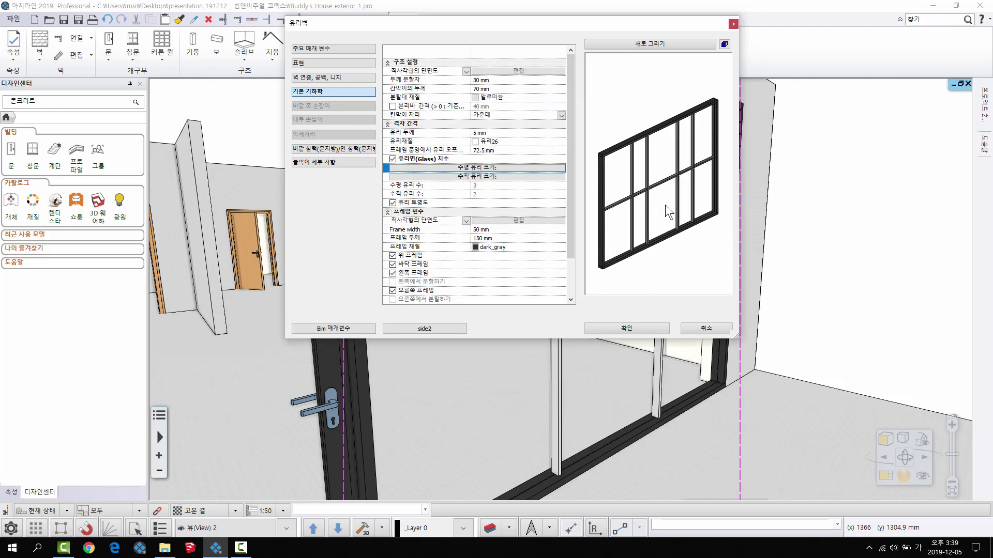
# Set the vertical glass pattern pitches to 1000 mm and 500 mm and apply the settings to the curtain wall.
pyautogui.click(490, 177)
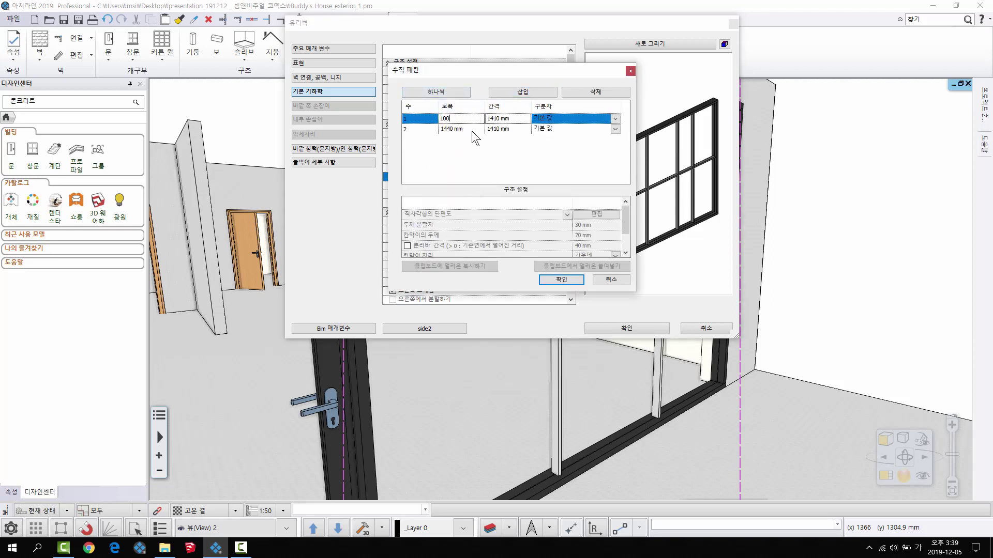
pyautogui.click(452, 129)
pyautogui.write('50')
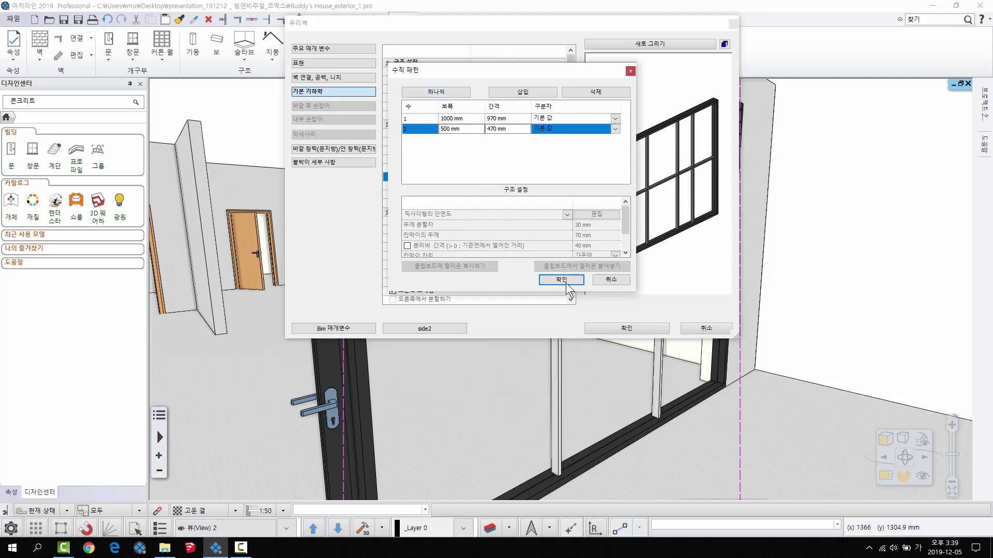
pyautogui.click(563, 281)
pyautogui.moveTo(705, 274); pyautogui.dragTo(641, 238)
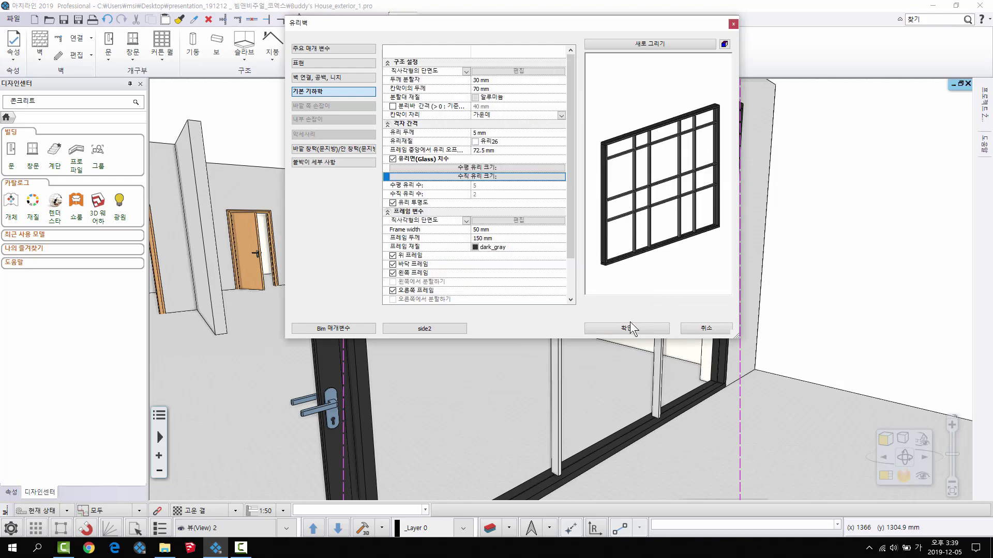
pyautogui.click(624, 326)
pyautogui.moveTo(532, 288); pyautogui.dragTo(569, 310, button='middle')
pyautogui.scroll(-4, 612, 295)
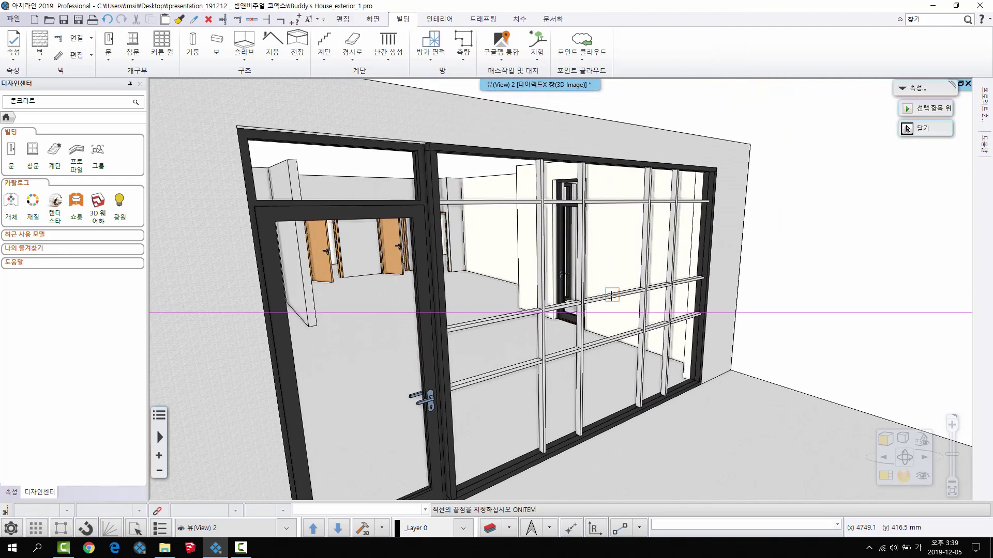
# Restore the side-by-side plan and 3D views and place the glass curtain wall's layout elevation in the plan for editing.
pyautogui.press('Escape')
pyautogui.scroll(-3, 611, 295)
pyautogui.click(961, 83)
pyautogui.moveTo(515, 272); pyautogui.dragTo(522, 281, button='middle')
pyautogui.scroll(-3, 522, 282)
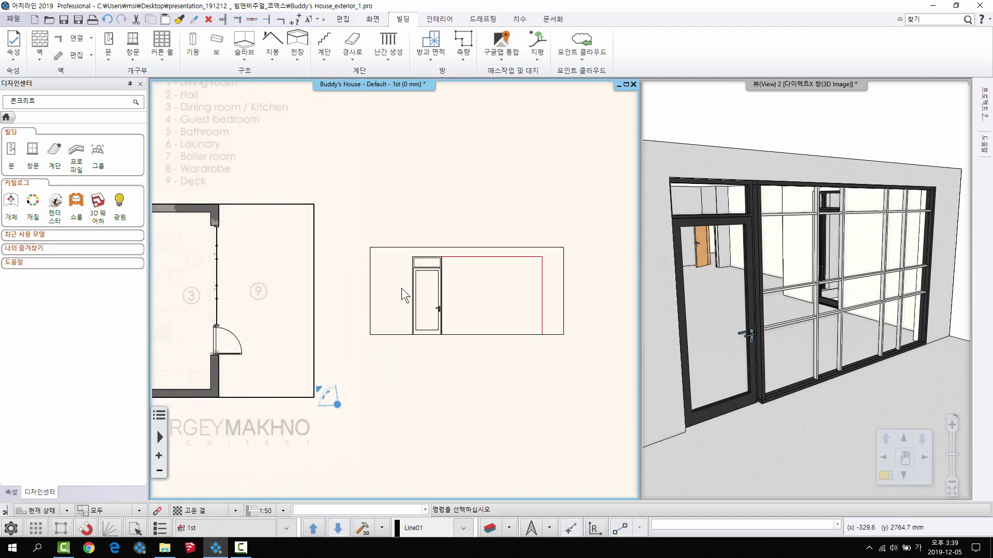
pyautogui.scroll(3, 207, 285)
pyautogui.moveTo(234, 233); pyautogui.dragTo(291, 248, button='middle')
pyautogui.rightClick(291, 248)
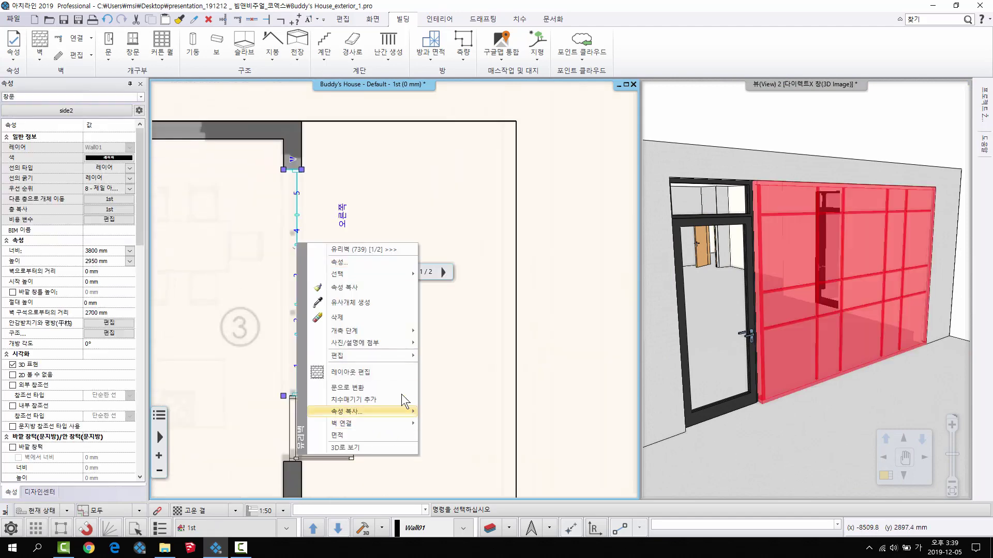
pyautogui.click(385, 373)
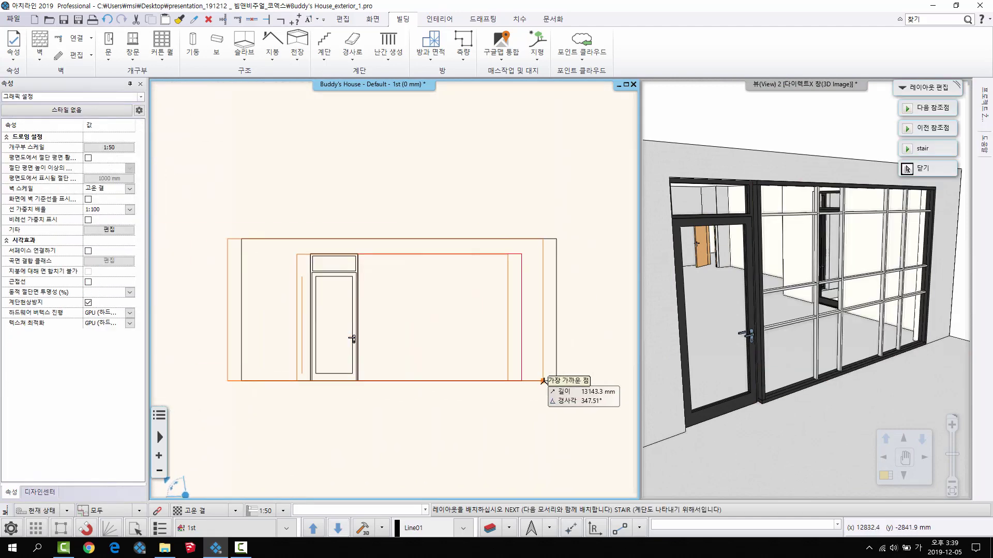
pyautogui.click(544, 381)
# Delete the curtain wall's middle horizontal mullion and move the upper one to line up with the door's transom.
pyautogui.scroll(5, 417, 287)
pyautogui.rightClick(332, 330)
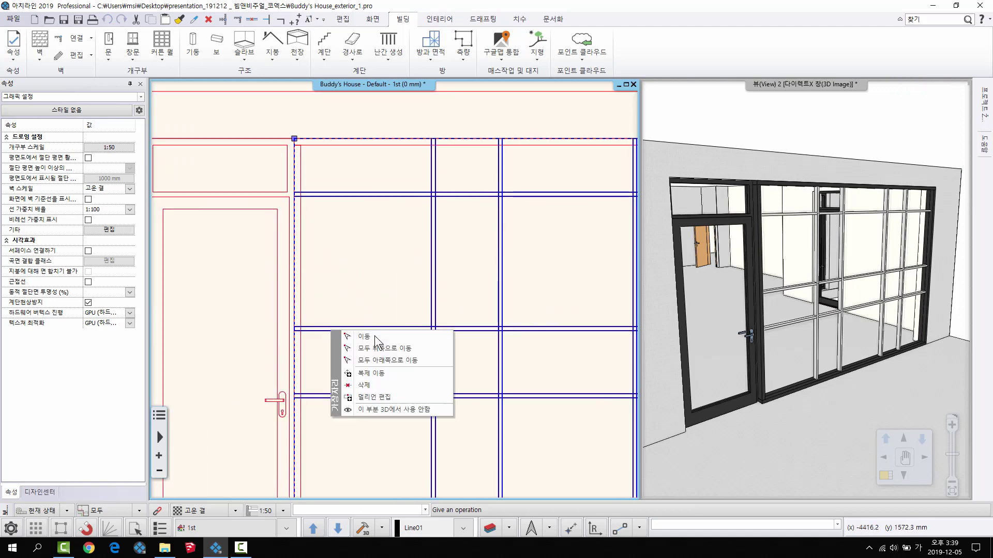
pyautogui.click(385, 386)
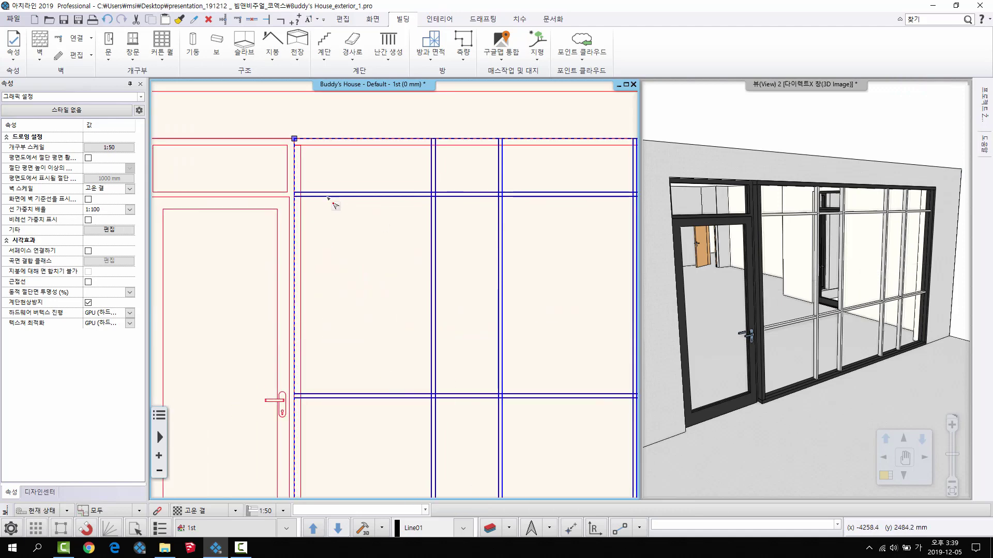
pyautogui.scroll(2, 355, 255)
pyautogui.rightClick(330, 245)
pyautogui.click(341, 254)
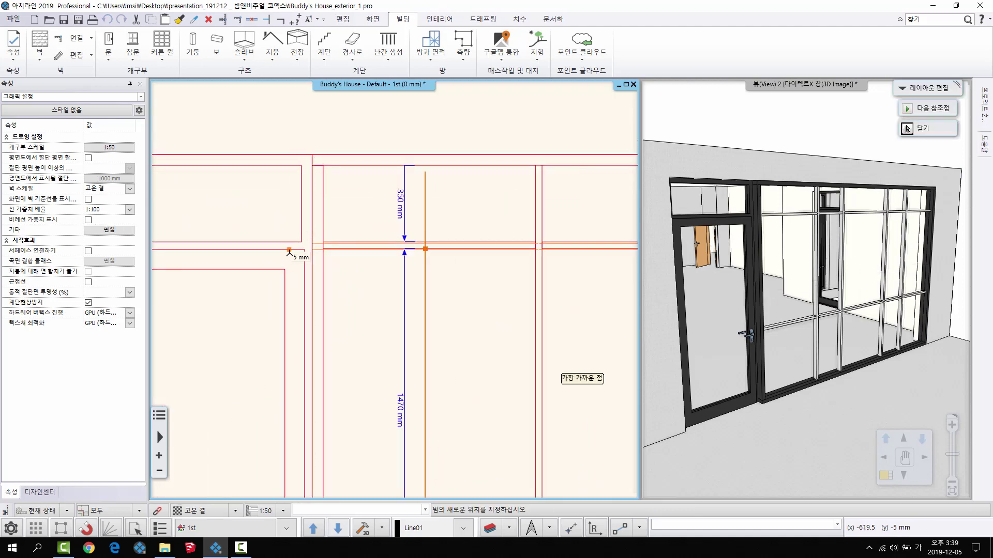
pyautogui.click(290, 252)
# Duplicate the lower horizontal mullion midway up the central panes and delete the copy.
pyautogui.scroll(-3, 395, 324)
pyautogui.rightClick(381, 429)
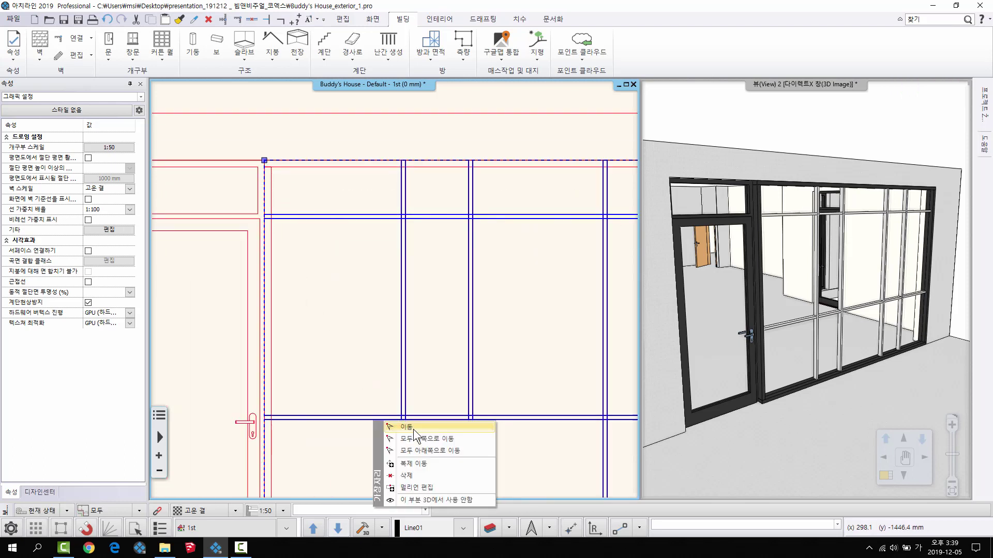
pyautogui.click(413, 465)
pyautogui.click(349, 322)
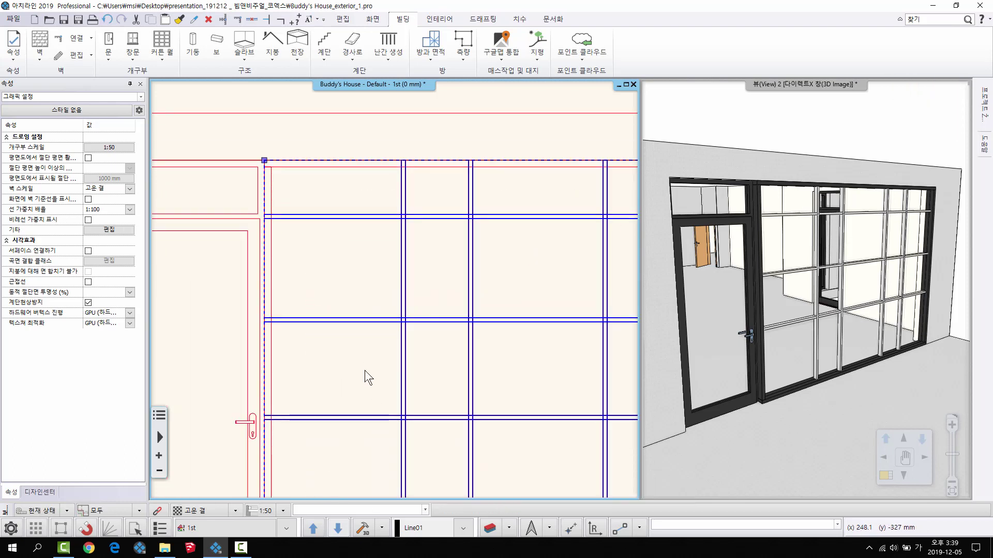
pyautogui.scroll(-3, 383, 357)
pyautogui.scroll(2, 433, 300)
pyautogui.moveTo(431, 289); pyautogui.dragTo(427, 292, button='middle')
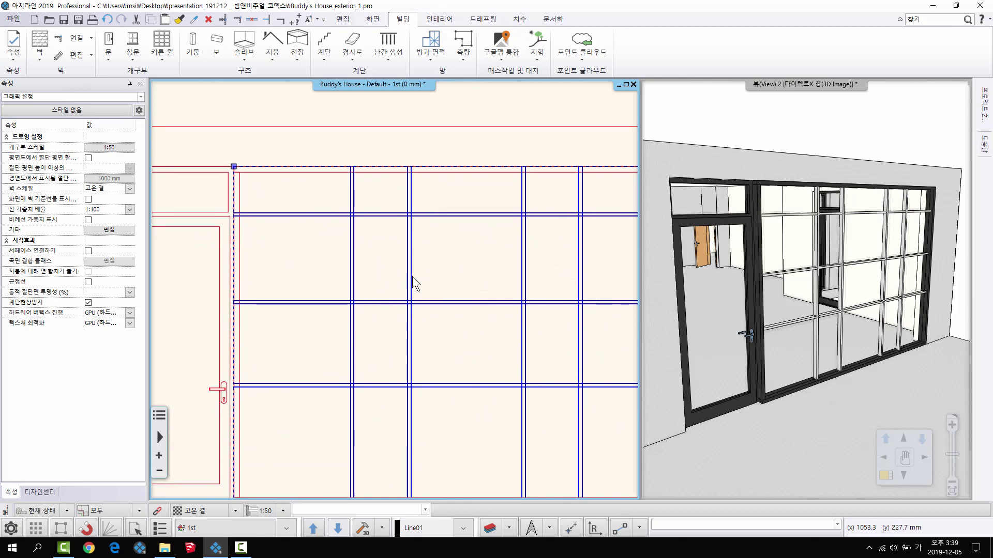
pyautogui.rightClick(437, 309)
pyautogui.click(474, 353)
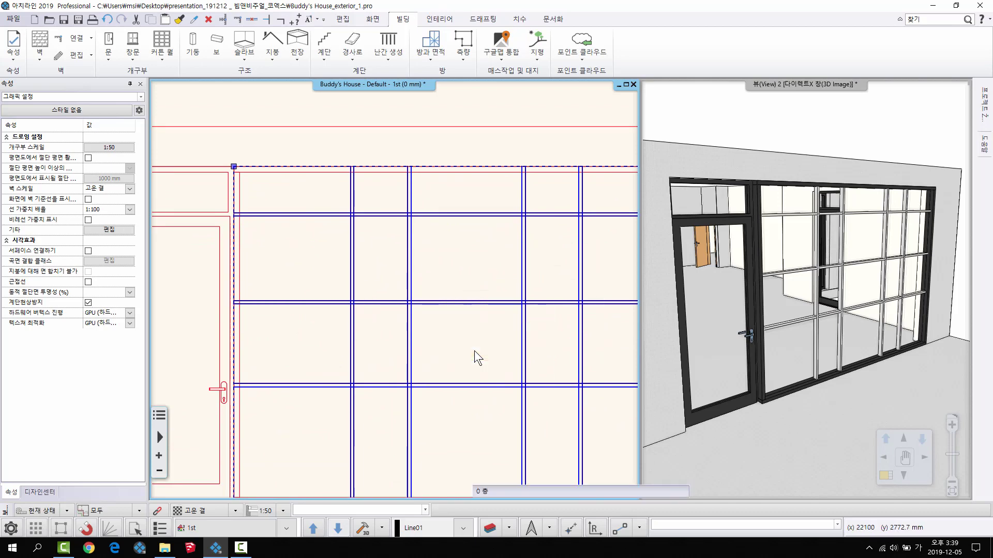
# Exclude from 3D the second and third vertical mullions' segments between the two horizontal mullions.
pyautogui.rightClick(418, 281)
pyautogui.click(454, 353)
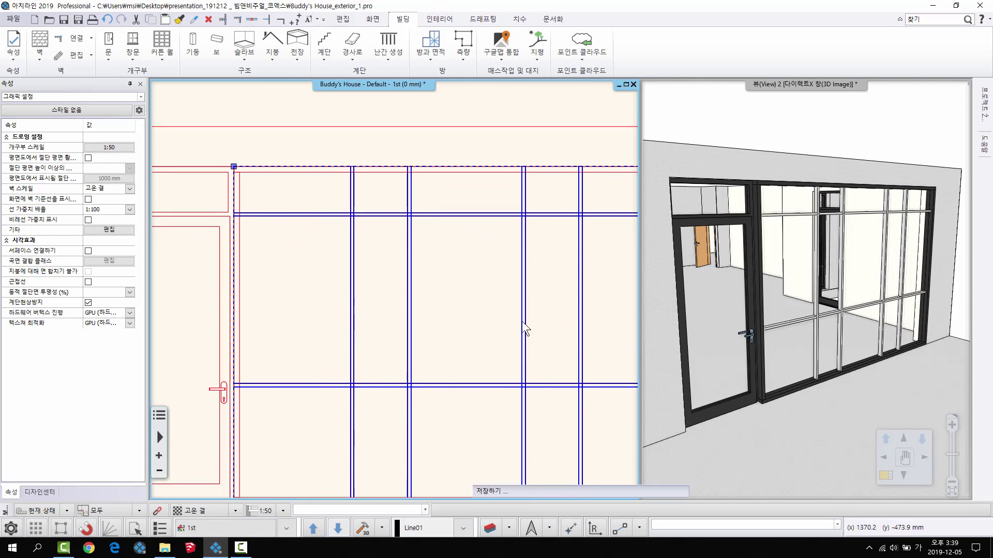
pyautogui.moveTo(526, 337); pyautogui.dragTo(451, 329, button='middle')
pyautogui.rightClick(448, 323)
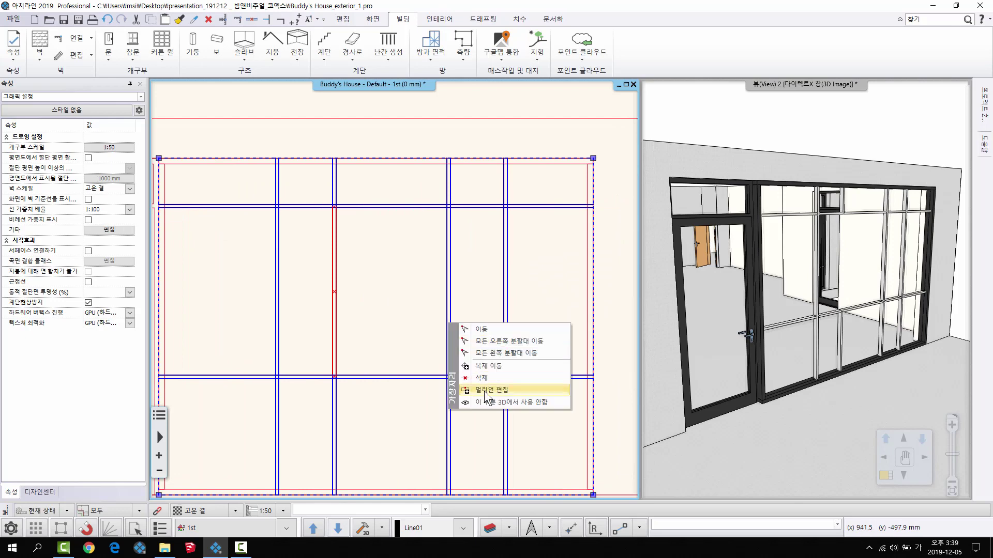
pyautogui.click(491, 402)
# Edit the lower horizontal mullion to use a profile section and choose the circle (원) profile from the Default library.
pyautogui.moveTo(379, 349); pyautogui.dragTo(411, 364, button='middle')
pyautogui.rightClick(412, 396)
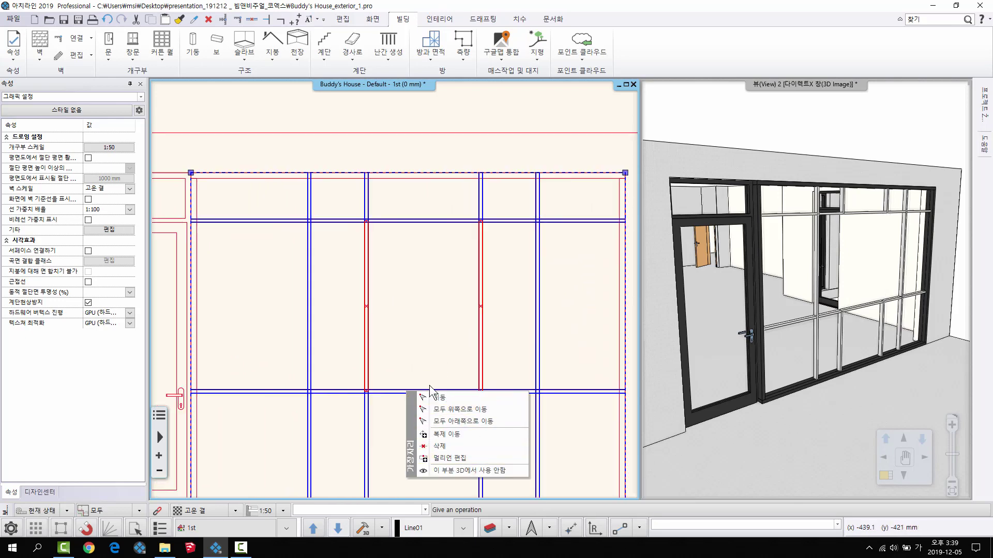
pyautogui.click(449, 458)
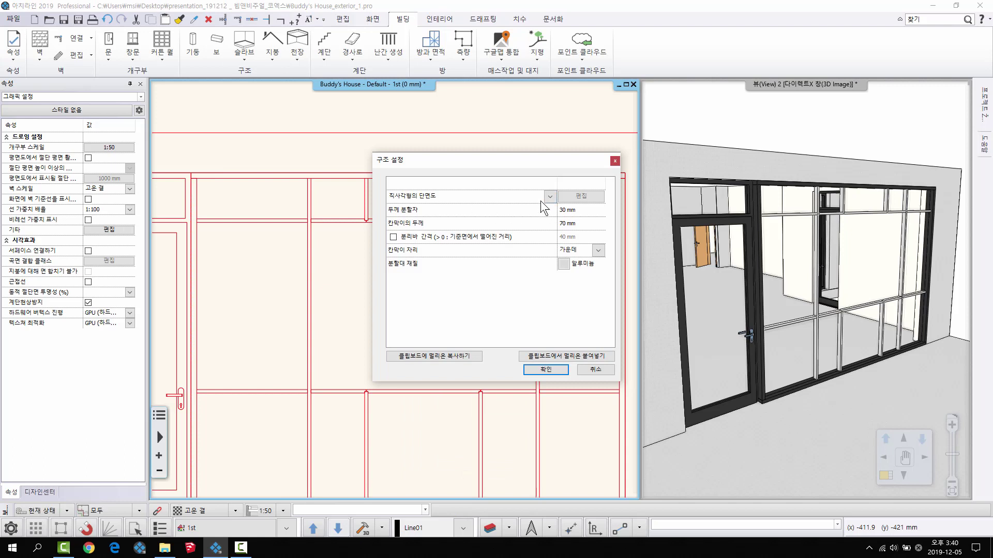
pyautogui.click(541, 199)
pyautogui.click(443, 215)
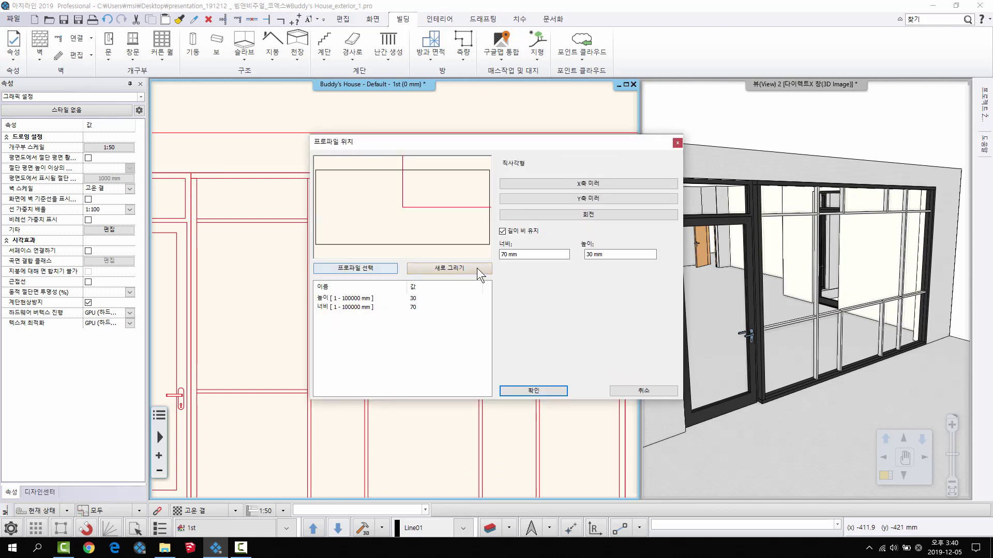
pyautogui.click(373, 268)
pyautogui.click(490, 197)
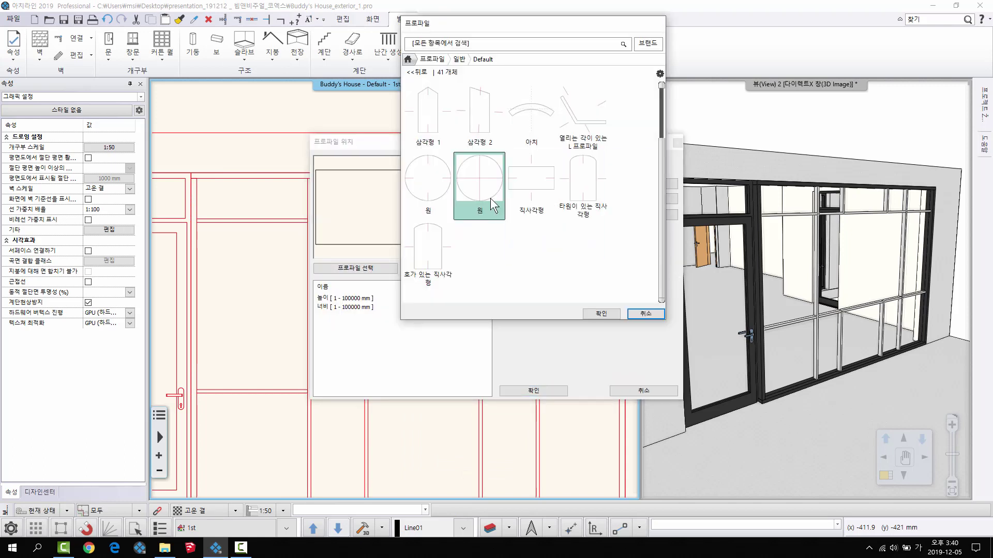
pyautogui.click(604, 313)
# Set the circular mullion profile's width to 80 mm with the aspect ratio kept, and accept the profile.
pyautogui.moveTo(553, 254); pyautogui.dragTo(470, 253)
pyautogui.write('8')
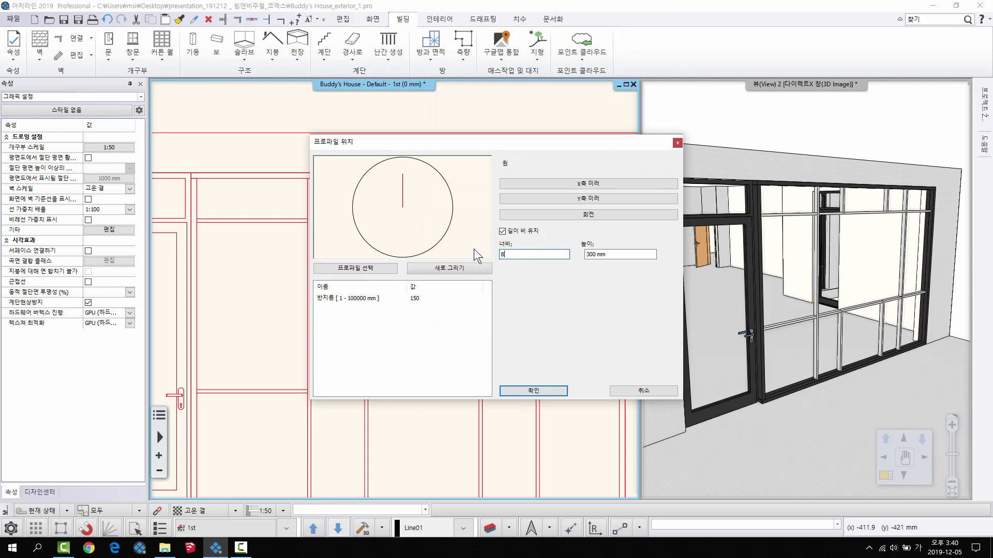
pyautogui.write('0')
pyautogui.press('Tab')
pyautogui.click(535, 391)
# Replace the lower mullion's aluminium material with a dark one from the In Model materials, apply it and finish the layout editing.
pyautogui.click(558, 263)
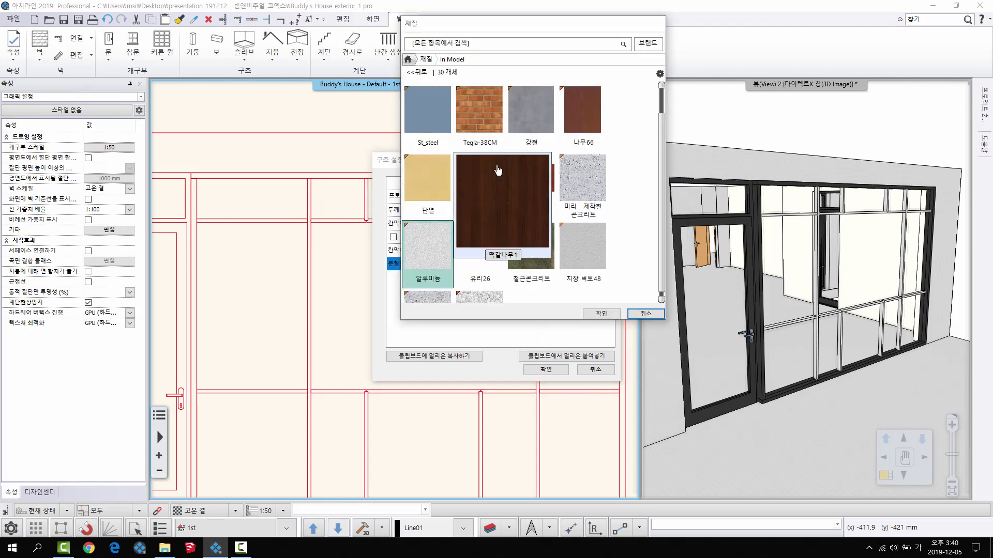
pyautogui.scroll(-5, 498, 171)
pyautogui.click(532, 188)
pyautogui.click(546, 369)
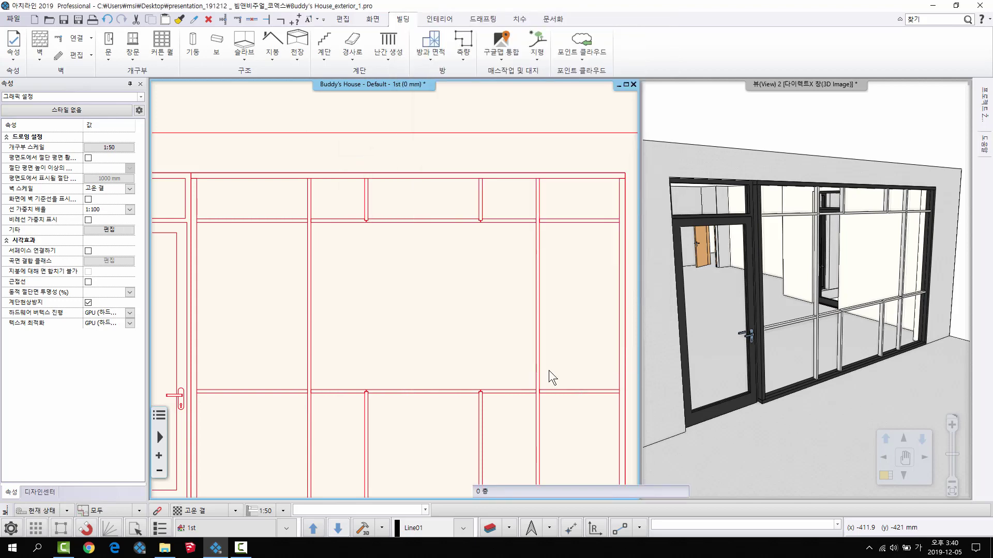
pyautogui.moveTo(351, 304); pyautogui.dragTo(334, 261, button='middle')
pyautogui.press('Escape')
# Examine the round mullion and the glass front in 3D, and bring the guest bedroom corner into both views.
pyautogui.scroll(5, 782, 274)
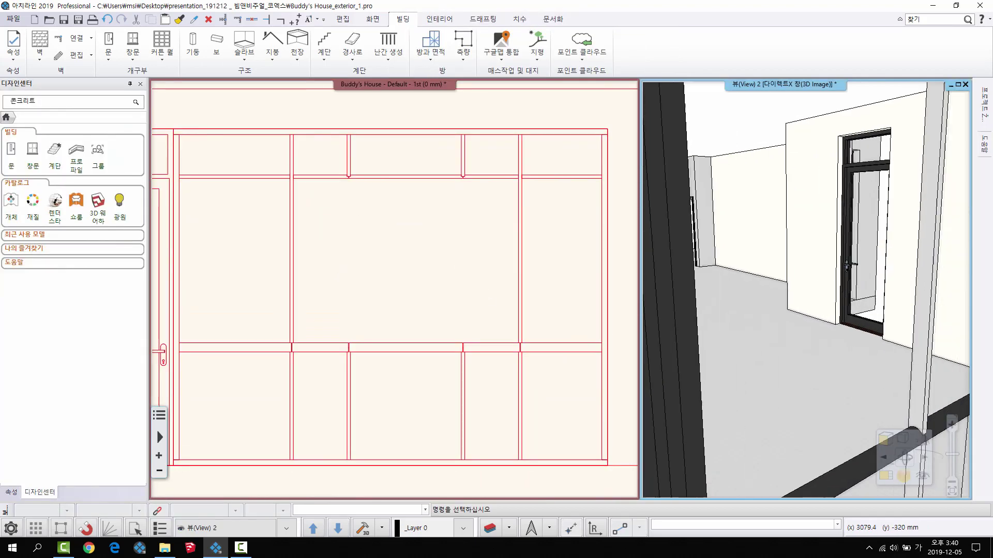
pyautogui.scroll(-5, 805, 352)
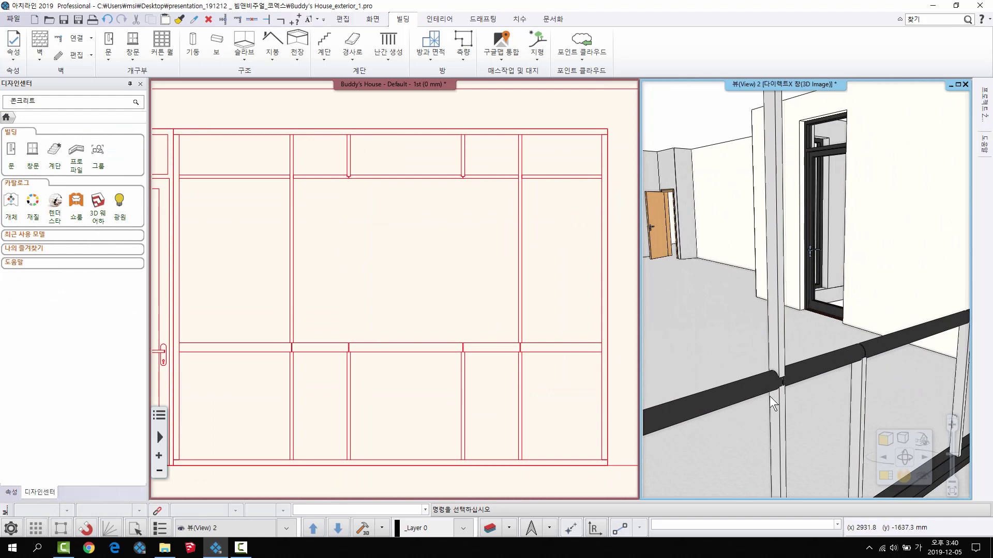
pyautogui.scroll(-10, 772, 378)
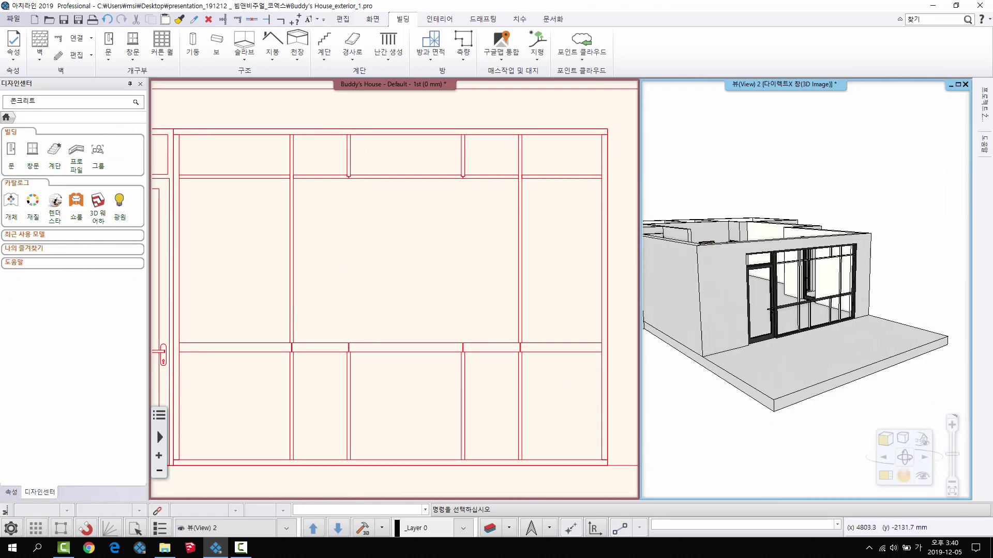
pyautogui.click(416, 343)
pyautogui.scroll(-5, 427, 343)
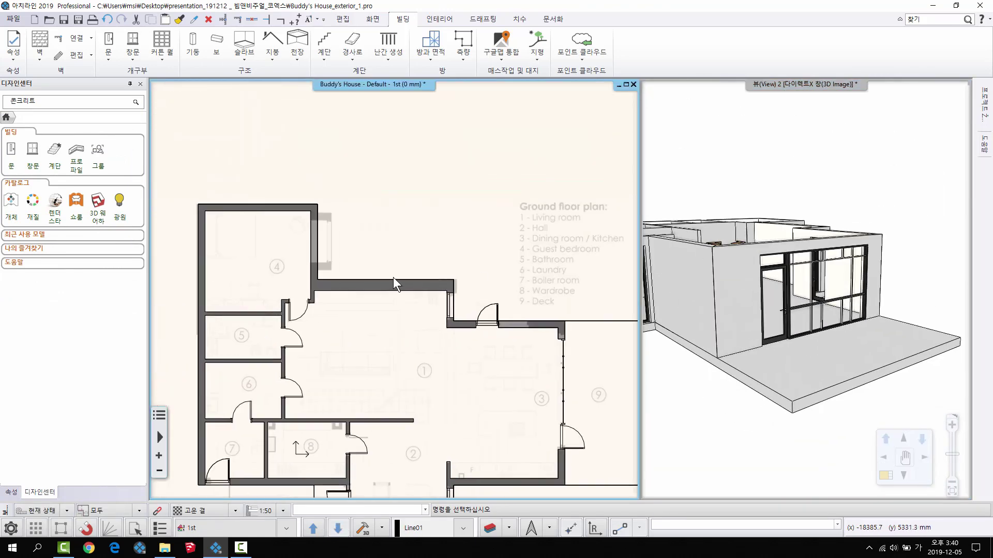
pyautogui.moveTo(393, 278); pyautogui.dragTo(415, 325, button='middle')
pyautogui.moveTo(852, 362); pyautogui.dragTo(778, 328, button='middle')
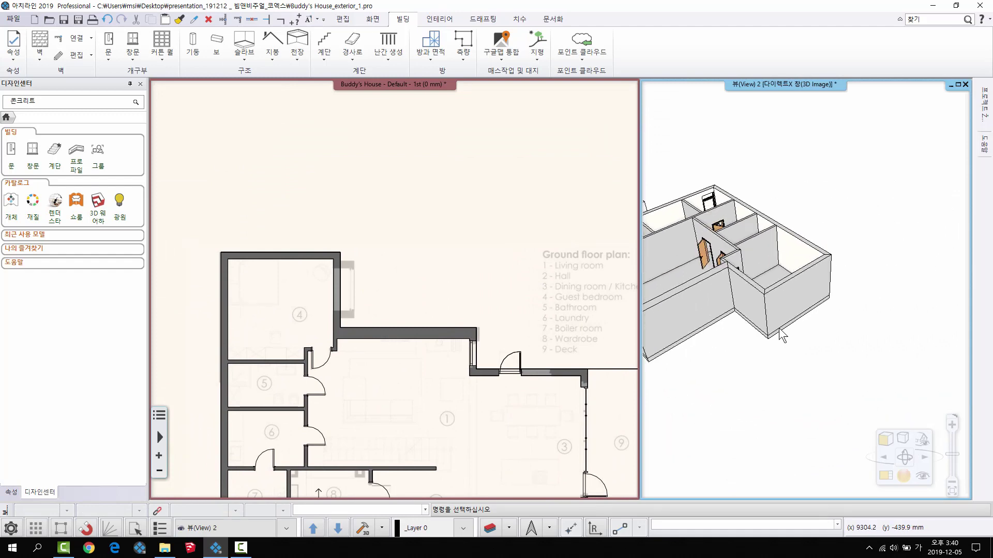
# Start a corner window at the upper-right outer corner of guest bedroom 4, placing its wall layout above the plan and keeping that layout.
pyautogui.scroll(10, 778, 328)
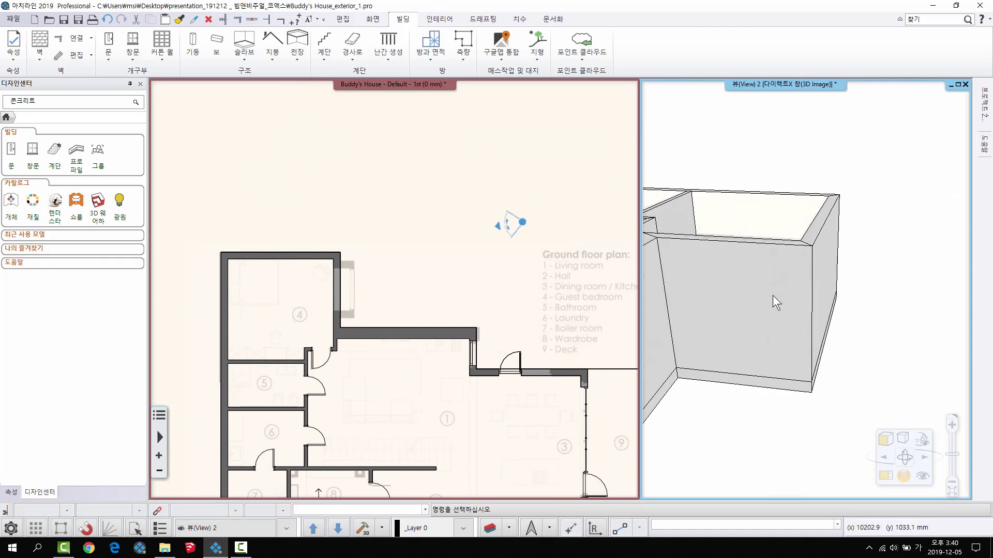
pyautogui.click(363, 284)
pyautogui.scroll(3, 363, 284)
pyautogui.click(162, 54)
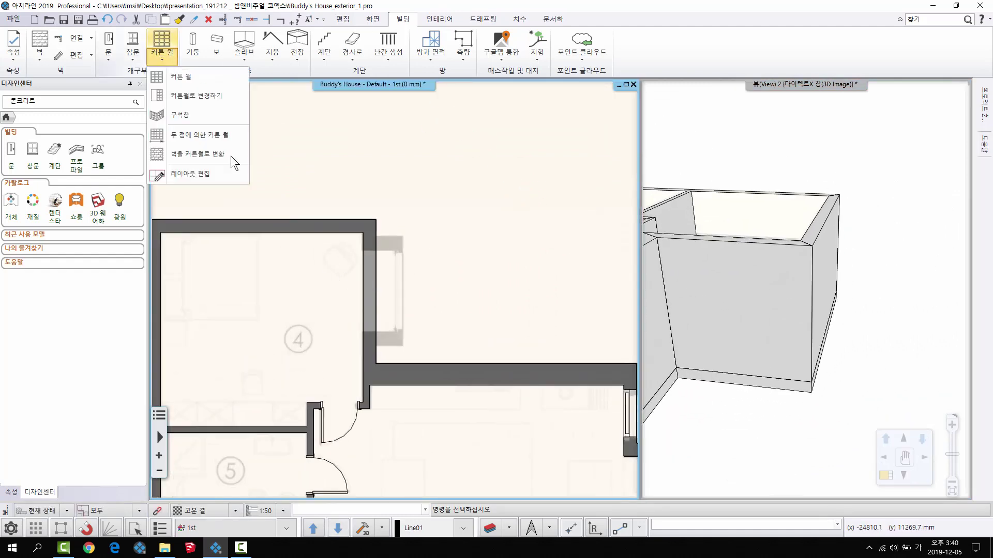
pyautogui.click(201, 115)
pyautogui.click(363, 241)
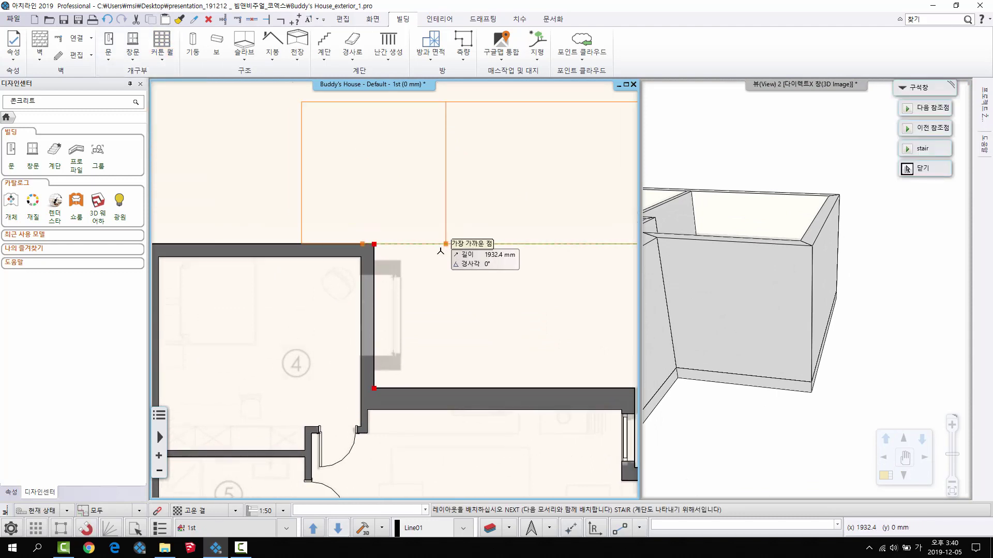
pyautogui.scroll(-2, 401, 231)
pyautogui.click(407, 293)
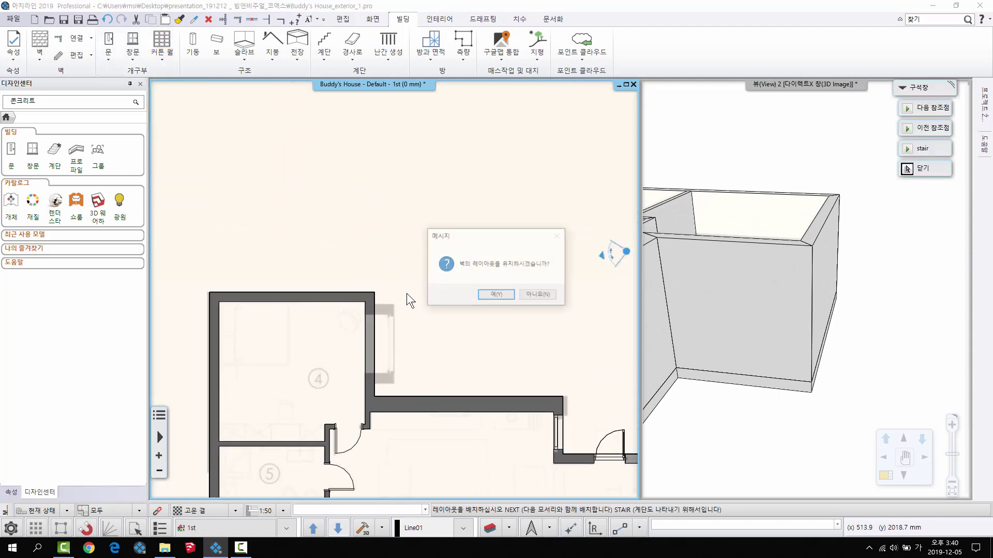
pyautogui.click(486, 294)
pyautogui.click(600, 326)
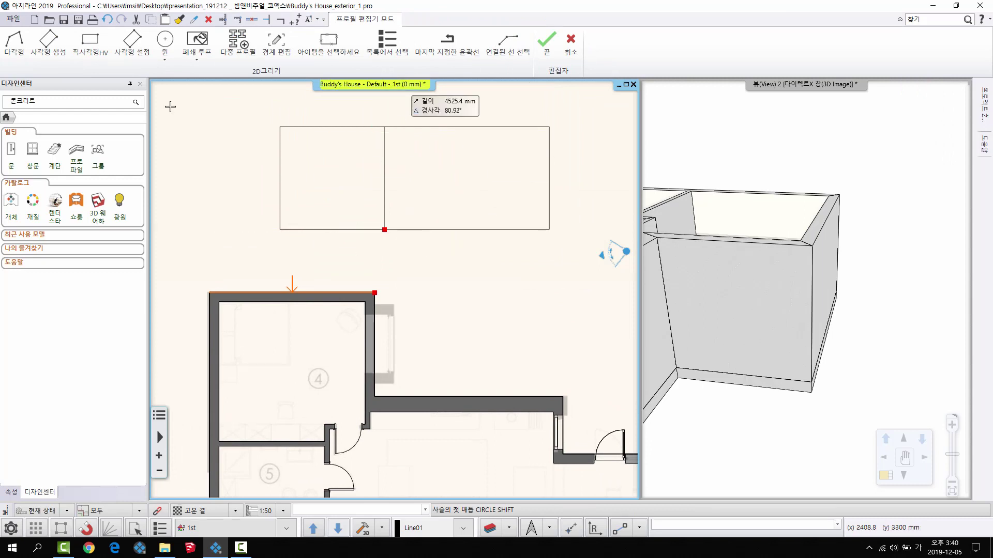
# Draw the corner window as a rectangle about 6277 x 1584 mm spanning both wall faces and accept its window properties.
pyautogui.click(90, 44)
pyautogui.scroll(1, 361, 145)
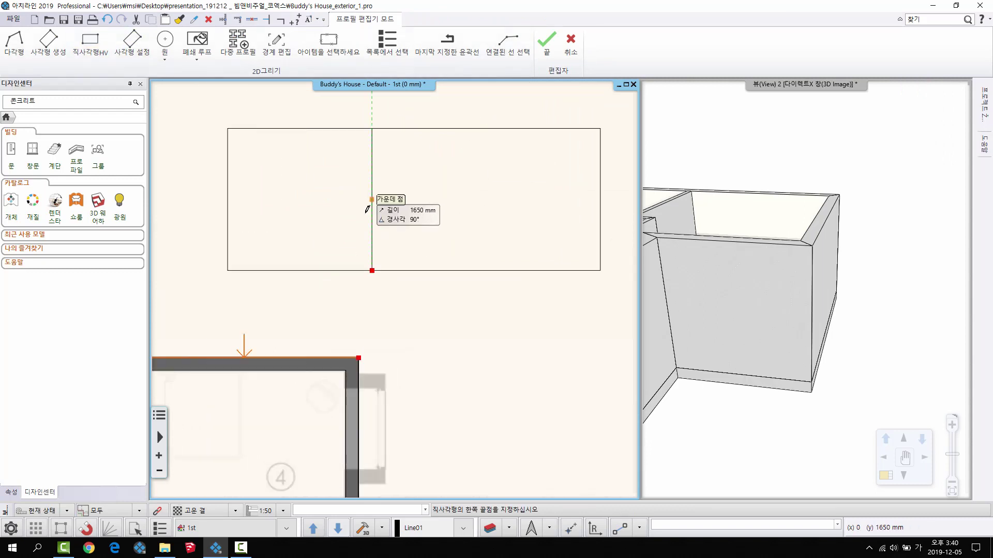
pyautogui.click(263, 257)
pyautogui.click(513, 297)
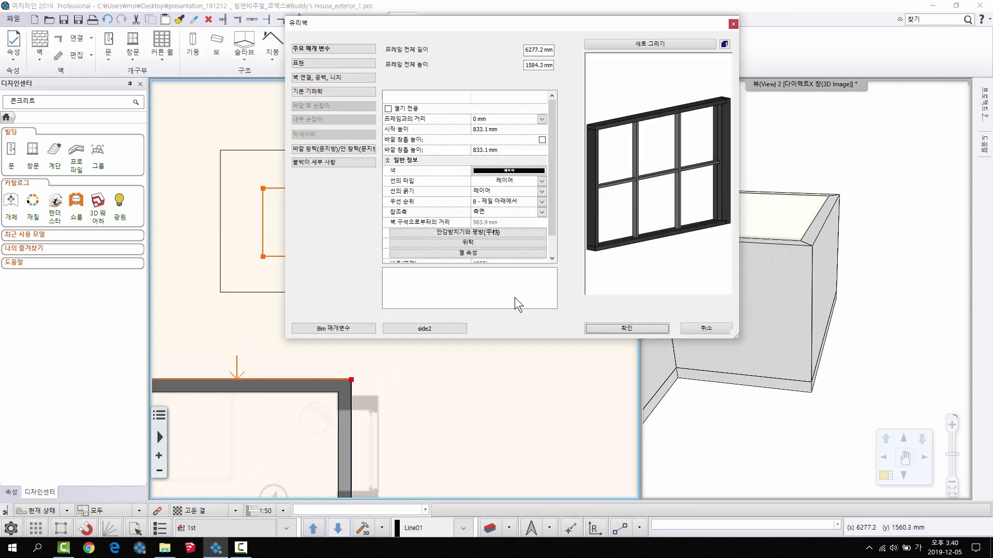
pyautogui.click(650, 327)
pyautogui.click(618, 331)
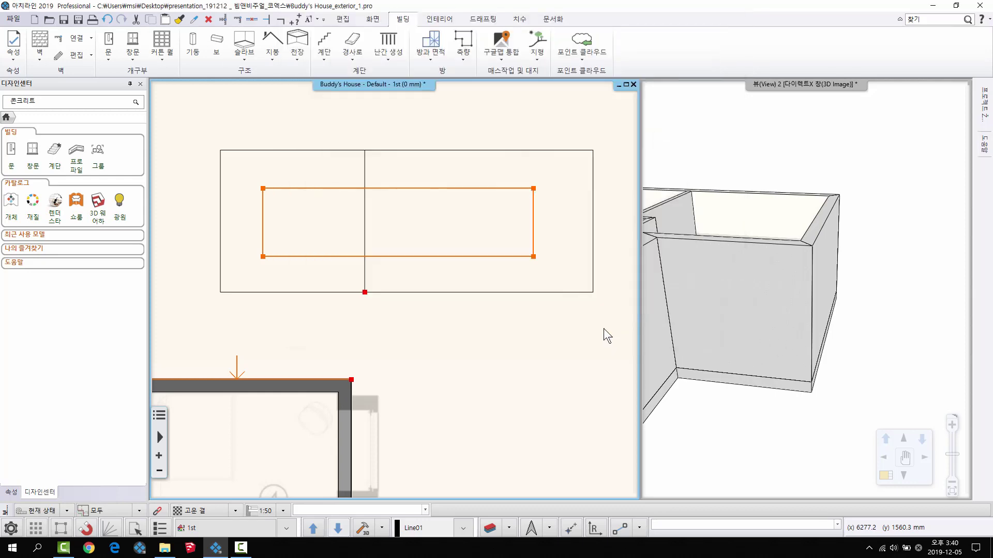
pyautogui.moveTo(708, 307); pyautogui.dragTo(804, 237)
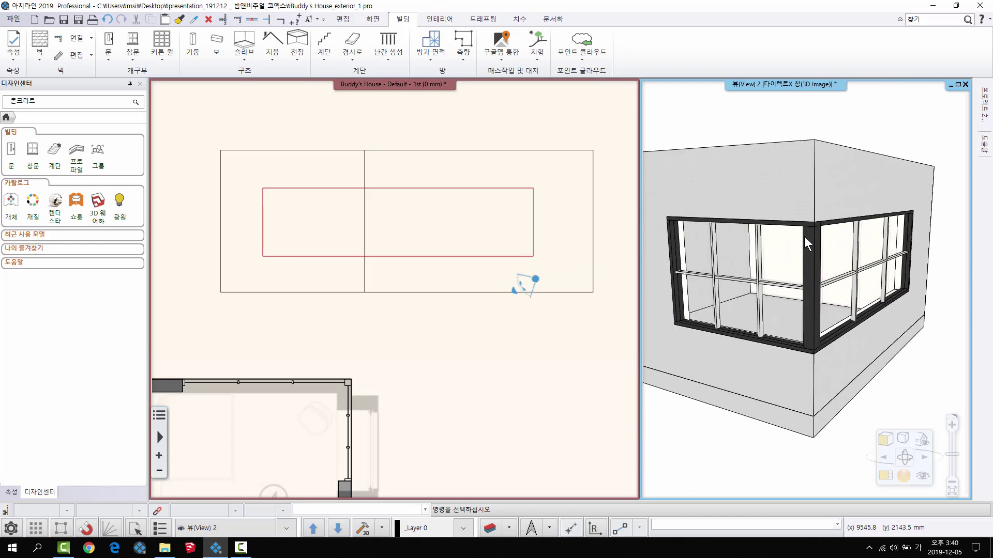
# Remove the corner post from the guest bedroom's corner window in its basic geometry properties.
pyautogui.rightClick(812, 263)
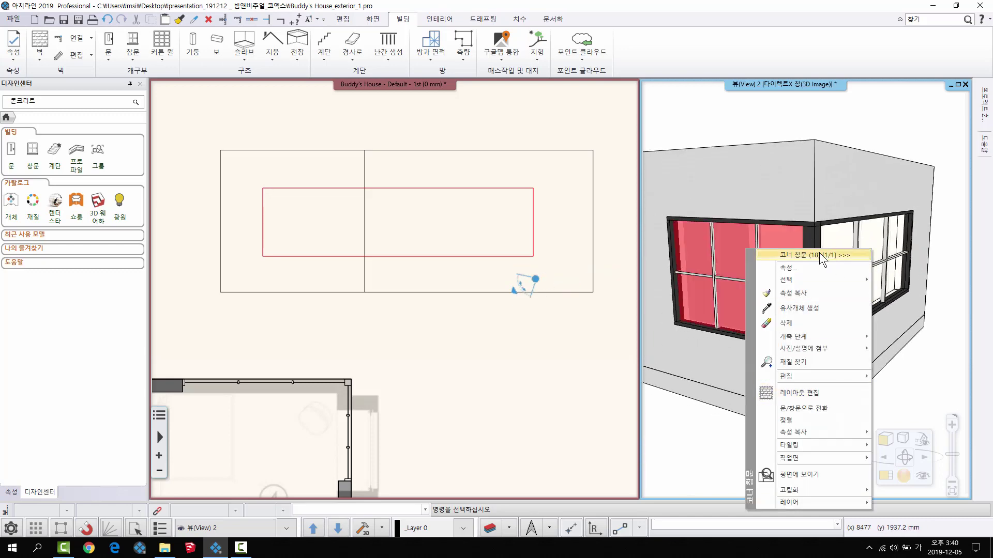
pyautogui.click(817, 270)
pyautogui.doubleClick(789, 268)
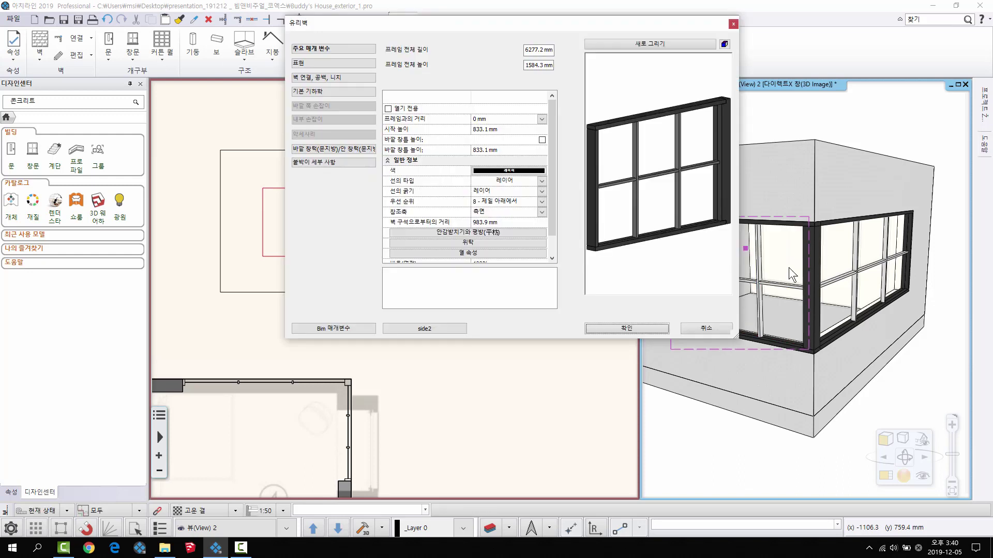
pyautogui.click(343, 96)
pyautogui.scroll(-3, 569, 117)
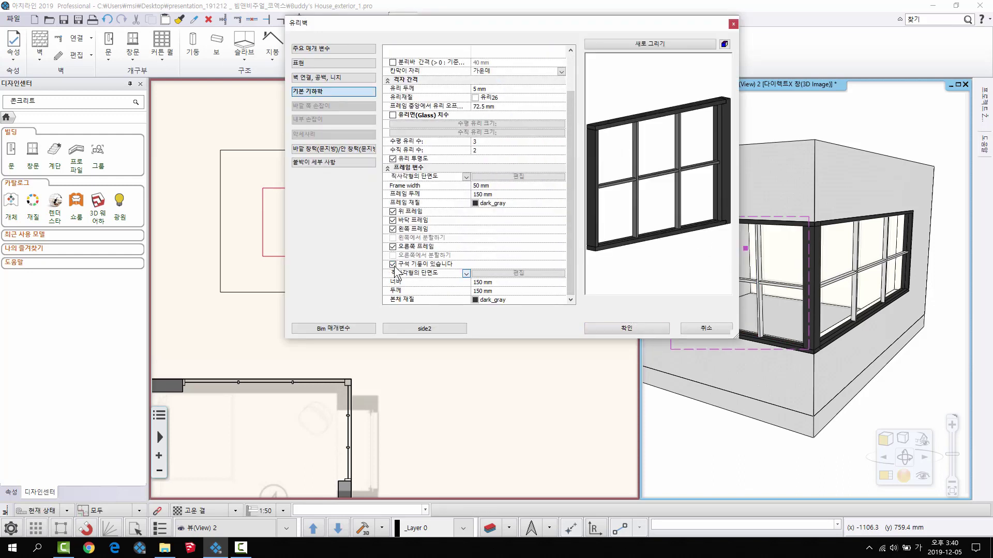
pyautogui.scroll(2, 404, 269)
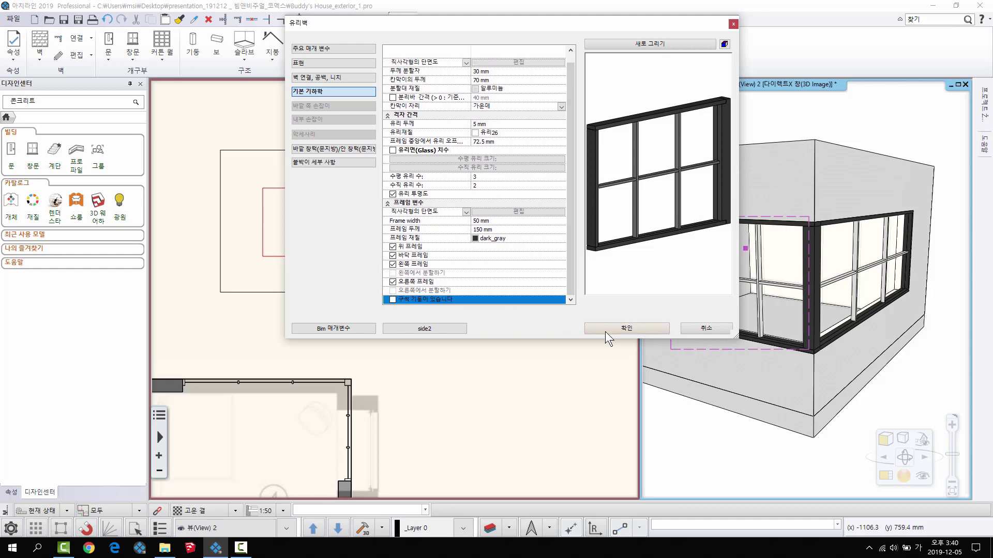
pyautogui.click(605, 329)
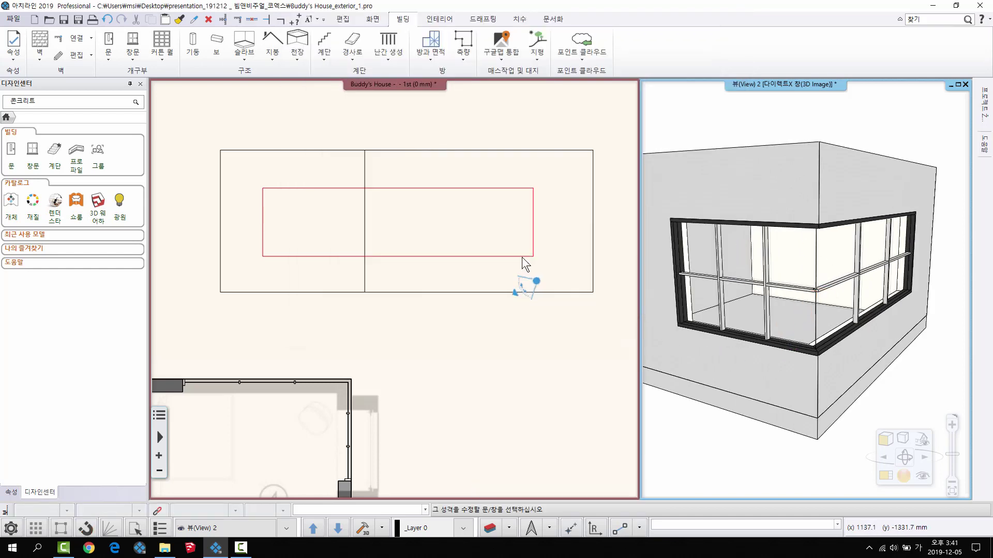
# Open the corner window's layout for editing and place it over the existing wall outline above the plan.
pyautogui.scroll(-2, 324, 311)
pyautogui.scroll(5, 326, 309)
pyautogui.click(331, 298)
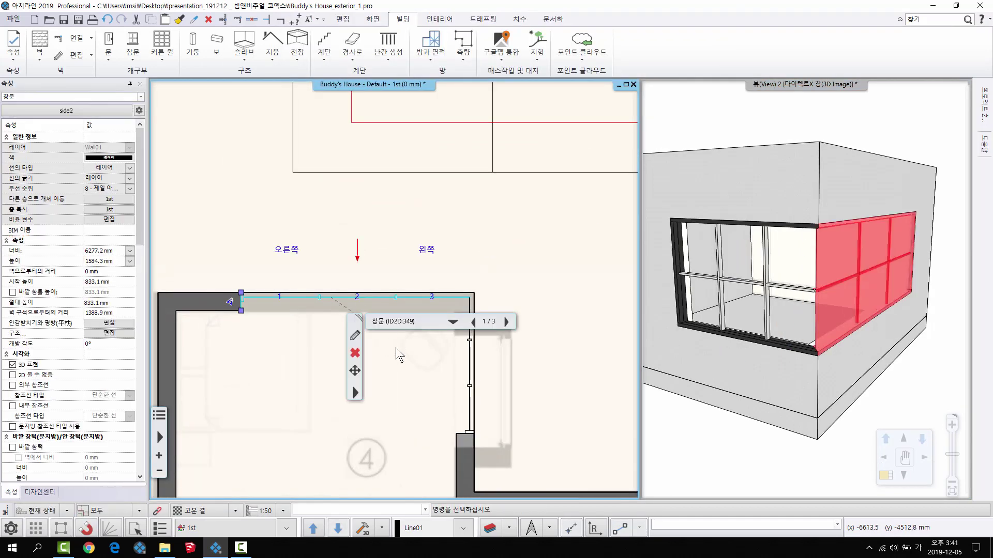
pyautogui.rightClick(396, 349)
pyautogui.click(427, 416)
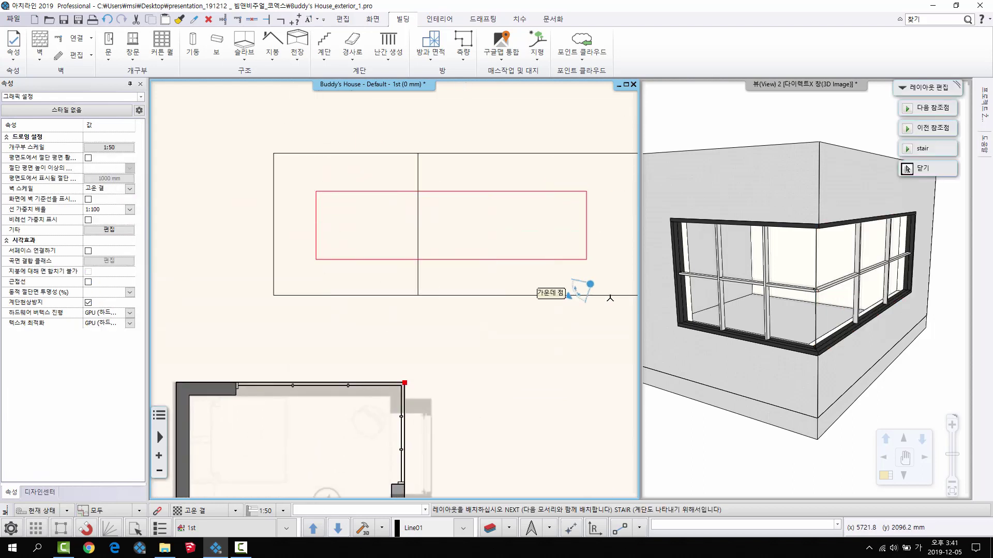
pyautogui.moveTo(610, 298); pyautogui.dragTo(519, 317, button='middle')
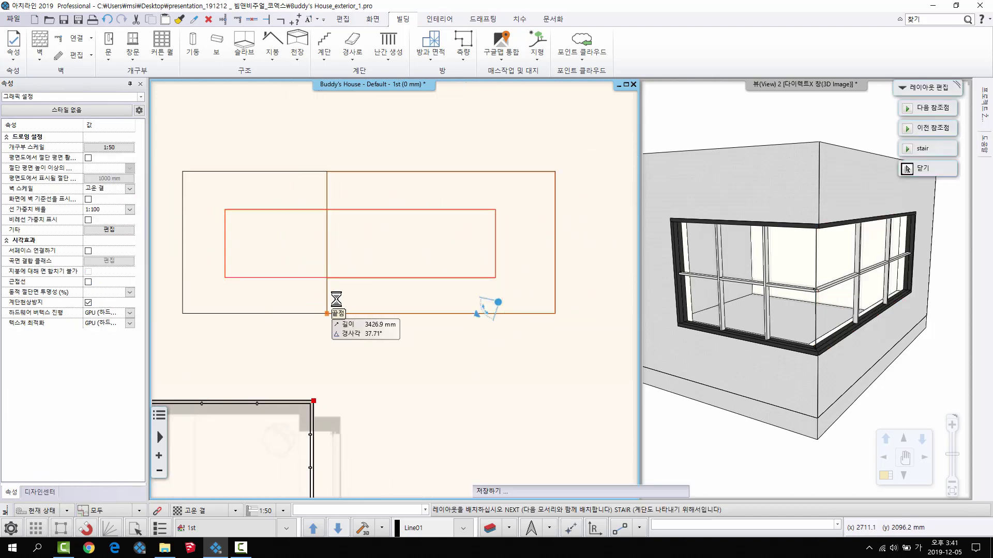
pyautogui.click(326, 313)
pyautogui.scroll(2, 356, 240)
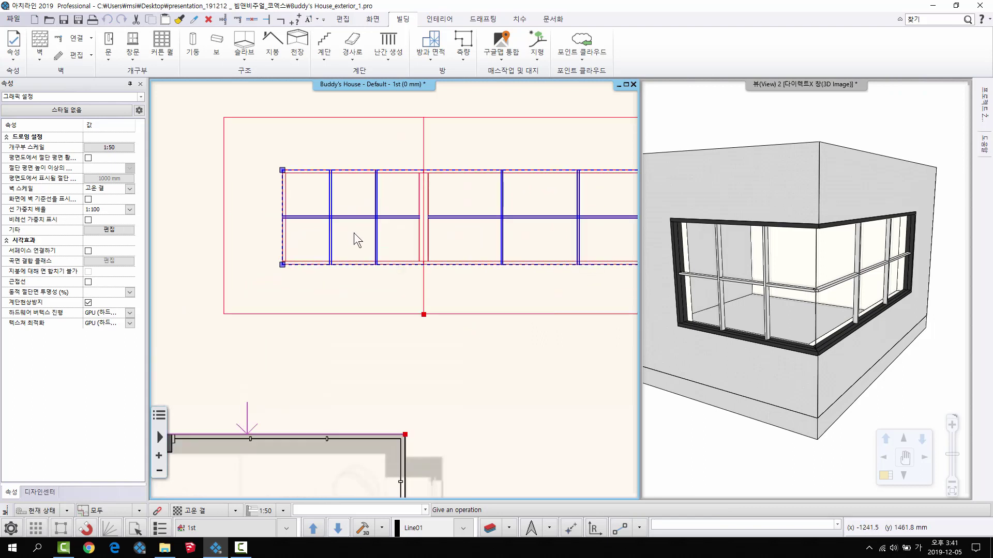
# Lower the bottom edge of the corner window to the base line of the wall and finish editing the layout.
pyautogui.click(344, 265)
pyautogui.click(375, 271)
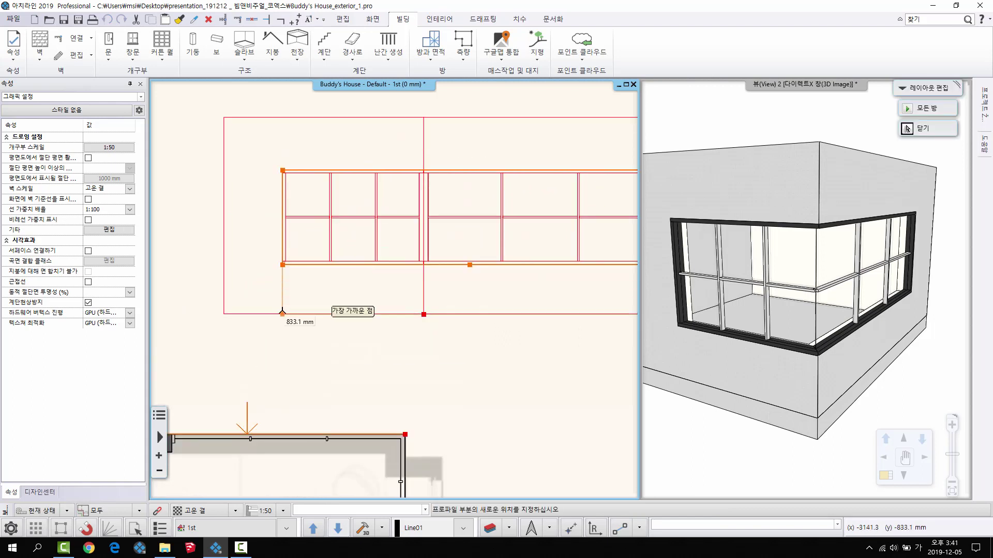
pyautogui.click(370, 310)
pyautogui.scroll(-1, 340, 311)
pyautogui.scroll(-2, 402, 340)
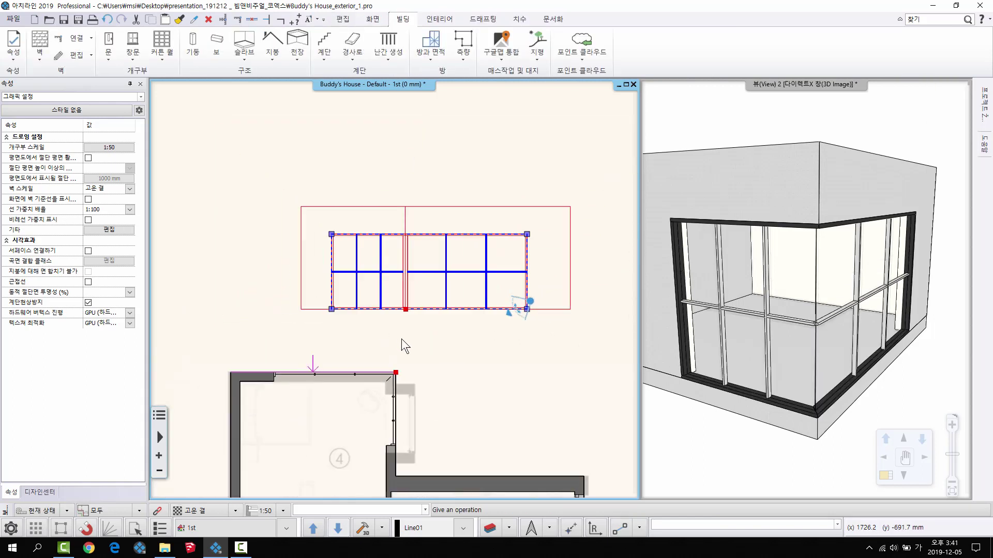
pyautogui.click(482, 347)
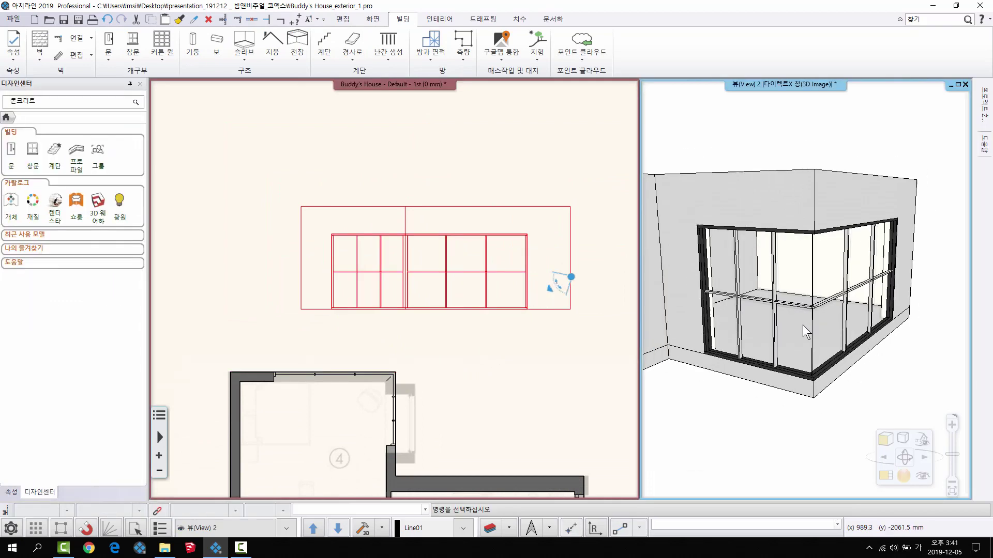
# Examine the corner window and the deck side of the house in the plan and the 3D view.
pyautogui.keyDown('shift'); pyautogui.moveTo(803, 325); pyautogui.dragTo(724, 333, button='middle'); pyautogui.keyUp('shift')
pyautogui.scroll(-1, 837, 320)
pyautogui.moveTo(517, 359); pyautogui.dragTo(403, 297, button='middle')
pyautogui.scroll(-3, 406, 299)
pyautogui.scroll(-1, 405, 300)
pyautogui.scroll(4, 423, 300)
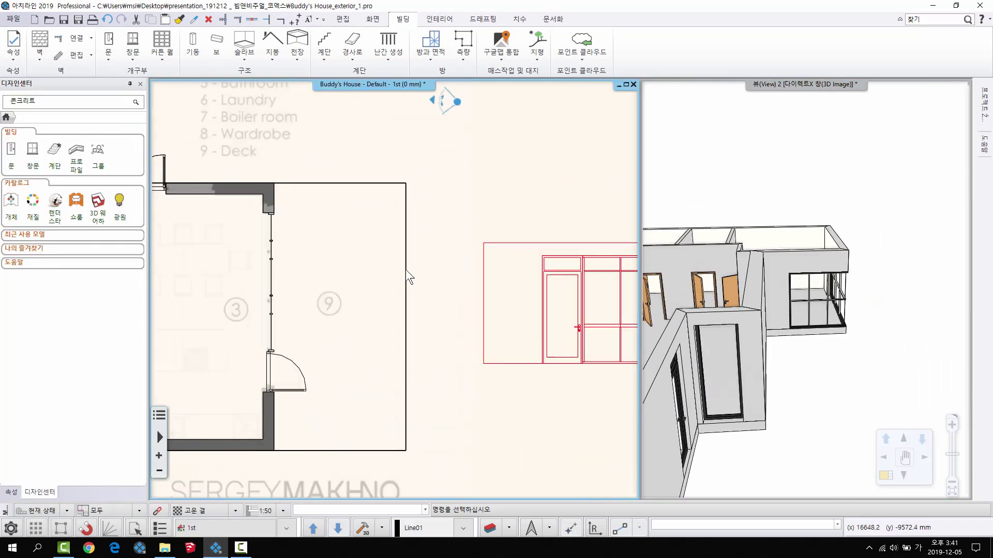
pyautogui.scroll(-4, 842, 304)
pyautogui.keyDown('shift'); pyautogui.moveTo(747, 331); pyautogui.dragTo(805, 186, button='middle'); pyautogui.keyUp('shift')
pyautogui.scroll(1, 823, 381)
pyautogui.keyDown('shift'); pyautogui.moveTo(807, 388); pyautogui.dragTo(837, 313, button='middle'); pyautogui.keyUp('shift')
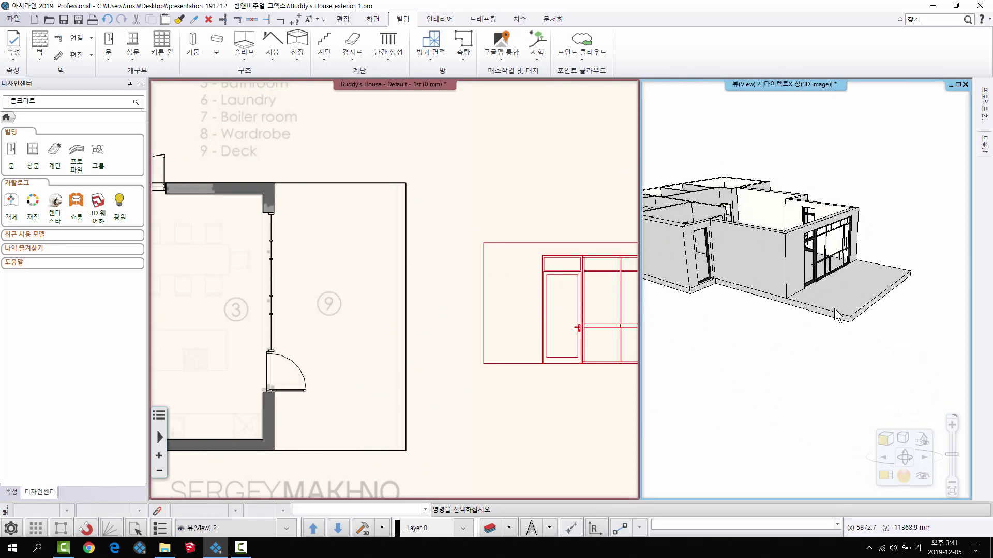
# Review the column properties and accept a rectangular 300 x 300 mm profile with a height of 3300 mm.
pyautogui.moveTo(349, 315); pyautogui.dragTo(389, 269, button='middle')
pyautogui.scroll(1, 349, 319)
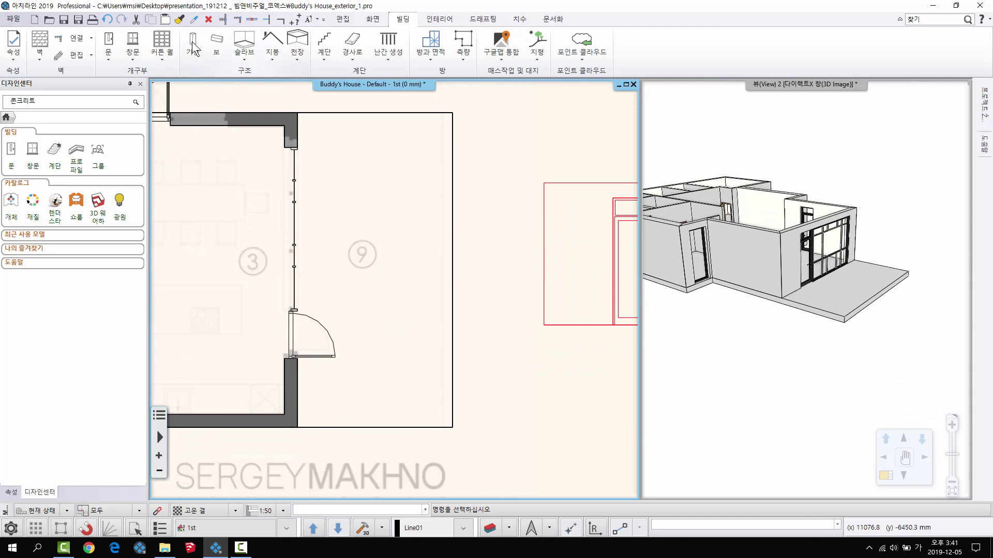
pyautogui.moveTo(256, 102); pyautogui.dragTo(252, 117, button='middle')
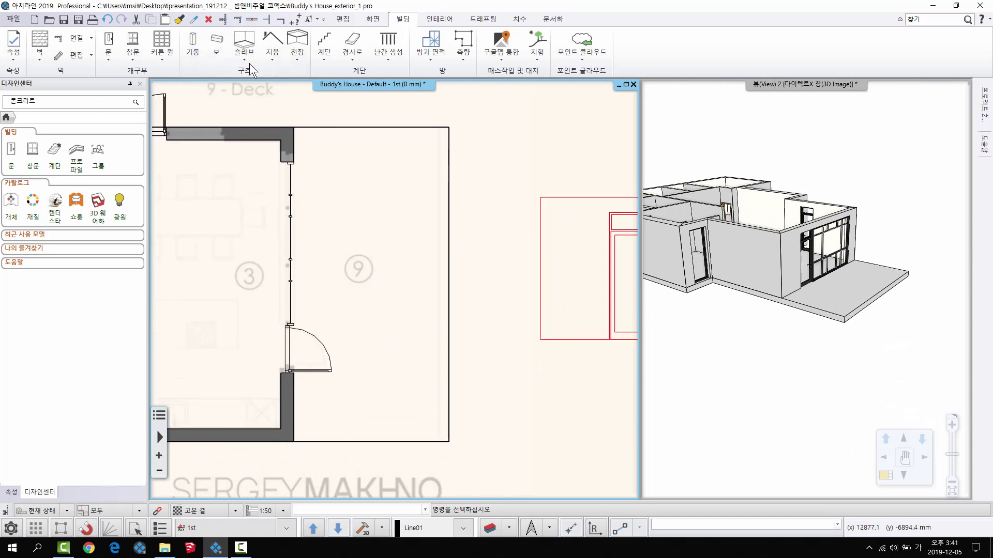
pyautogui.rightClick(191, 38)
pyautogui.click(218, 46)
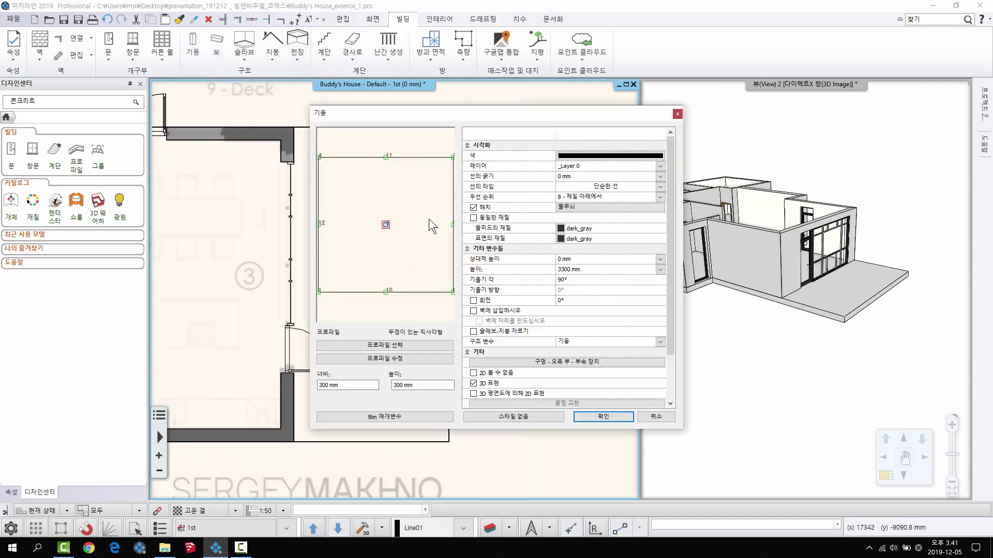
pyautogui.scroll(-1, 408, 201)
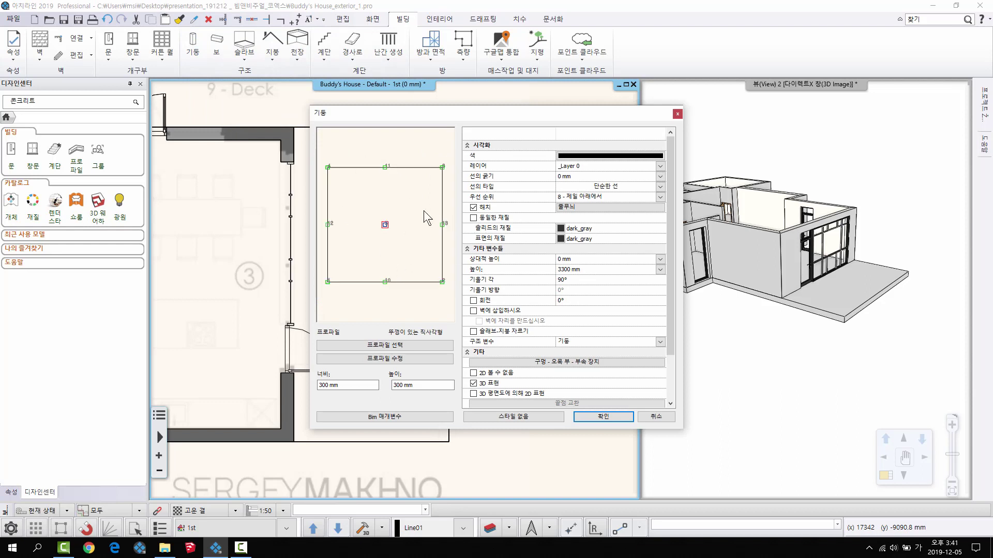
pyautogui.click(568, 280)
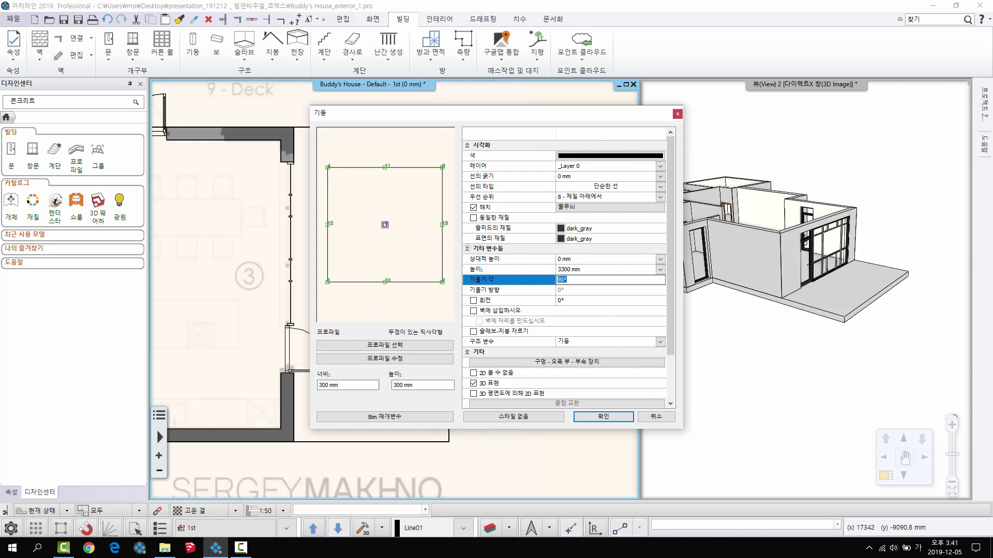
pyautogui.click(385, 225)
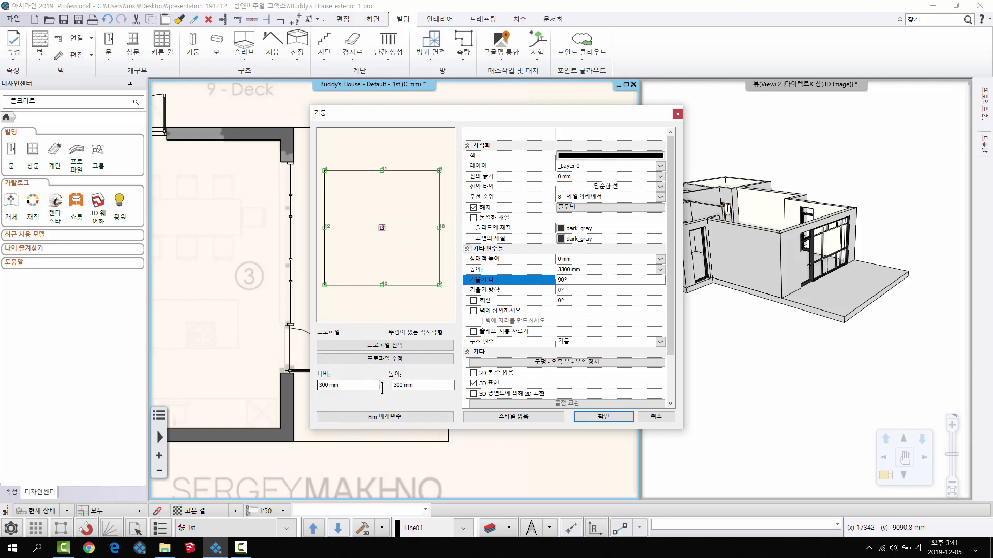
pyautogui.click(582, 417)
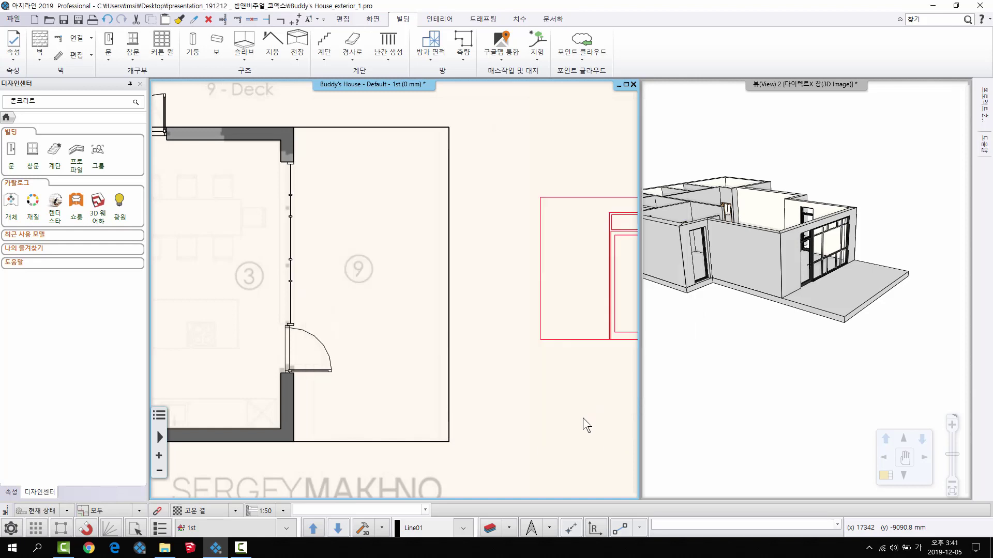
# Place a column flush inside the upper-right corner of deck 9, cycling its reference point to the matching outer corner.
pyautogui.click(185, 44)
pyautogui.scroll(3, 419, 202)
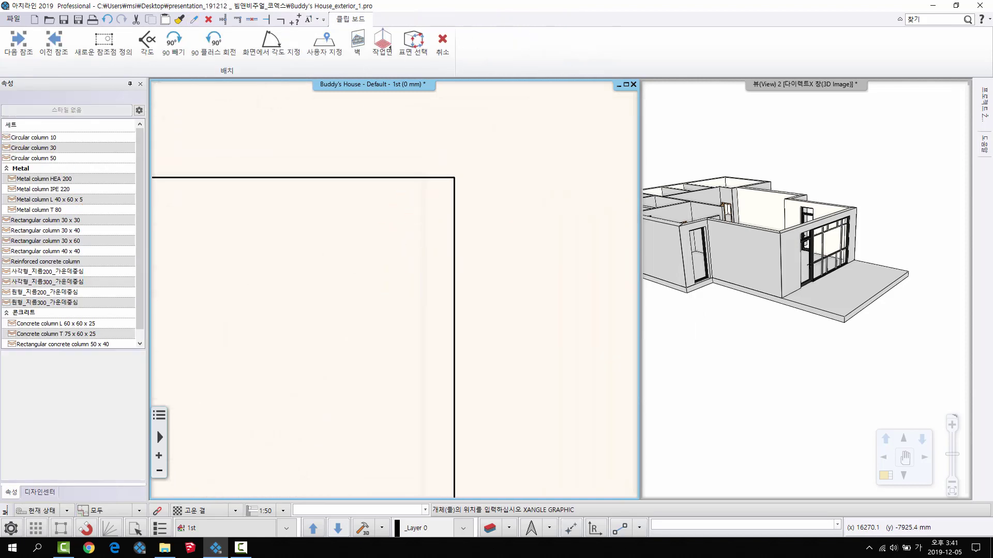
pyautogui.moveTo(401, 275); pyautogui.dragTo(422, 266, button='middle')
pyautogui.press('ctrl')
pyautogui.press('ctrl')
pyautogui.press('ctrl')
pyautogui.press('ctrl')
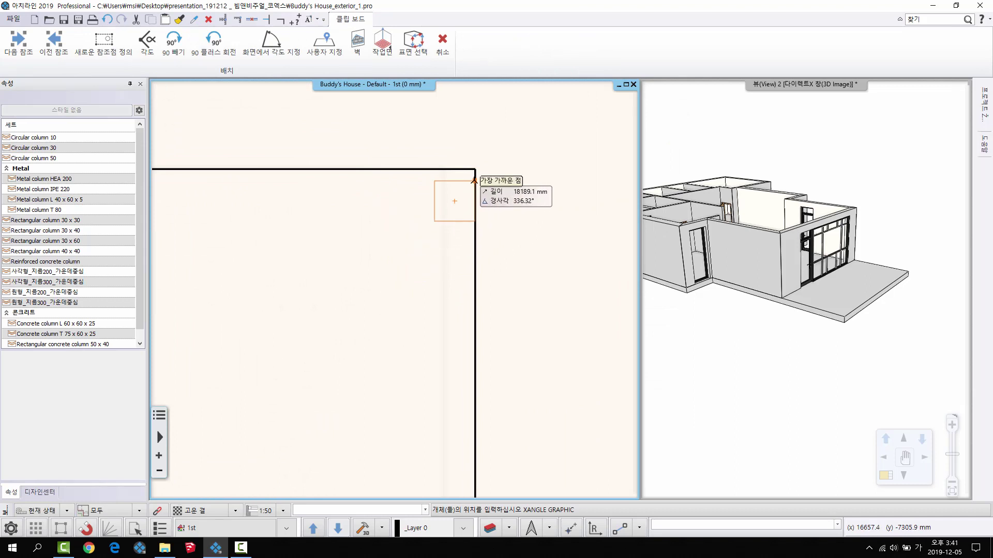
pyautogui.click(474, 169)
pyautogui.scroll(-3, 427, 244)
pyautogui.scroll(2, 426, 244)
pyautogui.press('Escape')
# Repeat the corner column four more times in an even row along the deck's outer edge to its lower corner.
pyautogui.click(440, 247)
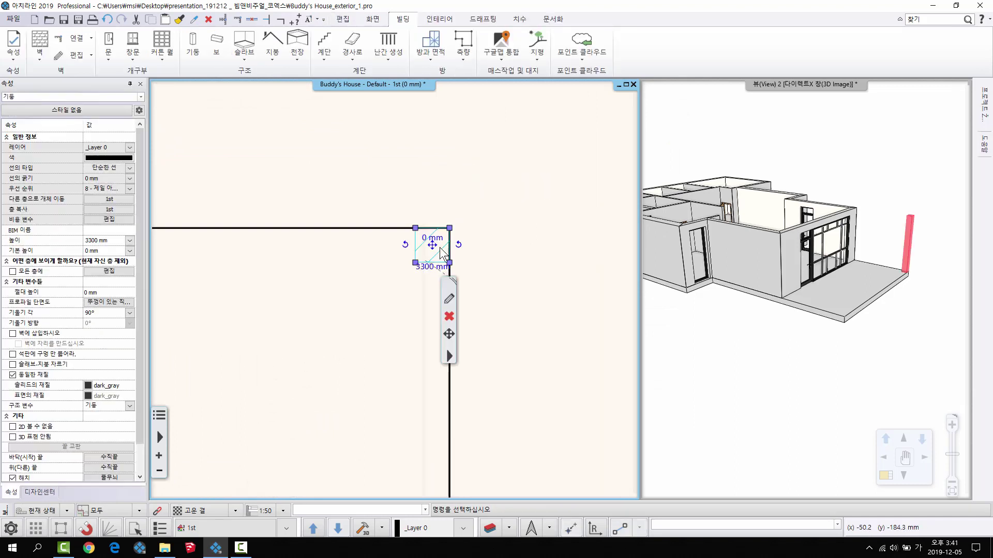
pyautogui.rightClick(440, 256)
pyautogui.click(482, 281)
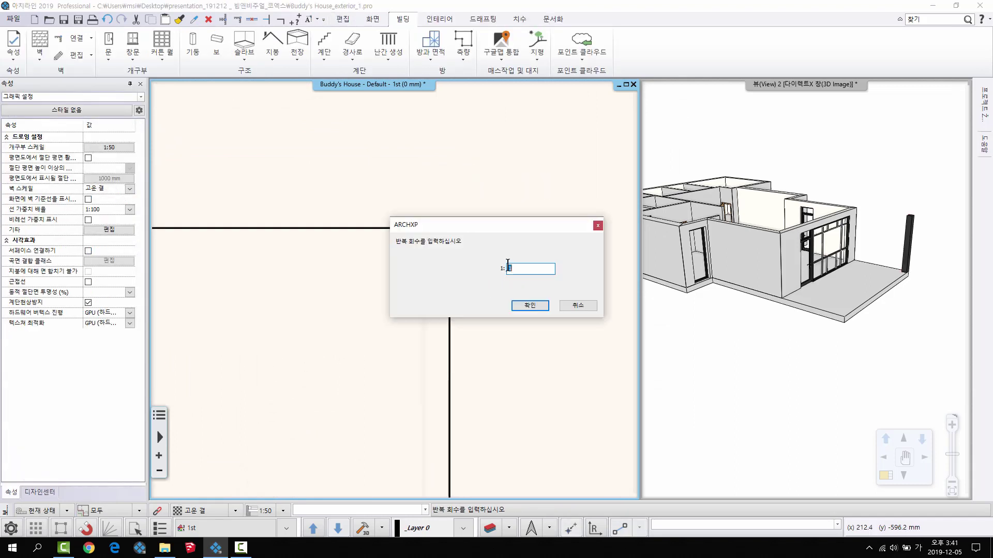
pyautogui.press('Return')
pyautogui.scroll(5, 455, 373)
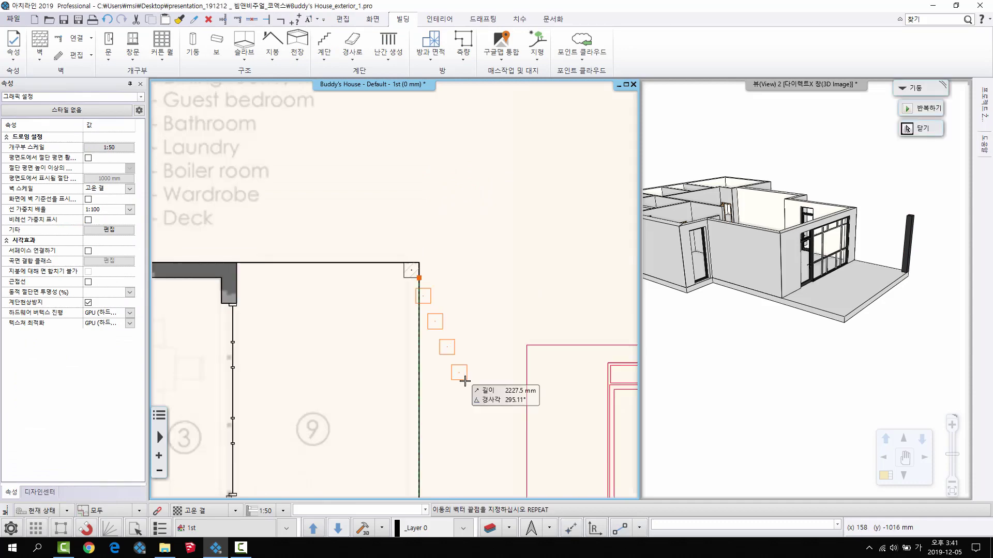
pyautogui.click(430, 436)
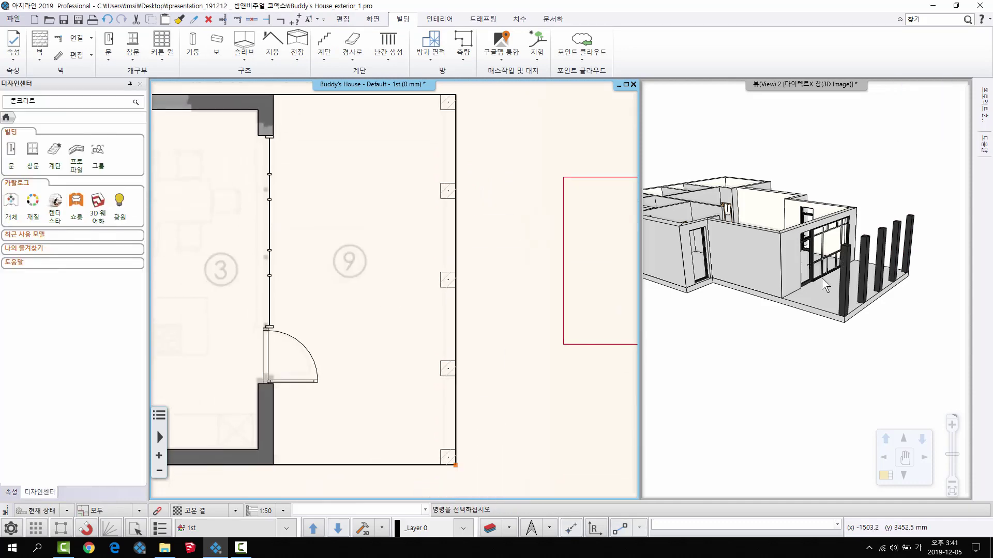
# Examine the deck columns and the whole ground floor in the 3D view and the plan.
pyautogui.click(799, 357)
pyautogui.scroll(-2, 800, 357)
pyautogui.moveTo(800, 357); pyautogui.dragTo(839, 362, button='middle')
pyautogui.scroll(-1, 836, 355)
pyautogui.moveTo(769, 312); pyautogui.dragTo(778, 313, button='middle')
pyautogui.click(476, 323)
pyautogui.scroll(-3, 476, 324)
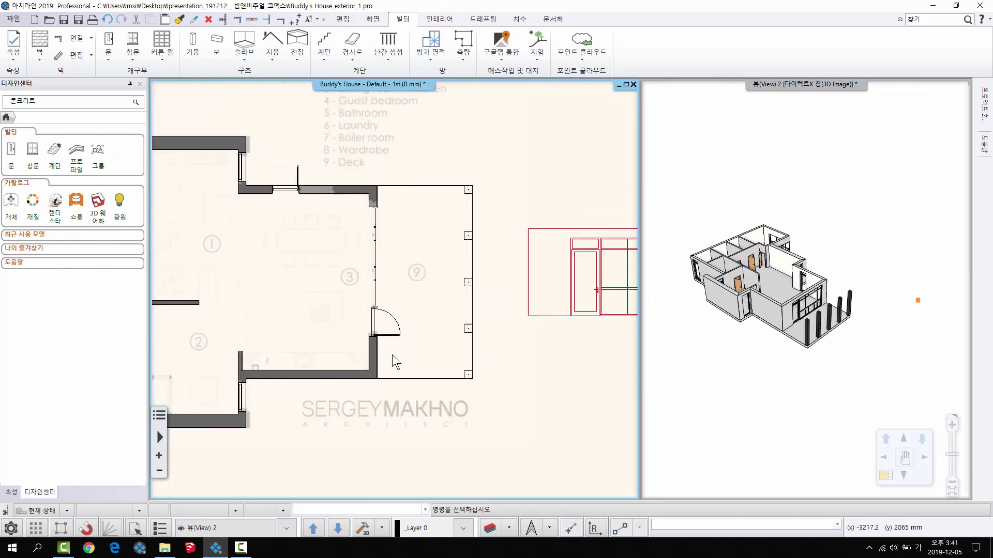
pyautogui.moveTo(391, 329); pyautogui.dragTo(412, 331, button='middle')
pyautogui.scroll(-2, 389, 297)
pyautogui.moveTo(388, 297); pyautogui.dragTo(500, 314, button='middle')
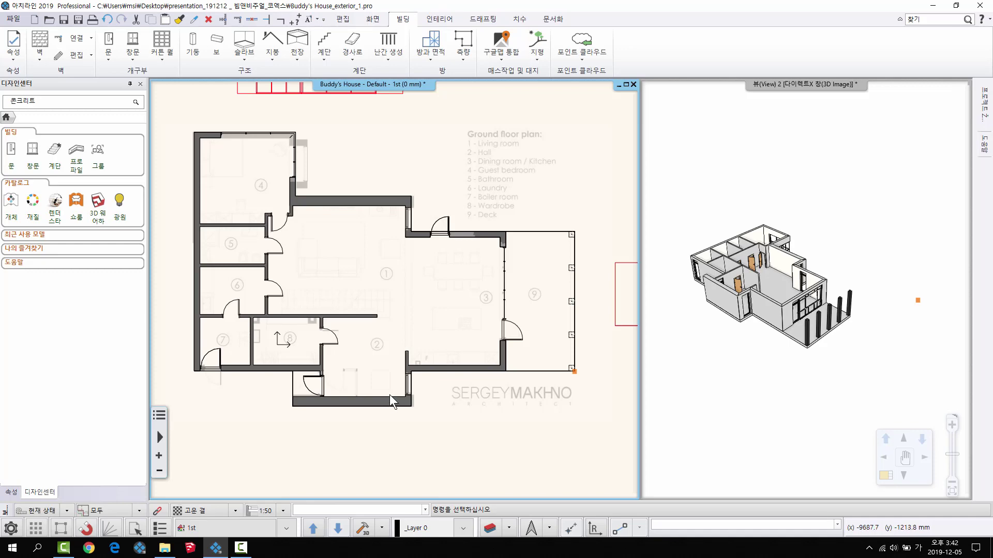
pyautogui.click(780, 284)
pyautogui.scroll(4, 780, 285)
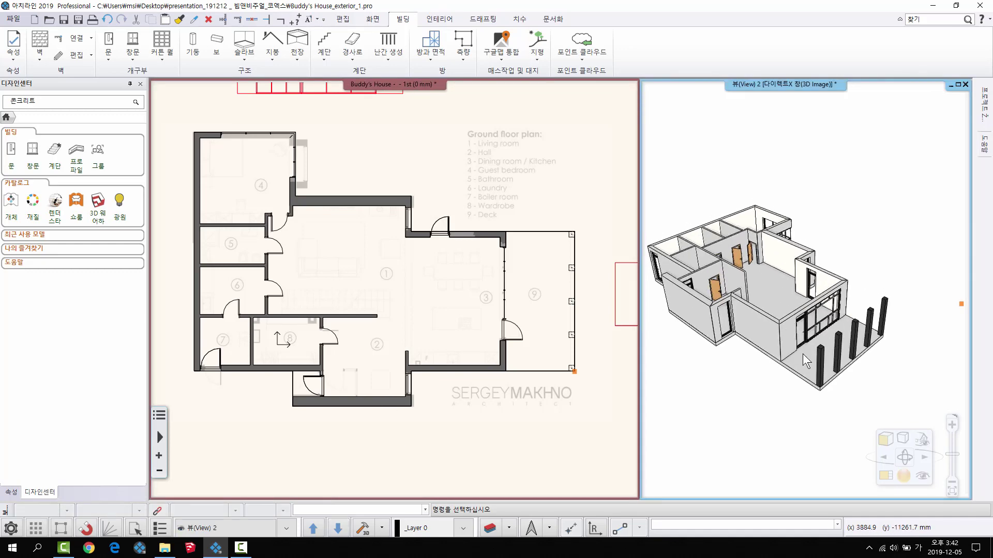
pyautogui.moveTo(802, 354); pyautogui.dragTo(795, 354, button='middle')
pyautogui.moveTo(392, 320); pyautogui.dragTo(395, 322, button='middle')
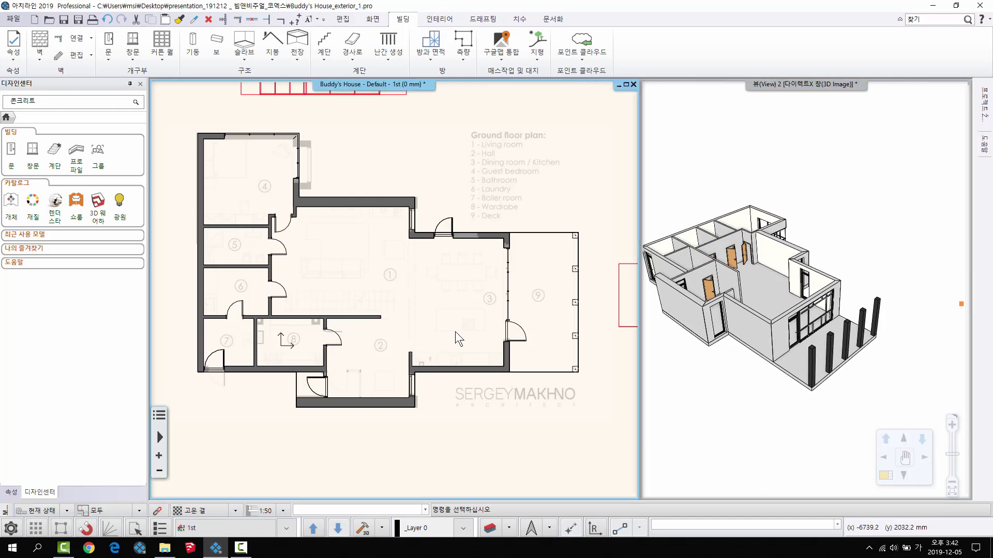
pyautogui.moveTo(455, 331); pyautogui.dragTo(453, 332, button='middle')
# Copy all ground-floor elements from the 1st floor to the 2nd floor through the floor settings.
pyautogui.click(200, 530)
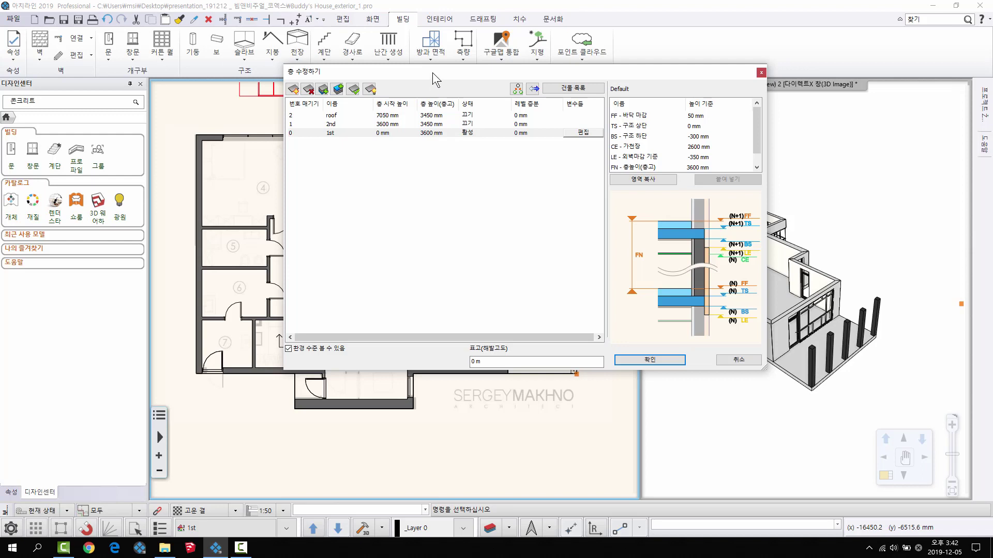
pyautogui.moveTo(433, 72); pyautogui.dragTo(436, 100)
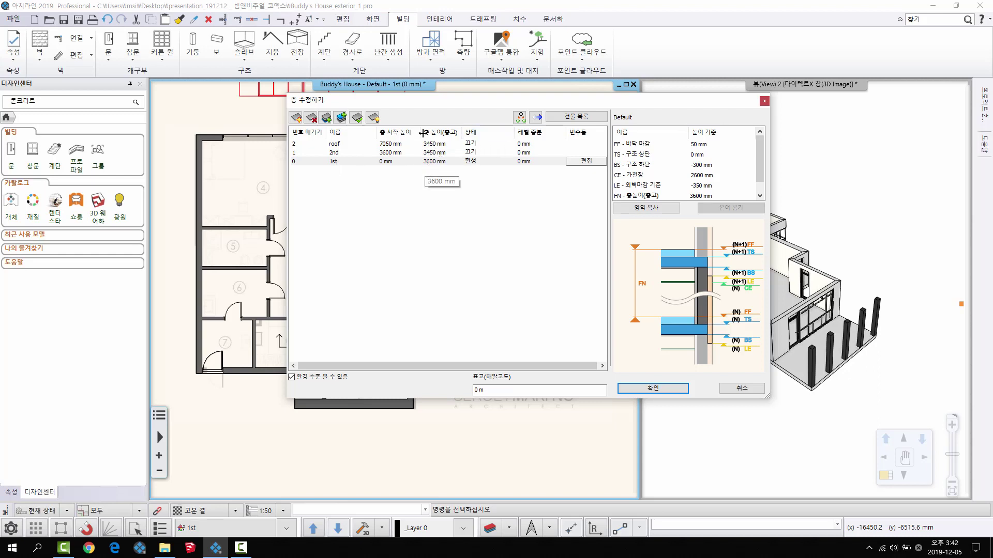
pyautogui.moveTo(426, 103); pyautogui.dragTo(479, 138)
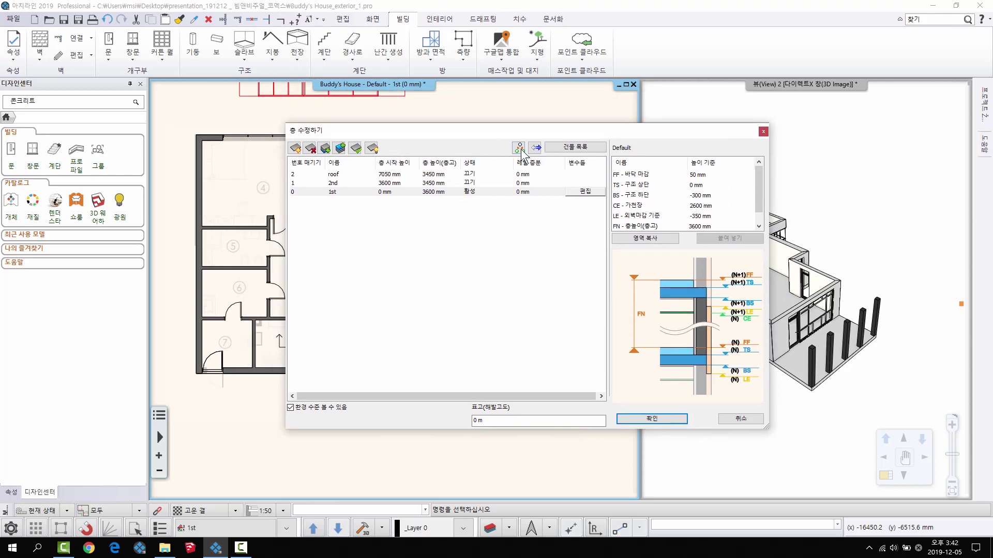
pyautogui.click(519, 149)
pyautogui.click(181, 200)
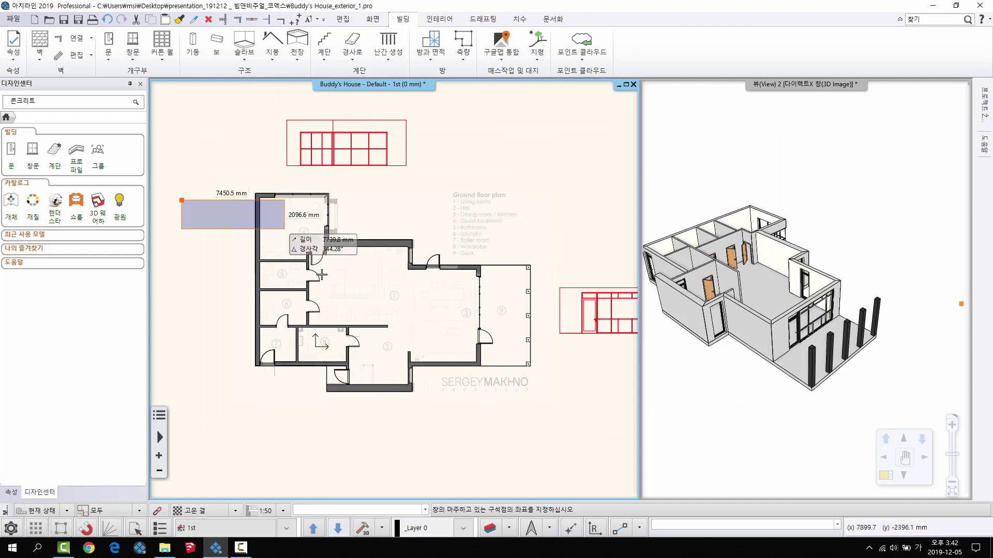
pyautogui.click(542, 416)
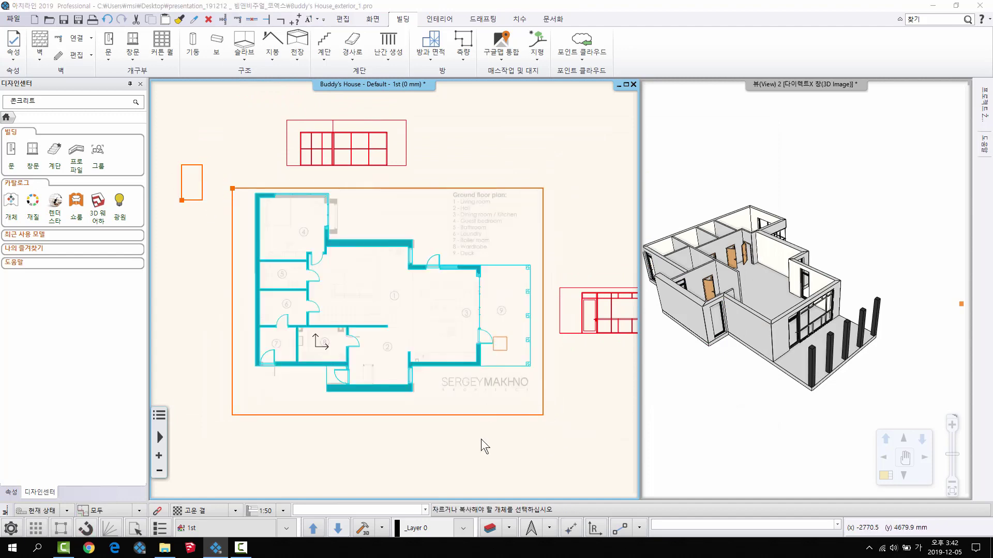
pyautogui.press('Return')
pyautogui.click(552, 342)
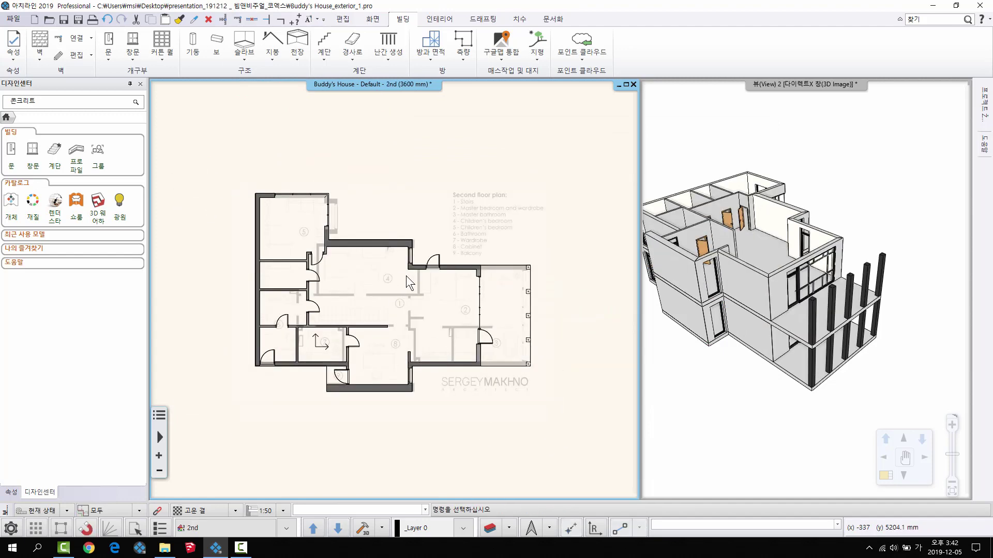
# Delete the row of five columns on the 2nd floor.
pyautogui.click(821, 290)
pyautogui.scroll(3, 815, 263)
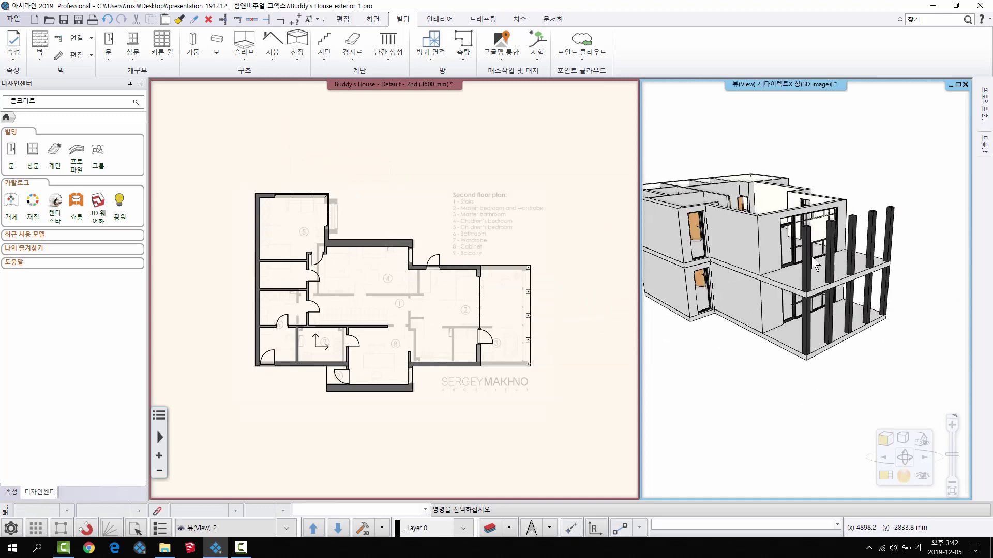
pyautogui.moveTo(779, 215); pyautogui.dragTo(804, 328, button='middle')
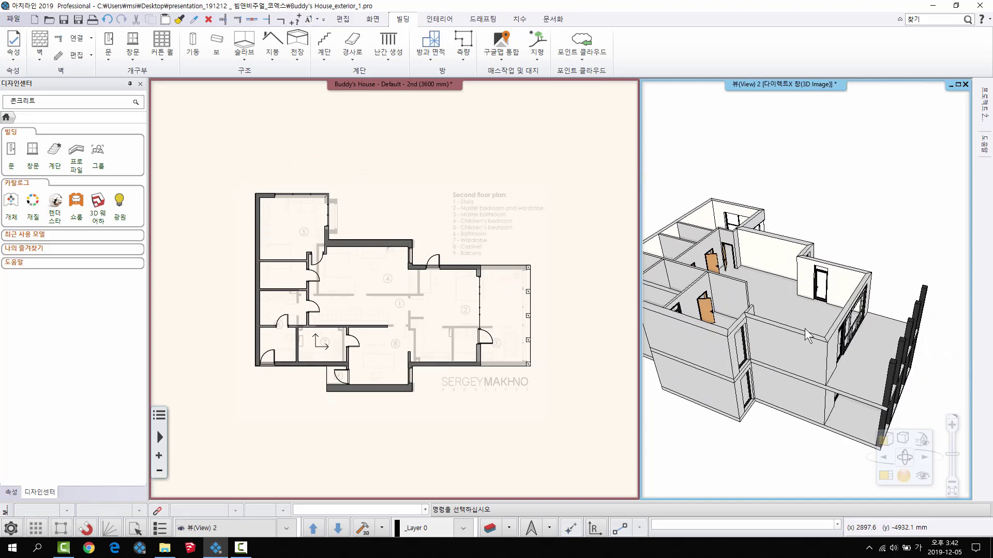
pyautogui.scroll(3, 545, 332)
pyautogui.moveTo(485, 178); pyautogui.dragTo(561, 443)
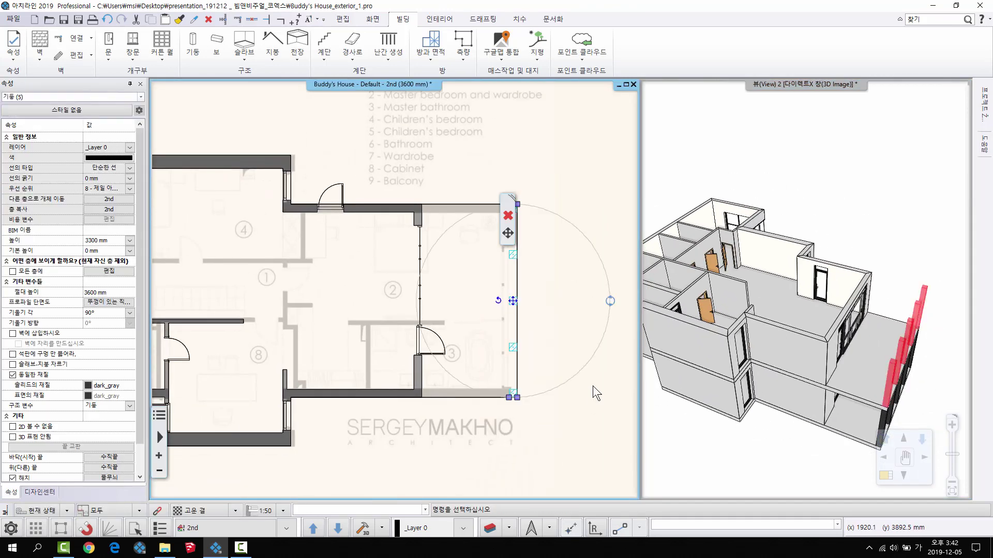
pyautogui.press('Delete')
# Delete the copied deck door below the large window in the 2nd floor's outer wall.
pyautogui.click(437, 339)
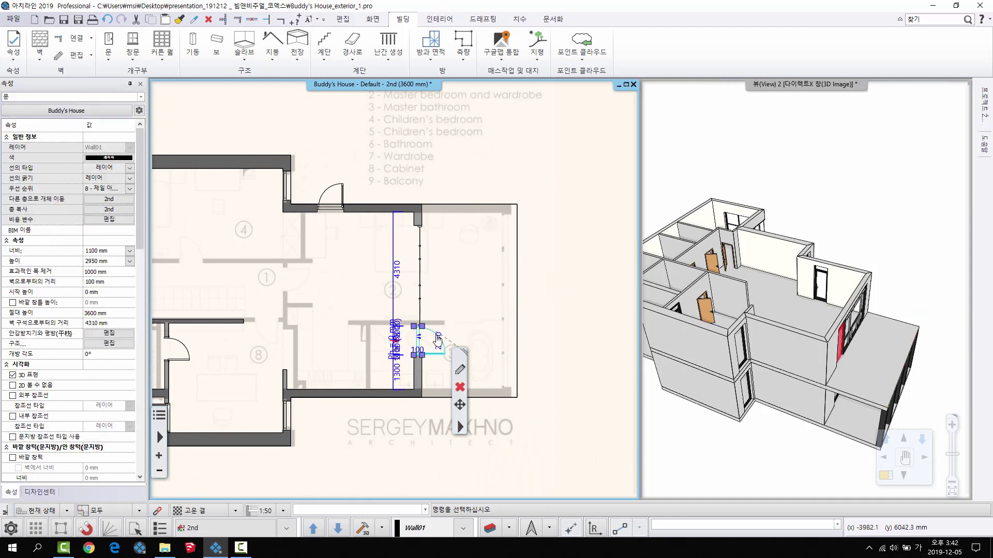
pyautogui.moveTo(367, 243); pyautogui.dragTo(376, 242, button='middle')
pyautogui.press('Delete')
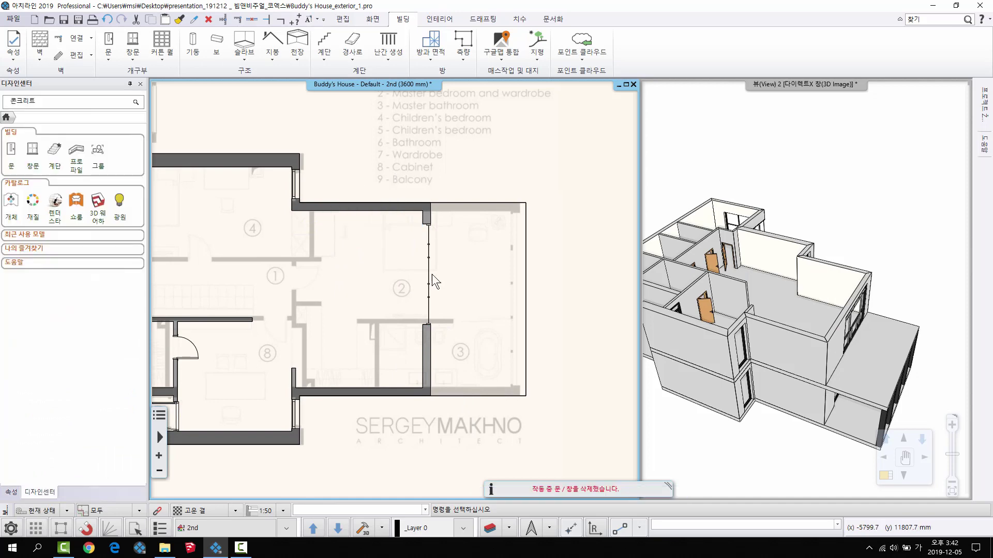
# Move the 2nd floor's window wall 3600 mm outward to the edge of the deck slab.
pyautogui.click(432, 309)
pyautogui.click(431, 300)
pyautogui.click(470, 303)
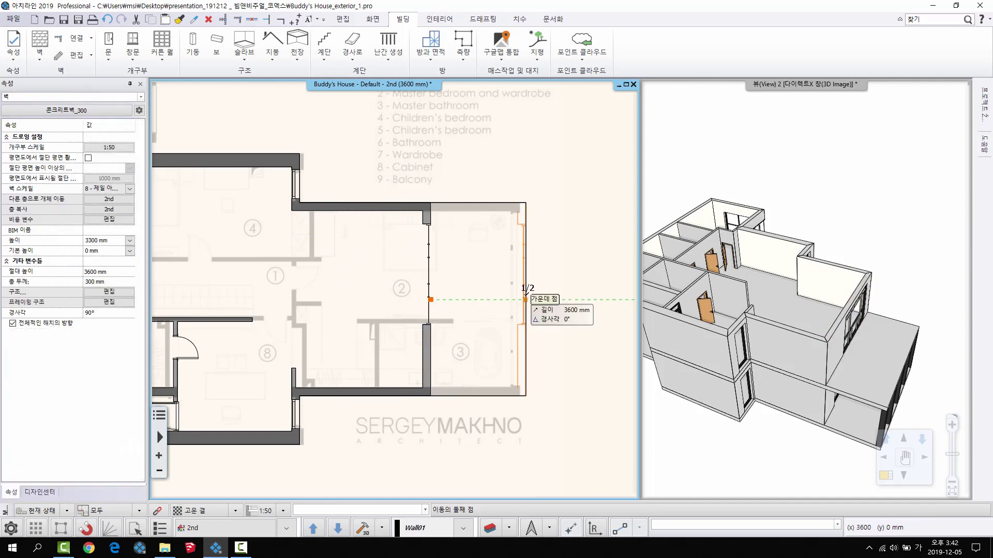
pyautogui.click(526, 298)
# Examine the extended 2nd floor in the 3D view and compare its rooms with the plan underlay.
pyautogui.moveTo(442, 373); pyautogui.dragTo(461, 377, button='middle')
pyautogui.click(816, 318)
pyautogui.scroll(-4, 816, 318)
pyautogui.moveTo(816, 318); pyautogui.dragTo(860, 336)
pyautogui.scroll(3, 860, 336)
pyautogui.moveTo(861, 336); pyautogui.dragTo(905, 336, button='middle')
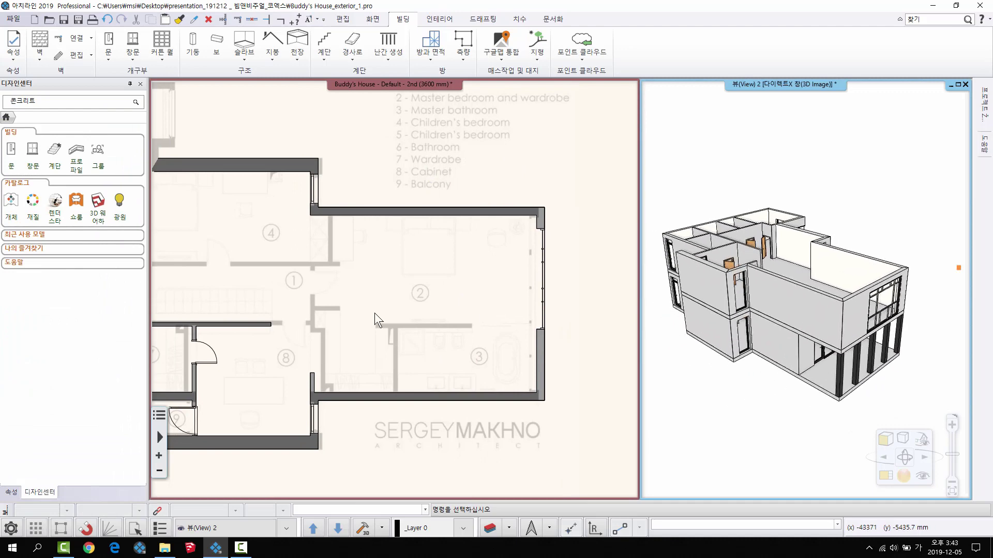
pyautogui.scroll(-3, 282, 349)
pyautogui.moveTo(282, 349); pyautogui.dragTo(380, 338, button='middle')
pyautogui.scroll(2, 371, 420)
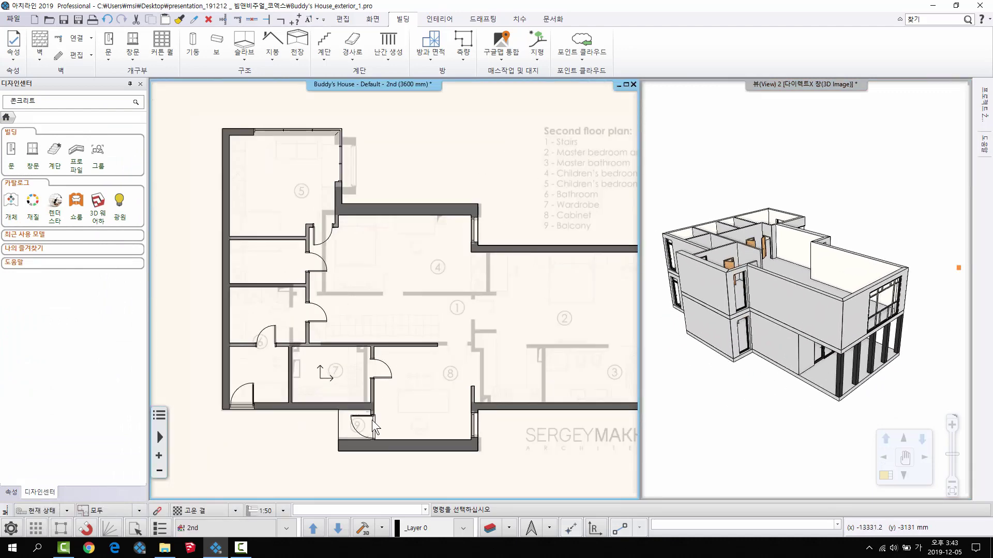
# Make the roof floor active and show the 2nd floor plan beneath it as a reference.
pyautogui.click(288, 528)
pyautogui.click(371, 337)
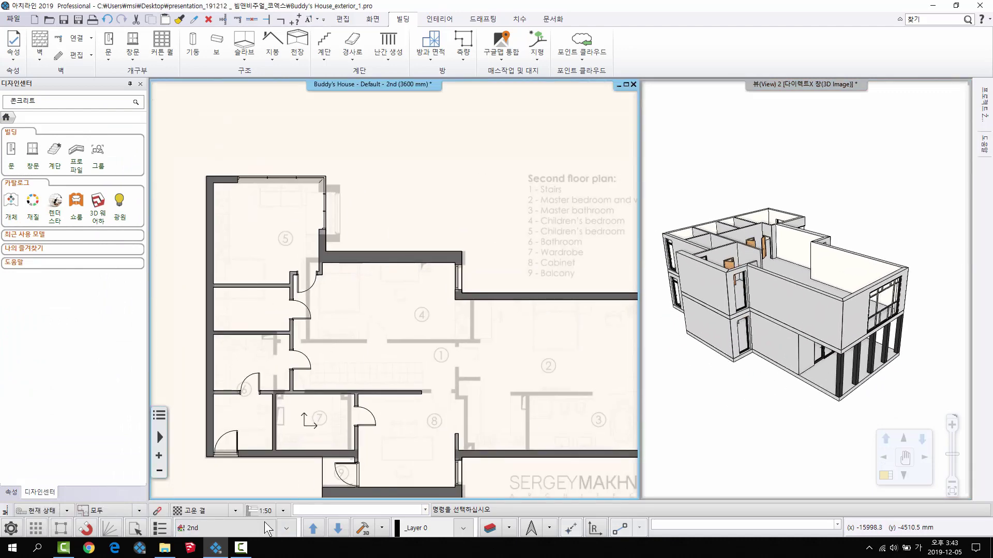
pyautogui.click(312, 528)
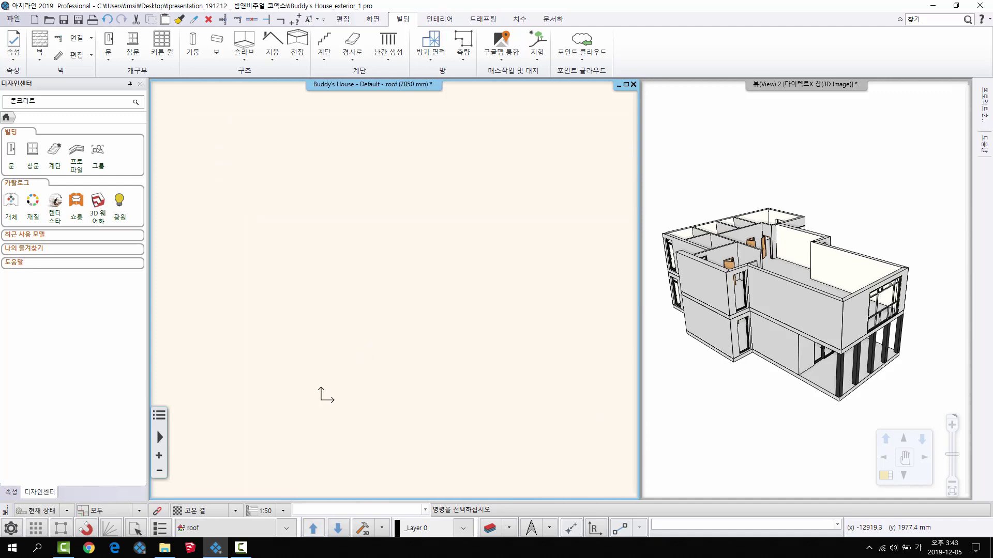
pyautogui.click(286, 528)
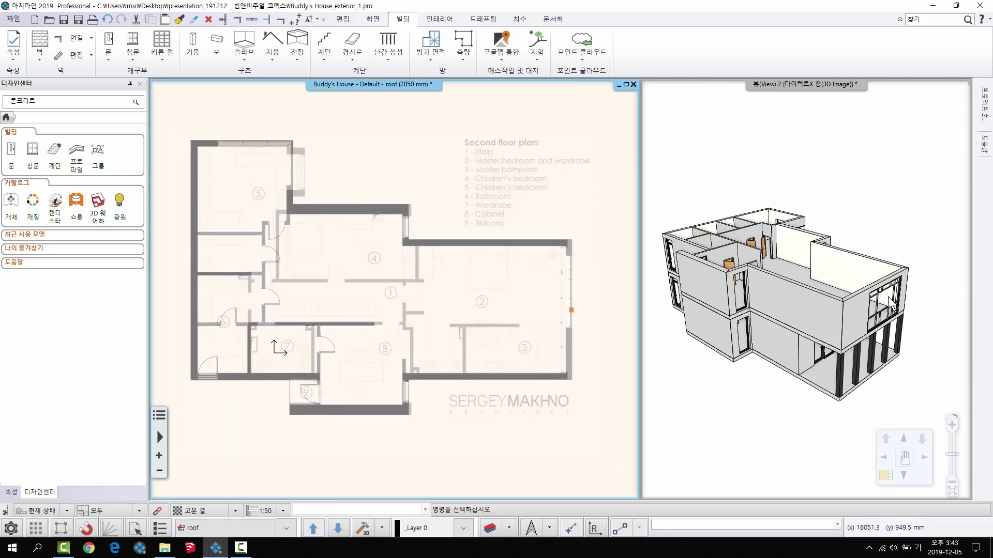
pyautogui.moveTo(888, 296); pyautogui.dragTo(776, 299)
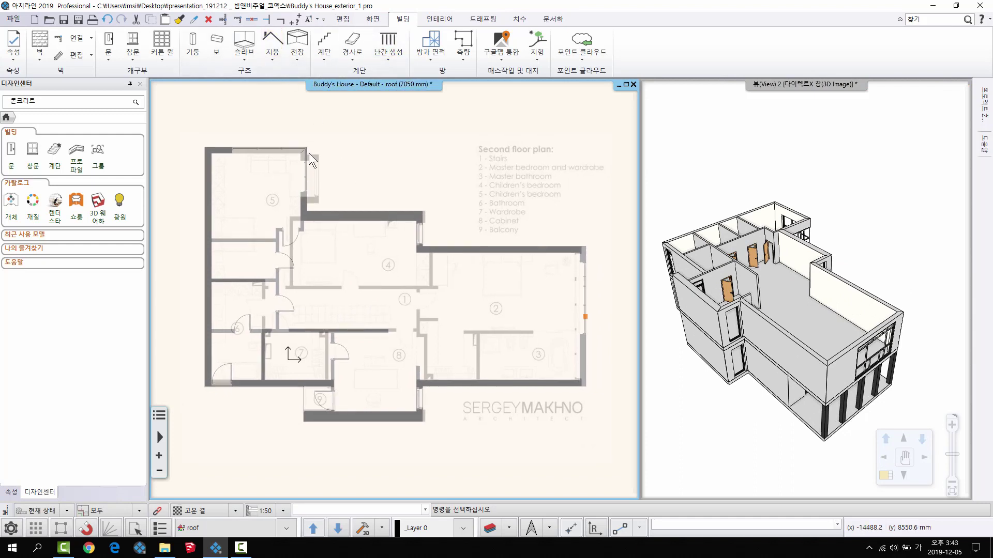
# Try to draw a polygonal slab on the roof floor, tracing the complete outer wall outline of the 2nd floor.
pyautogui.click(244, 58)
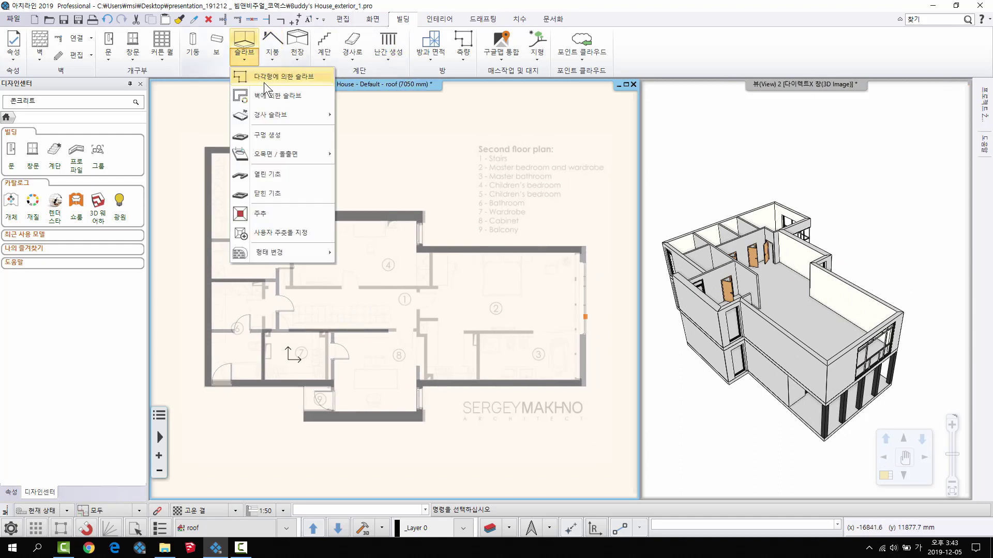
pyautogui.click(264, 77)
pyautogui.click(206, 148)
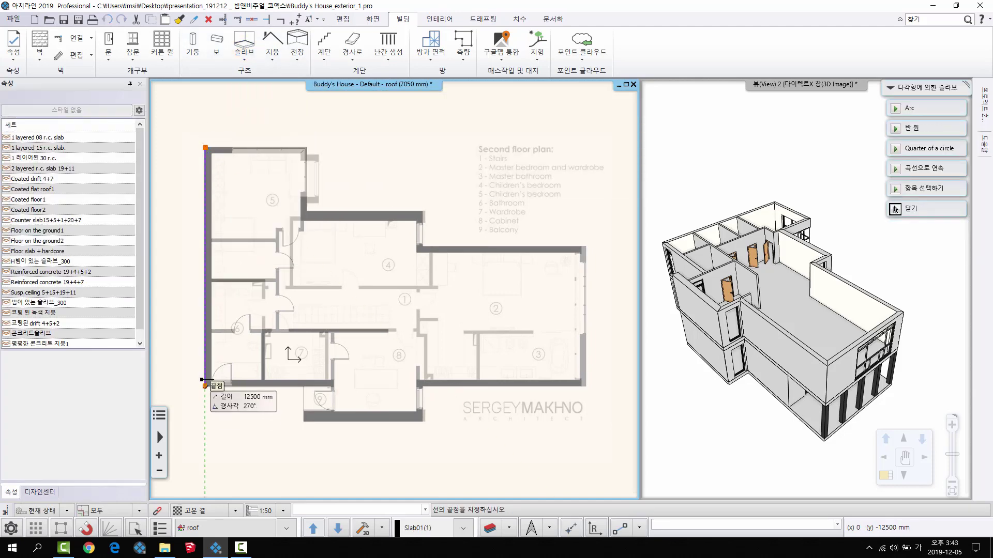
pyautogui.click(205, 385)
pyautogui.click(304, 386)
pyautogui.click(304, 421)
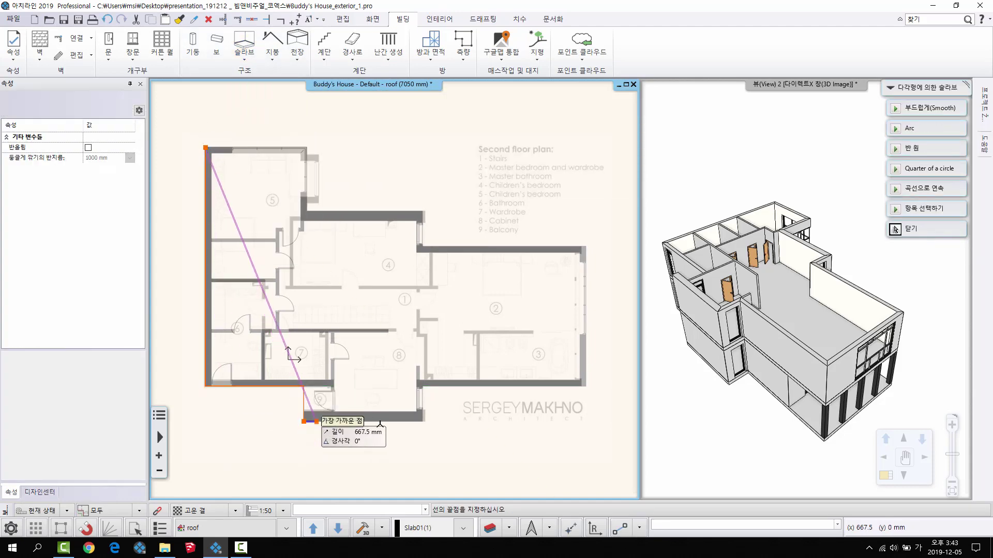
pyautogui.click(422, 422)
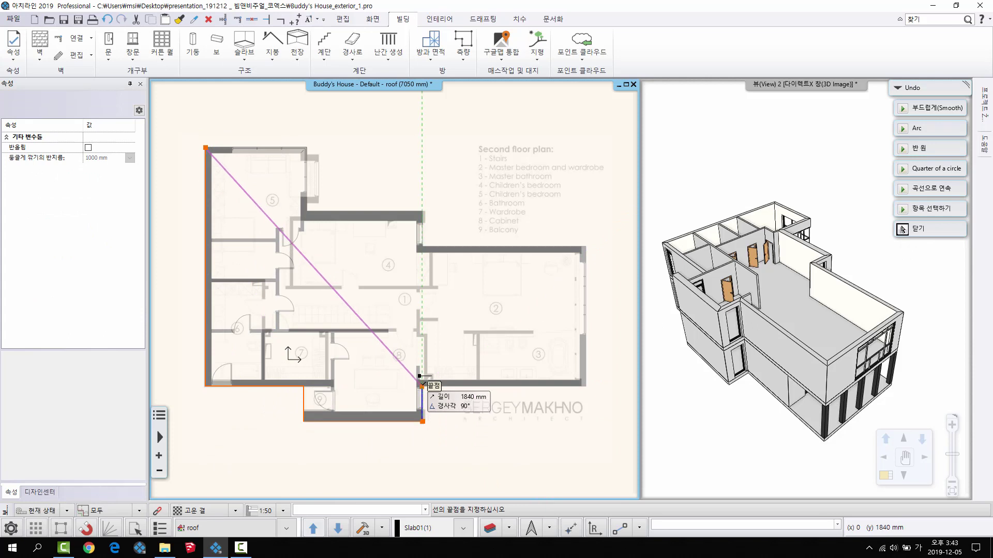
pyautogui.click(423, 386)
pyautogui.click(585, 385)
pyautogui.click(586, 246)
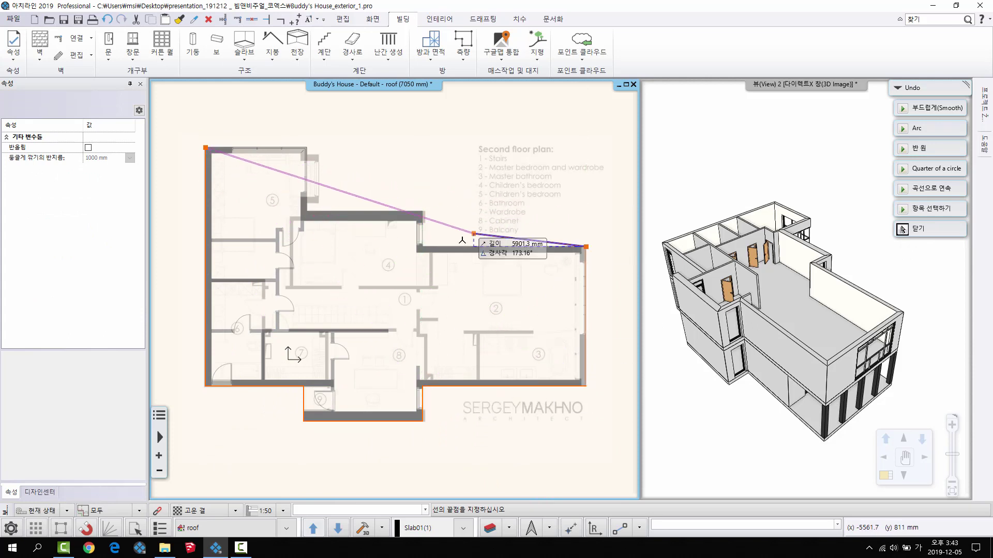
pyautogui.click(423, 247)
pyautogui.click(422, 211)
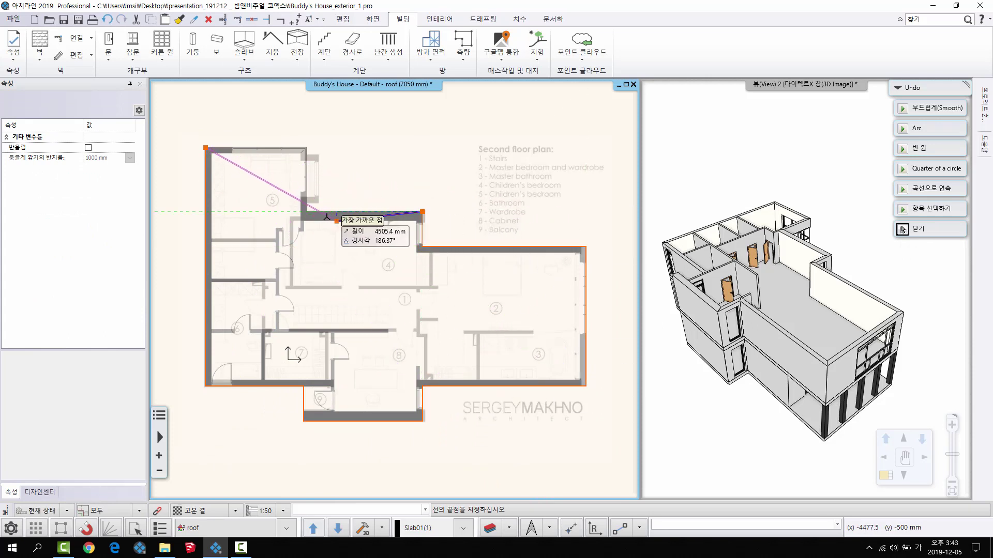
pyautogui.click(307, 211)
pyautogui.click(307, 147)
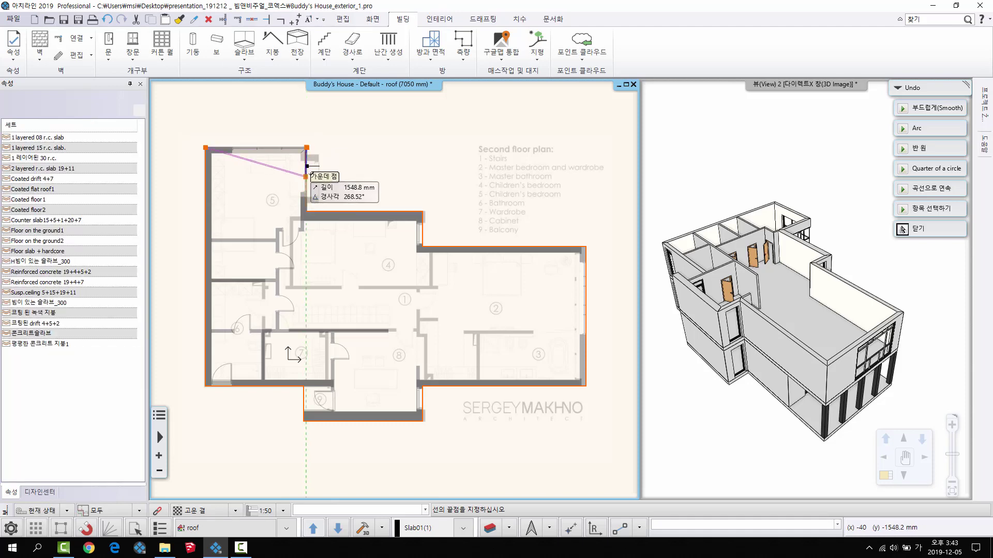
pyautogui.press('Return')
# Delete the polygonal slab from the roof floor.
pyautogui.moveTo(811, 306); pyautogui.dragTo(540, 281)
pyautogui.scroll(2, 395, 193)
pyautogui.click(324, 192)
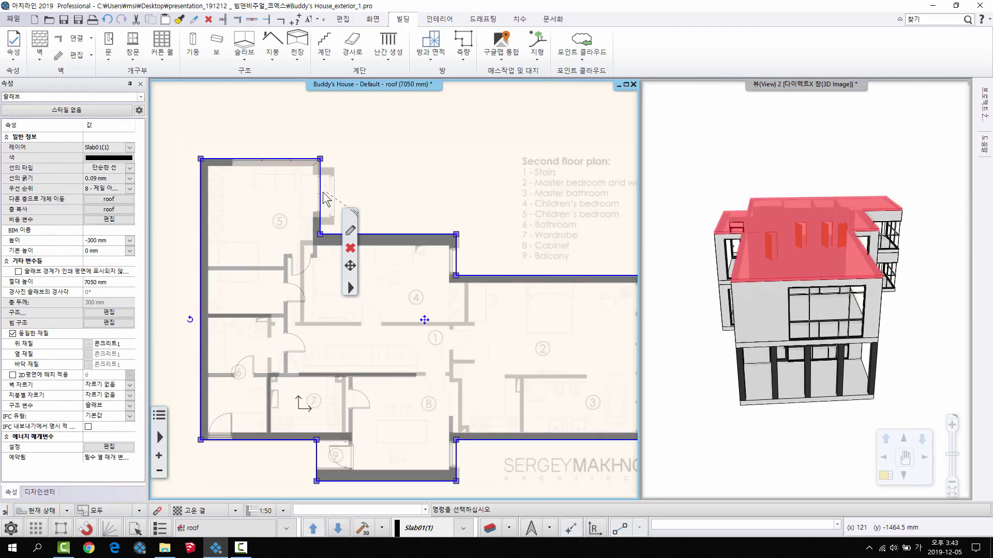
pyautogui.press('Delete')
pyautogui.scroll(-3, 393, 310)
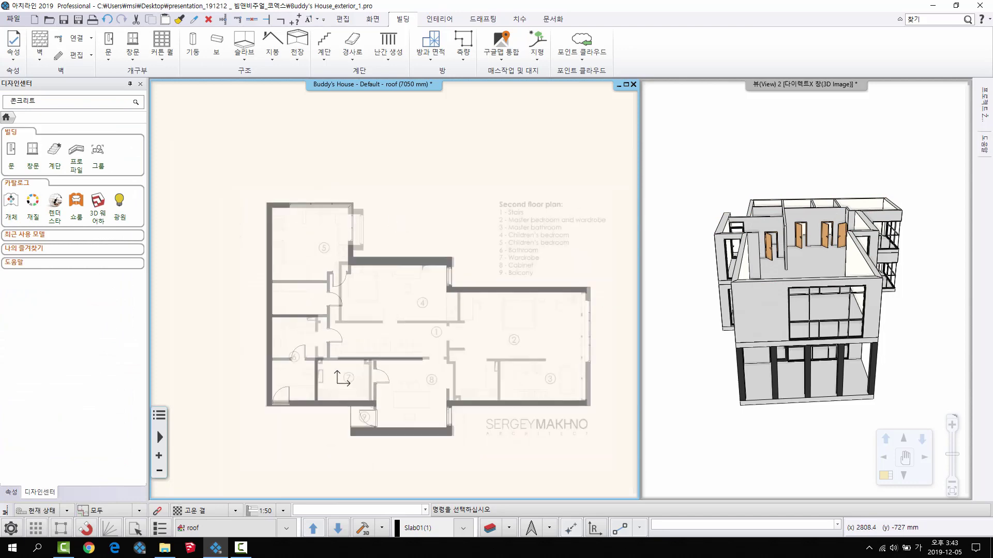
# Make the 2nd floor active and generate an automatic roof from all of that floor's walls.
pyautogui.moveTo(402, 270); pyautogui.dragTo(442, 246, button='middle')
pyautogui.press('pagedown')
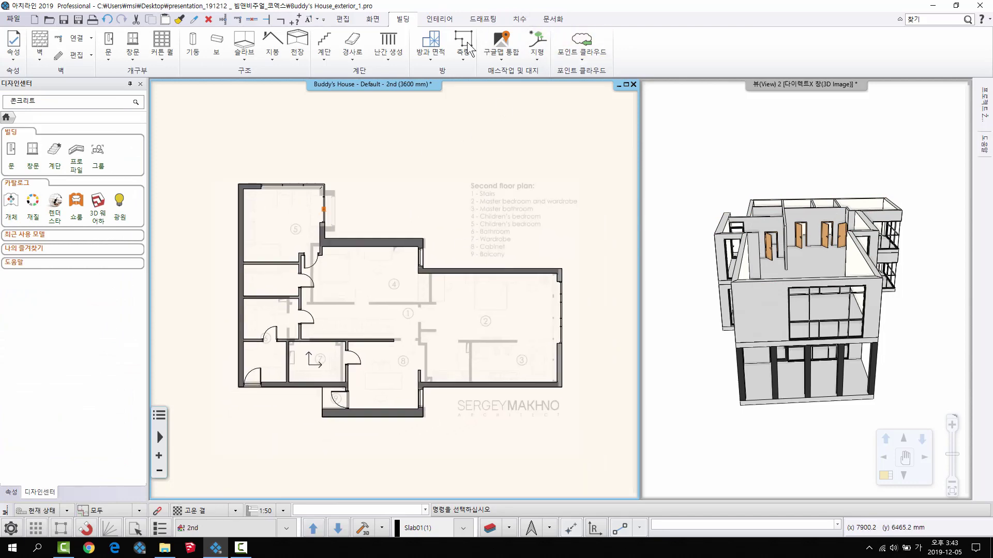
pyautogui.click(306, 61)
pyautogui.click(306, 76)
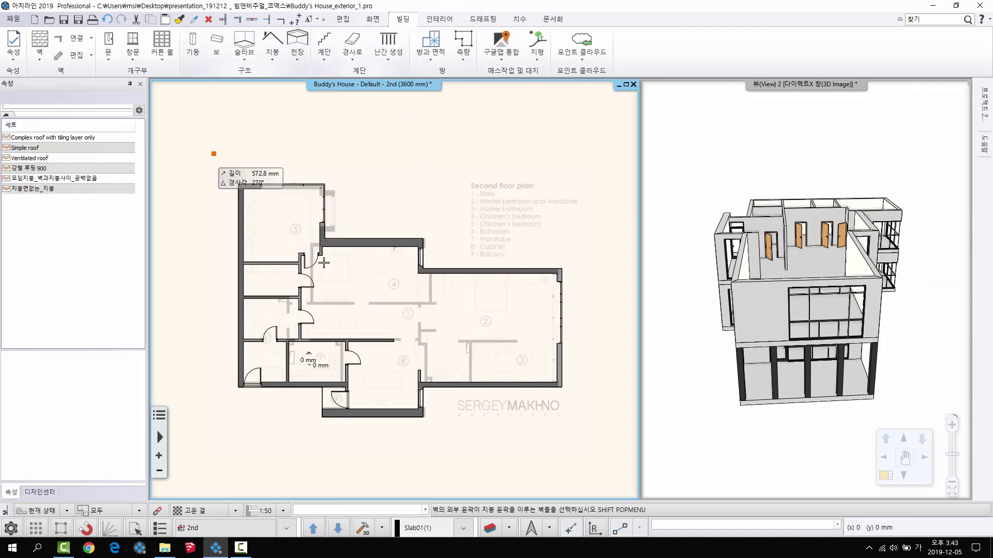
pyautogui.click(607, 452)
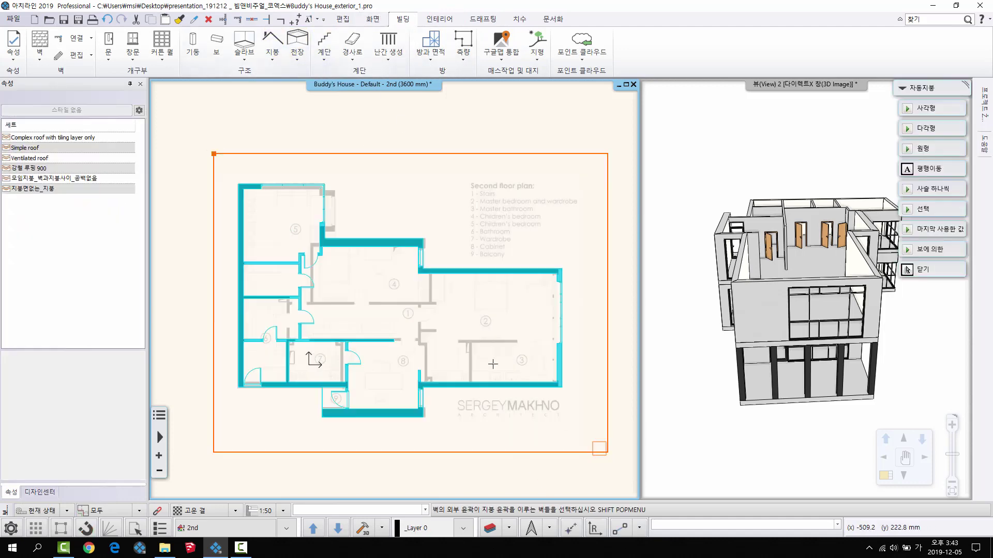
pyautogui.rightClick(452, 351)
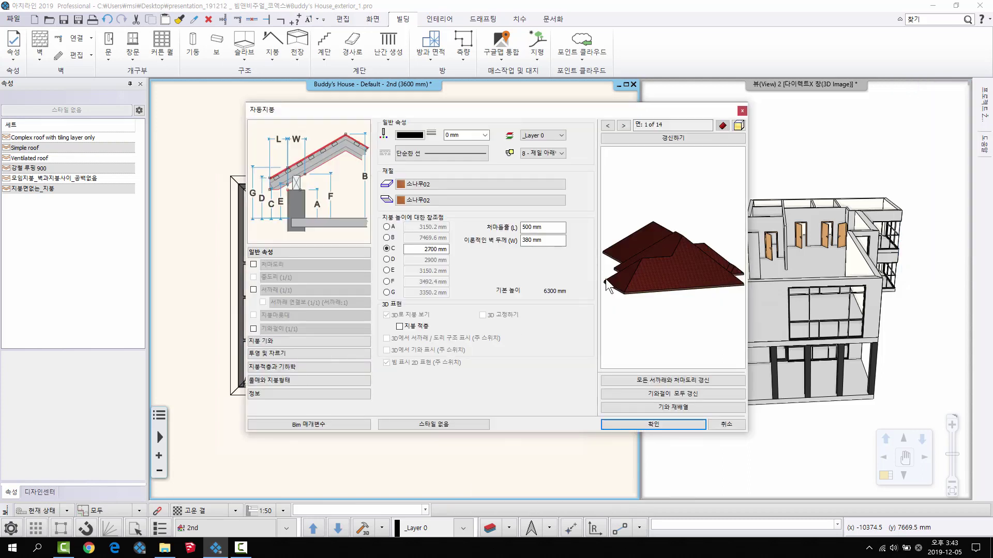
# Change the roof planes at the plan's east end and upper-left end to gable ends, and create the roof.
pyautogui.moveTo(648, 298); pyautogui.dragTo(656, 272)
pyautogui.scroll(-5, 660, 250)
pyautogui.scroll(4, 652, 291)
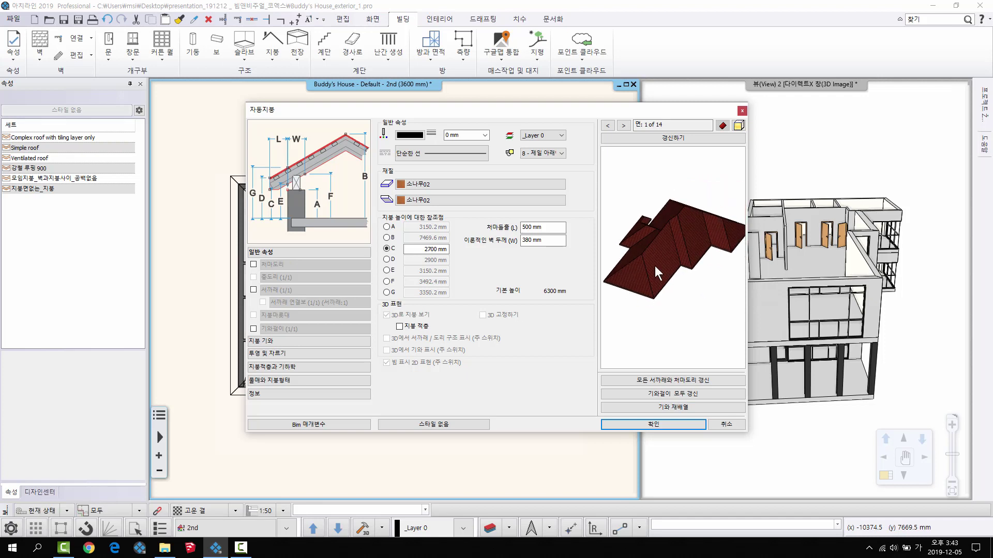
pyautogui.click(279, 382)
pyautogui.moveTo(700, 271); pyautogui.dragTo(715, 290)
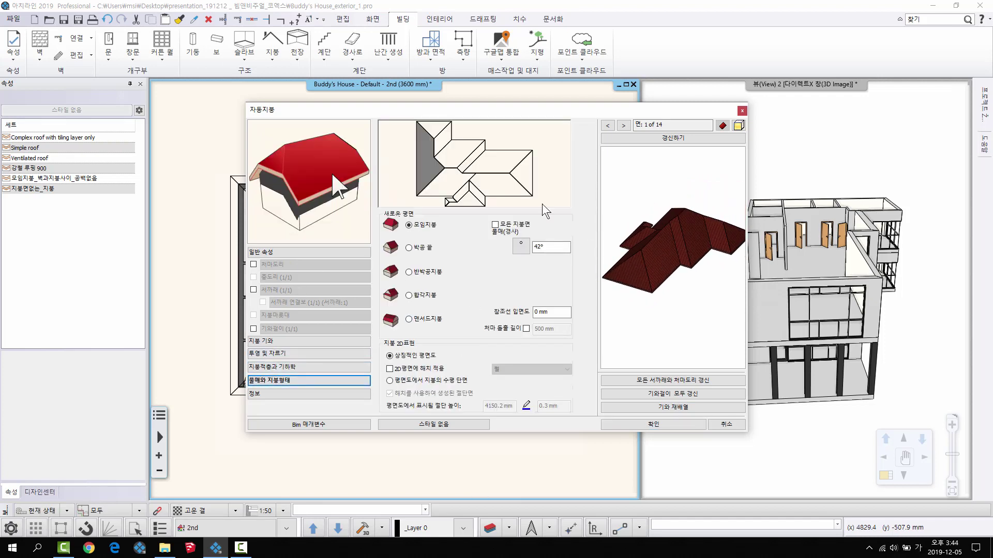
pyautogui.click(528, 178)
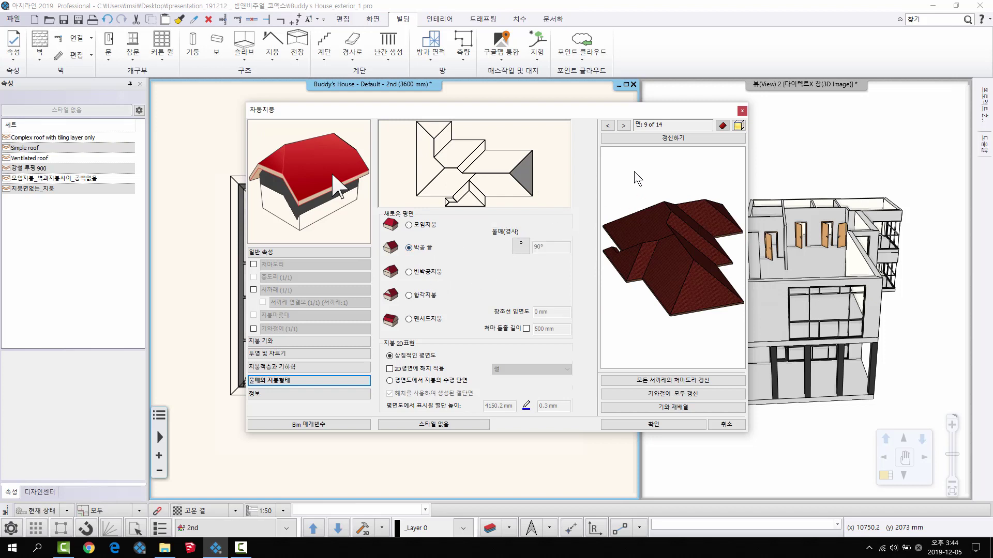
pyautogui.moveTo(689, 212); pyautogui.dragTo(698, 238)
pyautogui.click(540, 188)
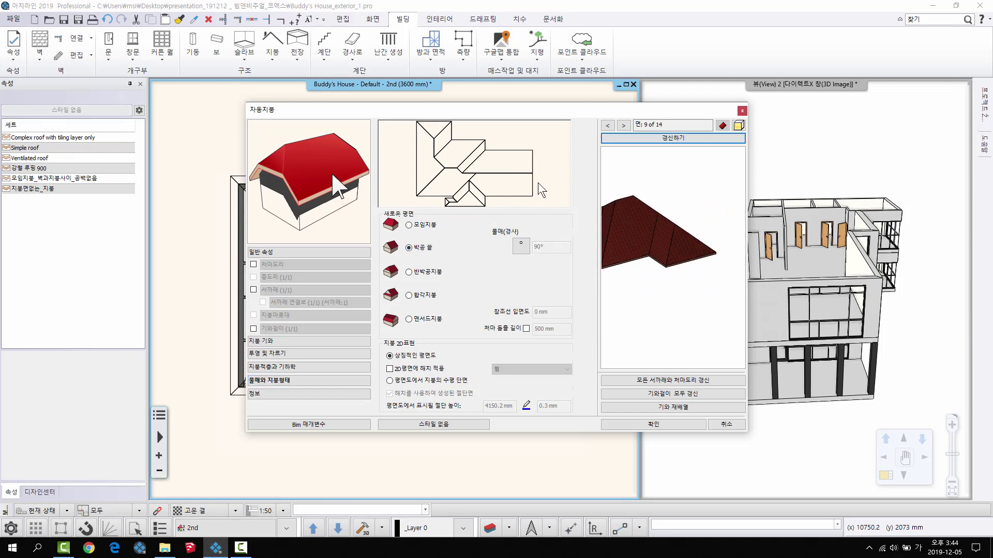
pyautogui.click(442, 135)
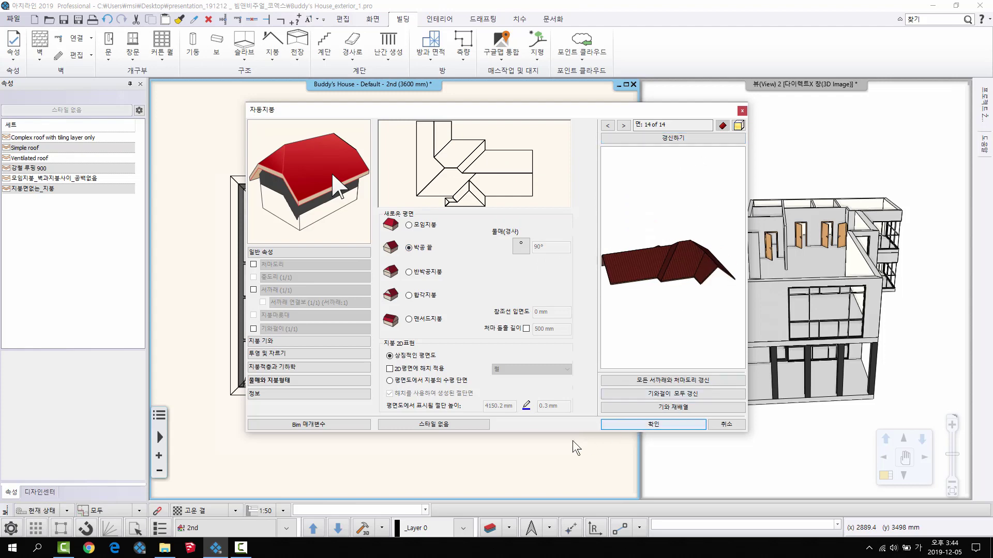
pyautogui.click(603, 424)
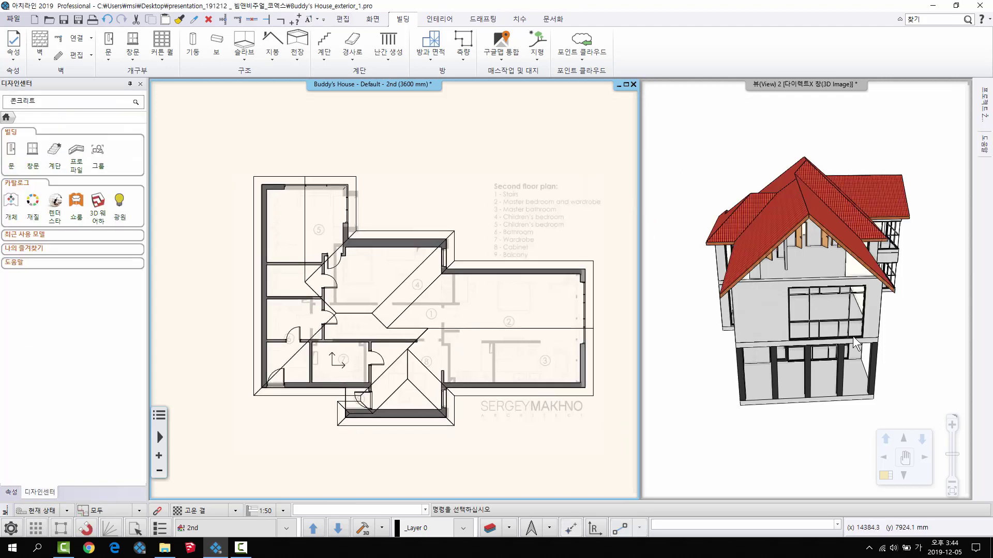
# Raise the height of the 2nd-floor wall above the deck columns so that it fills the gable up to the roof.
pyautogui.click(958, 84)
pyautogui.moveTo(582, 333); pyautogui.dragTo(457, 287, button='middle')
pyautogui.scroll(3, 392, 181)
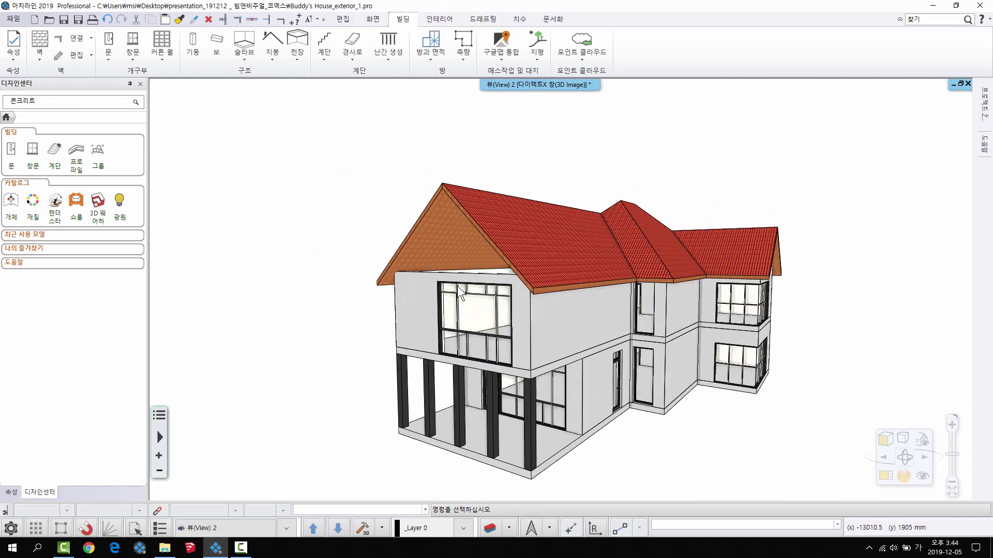
pyautogui.click(405, 274)
pyautogui.click(435, 279)
pyautogui.click(435, 278)
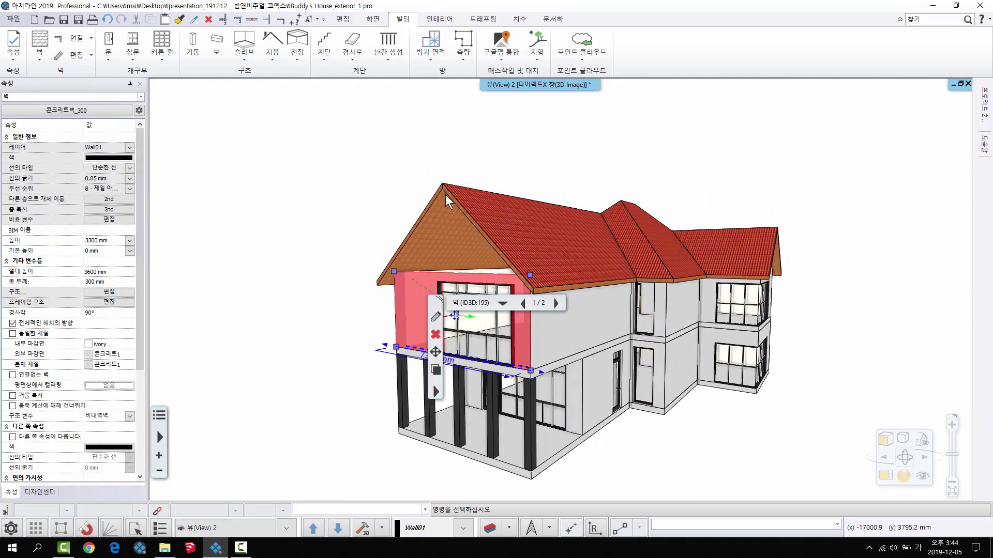
# Raise the 2nd-floor wall under the other gable end to a height of about 6960 mm to meet the roof.
pyautogui.click(866, 279)
pyautogui.moveTo(865, 280); pyautogui.dragTo(872, 264, button='middle')
pyautogui.click(842, 262)
pyautogui.click(875, 252)
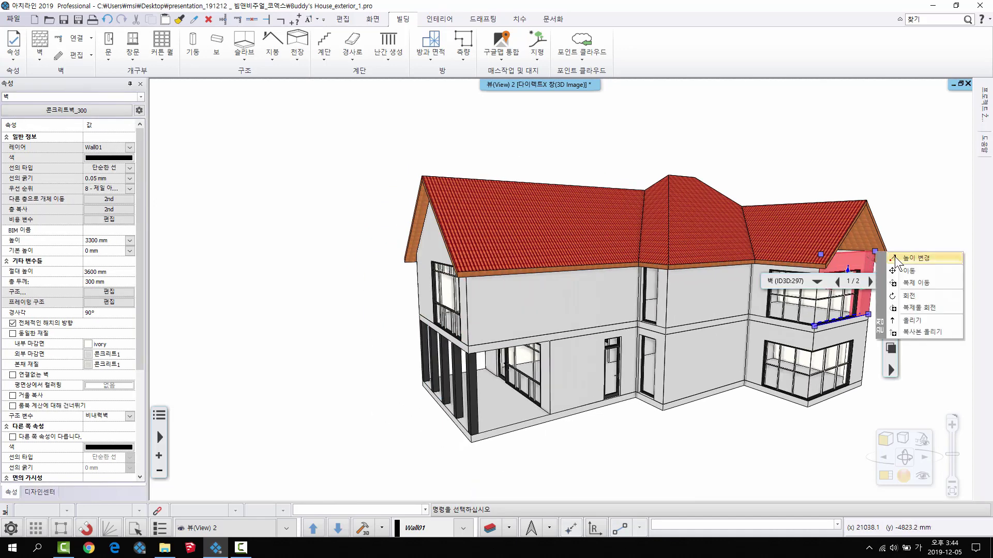
pyautogui.click(910, 258)
pyautogui.click(890, 168)
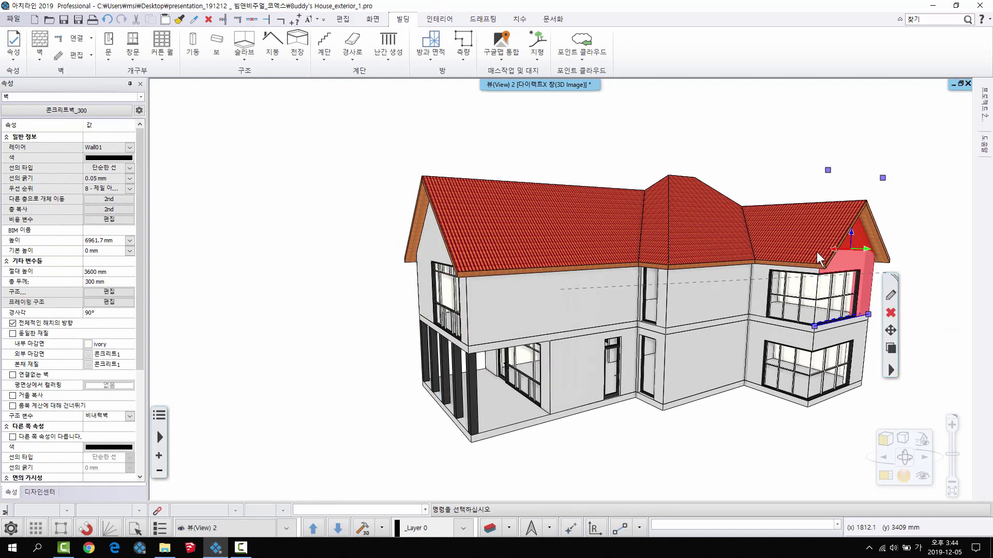
pyautogui.scroll(-2, 691, 313)
pyautogui.moveTo(691, 312); pyautogui.dragTo(694, 365, button='middle')
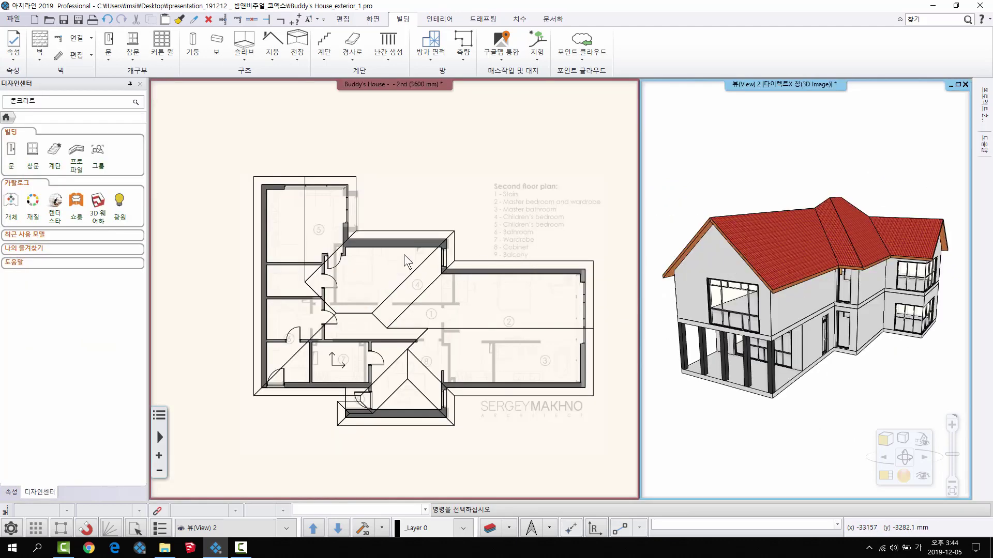
pyautogui.click(401, 259)
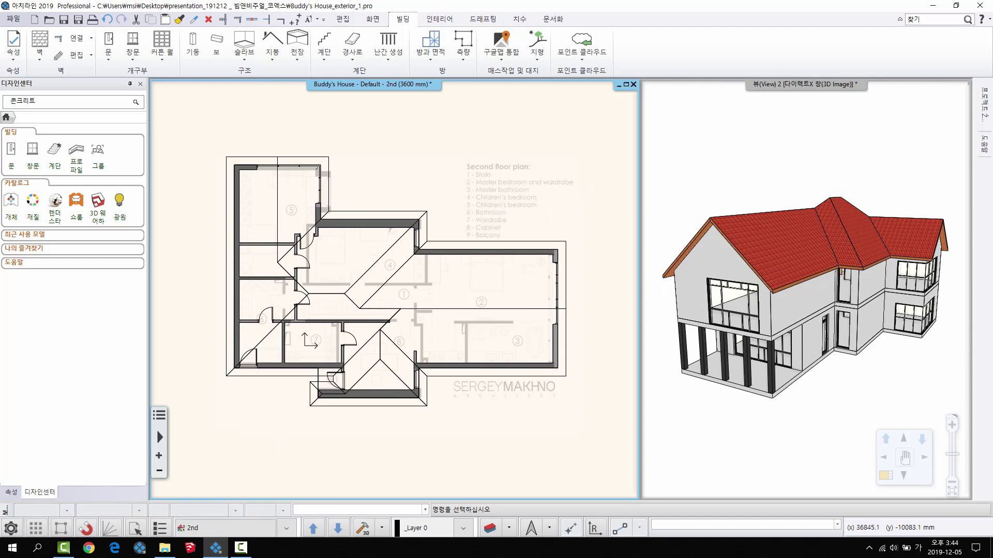
pyautogui.hotkey('ctrl', 'Tab')
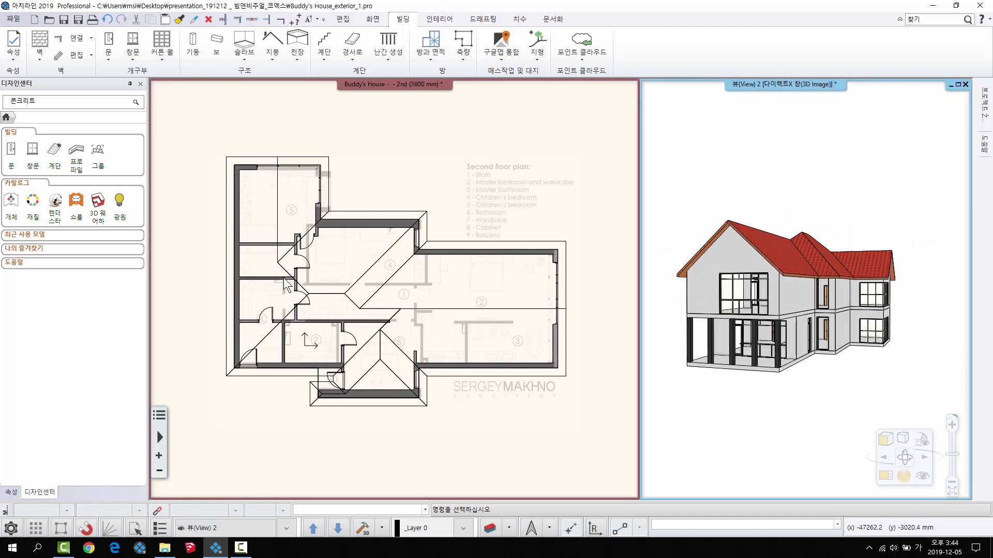
# Open the project Buddy's House_exterior_1-2.pro, closing the current project without saving.
pyautogui.click(14, 20)
pyautogui.click(33, 54)
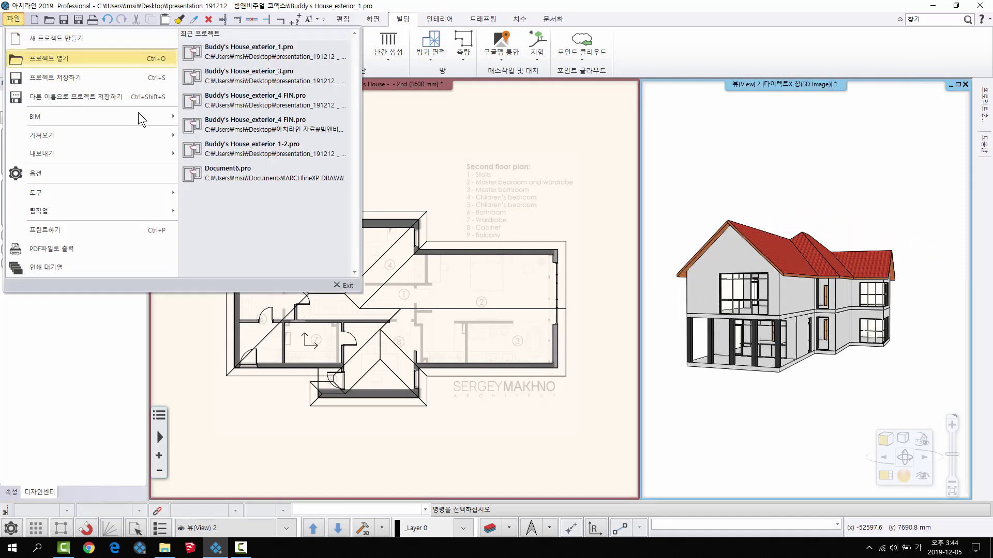
pyautogui.click(388, 258)
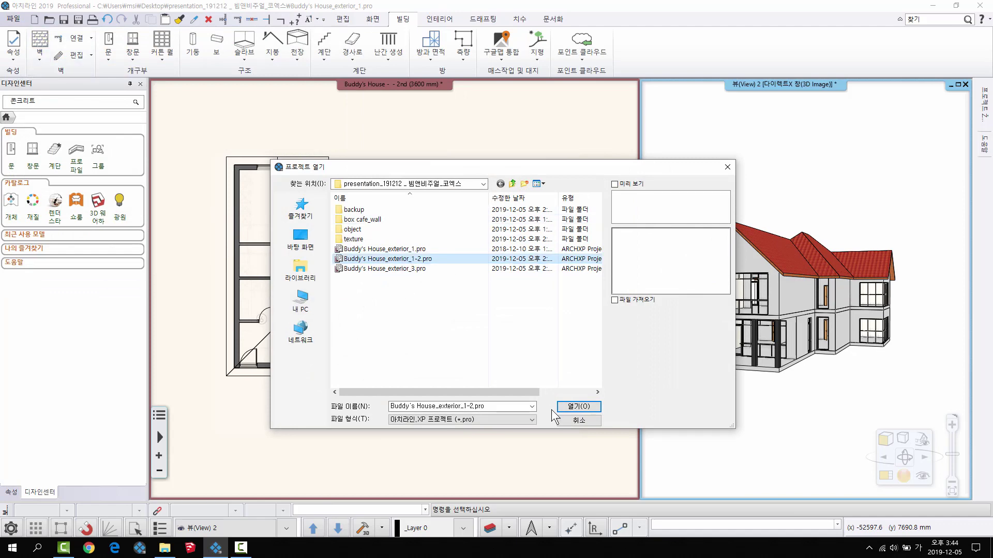
pyautogui.click(575, 407)
pyautogui.click(421, 406)
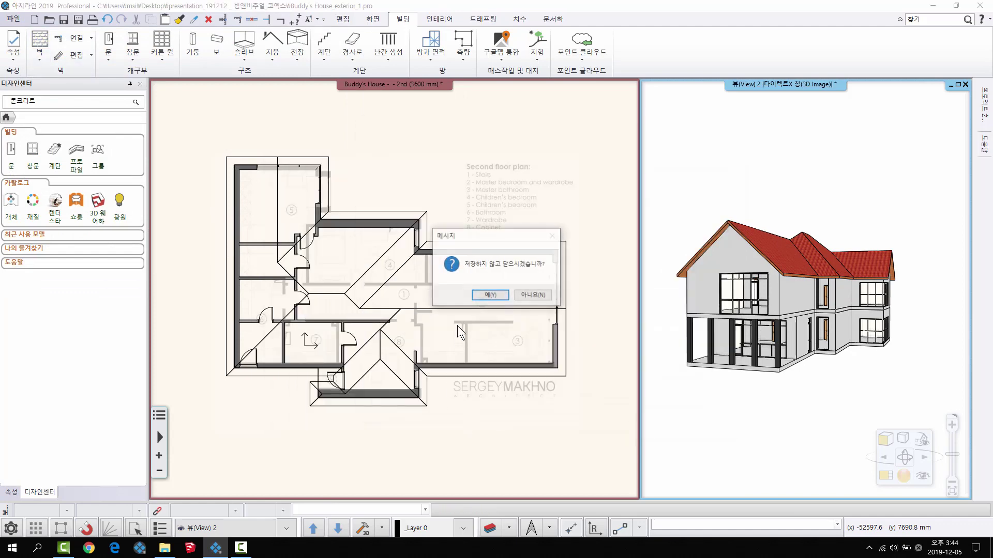
pyautogui.click(492, 298)
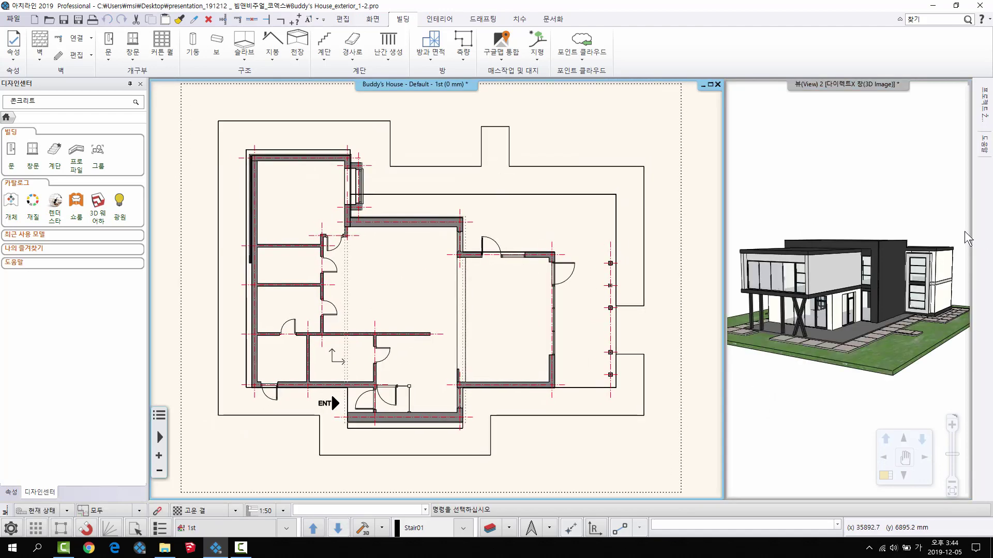
# Open the properties of the end block's ground-floor ivory wall and unlink its exterior finish from the interior one.
pyautogui.moveTo(692, 335); pyautogui.dragTo(675, 340)
pyautogui.scroll(5, 676, 340)
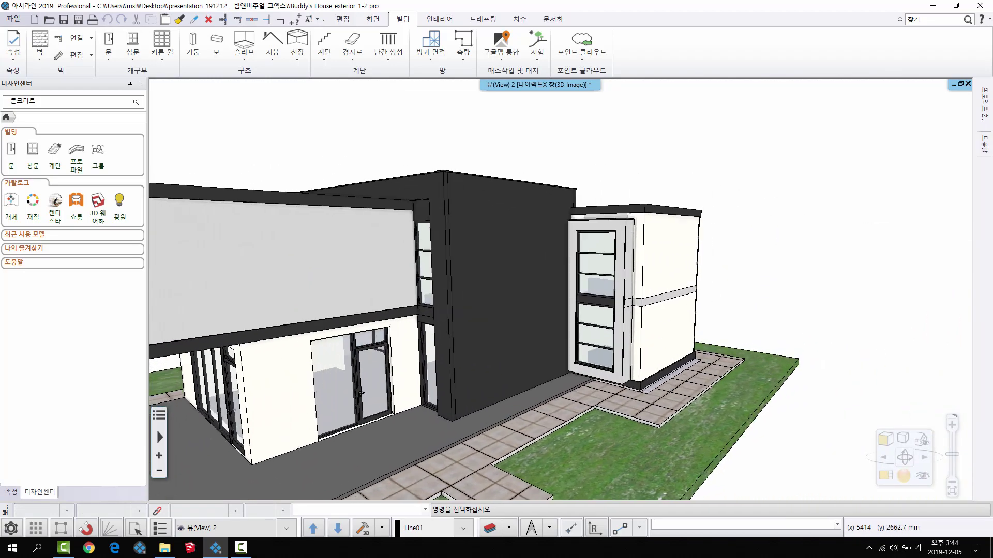
pyautogui.moveTo(707, 298); pyautogui.dragTo(517, 289)
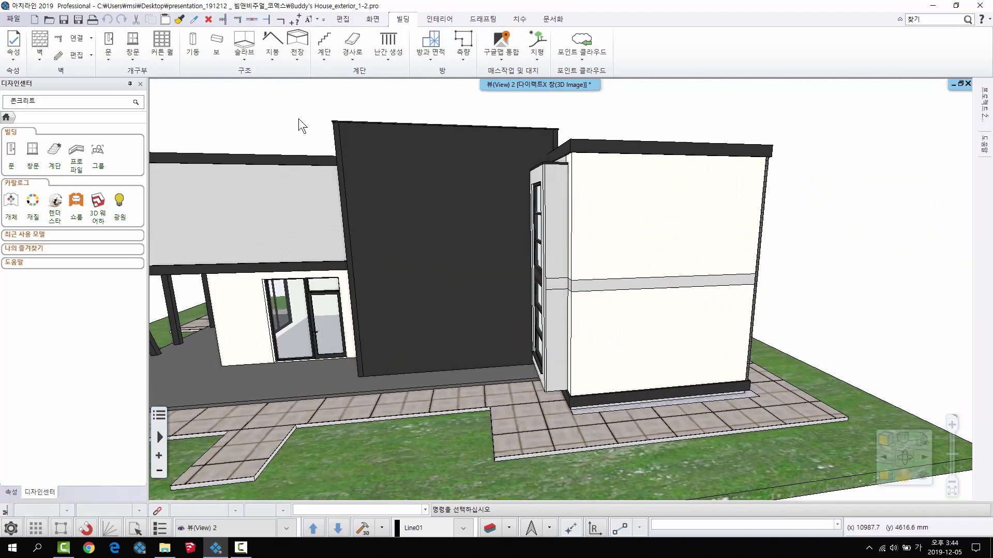
pyautogui.scroll(4, 537, 274)
pyautogui.scroll(-5, 509, 377)
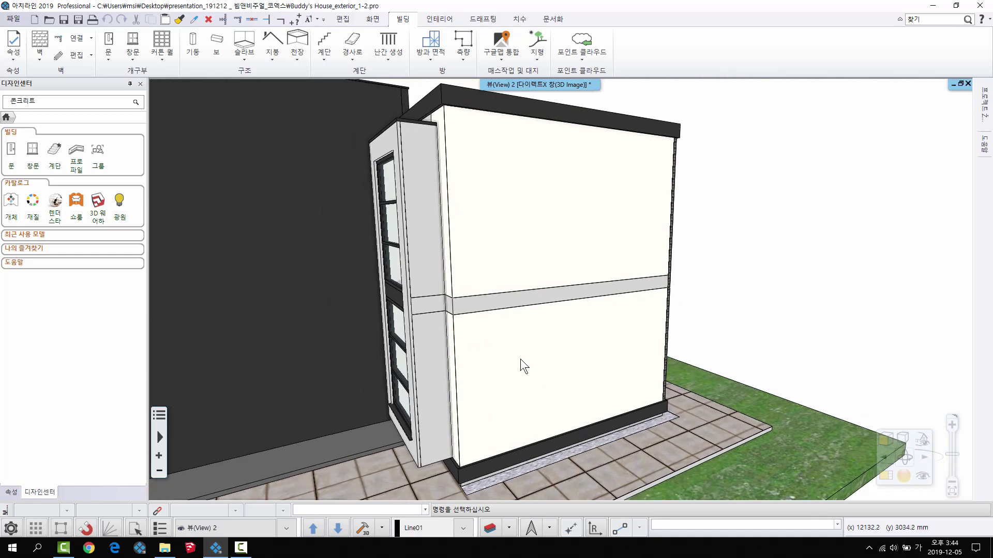
pyautogui.click(511, 381)
pyautogui.rightClick(622, 347)
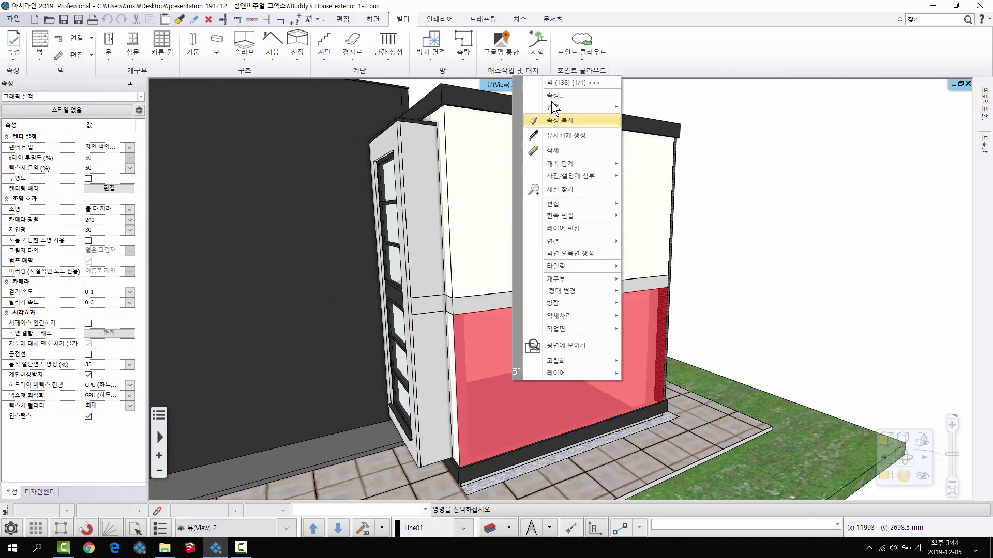
pyautogui.click(534, 141)
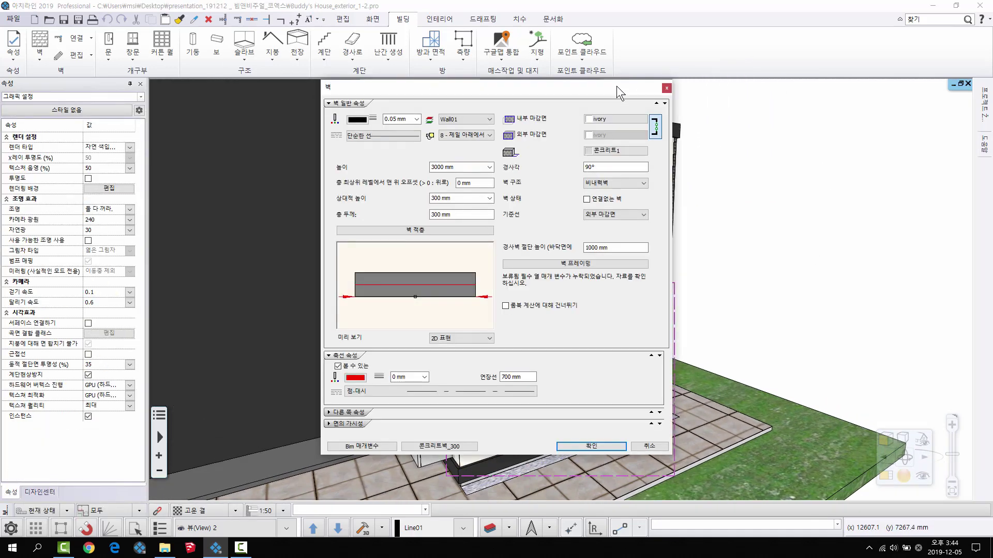
pyautogui.click(683, 88)
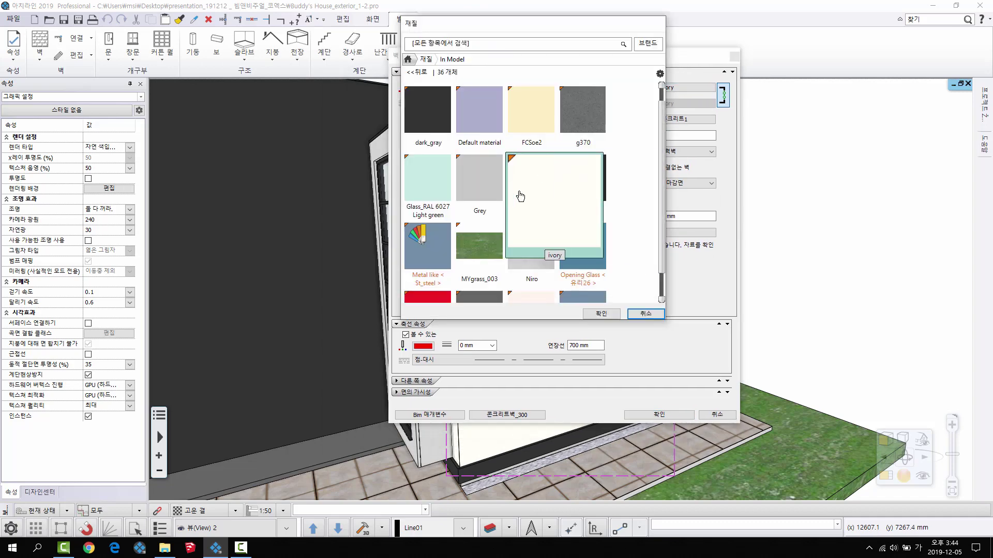
pyautogui.scroll(-5, 519, 195)
pyautogui.click(644, 315)
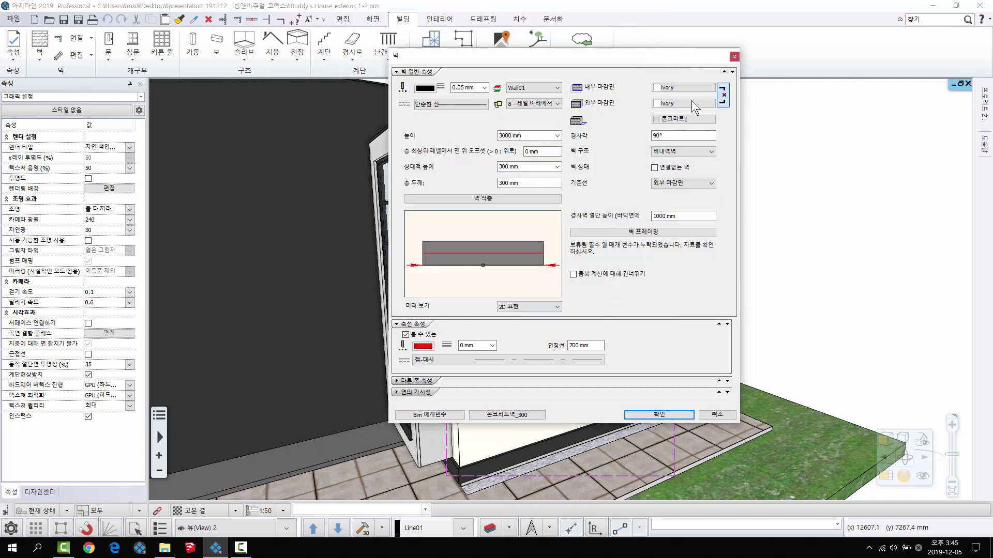
# Set the ground-floor wall's exterior finish to the Terca_0208 brick material from the in-model materials.
pyautogui.click(688, 102)
pyautogui.scroll(5, 455, 134)
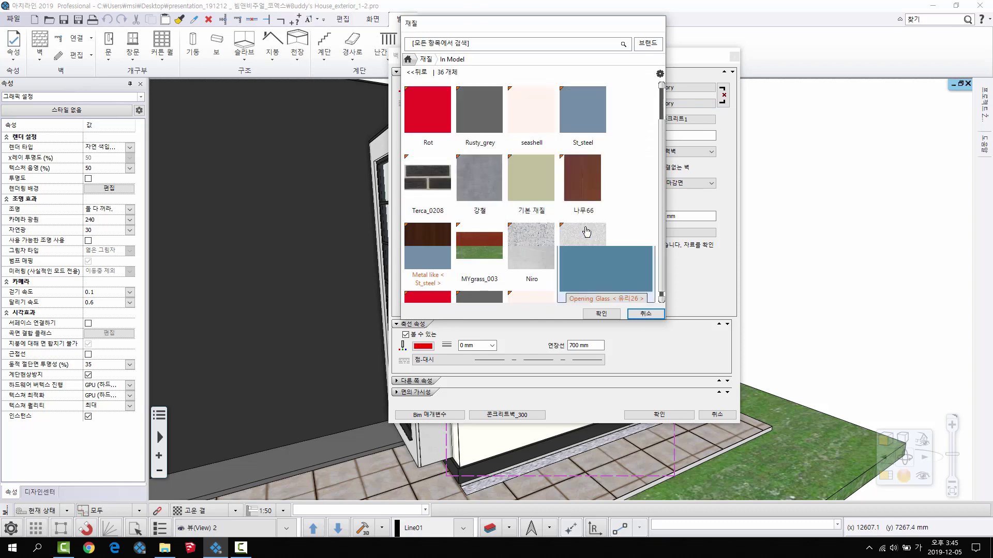
pyautogui.click(451, 130)
pyautogui.click(601, 314)
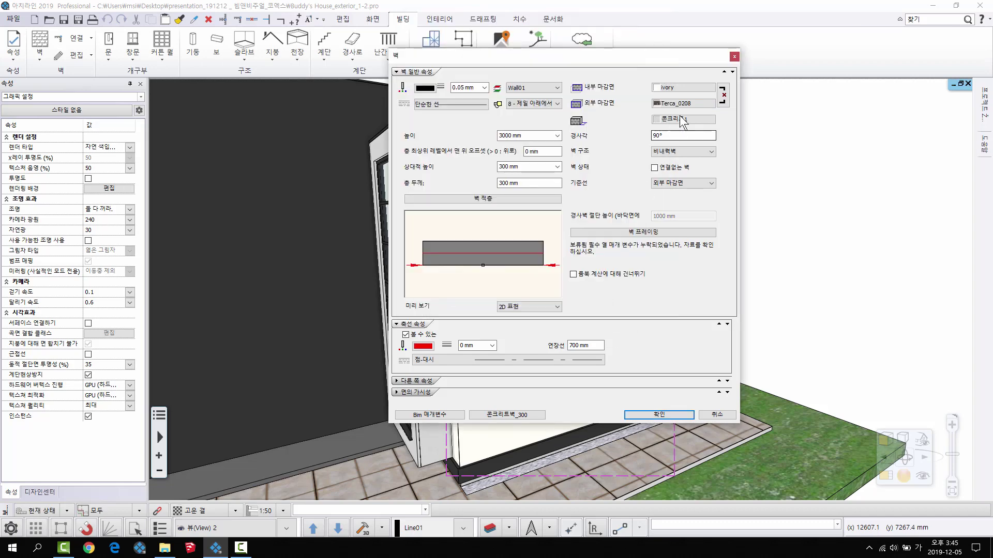
pyautogui.click(662, 411)
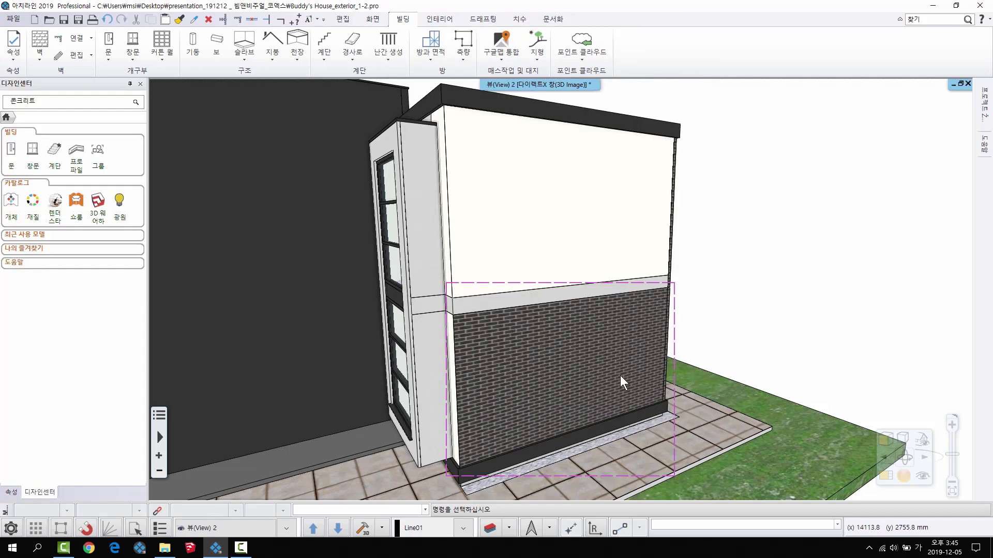
# Copy only the outer material property from the ground-floor brick wall to the ivory wall directly above it.
pyautogui.moveTo(619, 375); pyautogui.dragTo(647, 377, button='middle')
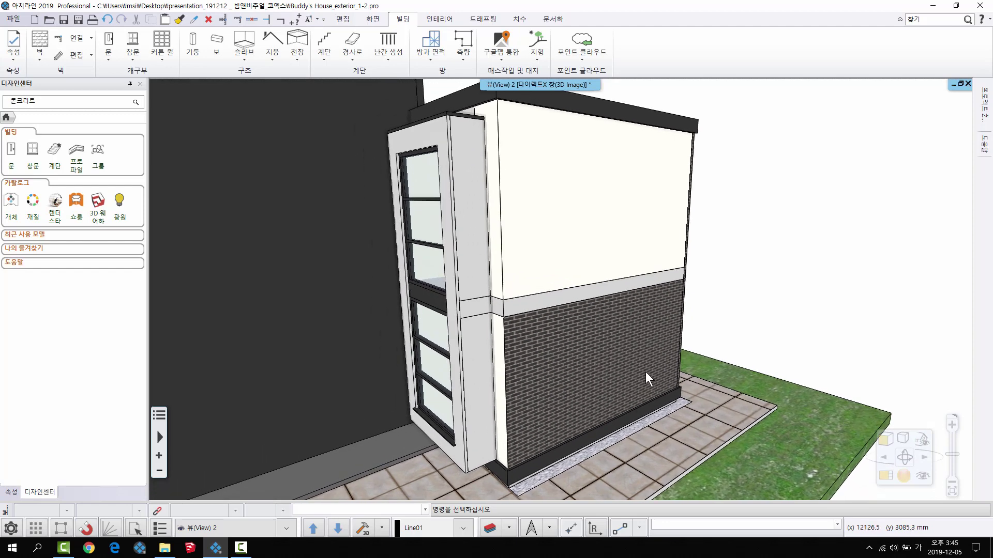
pyautogui.rightClick(588, 356)
pyautogui.click(601, 95)
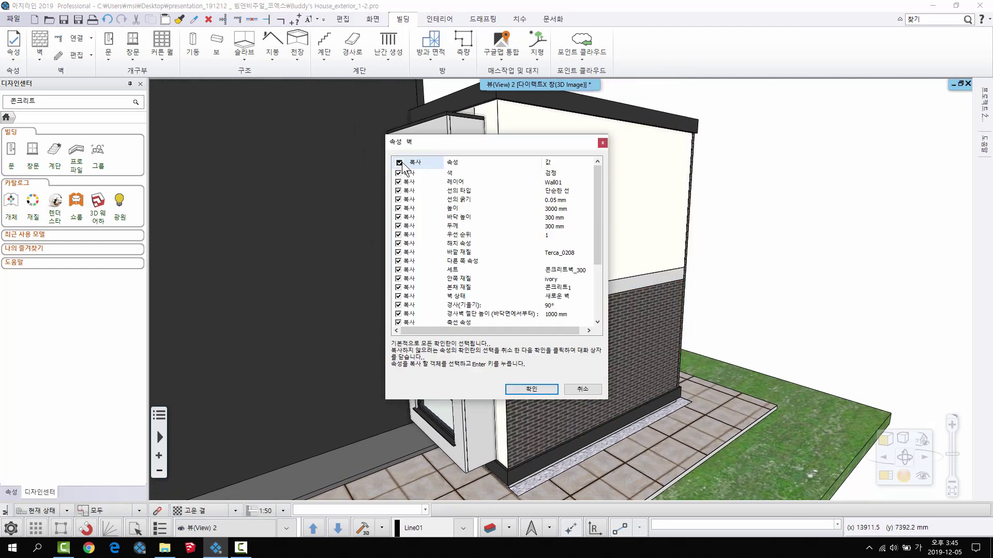
pyautogui.click(399, 162)
pyautogui.click(391, 252)
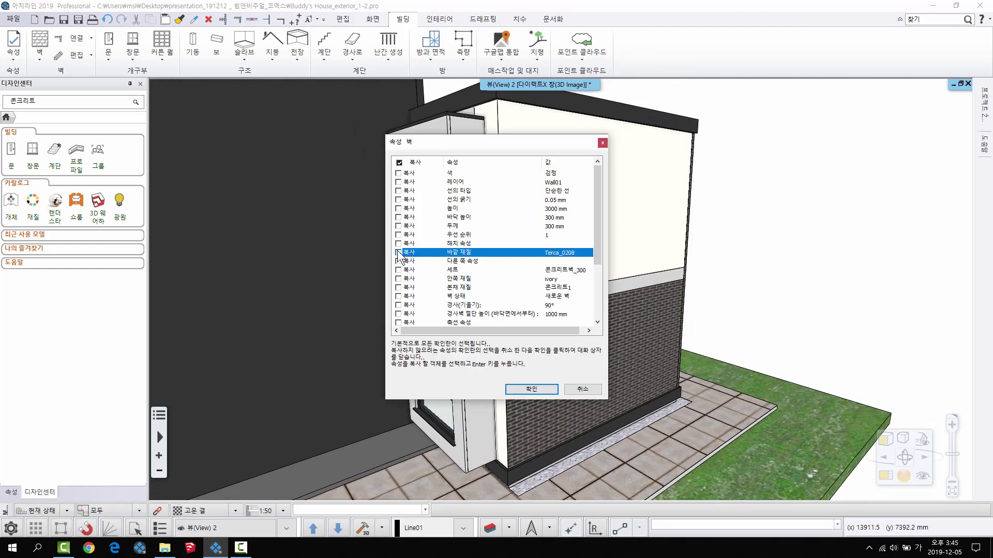
pyautogui.click(527, 389)
pyautogui.click(588, 207)
pyautogui.press('Return')
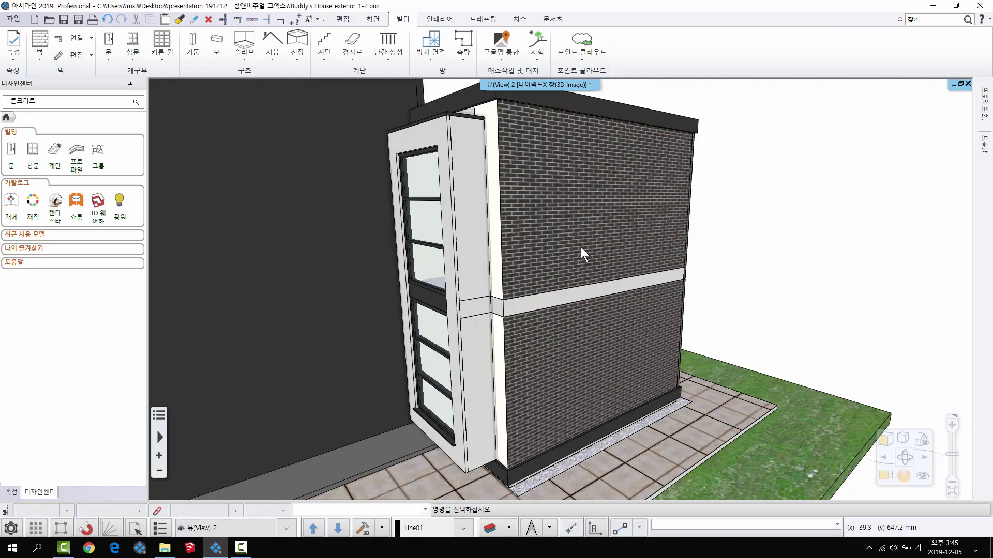
# Look up the material of the end block's upper brick wall with Find Material (재질 찾기) to load Terca_0208.
pyautogui.moveTo(723, 243)
pyautogui.mouseDown(button='middle')
pyautogui.moveTo(626, 254)
pyautogui.moveTo(718, 255)
pyautogui.mouseUp(button='middle')
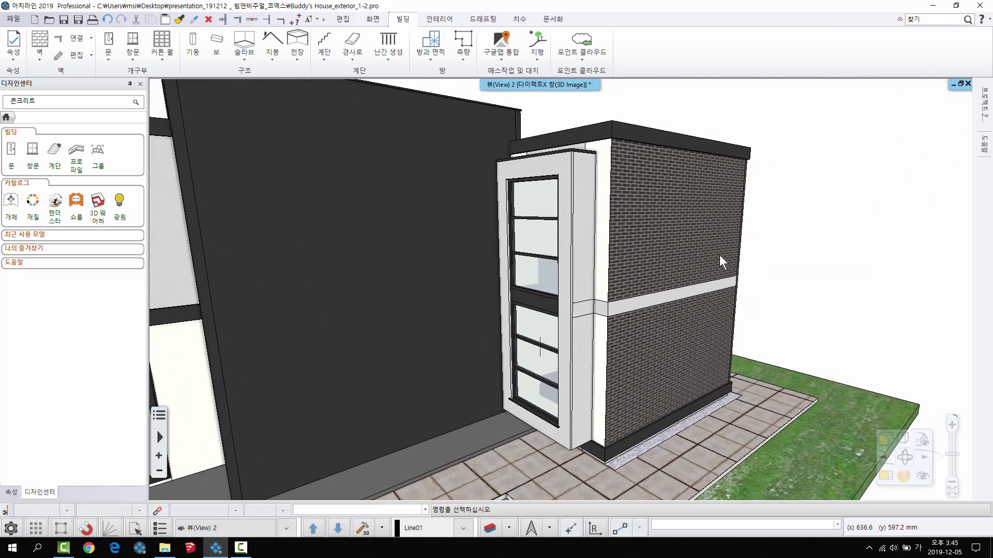
pyautogui.scroll(2, 692, 200)
pyautogui.moveTo(693, 199); pyautogui.dragTo(684, 222, button='middle')
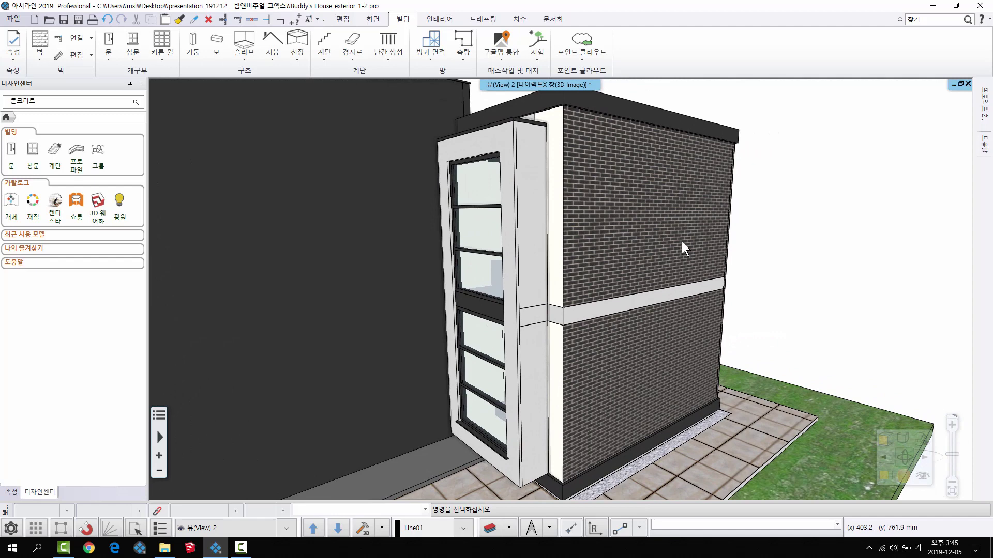
pyautogui.rightClick(675, 197)
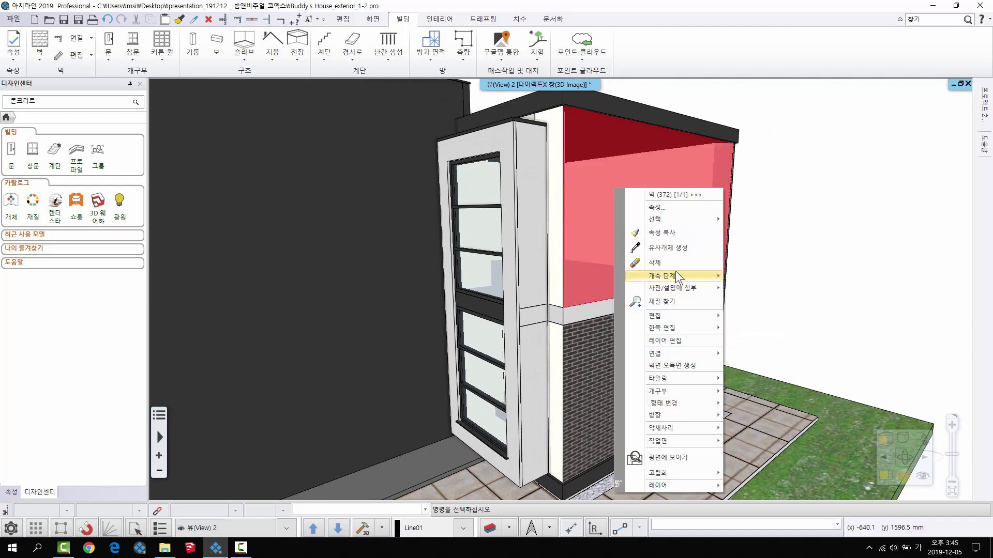
pyautogui.click(667, 302)
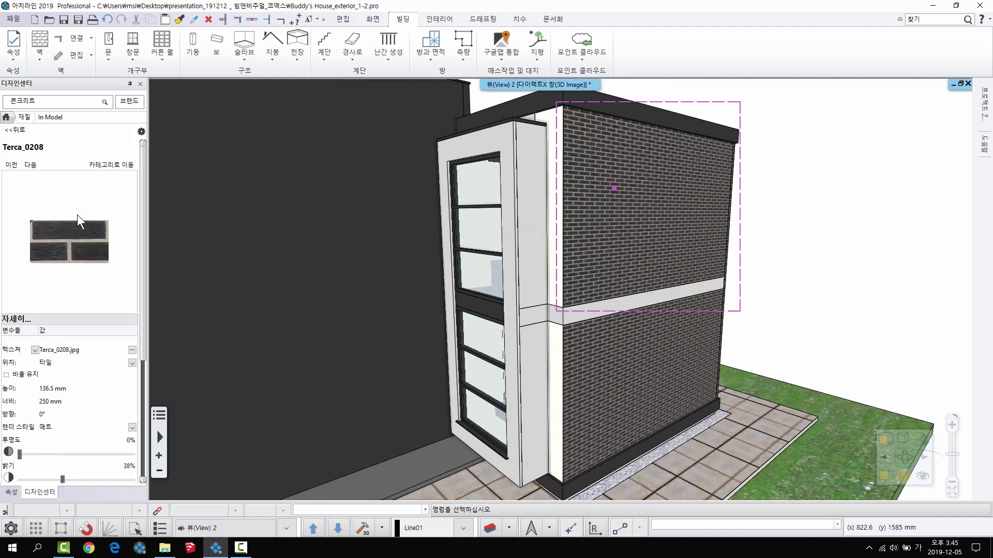
# Paint Terca_0208 onto the end block's light floor band and the narrow ivory wall faces around its tall window bay.
pyautogui.rightClick(578, 317)
pyautogui.click(648, 321)
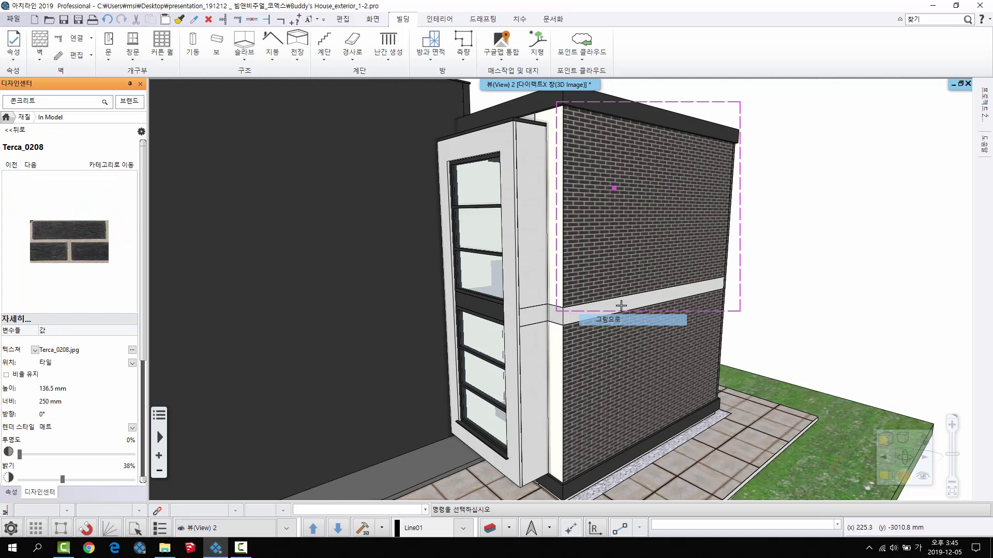
pyautogui.click(558, 292)
pyautogui.click(557, 345)
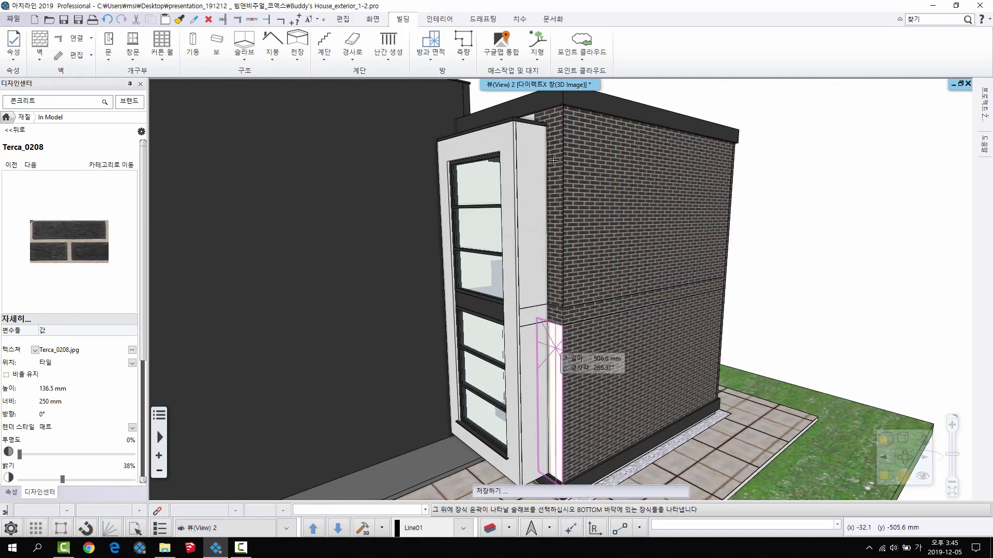
pyautogui.moveTo(556, 345); pyautogui.dragTo(649, 274, button='middle')
pyautogui.click(626, 183)
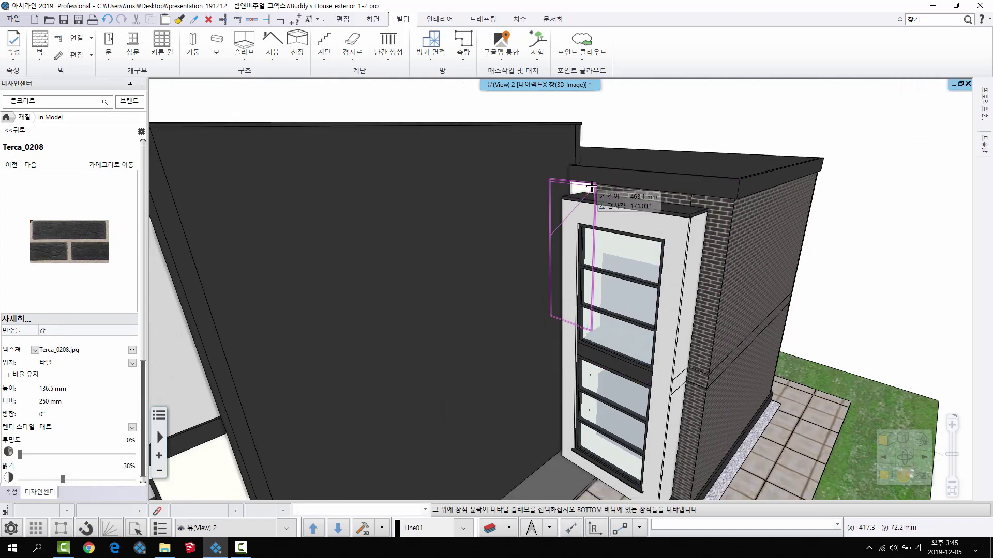
pyautogui.click(592, 189)
# Paint Terca_0208 onto all exterior wall faces of the overhanging upper-floor wing, including the strips around its large window.
pyautogui.scroll(-4, 592, 190)
pyautogui.moveTo(257, 358); pyautogui.dragTo(428, 264, button='middle')
pyautogui.click(427, 265)
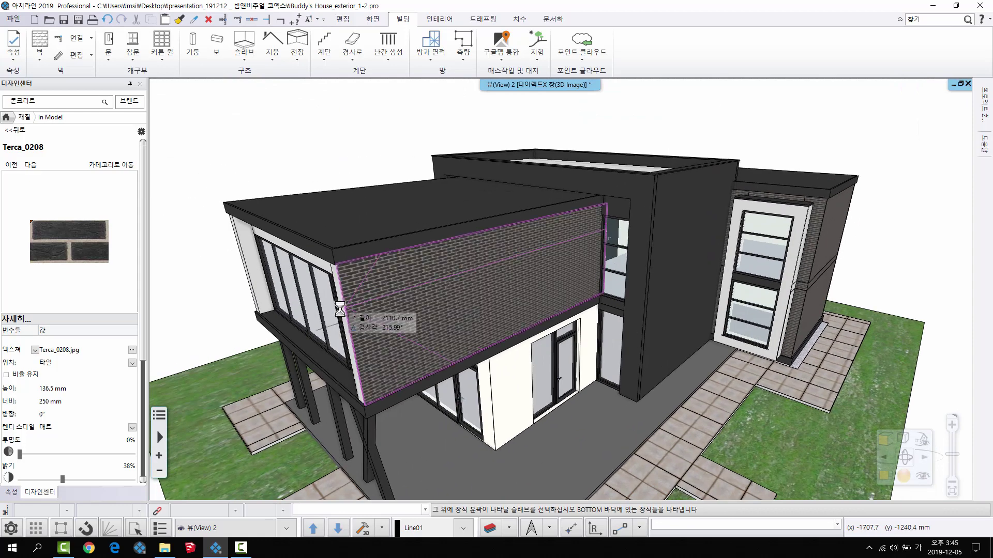
pyautogui.moveTo(339, 308); pyautogui.dragTo(383, 290, button='middle')
pyautogui.click(543, 235)
pyautogui.click(510, 234)
pyautogui.moveTo(510, 234); pyautogui.dragTo(602, 228, button='middle')
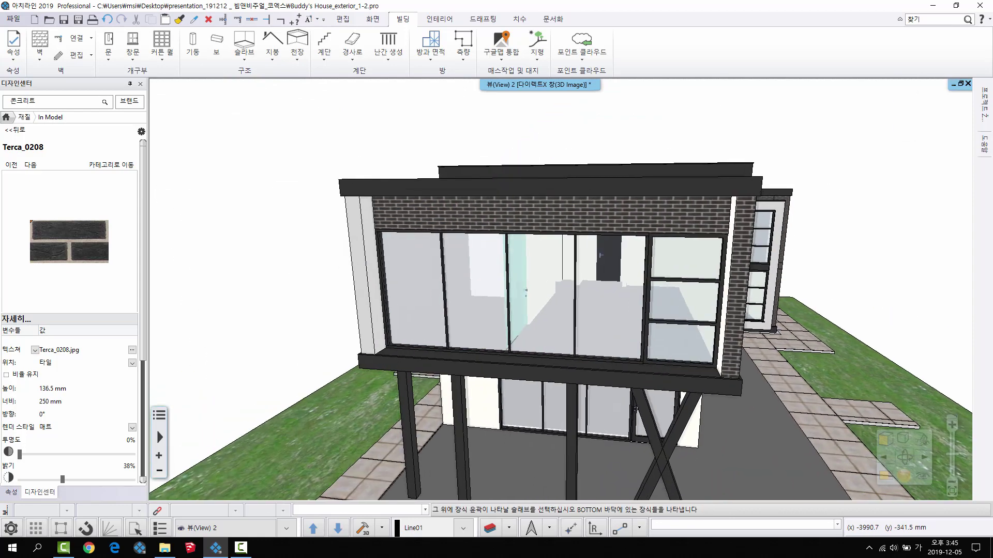
pyautogui.click(355, 228)
pyautogui.moveTo(357, 230); pyautogui.dragTo(517, 258, button='middle')
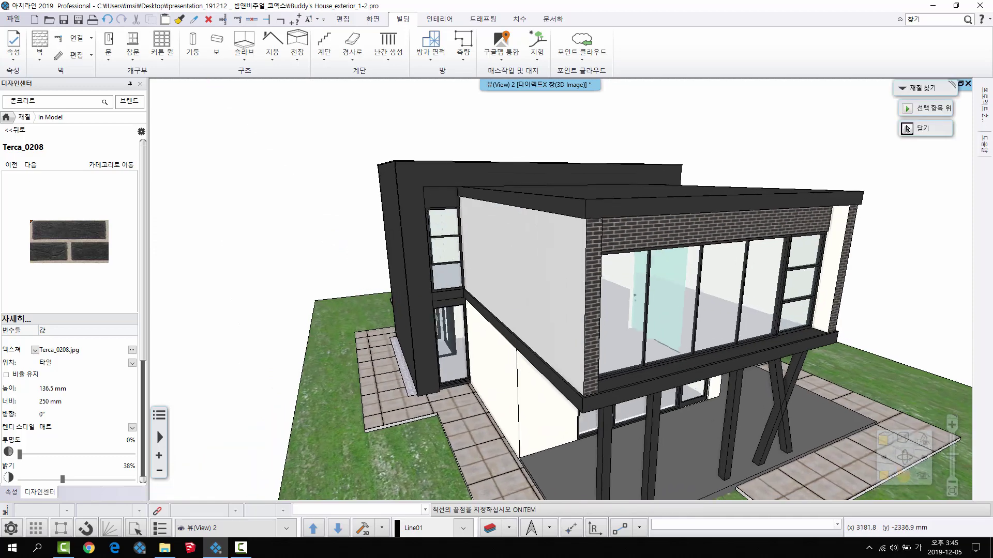
pyautogui.click(538, 268)
pyautogui.click(838, 262)
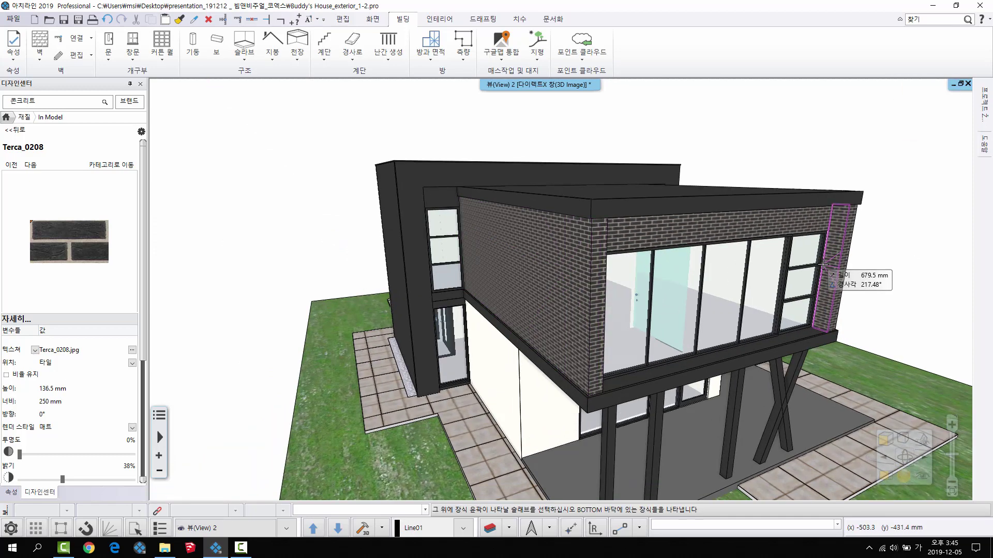
pyautogui.press('Escape')
# Open the V&B subcategory of the personal (나의) materials in the design center and bring the ground-floor ivory walls into view.
pyautogui.scroll(-3, 669, 291)
pyautogui.moveTo(718, 265); pyautogui.dragTo(605, 276, button='middle')
pyautogui.scroll(4, 604, 276)
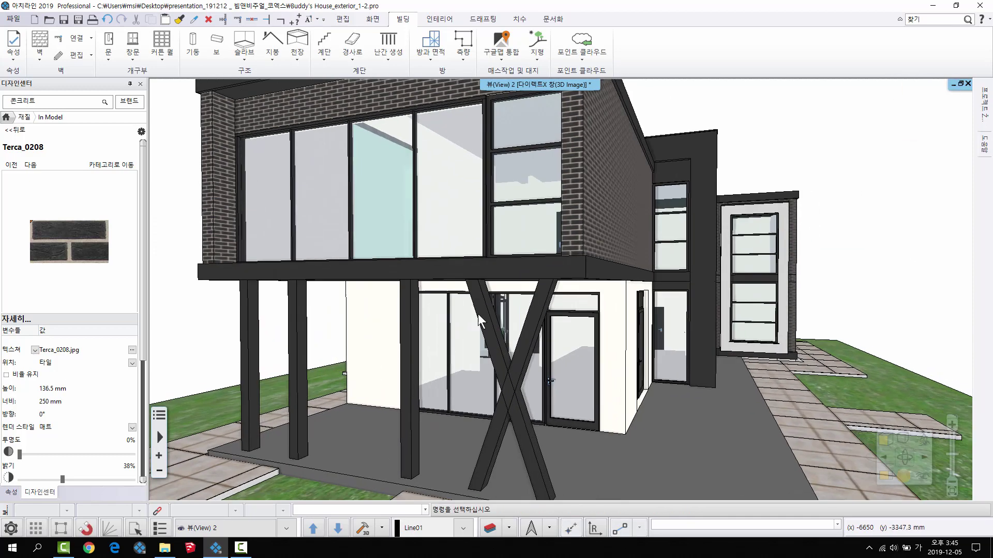
pyautogui.click(27, 118)
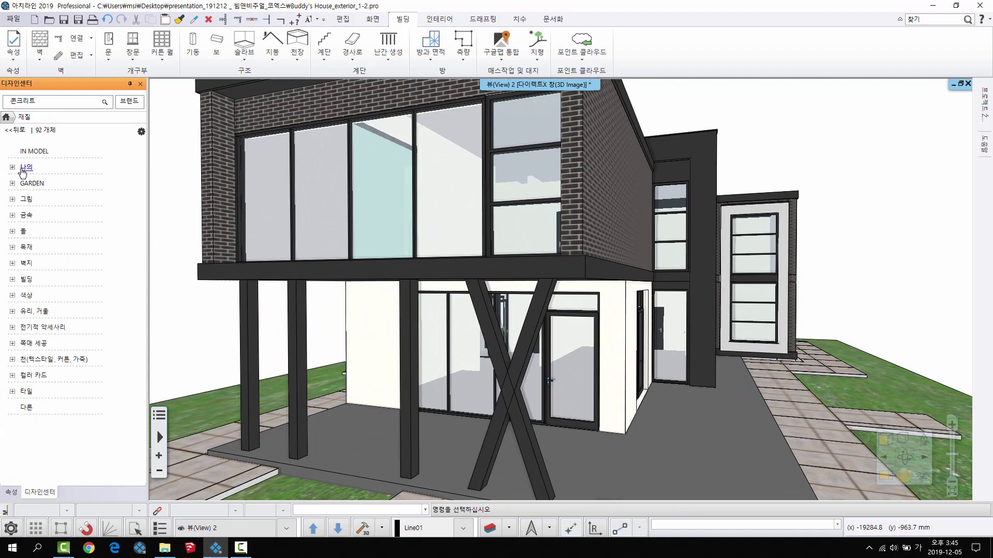
pyautogui.click(23, 172)
pyautogui.click(38, 184)
pyautogui.moveTo(646, 274); pyautogui.dragTo(496, 310, button='middle')
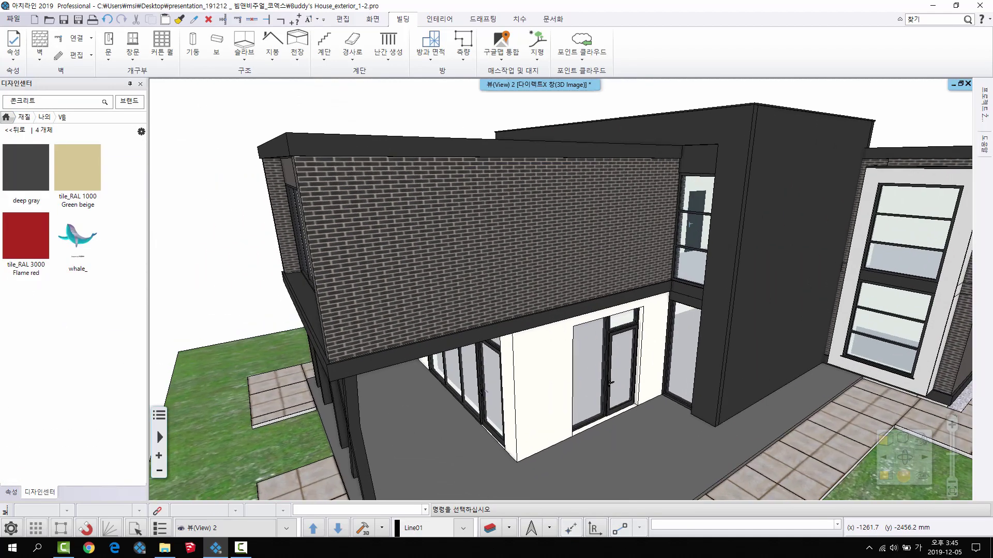
pyautogui.scroll(4, 632, 406)
pyautogui.moveTo(631, 406); pyautogui.dragTo(639, 368, button='middle')
# Create the material 콘크리트1 in the V&B subcategory from concrete.jpg in the project's texture folder.
pyautogui.click(164, 548)
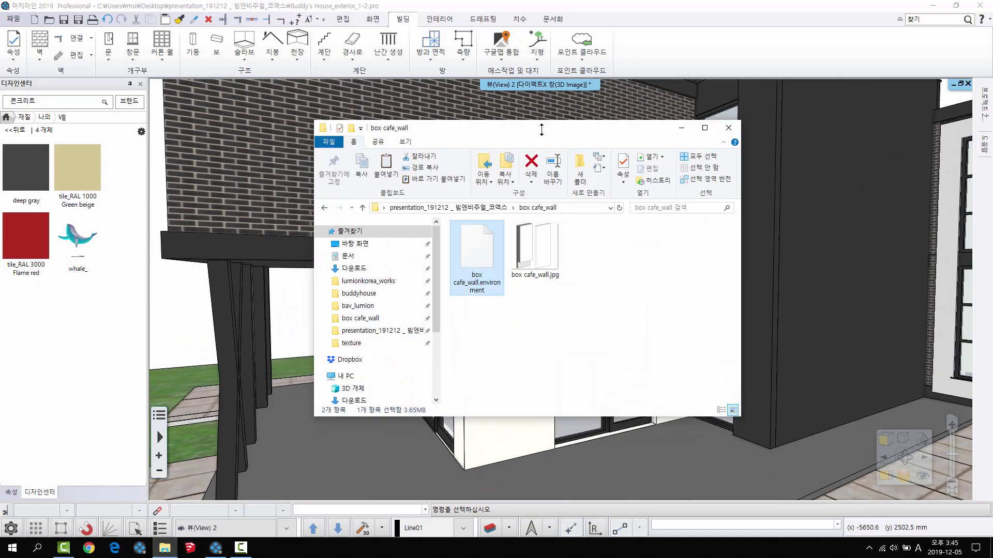
pyautogui.click(324, 208)
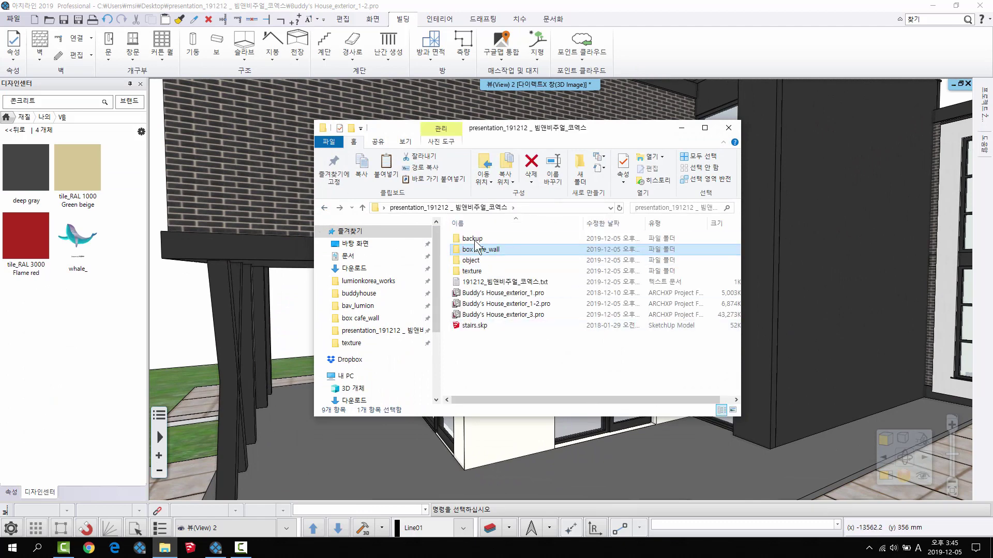
pyautogui.doubleClick(471, 271)
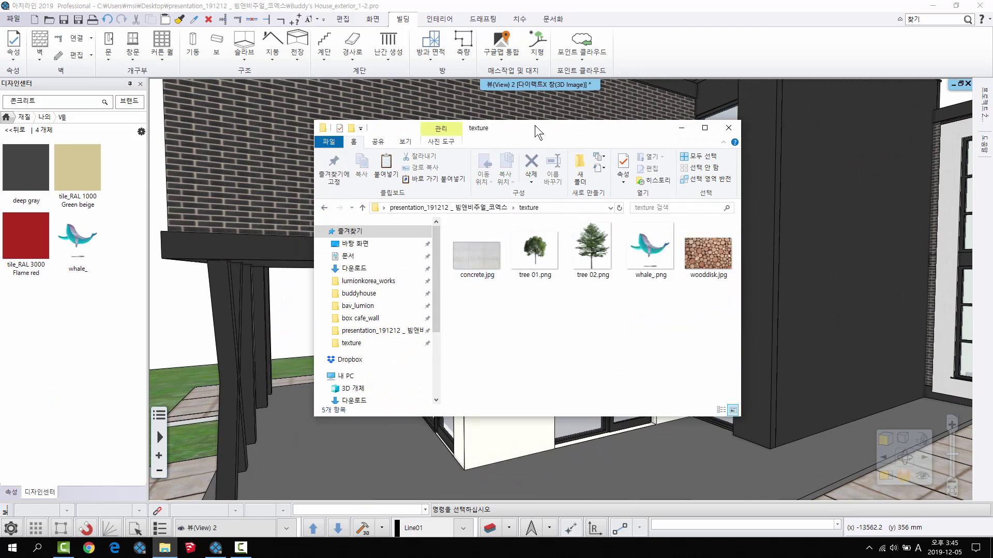
pyautogui.moveTo(534, 125); pyautogui.dragTo(478, 97)
pyautogui.moveTo(427, 225); pyautogui.dragTo(76, 331)
pyautogui.click(626, 100)
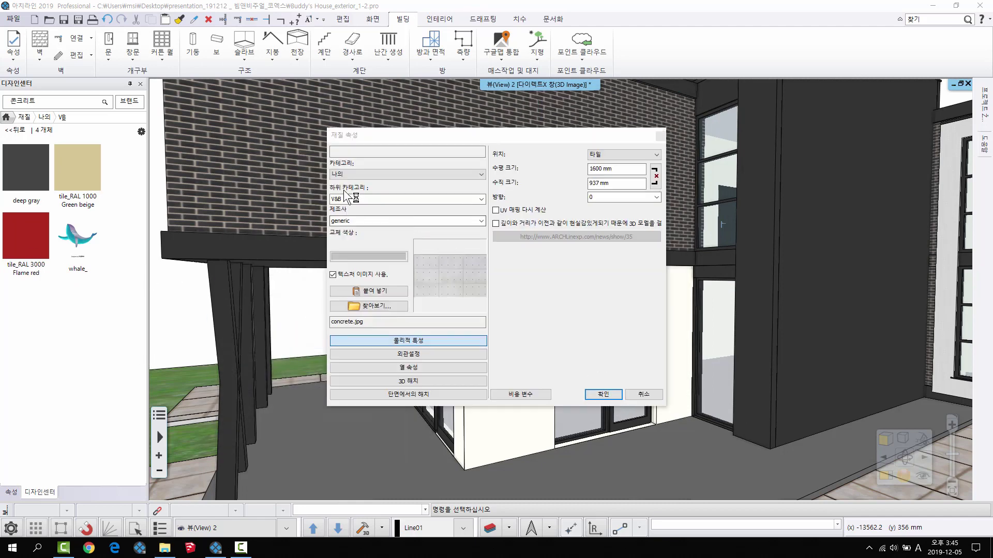
pyautogui.click(601, 395)
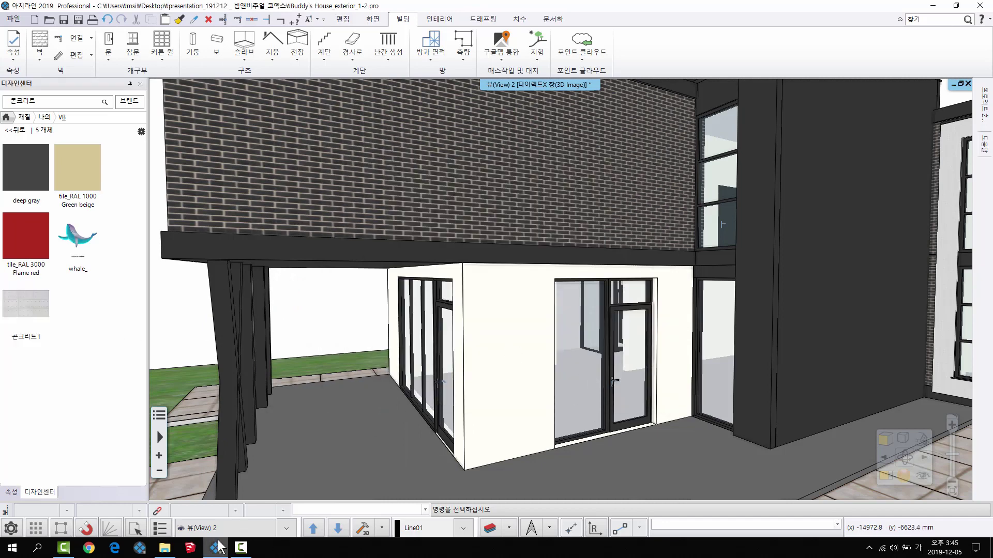
# Paint 콘크리트1 onto the ivory ground-floor walls around the glass doors beneath the overhanging wing, using the 그림으로 option.
pyautogui.moveTo(46, 308); pyautogui.dragTo(498, 347)
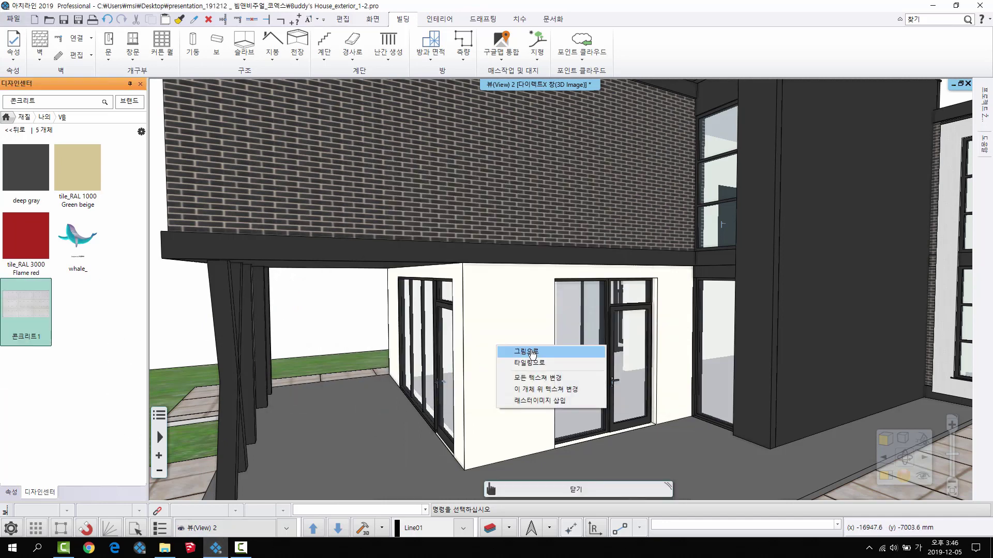
pyautogui.click(532, 354)
pyautogui.click(499, 298)
pyautogui.click(455, 278)
# Paint 콘크리트1 onto the remaining ivory ground-floor walls on the opposite side of the house.
pyautogui.scroll(-2, 598, 405)
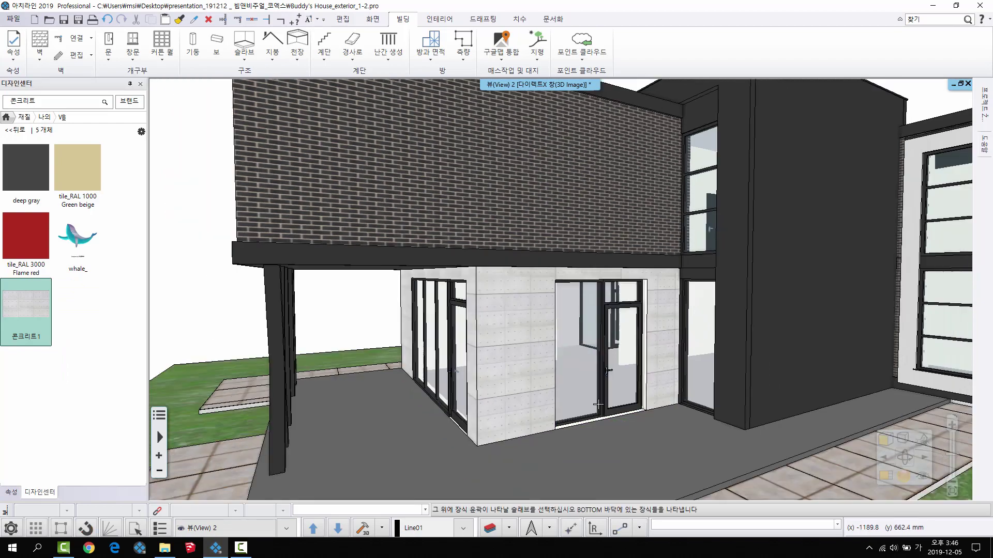
pyautogui.scroll(-3, 597, 404)
pyautogui.moveTo(362, 440); pyautogui.dragTo(724, 465, button='middle')
pyautogui.click(531, 342)
pyautogui.scroll(-3, 613, 281)
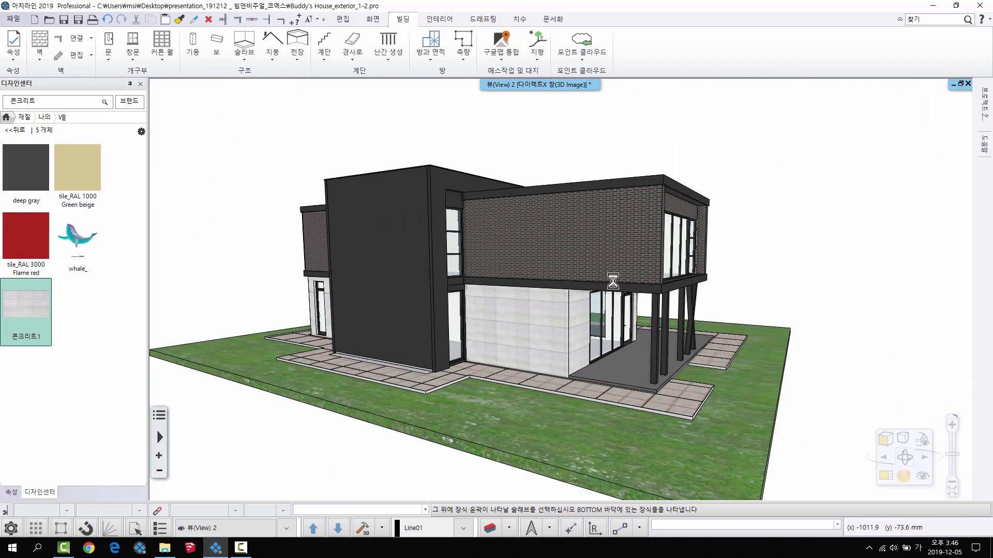
pyautogui.moveTo(613, 281); pyautogui.dragTo(436, 277, button='middle')
pyautogui.scroll(3, 436, 277)
pyautogui.press('Escape')
# Create the material wooddisk in the V&B subcategory from wooddisk.jpg in the texture folder.
pyautogui.moveTo(638, 293); pyautogui.dragTo(742, 445, button='middle')
pyautogui.click(166, 548)
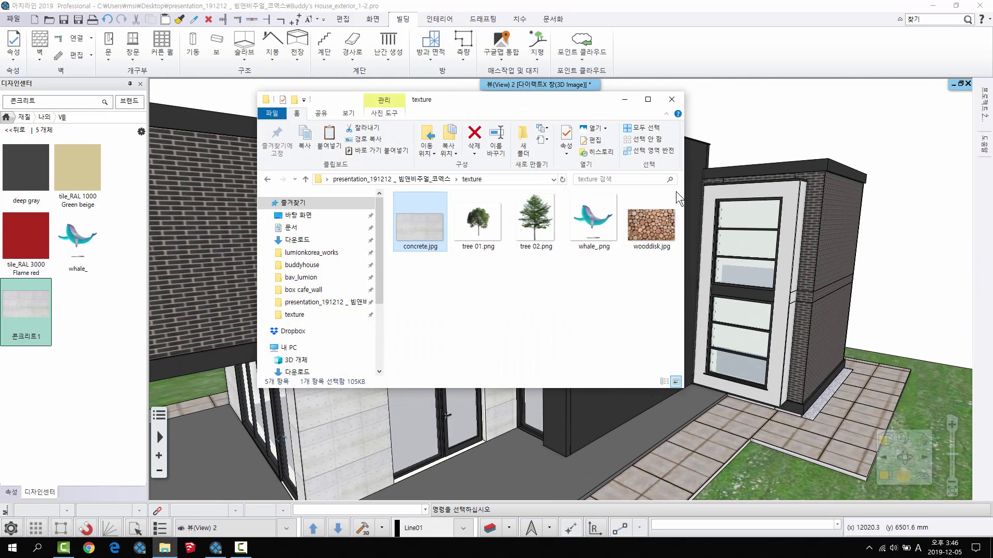
pyautogui.click(672, 199)
pyautogui.moveTo(52, 417); pyautogui.dragTo(52, 417)
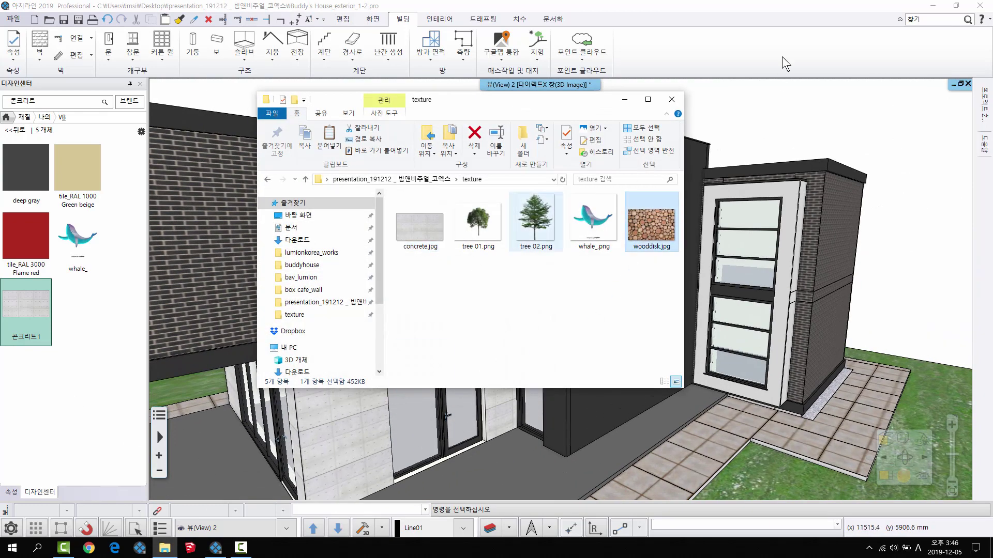
pyautogui.click(624, 99)
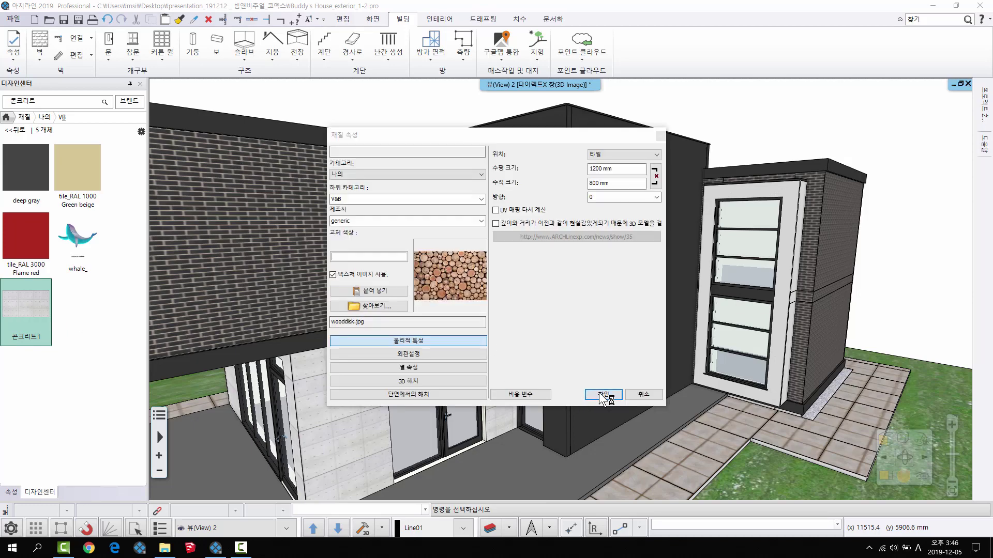
pyautogui.click(601, 395)
# Paint the wooddisk material onto the large dark outer wall faces of the tall middle block.
pyautogui.moveTo(26, 304); pyautogui.dragTo(645, 276)
pyautogui.click(663, 282)
pyautogui.moveTo(653, 215); pyautogui.dragTo(454, 328, button='middle')
pyautogui.scroll(5, 473, 280)
pyautogui.scroll(-3, 476, 232)
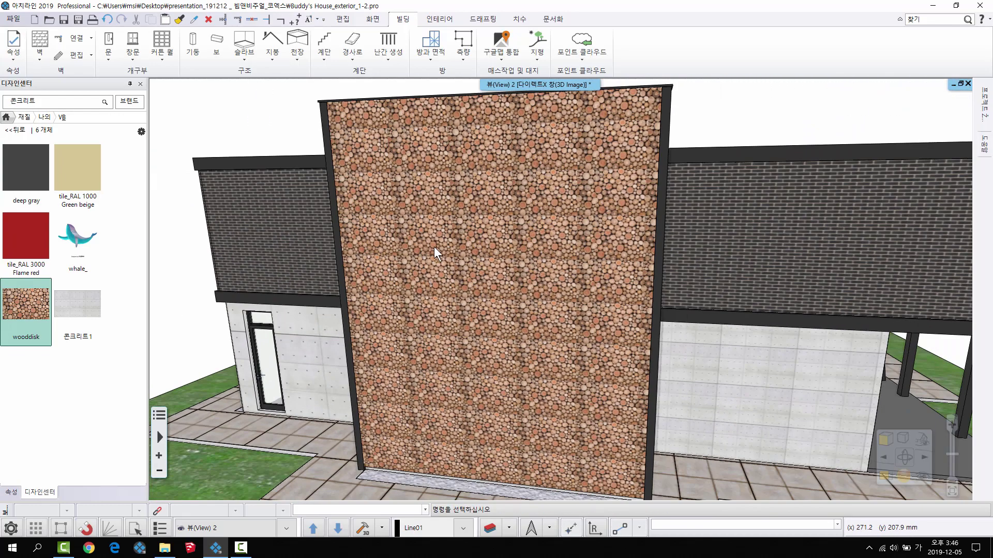
# Enlarge the wooddisk texture on the middle block to a height of 2500 mm with its proportions kept, and return the design center to its start page.
pyautogui.rightClick(435, 248)
pyautogui.click(519, 365)
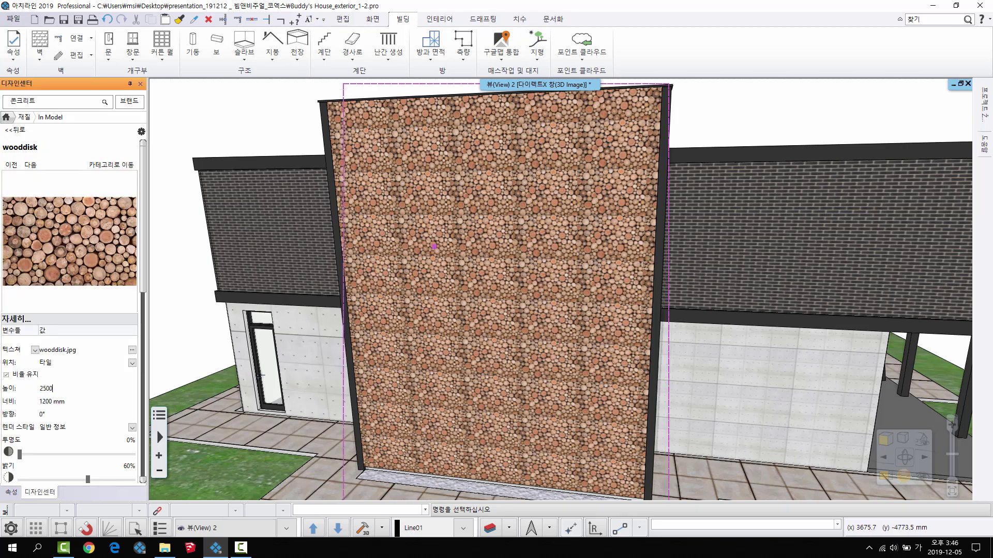
pyautogui.press('Return')
pyautogui.scroll(-5, 510, 287)
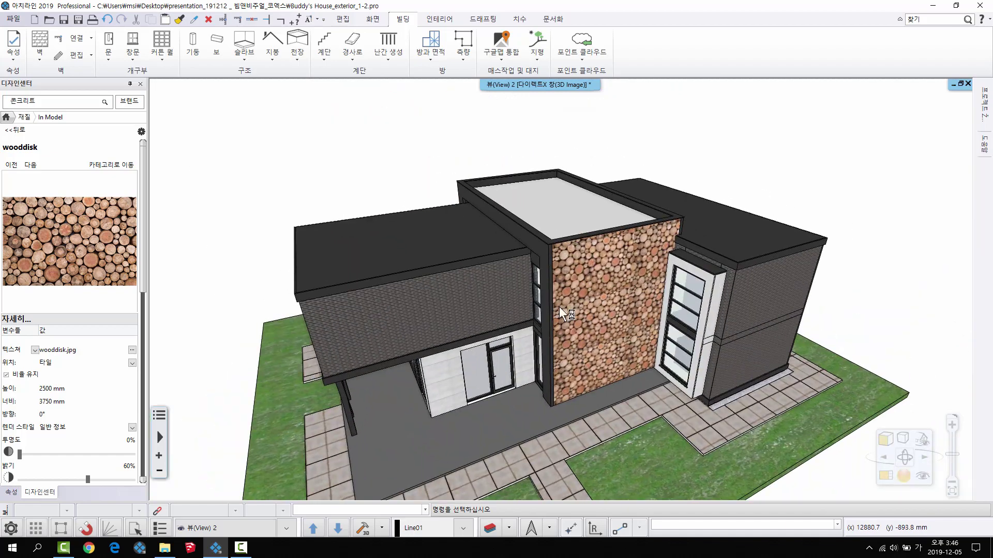
pyautogui.scroll(6, 578, 277)
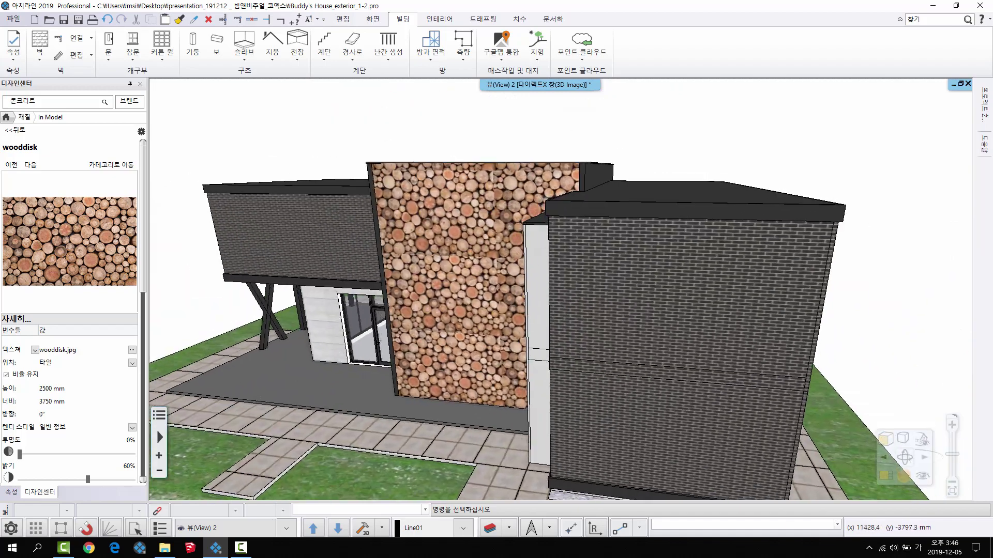
pyautogui.scroll(-2, 605, 340)
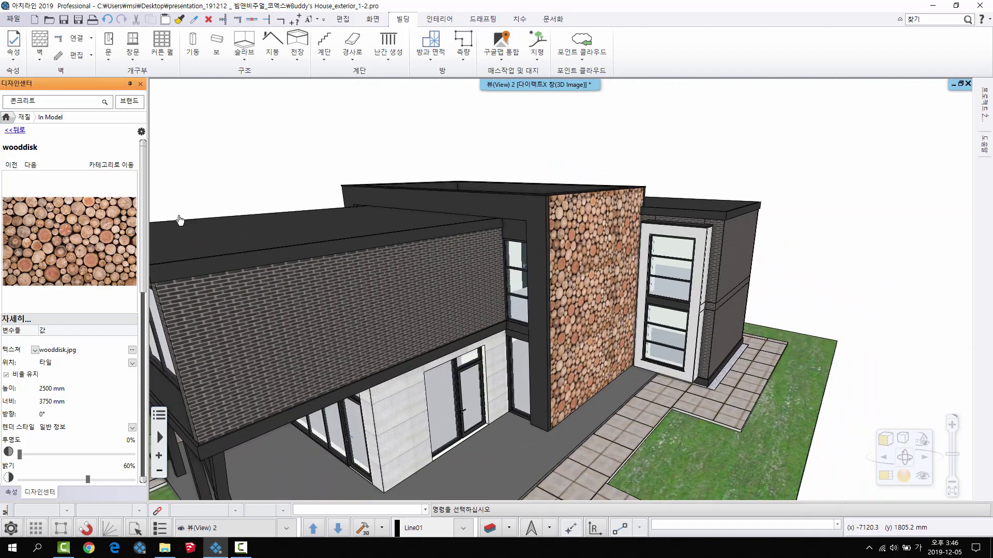
pyautogui.scroll(-4, 548, 295)
pyautogui.moveTo(548, 294); pyautogui.dragTo(465, 310, button='middle')
pyautogui.click(6, 117)
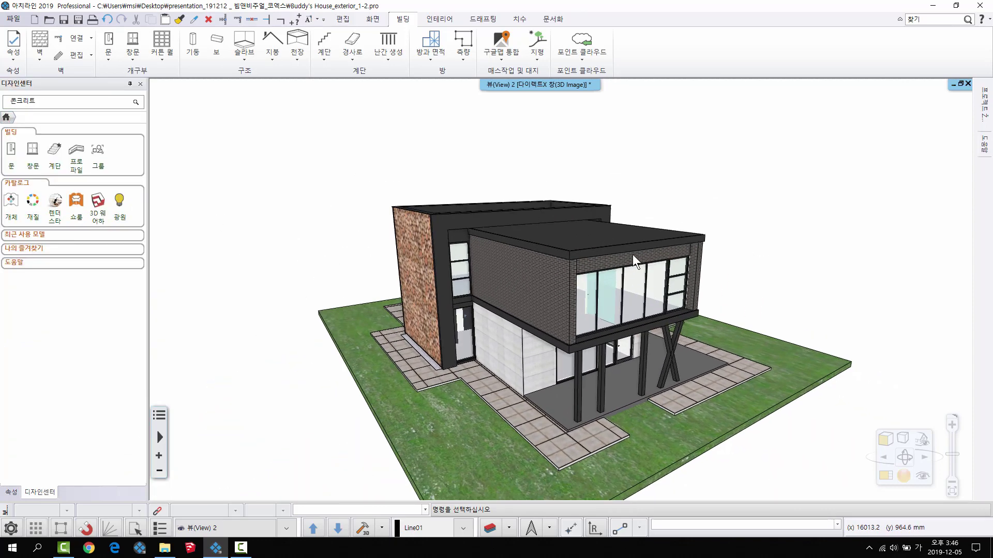
# Show the floor plan beside the 3D view and make the 1st floor active.
pyautogui.moveTo(683, 304); pyautogui.dragTo(708, 298, button='middle')
pyautogui.click(961, 84)
pyautogui.moveTo(517, 311); pyautogui.dragTo(445, 211, button='middle')
pyautogui.moveTo(905, 277); pyautogui.dragTo(872, 294, button='middle')
pyautogui.scroll(-3, 873, 271)
pyautogui.moveTo(396, 263); pyautogui.dragTo(408, 289, button='middle')
pyautogui.scroll(-1, 445, 279)
pyautogui.moveTo(463, 220); pyautogui.dragTo(481, 285, button='middle')
pyautogui.click(338, 528)
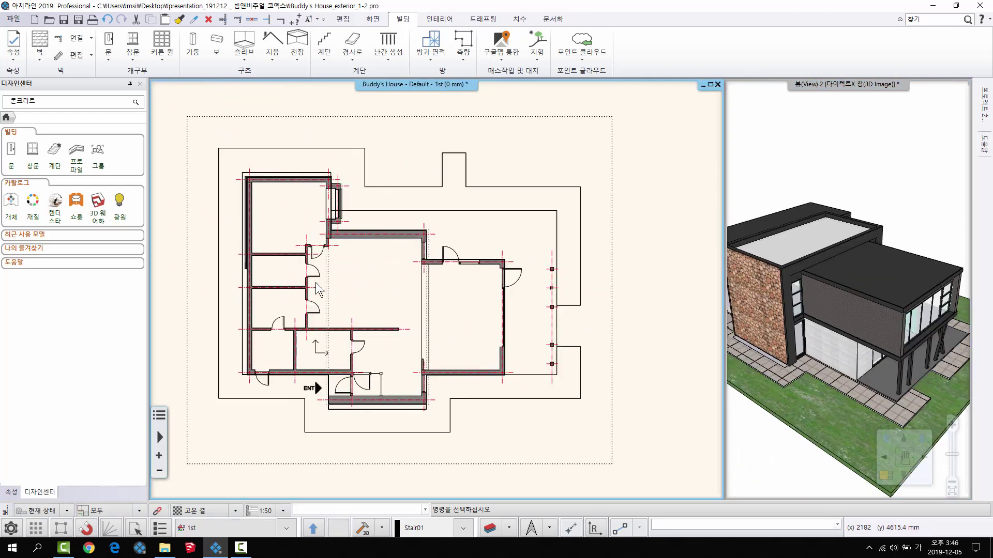
# Rebuild the 3D model with the 3D generation settings limited to the active floor (활성 층).
pyautogui.moveTo(316, 282); pyautogui.dragTo(331, 311, button='middle')
pyautogui.click(382, 528)
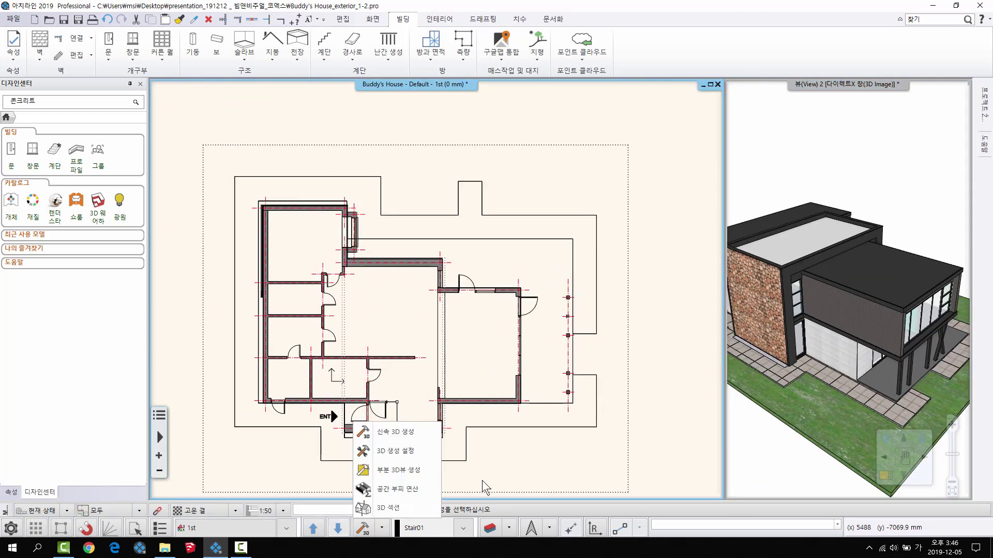
pyautogui.click(395, 451)
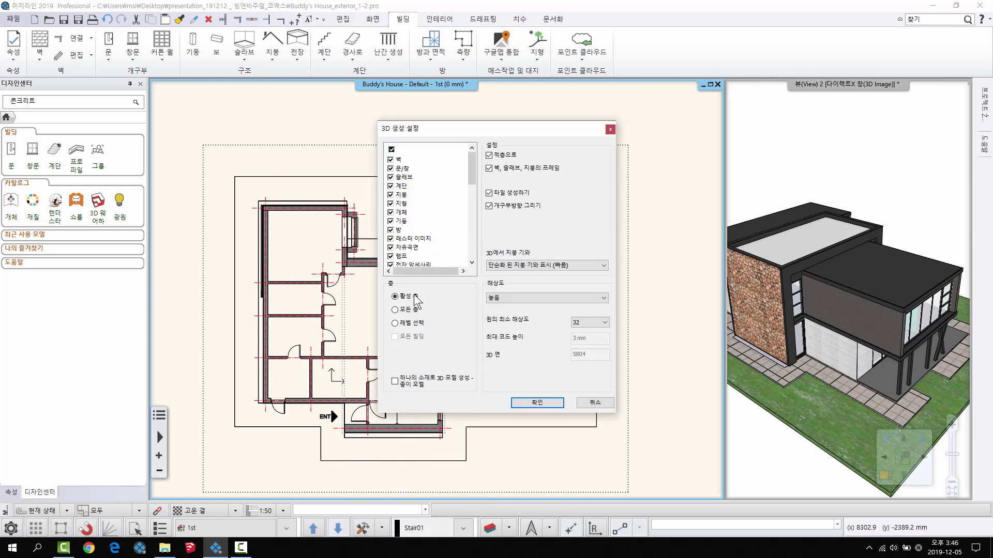
pyautogui.click(537, 403)
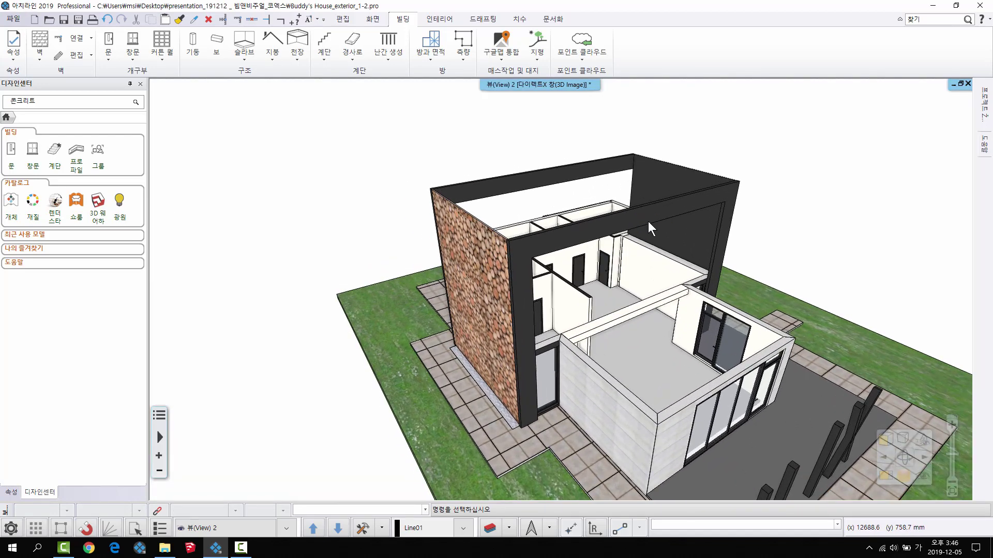
# Hide the tall middle block's outer walls and the beam across the room opening in the 3D view.
pyautogui.click(638, 213)
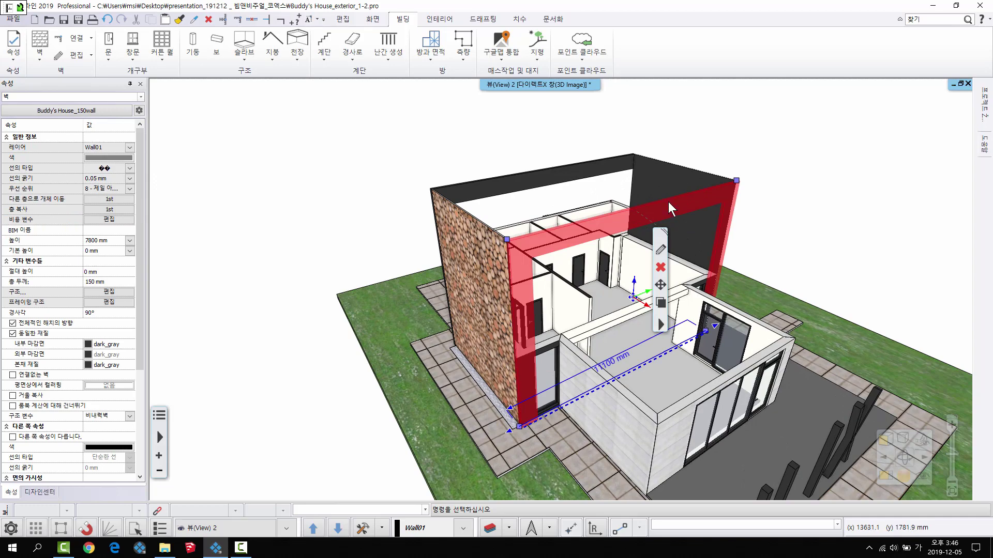
pyautogui.write('ㅋ')
pyautogui.press('Escape')
pyautogui.moveTo(661, 199); pyautogui.dragTo(674, 201, button='middle')
pyautogui.press('Return')
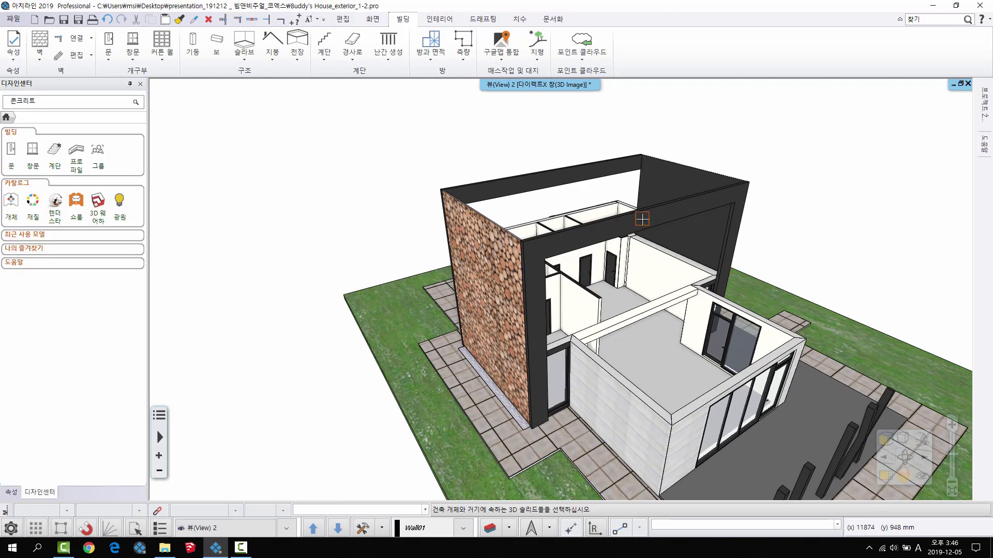
pyautogui.click(643, 218)
pyautogui.click(693, 173)
pyautogui.click(624, 166)
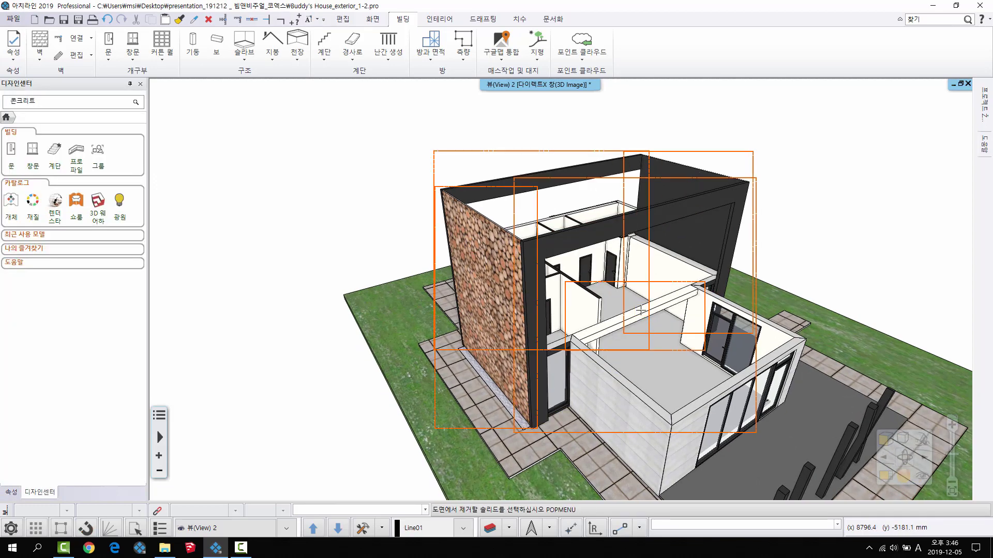
pyautogui.press('Return')
pyautogui.keyDown('shift'); pyautogui.moveTo(641, 311); pyautogui.dragTo(598, 298, button='middle'); pyautogui.keyUp('shift')
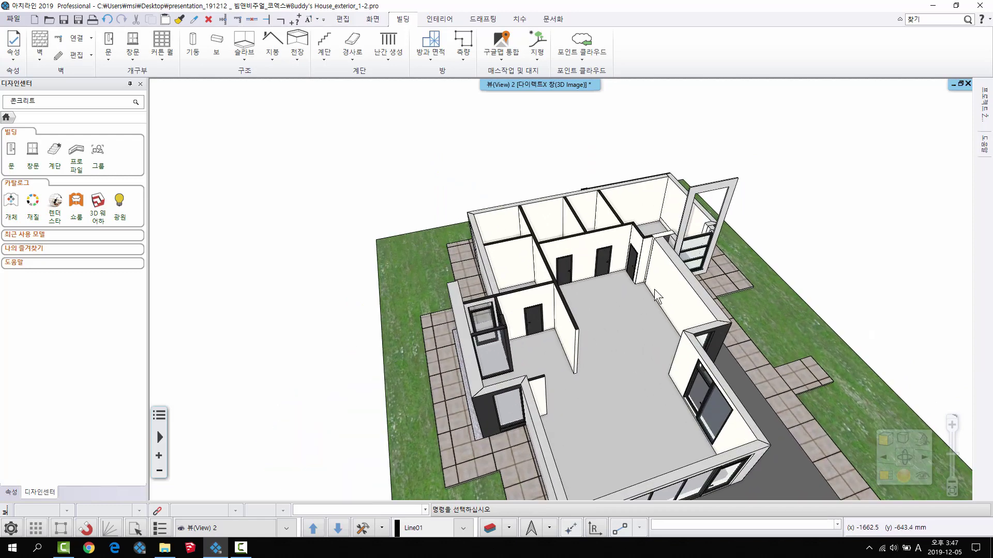
# Show the 1st floor plan beside the 3D view.
pyautogui.scroll(-5, 654, 290)
pyautogui.press('F4')
pyautogui.click(627, 374)
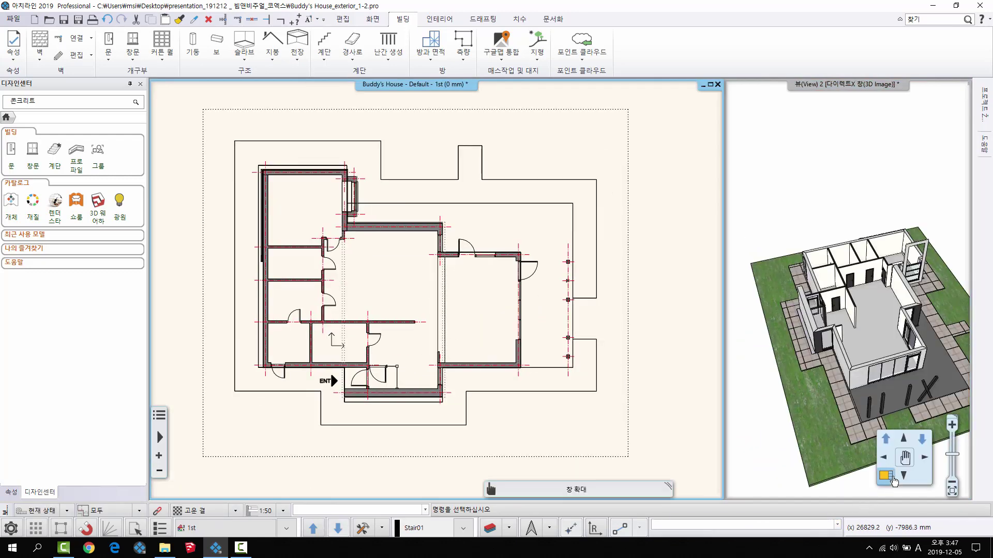
pyautogui.click(893, 478)
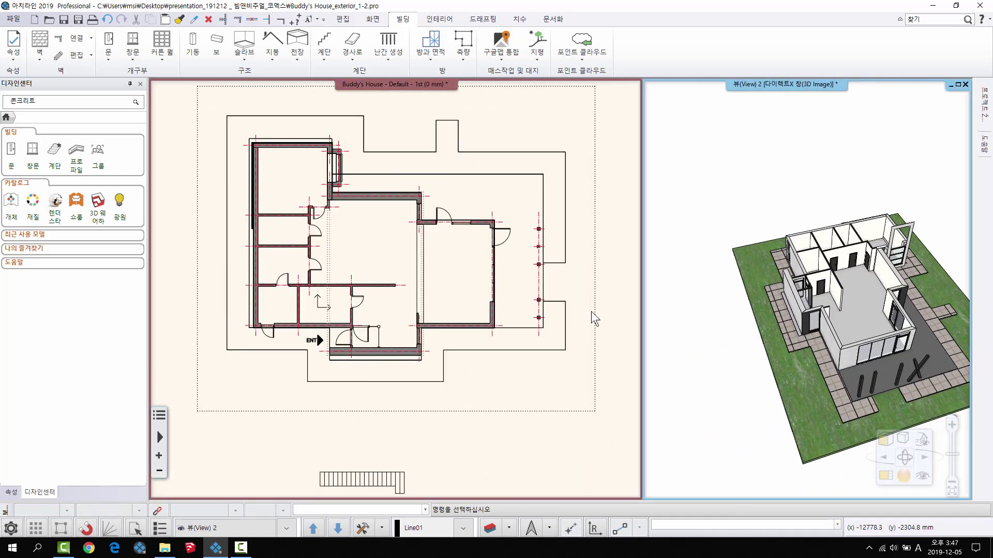
pyautogui.scroll(6, 368, 299)
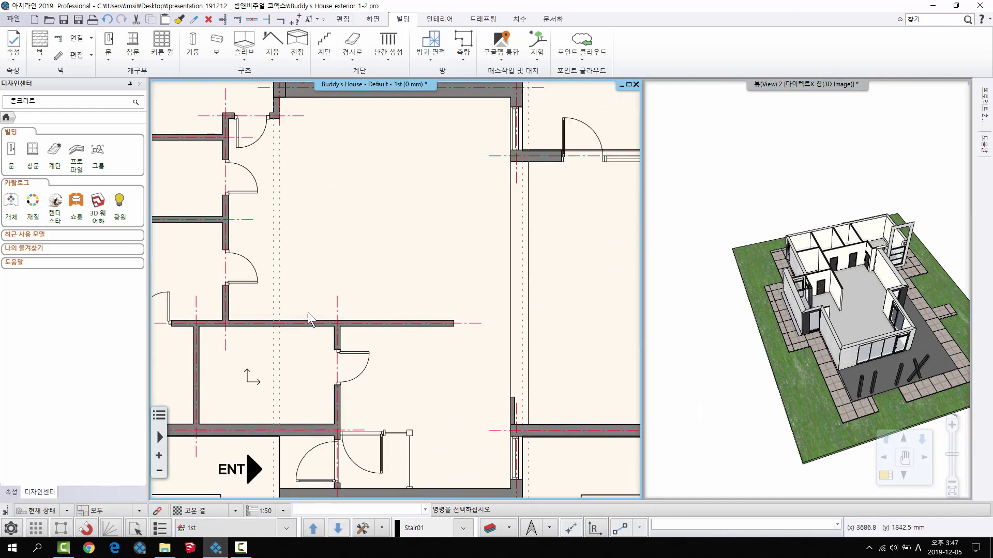
# Start a stair by treads (발판에 의한 계단) in the stair wood style, pick the first tread by its inner point and set a 180 mm riser.
pyautogui.click(325, 49)
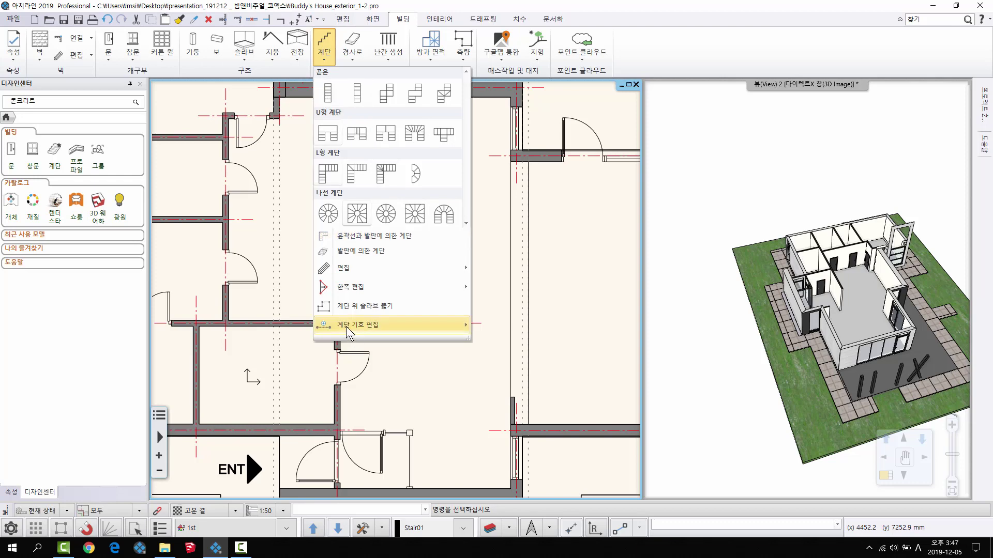
pyautogui.click(362, 253)
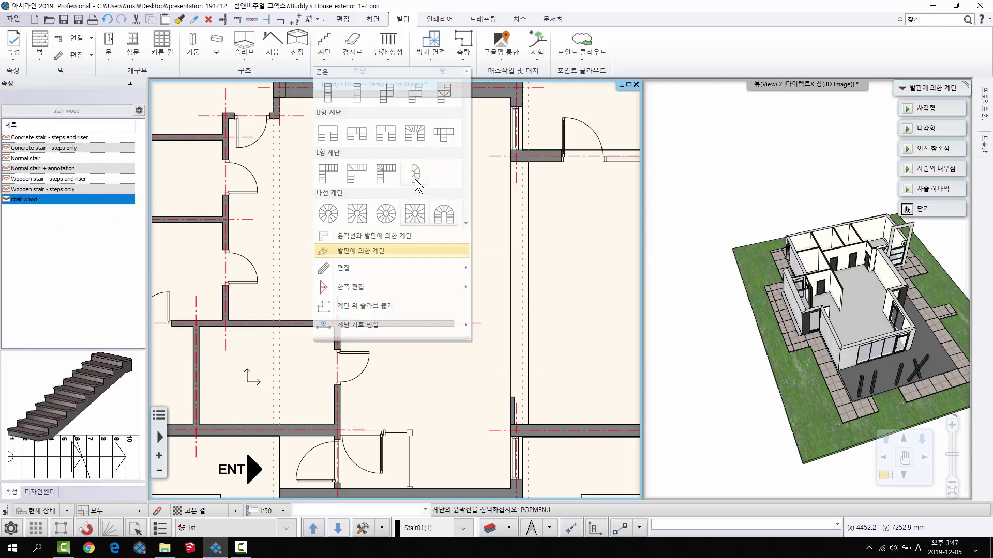
pyautogui.scroll(2, 501, 328)
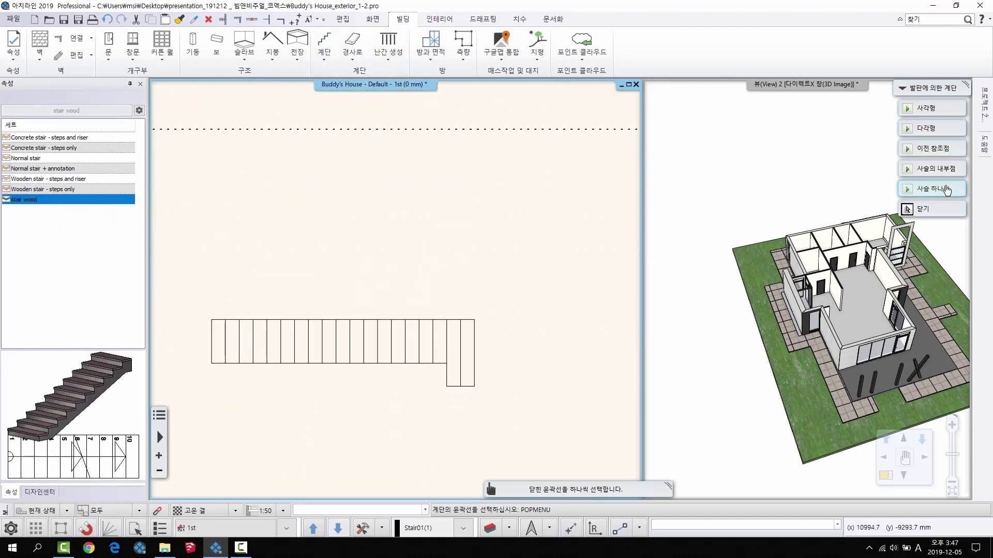
pyautogui.click(933, 169)
pyautogui.scroll(3, 516, 329)
pyautogui.scroll(1, 516, 328)
pyautogui.click(478, 375)
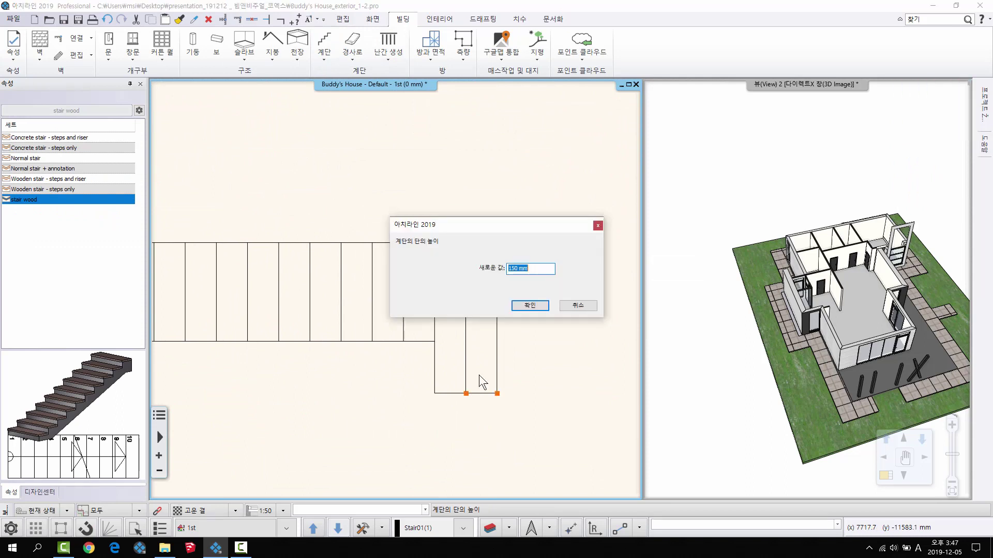
pyautogui.click(531, 306)
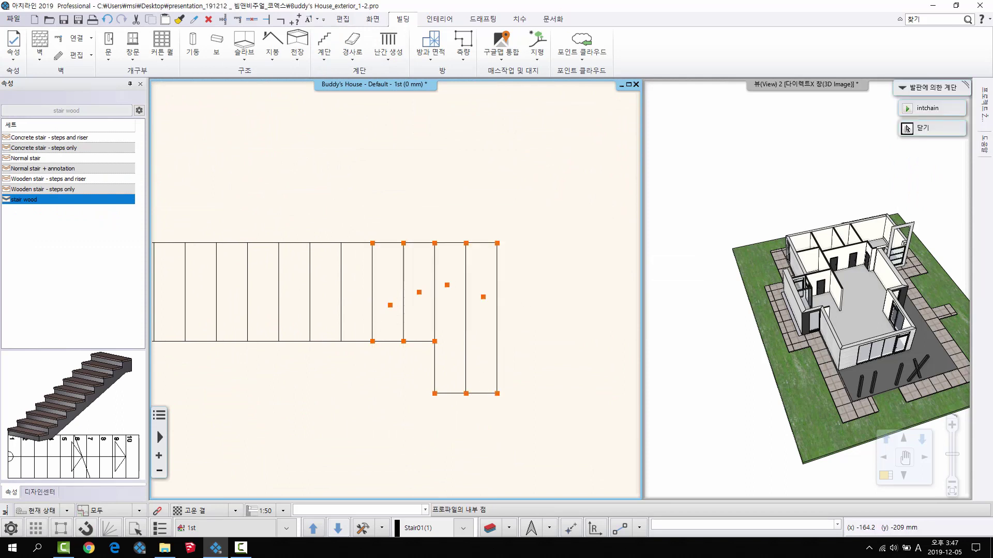
# Pick the remaining tread outlines in ascending order to the far end and generate the 19-step stair.
pyautogui.moveTo(354, 305); pyautogui.dragTo(464, 285, button='middle')
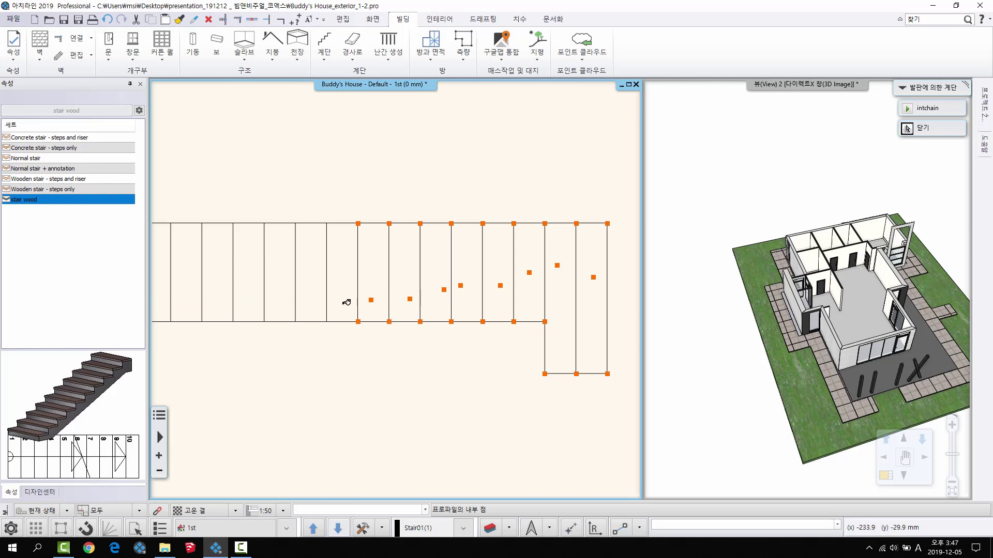
pyautogui.moveTo(298, 269); pyautogui.dragTo(415, 266, button='middle')
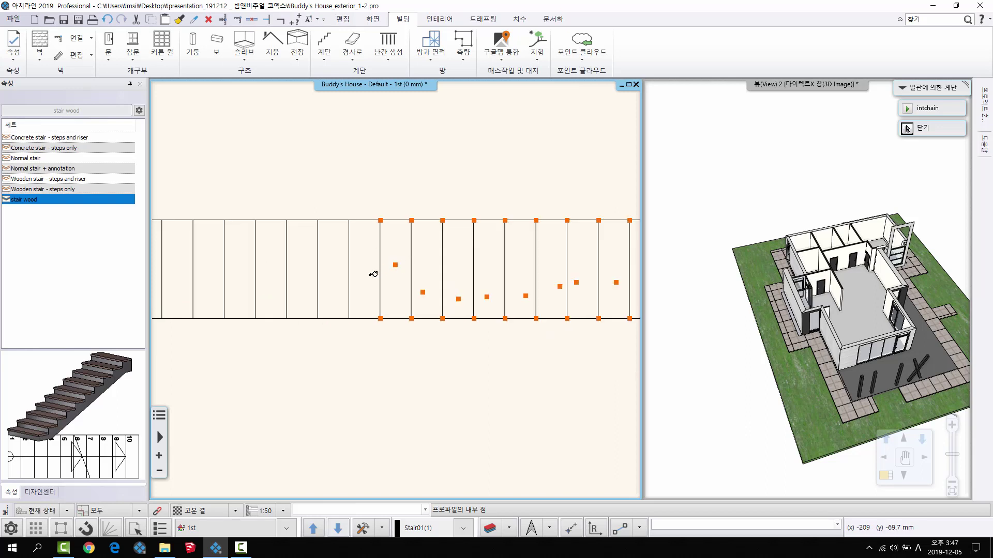
pyautogui.moveTo(281, 286); pyautogui.dragTo(405, 267, button='middle')
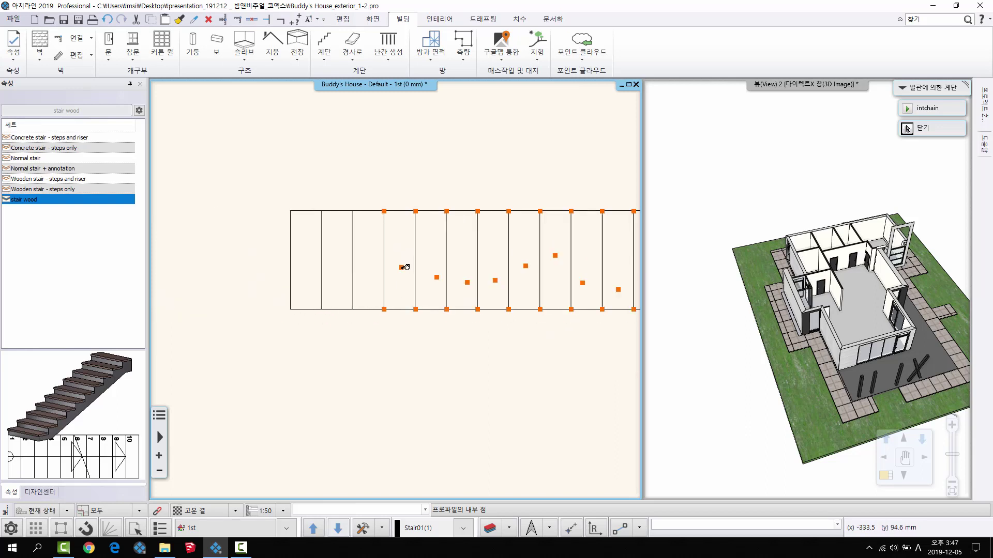
pyautogui.press('Return')
pyautogui.press('Return')
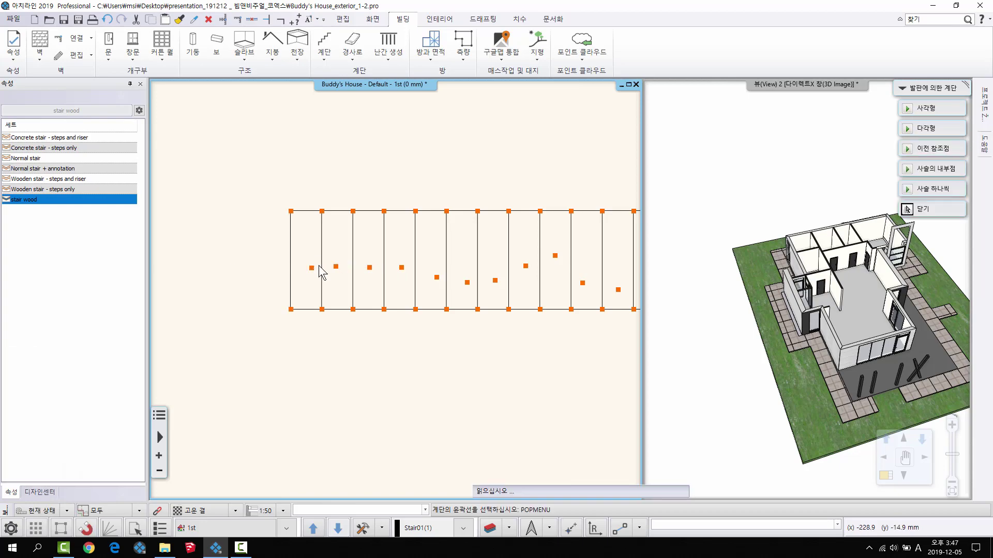
pyautogui.moveTo(732, 367); pyautogui.dragTo(774, 371, button='middle')
pyautogui.moveTo(774, 371); pyautogui.dragTo(818, 362, button='right')
pyautogui.scroll(4, 818, 362)
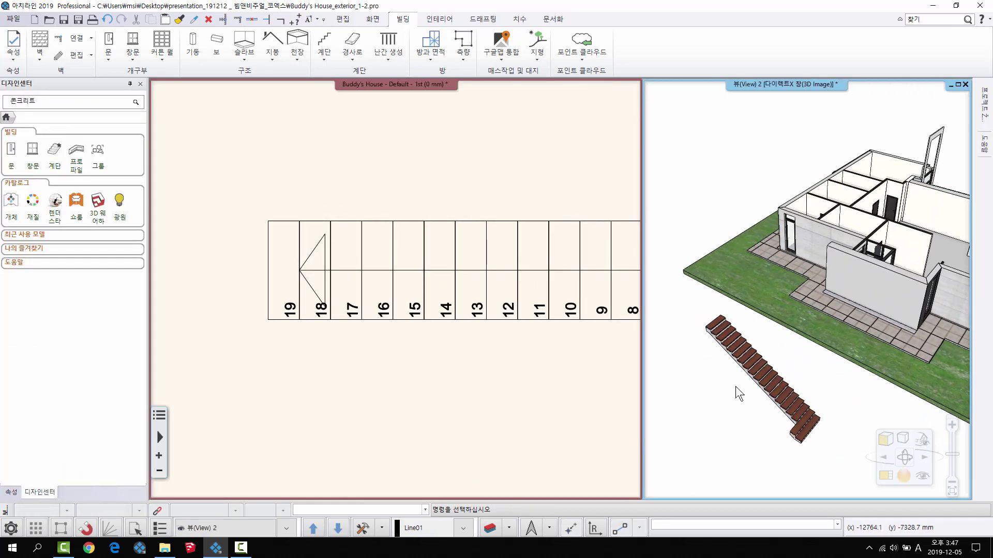
pyautogui.moveTo(848, 341); pyautogui.dragTo(730, 359, button='middle')
pyautogui.moveTo(730, 360); pyautogui.dragTo(755, 327, button='right')
pyautogui.scroll(-2, 834, 338)
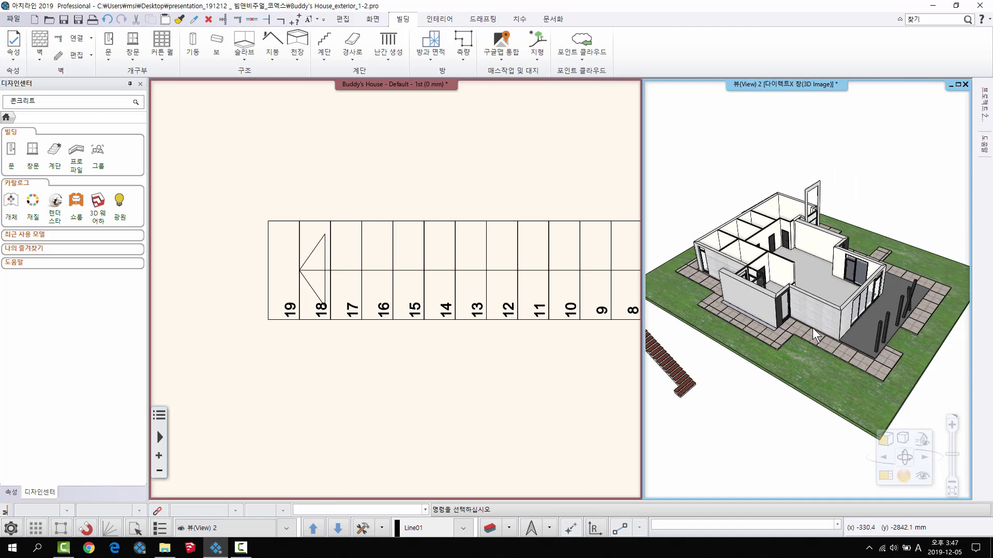
# Move the stair by the lower inner corner of its second step onto the free end of the interior partition wall.
pyautogui.click(433, 321)
pyautogui.scroll(5, 395, 350)
pyautogui.click(510, 394)
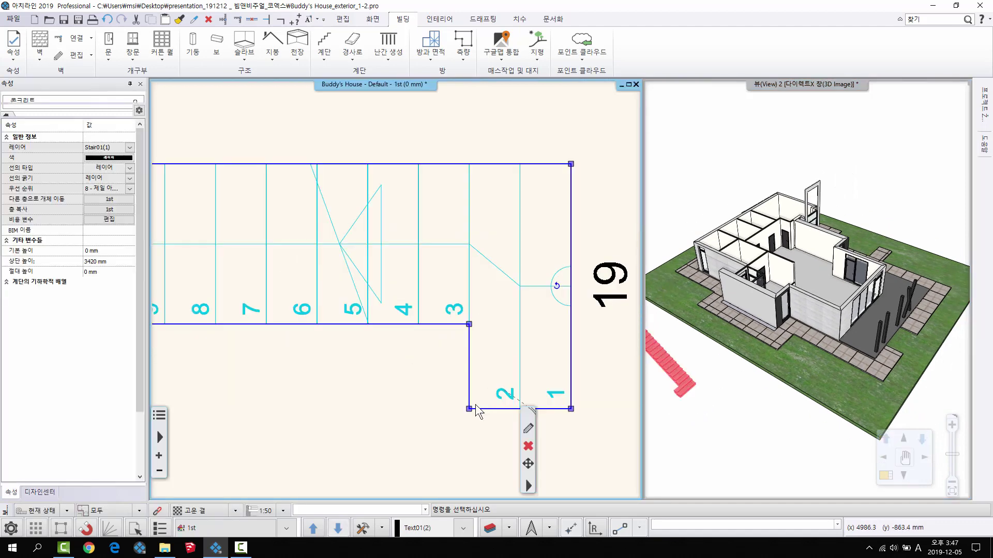
pyautogui.click(501, 427)
pyautogui.scroll(-6, 507, 414)
pyautogui.moveTo(398, 125); pyautogui.dragTo(491, 475, button='middle')
pyautogui.scroll(2, 454, 191)
pyautogui.moveTo(455, 190); pyautogui.dragTo(448, 324, button='middle')
pyautogui.scroll(1, 526, 226)
pyautogui.scroll(2, 526, 226)
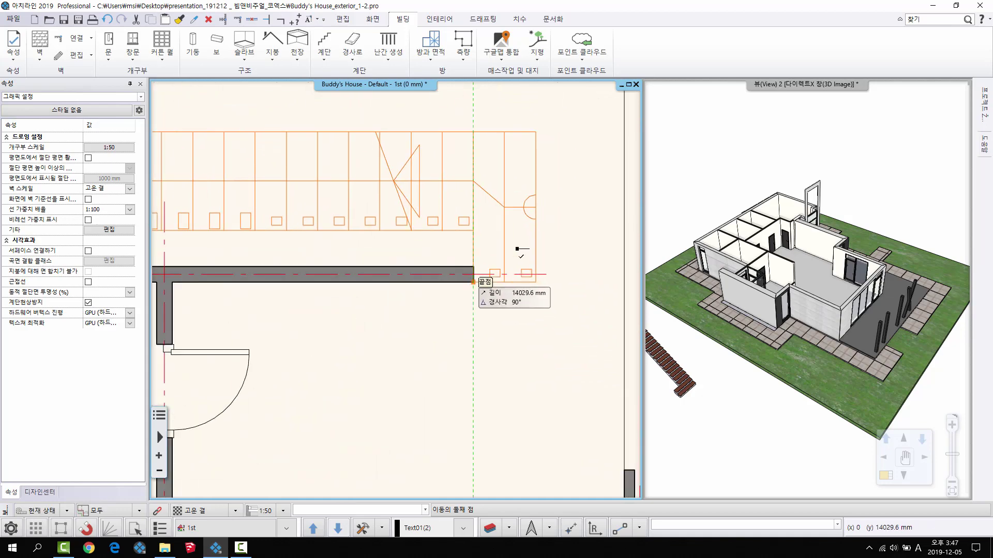
pyautogui.click(514, 250)
# Maximize the 3D view and examine the wooden stair against the partition wall.
pyautogui.doubleClick(800, 355)
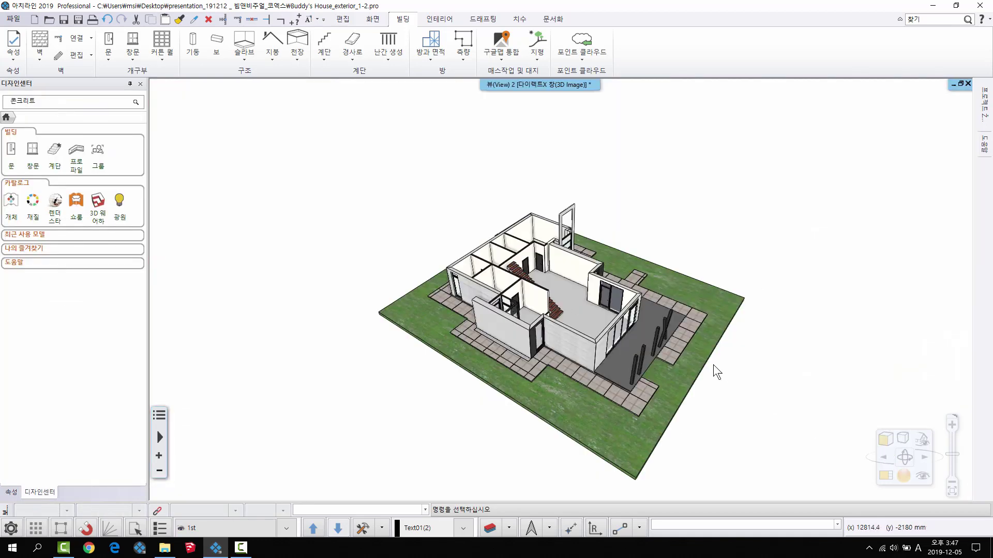
pyautogui.scroll(6, 578, 257)
pyautogui.scroll(-5, 595, 289)
pyautogui.moveTo(595, 289); pyautogui.dragTo(436, 278, button='middle')
pyautogui.click(436, 277)
pyautogui.scroll(4, 563, 286)
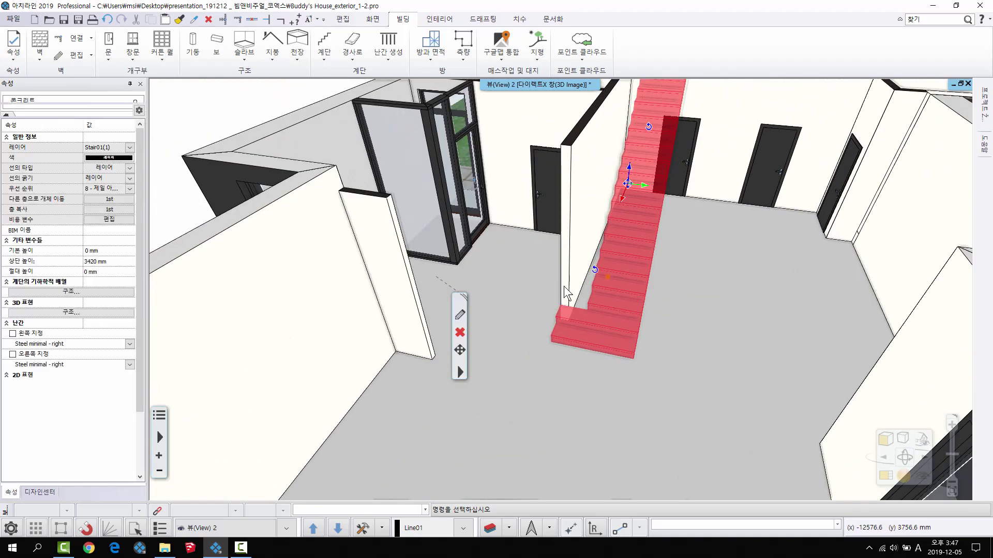
pyautogui.press('Escape')
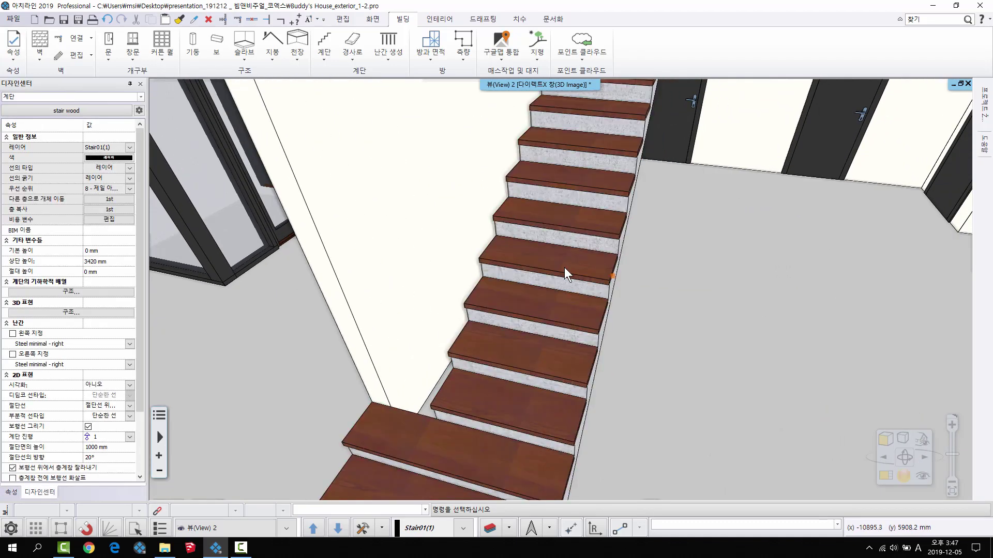
pyautogui.moveTo(564, 268); pyautogui.dragTo(517, 269, button='middle')
pyautogui.scroll(-5, 462, 253)
pyautogui.moveTo(462, 253); pyautogui.dragTo(439, 216, button='middle')
pyautogui.scroll(4, 508, 230)
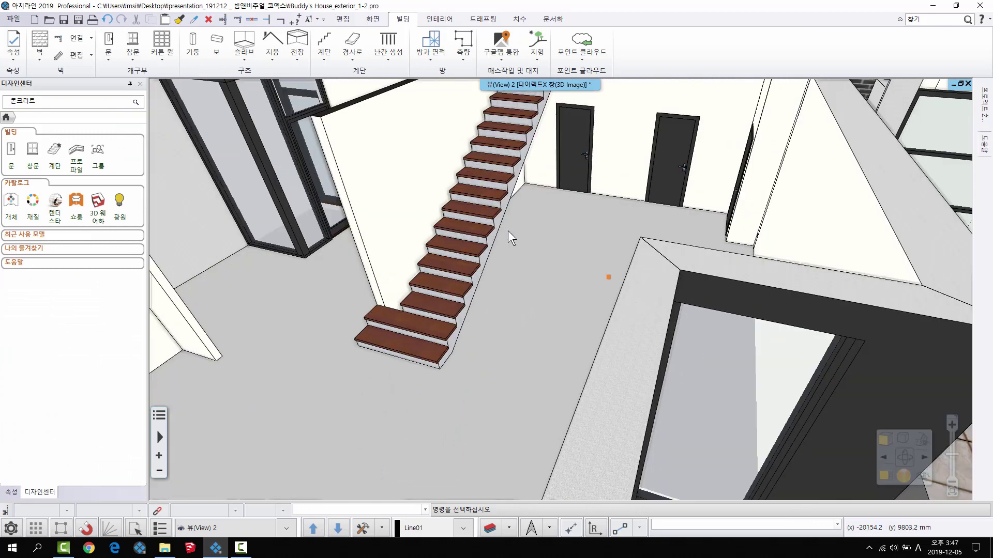
# Turn off the stair slab (계단 슬래브) and give the treads (발판) a light wood material.
pyautogui.click(476, 227)
pyautogui.rightClick(506, 237)
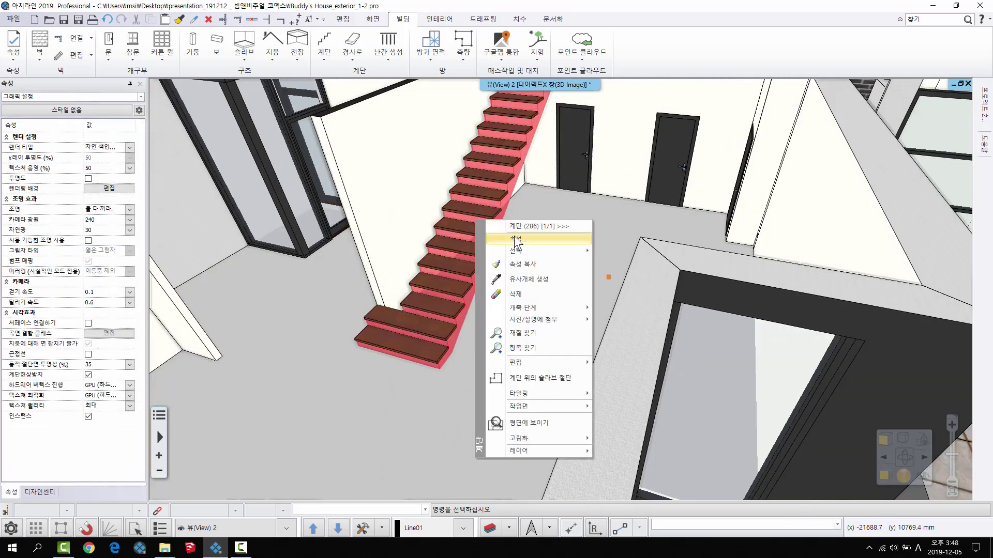
pyautogui.press('Escape')
pyautogui.doubleClick(498, 201)
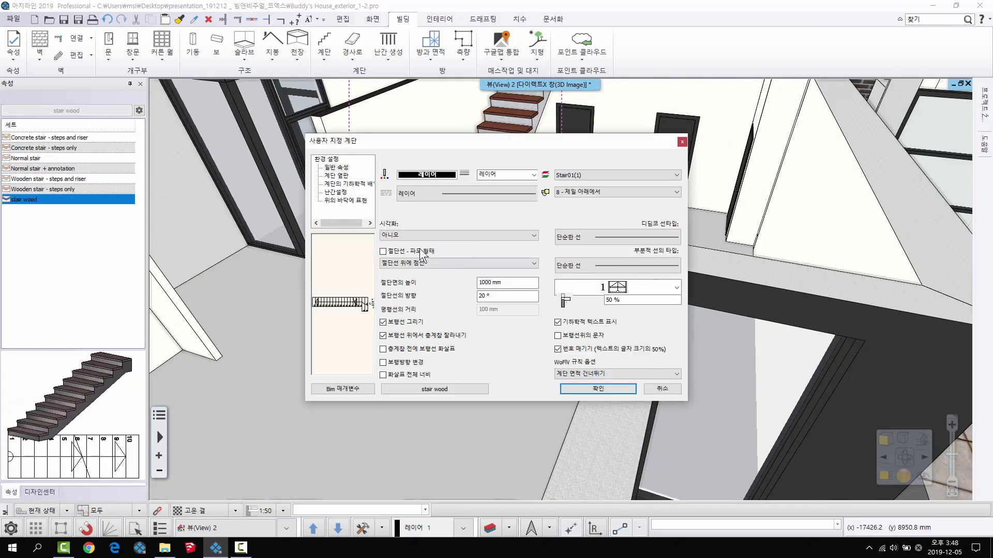
pyautogui.click(336, 176)
pyautogui.click(349, 184)
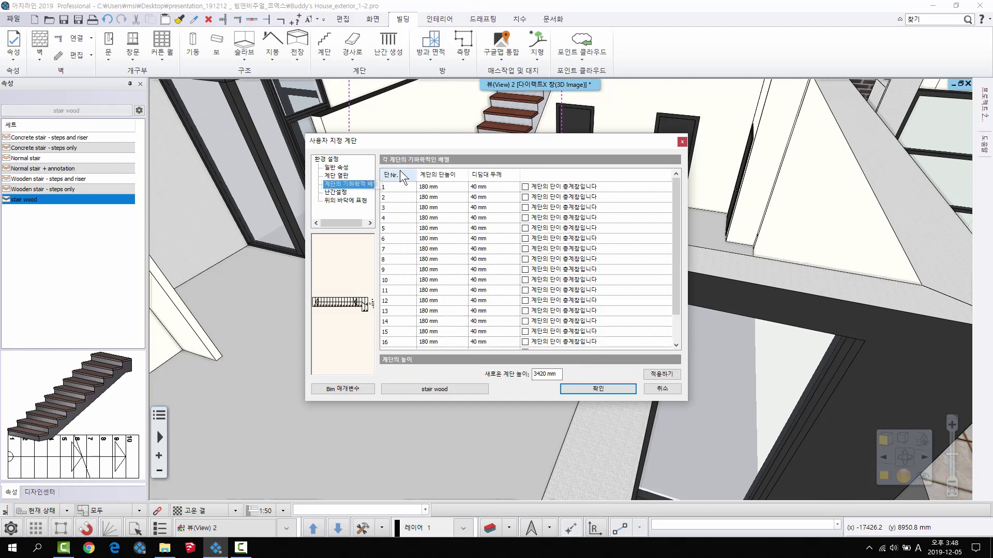
pyautogui.click(347, 177)
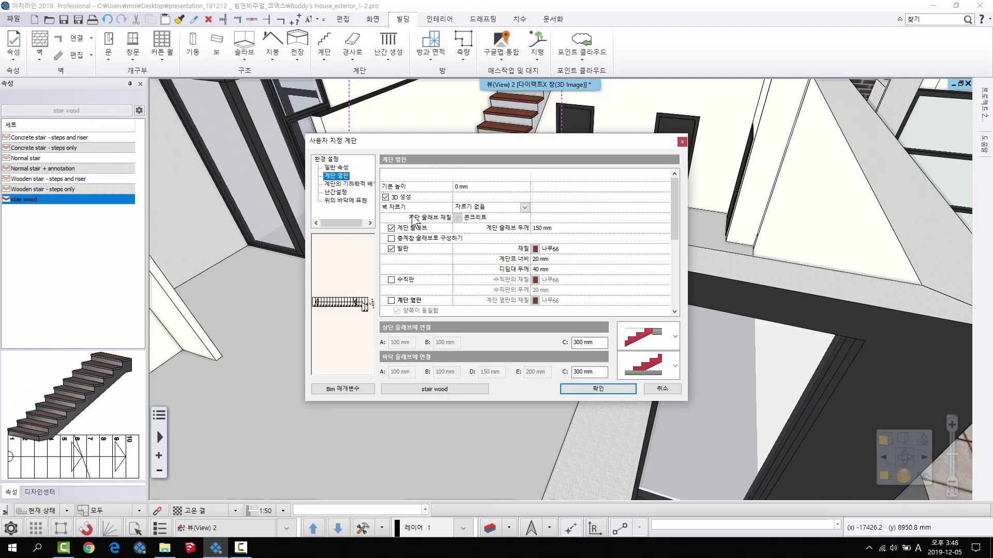
pyautogui.click(391, 228)
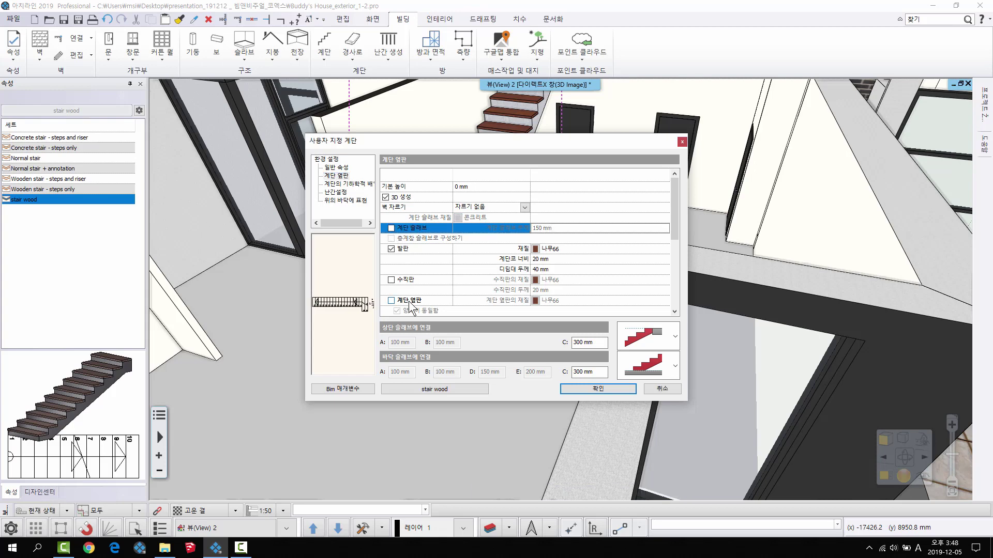
pyautogui.click(535, 251)
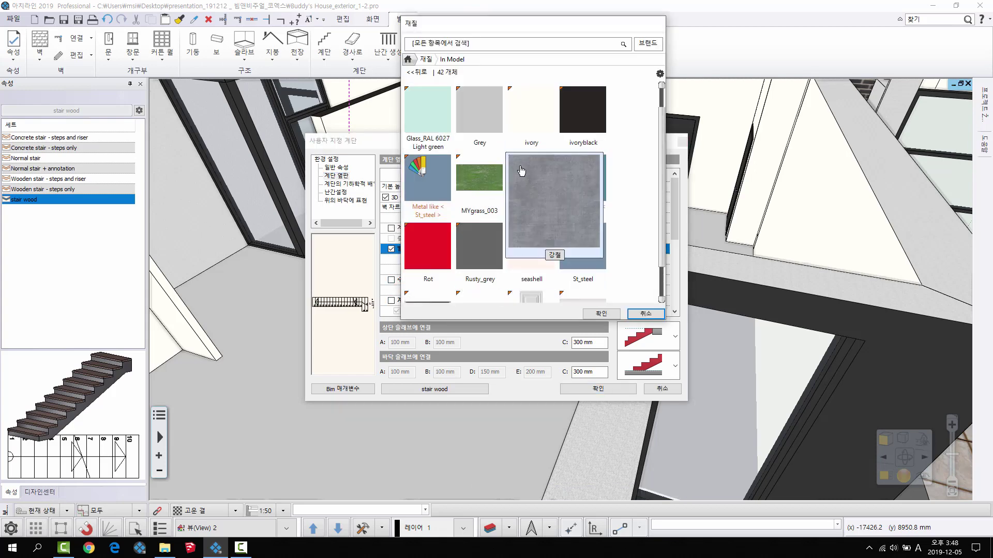
pyautogui.doubleClick(525, 114)
pyautogui.click(581, 389)
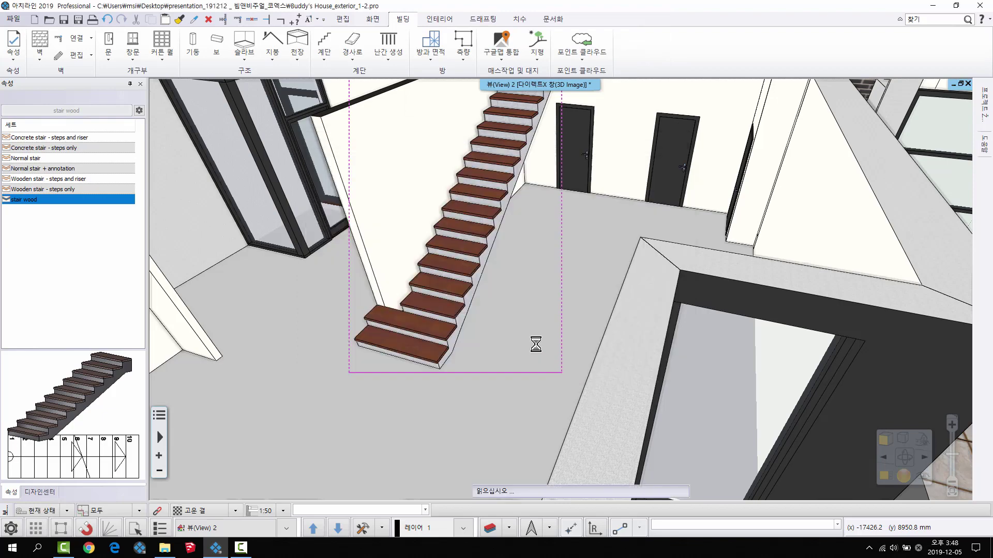
pyautogui.scroll(-5, 474, 339)
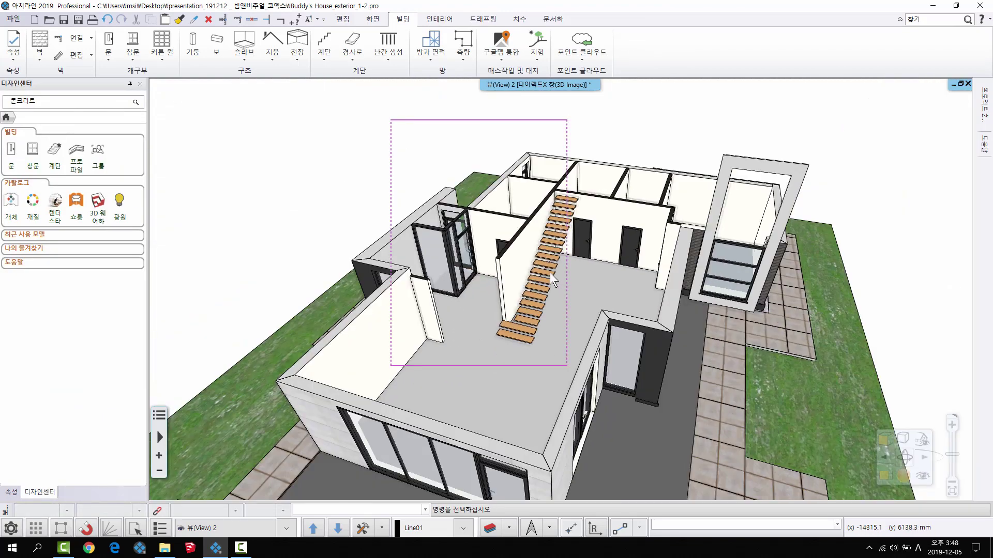
# Return to the floor plan and 3D view side by side, with the stair area in the 1st floor plan.
pyautogui.press('F4')
pyautogui.moveTo(724, 314); pyautogui.dragTo(649, 313, button='middle')
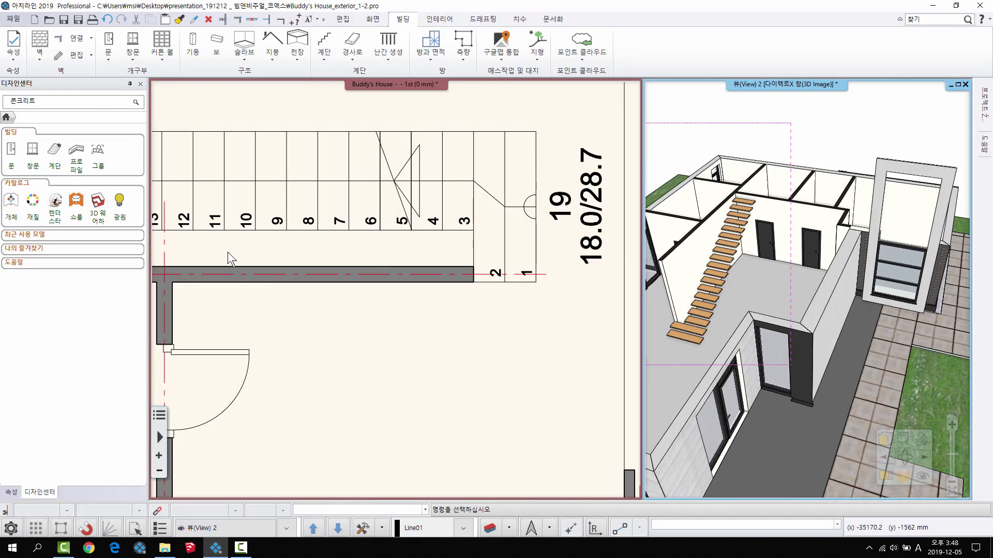
pyautogui.scroll(-2, 464, 318)
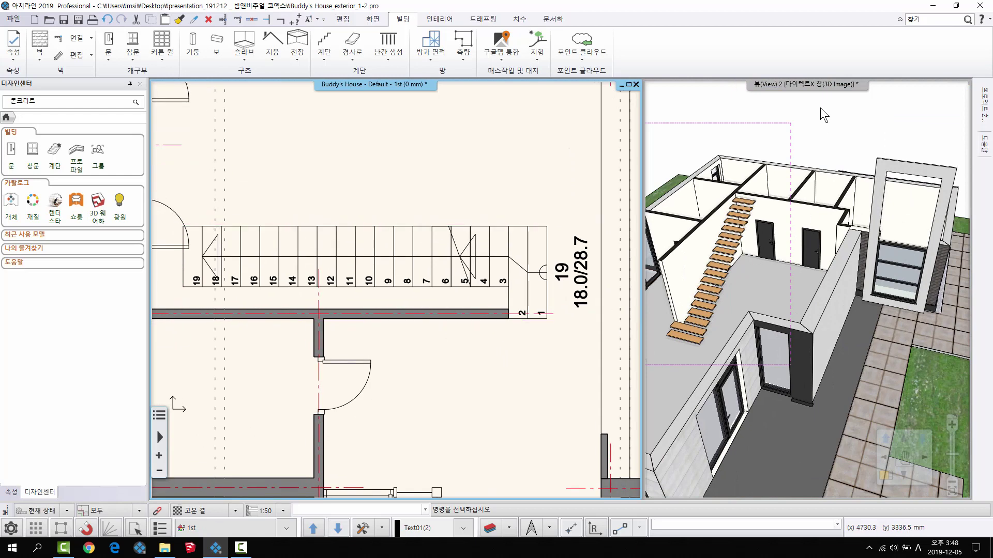
pyautogui.click(834, 145)
pyautogui.moveTo(407, 408); pyautogui.dragTo(387, 442, button='middle')
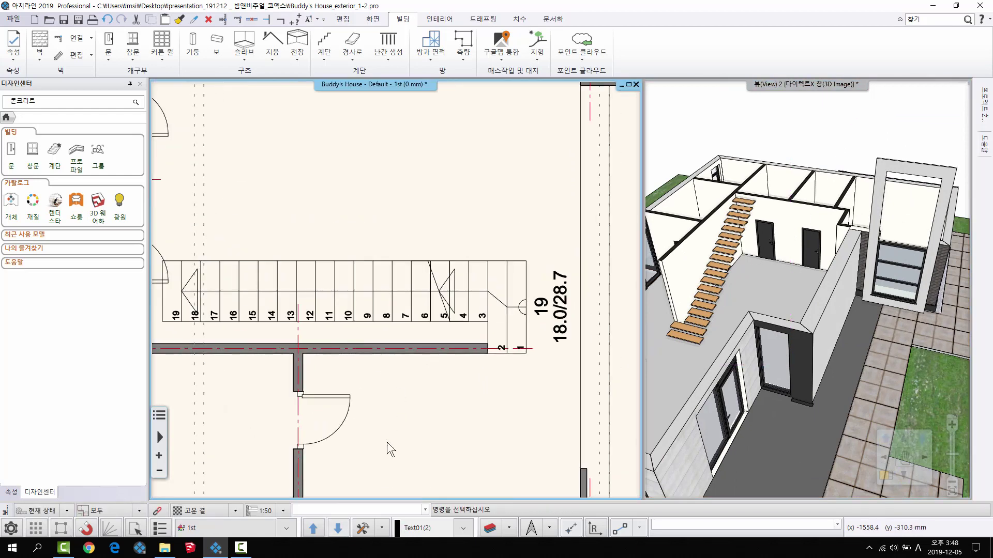
# Bring the stairs.skp SketchUp model from the presentation folder in File Explorer into the 1st floor plan.
pyautogui.click(166, 547)
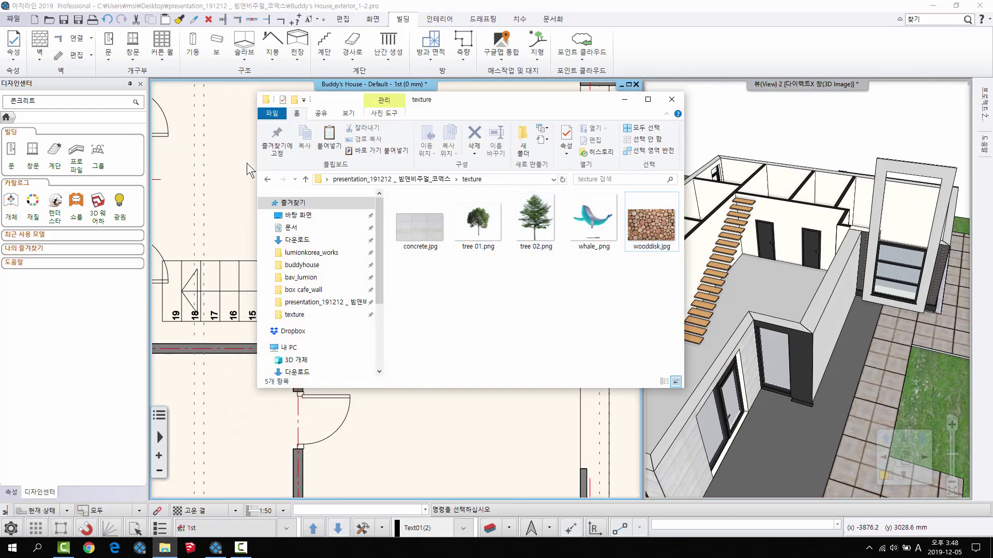
pyautogui.click(268, 179)
pyautogui.click(443, 297)
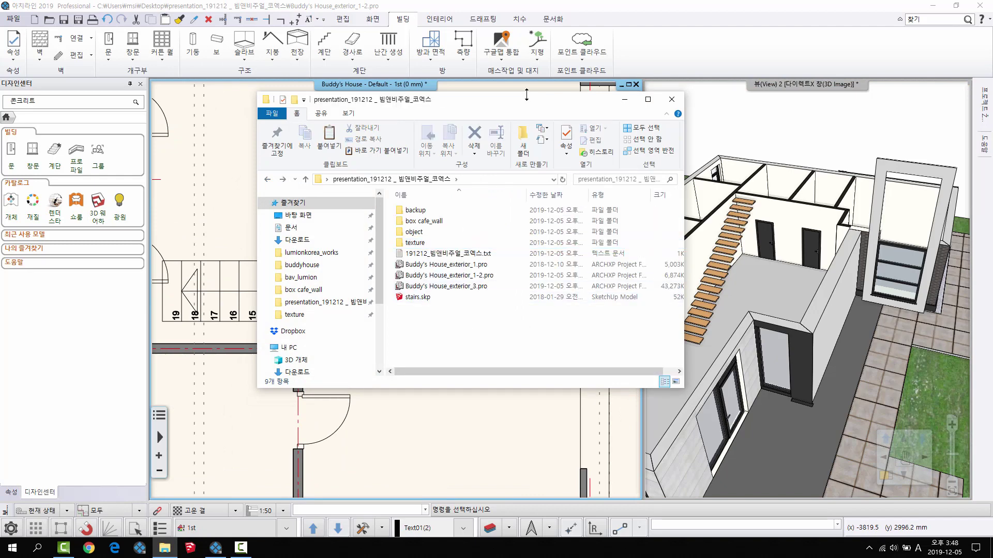
pyautogui.moveTo(524, 98); pyautogui.dragTo(745, 122)
pyautogui.moveTo(629, 320); pyautogui.dragTo(390, 239)
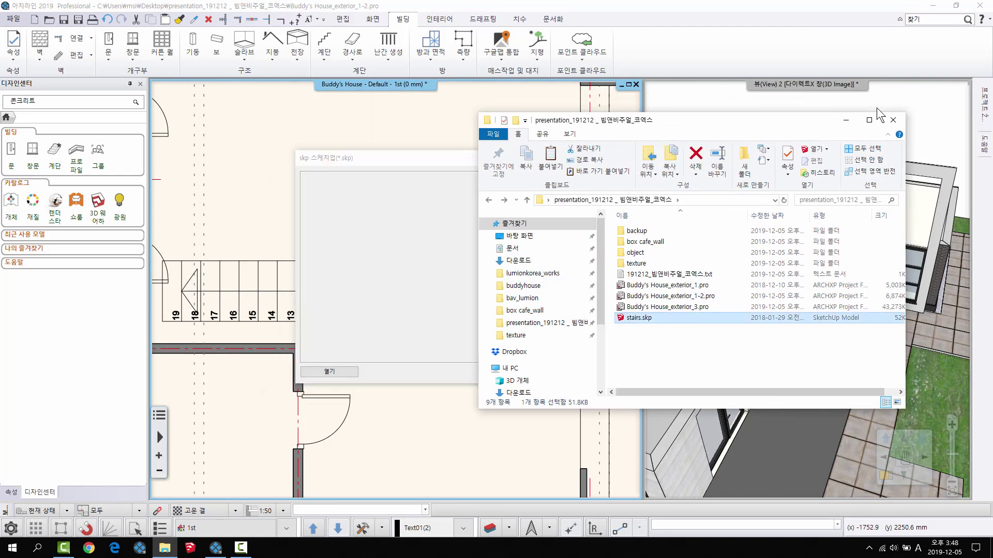
# Import the model as a group named stairs, category 3D 웨어하우스, subcategory 다른, manufacturer generic, and place it beside the wooden stair.
pyautogui.click(846, 120)
pyautogui.moveTo(564, 157); pyautogui.dragTo(610, 120)
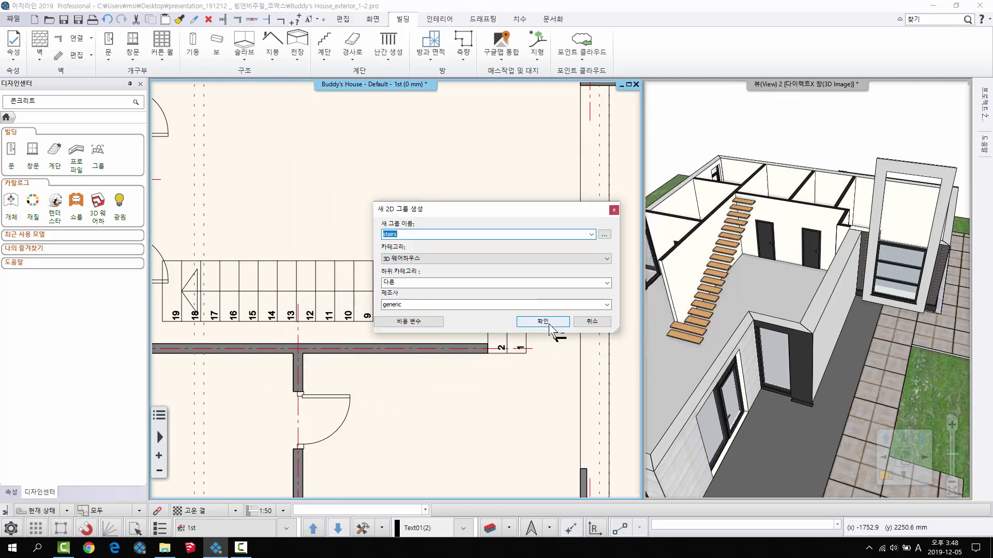
pyautogui.click(543, 321)
pyautogui.click(481, 295)
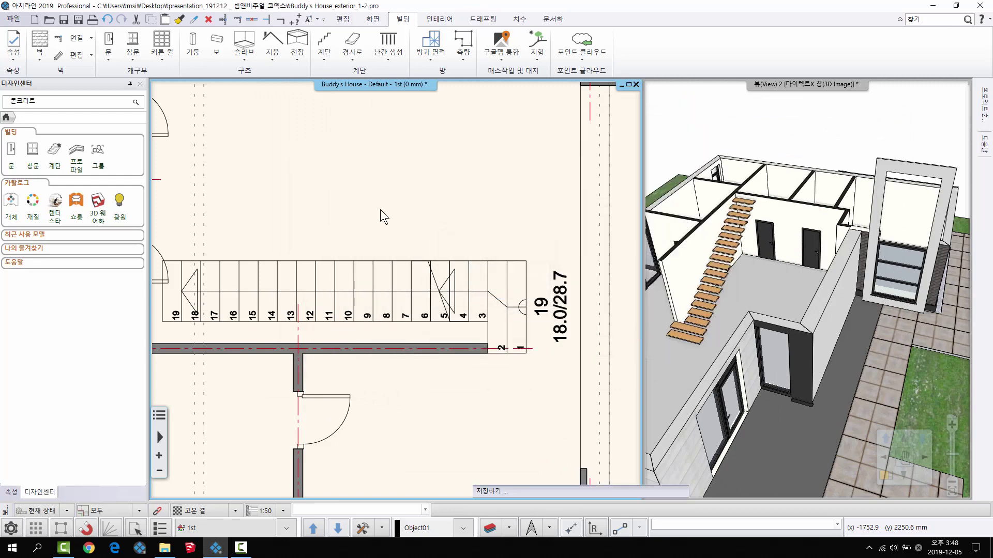
pyautogui.click(268, 221)
# Move the imported stairs object by the midpoint of its upper-flight end edge onto the midpoint of the wooden stair's step 19 edge.
pyautogui.moveTo(818, 316); pyautogui.dragTo(745, 243, button='middle')
pyautogui.scroll(5, 807, 264)
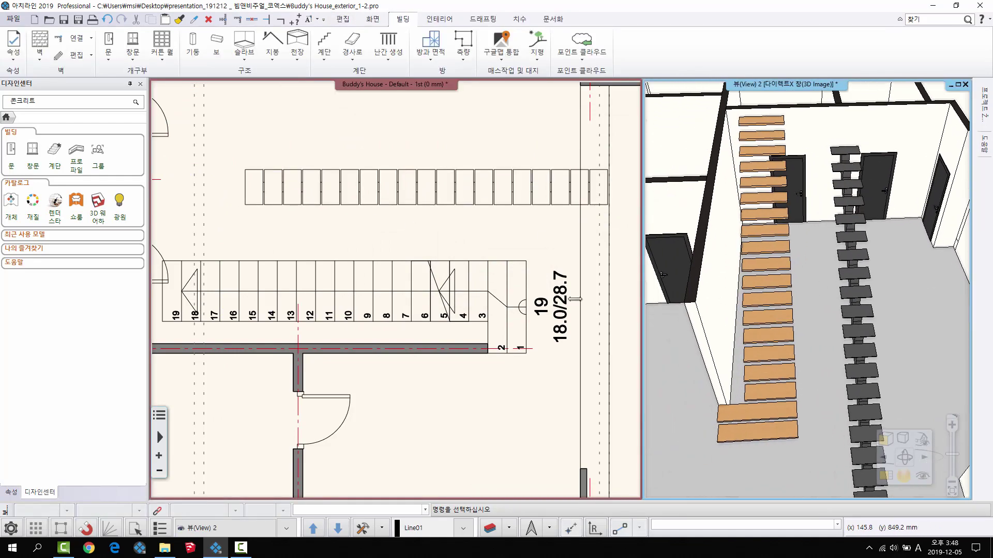
pyautogui.moveTo(341, 209); pyautogui.dragTo(383, 194, button='middle')
pyautogui.click(383, 195)
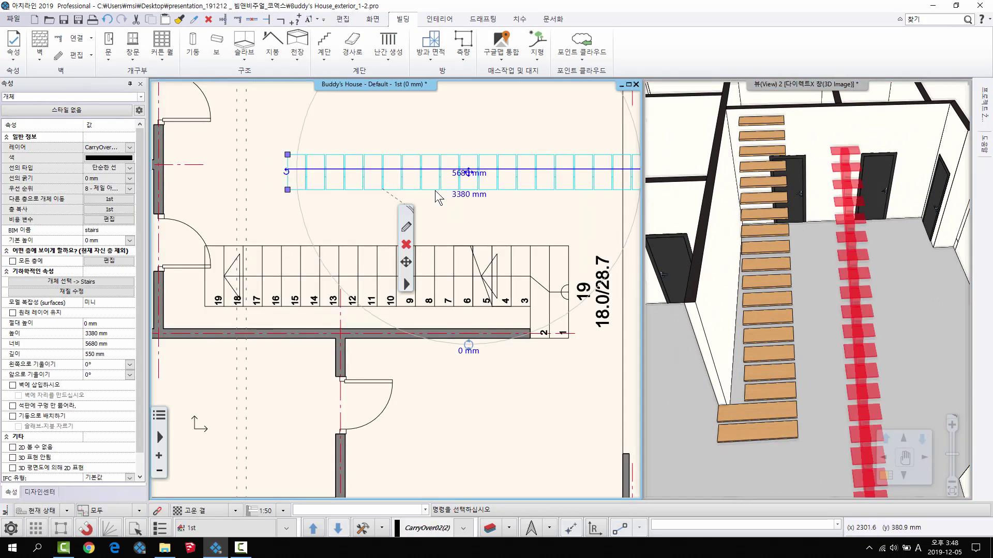
pyautogui.moveTo(371, 188); pyautogui.dragTo(380, 195, button='middle')
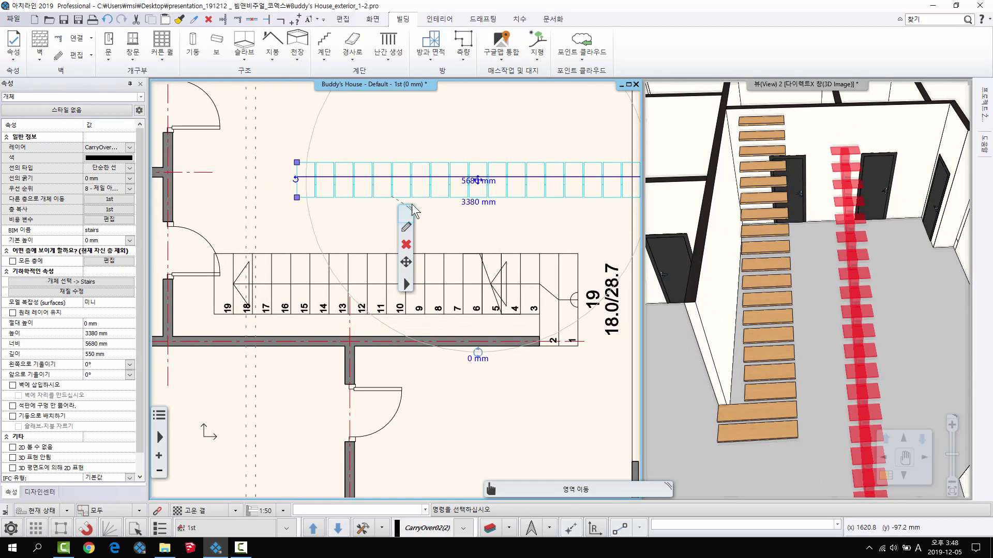
pyautogui.click(405, 261)
pyautogui.scroll(2, 302, 176)
pyautogui.moveTo(302, 176); pyautogui.dragTo(321, 207, button='middle')
pyautogui.click(315, 213)
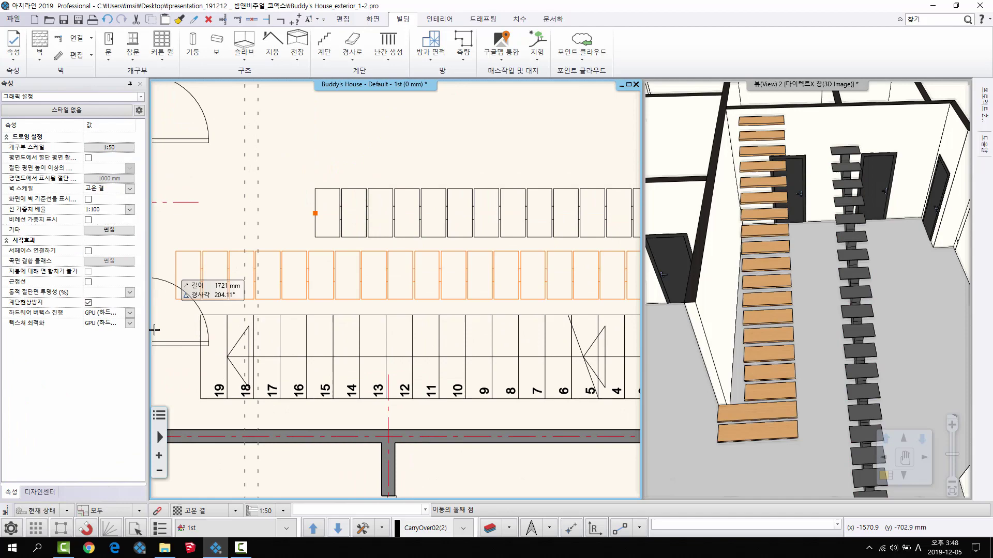
pyautogui.click(200, 357)
pyautogui.press('Escape')
# Maximize the 3D view and examine how the imported stair frame sits under the wooden treads.
pyautogui.moveTo(826, 284); pyautogui.dragTo(936, 308, button='middle')
pyautogui.moveTo(808, 268); pyautogui.dragTo(781, 246, button='middle')
pyautogui.doubleClick(782, 84)
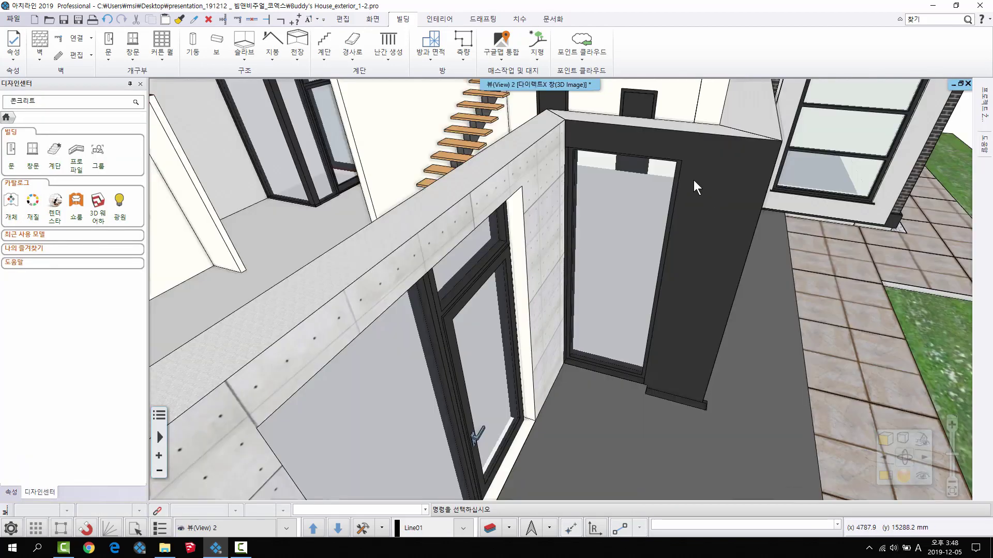
pyautogui.moveTo(694, 180); pyautogui.dragTo(617, 346, button='middle')
pyautogui.click(611, 213)
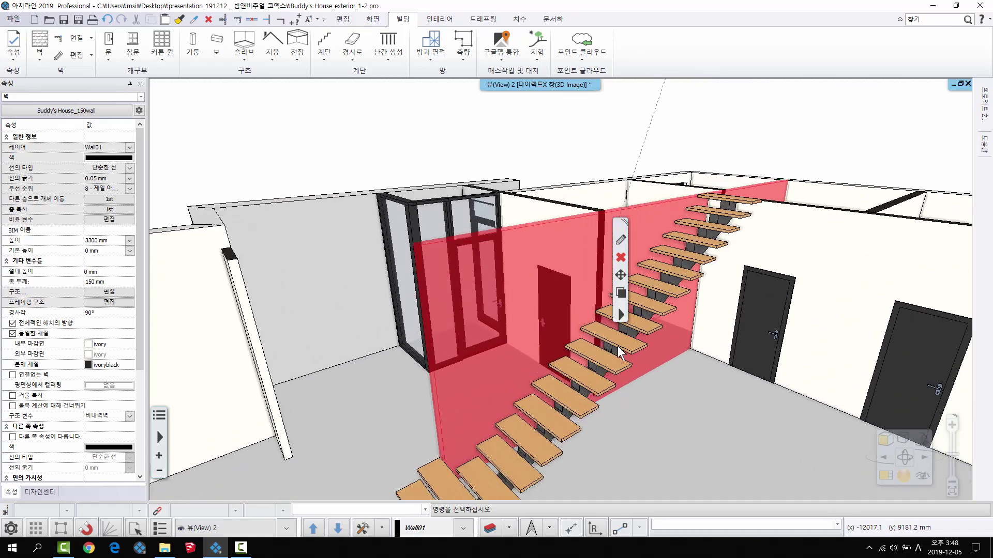
pyautogui.scroll(4, 617, 346)
pyautogui.moveTo(705, 388); pyautogui.dragTo(586, 364, button='middle')
pyautogui.press('Escape')
pyautogui.scroll(-6, 589, 362)
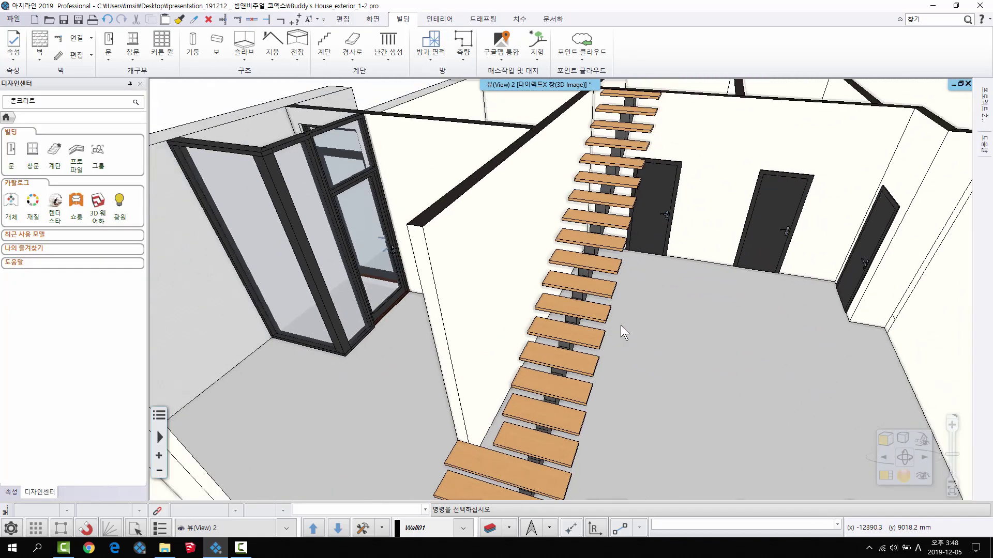
pyautogui.moveTo(621, 325); pyautogui.dragTo(641, 295, button='middle')
# Return to the side-by-side views and generate the 3D model with the 1st and 2nd floors selected.
pyautogui.doubleClick(540, 85)
pyautogui.scroll(-1, 429, 312)
pyautogui.moveTo(424, 311); pyautogui.dragTo(367, 301, button='middle')
pyautogui.scroll(-7, 396, 310)
pyautogui.click(383, 527)
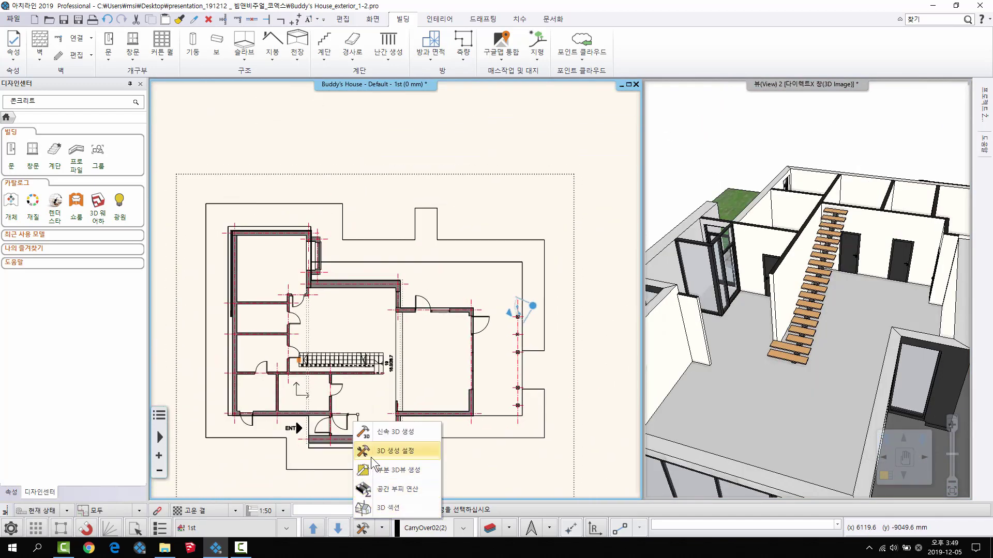
pyautogui.click(371, 457)
pyautogui.click(412, 323)
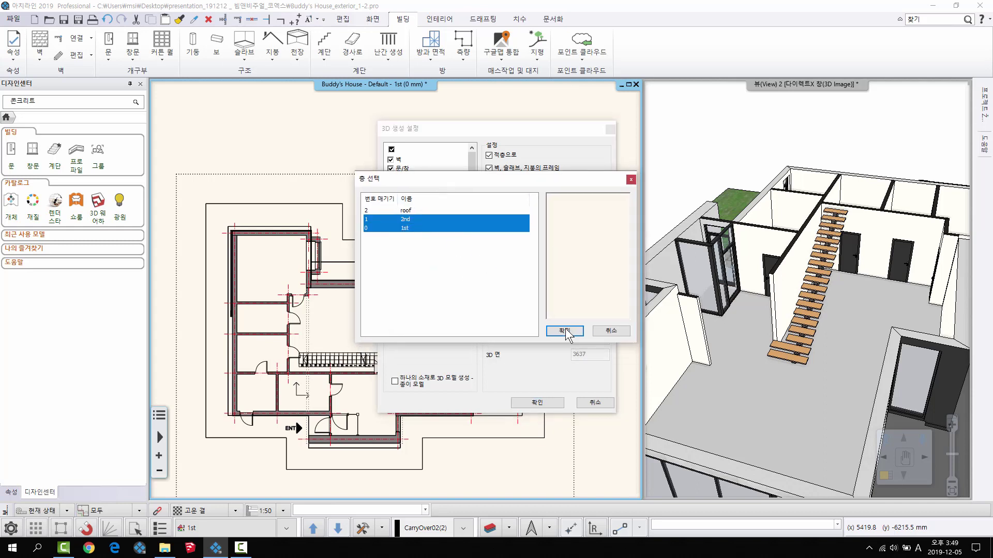
pyautogui.click(564, 331)
pyautogui.click(538, 402)
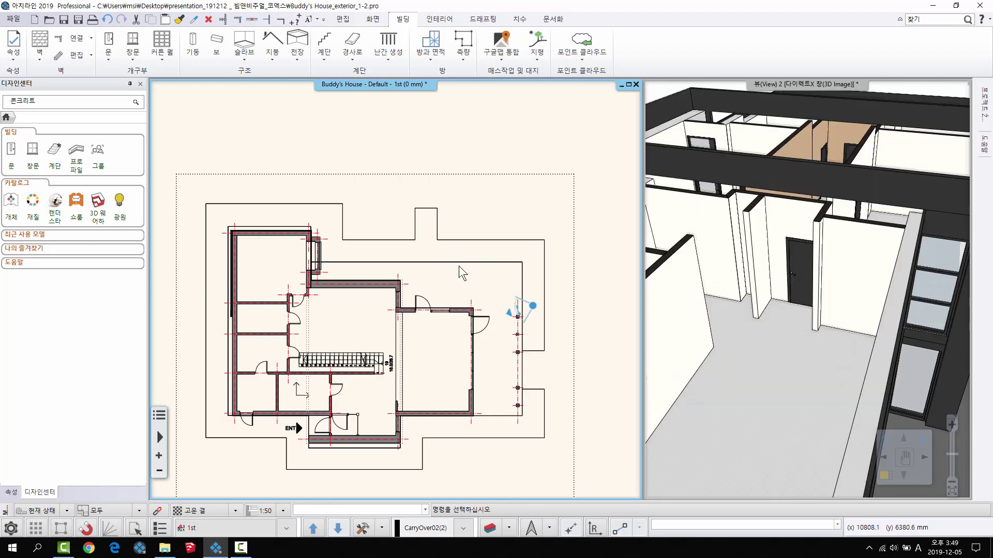
# Cut the 2nd floor slab above the wooden stair with the slab-cutting command (계단 위의 슬래브 절단).
pyautogui.scroll(4, 830, 265)
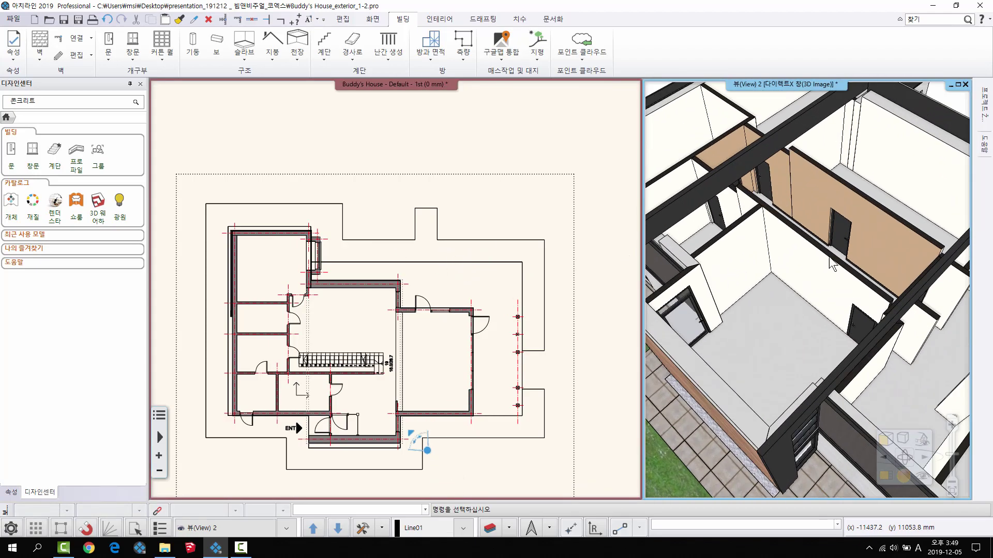
pyautogui.moveTo(818, 264)
pyautogui.mouseDown(button='middle')
pyautogui.moveTo(760, 292)
pyautogui.moveTo(748, 274)
pyautogui.moveTo(761, 278)
pyautogui.mouseUp(button='middle')
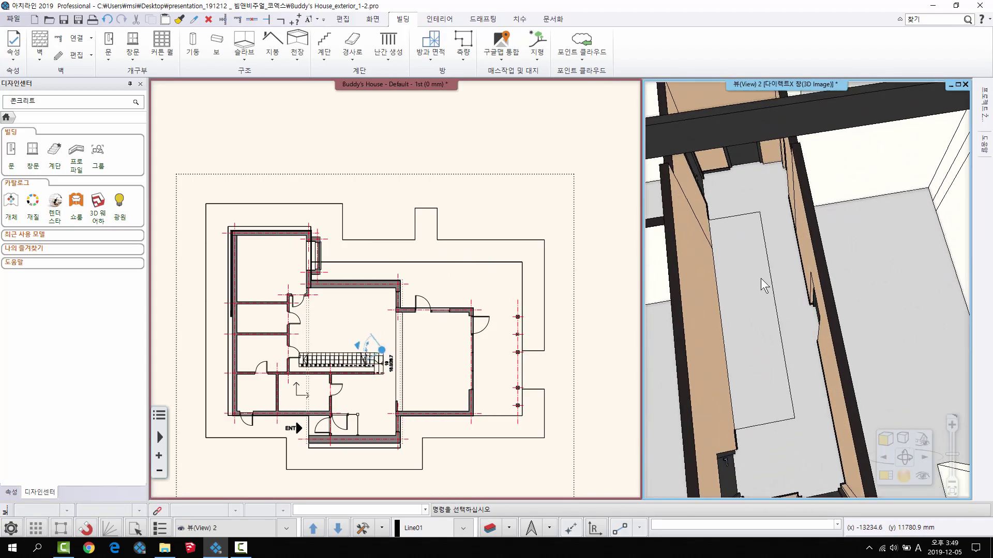
pyautogui.click(449, 385)
pyautogui.scroll(5, 328, 390)
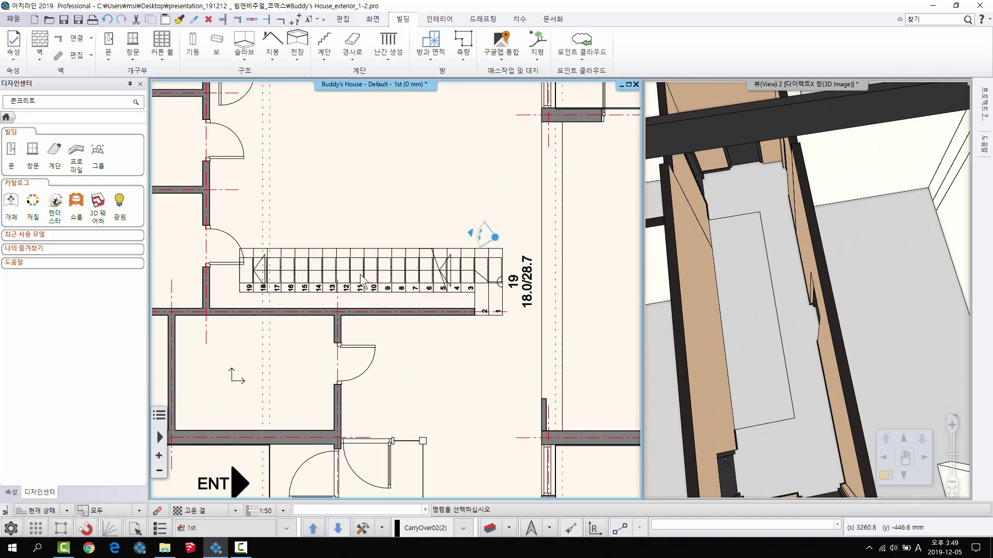
pyautogui.scroll(2, 233, 255)
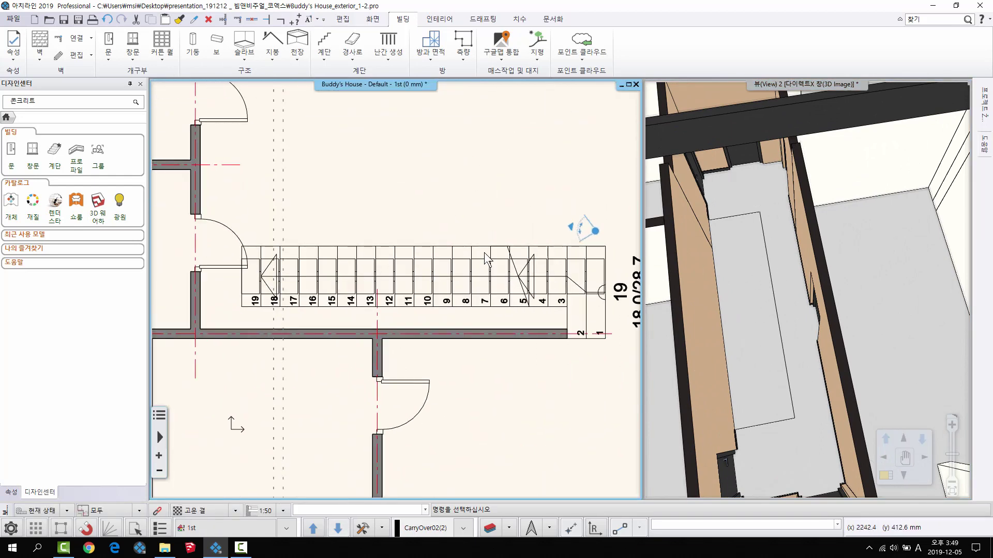
pyautogui.rightClick(362, 251)
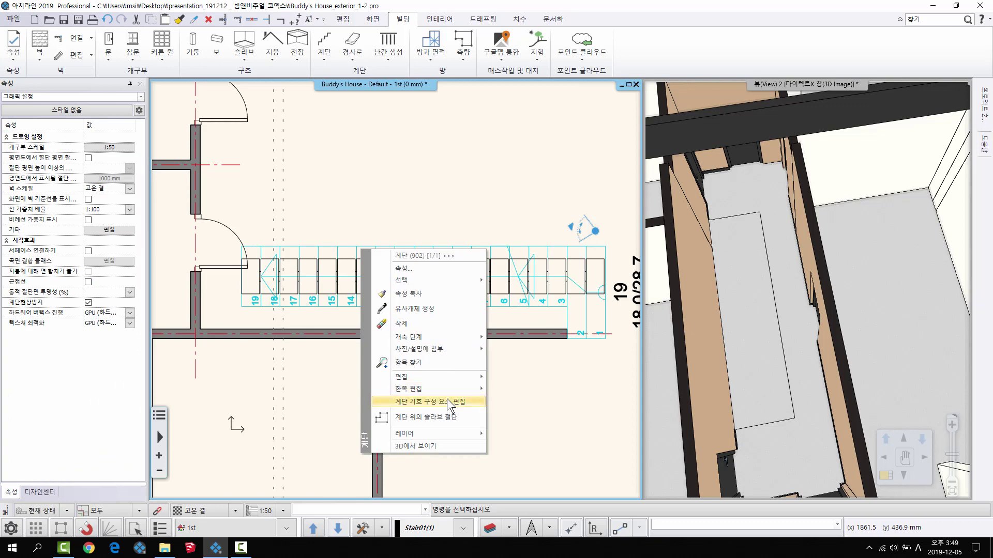
pyautogui.click(451, 417)
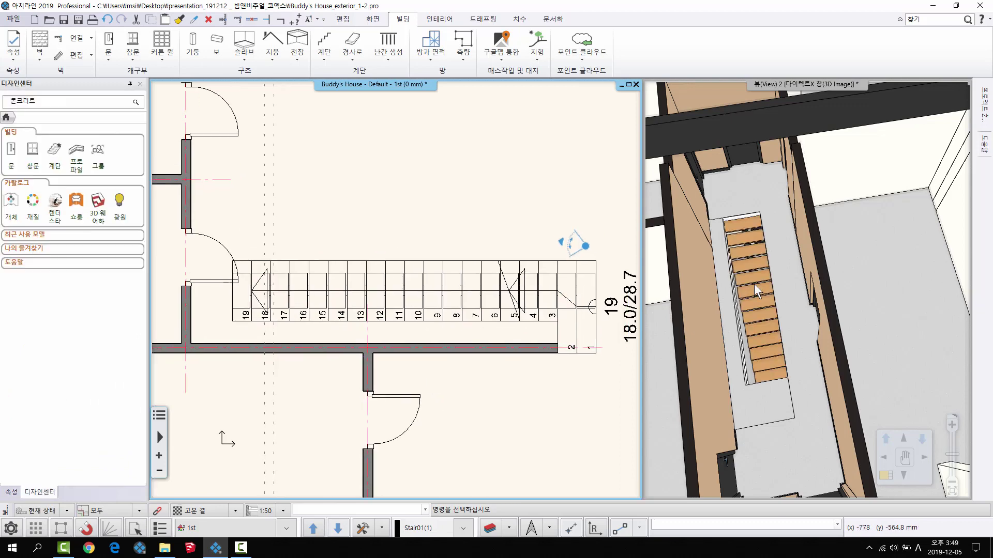
# Switch to the 2nd floor plan, check the stair opening in the slab, and show the 1st floor as a background.
pyautogui.moveTo(636, 228); pyautogui.dragTo(633, 240, button='middle')
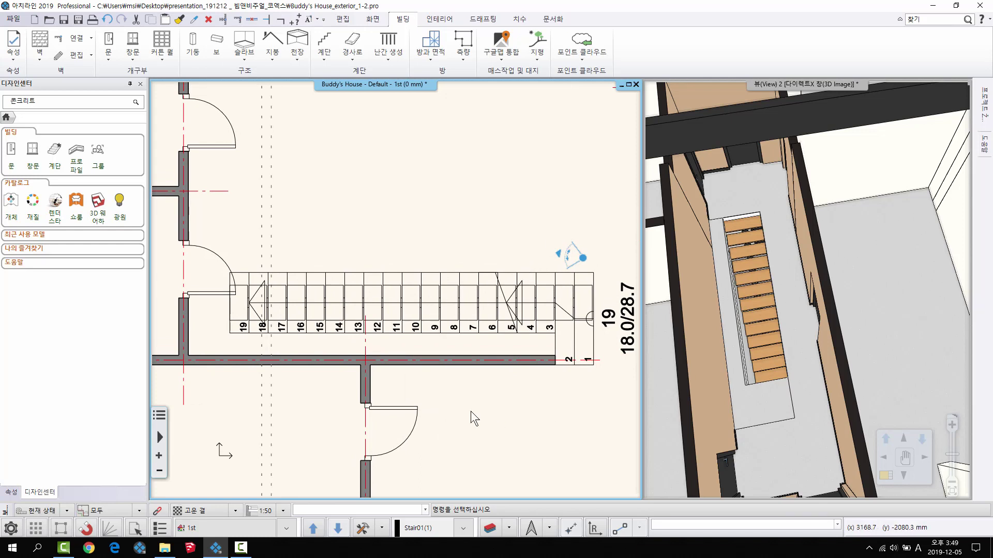
pyautogui.moveTo(388, 253)
pyautogui.mouseDown(button='middle')
pyautogui.moveTo(364, 264)
pyautogui.moveTo(379, 259)
pyautogui.mouseUp(button='middle')
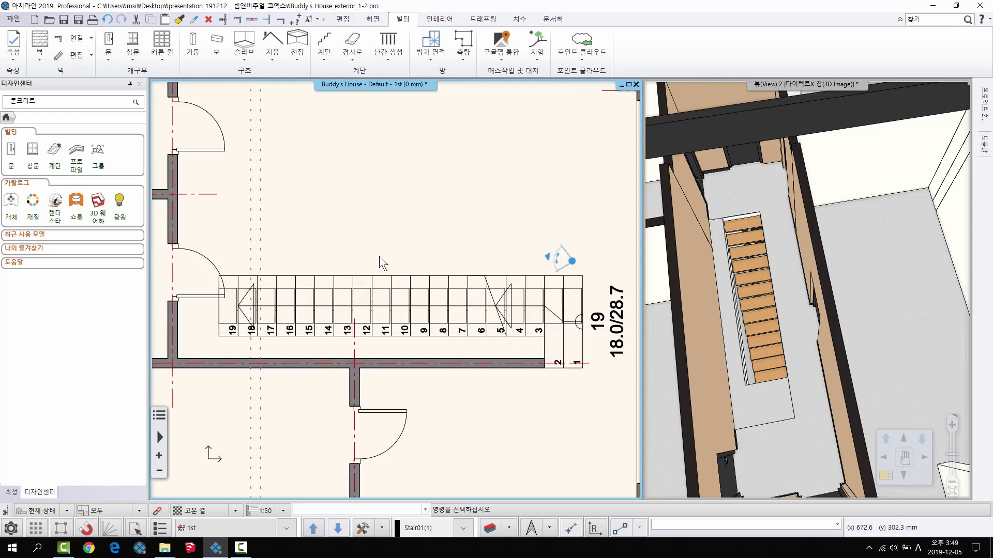
pyautogui.press('pageup')
pyautogui.click(340, 275)
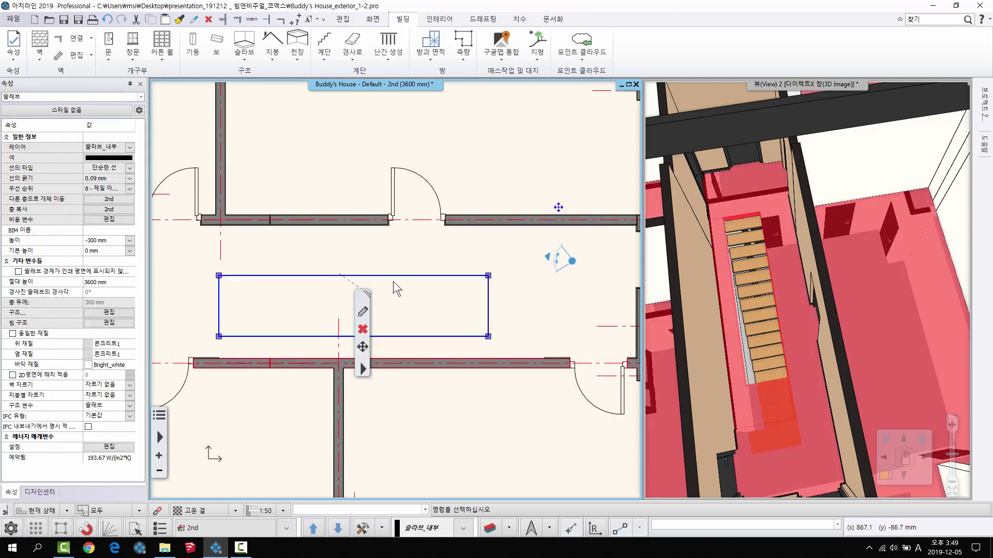
pyautogui.click(443, 403)
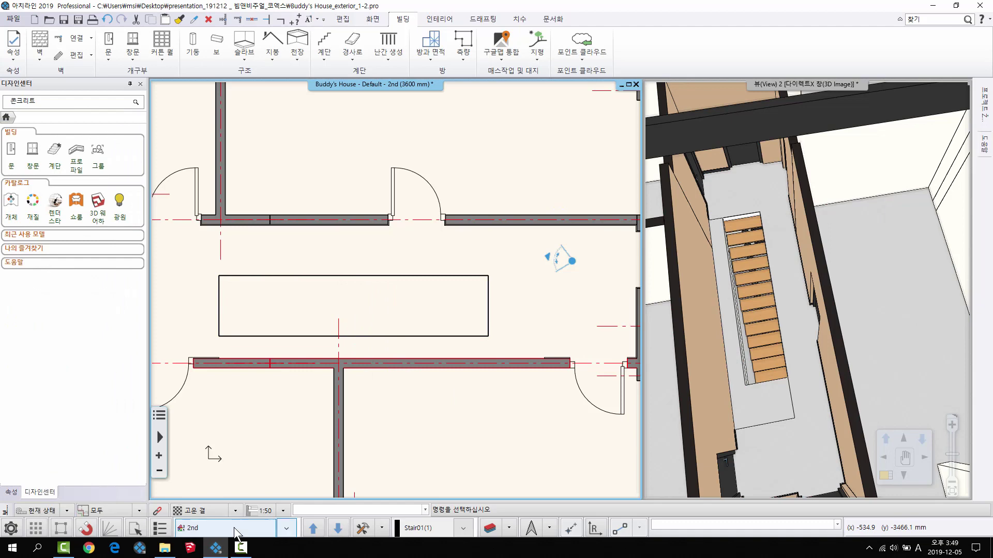
pyautogui.click(287, 527)
pyautogui.click(180, 505)
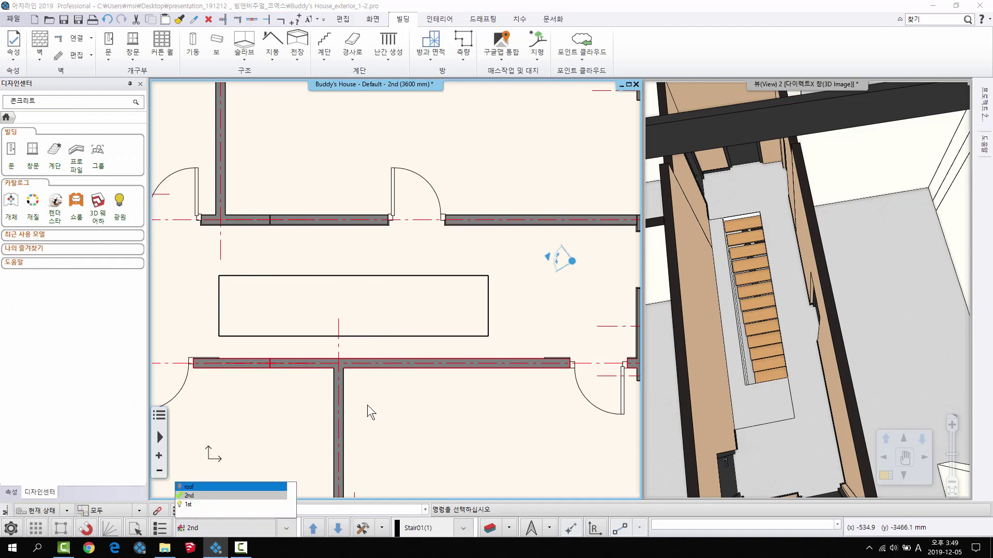
pyautogui.click(367, 405)
# Offset the short edge of the slab opening near step 6 out to the line between steps 3 and 2.
pyautogui.moveTo(493, 329); pyautogui.dragTo(462, 328, button='middle')
pyautogui.scroll(1, 461, 326)
pyautogui.click(457, 323)
pyautogui.click(457, 325)
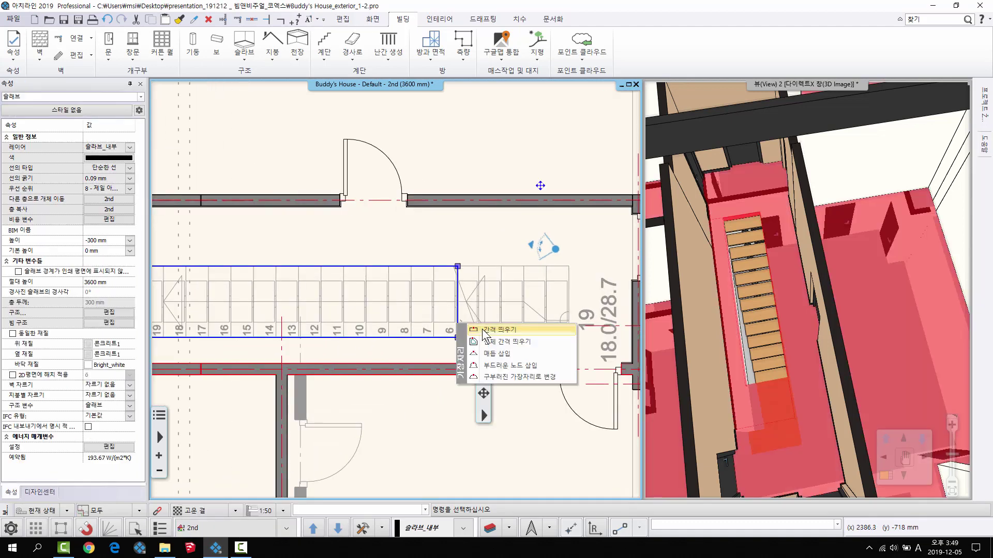
pyautogui.click(491, 328)
# Offset the long lower edge of the slab opening onto the face of the partition wall below the stair.
pyautogui.click(499, 338)
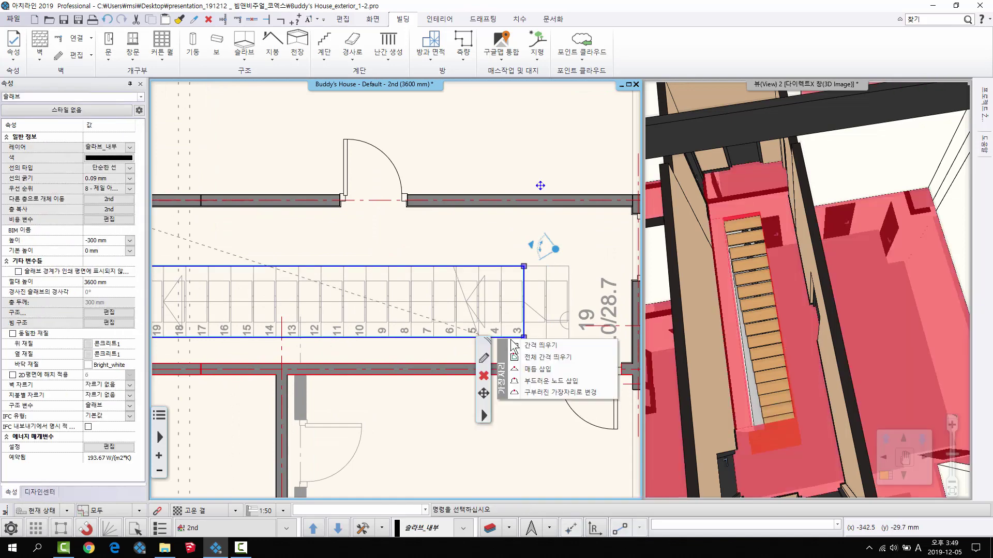
pyautogui.click(517, 345)
pyautogui.click(201, 363)
pyautogui.moveTo(207, 357); pyautogui.dragTo(227, 352, button='middle')
pyautogui.click(227, 354)
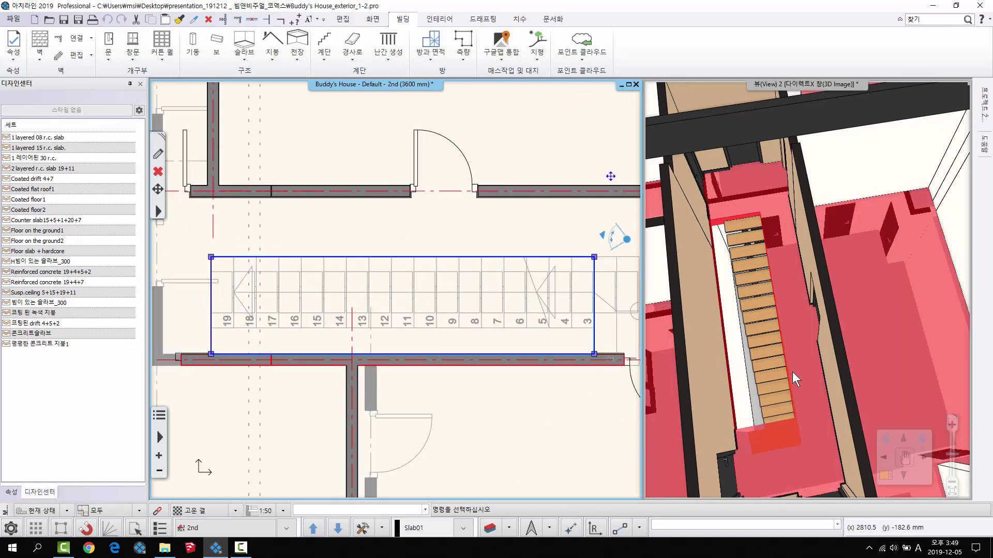
pyautogui.press('Escape')
# Hide the 1st floor background, return to the 1st floor plan, and inspect the enlarged stair opening in 3D.
pyautogui.moveTo(792, 371); pyautogui.dragTo(672, 298)
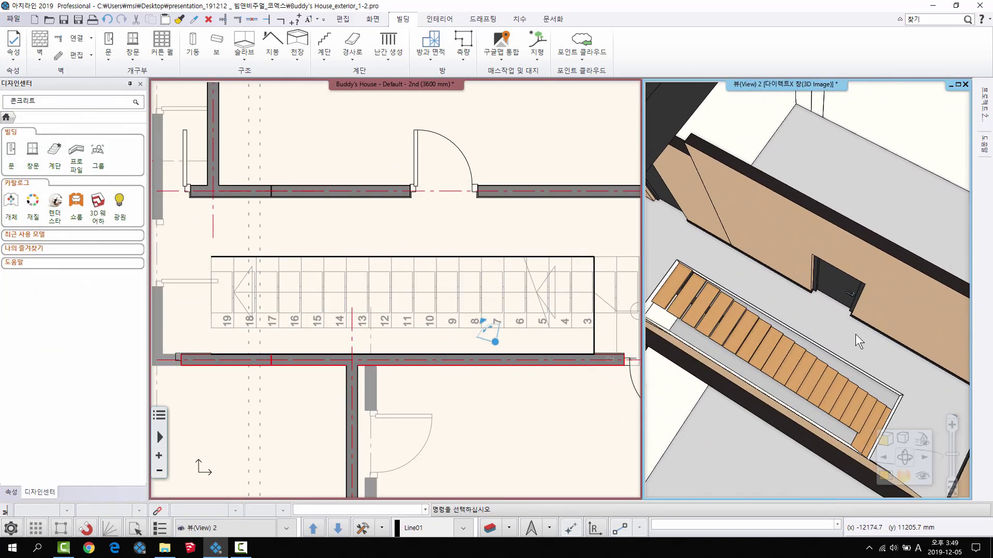
pyautogui.moveTo(855, 334); pyautogui.dragTo(828, 343)
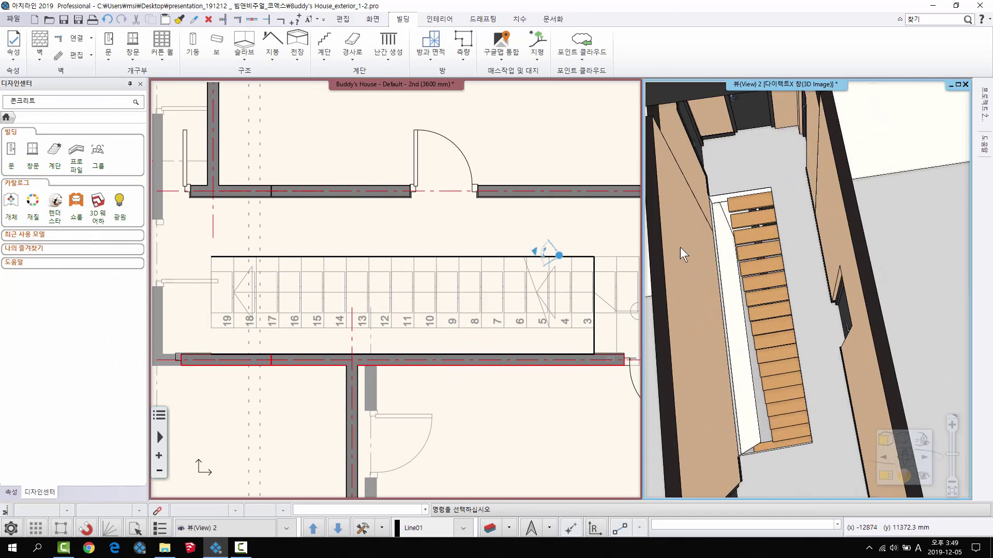
pyautogui.click(311, 358)
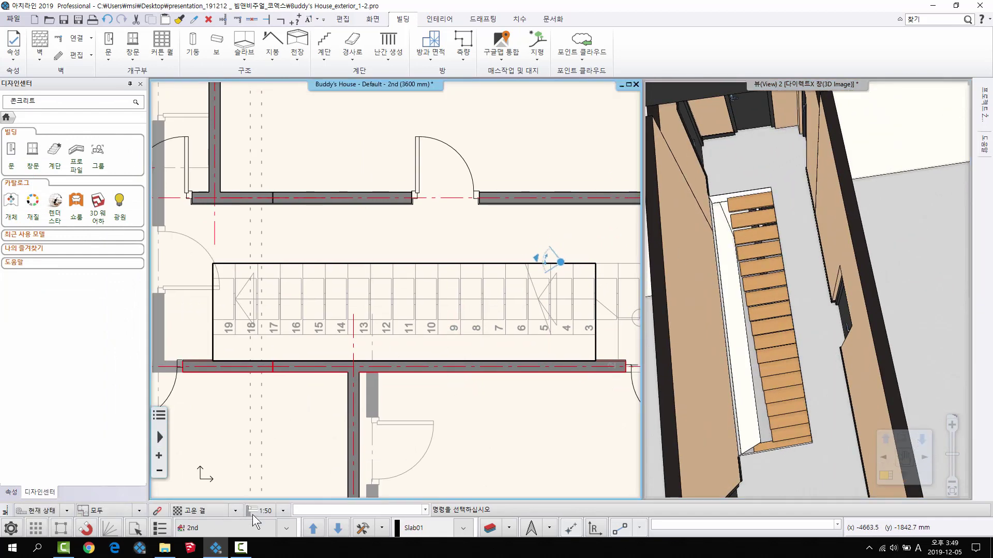
pyautogui.click(286, 528)
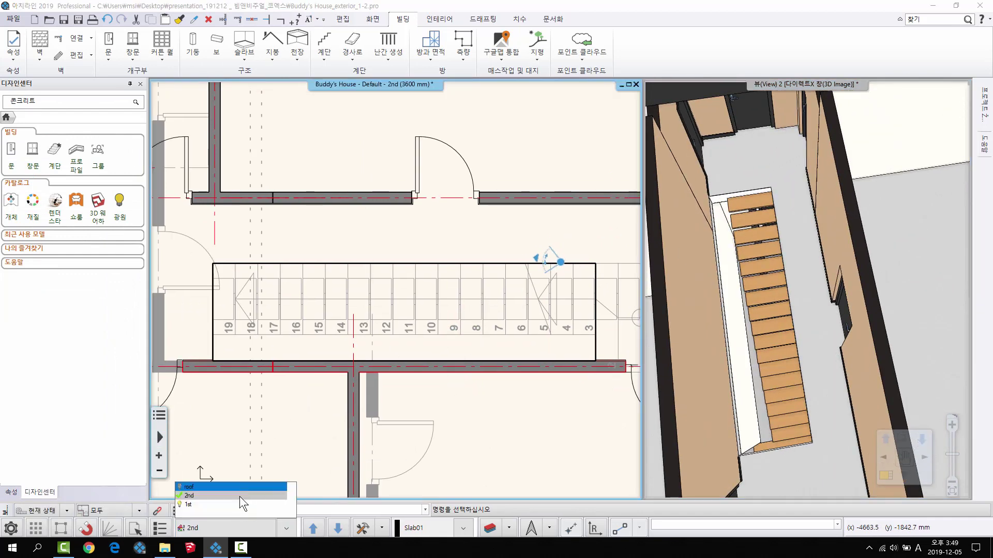
pyautogui.click(398, 341)
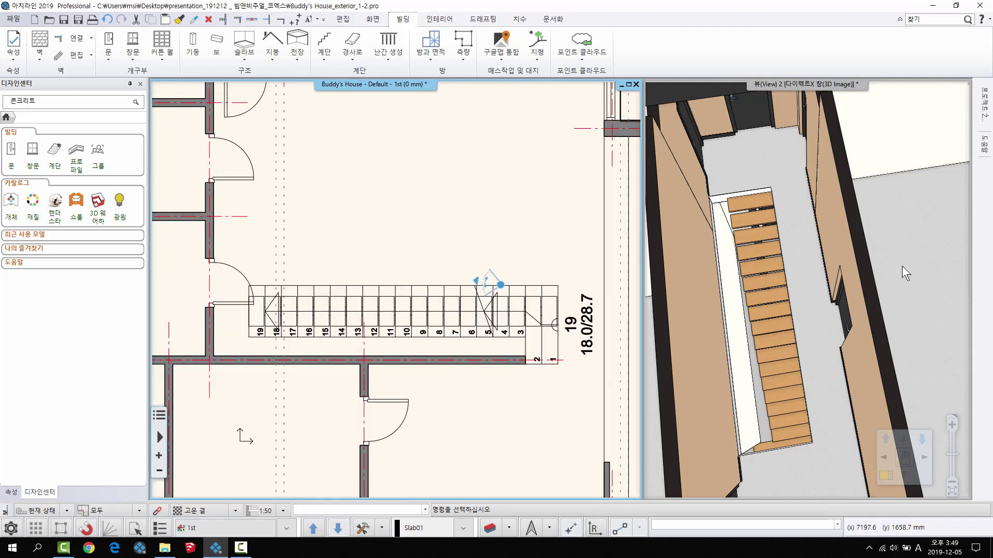
pyautogui.moveTo(902, 267); pyautogui.dragTo(745, 233)
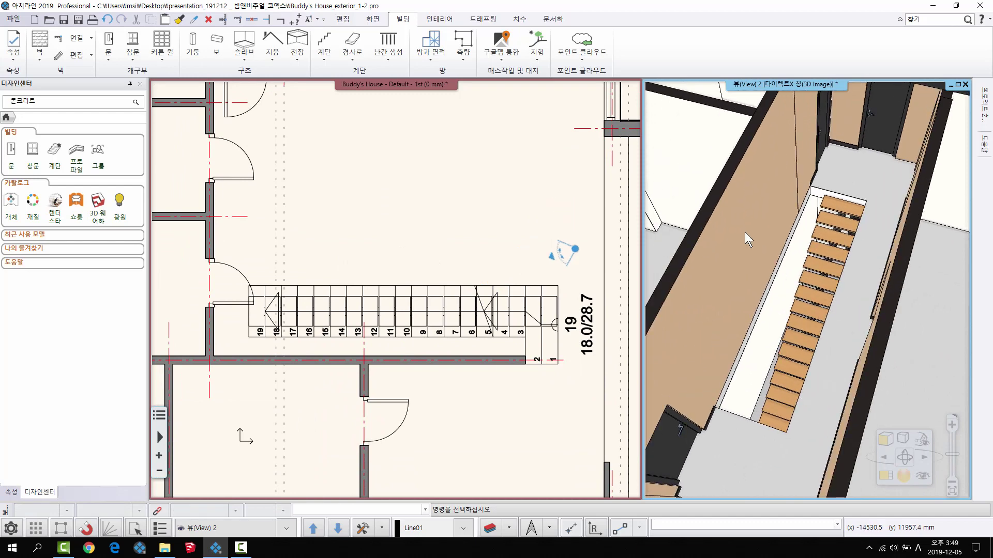
# Place the Buddy's bookshelf object from the V&B library folder at the end corner of the partition wall beside the stair.
pyautogui.moveTo(310, 273); pyautogui.dragTo(280, 269, button='middle')
pyautogui.click(12, 202)
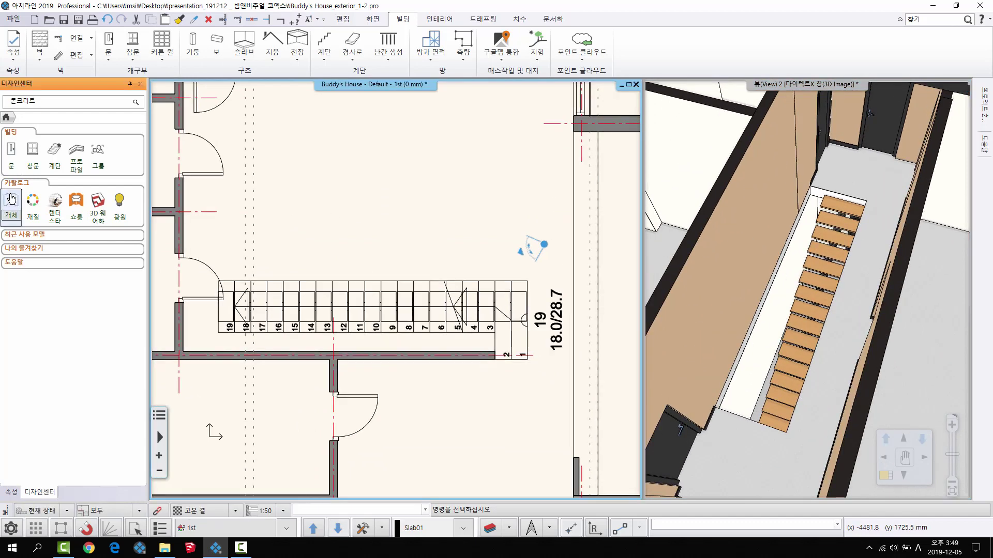
pyautogui.click(25, 152)
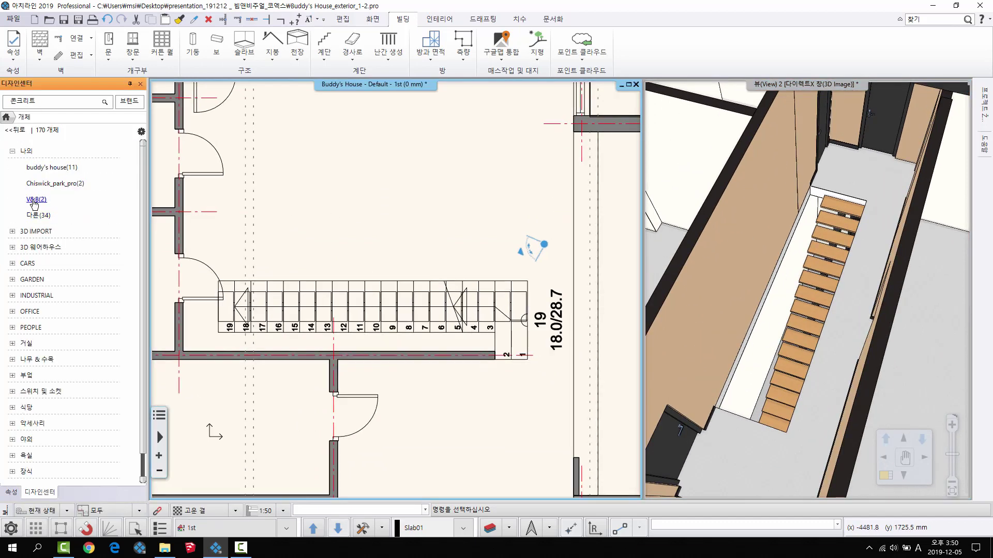
pyautogui.click(34, 202)
pyautogui.click(35, 197)
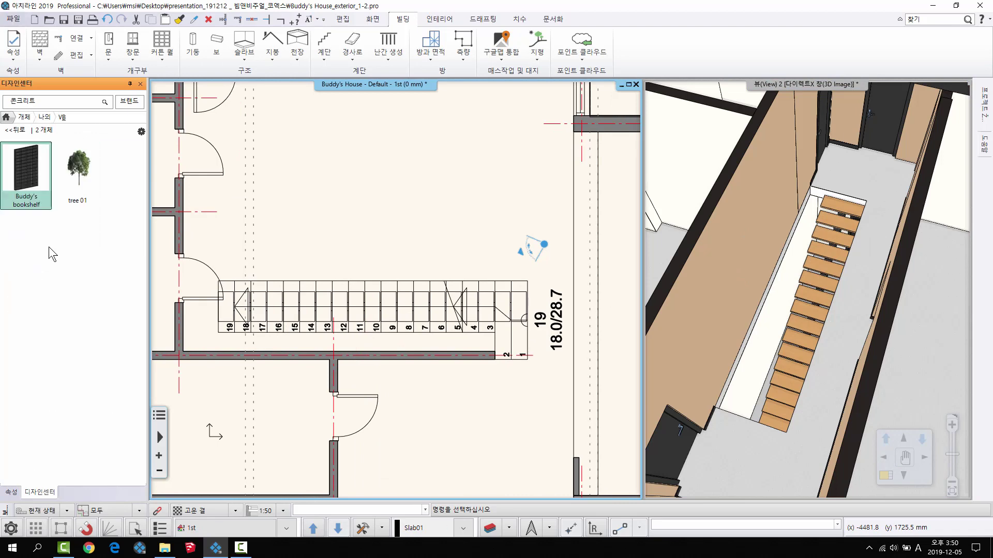
pyautogui.moveTo(29, 176); pyautogui.dragTo(330, 229)
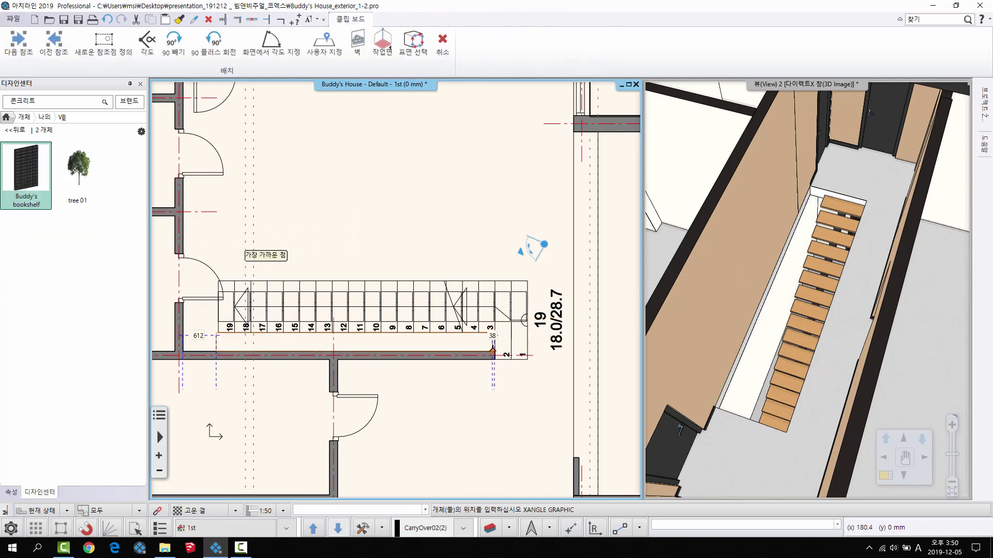
pyautogui.scroll(3, 496, 349)
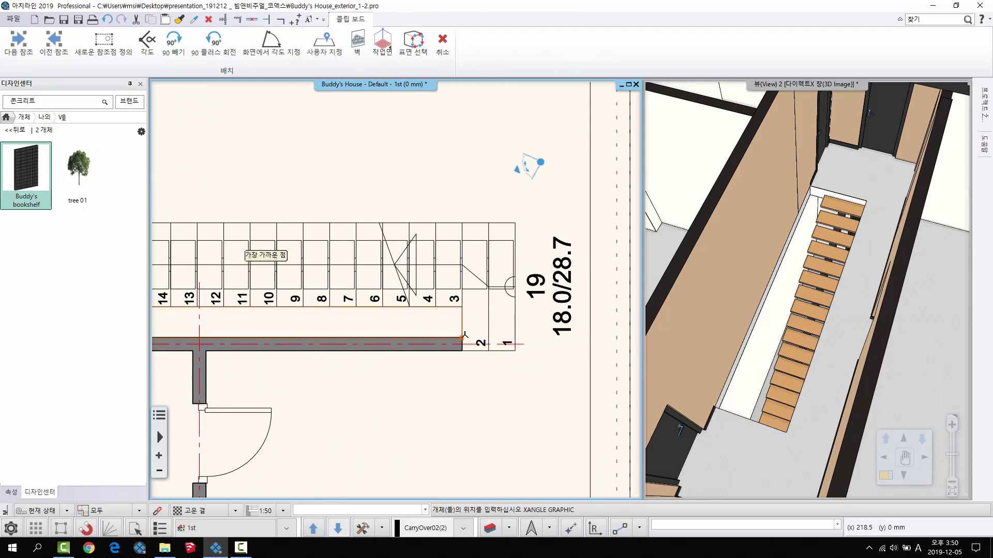
pyautogui.click(462, 337)
pyautogui.scroll(-2, 450, 330)
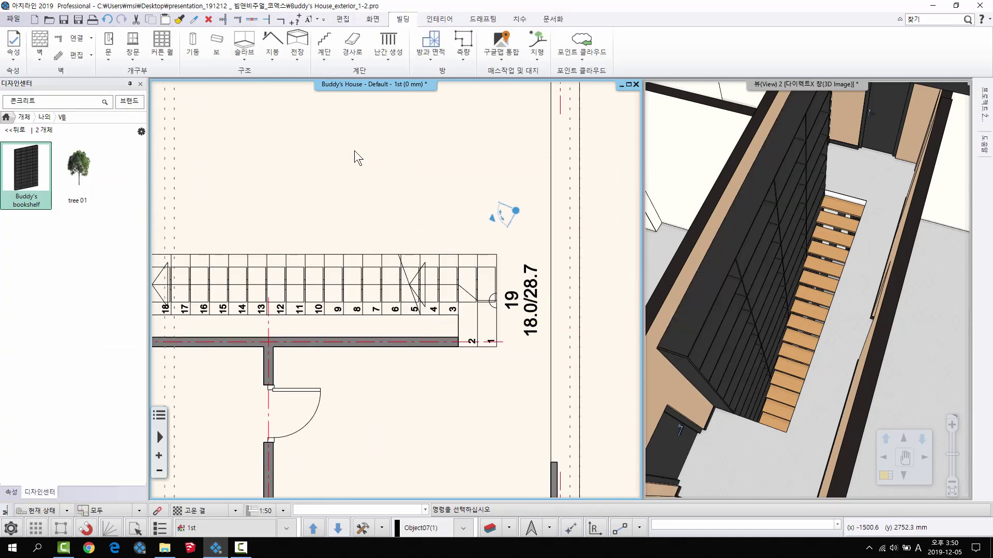
# Examine the bookshelf beside the stair from above and from the far end in the 3D view.
pyautogui.click(438, 20)
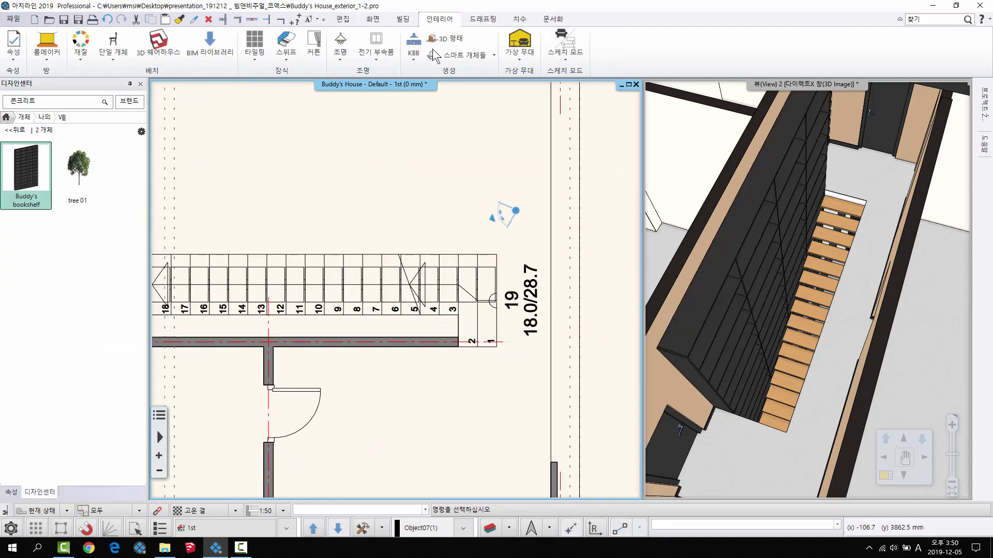
pyautogui.click(412, 61)
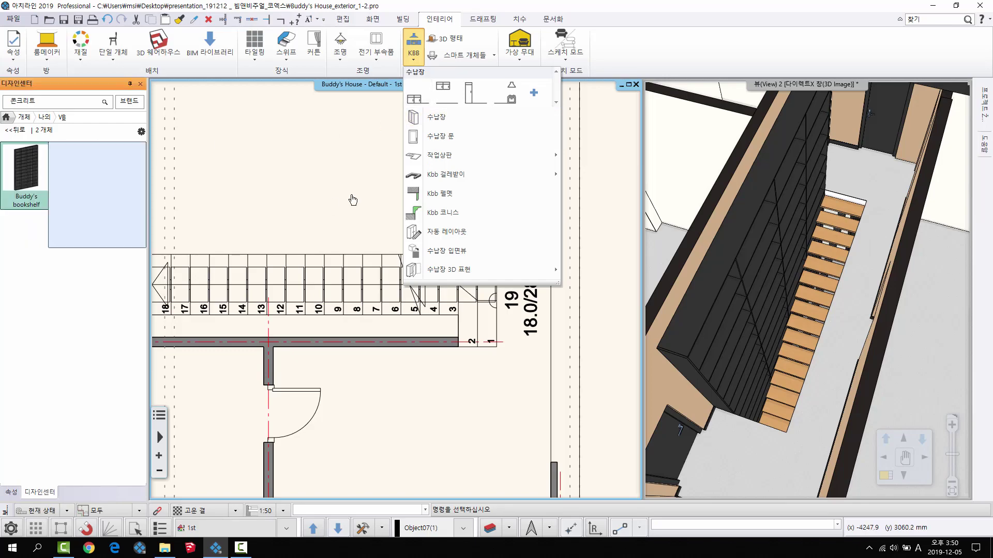
pyautogui.scroll(-3, 325, 221)
pyautogui.scroll(-2, 803, 238)
pyautogui.scroll(-2, 803, 238)
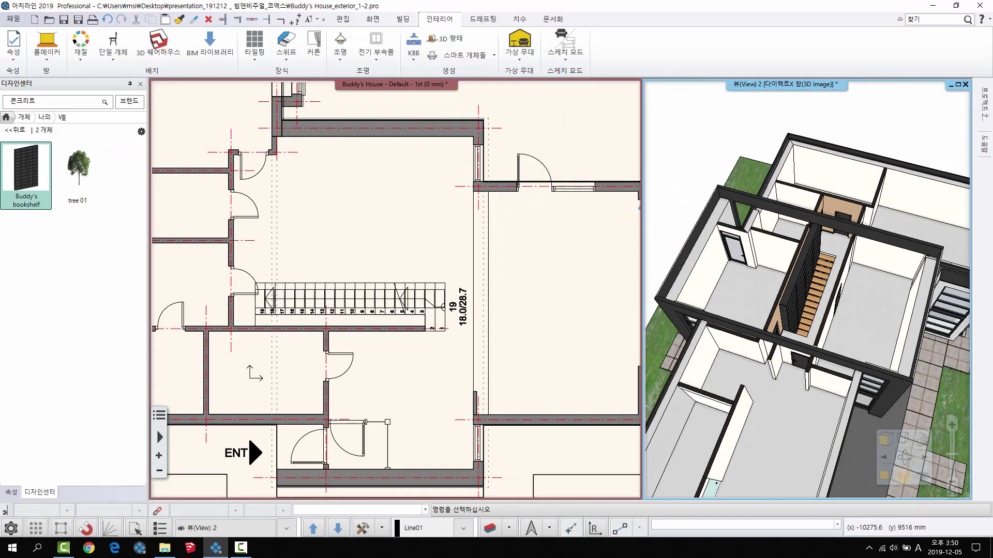
pyautogui.scroll(5, 804, 279)
pyautogui.moveTo(761, 295); pyautogui.dragTo(915, 321, button='middle')
pyautogui.scroll(3, 313, 259)
pyautogui.moveTo(313, 259); pyautogui.dragTo(442, 268, button='middle')
pyautogui.scroll(1, 359, 294)
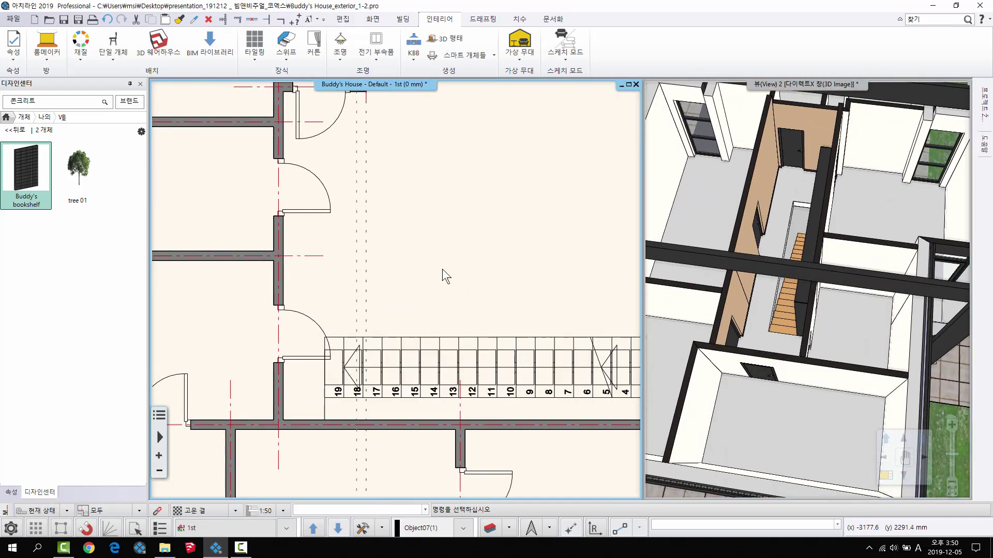
# Switch to the 2nd floor plan and inspect the open slab edges around the stair in 3D.
pyautogui.click(6, 119)
pyautogui.click(473, 258)
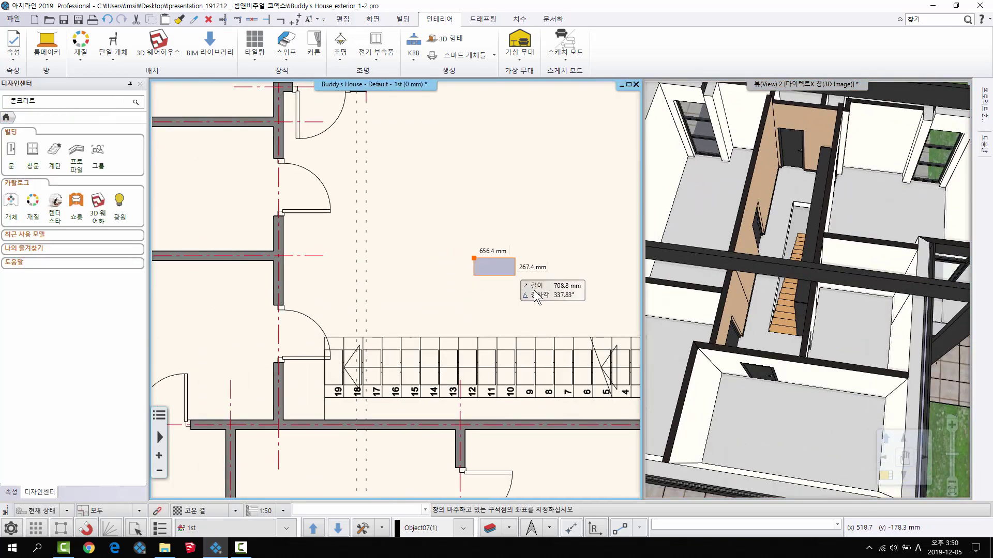
pyautogui.press('pageup')
pyautogui.moveTo(473, 294); pyautogui.dragTo(387, 318, button='middle')
pyautogui.scroll(3, 772, 194)
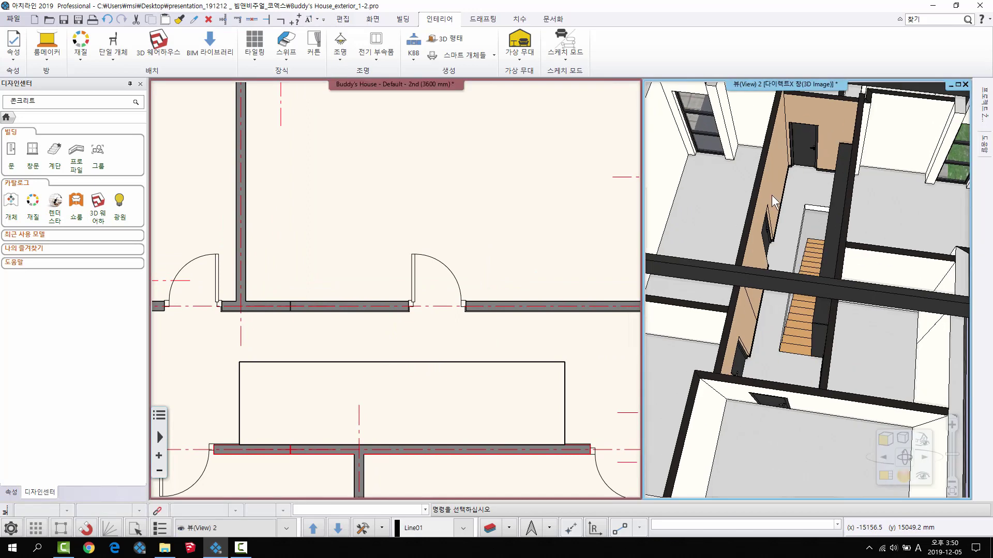
pyautogui.scroll(5, 773, 257)
pyautogui.scroll(-2, 787, 284)
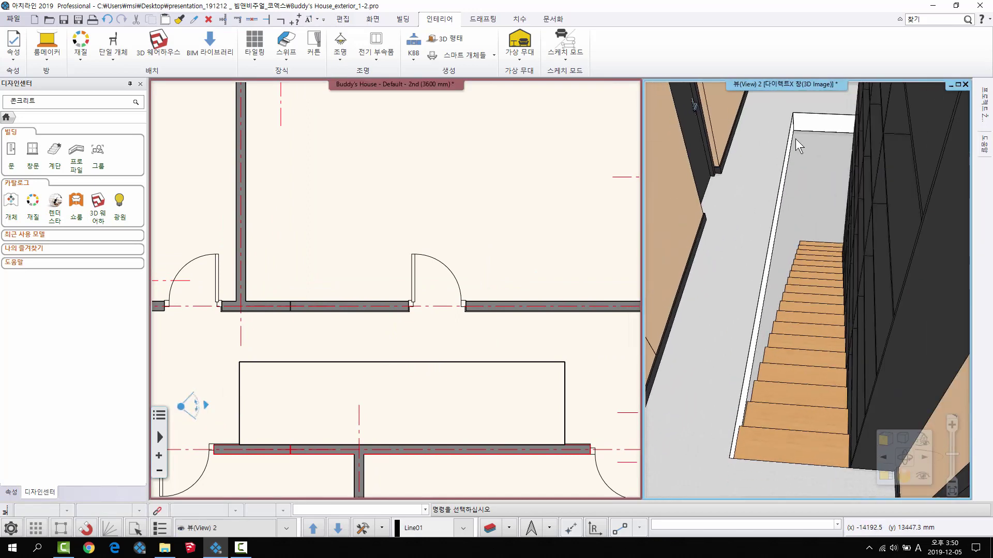
pyautogui.scroll(5, 773, 176)
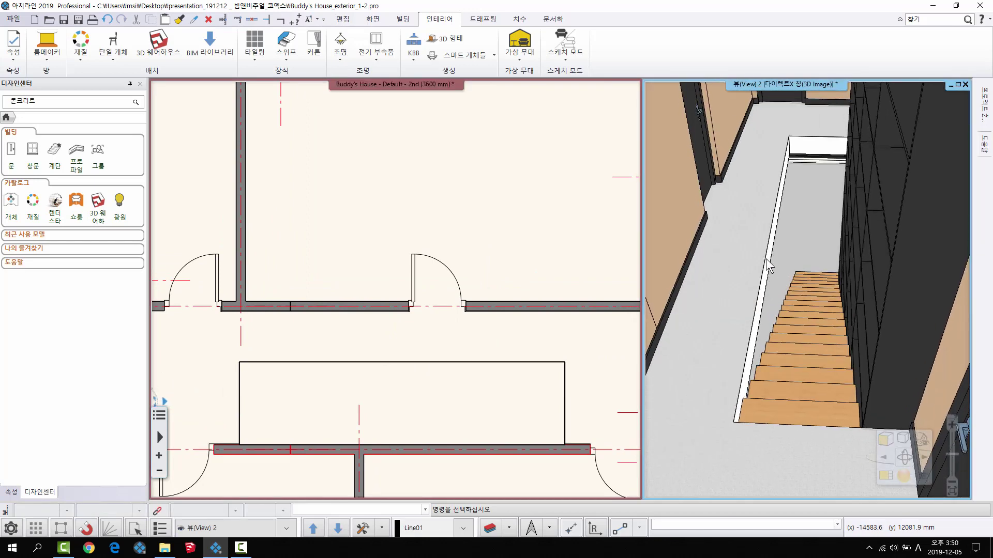
pyautogui.moveTo(764, 253); pyautogui.dragTo(743, 229, button='middle')
pyautogui.moveTo(768, 284); pyautogui.dragTo(808, 245, button='middle')
# Hide the solid that blocks the 3D view towards the stair opening.
pyautogui.press('h')
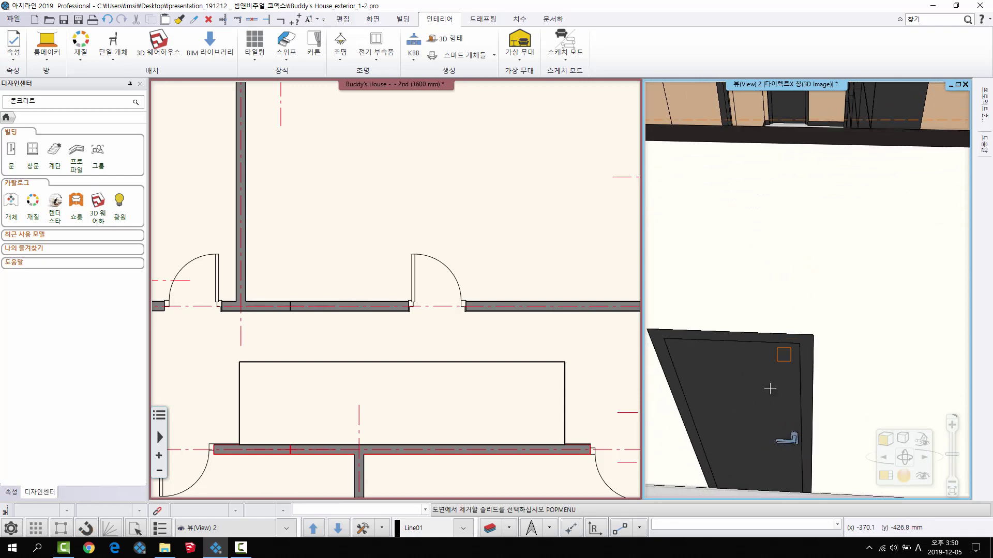
pyautogui.click(779, 351)
pyautogui.moveTo(779, 351); pyautogui.dragTo(807, 213, button='middle')
pyautogui.scroll(2, 801, 205)
pyautogui.moveTo(523, 207); pyautogui.dragTo(531, 210, button='middle')
# Activate the Buddy's house_balusters set in the railing settings, dismissing the file error messages.
pyautogui.click(403, 19)
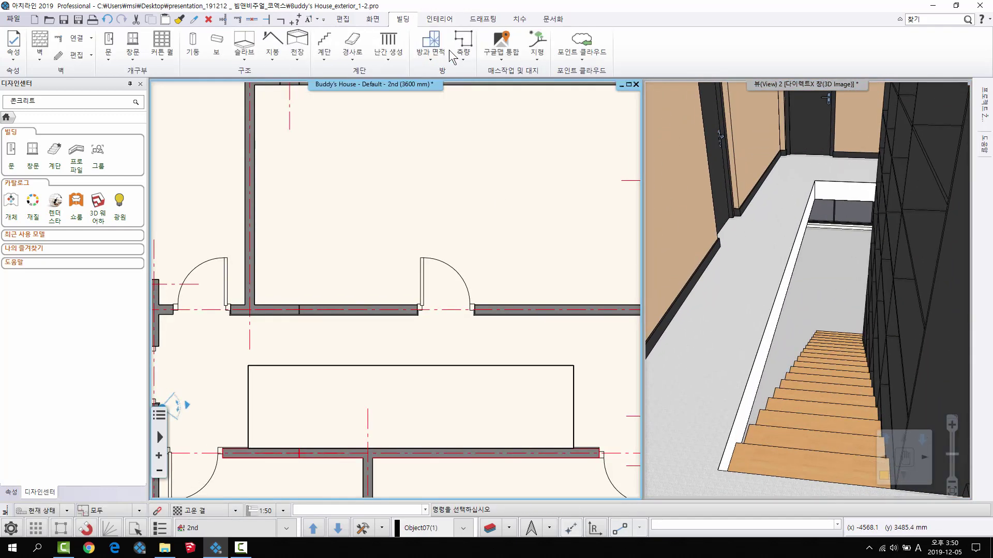
pyautogui.click(384, 48)
pyautogui.click(406, 107)
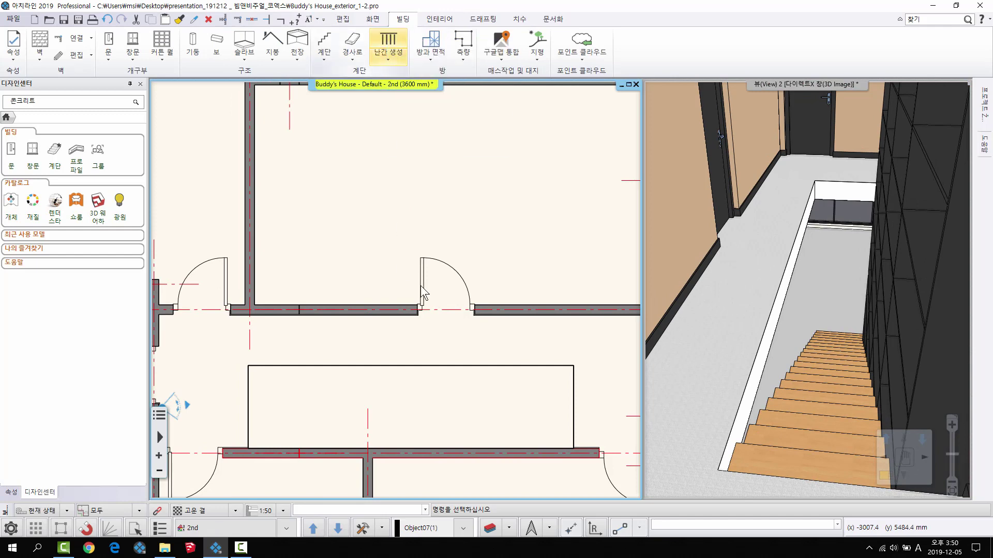
pyautogui.click(573, 292)
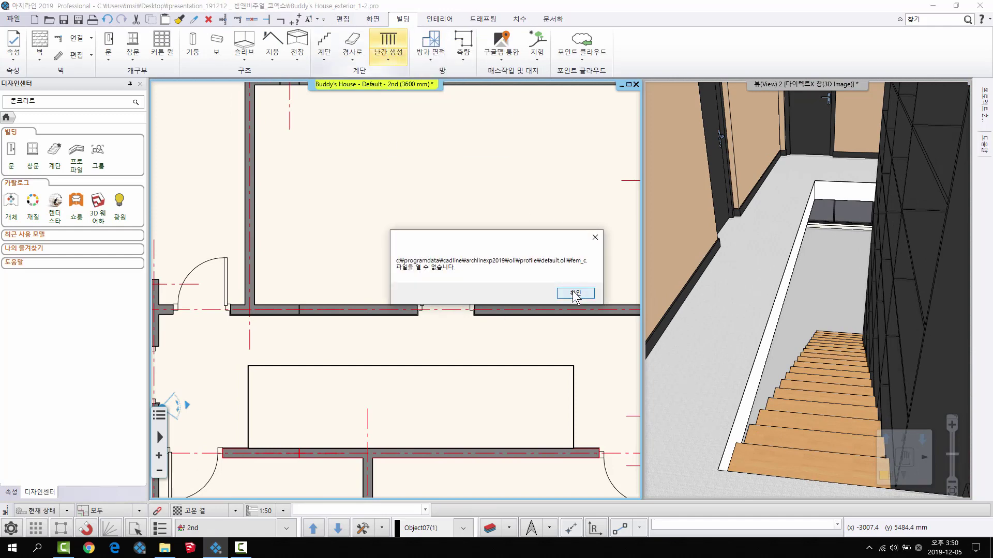
pyautogui.click(573, 292)
pyautogui.click(573, 292)
pyautogui.click(575, 291)
pyautogui.click(576, 293)
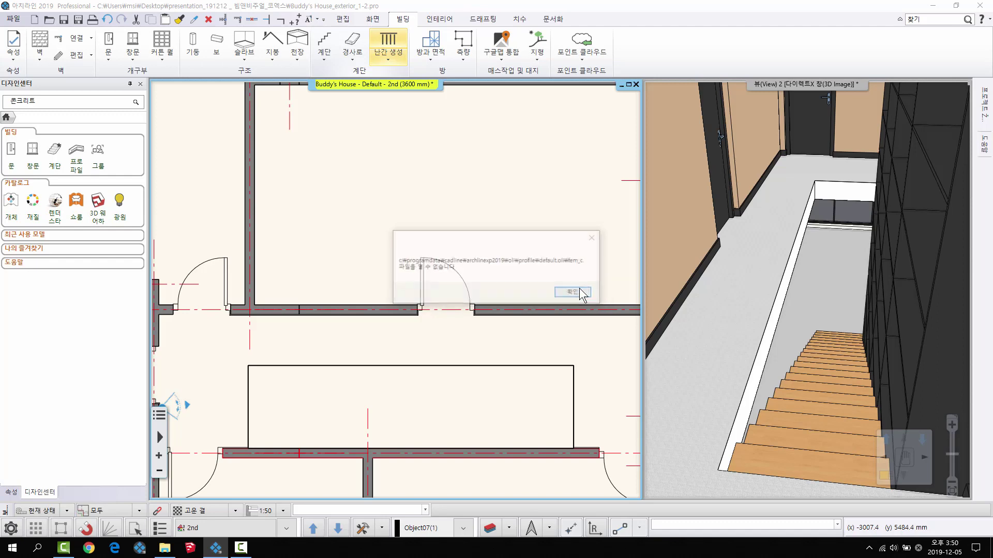
pyautogui.click(579, 289)
pyautogui.click(577, 291)
pyautogui.click(397, 57)
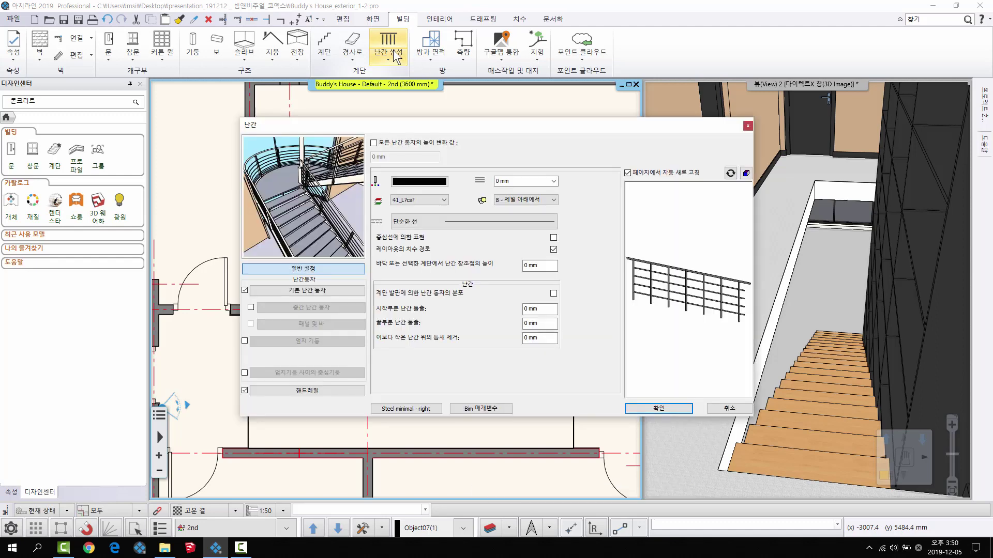
pyautogui.click(359, 386)
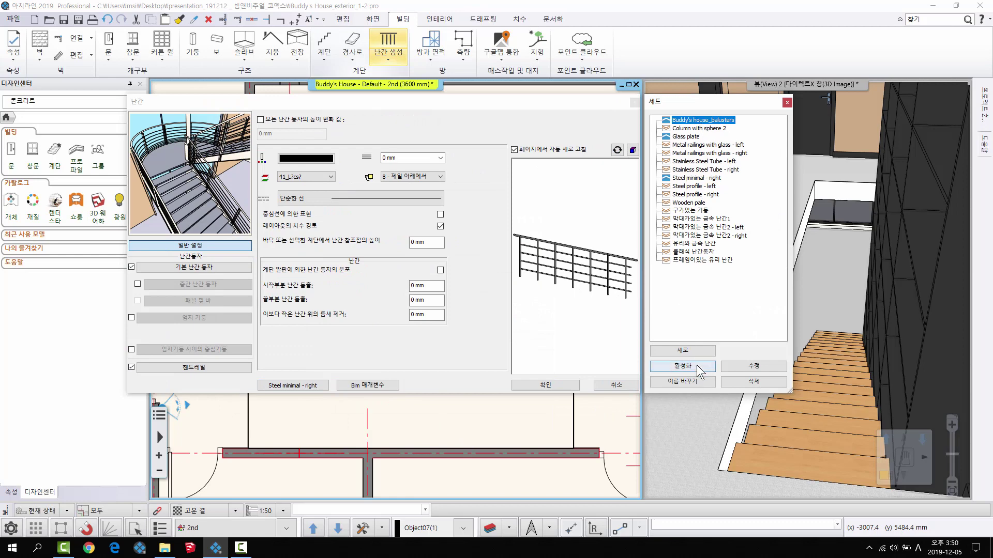
pyautogui.doubleClick(689, 121)
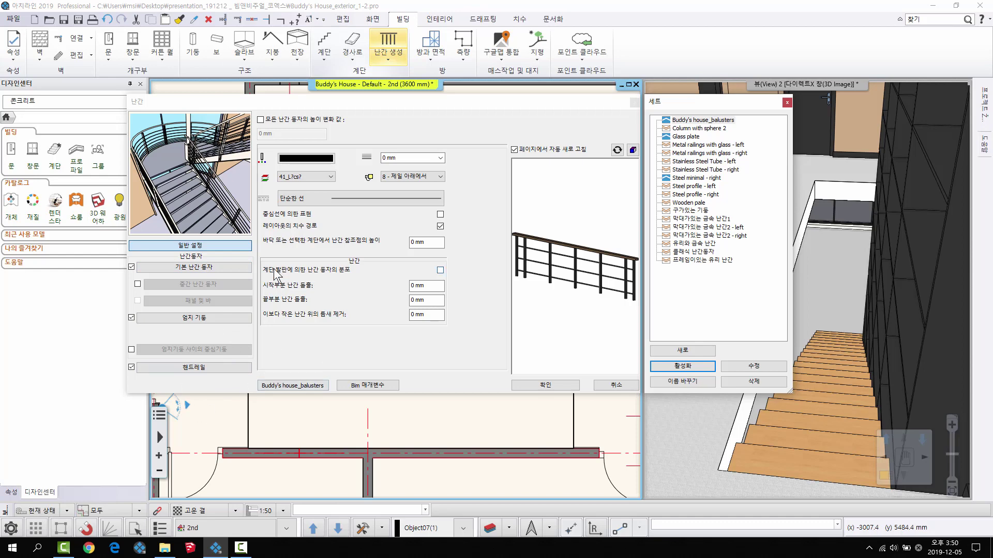
pyautogui.click(519, 386)
# Create a railing along the long corridor-side edge and the short edge above the lower steps of the 2nd floor slab opening.
pyautogui.click(388, 57)
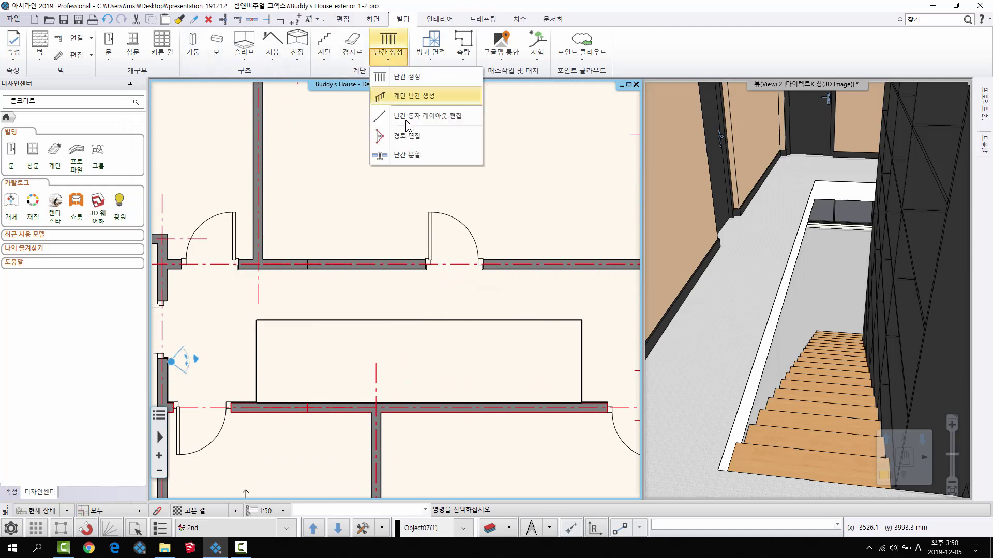
pyautogui.click(414, 73)
pyautogui.click(256, 320)
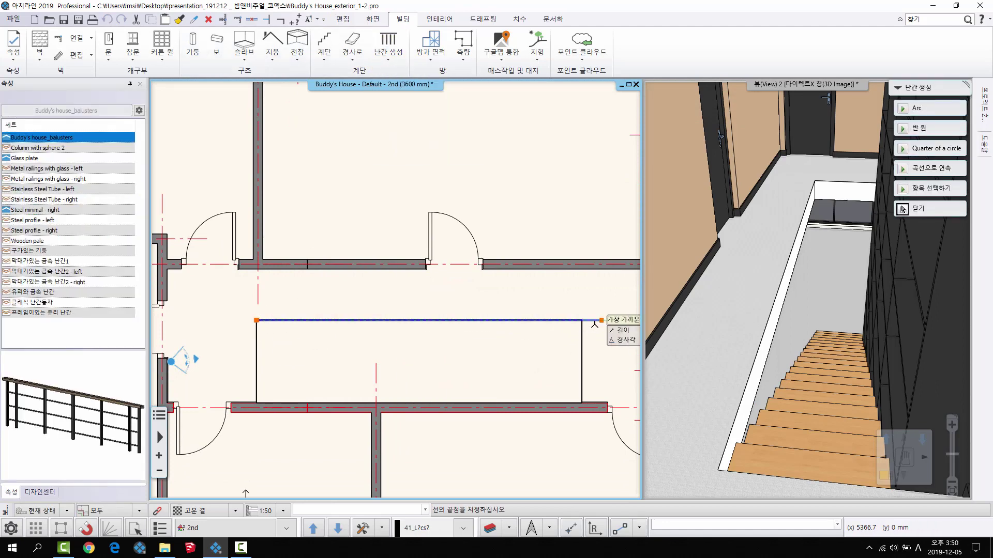
pyautogui.click(582, 321)
pyautogui.doubleClick(581, 403)
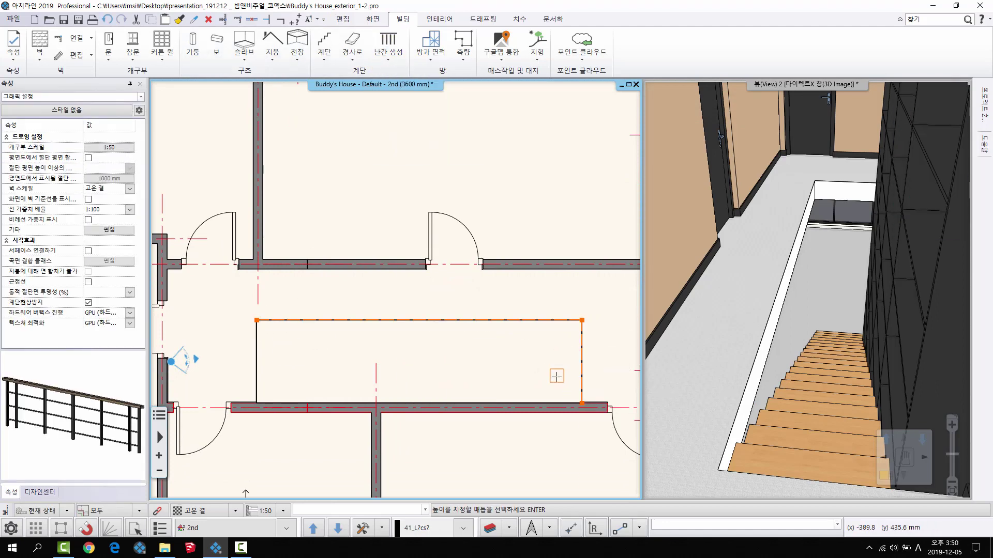
pyautogui.press('Escape')
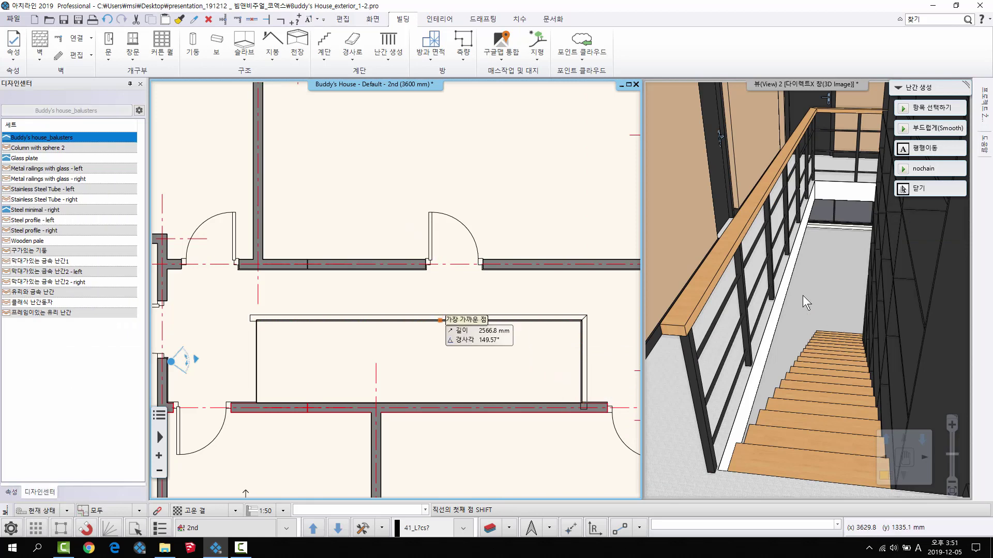
# Offset the entire railing path outward from the edges of the slab opening.
pyautogui.moveTo(805, 299); pyautogui.dragTo(784, 296)
pyautogui.scroll(2, 353, 310)
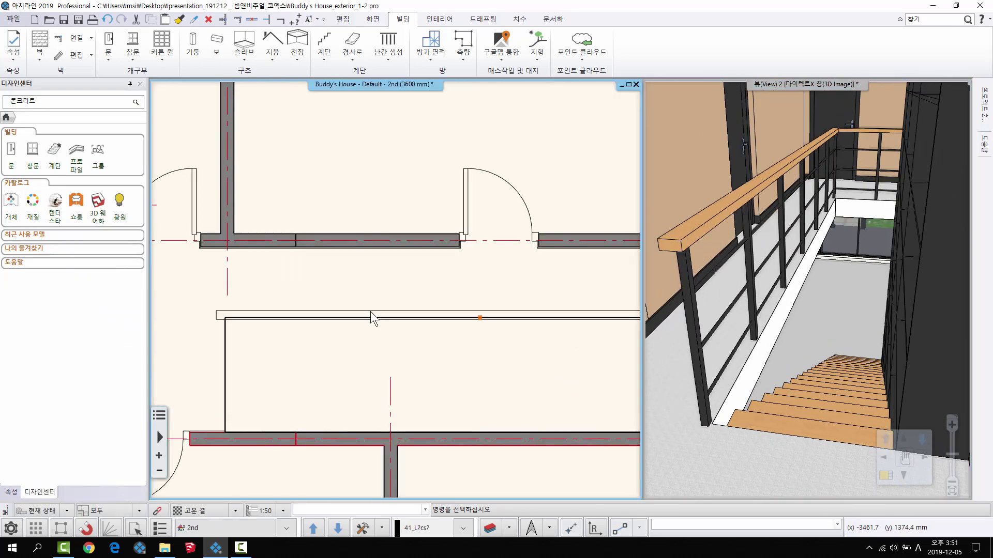
pyautogui.click(357, 317)
pyautogui.rightClick(450, 266)
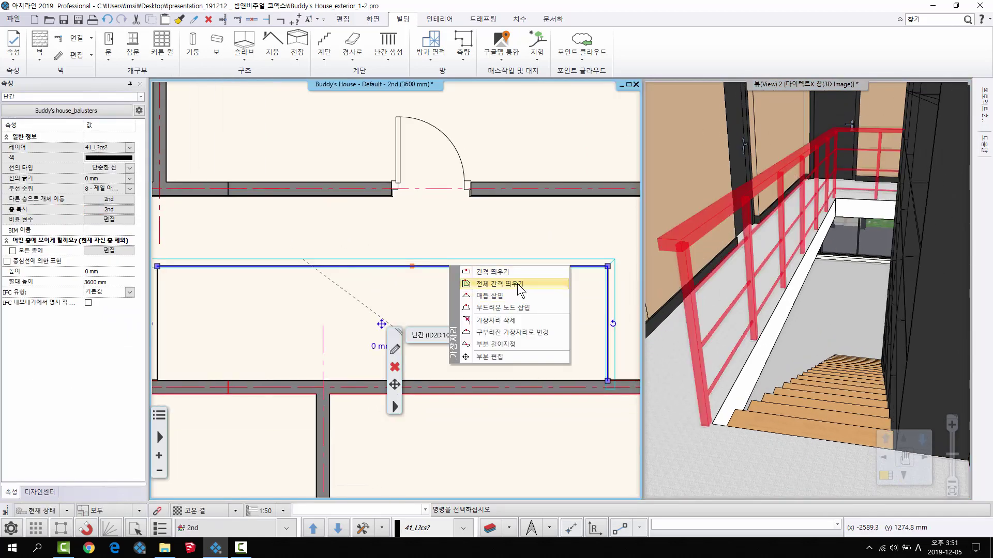
pyautogui.click(522, 284)
pyautogui.scroll(-1, 522, 252)
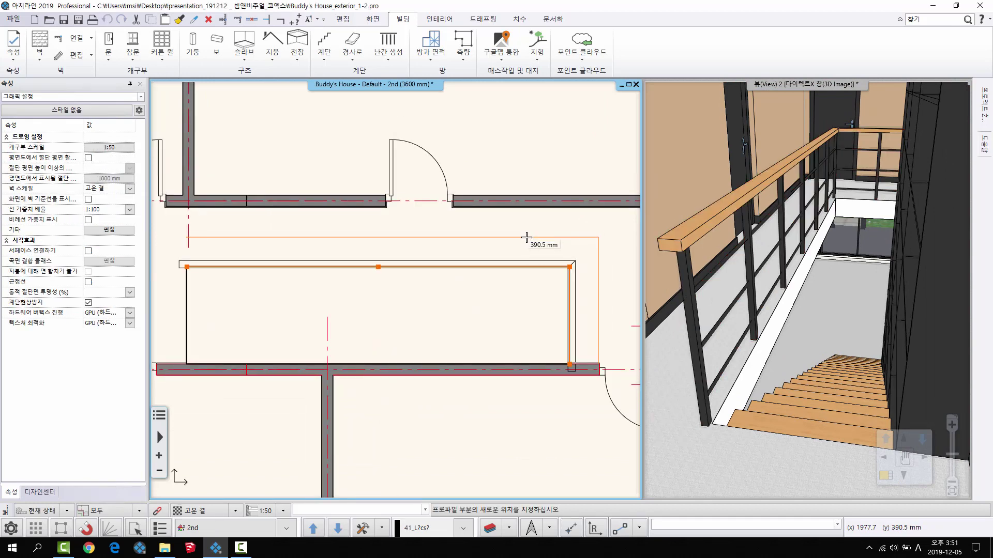
pyautogui.click(525, 238)
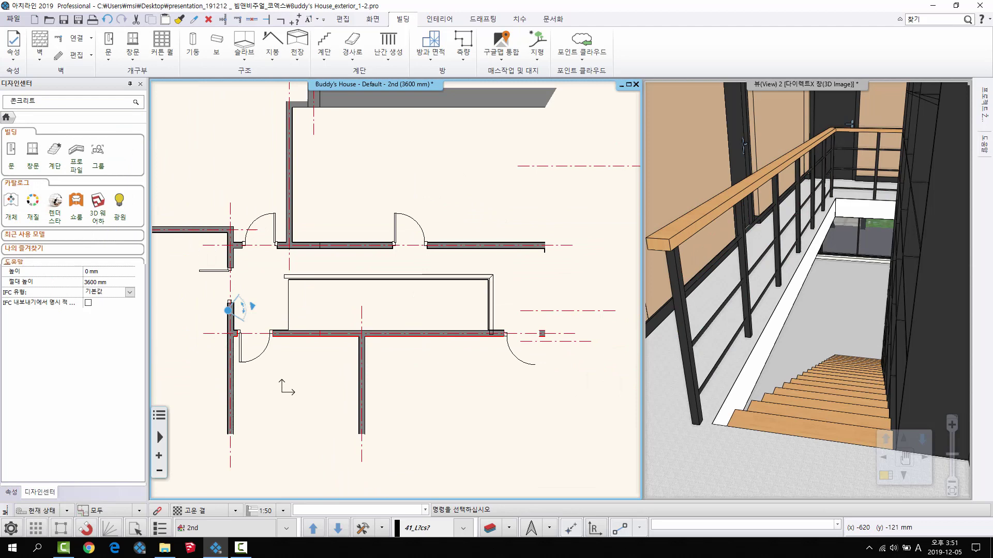
# Extend the railing's free end at the top of the stair with a short segment angled around the opening's corner.
pyautogui.moveTo(398, 306); pyautogui.dragTo(504, 306, button='middle')
pyautogui.click(825, 375)
pyautogui.scroll(-2, 823, 362)
pyautogui.moveTo(822, 352); pyautogui.dragTo(813, 373, button='middle')
pyautogui.scroll(2, 362, 283)
pyautogui.click(389, 227)
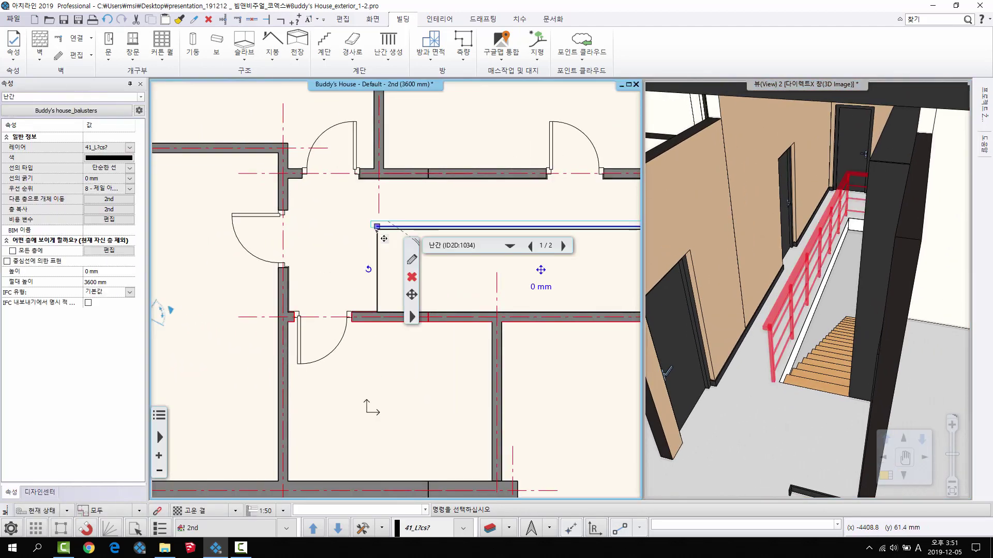
pyautogui.click(377, 227)
pyautogui.click(412, 263)
pyautogui.scroll(3, 361, 235)
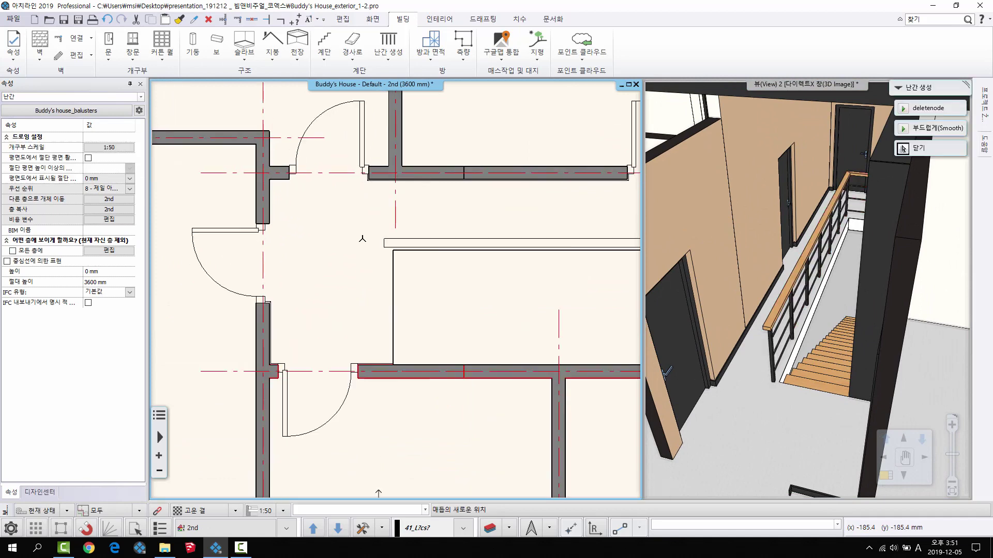
pyautogui.click(372, 273)
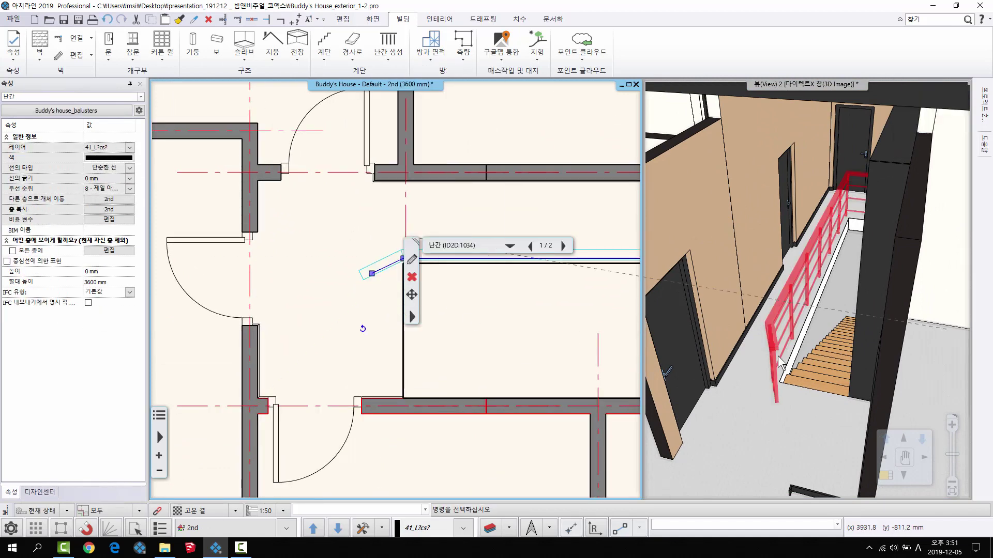
pyautogui.moveTo(778, 362); pyautogui.dragTo(785, 420, button='middle')
pyautogui.press('Escape')
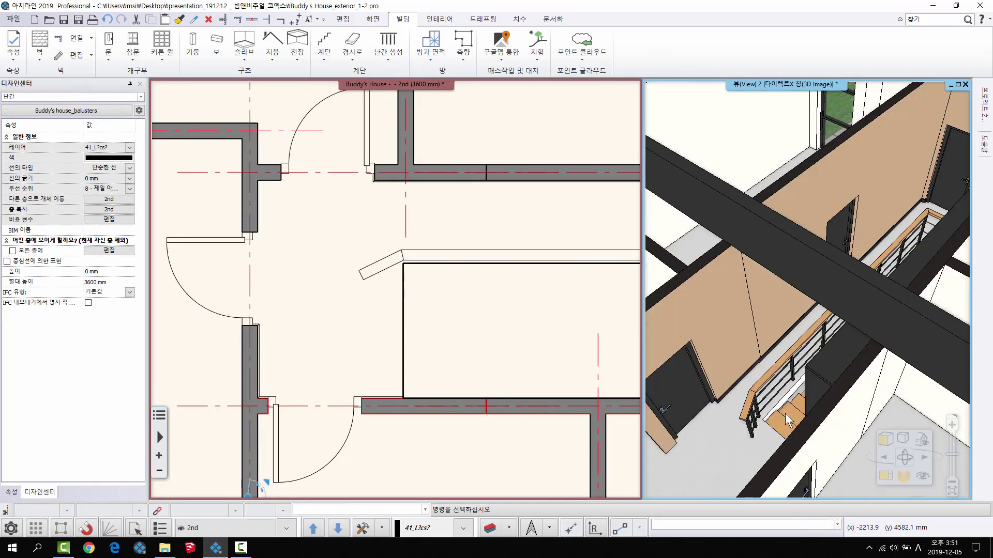
pyautogui.moveTo(722, 405); pyautogui.dragTo(777, 354, button='middle')
pyautogui.scroll(-5, 360, 314)
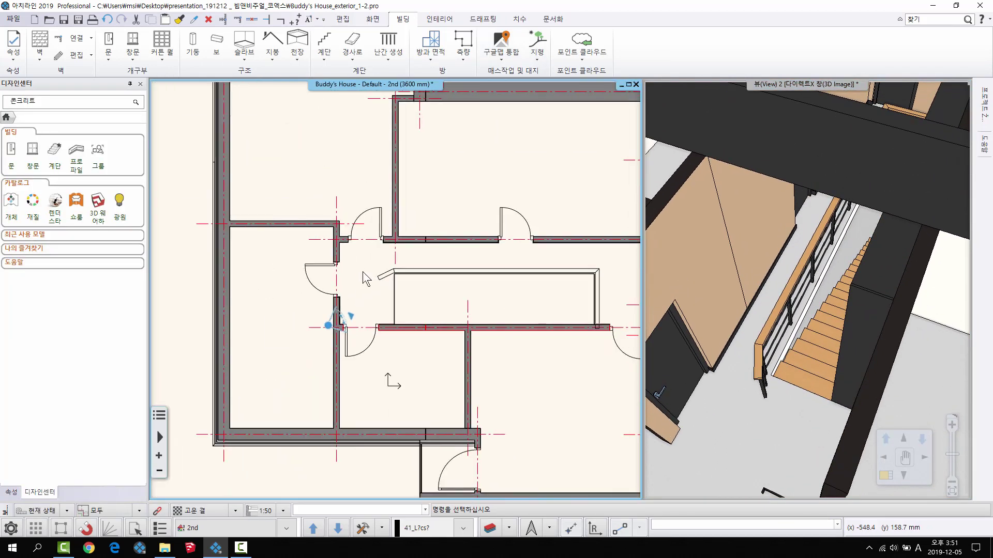
# Switch to the 1st floor plan and regenerate the 3D model using the level selection option.
pyautogui.press('pagedown')
pyautogui.moveTo(540, 235); pyautogui.dragTo(493, 275, button='middle')
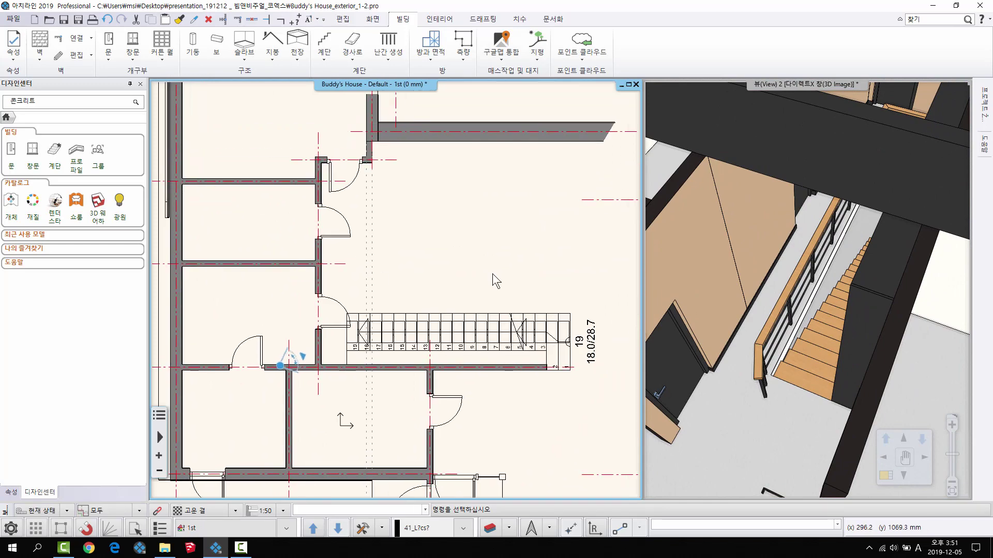
pyautogui.scroll(-5, 724, 341)
pyautogui.scroll(-6, 717, 339)
pyautogui.moveTo(718, 344); pyautogui.dragTo(655, 333, button='middle')
pyautogui.moveTo(352, 406); pyautogui.dragTo(352, 514, button='middle')
pyautogui.click(362, 528)
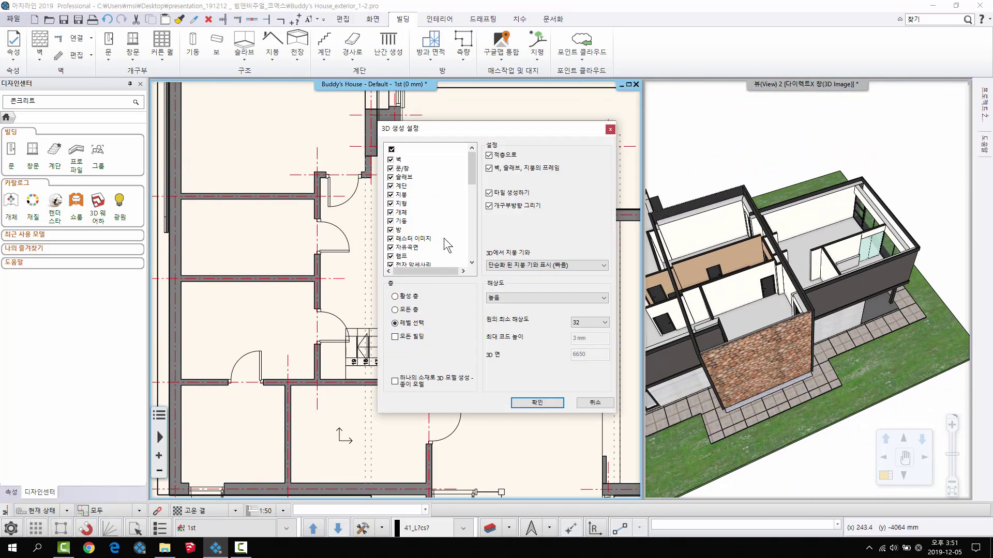
pyautogui.click(535, 403)
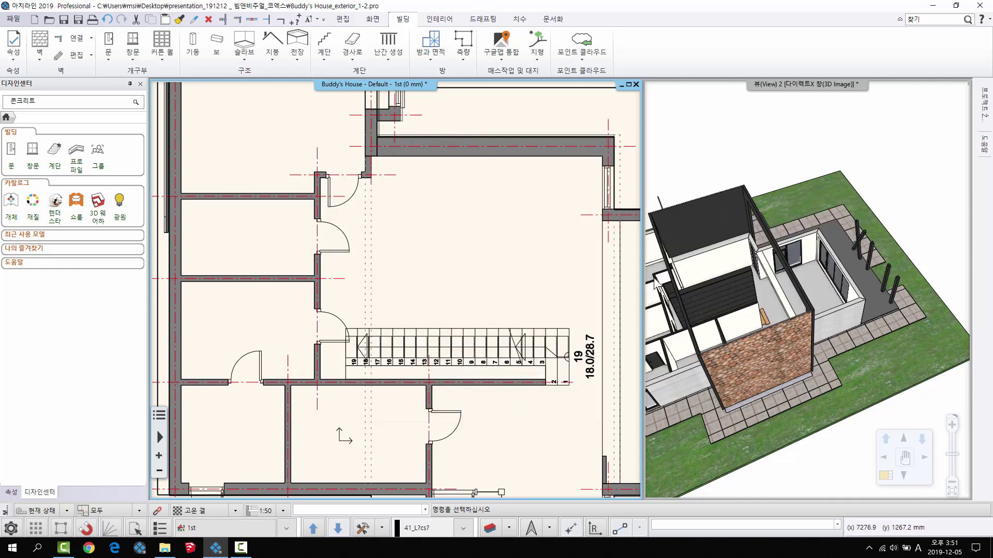
# Remove the upper dark frame and wall solids covering the ground-floor rooms from the 3D view.
pyautogui.moveTo(861, 296); pyautogui.dragTo(796, 291, button='middle')
pyautogui.moveTo(840, 237); pyautogui.dragTo(805, 239, button='middle')
pyautogui.scroll(2, 806, 240)
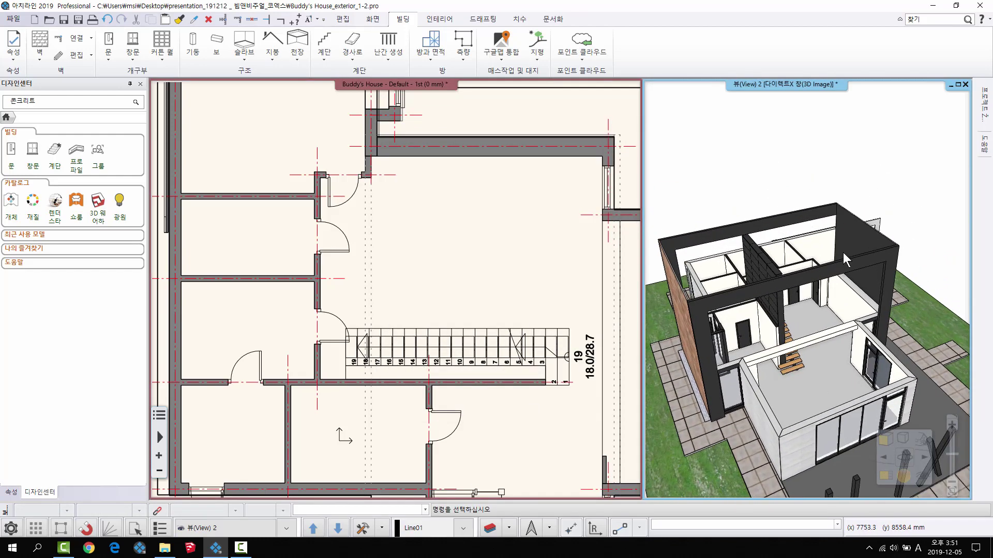
pyautogui.click(866, 236)
pyautogui.click(862, 261)
pyautogui.click(809, 217)
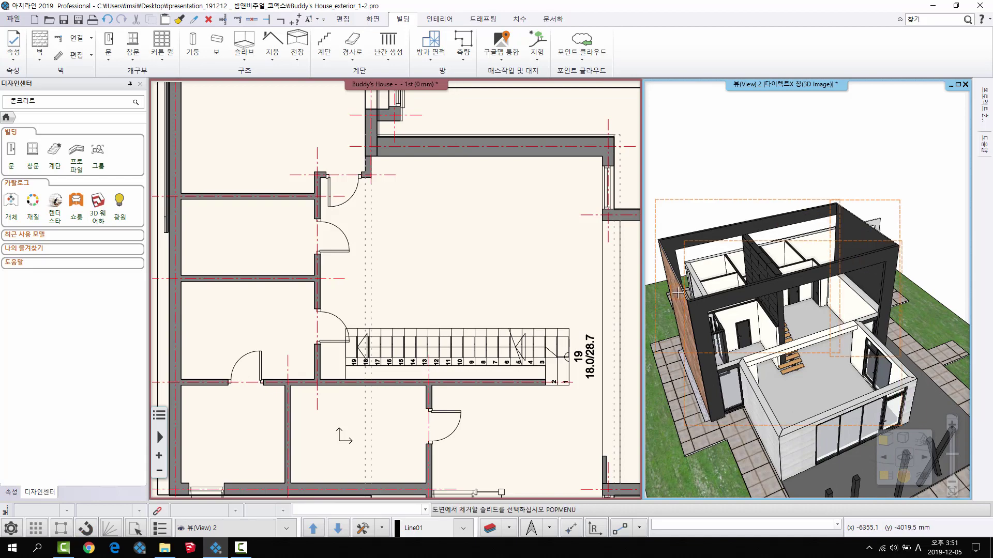
pyautogui.click(799, 347)
pyautogui.press('Return')
# Start 2D floor tiling on the slab of the 1st floor room beyond the foot of the stair.
pyautogui.moveTo(809, 357); pyautogui.dragTo(890, 433, button='middle')
pyautogui.scroll(3, 868, 352)
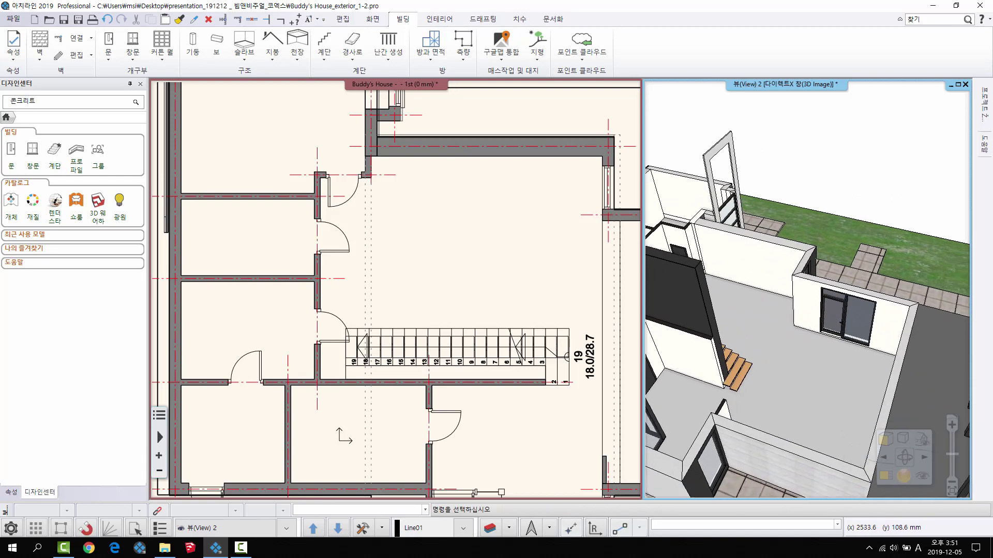
pyautogui.moveTo(806, 279); pyautogui.dragTo(826, 337, button='middle')
pyautogui.scroll(1, 822, 334)
pyautogui.moveTo(421, 320); pyautogui.dragTo(142, 290, button='middle')
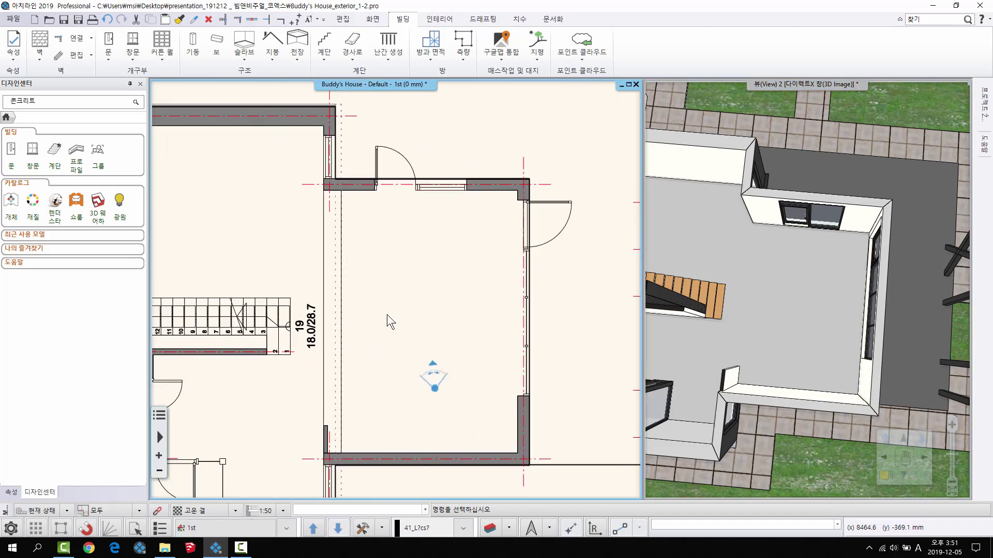
pyautogui.moveTo(390, 321); pyautogui.dragTo(390, 307, button='middle')
pyautogui.click(439, 19)
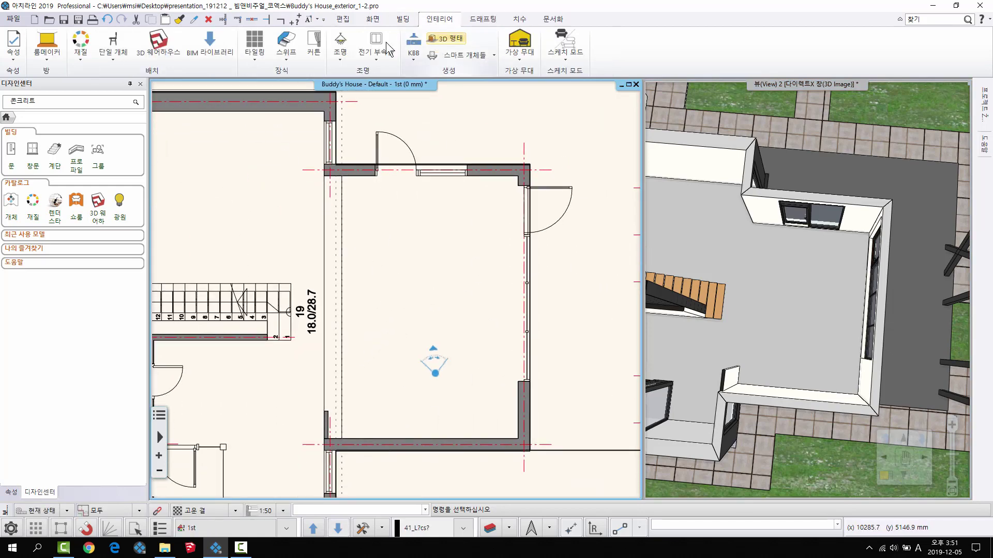
pyautogui.click(256, 53)
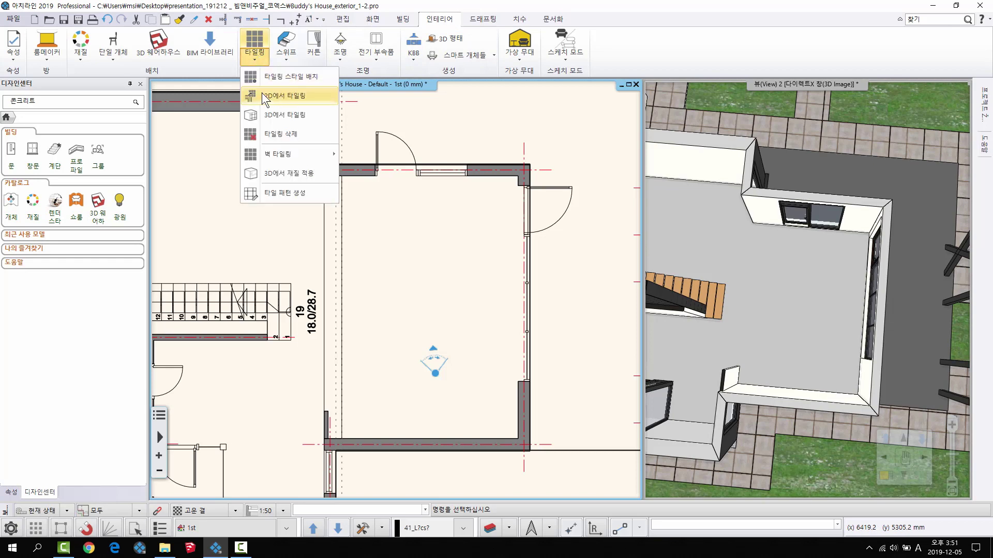
pyautogui.click(285, 96)
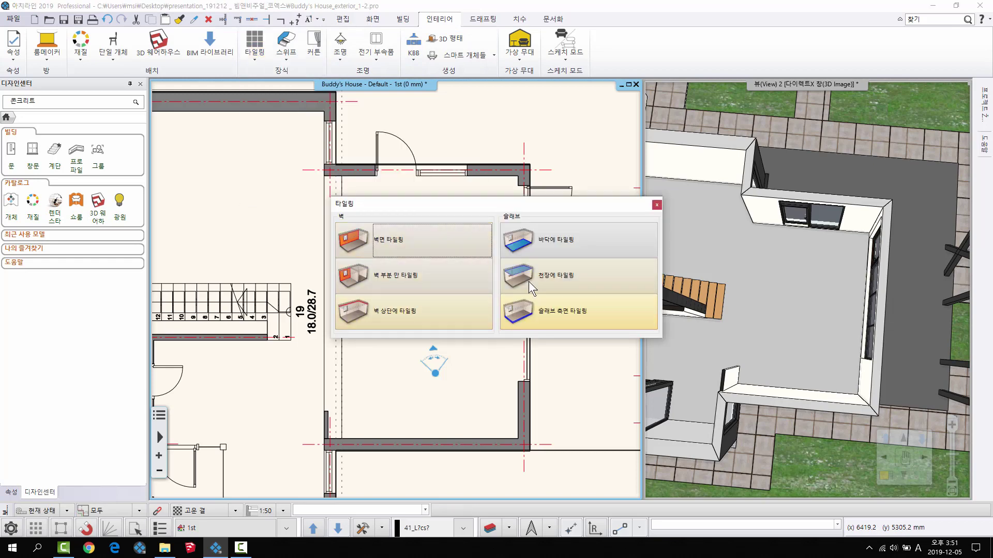
pyautogui.click(550, 247)
pyautogui.scroll(1, 505, 217)
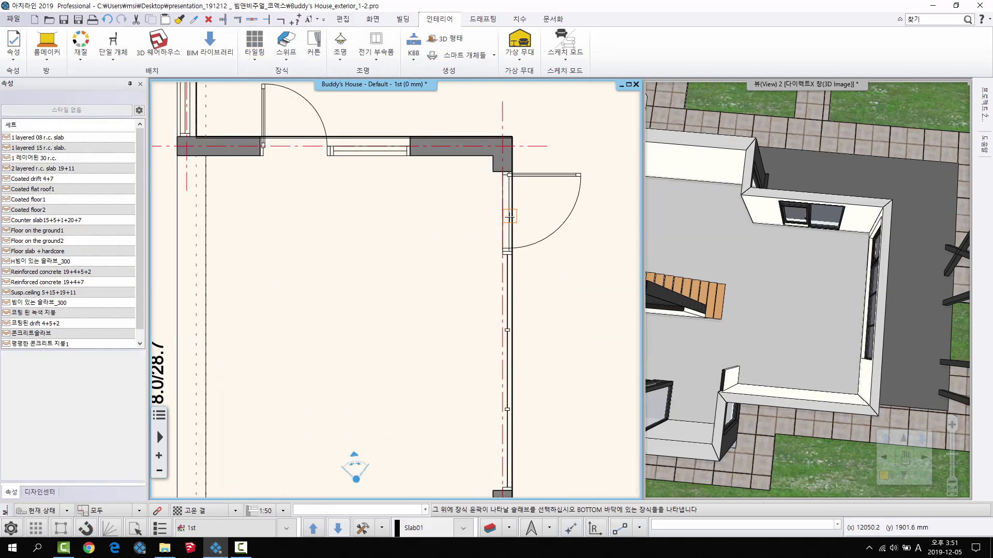
pyautogui.scroll(-4, 450, 299)
pyautogui.click(378, 315)
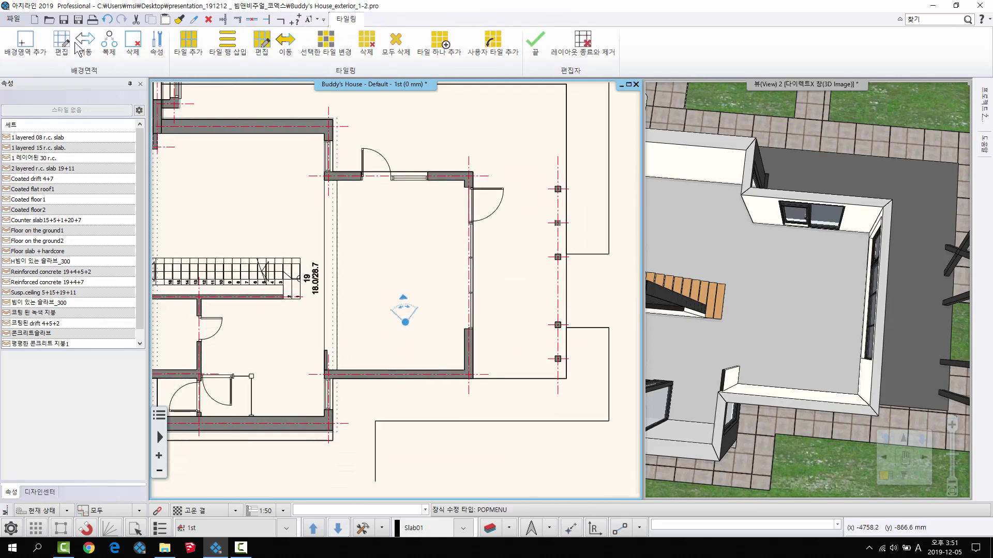
# Trace a closed background area along the room's inner wall corners, following the short wall stub and the open side toward the stair.
pyautogui.click(24, 41)
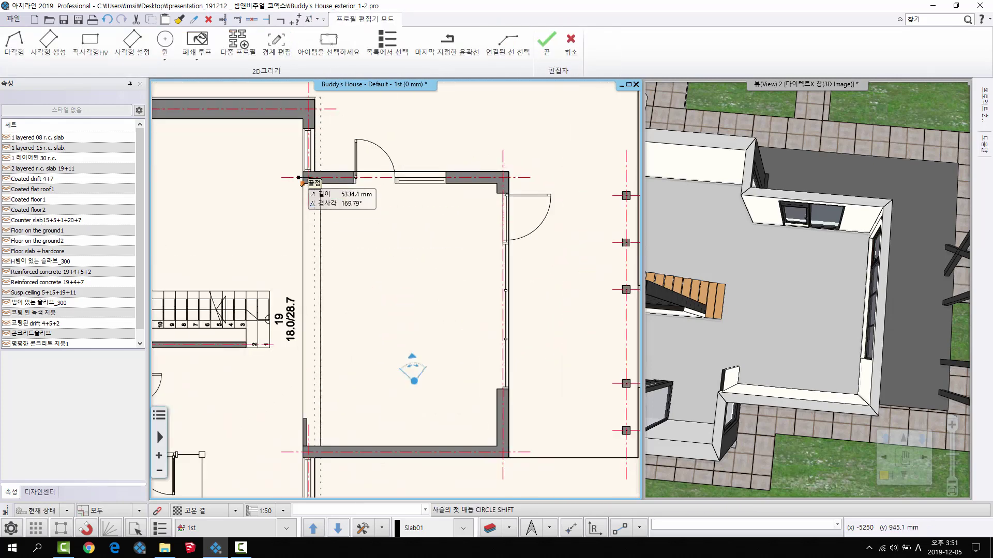
pyautogui.click(303, 184)
pyautogui.scroll(3, 319, 414)
pyautogui.moveTo(319, 414); pyautogui.dragTo(388, 302, button='middle')
pyautogui.click(355, 309)
pyautogui.scroll(2, 356, 309)
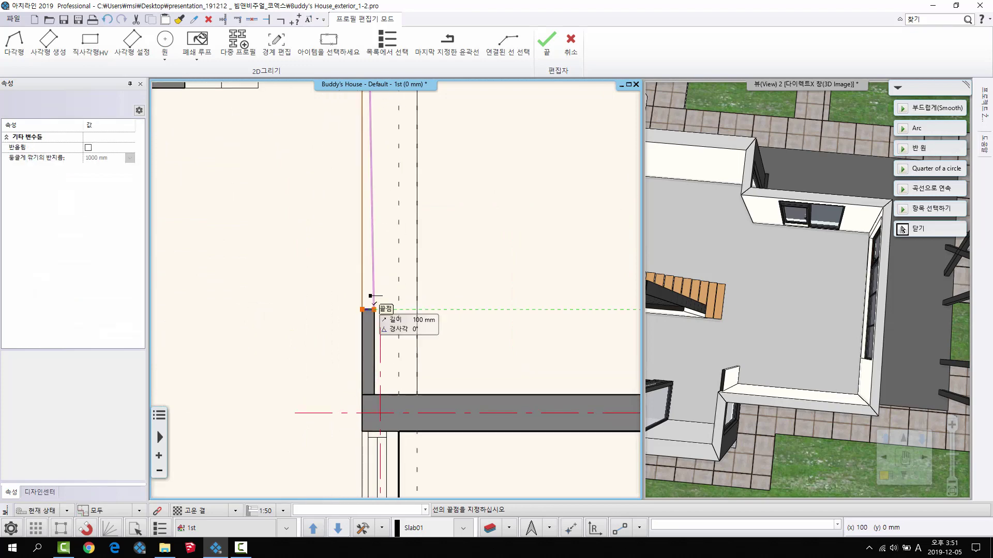
pyautogui.click(374, 310)
pyautogui.click(374, 395)
pyautogui.scroll(-3, 496, 367)
pyautogui.moveTo(524, 349); pyautogui.dragTo(414, 413, button='middle')
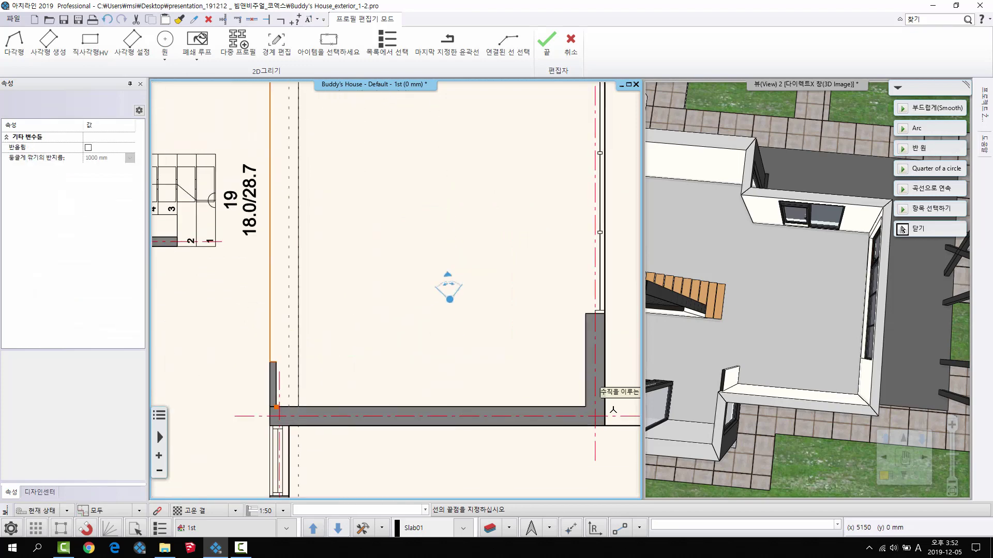
pyautogui.click(585, 406)
pyautogui.scroll(-3, 586, 373)
pyautogui.moveTo(514, 146); pyautogui.dragTo(485, 296, button='middle')
pyautogui.scroll(3, 486, 296)
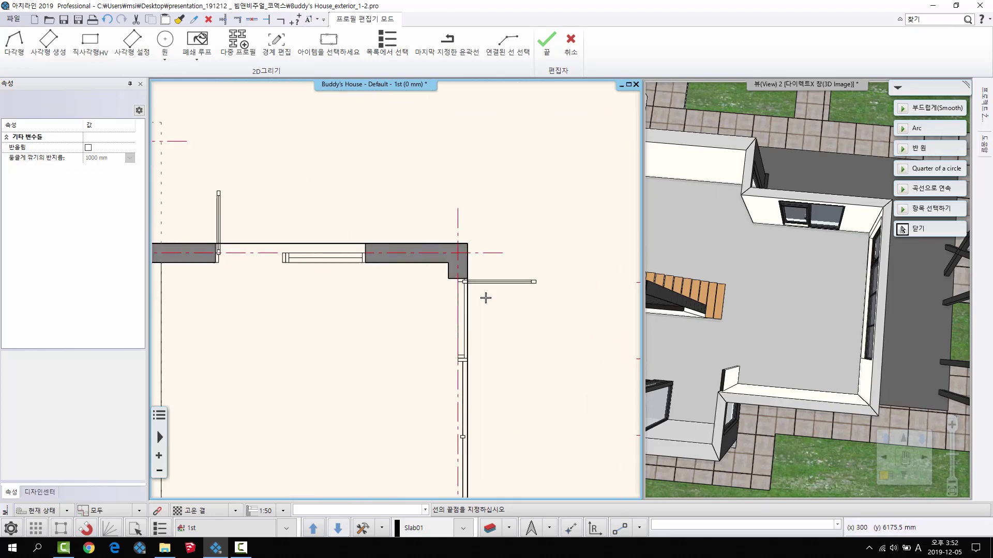
pyautogui.click(449, 263)
pyautogui.moveTo(213, 253); pyautogui.dragTo(314, 212, button='middle')
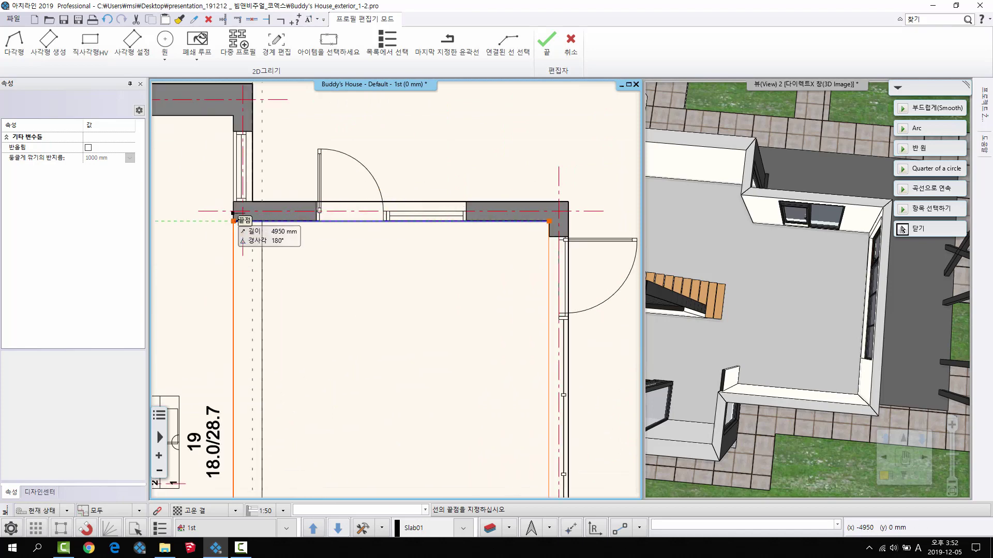
pyautogui.click(233, 221)
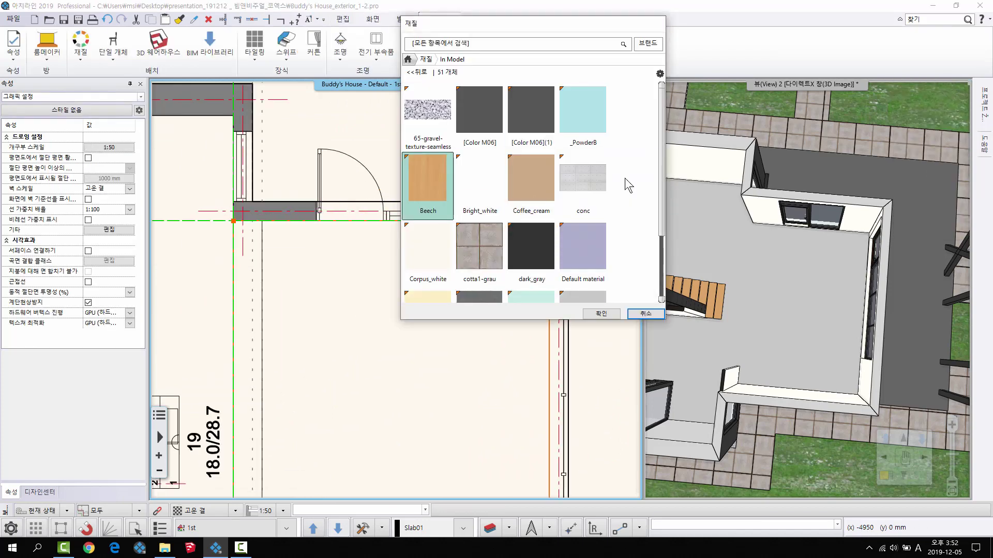
# Assign the Bright_white material to the tiling background area.
pyautogui.click(479, 181)
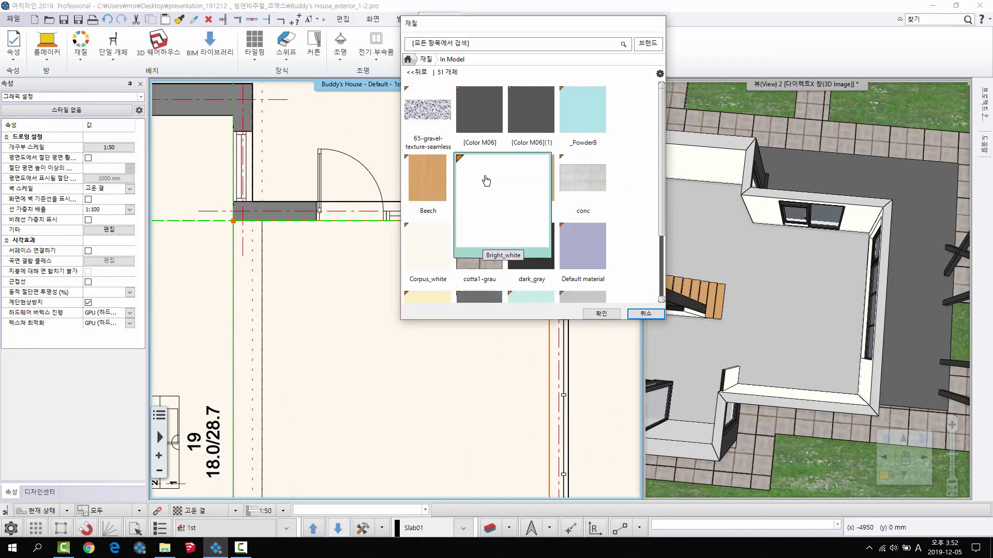
pyautogui.doubleClick(479, 181)
pyautogui.moveTo(479, 408); pyautogui.dragTo(448, 281, button='middle')
pyautogui.scroll(-3, 414, 286)
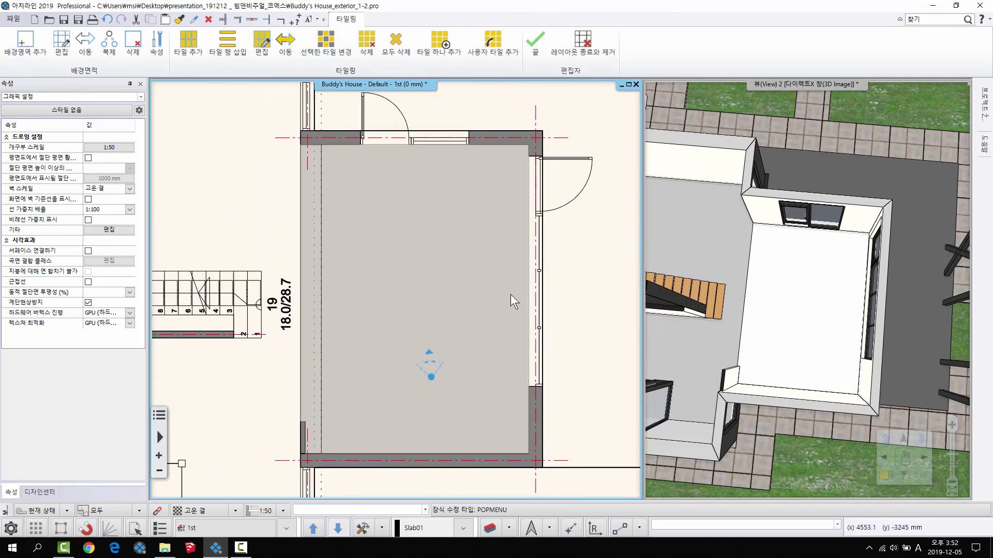
# Fill the area with 500 x 500 mm rectangular tiles in tile_RAL 1000 Green beige, laid diagonally from the middle of the room's lower wall.
pyautogui.click(188, 44)
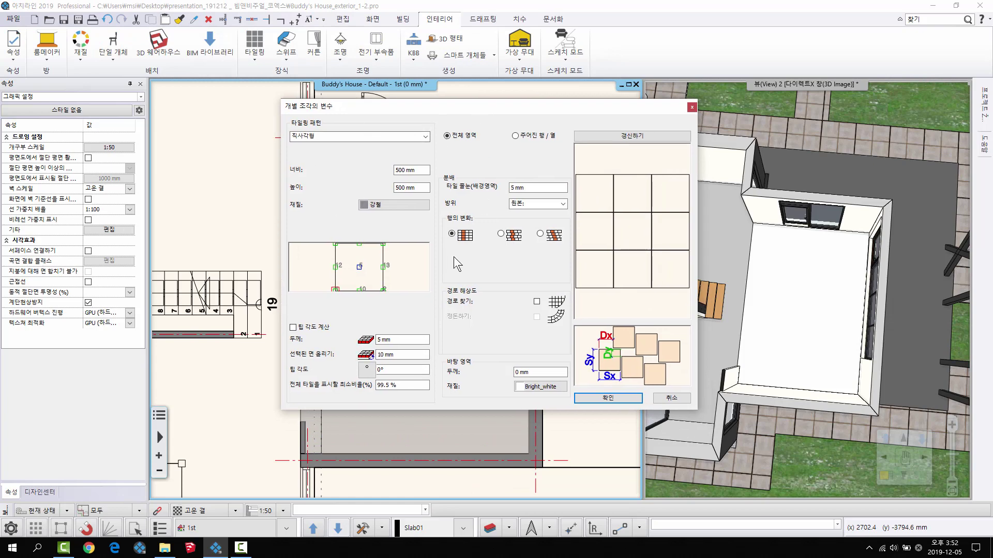
pyautogui.click(368, 205)
pyautogui.click(426, 60)
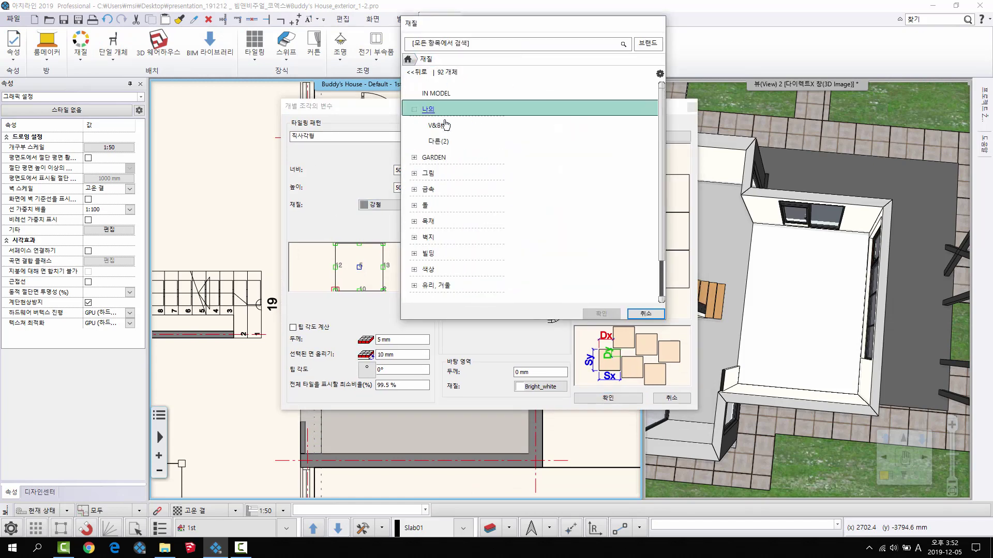
pyautogui.doubleClick(428, 109)
pyautogui.click(438, 125)
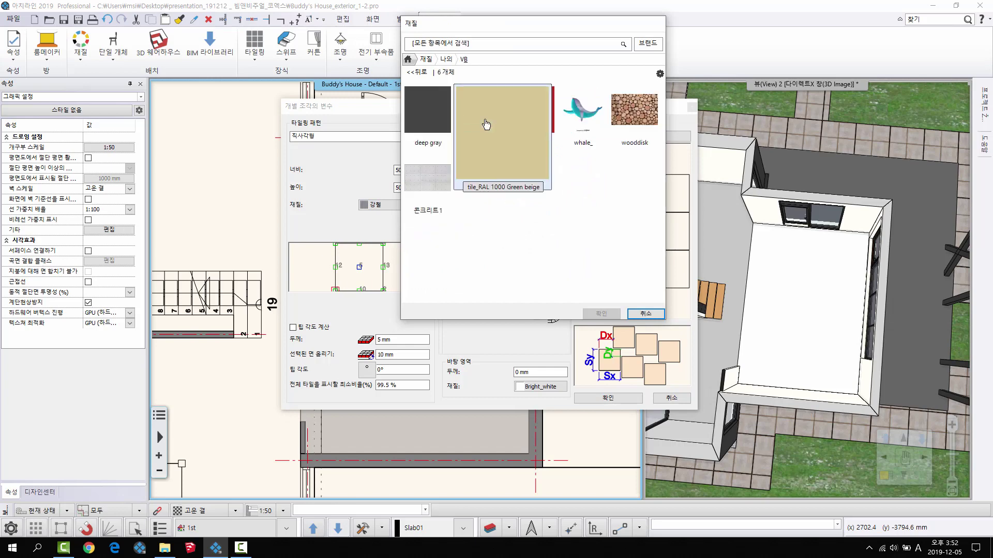
pyautogui.click(483, 126)
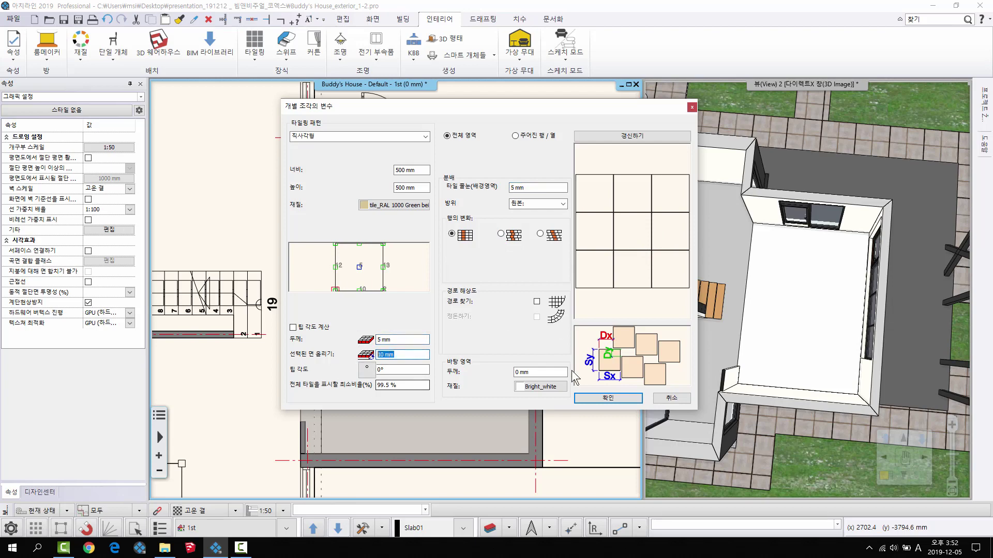
pyautogui.click(608, 398)
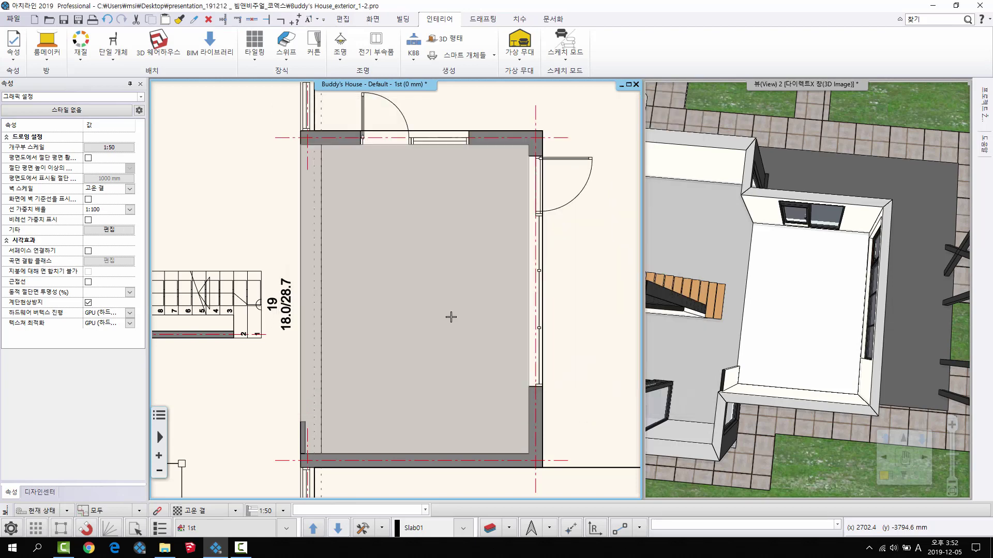
pyautogui.click(443, 399)
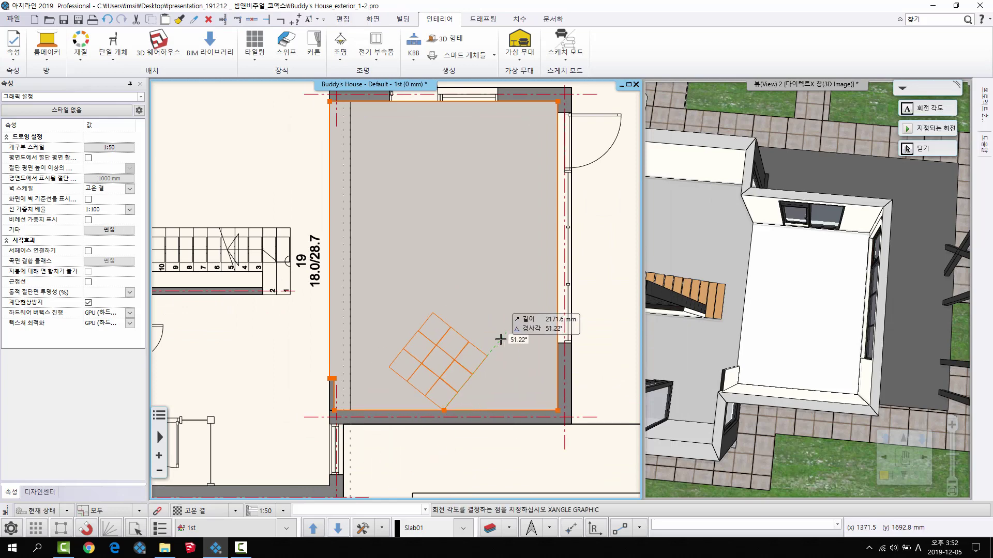
pyautogui.click(466, 355)
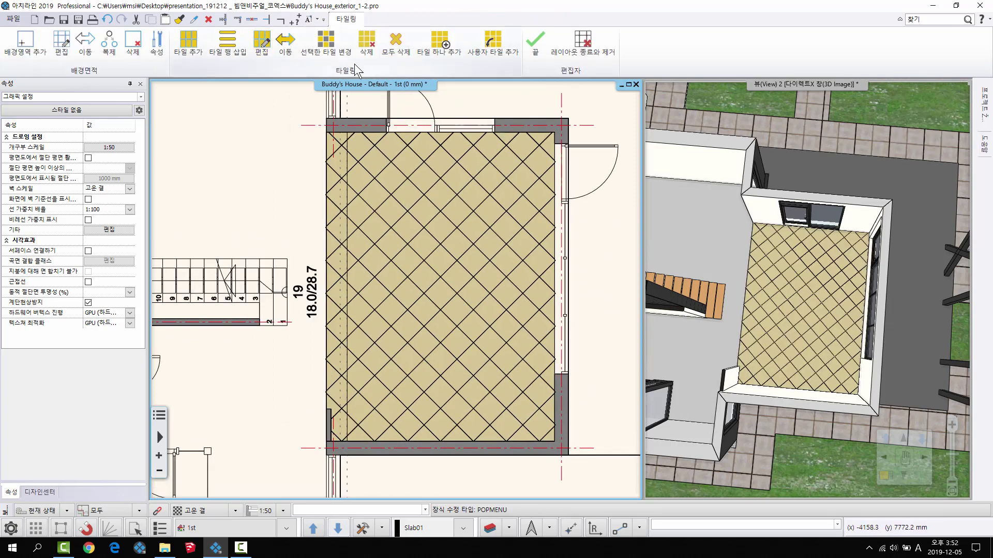
# Change the tiles forming a central diamond ring and the single tile beyond each of its four corners to tile_RAL 3000 Flame red.
pyautogui.click(326, 43)
pyautogui.scroll(2, 448, 240)
pyautogui.moveTo(440, 241)
pyautogui.mouseDown()
pyautogui.moveTo(416, 242)
pyautogui.moveTo(348, 310)
pyautogui.moveTo(344, 352)
pyautogui.moveTo(414, 417)
pyautogui.moveTo(443, 399)
pyautogui.moveTo(504, 326)
pyautogui.moveTo(432, 253)
pyautogui.moveTo(329, 337)
pyautogui.mouseUp()
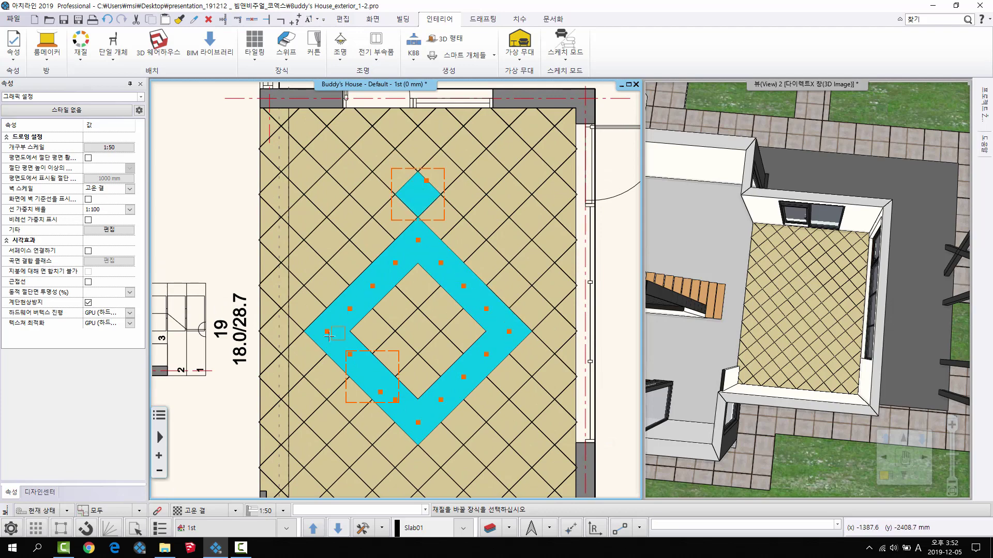
pyautogui.click(280, 331)
pyautogui.scroll(5, 280, 331)
pyautogui.click(366, 289)
pyautogui.scroll(-3, 554, 428)
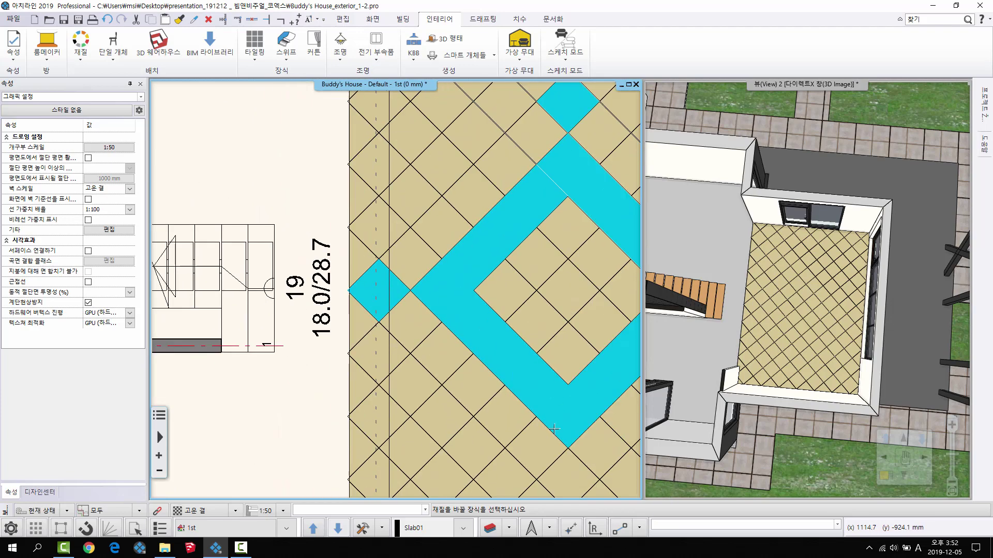
pyautogui.scroll(-1, 554, 428)
pyautogui.moveTo(554, 428); pyautogui.dragTo(416, 361, button='middle')
pyautogui.click(430, 411)
pyautogui.moveTo(515, 316); pyautogui.dragTo(482, 369, button='middle')
pyautogui.click(556, 286)
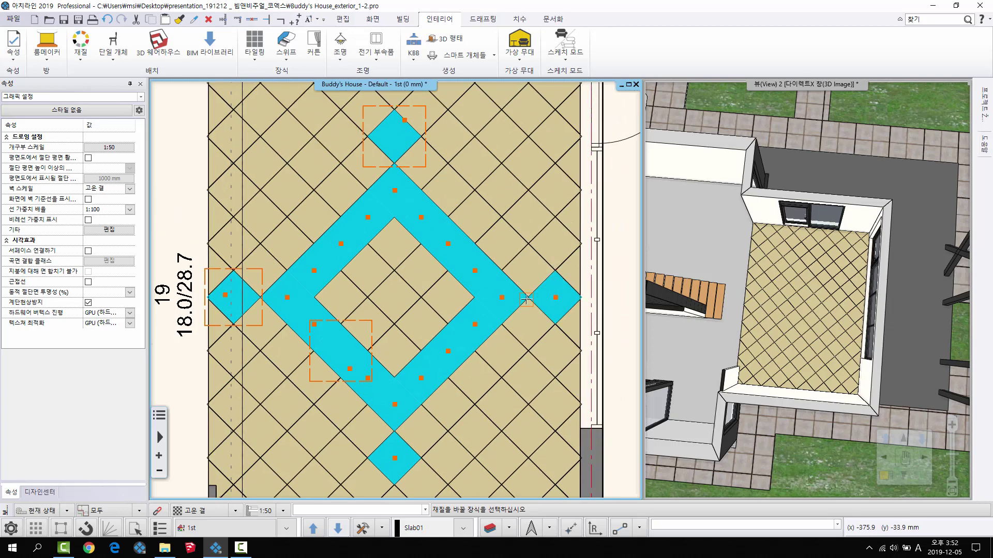
pyautogui.rightClick(526, 299)
pyautogui.click(517, 185)
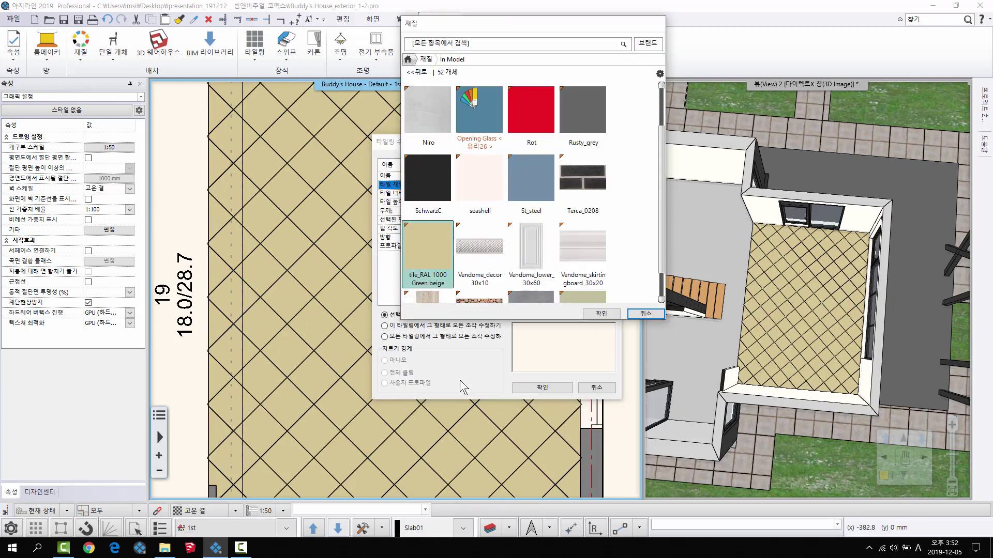
pyautogui.click(410, 58)
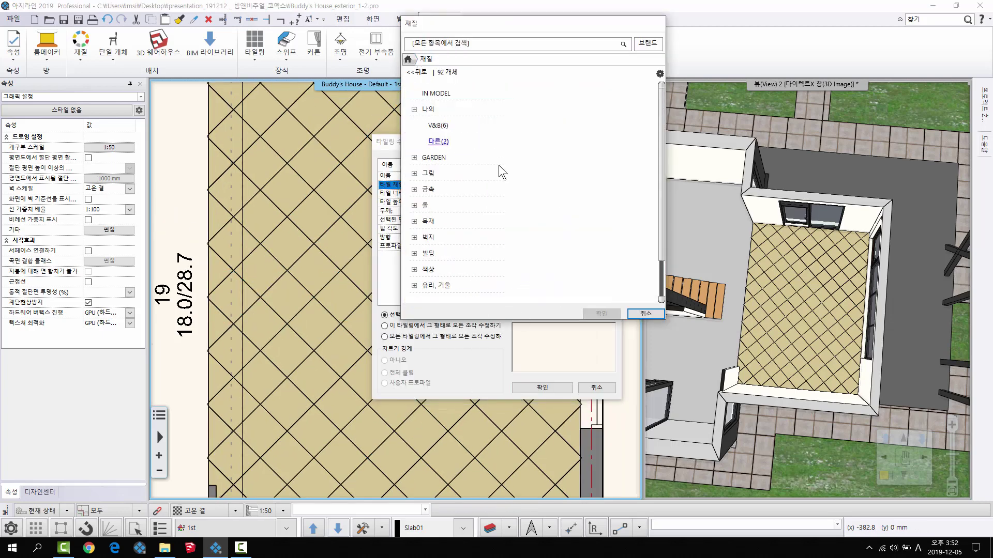
pyautogui.click(438, 126)
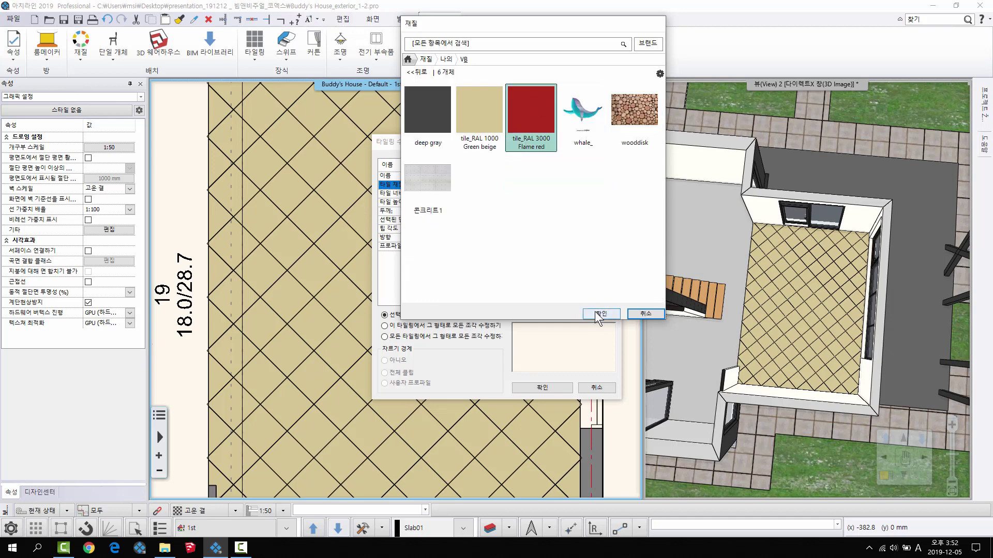
pyautogui.click(597, 314)
pyautogui.click(541, 388)
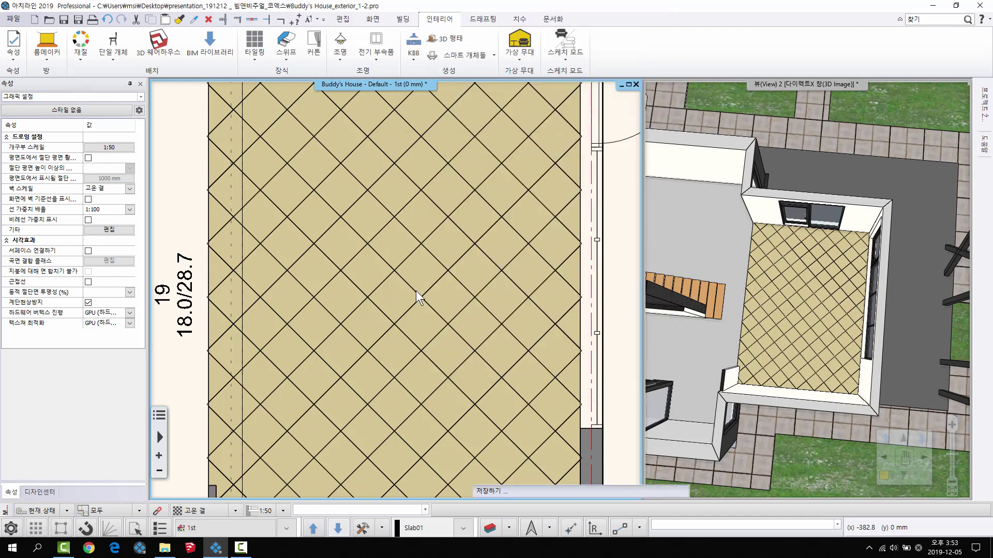
pyautogui.moveTo(411, 317); pyautogui.dragTo(434, 305, button='middle')
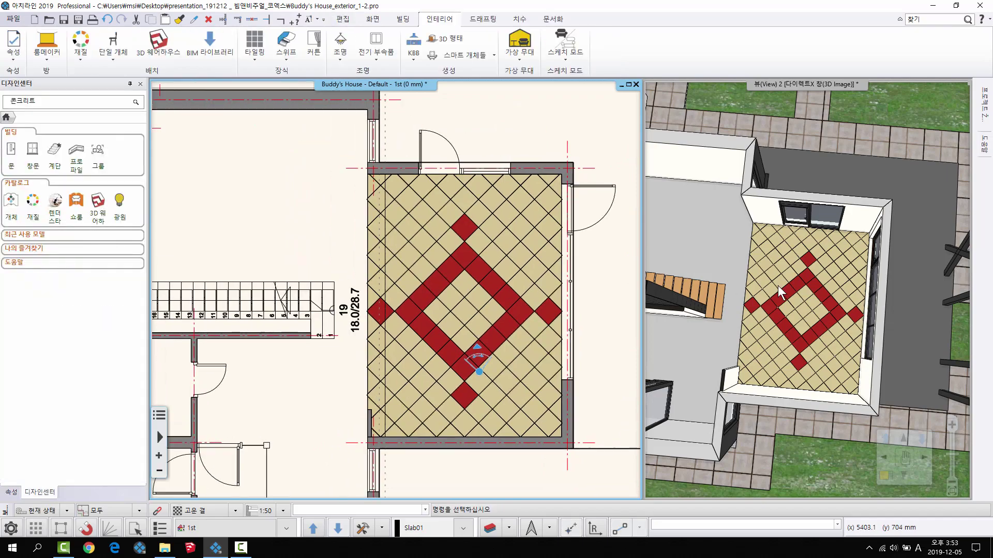
# Examine the patterned tile floor in the 3D view, including the joints between the beige and red tiles up close.
pyautogui.scroll(10, 832, 346)
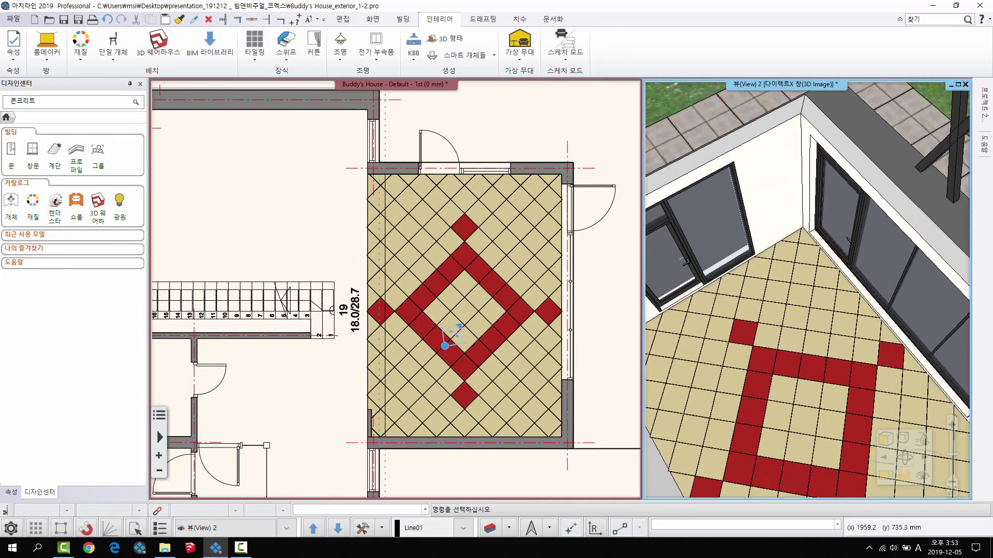
pyautogui.scroll(10, 801, 357)
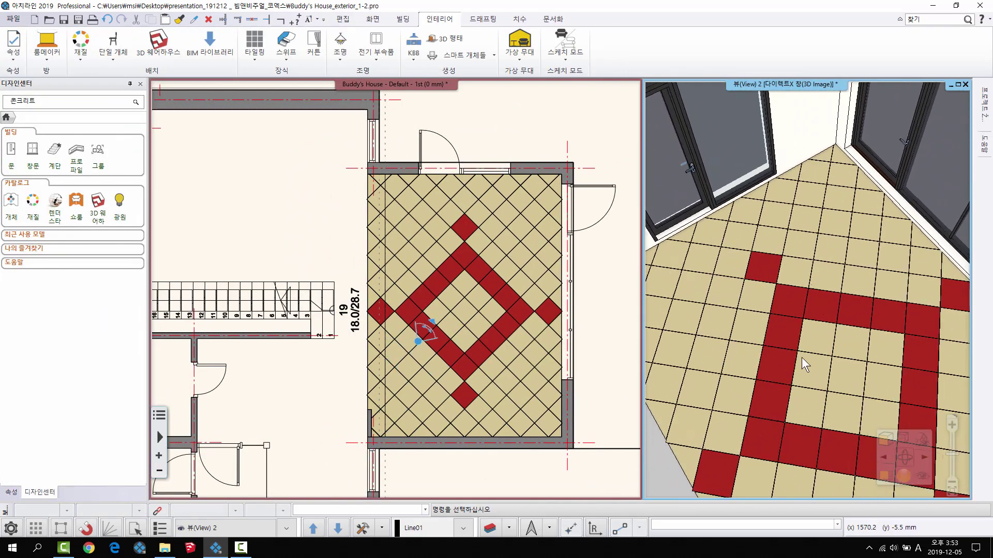
pyautogui.scroll(10, 824, 316)
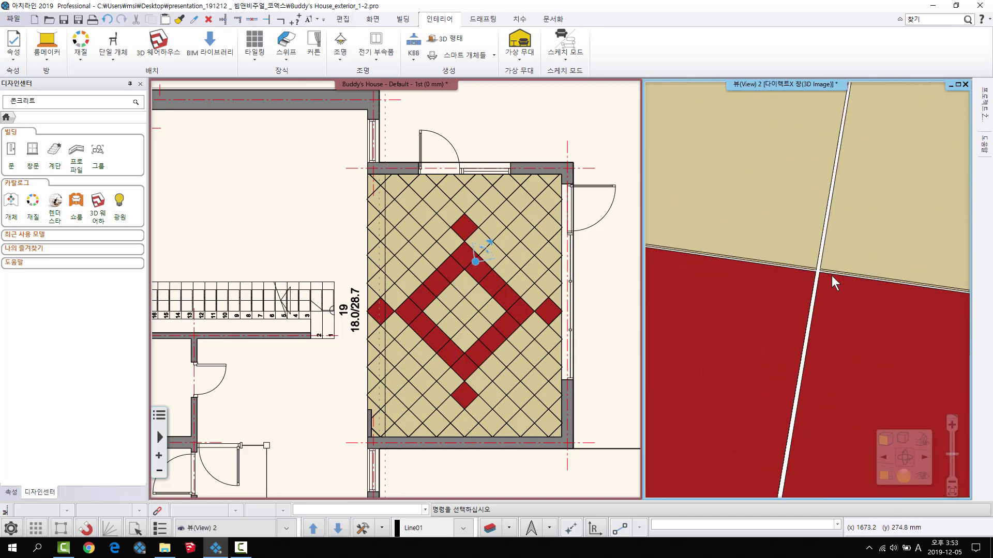
pyautogui.scroll(-2, 833, 276)
pyautogui.scroll(-2, 825, 254)
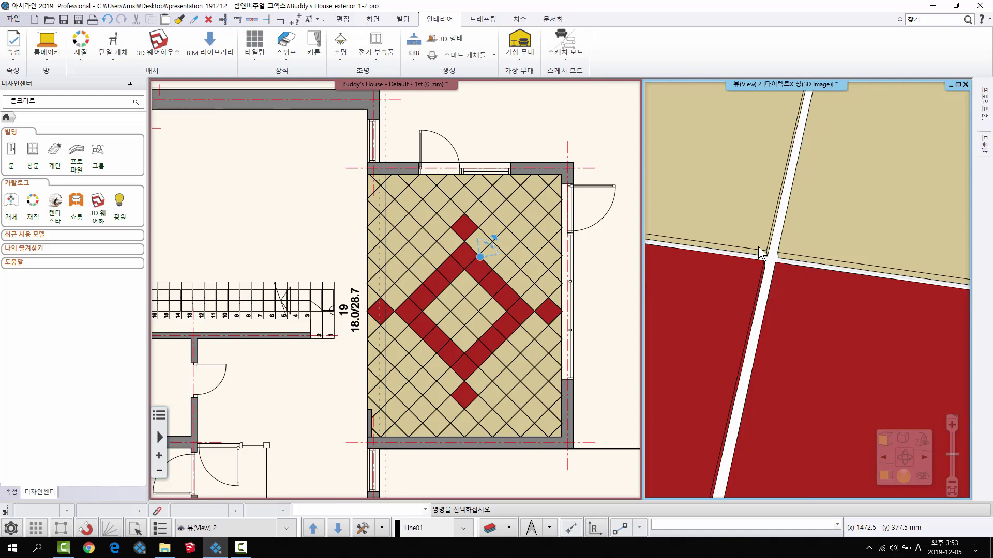
pyautogui.scroll(-5, 754, 287)
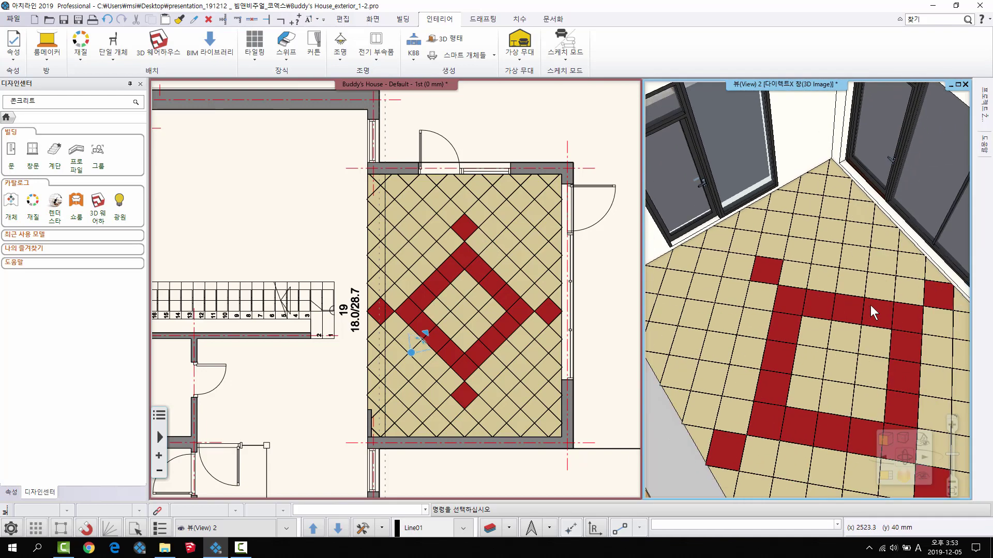
pyautogui.scroll(-2, 870, 305)
pyautogui.moveTo(871, 305); pyautogui.dragTo(828, 264, button='middle')
pyautogui.scroll(1, 461, 220)
pyautogui.moveTo(461, 220); pyautogui.dragTo(435, 250, button='middle')
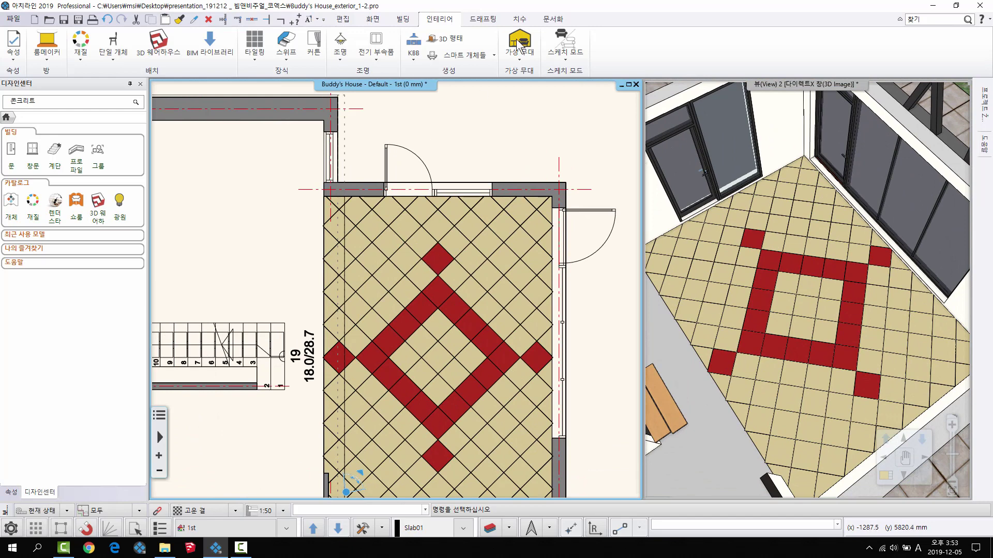
# Export the tiling quantities of the slabs to an Excel file named 타일링.xlsx on the desktop.
pyautogui.click(553, 18)
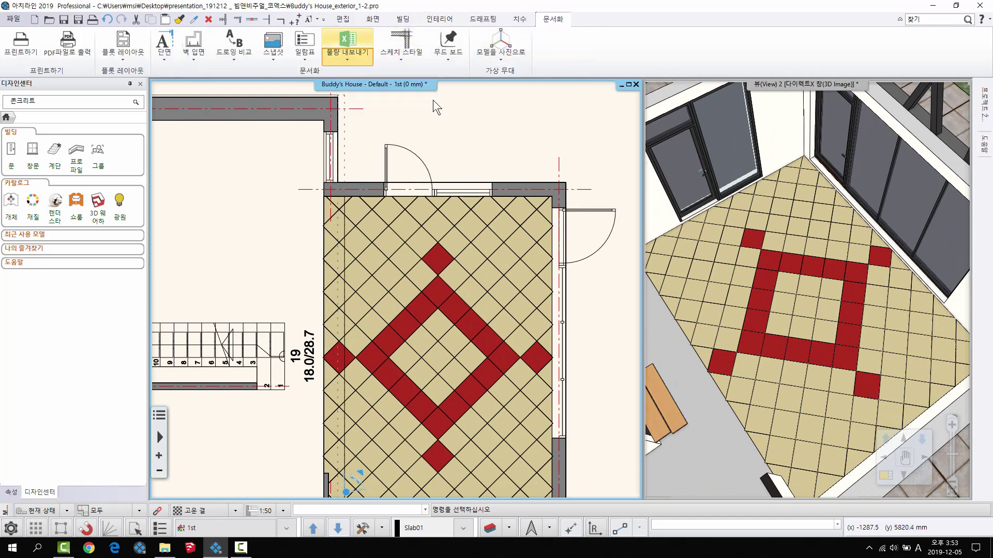
pyautogui.click(483, 260)
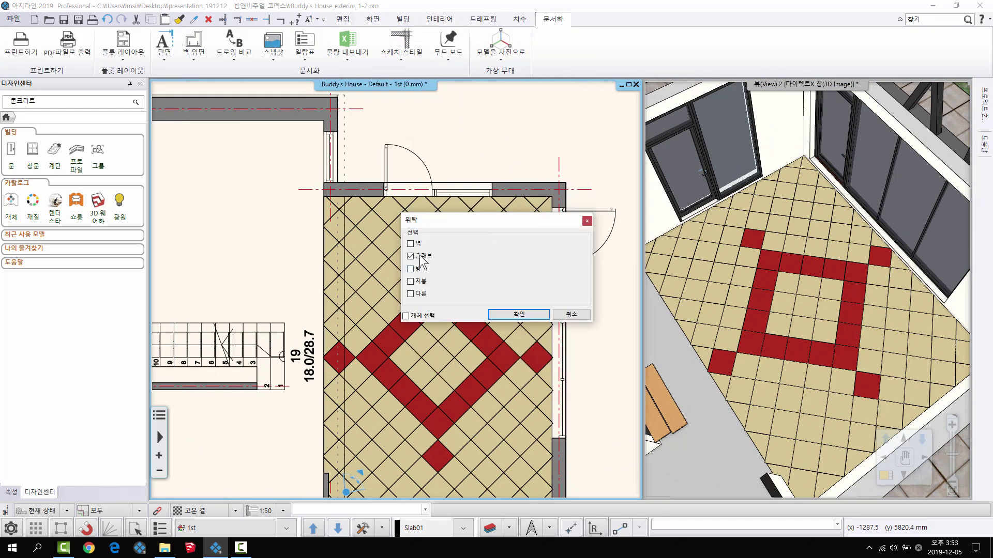
pyautogui.click(500, 315)
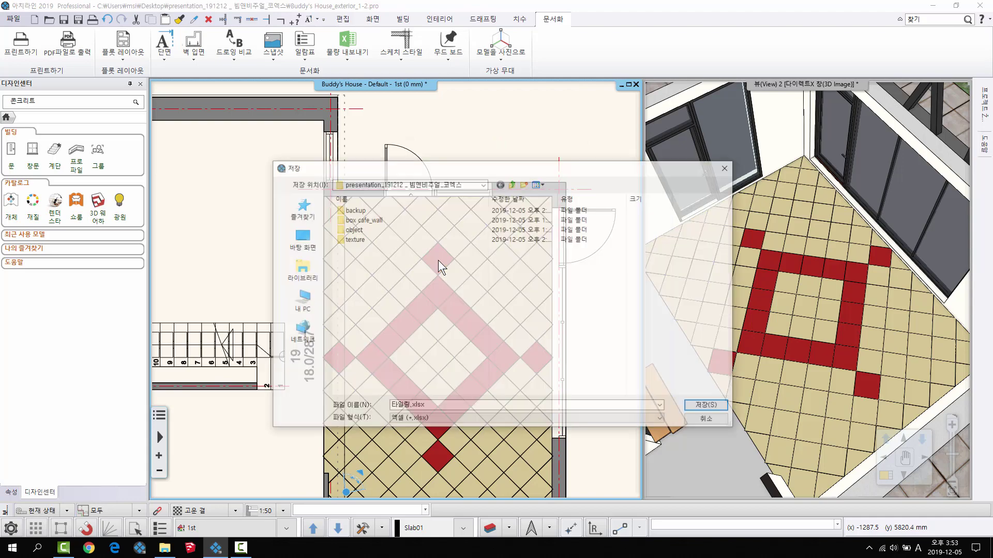
pyautogui.click(300, 241)
pyautogui.click(708, 407)
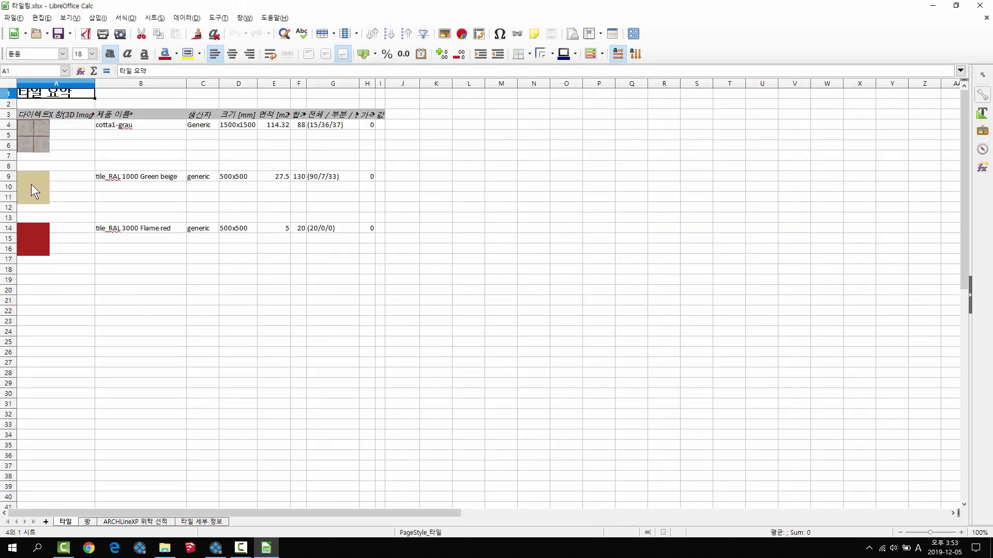
# Review the tile images, product names and sizes in the exported tile summary, widening the size column slightly.
pyautogui.click(35, 241)
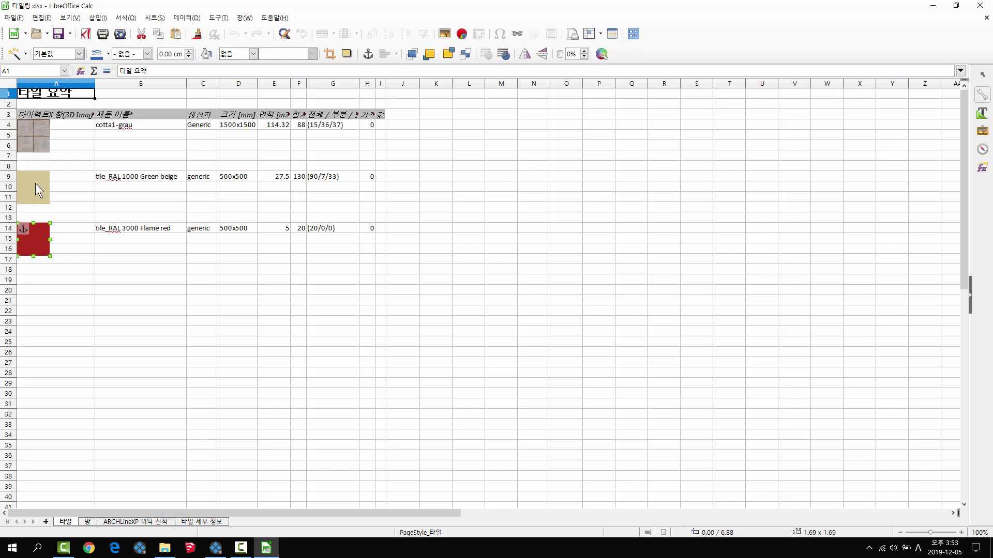
pyautogui.click(38, 136)
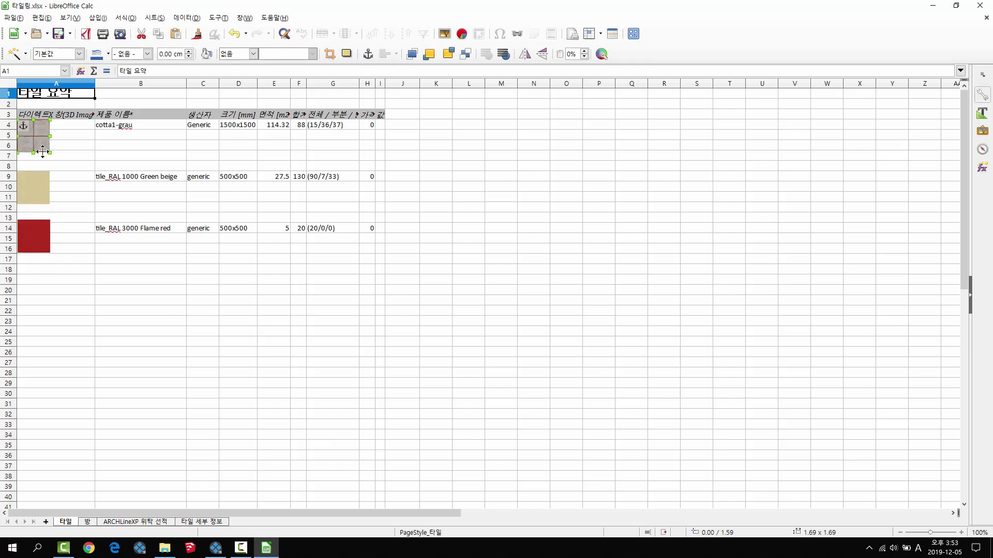
pyautogui.press('Escape')
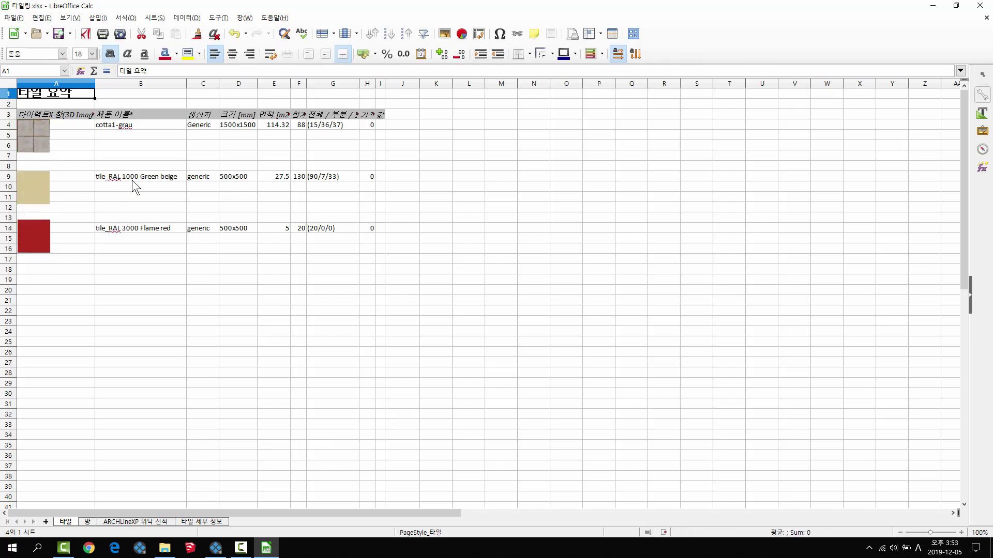
pyautogui.click(115, 179)
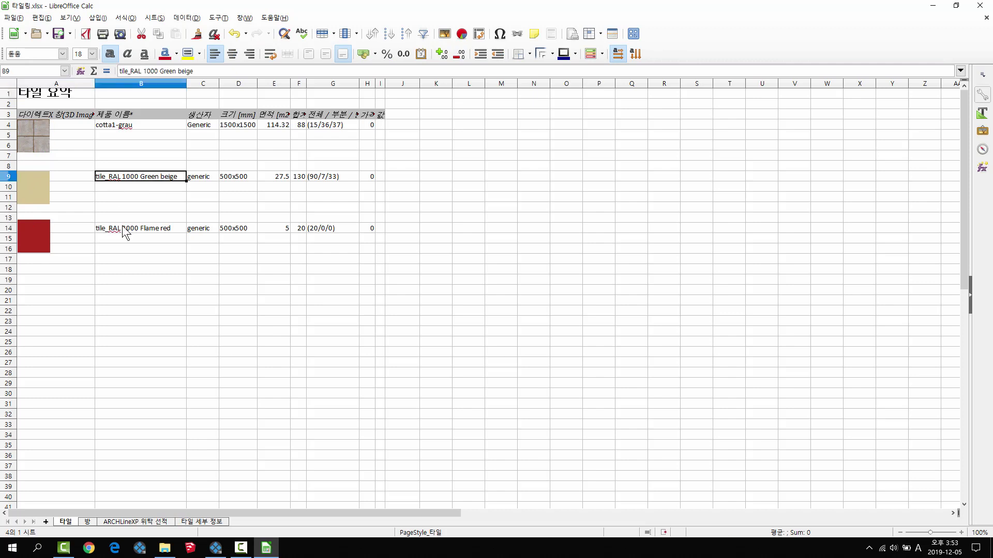
pyautogui.click(122, 231)
pyautogui.moveTo(257, 80); pyautogui.dragTo(273, 81)
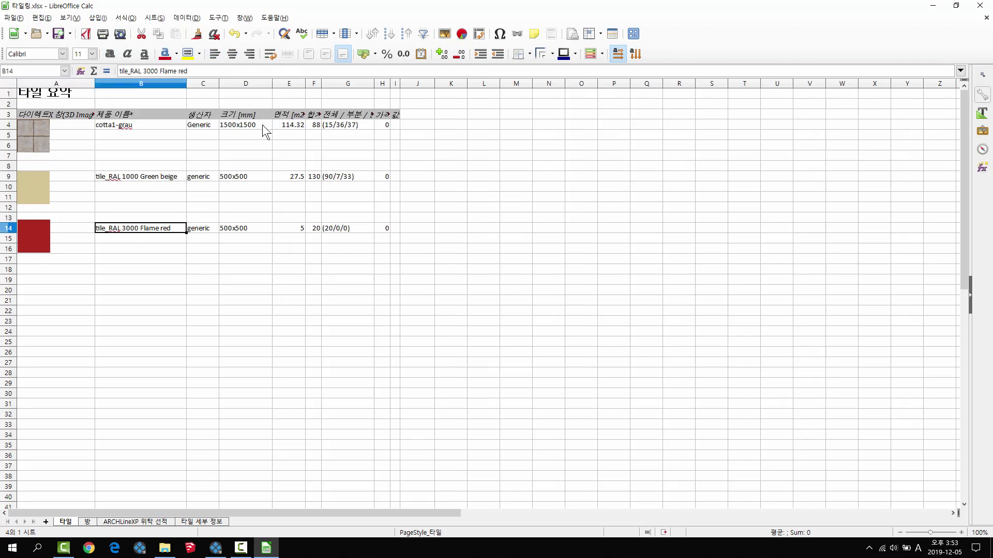
pyautogui.click(239, 231)
pyautogui.click(245, 178)
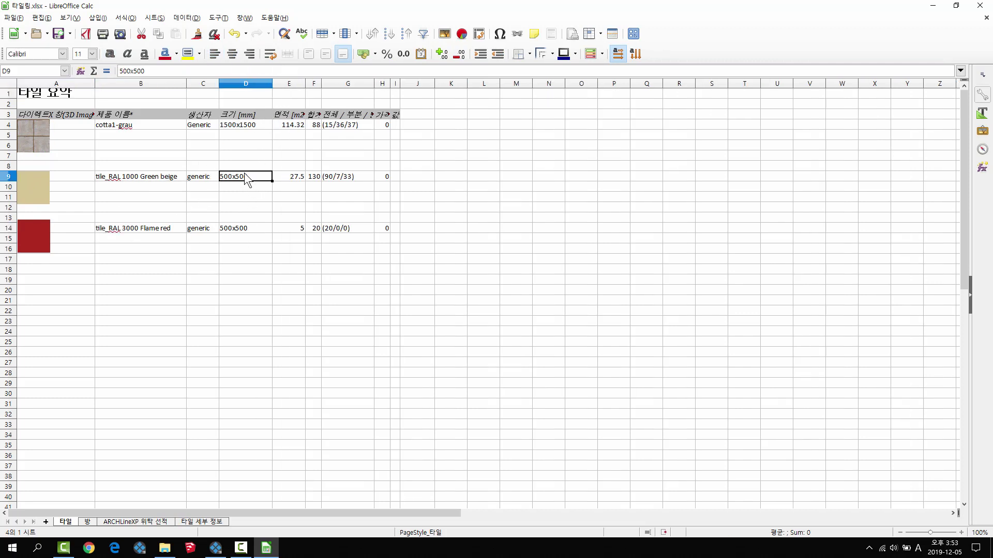
# Widen the area and total columns and check both values for the Green beige and Flame red tiles.
pyautogui.moveTo(305, 81); pyautogui.dragTo(395, 84)
pyautogui.click(328, 178)
pyautogui.click(327, 228)
pyautogui.click(377, 178)
pyautogui.click(383, 228)
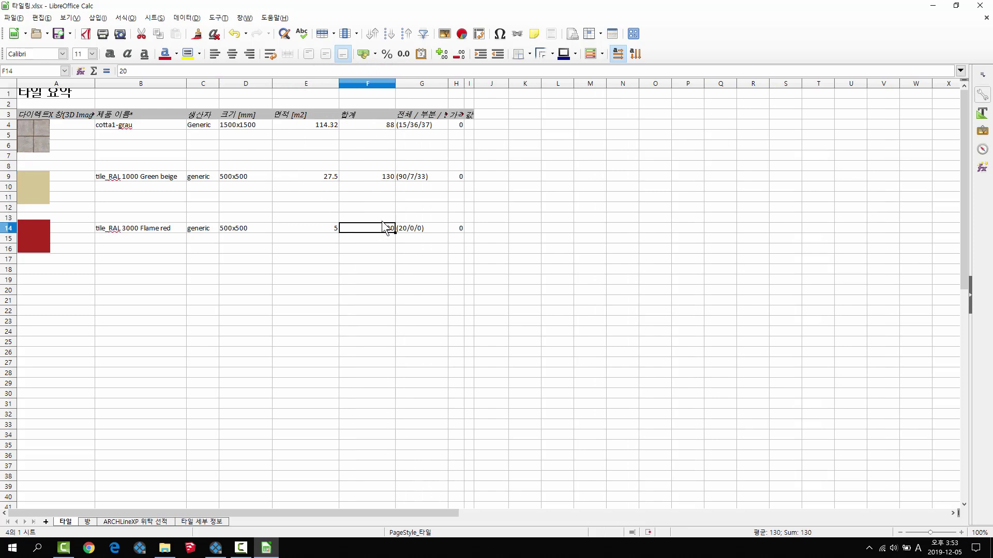
# Check the piece breakdown of the green beige tile, close the tile summary spreadsheet and switch back to ARCHLine.XP.
pyautogui.click(423, 181)
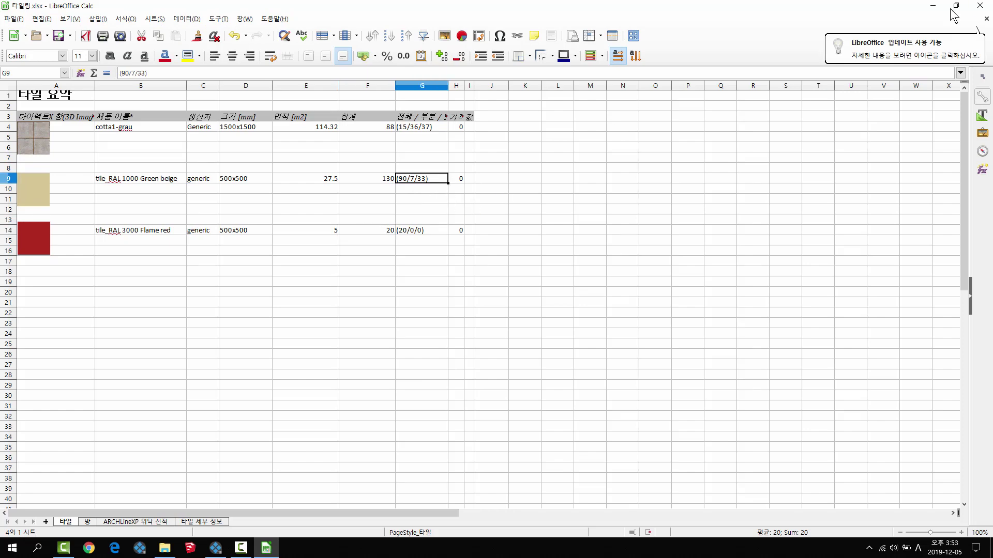
pyautogui.click(980, 5)
pyautogui.click(509, 295)
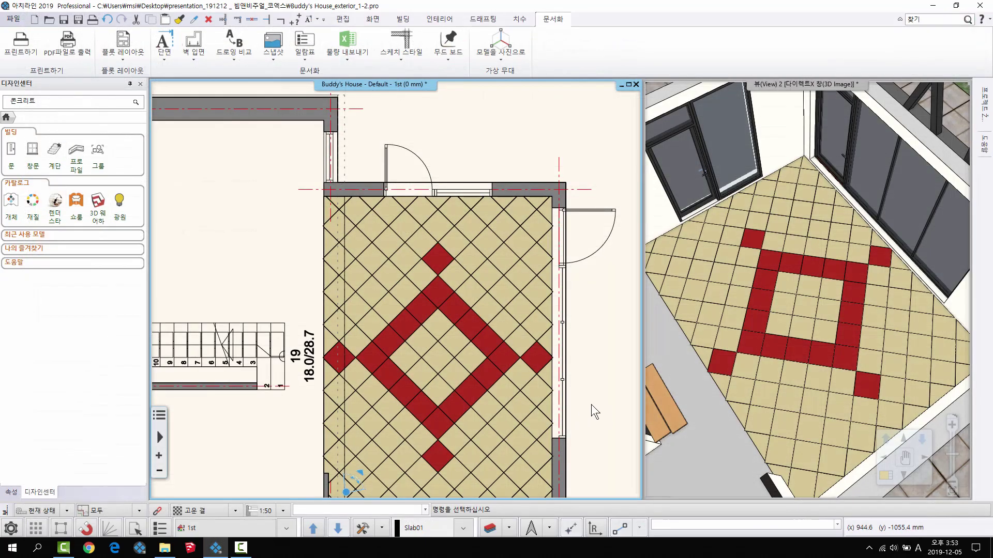
# Delete the diagonal beige and red tile pattern from the room in the 2D floor plan.
pyautogui.click(458, 293)
pyautogui.press('Delete')
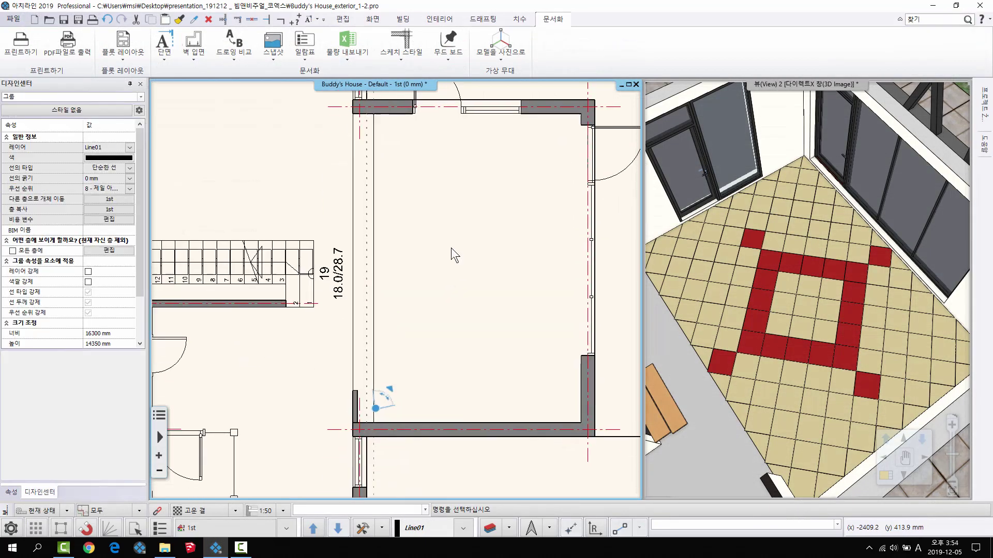
# Start a new kitchen cabinet and set its width to 800 mm, depth to 580 mm and total height to 850 mm.
pyautogui.moveTo(796, 285); pyautogui.dragTo(950, 315, button='middle')
pyautogui.scroll(3, 950, 315)
pyautogui.moveTo(806, 331); pyautogui.dragTo(770, 351, button='middle')
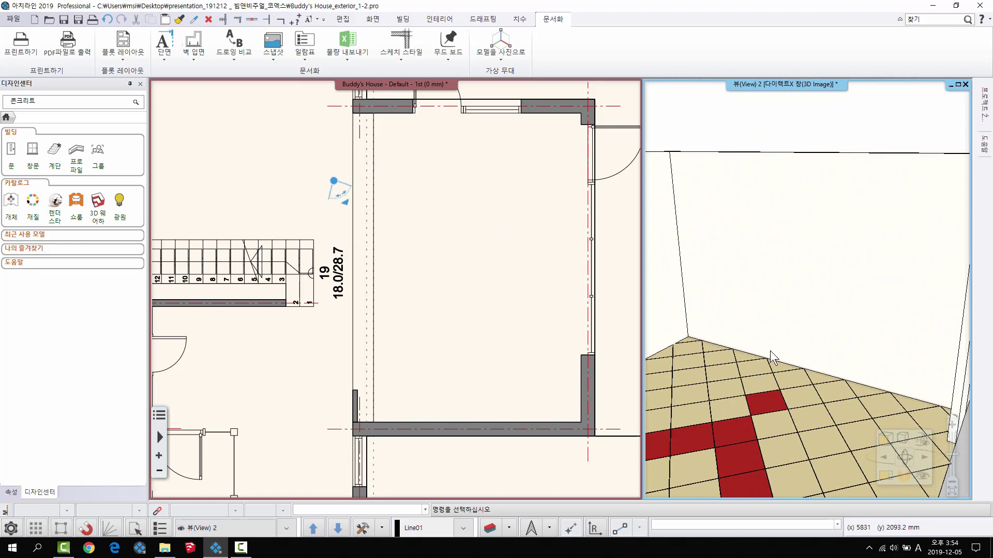
pyautogui.click(366, 247)
pyautogui.click(439, 19)
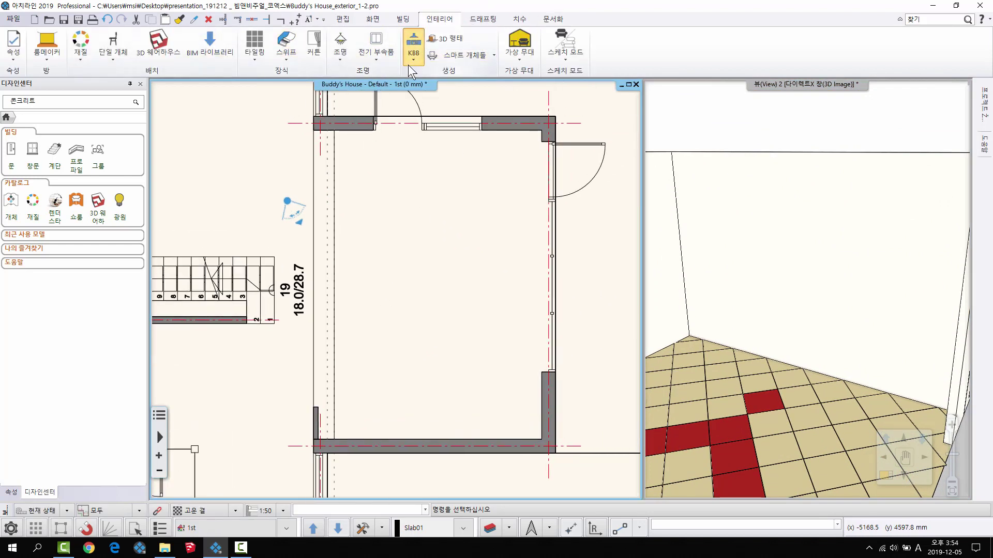
pyautogui.click(411, 43)
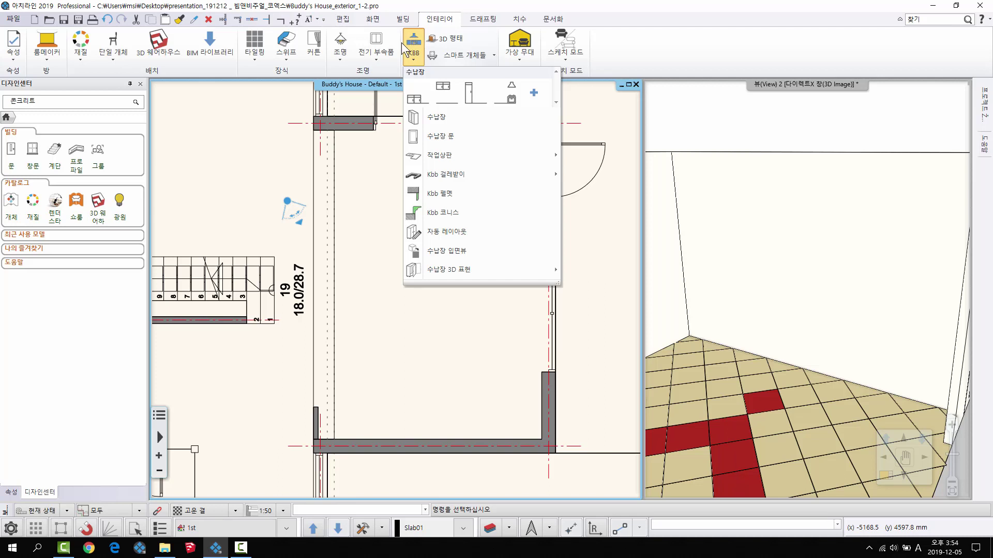
pyautogui.click(460, 117)
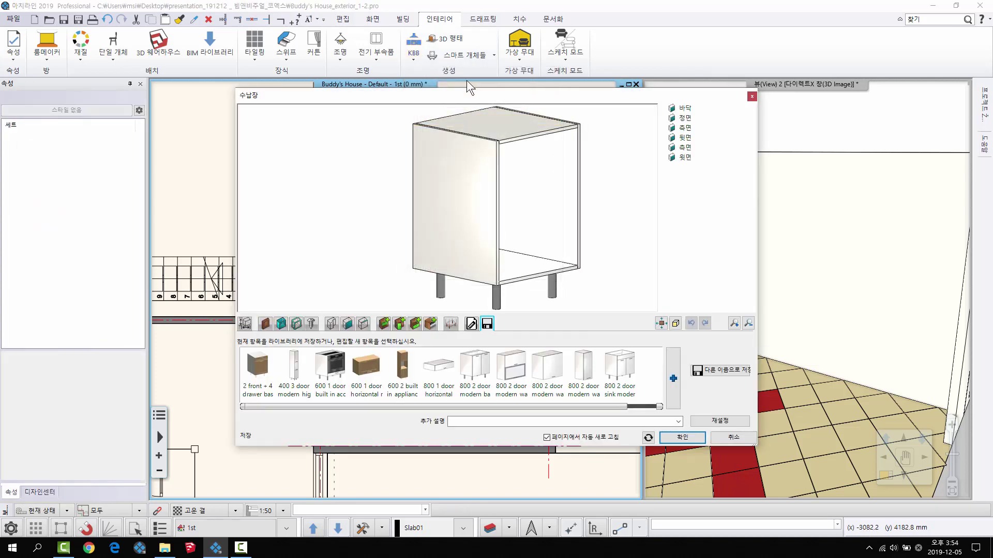
pyautogui.click(526, 229)
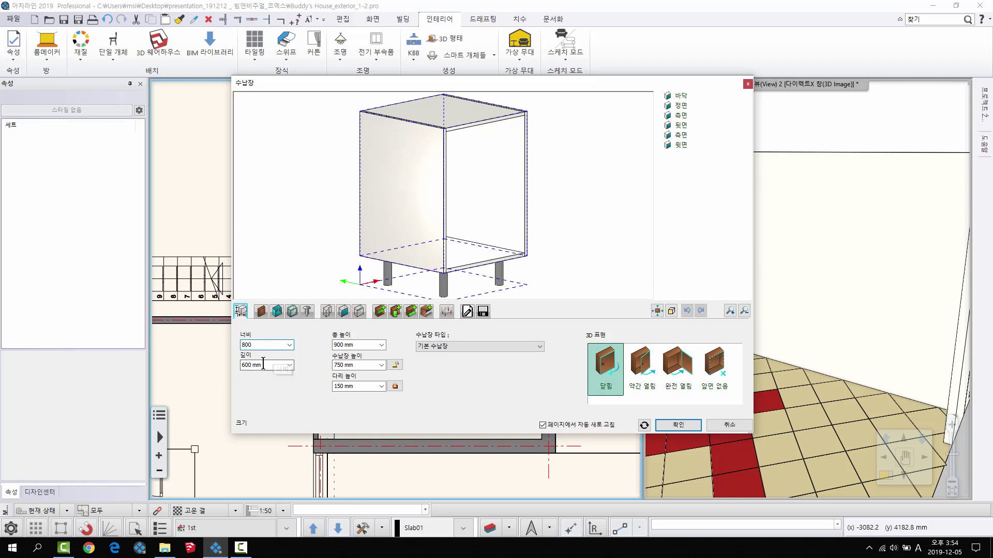
pyautogui.click(266, 365)
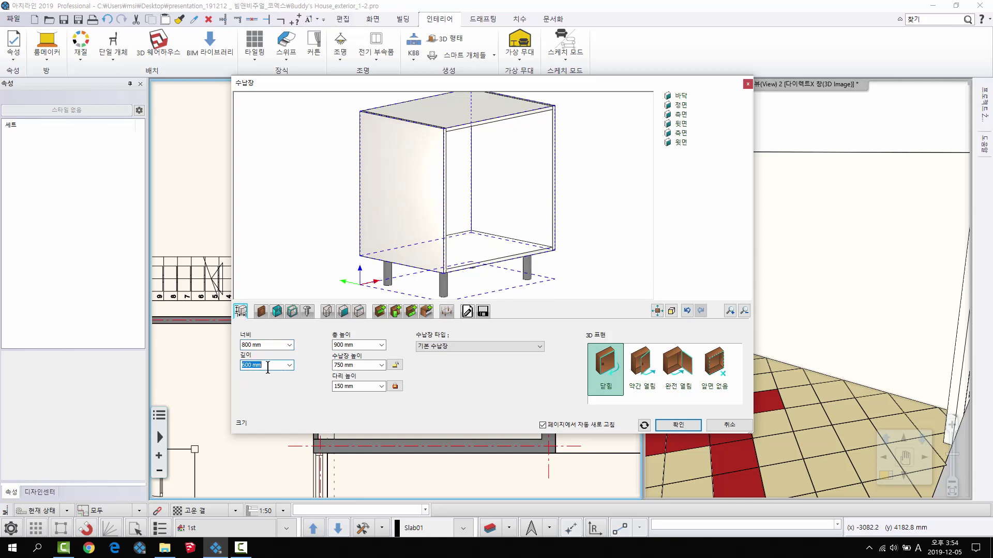
pyautogui.write('580')
pyautogui.press('Return')
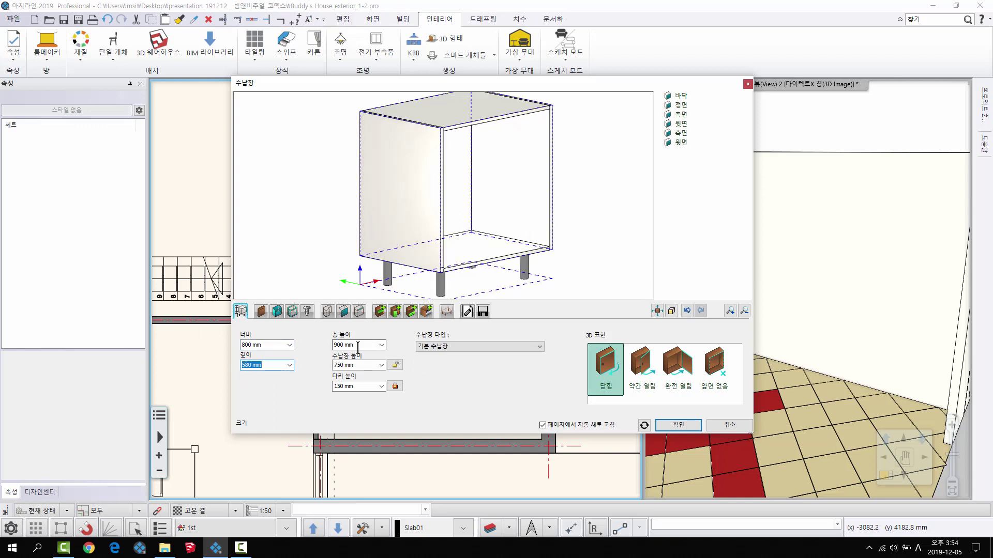
pyautogui.press('Return')
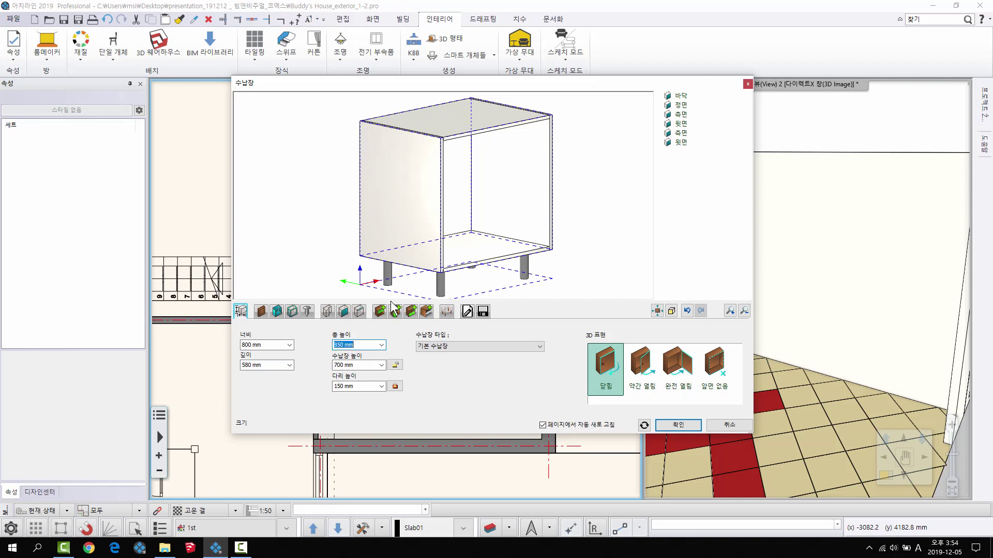
# Change the cabinet's top corpus panel to the Sink Corpus Panel.
pyautogui.click(277, 311)
pyautogui.moveTo(396, 185); pyautogui.dragTo(478, 197)
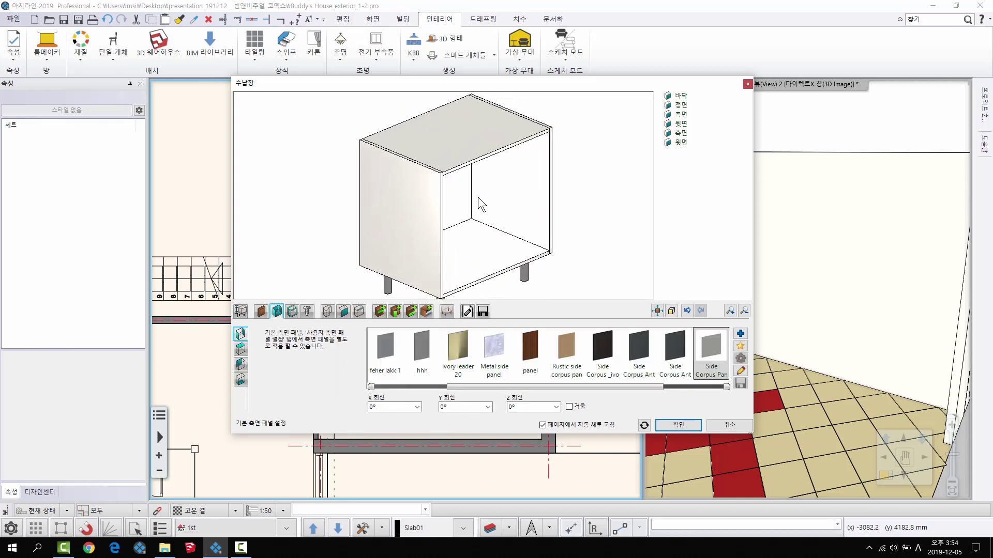
pyautogui.click(240, 349)
pyautogui.click(488, 352)
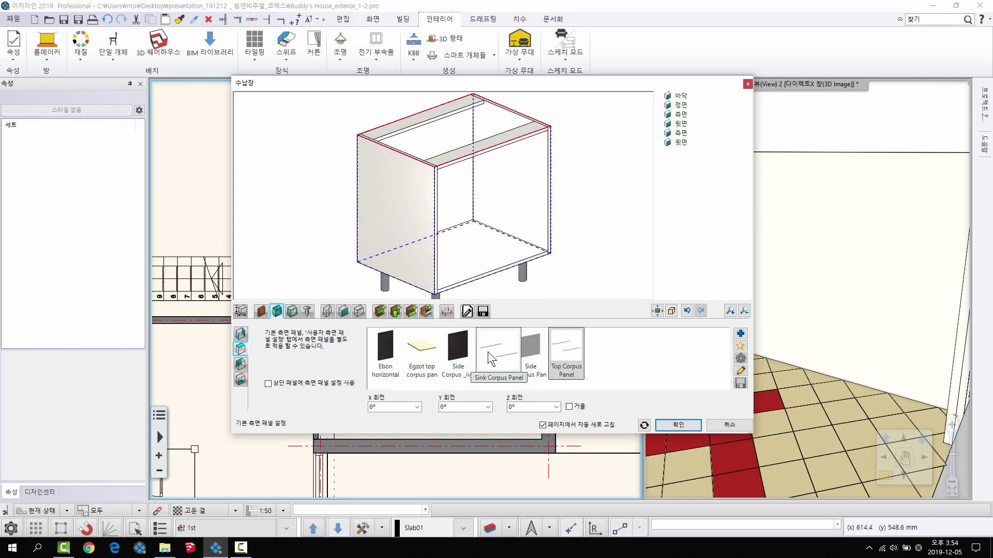
pyautogui.scroll(-3, 501, 197)
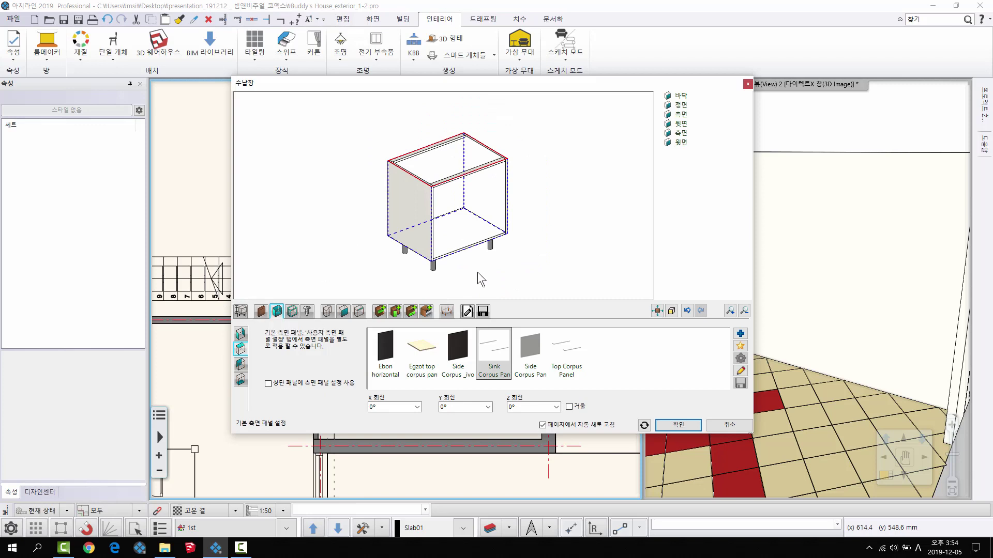
# Add a single horizontal shelf at 50% of the cabinet's height and a paired multi-door front with two doors.
pyautogui.click(380, 311)
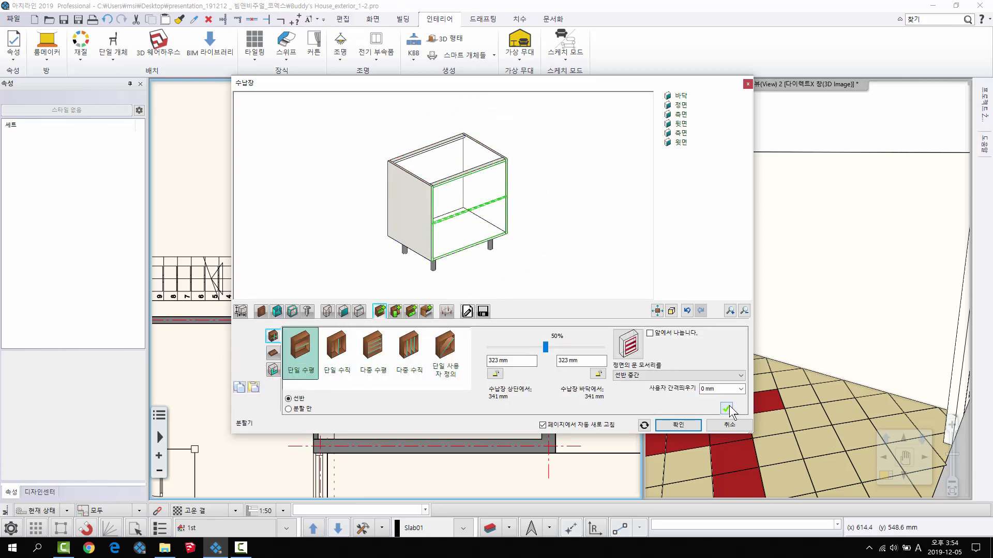
pyautogui.click(460, 206)
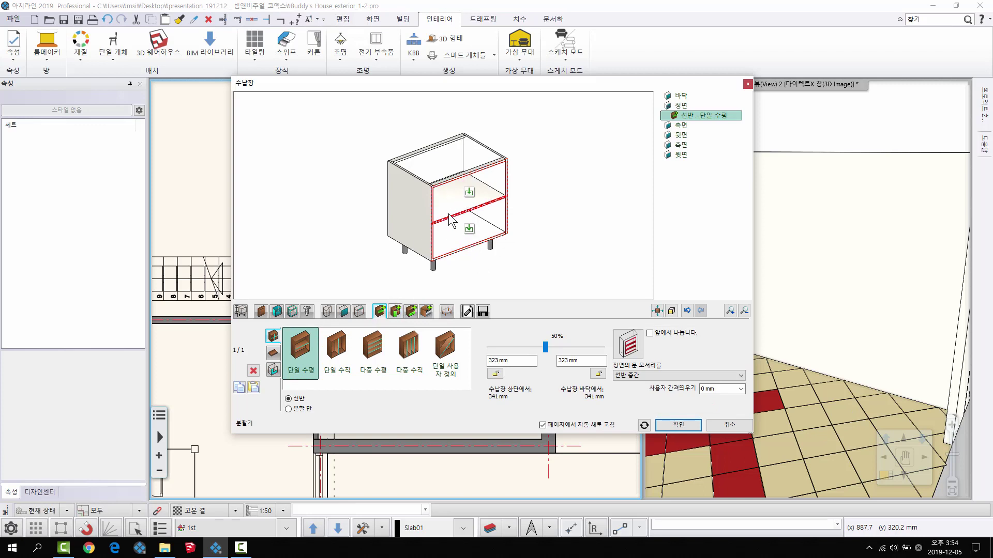
pyautogui.click(468, 201)
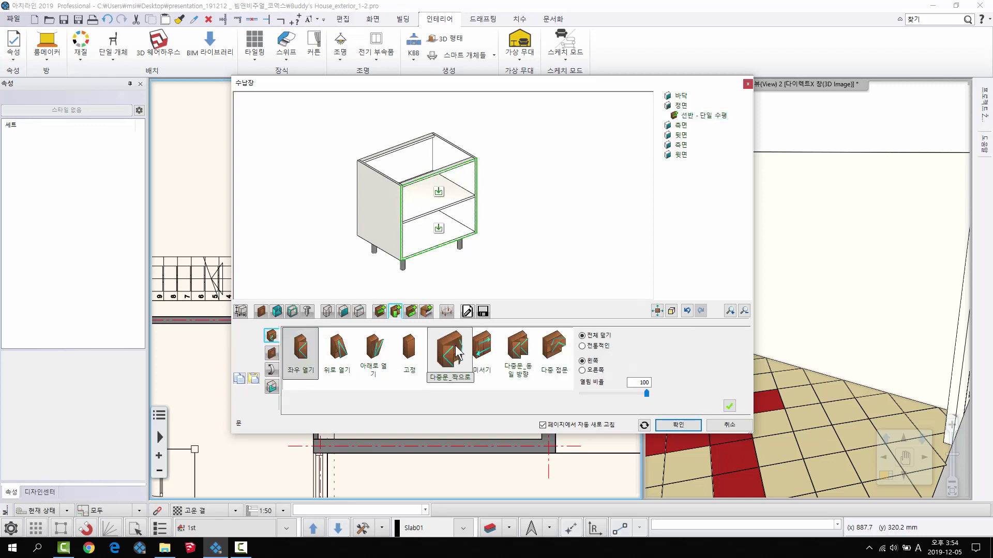
pyautogui.click(467, 222)
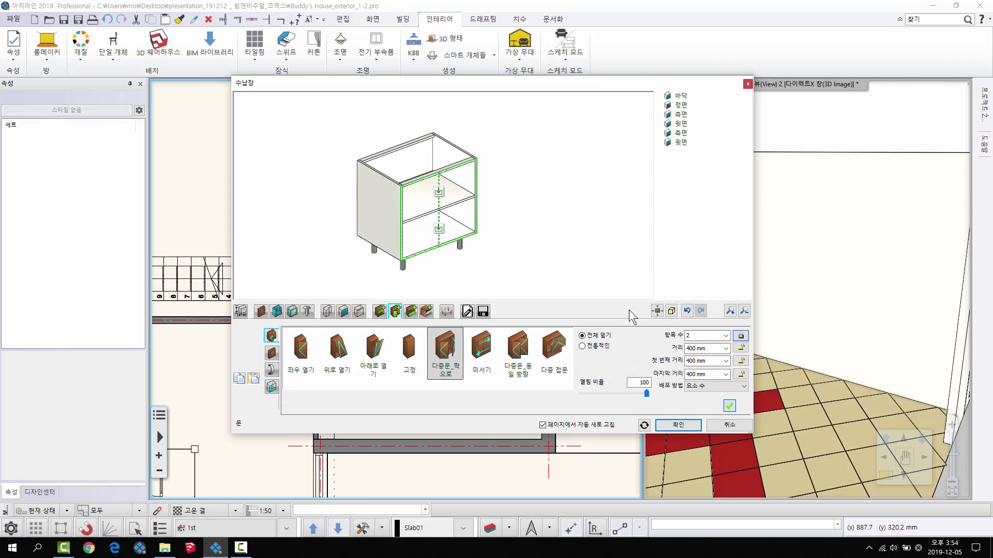
pyautogui.scroll(3, 401, 215)
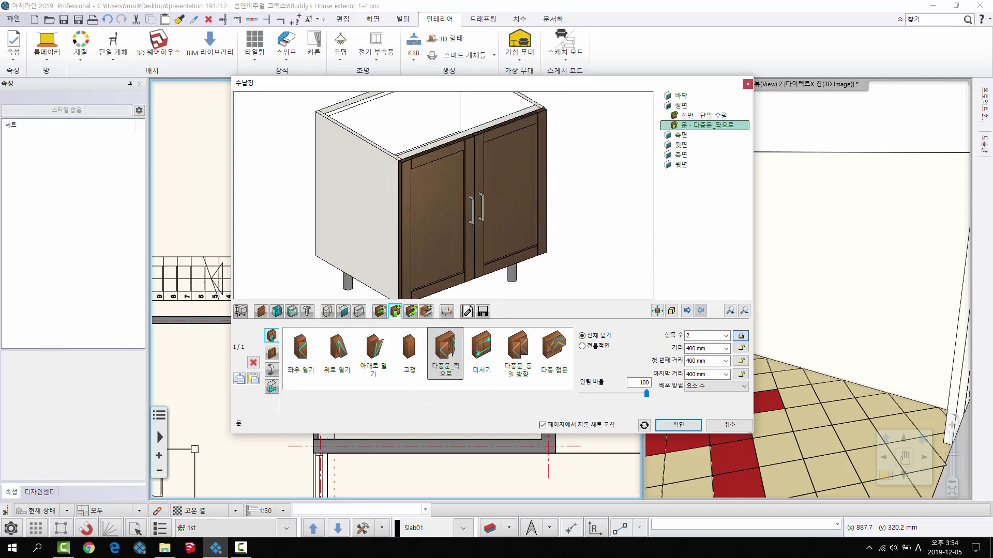
# Set the cabinet's door style to WS front white and move the door handles to the custom upper-right anchor position.
pyautogui.moveTo(401, 215); pyautogui.dragTo(397, 220, button='middle')
pyautogui.click(496, 196)
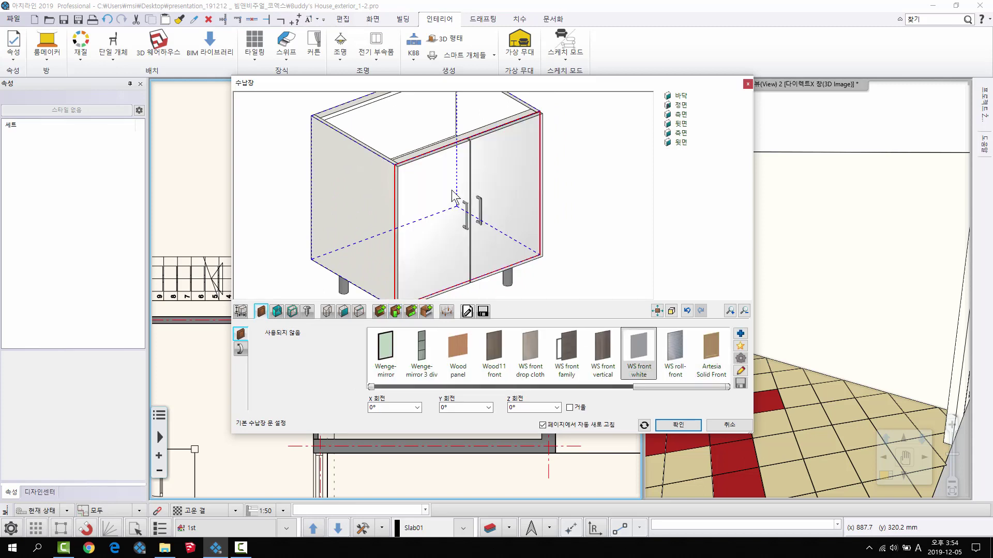
pyautogui.click(395, 312)
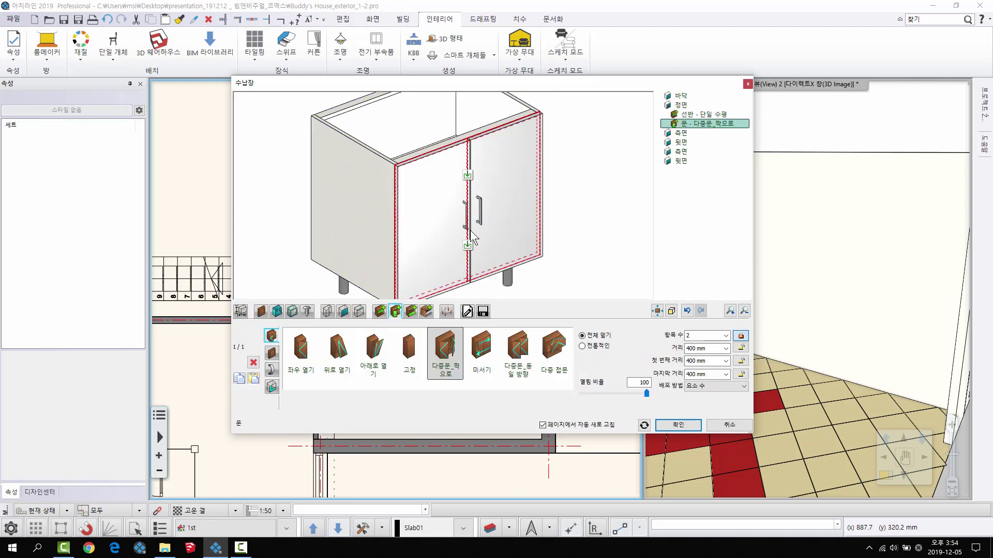
pyautogui.click(269, 371)
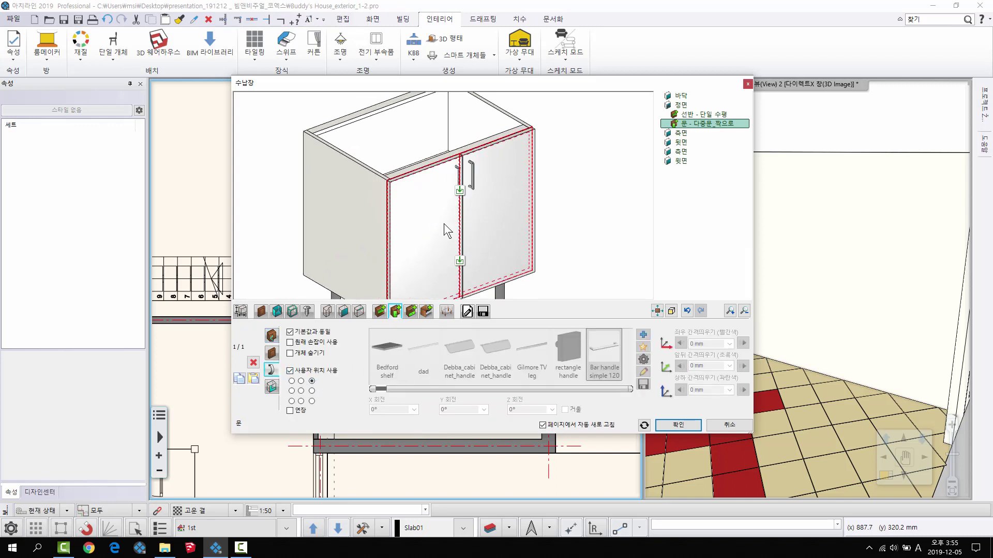
pyautogui.moveTo(485, 166); pyautogui.dragTo(541, 212, button='middle')
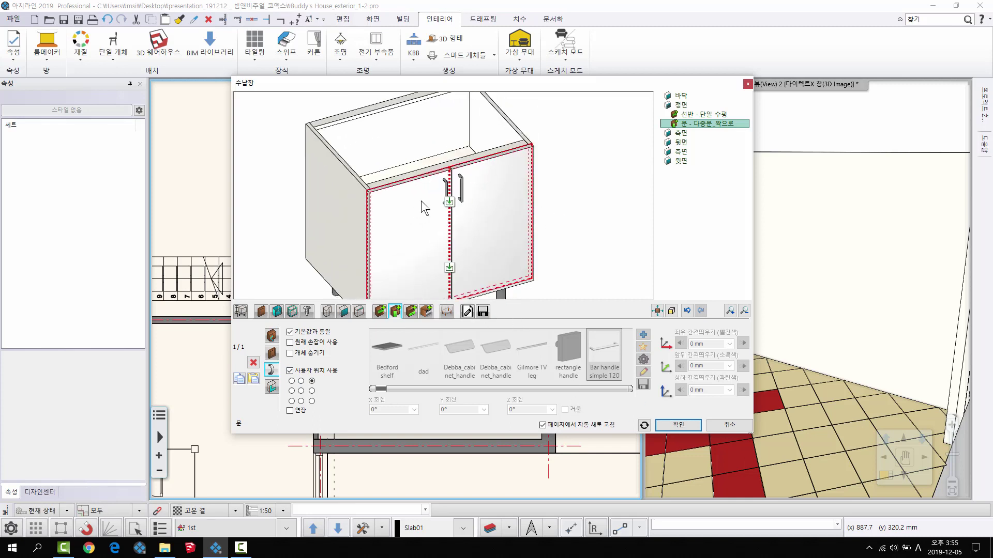
# Accept the cabinet design and place the cabinet against the lower wall in the room's lower-right corner of the plan.
pyautogui.click(484, 312)
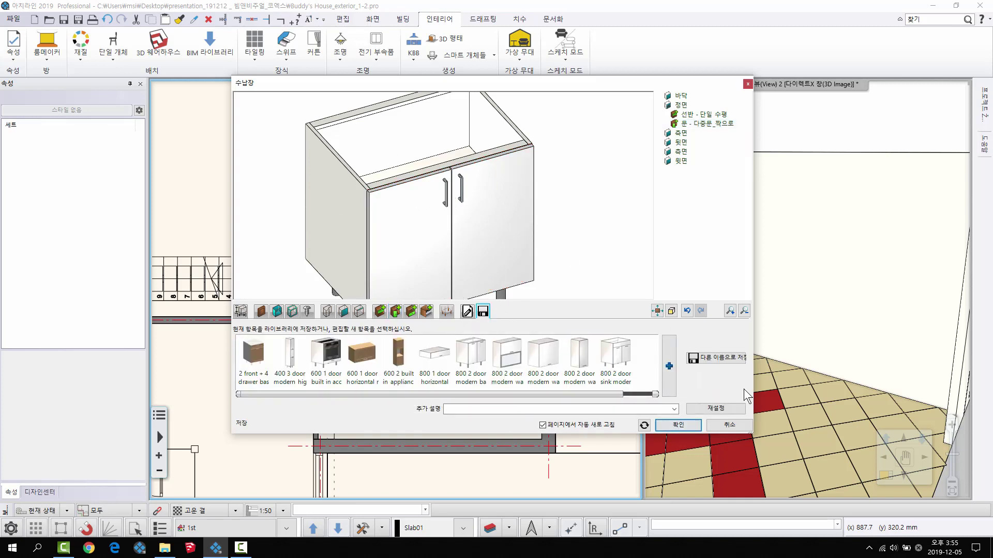
pyautogui.click(681, 425)
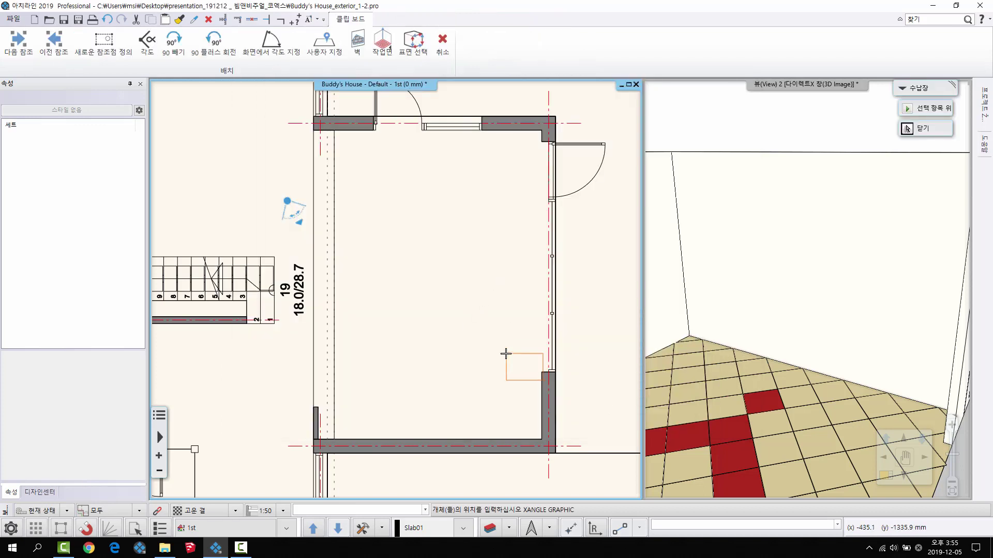
pyautogui.scroll(3, 506, 354)
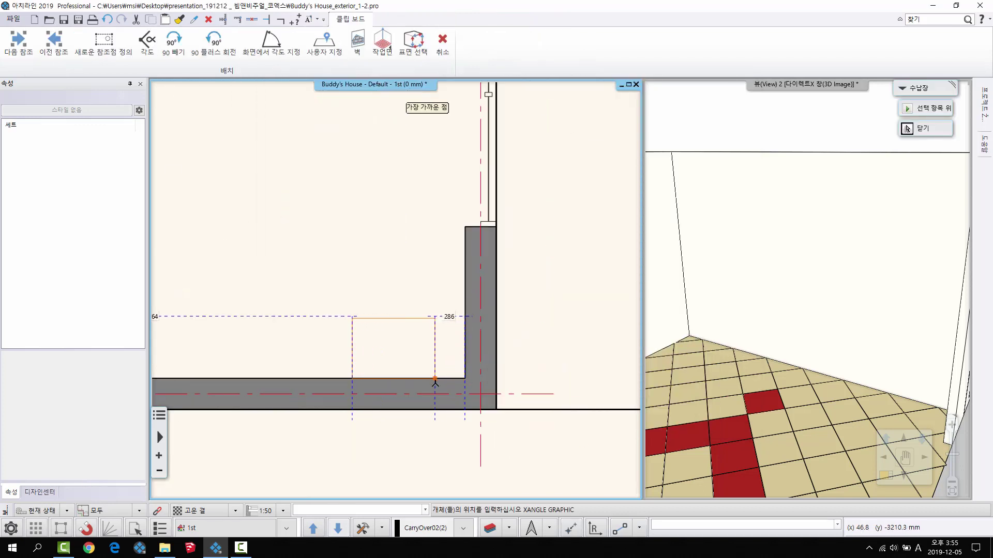
pyautogui.click(435, 380)
pyautogui.press('Escape')
pyautogui.moveTo(799, 313); pyautogui.dragTo(835, 315, button='middle')
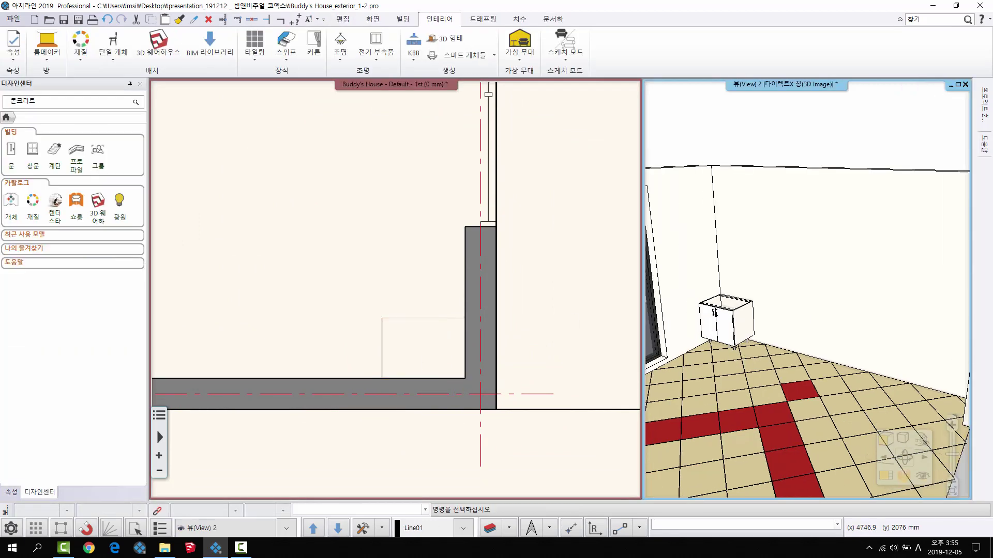
pyautogui.moveTo(714, 312); pyautogui.dragTo(749, 321, button='middle')
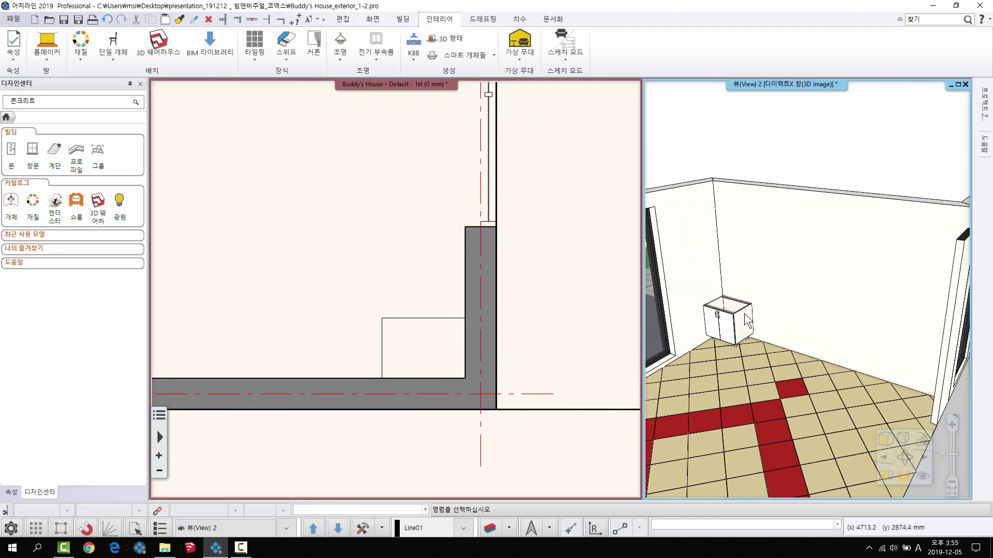
# Insert the 800 2 door sink modern base cabinet from the buddy's house object catalog, directly beside the corner cabinet along the lower wall.
pyautogui.scroll(-3, 408, 284)
pyautogui.click(11, 200)
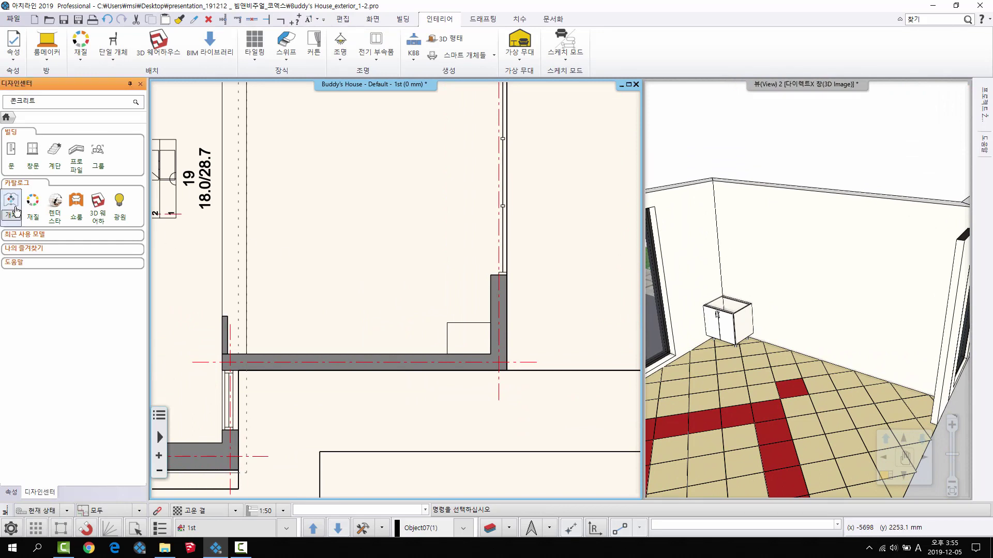
pyautogui.click(26, 151)
pyautogui.click(49, 164)
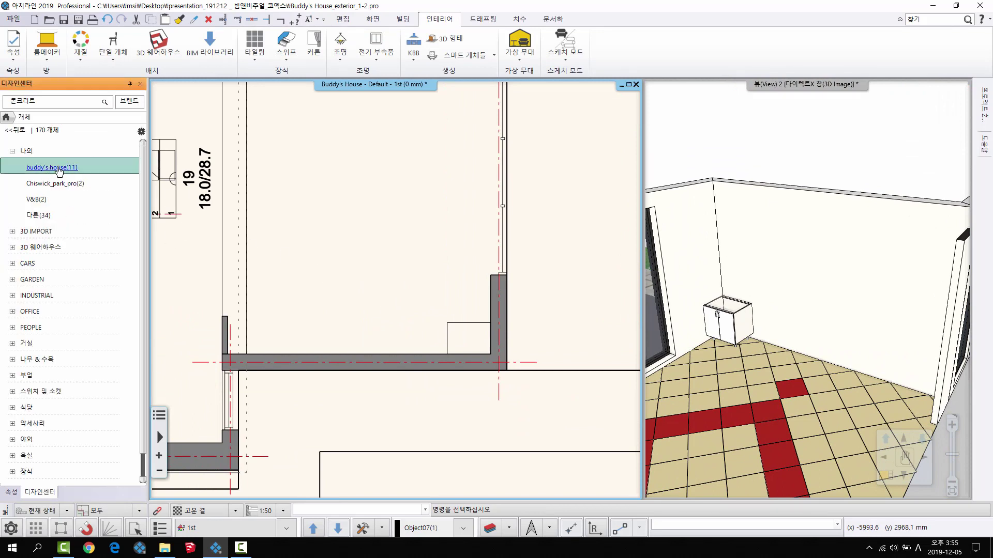
pyautogui.scroll(3, 473, 370)
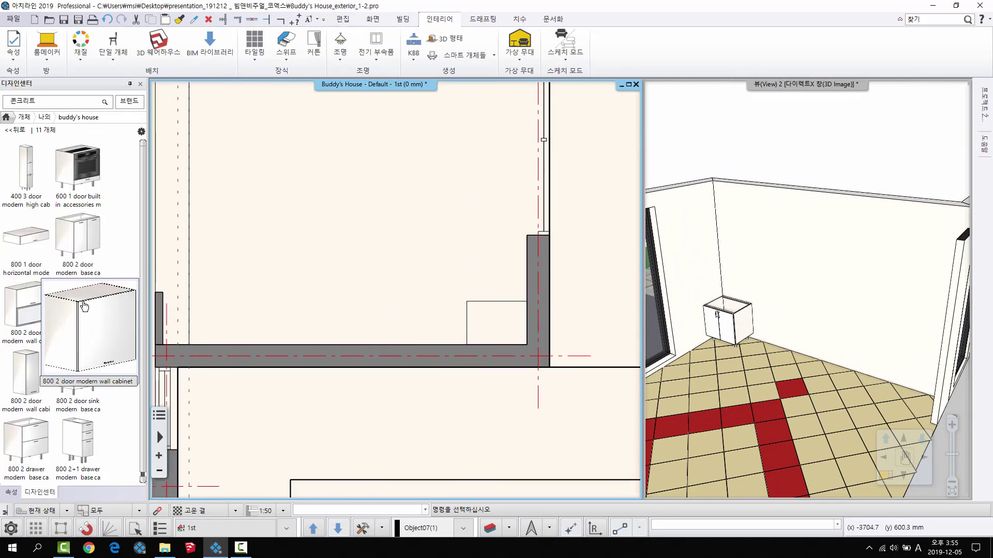
pyautogui.click(85, 397)
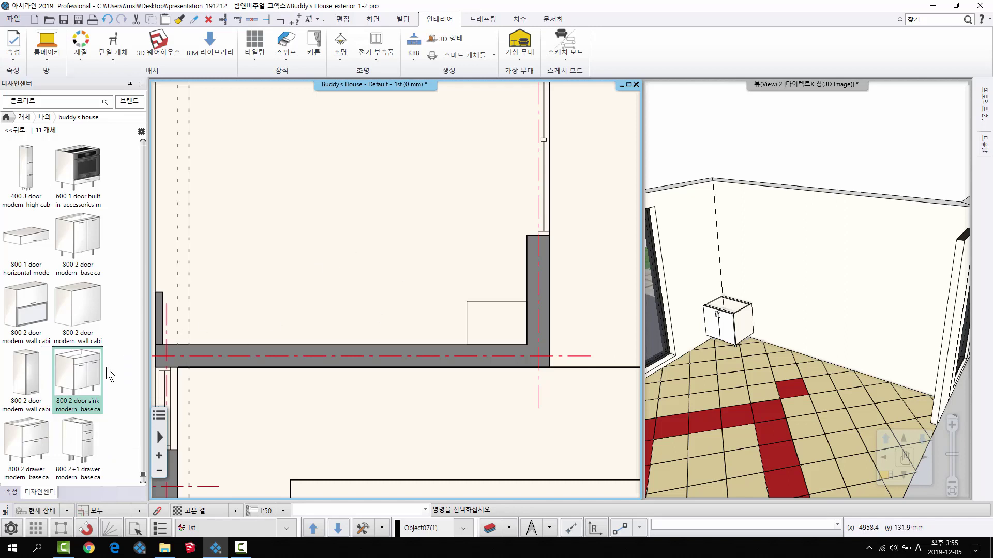
pyautogui.moveTo(78, 371); pyautogui.dragTo(439, 321)
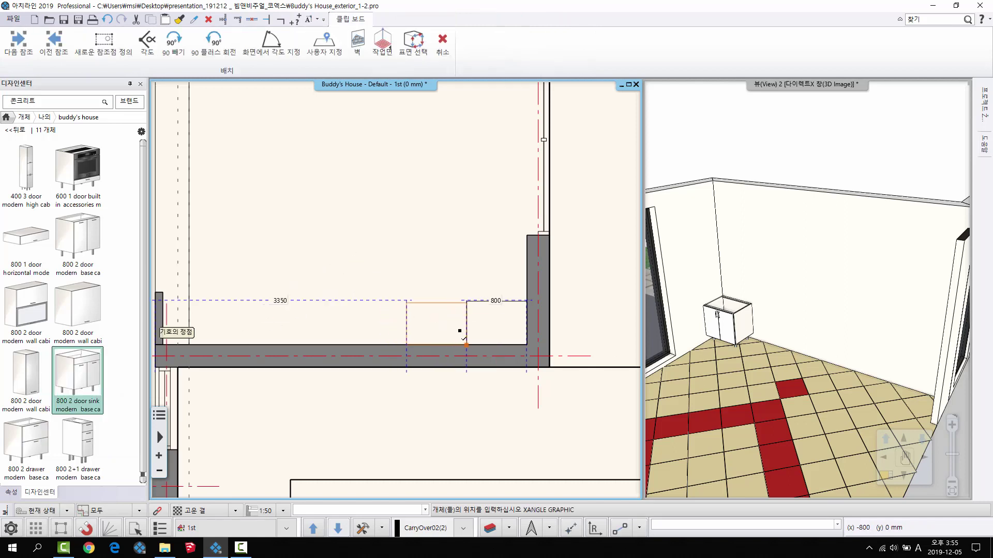
pyautogui.click(459, 331)
pyautogui.scroll(2, 417, 294)
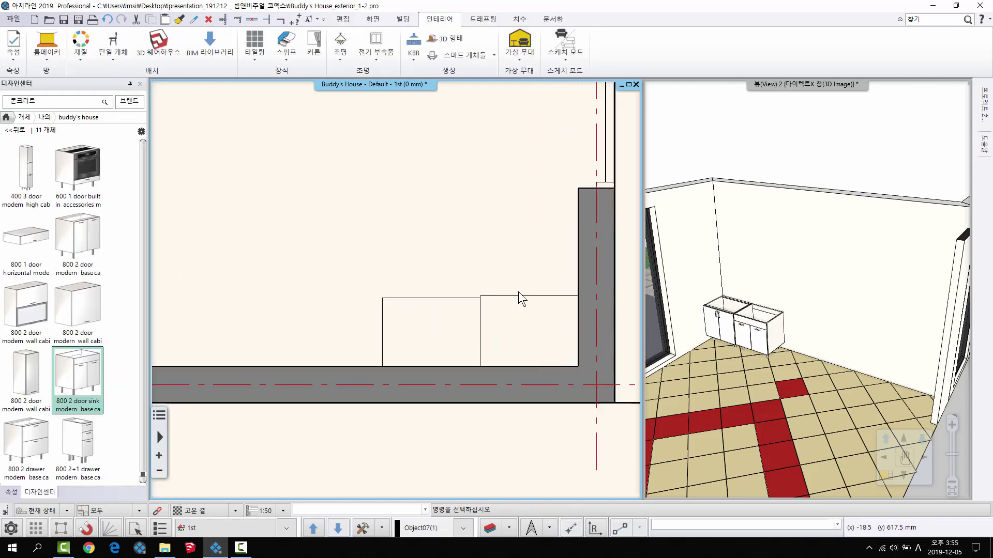
pyautogui.scroll(1, 455, 363)
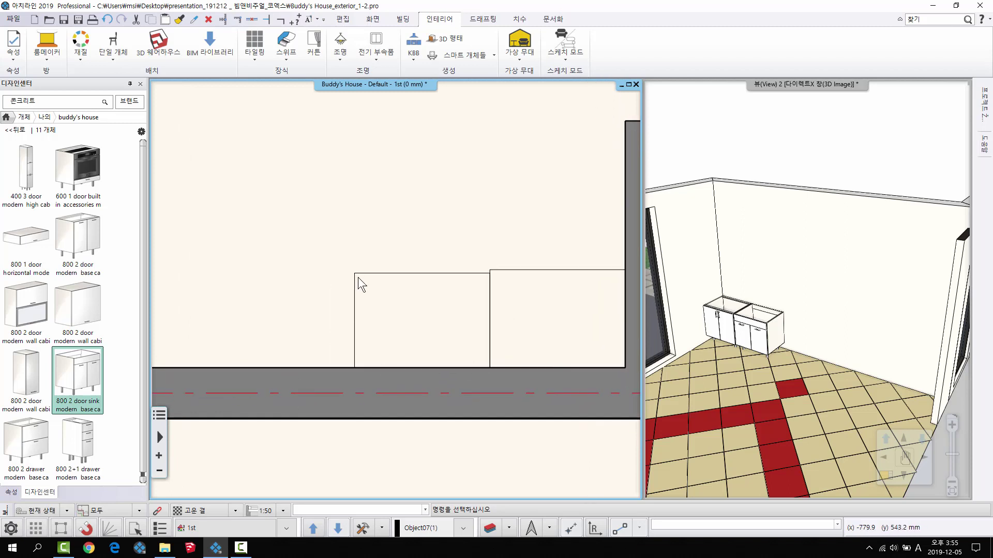
# Insert two 800 2 drawer modern base cabinets side by side along the wall, continuing the row from the sink cabinet.
pyautogui.moveTo(324, 325); pyautogui.dragTo(363, 314, button='middle')
pyautogui.moveTo(437, 386); pyautogui.dragTo(475, 362, button='middle')
pyautogui.click(26, 439)
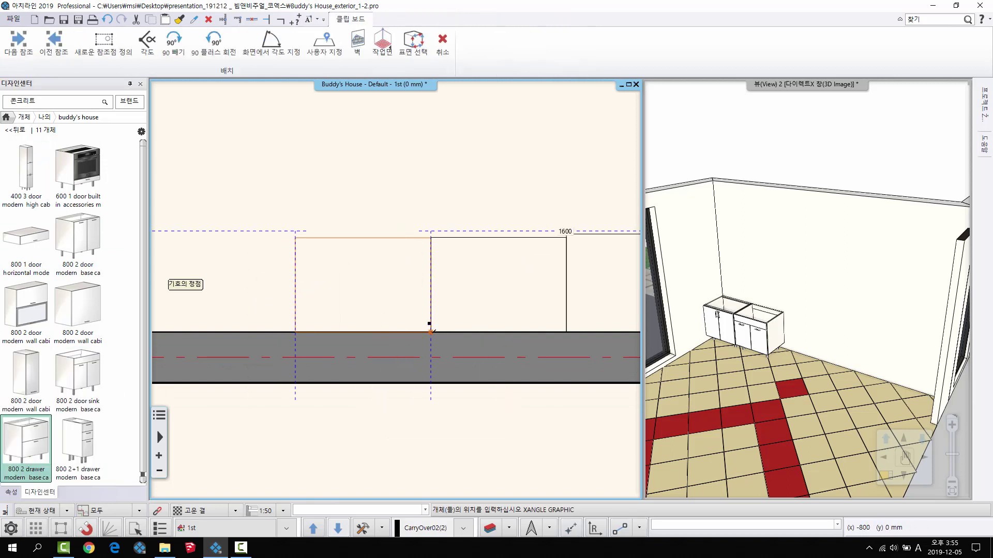
pyautogui.click(432, 332)
pyautogui.moveTo(299, 303); pyautogui.dragTo(459, 321, button='middle')
pyautogui.click(450, 337)
pyautogui.scroll(-3, 340, 300)
pyautogui.moveTo(331, 313); pyautogui.dragTo(395, 339, button='middle')
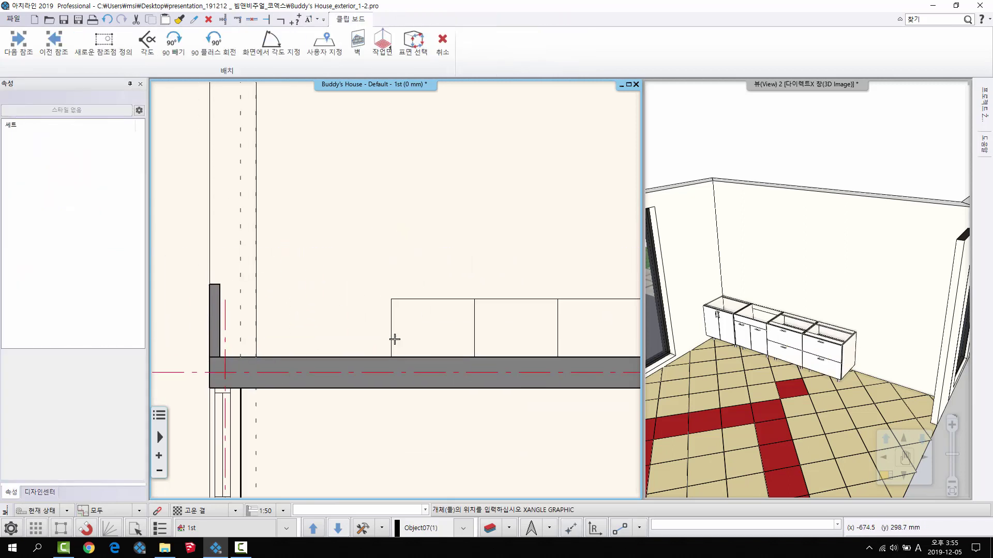
pyautogui.press('Escape')
# Insert the 800 2+1 drawer modern base cabinet at the free end of the base cabinet row.
pyautogui.moveTo(29, 208)
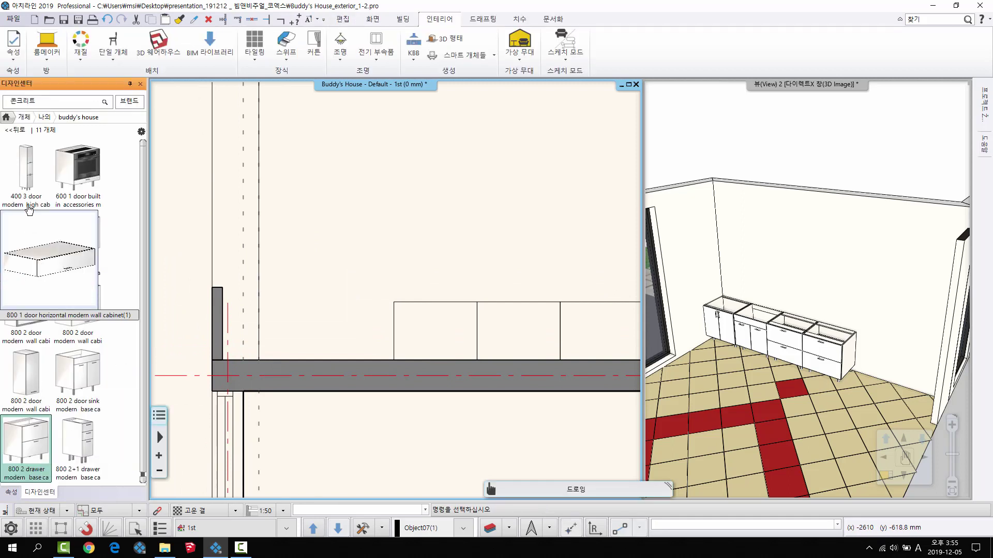
pyautogui.moveTo(52, 393)
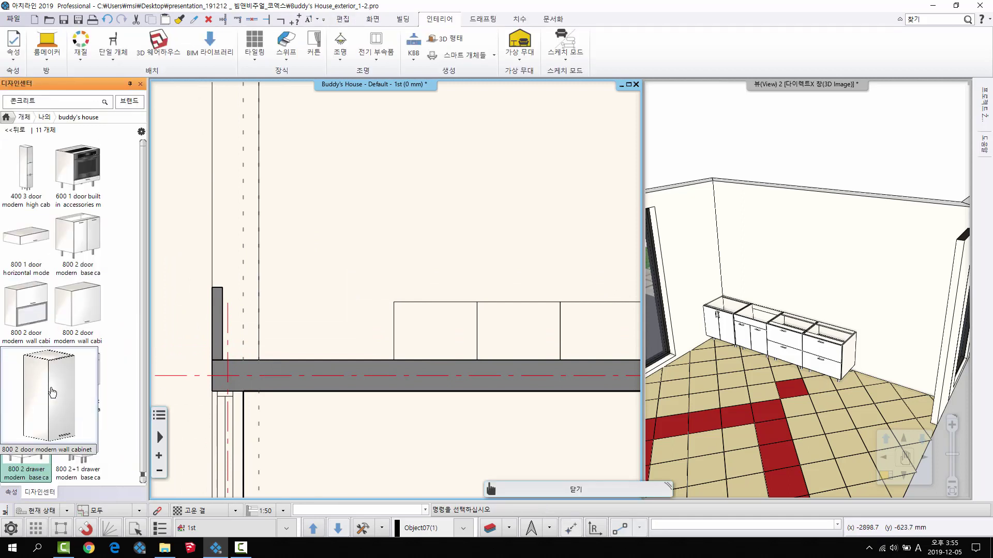
pyautogui.click(78, 442)
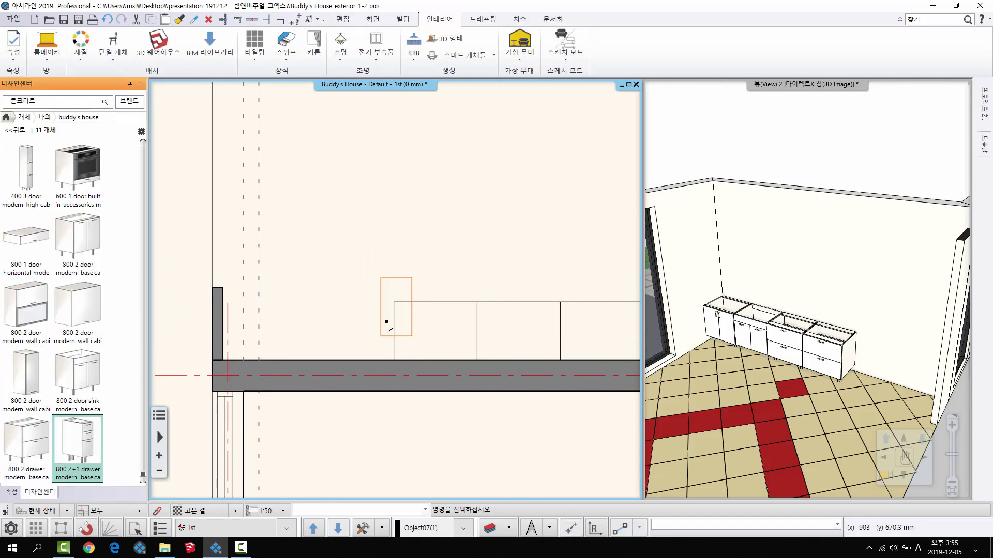
pyautogui.click(388, 331)
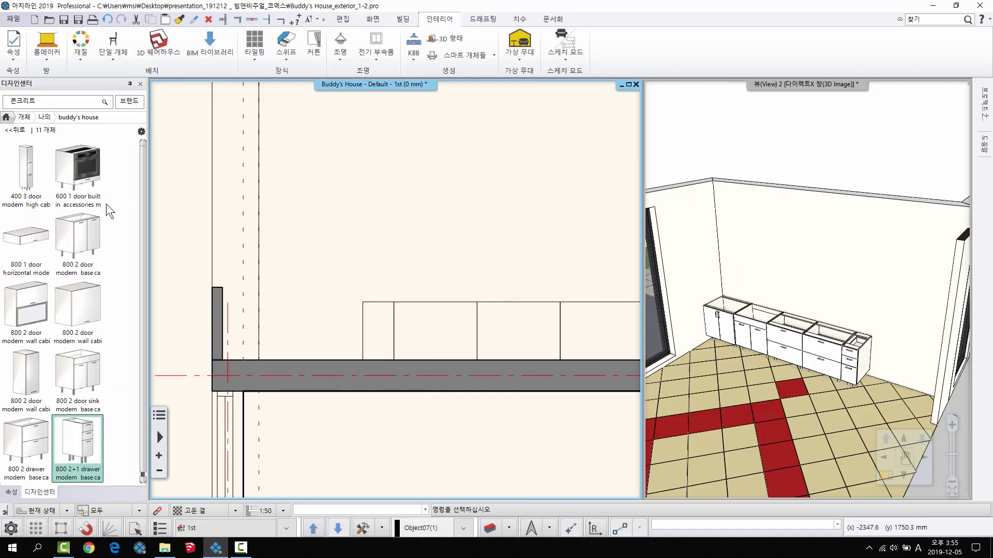
# Insert the 400 3 door modern high cabinet at the row's end and the 800 1 door horizontal modern wall cabinet between it and the side wall.
pyautogui.moveTo(42, 171); pyautogui.dragTo(380, 290)
pyautogui.click(363, 347)
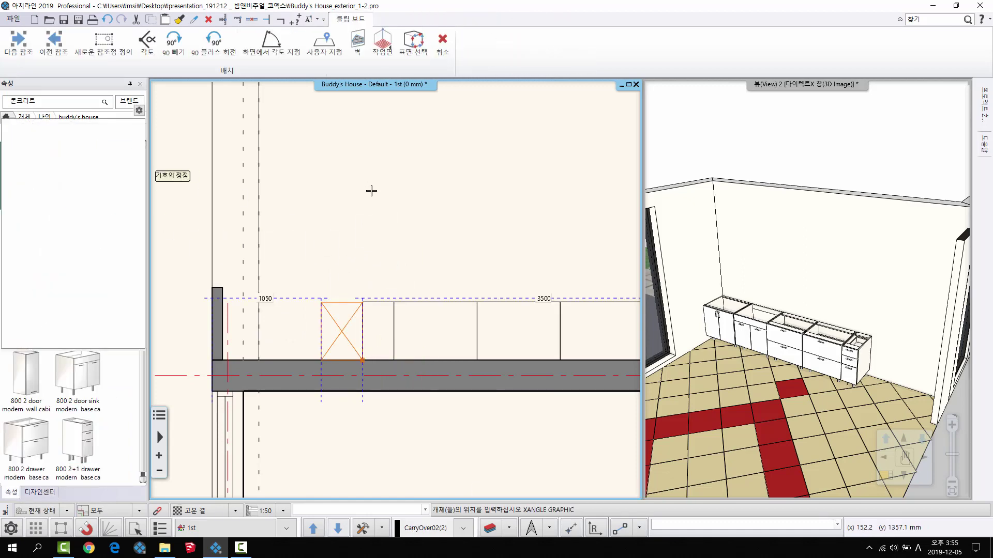
pyautogui.moveTo(29, 248)
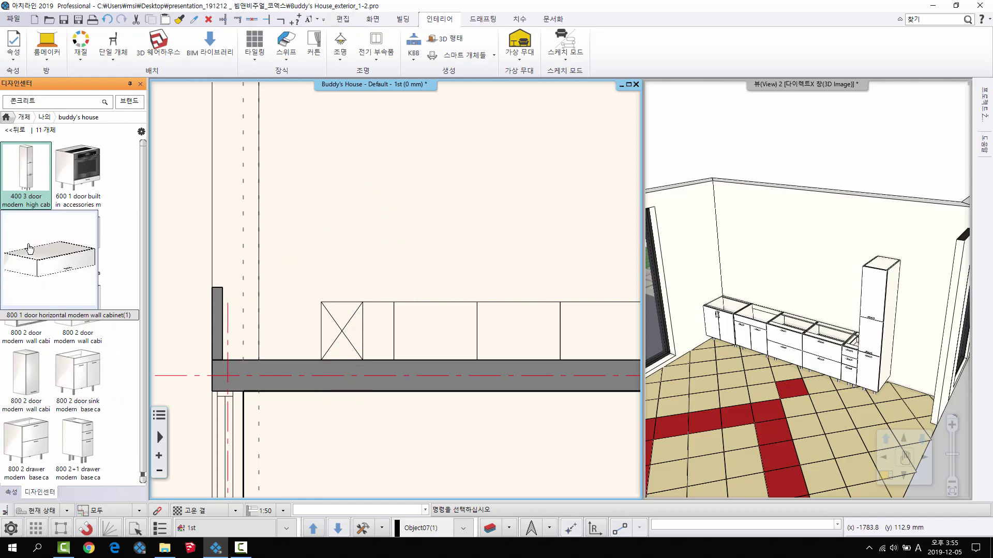
pyautogui.moveTo(29, 249); pyautogui.dragTo(321, 331)
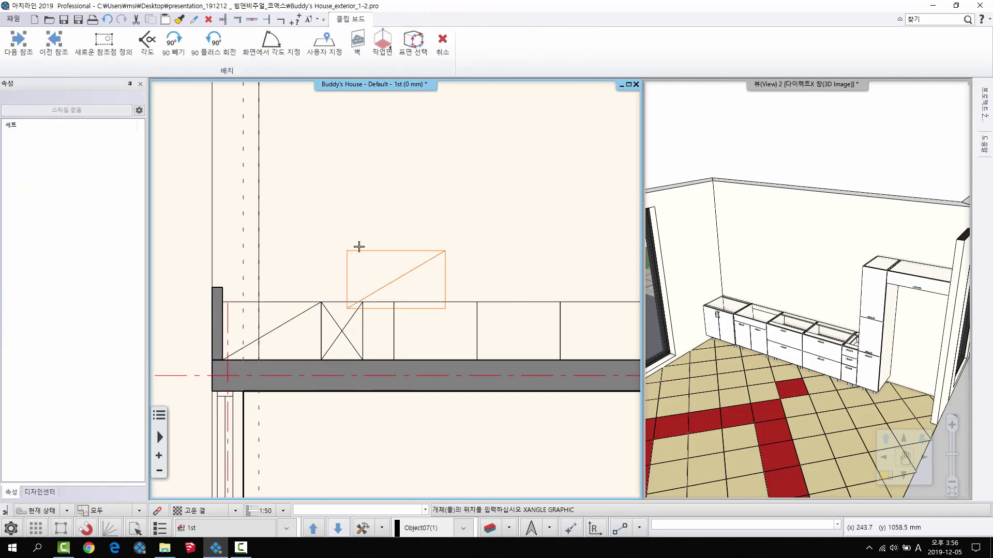
pyautogui.press('Escape')
# Insert the solid-front 800 2 door modern wall cabinet in the room corner, above the custom base cabinet.
pyautogui.moveTo(502, 308); pyautogui.dragTo(309, 322, button='middle')
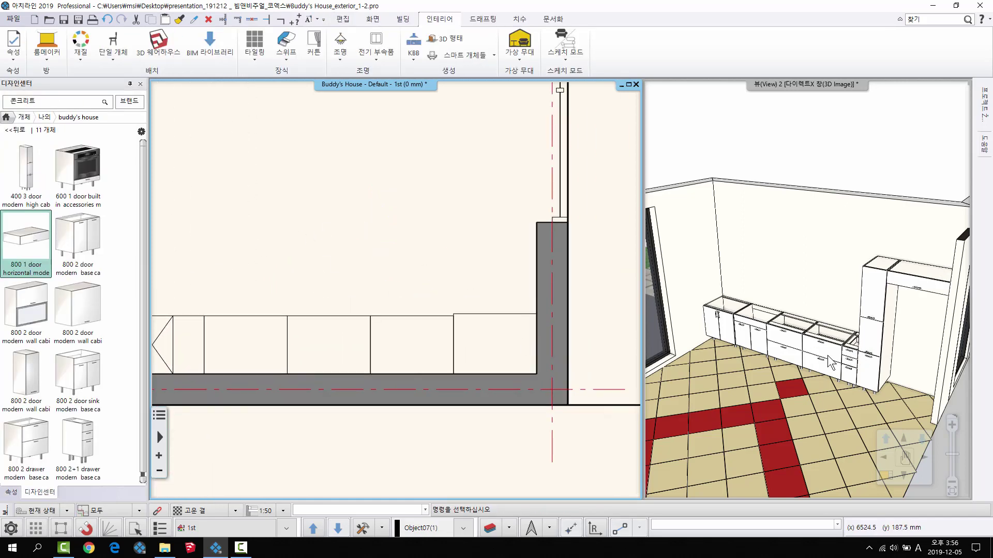
pyautogui.moveTo(827, 355); pyautogui.dragTo(860, 350, button='middle')
pyautogui.moveTo(305, 310); pyautogui.dragTo(280, 311, button='middle')
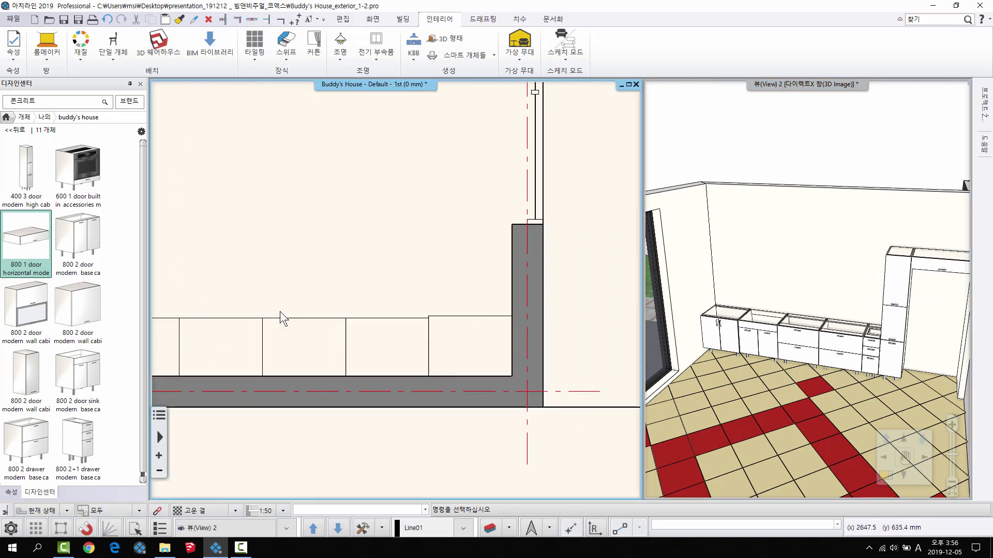
pyautogui.moveTo(89, 304); pyautogui.dragTo(364, 267)
pyautogui.click(506, 371)
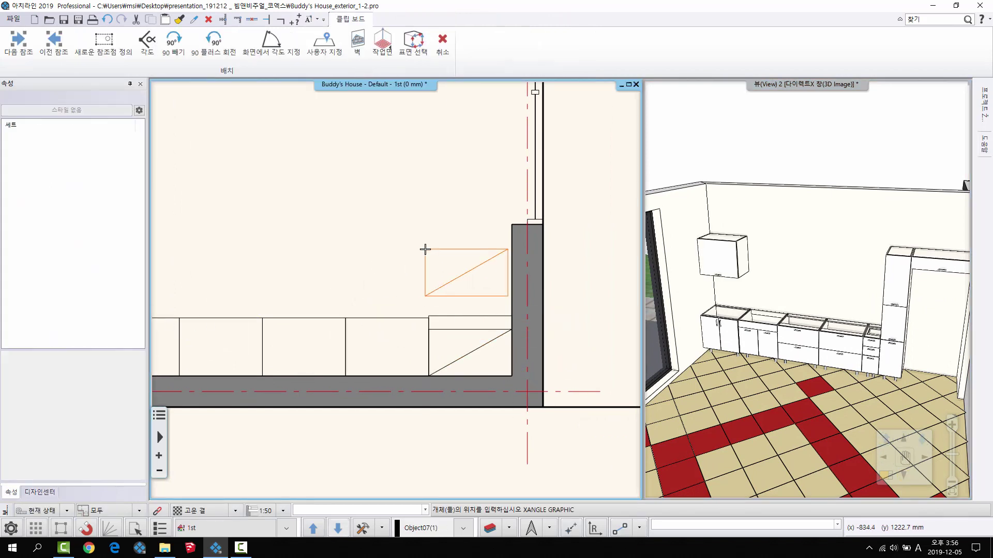
pyautogui.press('Escape')
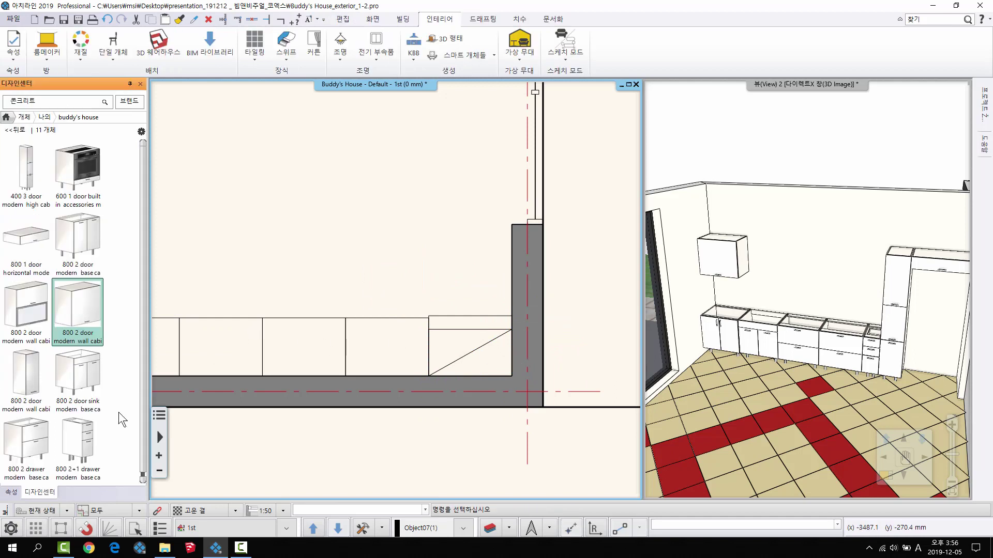
# Insert three glass-front 800 2 door modern wall cabinets in a row along the wall, starting beside the corner wall cabinet.
pyautogui.moveTo(33, 316)
pyautogui.moveTo(33, 315); pyautogui.dragTo(423, 371)
pyautogui.click(424, 371)
pyautogui.click(343, 371)
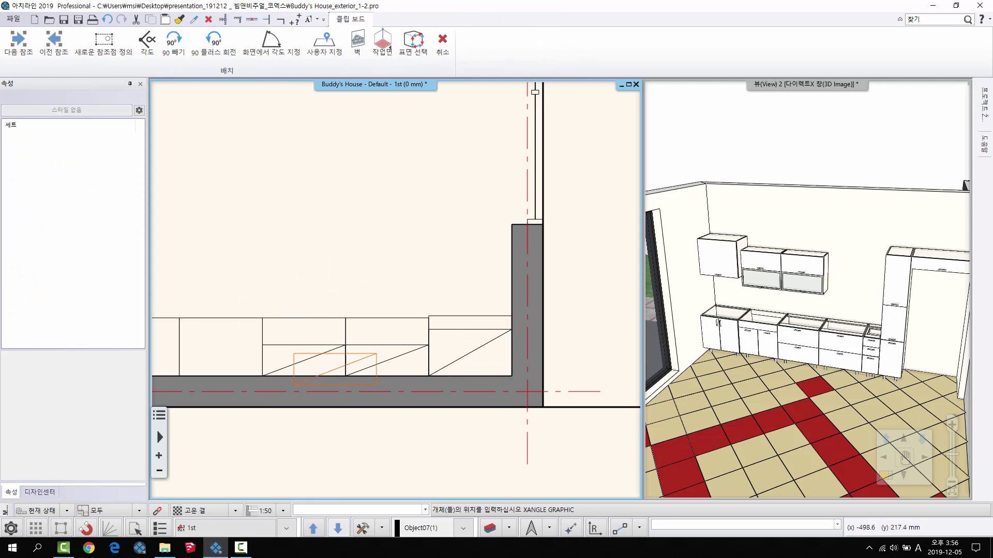
pyautogui.moveTo(284, 341); pyautogui.dragTo(457, 337, button='middle')
pyautogui.click(351, 371)
pyautogui.press('Escape')
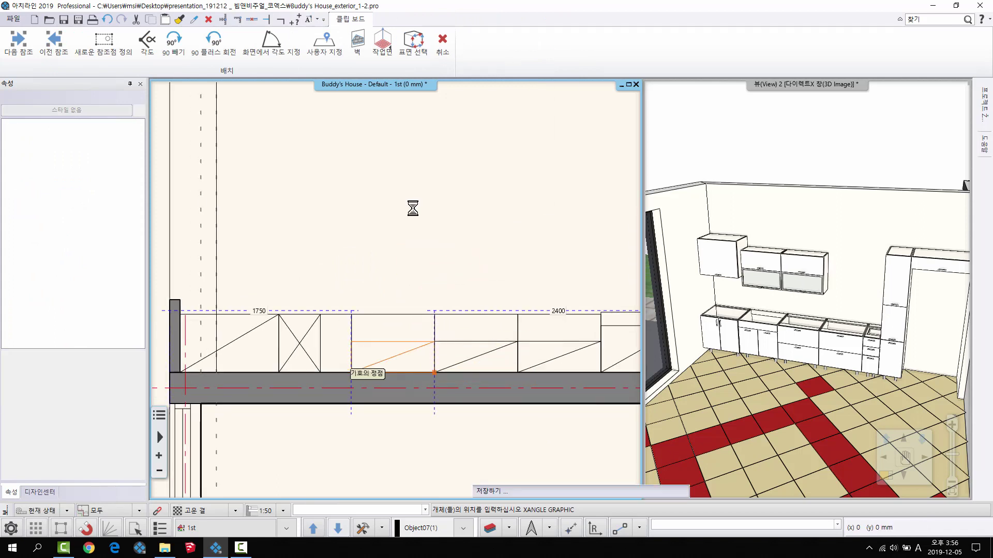
# Insert the narrow 800 2 door modern wall cabinet between the last glass-front wall cabinet and the high cabinet.
pyautogui.moveTo(379, 233); pyautogui.dragTo(374, 244, button='middle')
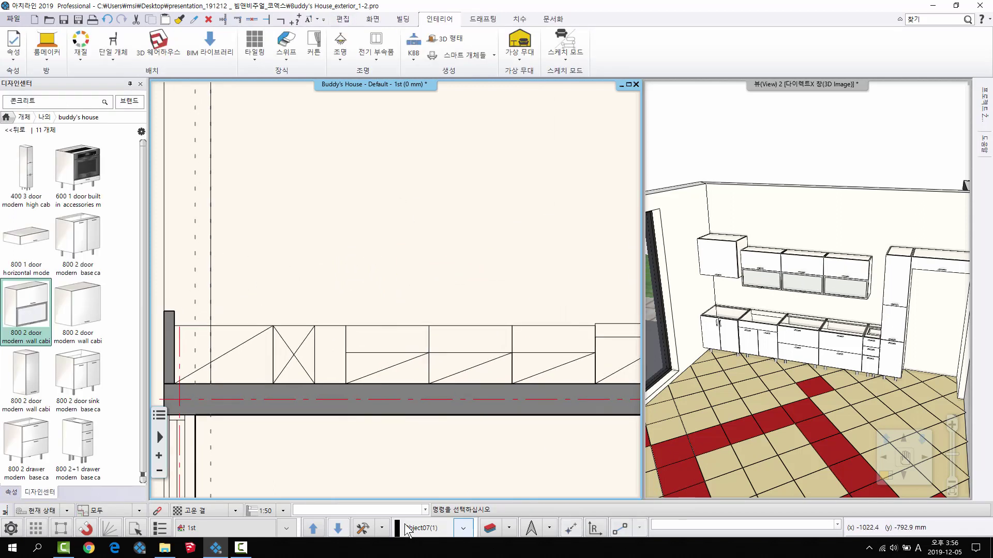
pyautogui.moveTo(26, 375); pyautogui.dragTo(345, 391)
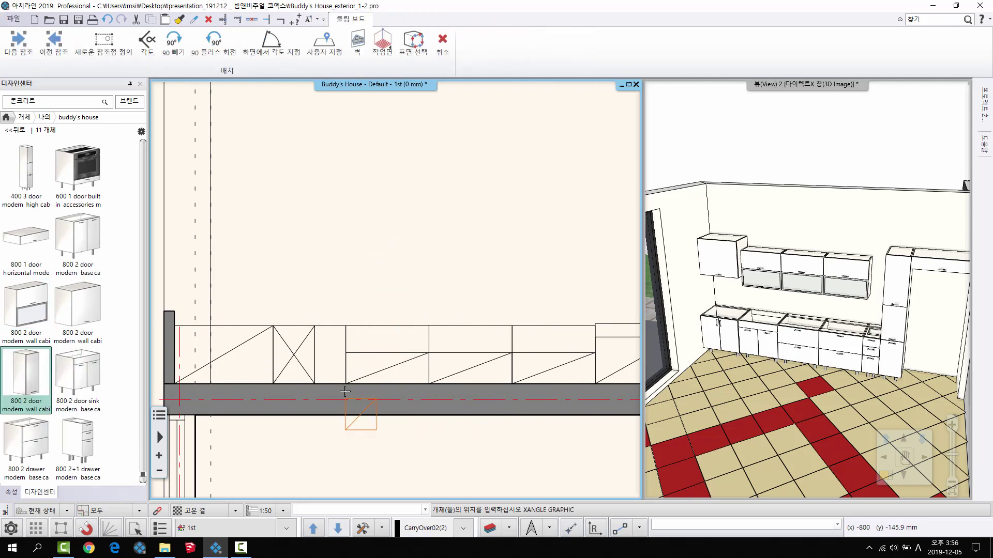
pyautogui.click(345, 391)
pyautogui.press('Escape')
# Change the corner base cabinet's depth to 560 mm so its front lines up with the neighbouring sink cabinet.
pyautogui.scroll(2, 480, 306)
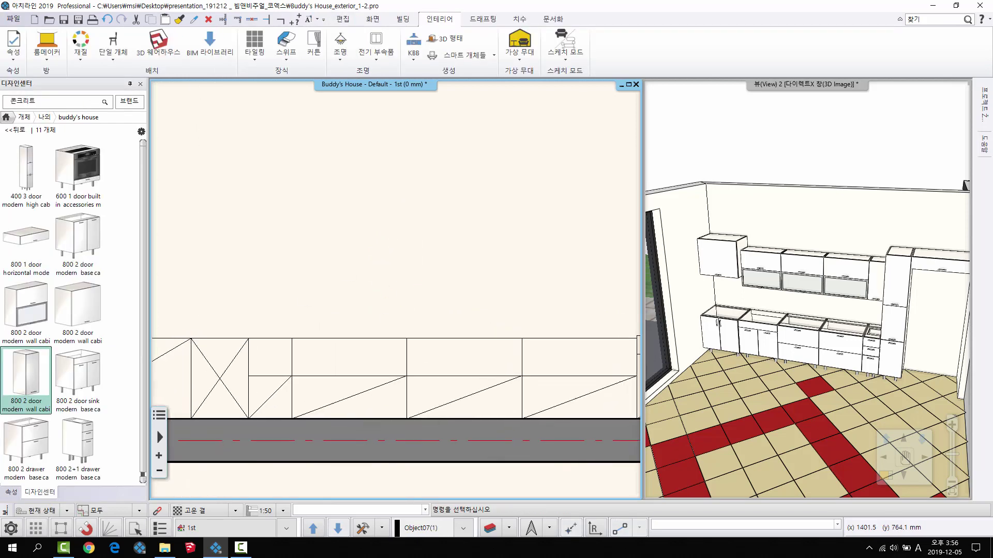
pyautogui.scroll(4, 566, 343)
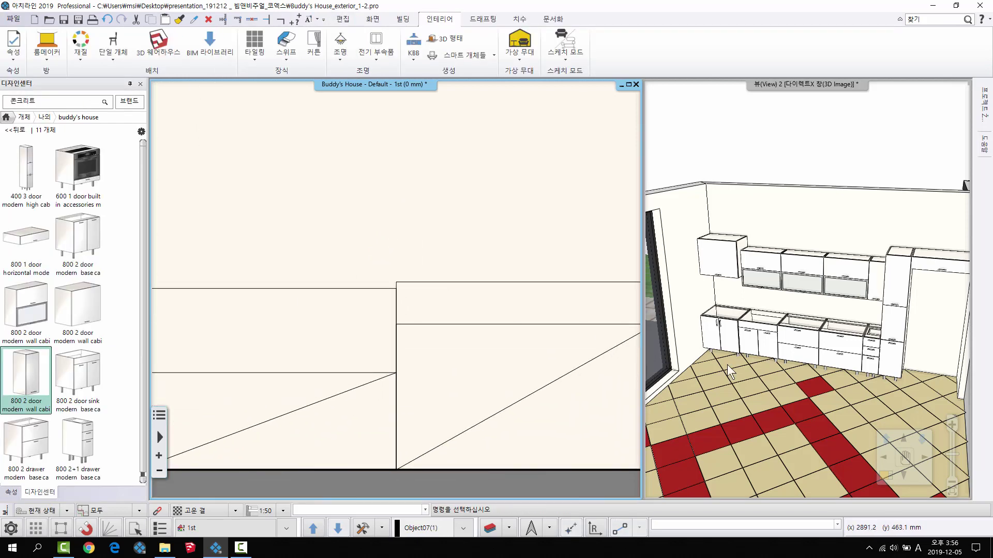
pyautogui.scroll(5, 727, 364)
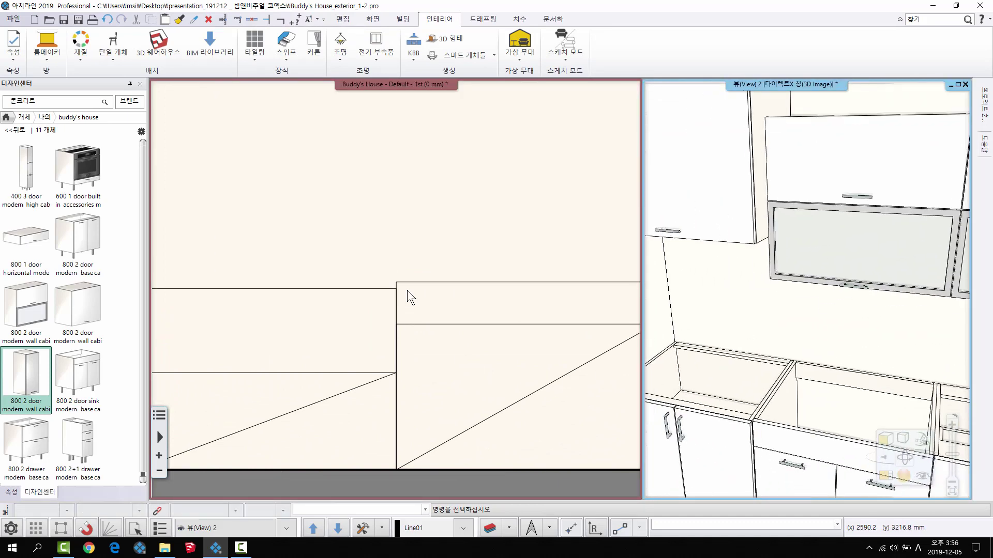
pyautogui.click(409, 287)
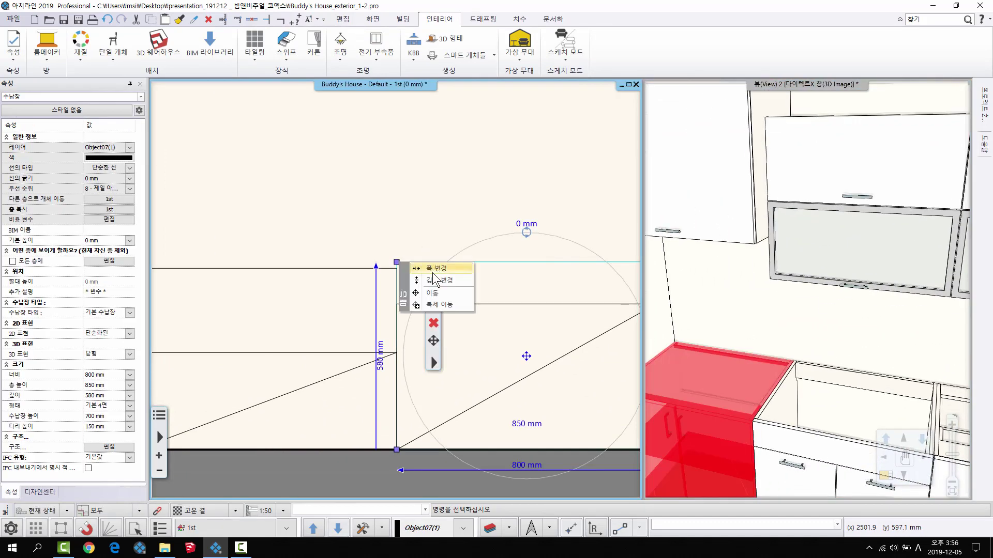
pyautogui.click(436, 281)
pyautogui.scroll(5, 406, 206)
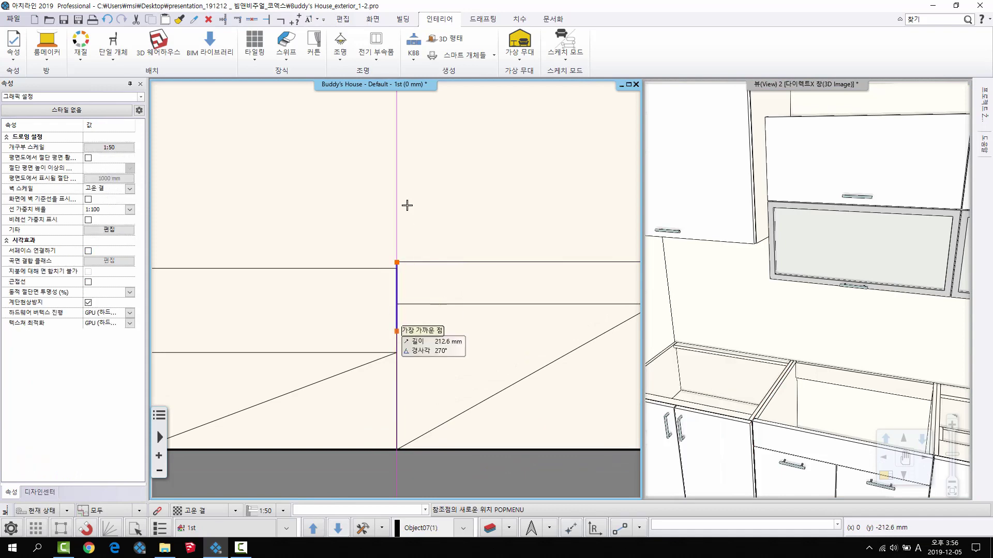
pyautogui.click(388, 228)
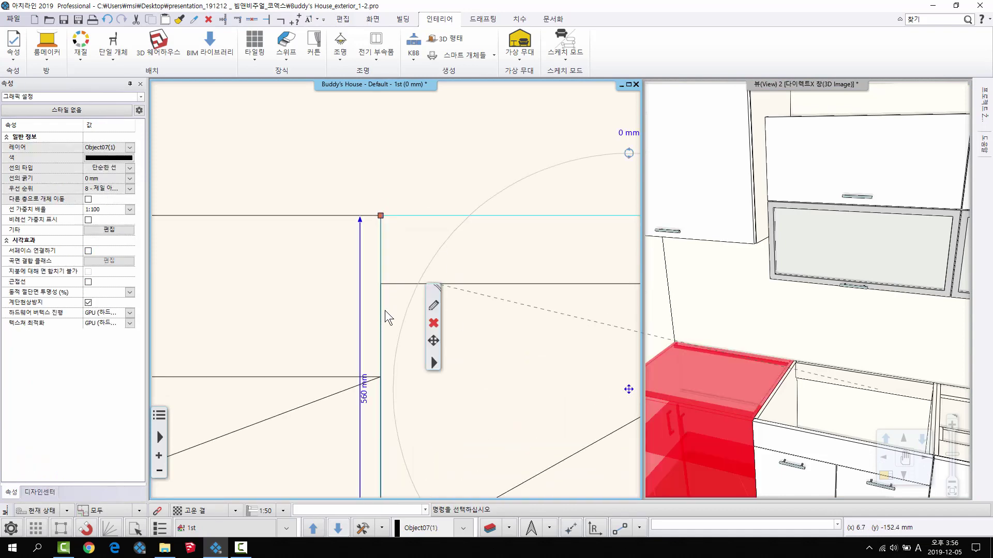
pyautogui.press('Escape')
pyautogui.scroll(-4, 396, 299)
pyautogui.scroll(-5, 465, 341)
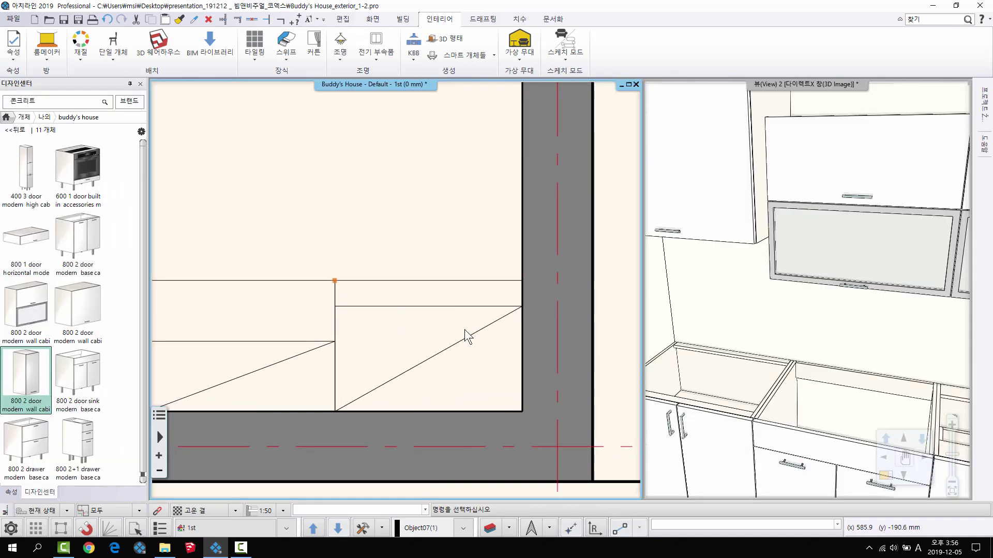
# In the enlarged 3D view, add a KBB skirting by cabinet along the front of the base cabinets and the high cabinet.
pyautogui.doubleClick(781, 357)
pyautogui.scroll(-5, 788, 361)
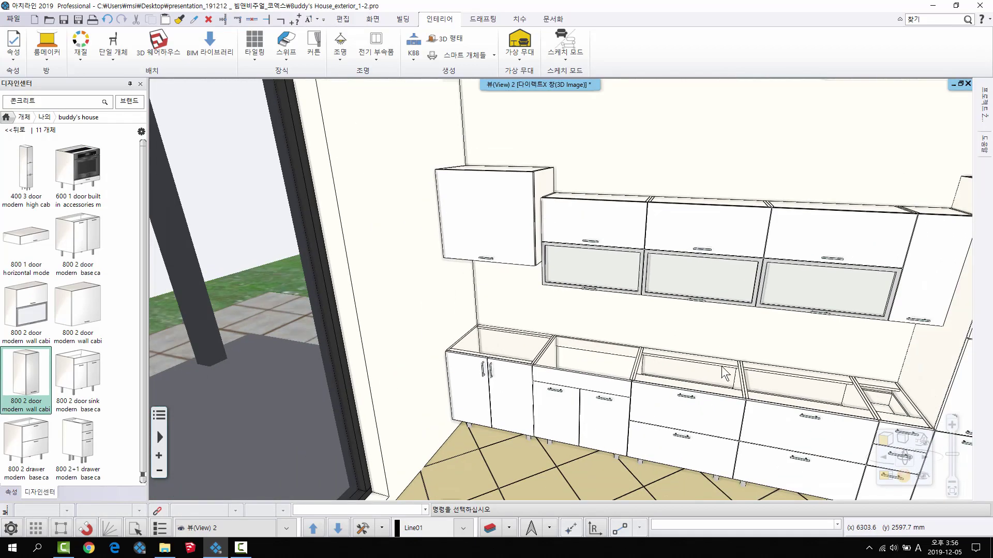
pyautogui.moveTo(722, 363); pyautogui.dragTo(478, 222, button='middle')
pyautogui.scroll(3, 479, 222)
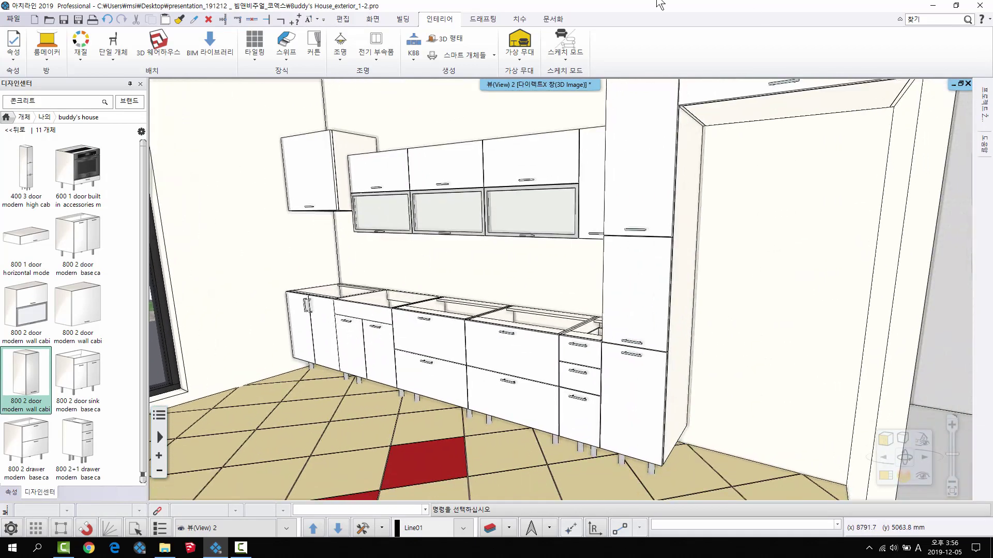
pyautogui.click(415, 49)
pyautogui.moveTo(527, 176)
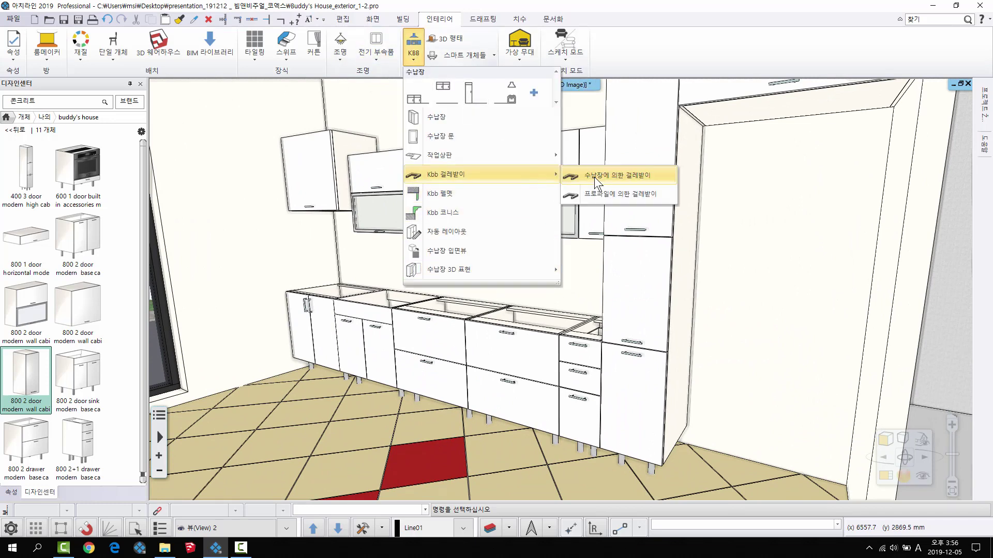
pyautogui.click(594, 176)
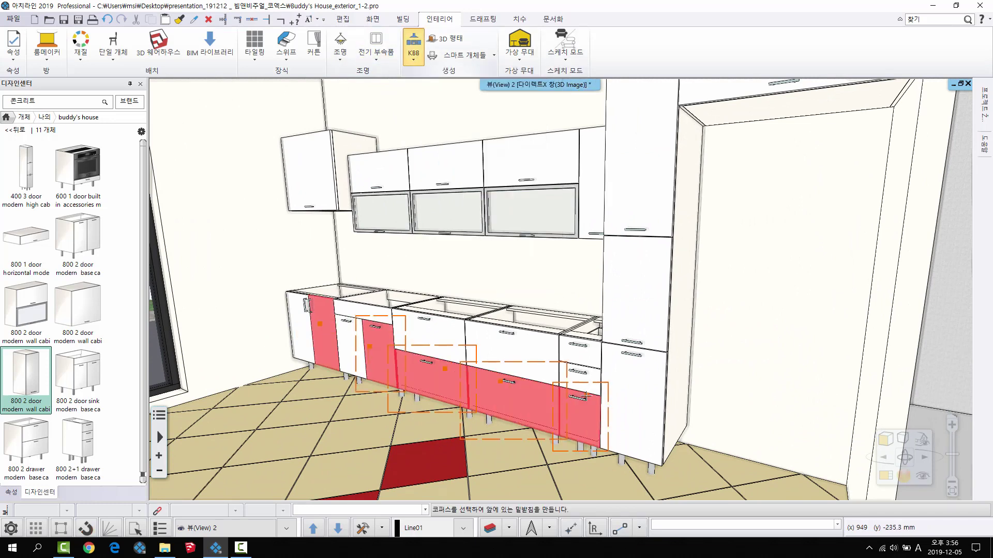
pyautogui.click(623, 385)
pyautogui.press('Return')
# Add a KBB cornice along the top of the glass-front wall cabinets.
pyautogui.moveTo(619, 394); pyautogui.dragTo(623, 432, button='middle')
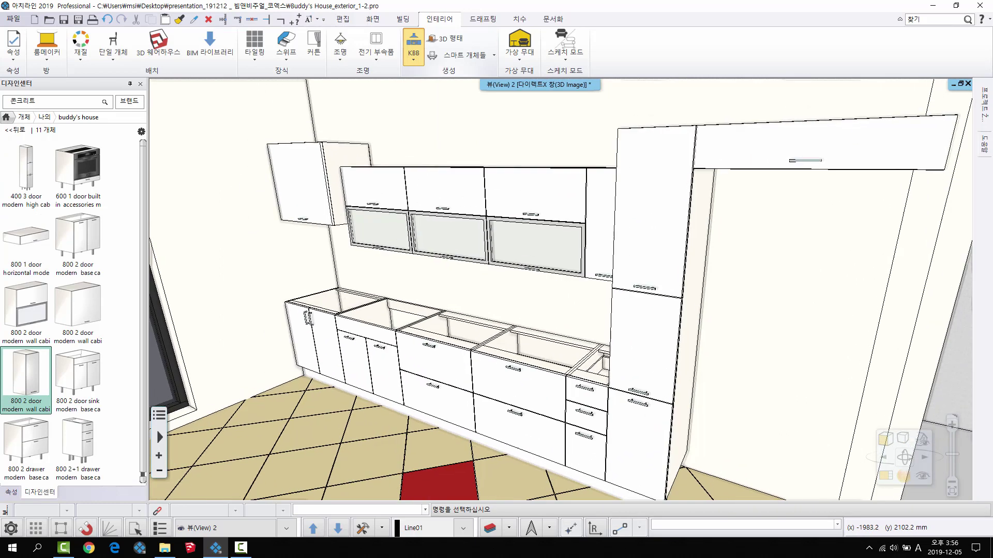
pyautogui.click(416, 54)
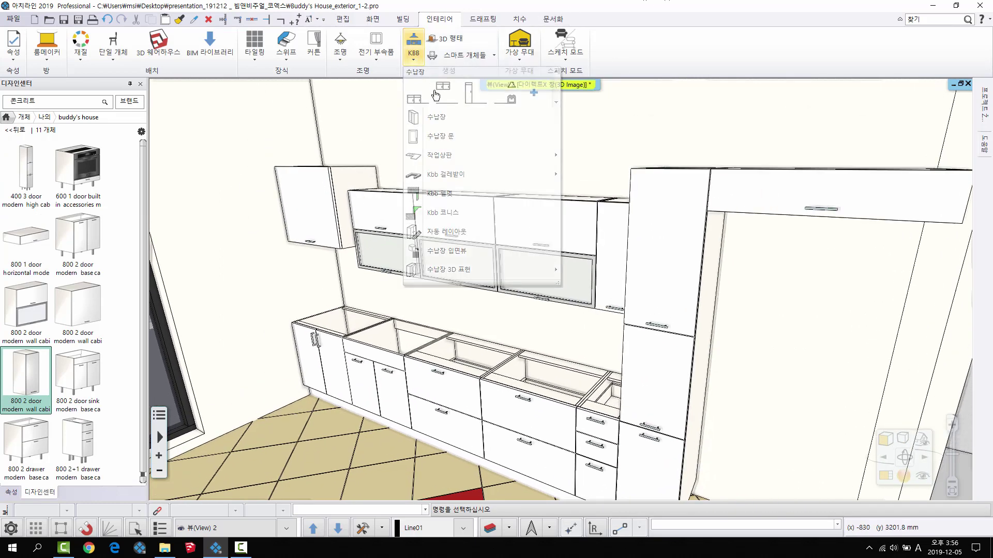
pyautogui.click(424, 47)
pyautogui.click(414, 59)
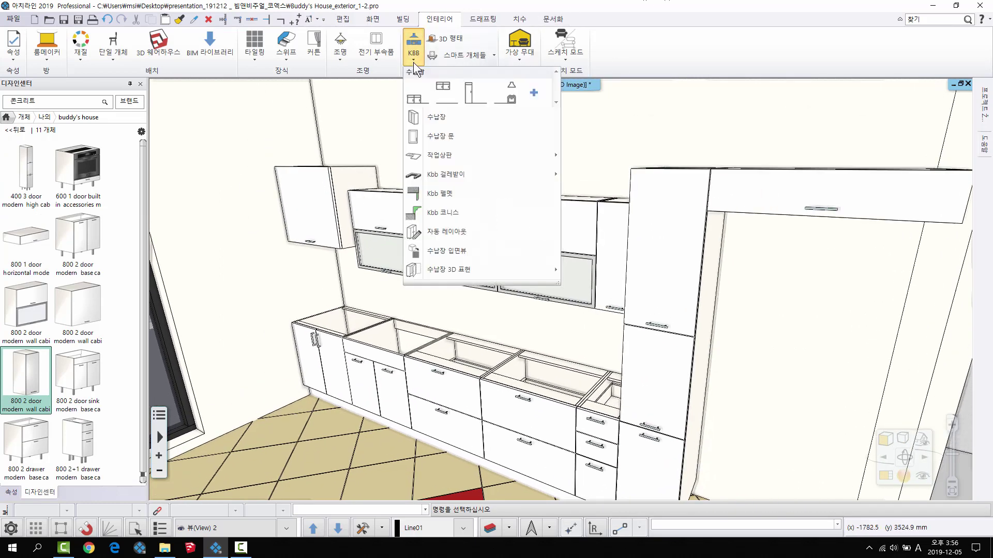
pyautogui.click(458, 214)
pyautogui.click(382, 217)
pyautogui.click(447, 225)
pyautogui.click(547, 229)
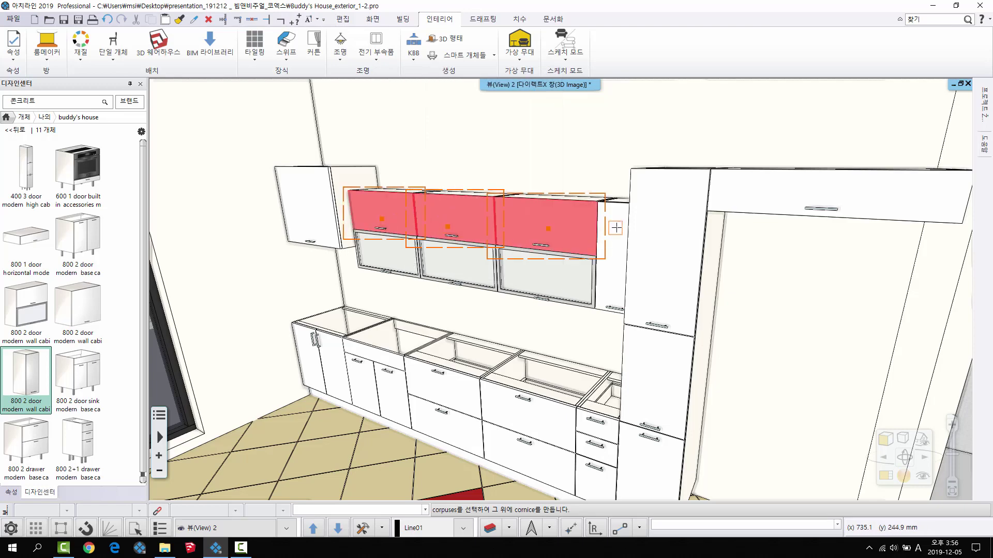
pyautogui.press('Return')
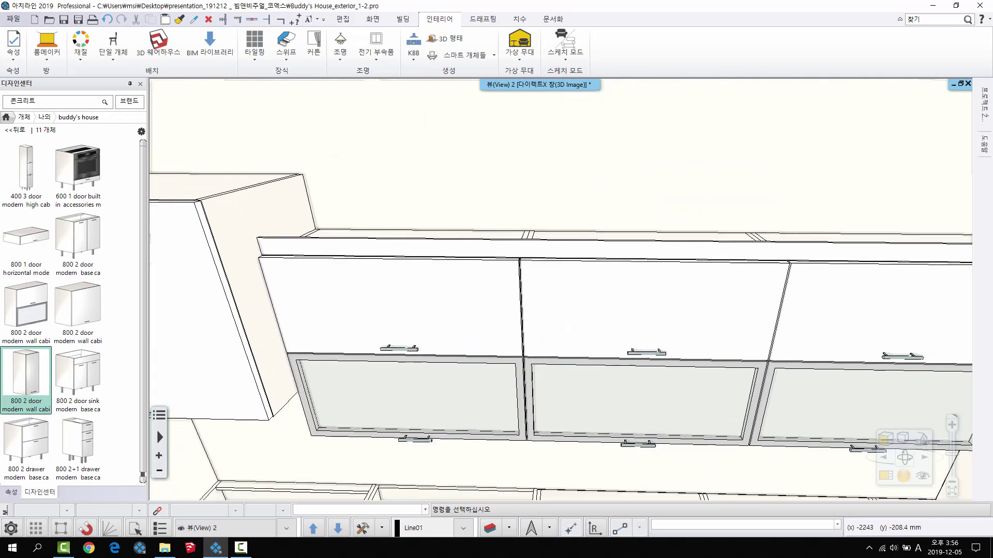
# Change the cornice above the glass-front wall cabinets to the rectangular profile, 10 mm wide and 200 mm high.
pyautogui.rightClick(291, 216)
pyautogui.click(393, 235)
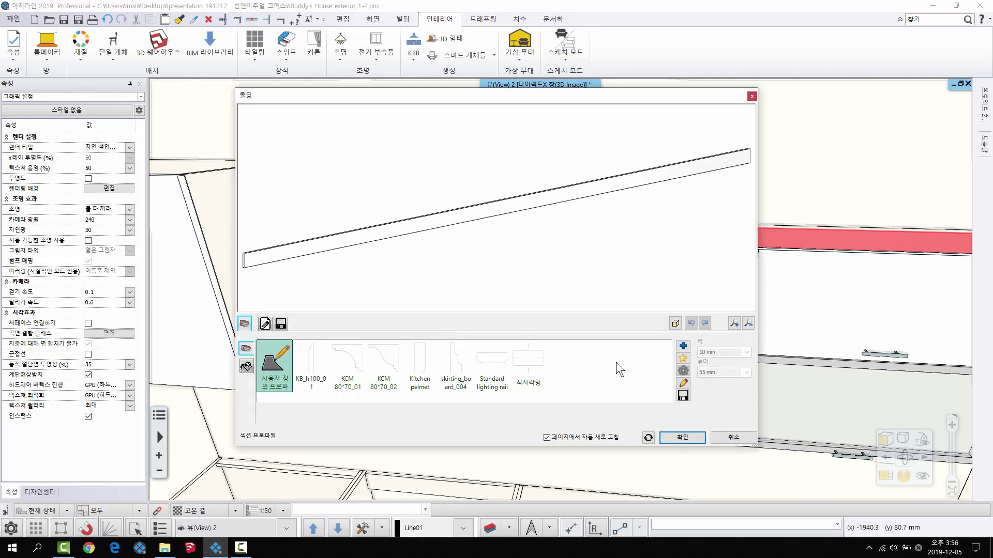
pyautogui.click(530, 367)
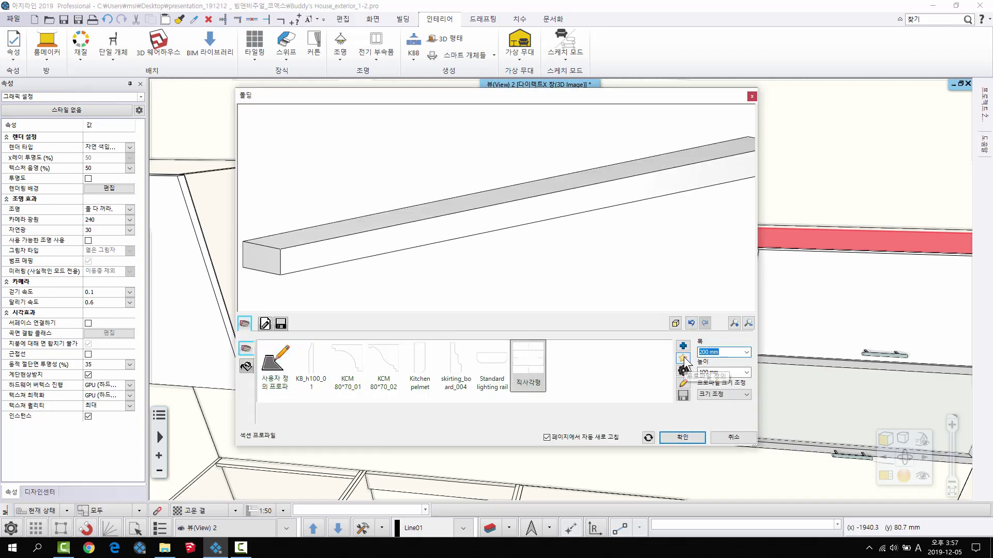
pyautogui.click(738, 372)
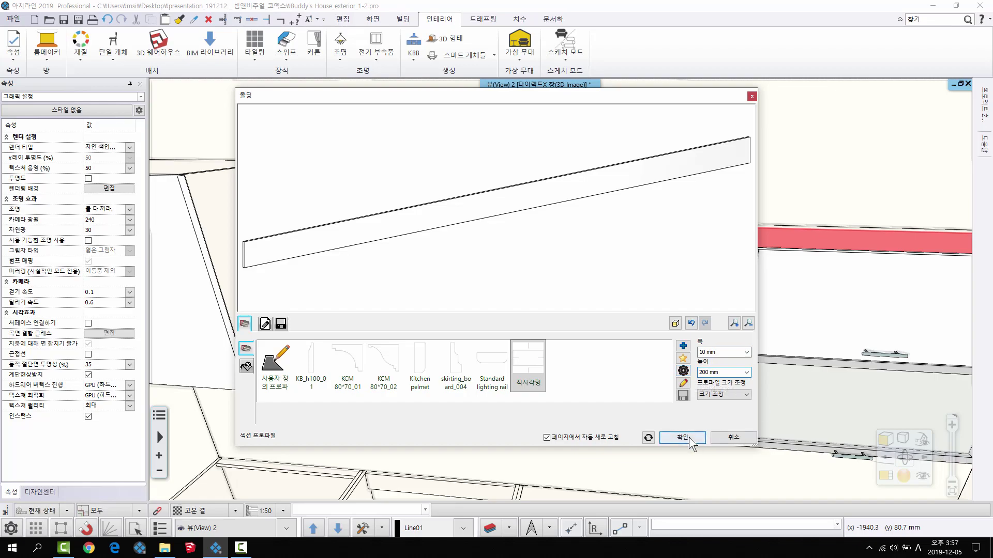
pyautogui.click(682, 437)
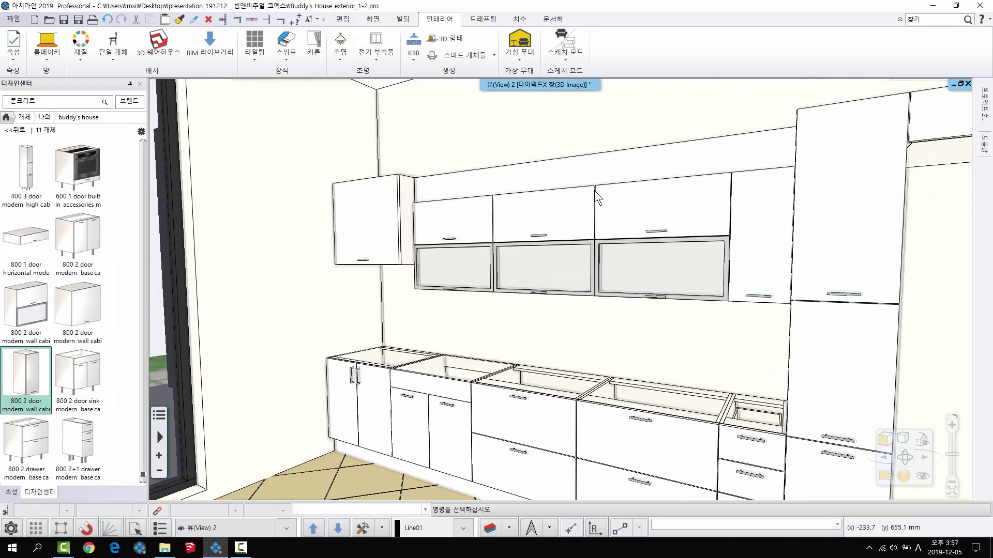
# Start a worktop by cabinet covering the whole row of base cabinets.
pyautogui.moveTo(594, 191); pyautogui.dragTo(416, 355, button='middle')
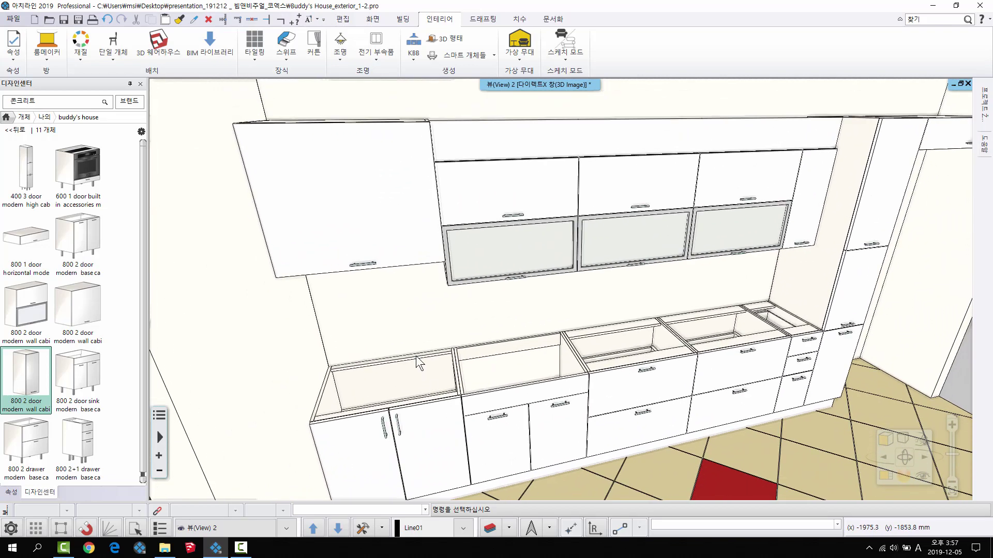
pyautogui.click(413, 56)
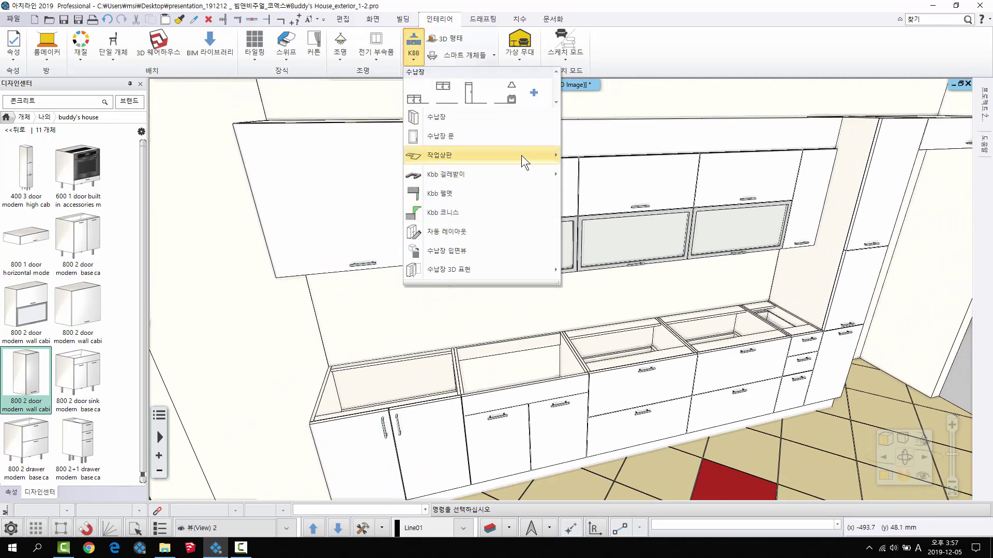
pyautogui.moveTo(521, 155)
pyautogui.click(604, 156)
pyautogui.moveTo(419, 450); pyautogui.dragTo(806, 368)
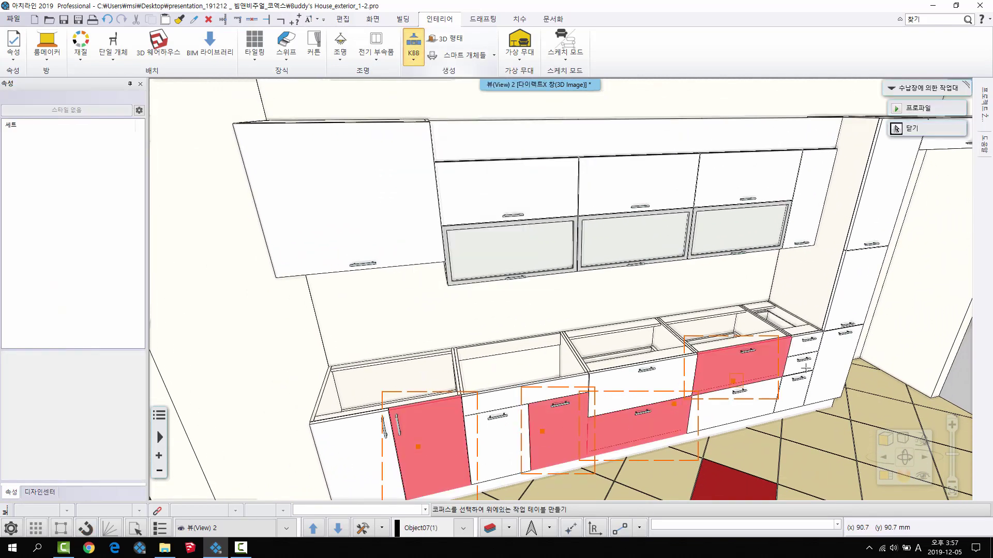
pyautogui.press('Return')
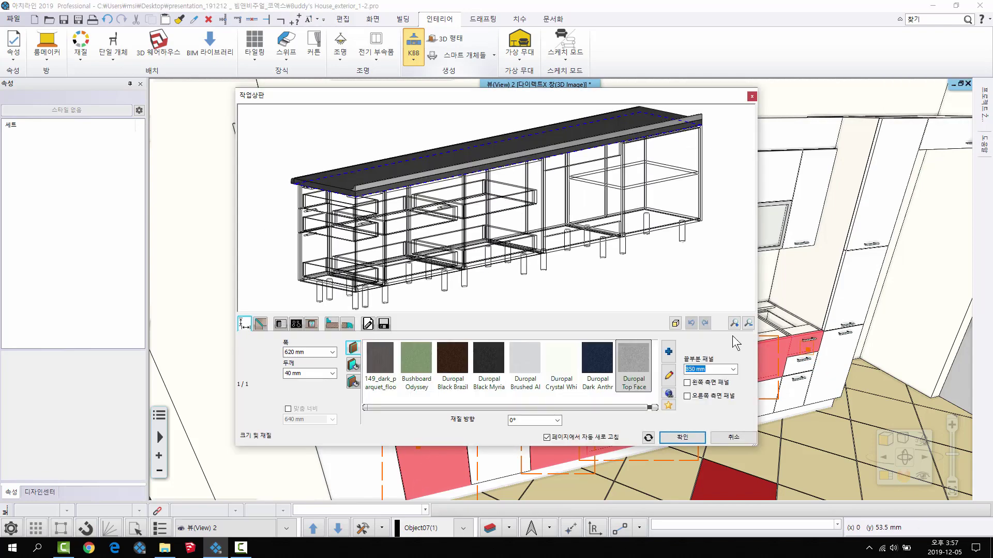
pyautogui.moveTo(573, 215); pyautogui.dragTo(608, 227)
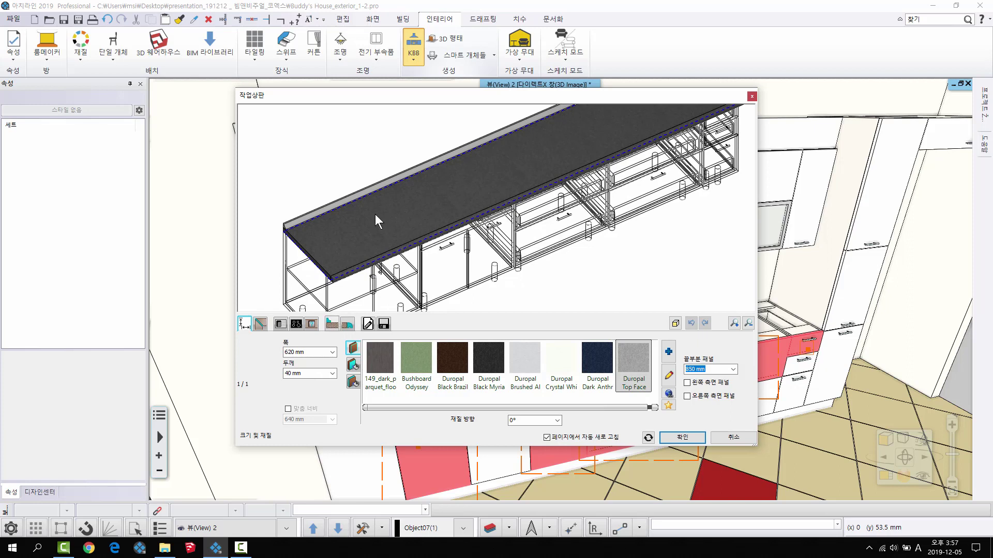
# Set the worktop's rear upstand to 40 mm wide and 100 mm high, with the Duropal Top Face material.
pyautogui.click(331, 324)
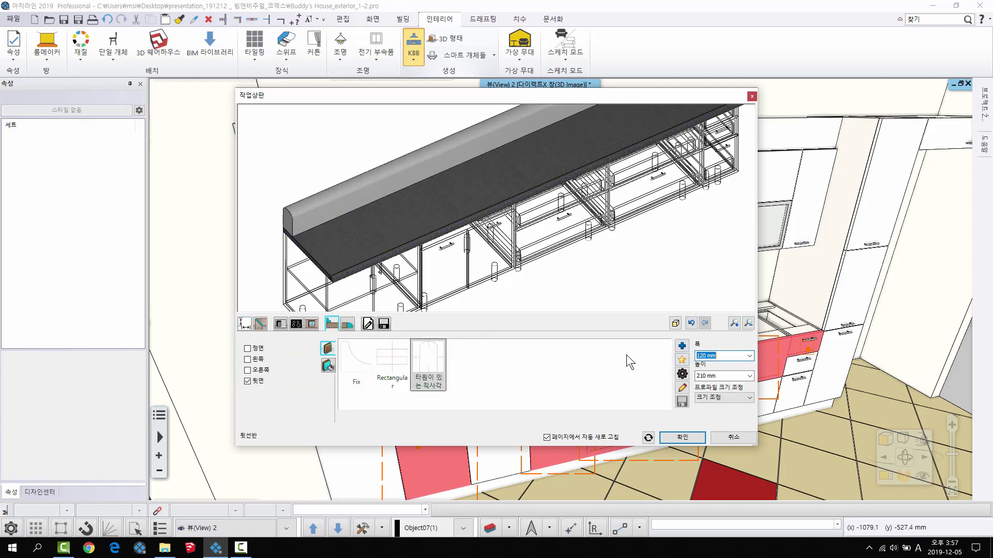
pyautogui.write('40')
pyautogui.press('Return')
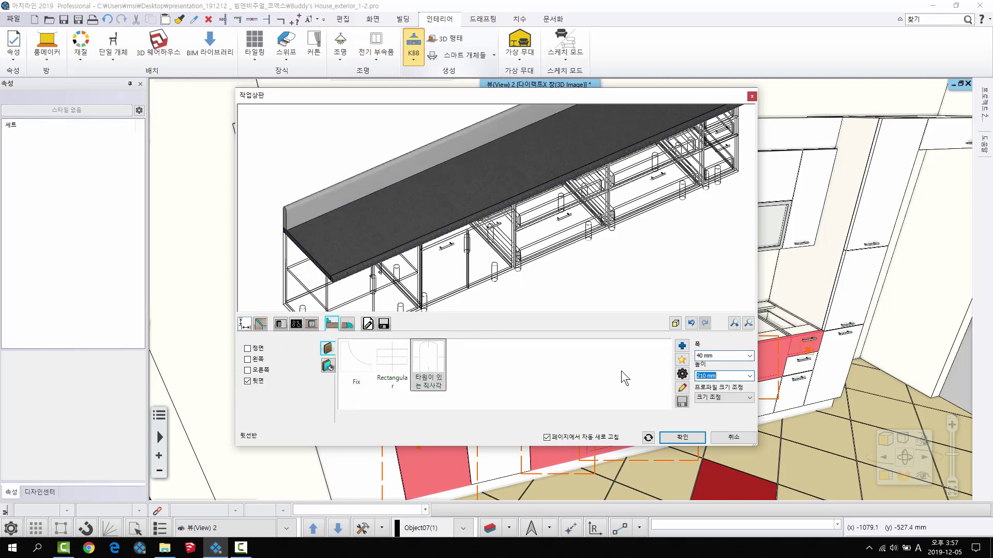
pyautogui.write('100')
pyautogui.press('Return')
pyautogui.click(327, 365)
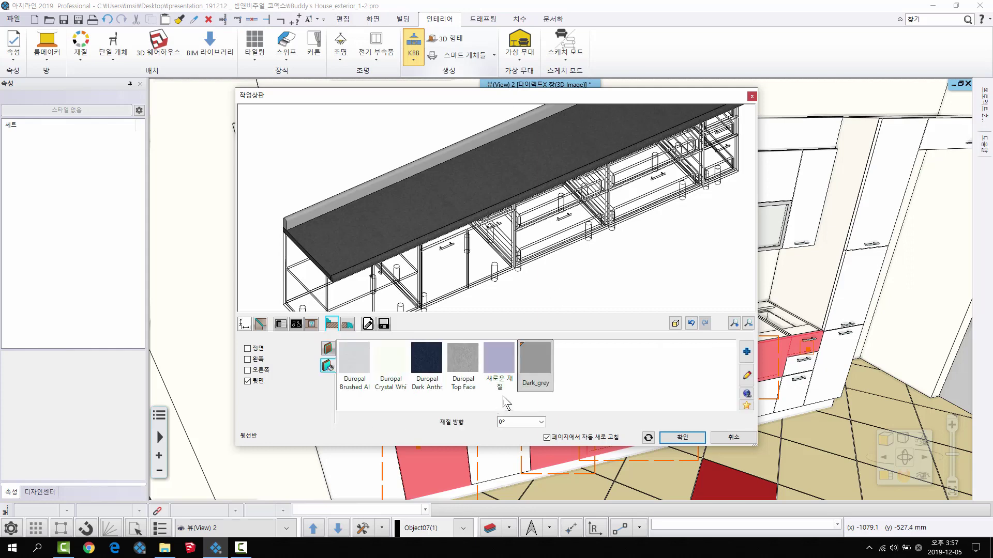
pyautogui.click(463, 356)
pyautogui.moveTo(455, 217); pyautogui.dragTo(250, 334)
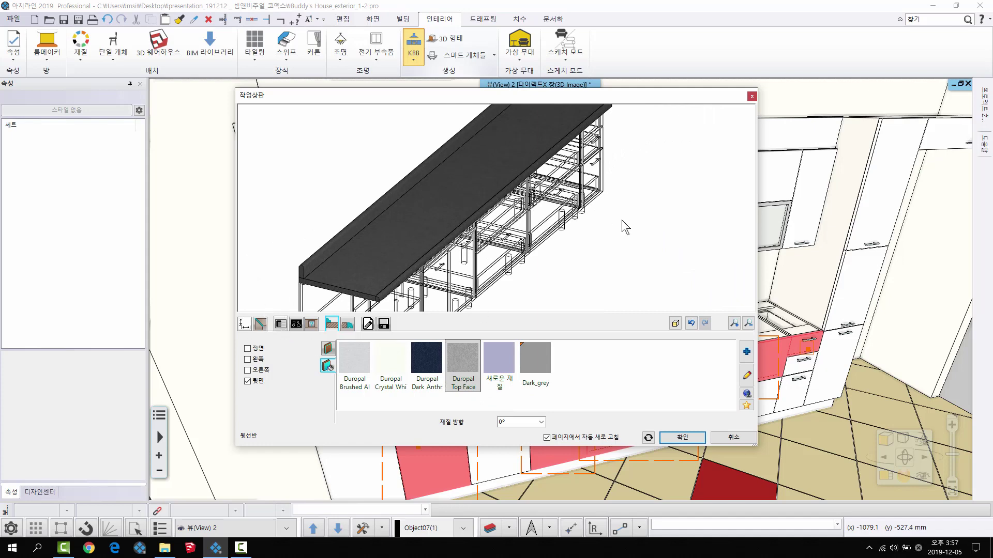
# Add the 1.5 Bowl sink 760 to the worktop and position it over the middle drawer cabinet.
pyautogui.click(281, 324)
pyautogui.click(374, 362)
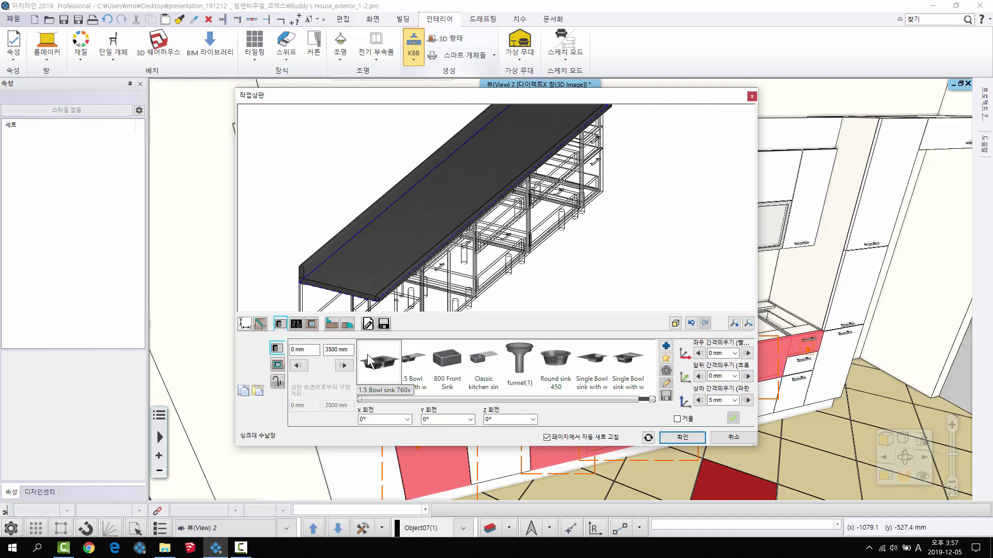
pyautogui.click(733, 418)
pyautogui.moveTo(553, 244); pyautogui.dragTo(322, 354)
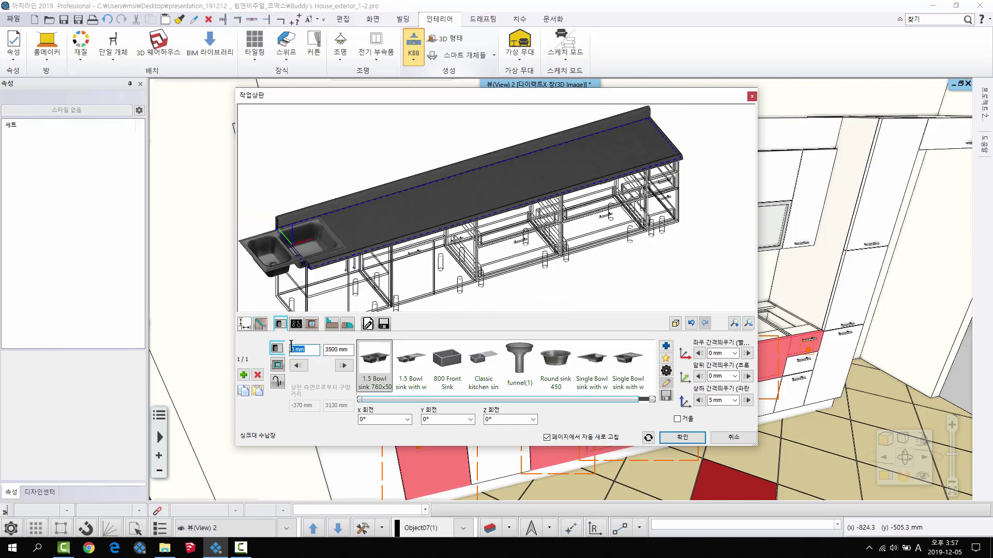
pyautogui.press('Return')
pyautogui.moveTo(506, 208); pyautogui.dragTo(237, 408)
# Fit the curved Tap model to the sink, with a -20.5 mm sideways offset and a 100.2 mm front-back offset.
pyautogui.click(277, 382)
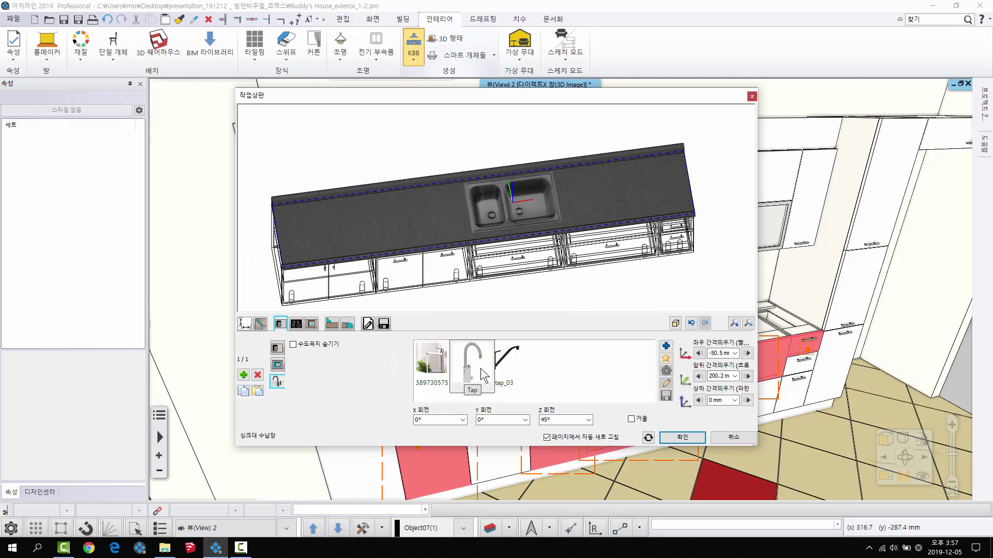
pyautogui.click(480, 368)
pyautogui.scroll(3, 552, 209)
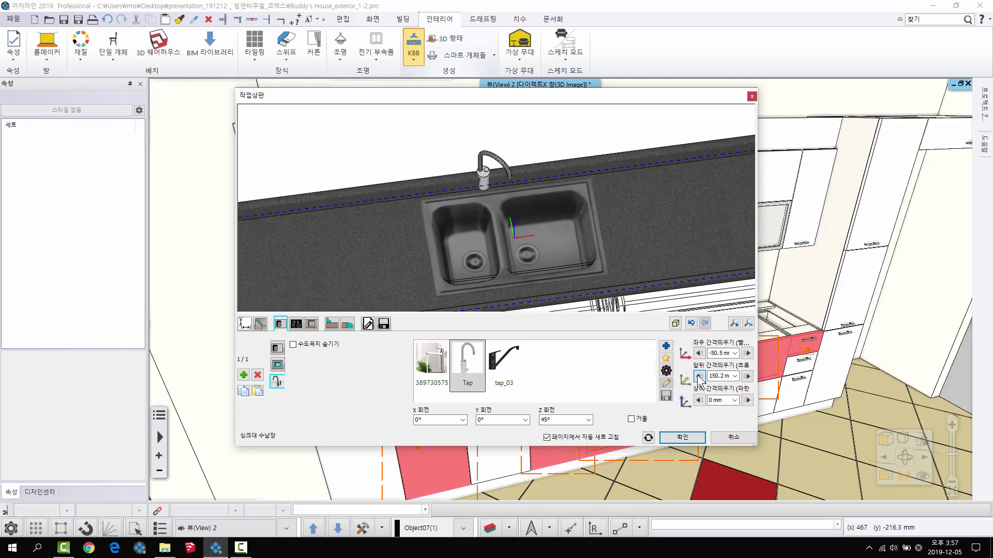
pyautogui.scroll(4, 541, 215)
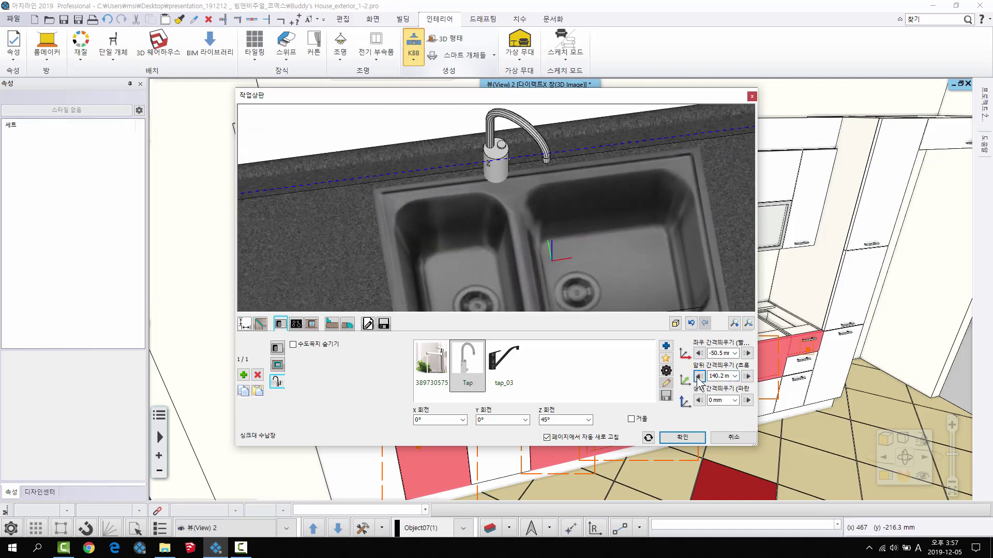
pyautogui.click(699, 377)
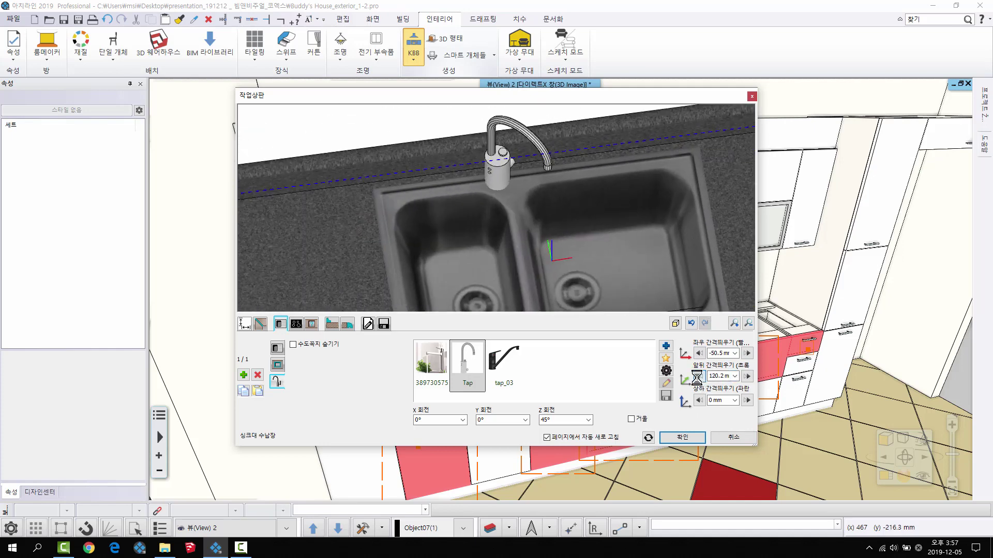
pyautogui.click(746, 354)
# Add the Zanussi Four Zone hob to the worktop, 400 mm from the corner end.
pyautogui.scroll(-8, 541, 200)
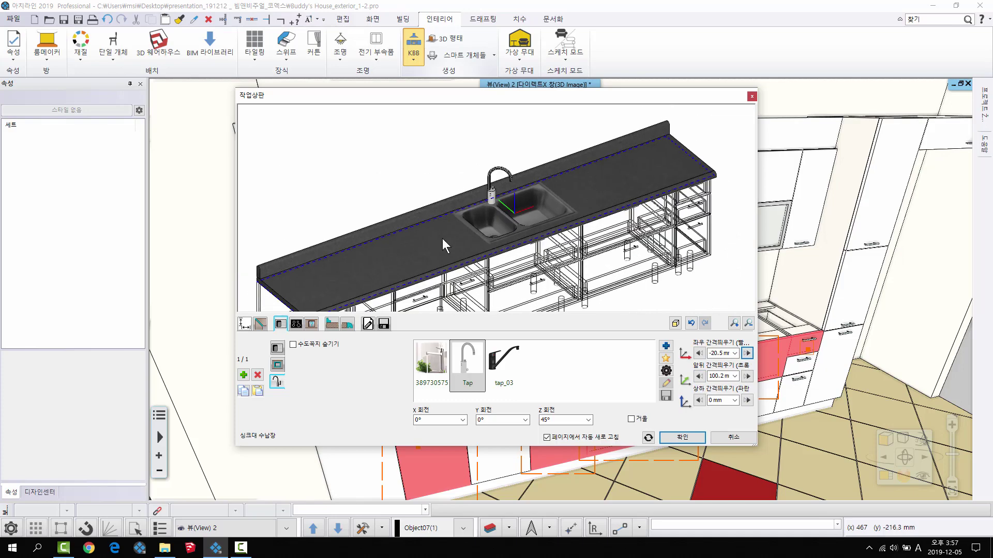
pyautogui.moveTo(442, 238); pyautogui.dragTo(475, 210, button='middle')
pyautogui.click(297, 324)
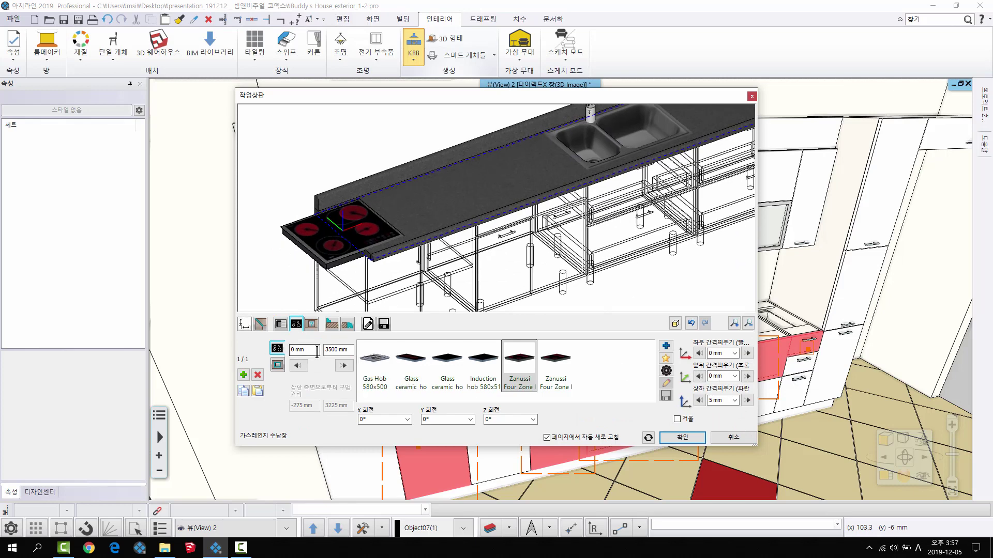
pyautogui.press('Return')
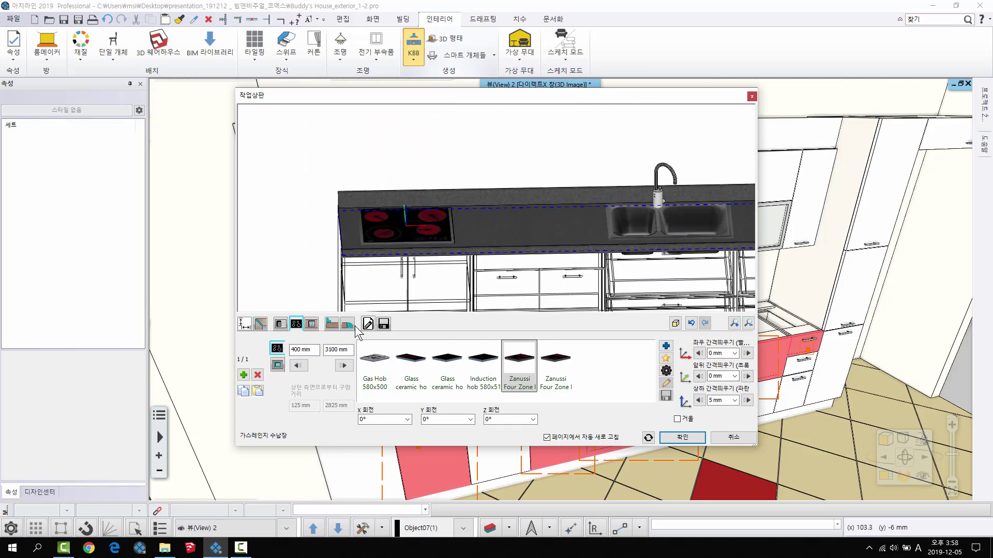
# Add Extractor hood 01 to the worktop's other accessories, without a cutout in the worktop.
pyautogui.click(311, 325)
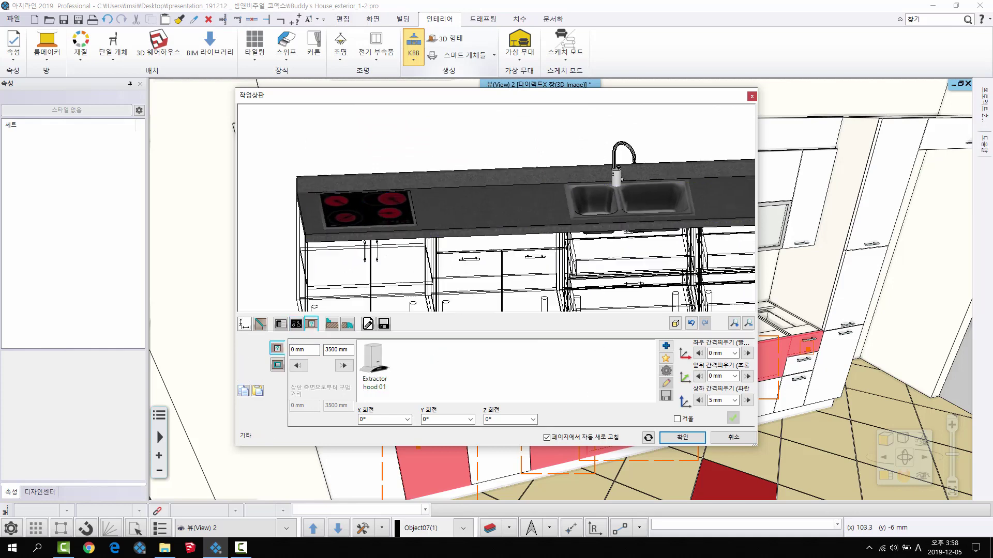
pyautogui.click(387, 224)
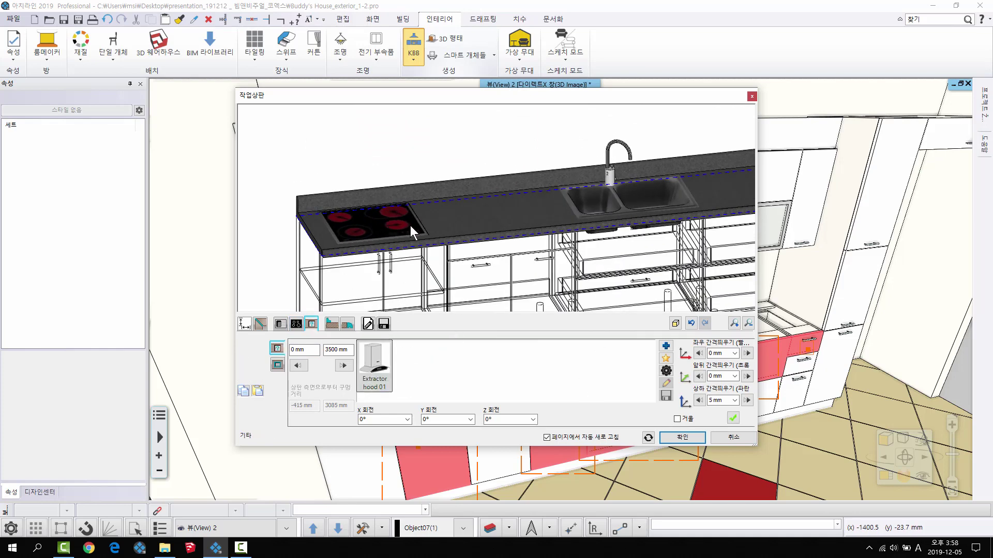
pyautogui.click(732, 418)
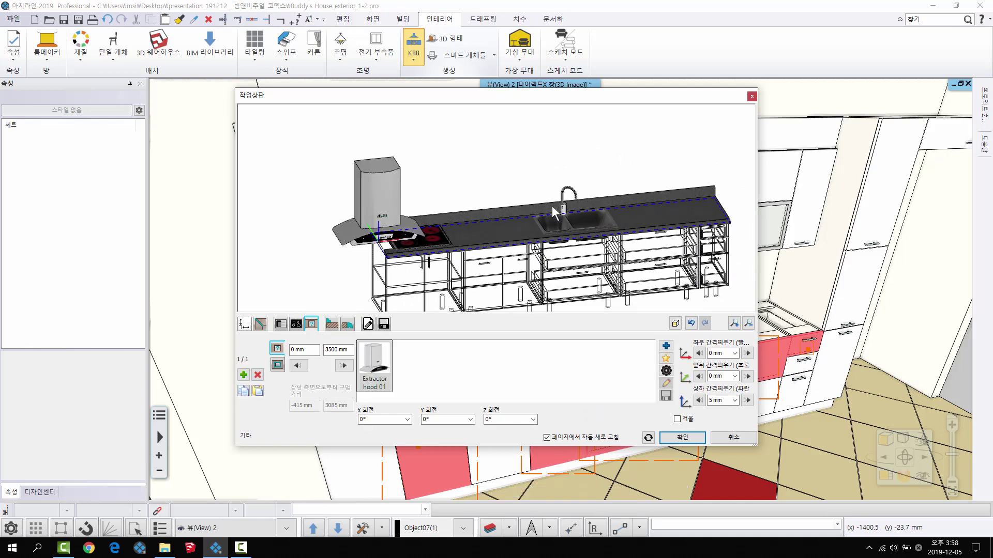
pyautogui.click(276, 365)
pyautogui.click(310, 346)
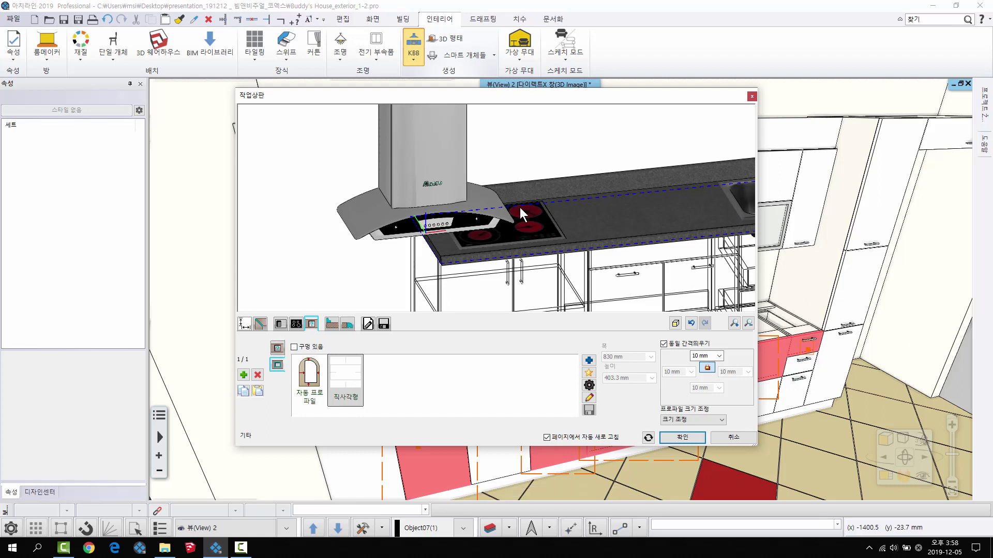
# Raise the extractor hood by 600 mm, place it 400 mm from the corner end, and create the worktop.
pyautogui.click(278, 349)
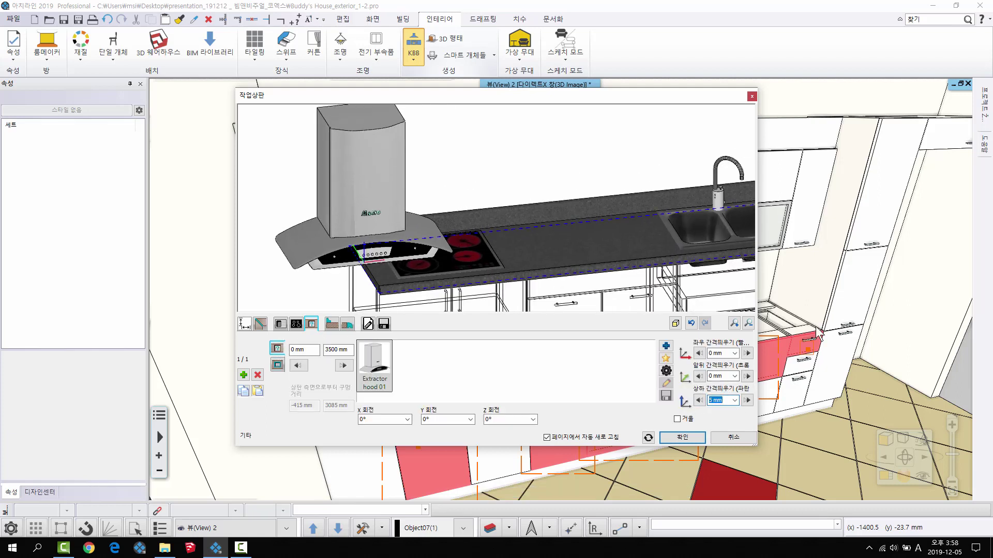
pyautogui.press('Return')
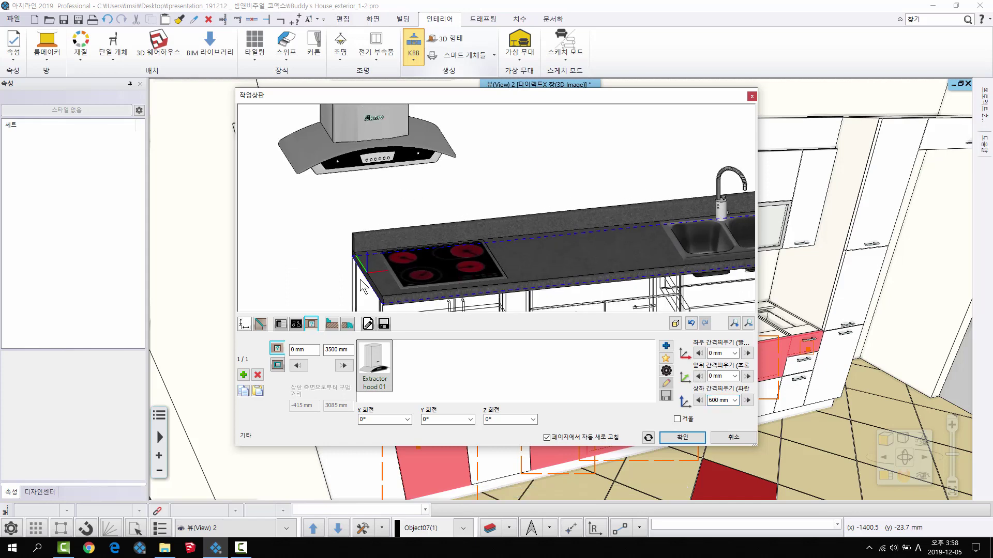
pyautogui.press('Return')
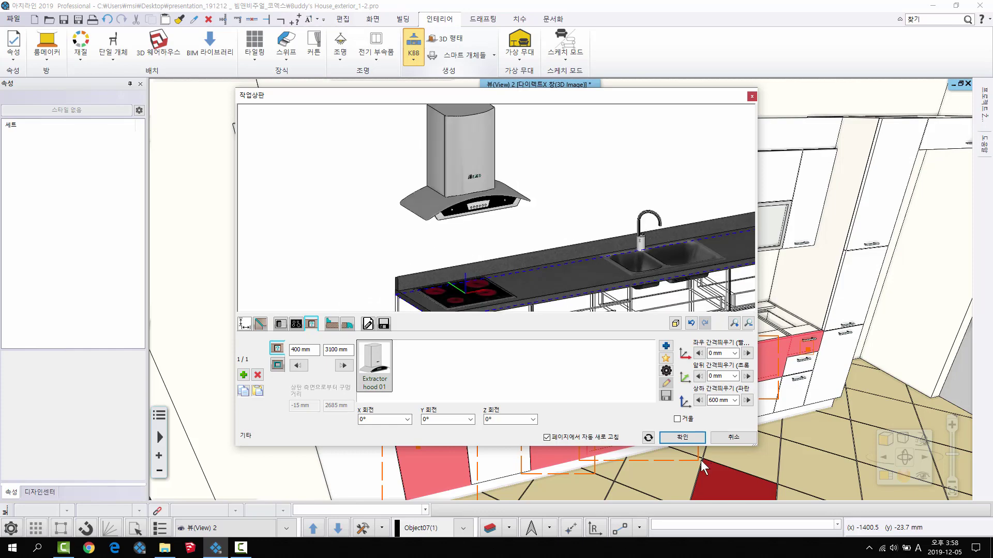
pyautogui.click(681, 438)
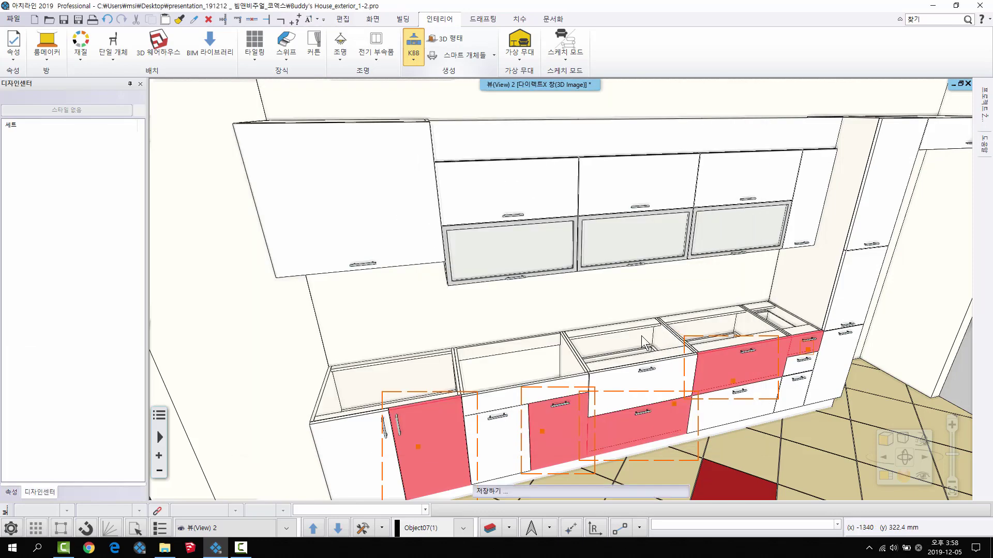
# Examine the worktop with its sink, hob and extractor hood in the floor plan and in the enlarged 3D view.
pyautogui.moveTo(562, 324); pyautogui.dragTo(466, 294, button='middle')
pyautogui.scroll(-3, 538, 312)
pyautogui.moveTo(536, 281); pyautogui.dragTo(547, 279, button='middle')
pyautogui.press('F4')
pyautogui.scroll(5, 417, 308)
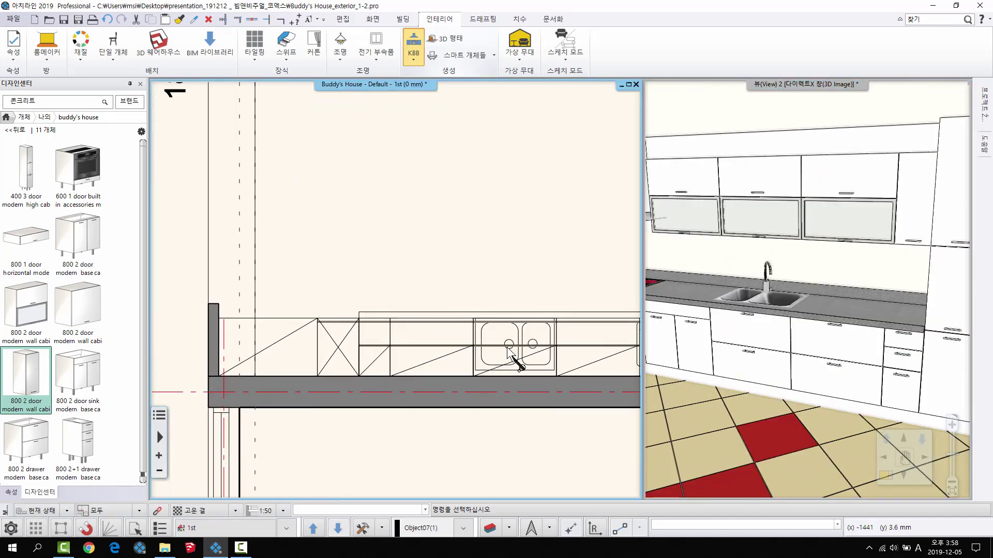
pyautogui.moveTo(508, 347); pyautogui.dragTo(323, 317, button='middle')
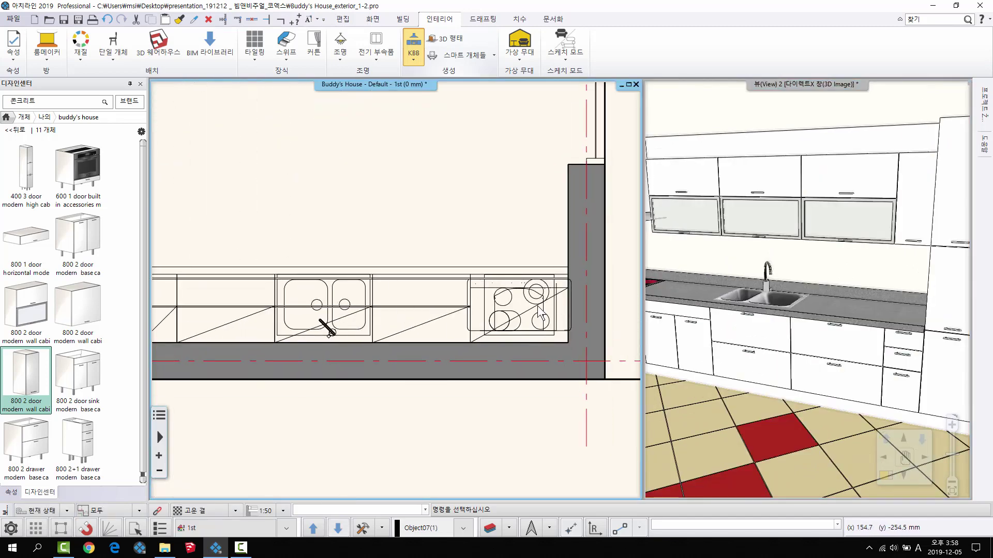
pyautogui.moveTo(386, 313); pyautogui.dragTo(389, 317, button='middle')
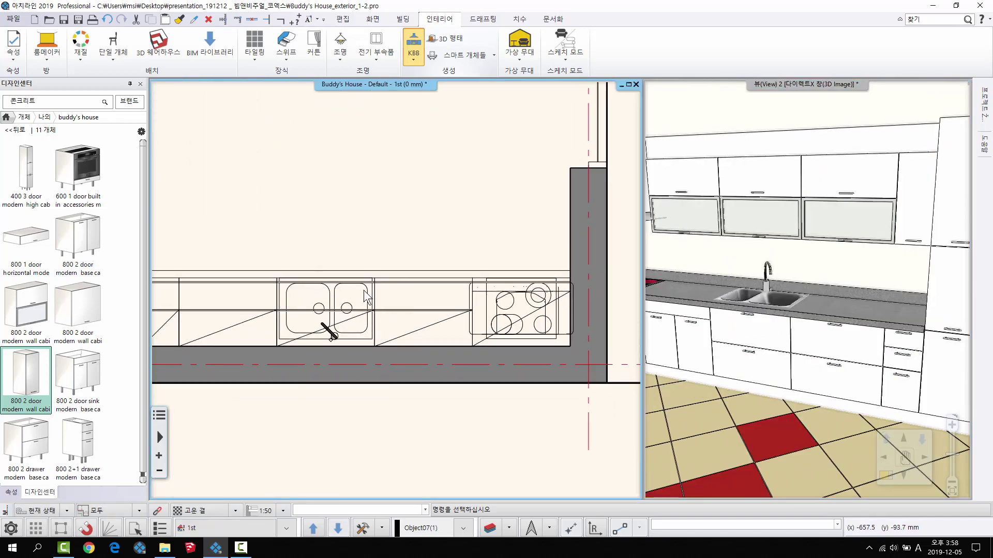
pyautogui.press('F4')
pyautogui.press('F4')
pyautogui.click(829, 321)
pyautogui.press('F4')
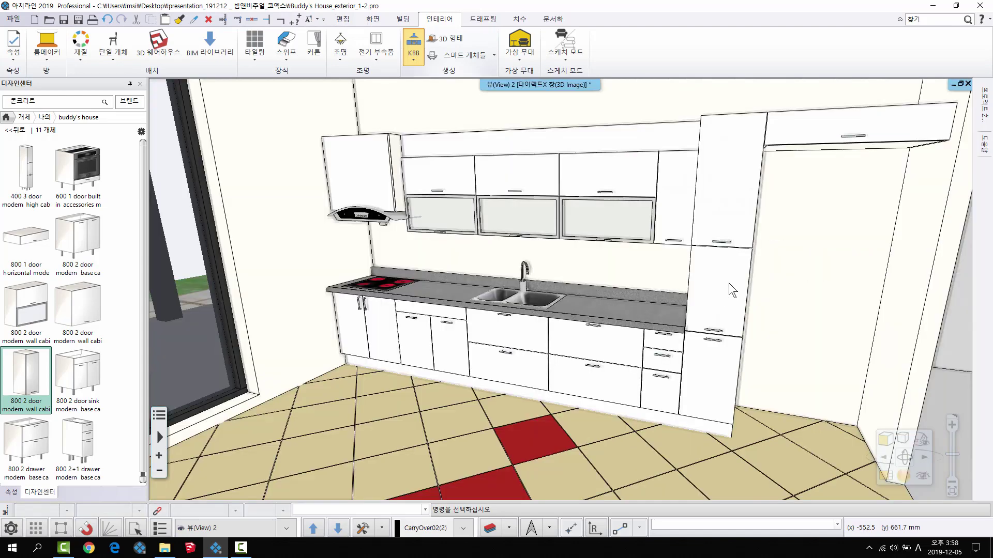
pyautogui.moveTo(680, 316); pyautogui.dragTo(723, 312, button='middle')
pyautogui.scroll(4, 531, 244)
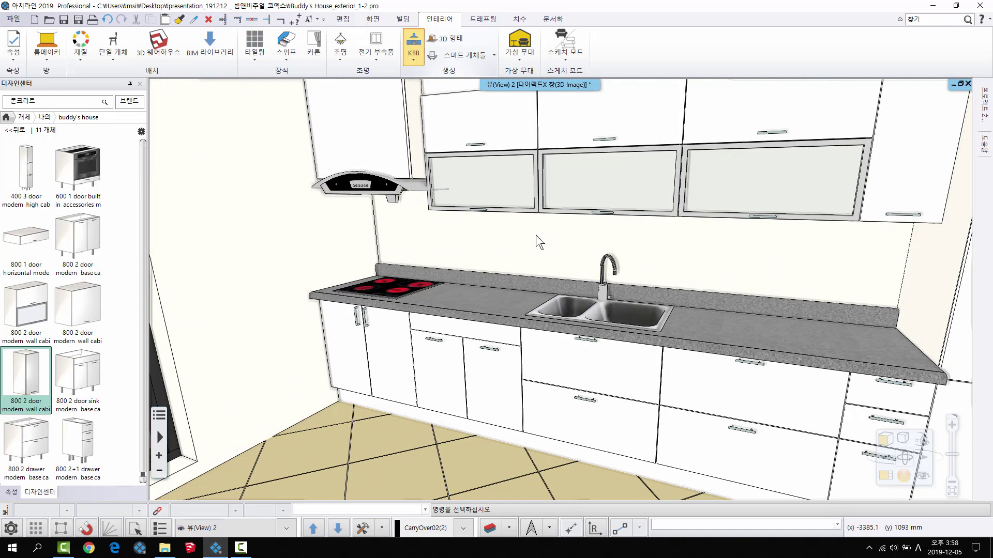
# Apply the Anthracite_Gey door from the Cabinet doors collection as the cabinet front to the base cabinets and the high cabinet.
pyautogui.moveTo(493, 253); pyautogui.dragTo(423, 250, button='middle')
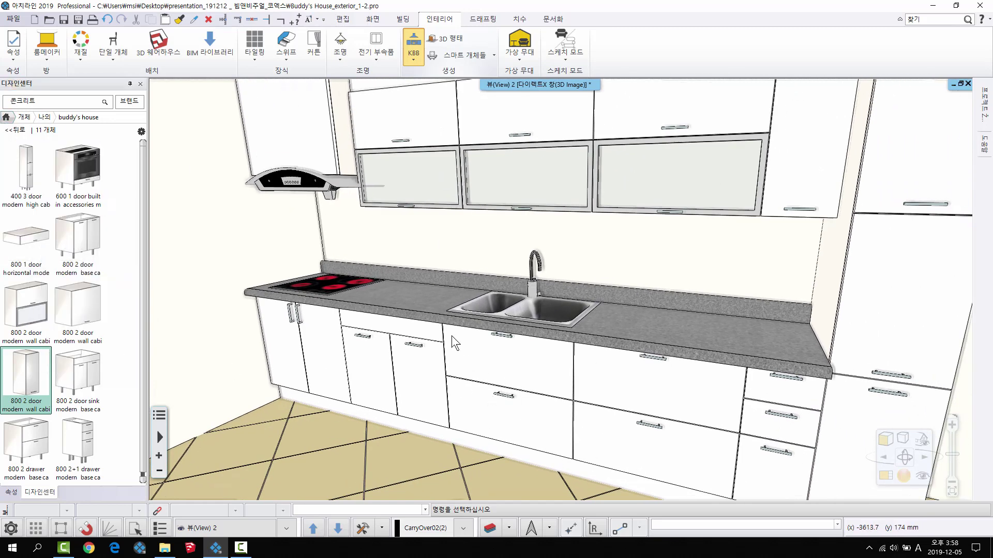
pyautogui.click(14, 130)
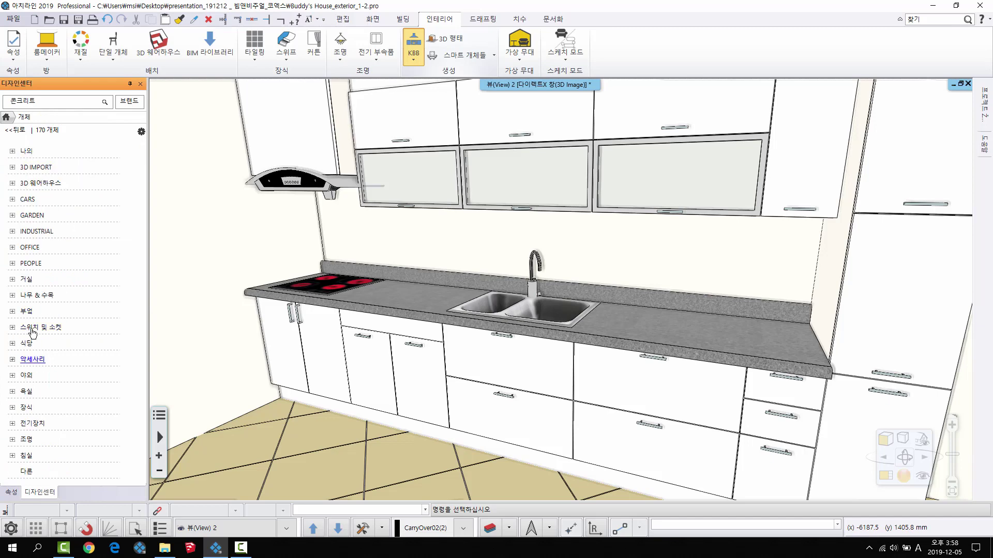
pyautogui.click(25, 311)
pyautogui.click(40, 328)
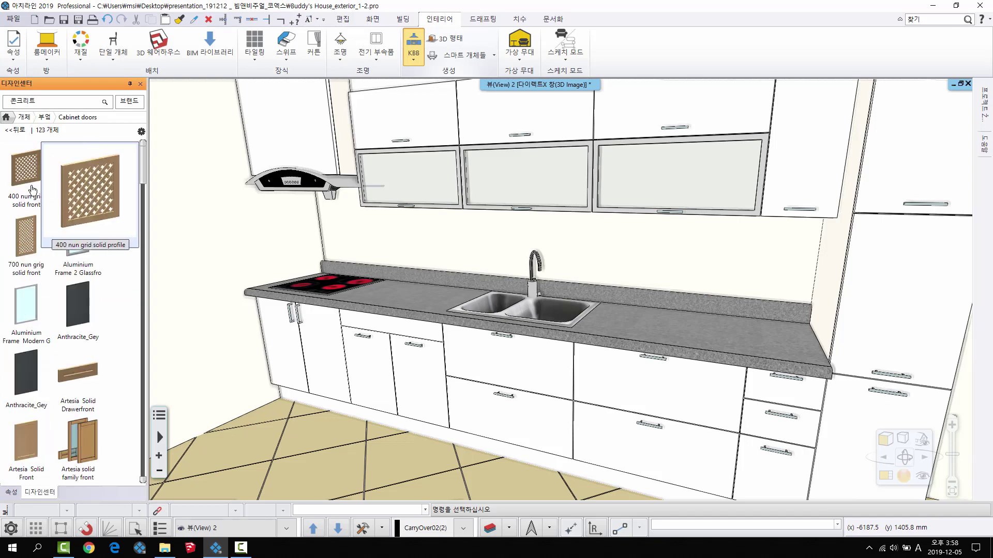
pyautogui.scroll(-6, 32, 190)
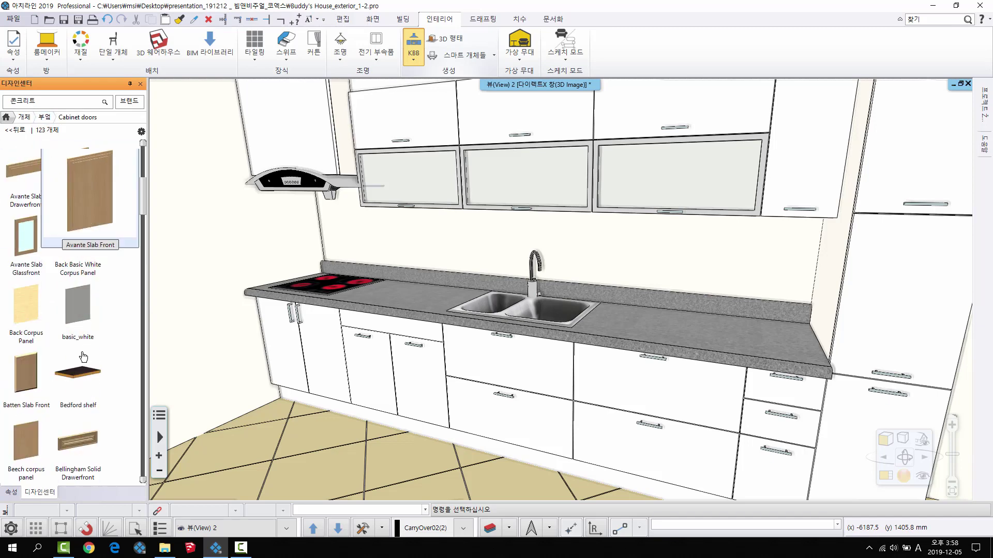
pyautogui.scroll(6, 80, 362)
pyautogui.moveTo(26, 372); pyautogui.dragTo(290, 352)
pyautogui.moveTo(363, 366); pyautogui.dragTo(365, 368)
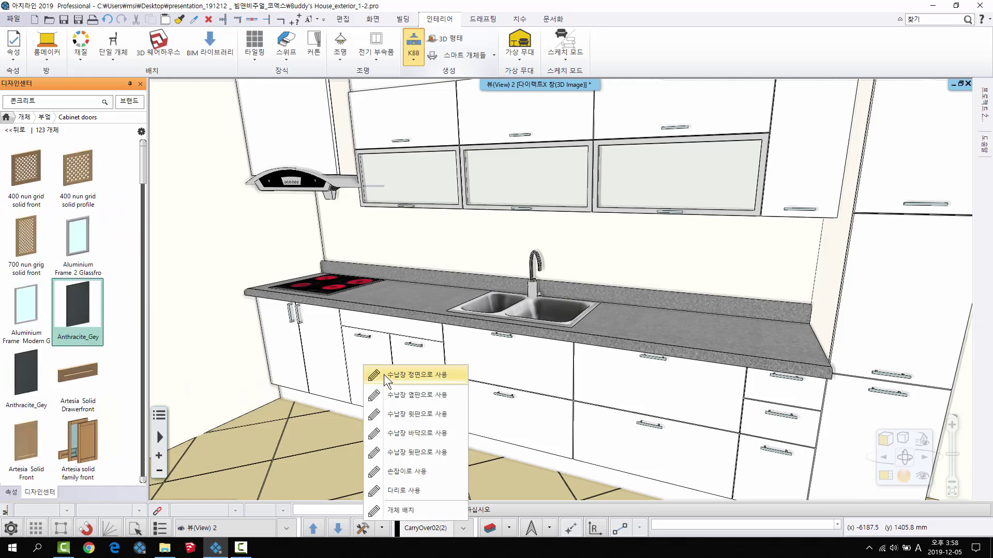
pyautogui.click(383, 374)
pyautogui.click(472, 394)
pyautogui.click(629, 415)
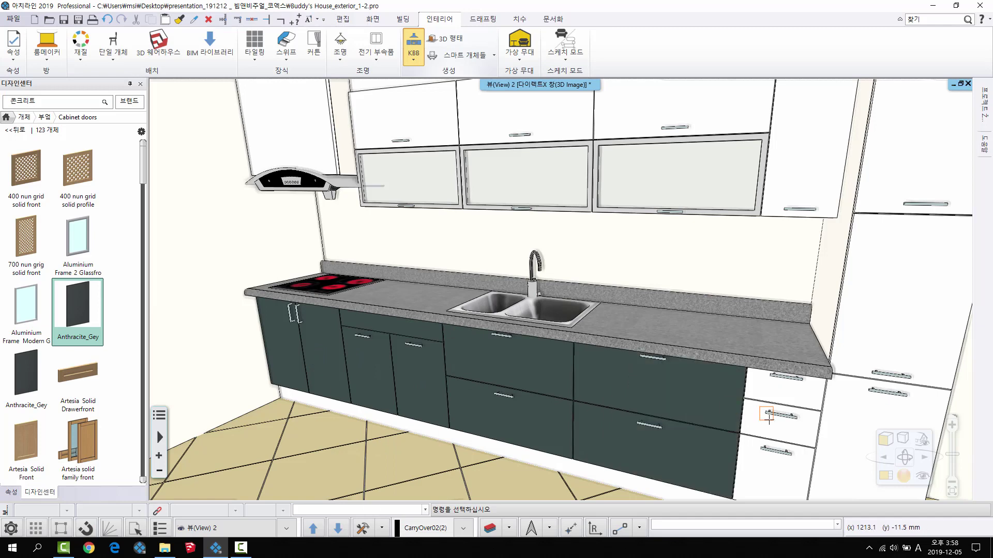
pyautogui.click(781, 474)
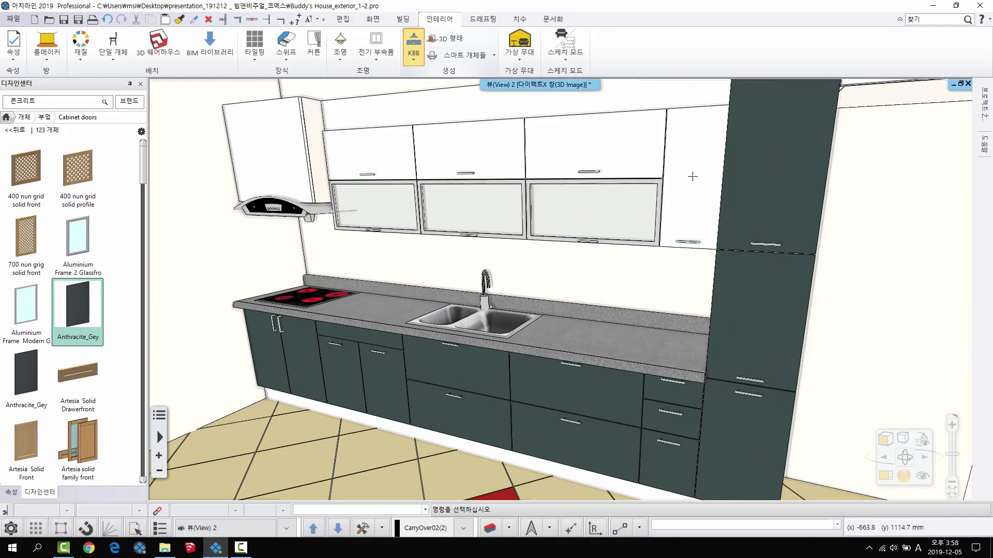
# Apply the same Anthracite_Gey front to the wall cabinets, the cabinet above the hood and the horizontal cabinet beside the high cabinet.
pyautogui.click(691, 176)
pyautogui.click(555, 150)
pyautogui.click(452, 147)
pyautogui.click(382, 150)
pyautogui.click(276, 162)
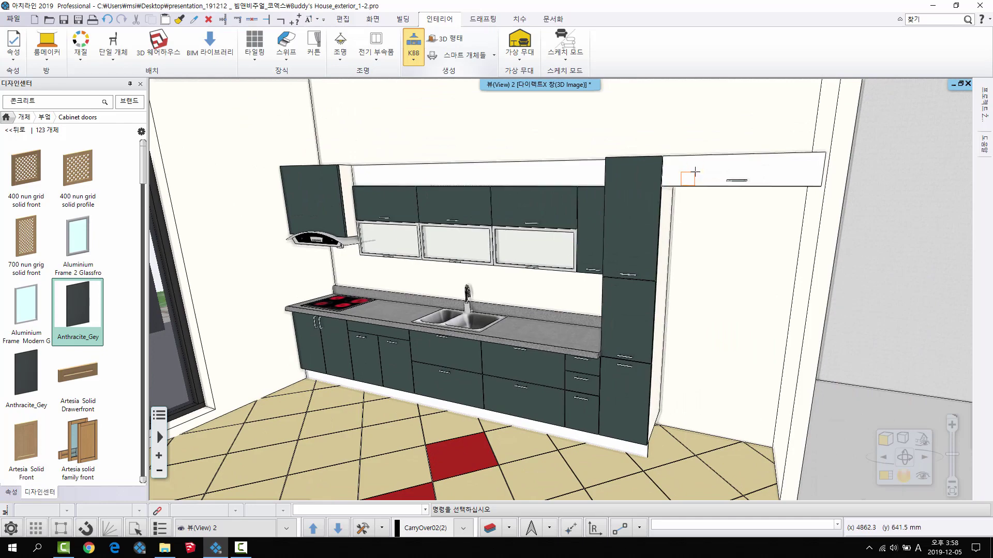
pyautogui.click(680, 185)
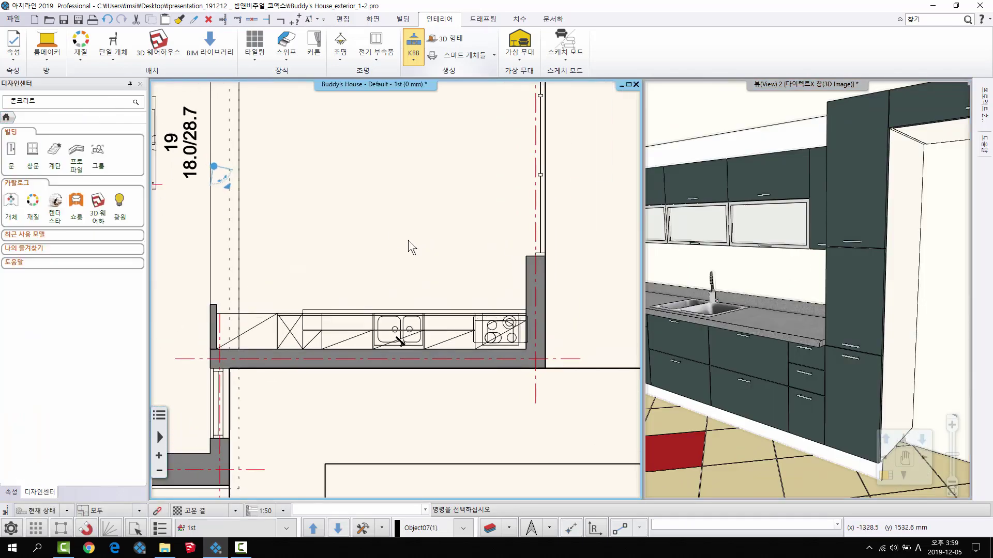
# Open the project Buddy's House_exterior_3.pro, closing the current project without saving.
pyautogui.click(737, 305)
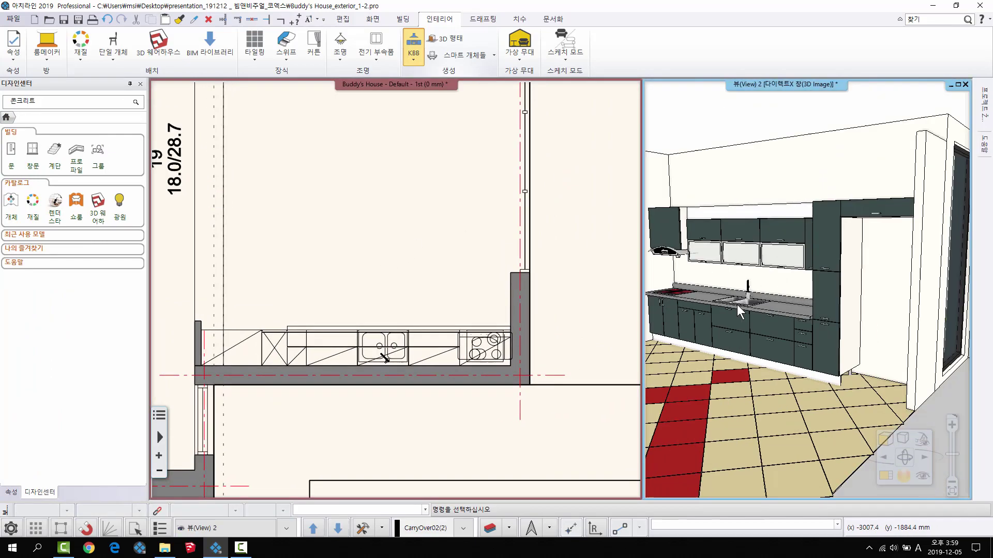
pyautogui.moveTo(737, 305); pyautogui.dragTo(837, 305, button='middle')
pyautogui.scroll(-5, 755, 321)
pyautogui.scroll(-5, 783, 343)
pyautogui.scroll(-2, 404, 308)
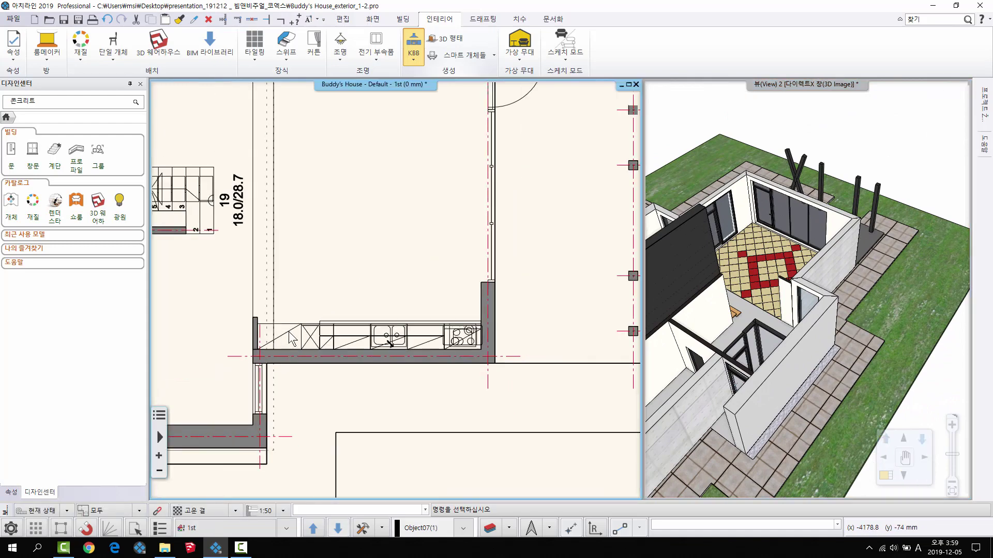
pyautogui.scroll(-4, 420, 377)
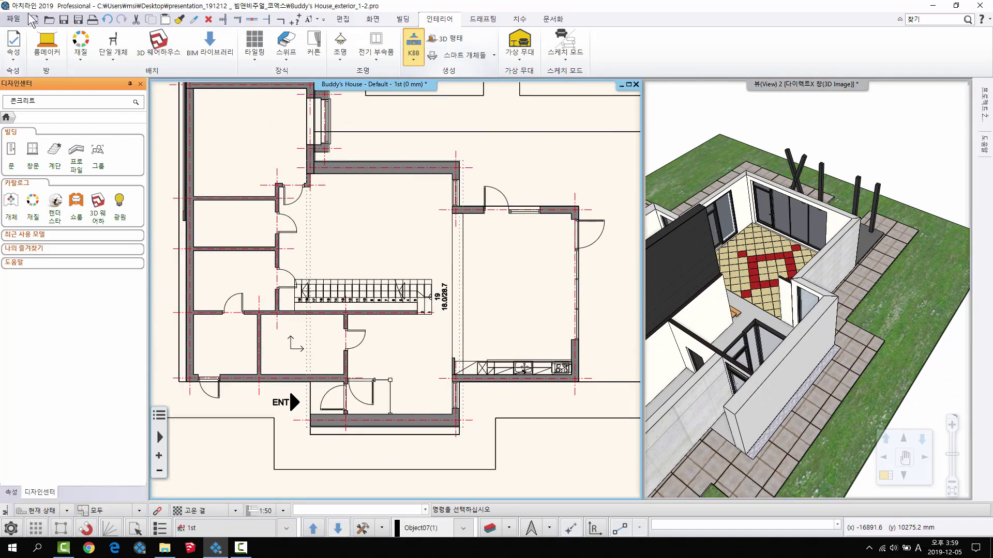
pyautogui.click(14, 19)
pyautogui.click(60, 61)
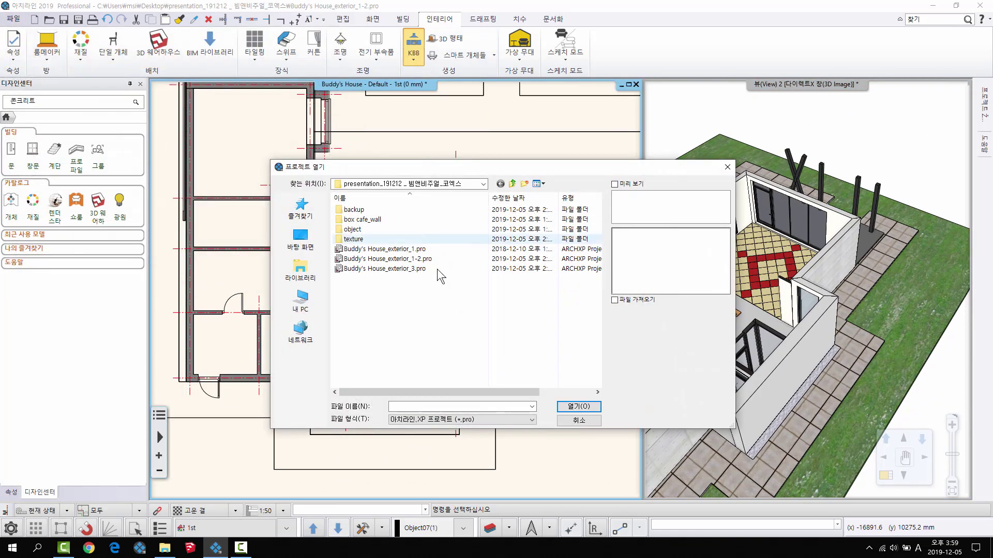
pyautogui.click(409, 269)
pyautogui.click(576, 406)
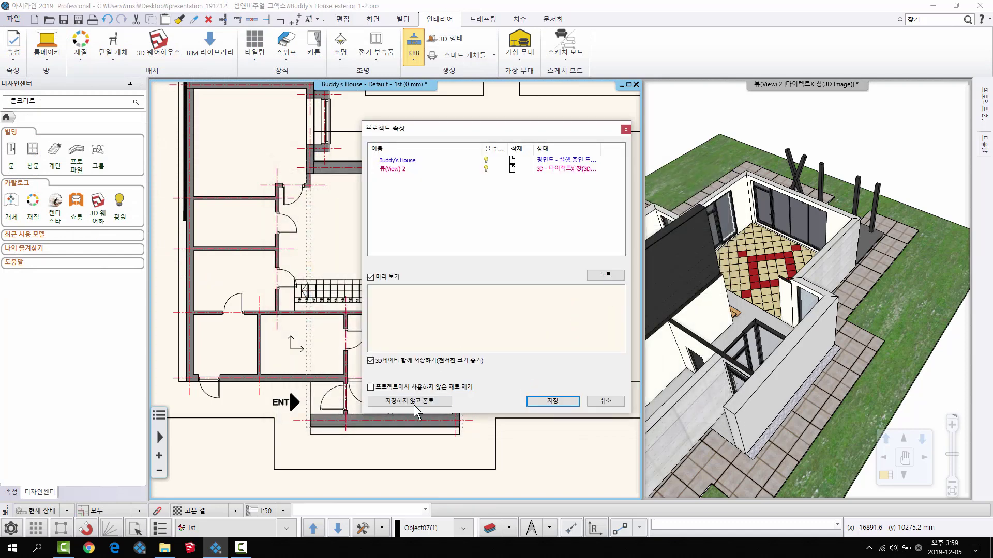
pyautogui.click(413, 401)
pyautogui.click(486, 298)
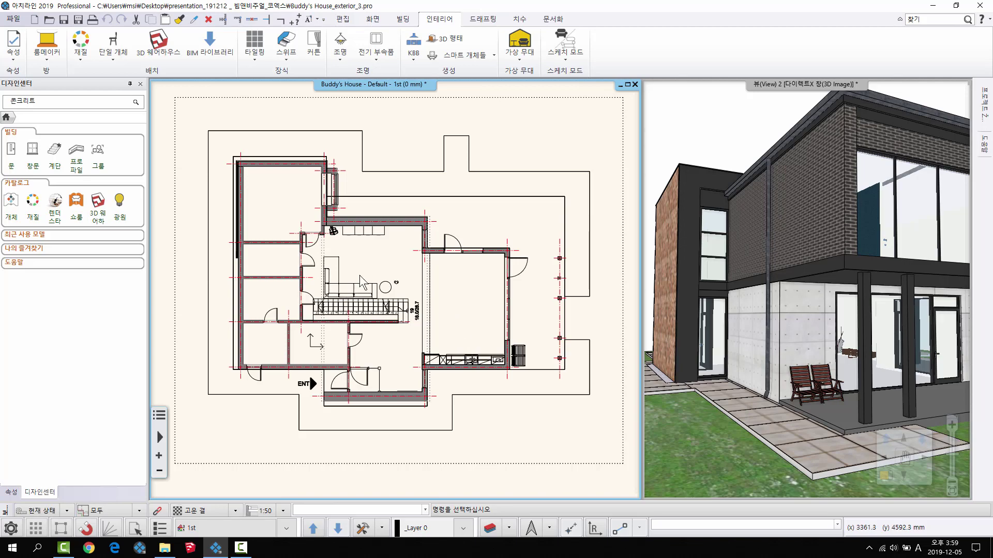
# View the saved cameras 1st_02_living, 1st_03_living, 1st_kitchen_dining and 1st_kitchen_dining2 in the enlarged 3D view.
pyautogui.click(884, 242)
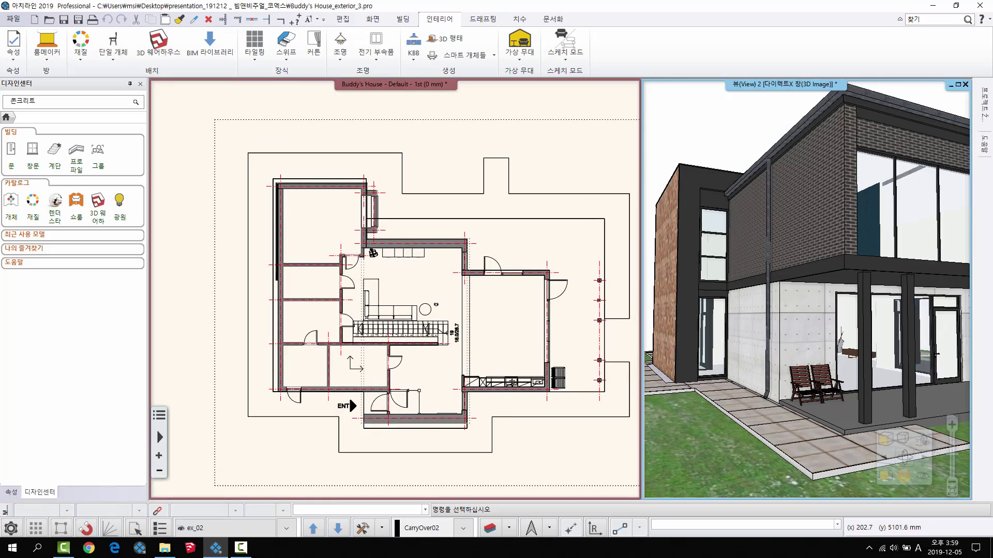
pyautogui.moveTo(813, 292); pyautogui.dragTo(575, 306, button='middle')
pyautogui.press('F3')
pyautogui.click(924, 479)
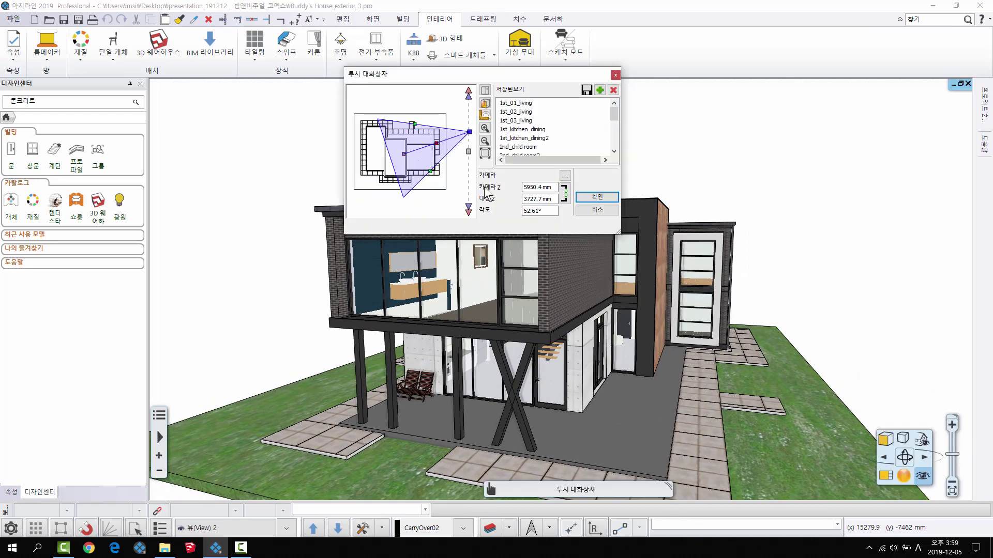
pyautogui.click(517, 112)
pyautogui.click(517, 120)
pyautogui.click(525, 129)
pyautogui.click(525, 138)
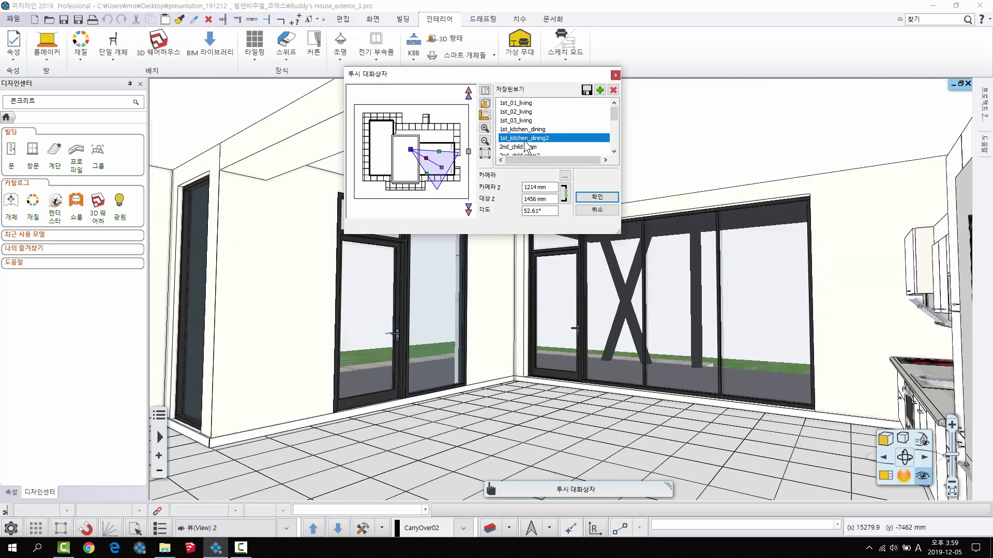
pyautogui.click(598, 197)
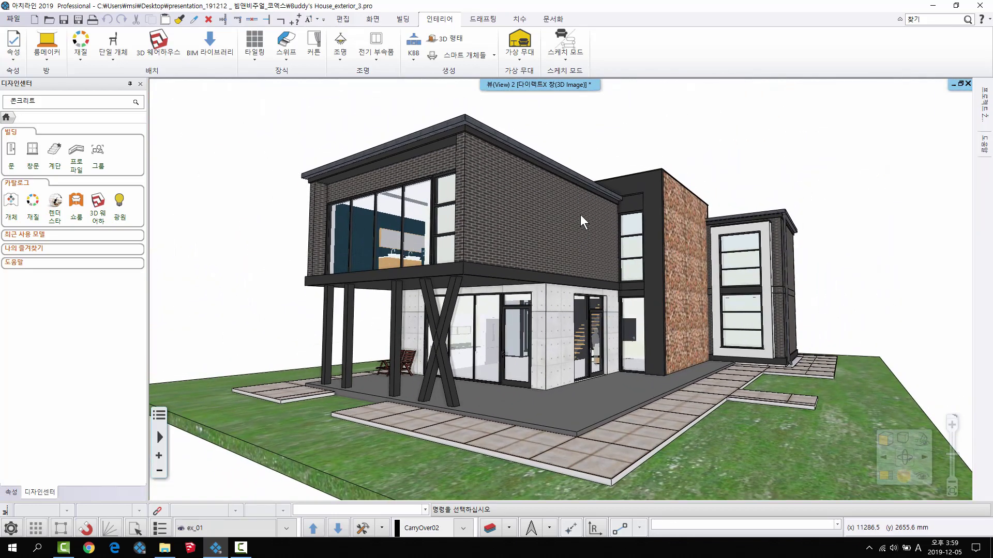
# Restore the floor plan beside the 3D view and frame the whole house in both views.
pyautogui.doubleClick(572, 85)
pyautogui.scroll(-2, 393, 289)
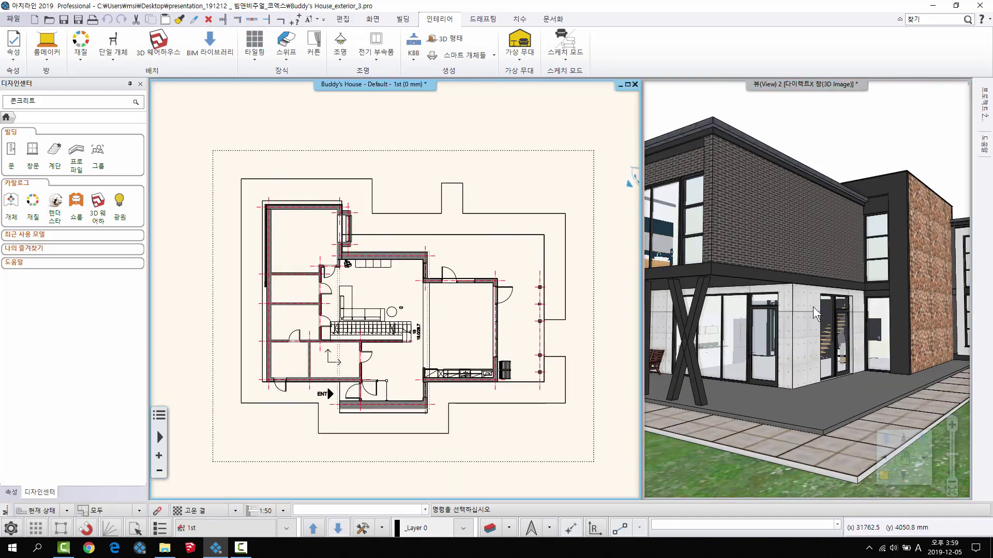
pyautogui.click(813, 306)
pyautogui.scroll(-8, 785, 296)
pyautogui.moveTo(806, 306)
pyautogui.mouseDown(button='middle')
pyautogui.moveTo(879, 331)
pyautogui.moveTo(817, 310)
pyautogui.mouseUp(button='middle')
pyautogui.moveTo(400, 272); pyautogui.dragTo(387, 260, button='middle')
# Draw a horizontal section line through the living and dining rooms, from the midpoint of the west outline to the east terrace edge.
pyautogui.click(553, 20)
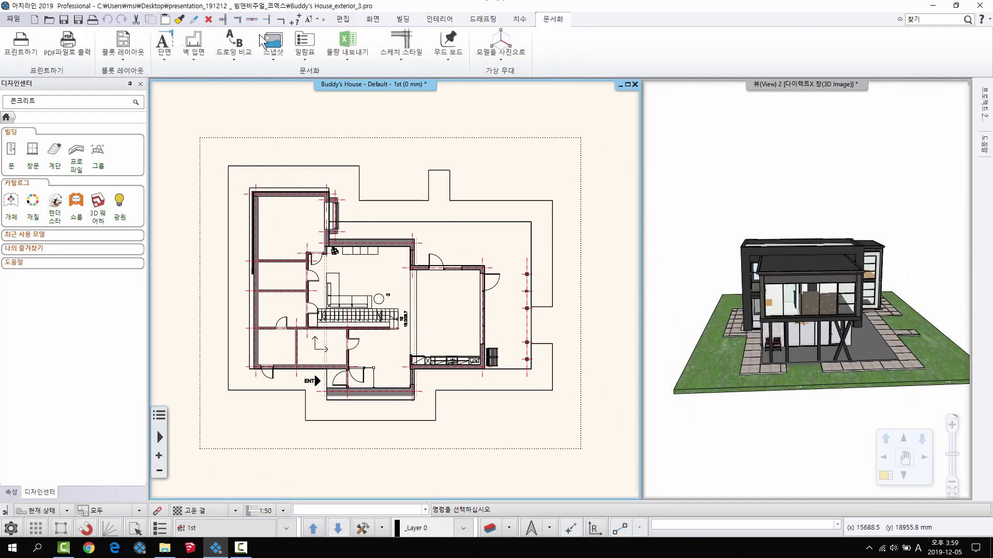
pyautogui.click(164, 44)
pyautogui.click(469, 398)
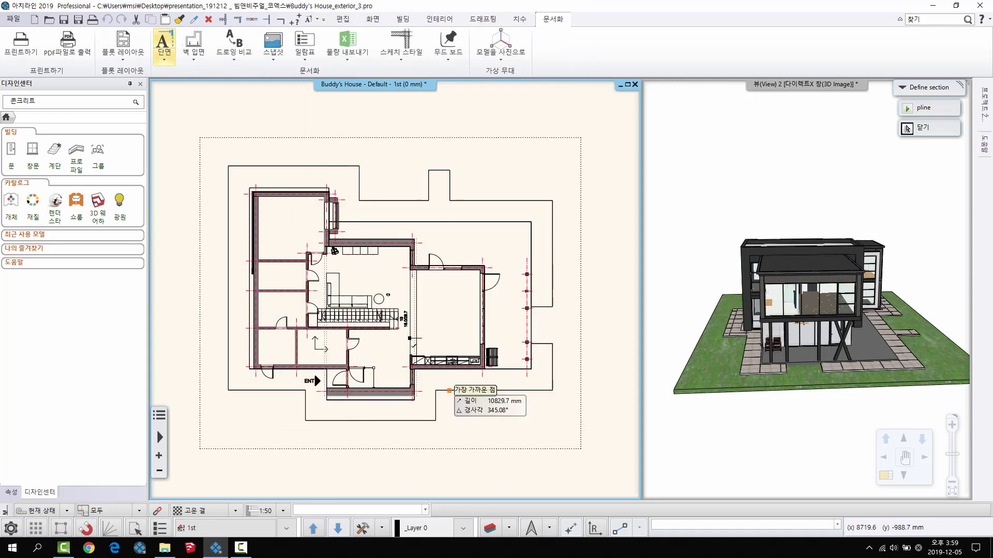
pyautogui.scroll(2, 274, 264)
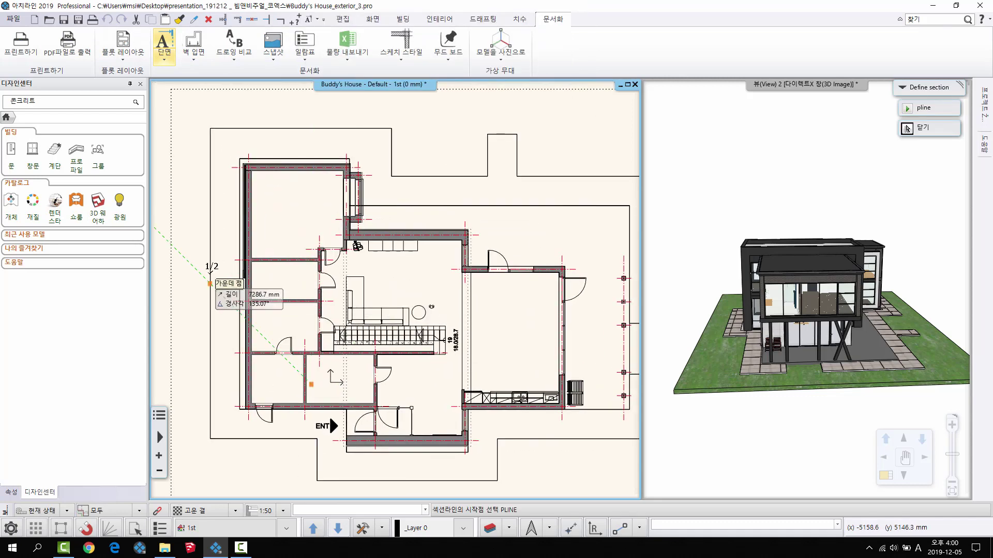
pyautogui.scroll(4, 248, 270)
pyautogui.moveTo(248, 270); pyautogui.dragTo(398, 293, button='middle')
pyautogui.click(323, 306)
pyautogui.scroll(-3, 389, 290)
pyautogui.moveTo(491, 301); pyautogui.dragTo(226, 303, button='middle')
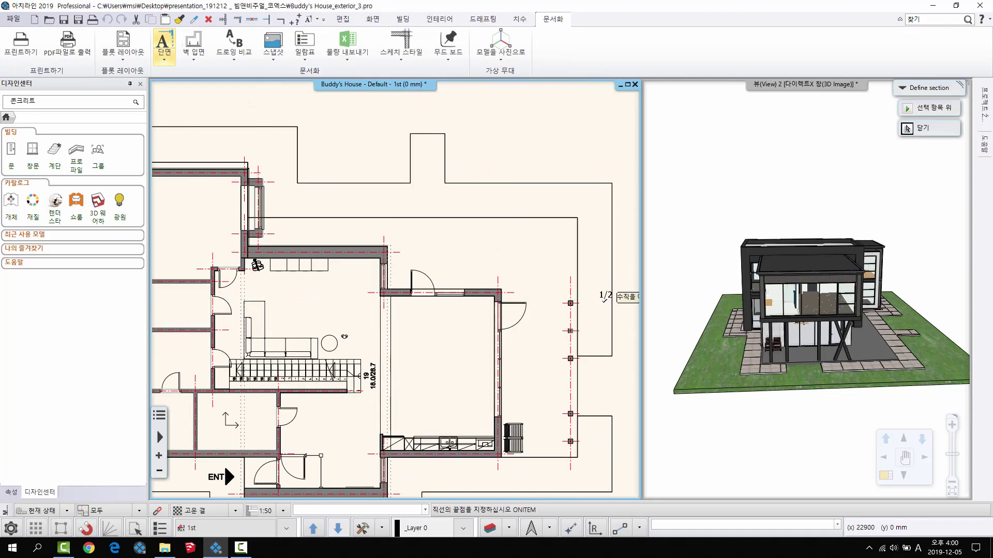
pyautogui.scroll(1, 537, 298)
pyautogui.click(519, 288)
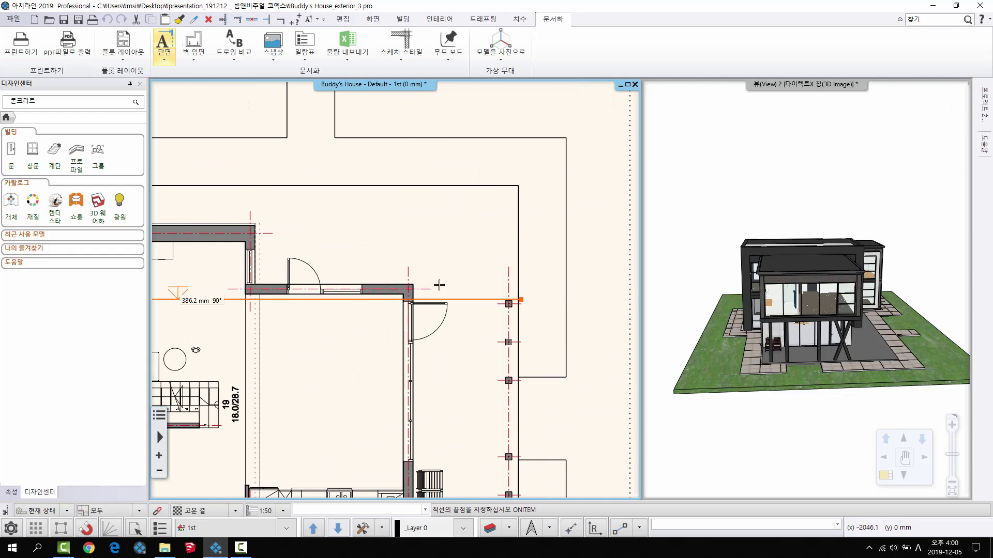
# Set the section's viewing direction toward the stairs and kitchen wall and generate the section drawing.
pyautogui.scroll(-2, 519, 288)
pyautogui.moveTo(519, 289); pyautogui.dragTo(453, 274, button='middle')
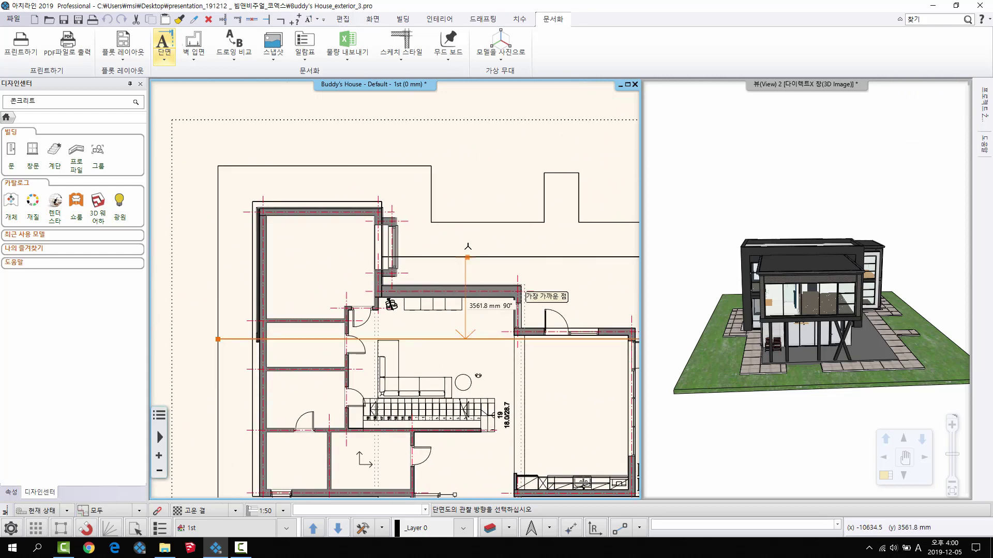
pyautogui.click(533, 290)
pyautogui.click(485, 295)
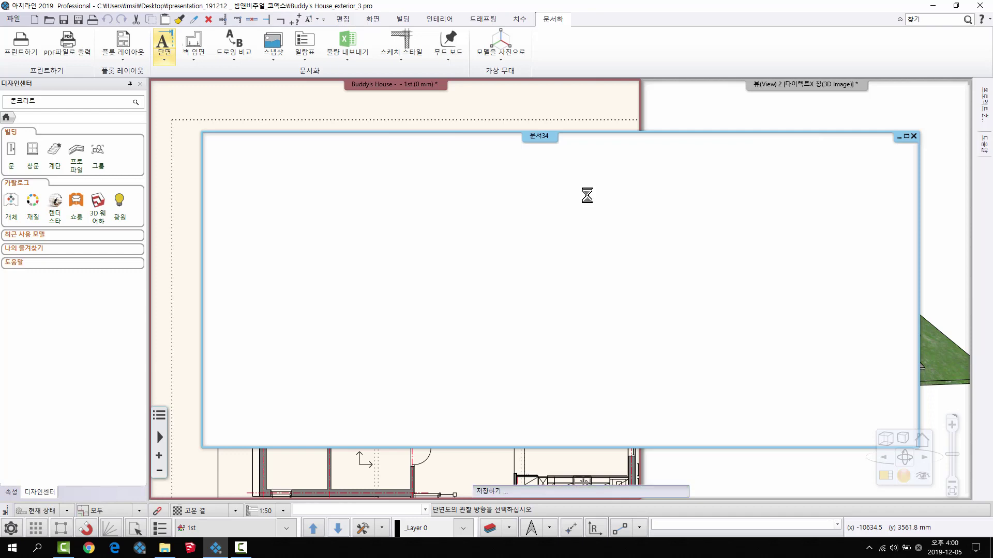
pyautogui.click(513, 95)
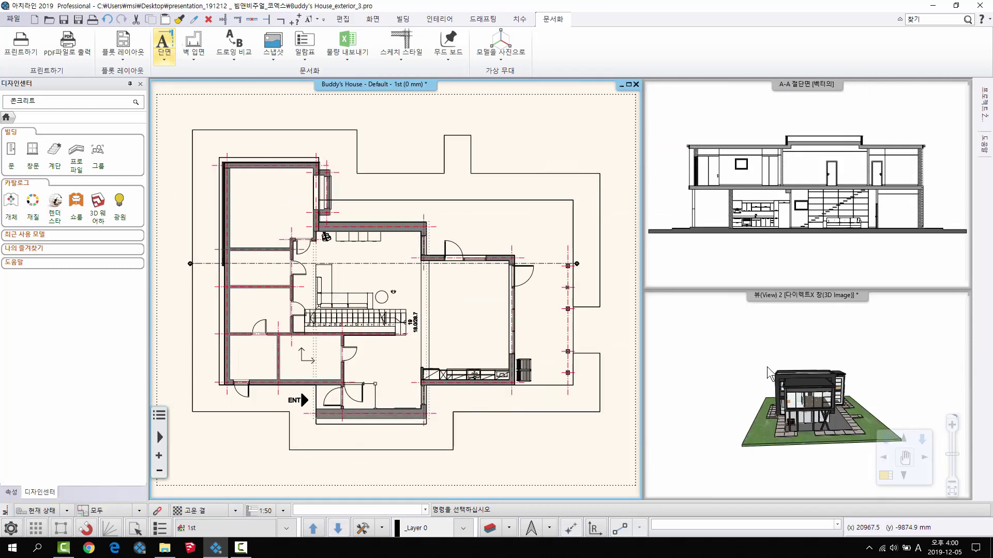
# Insert a node in the section line above the sofa in the living room.
pyautogui.scroll(3, 375, 215)
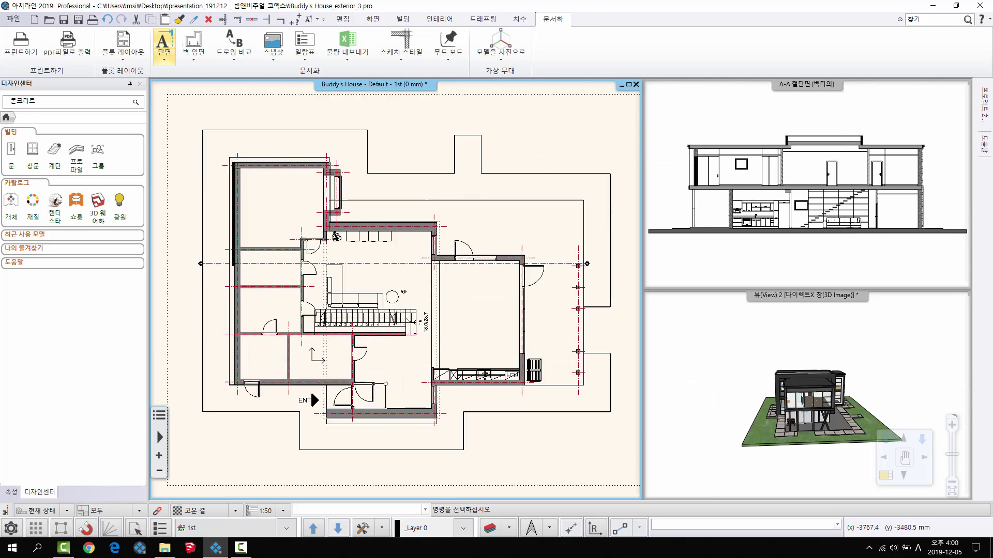
pyautogui.moveTo(378, 282); pyautogui.dragTo(418, 253, button='middle')
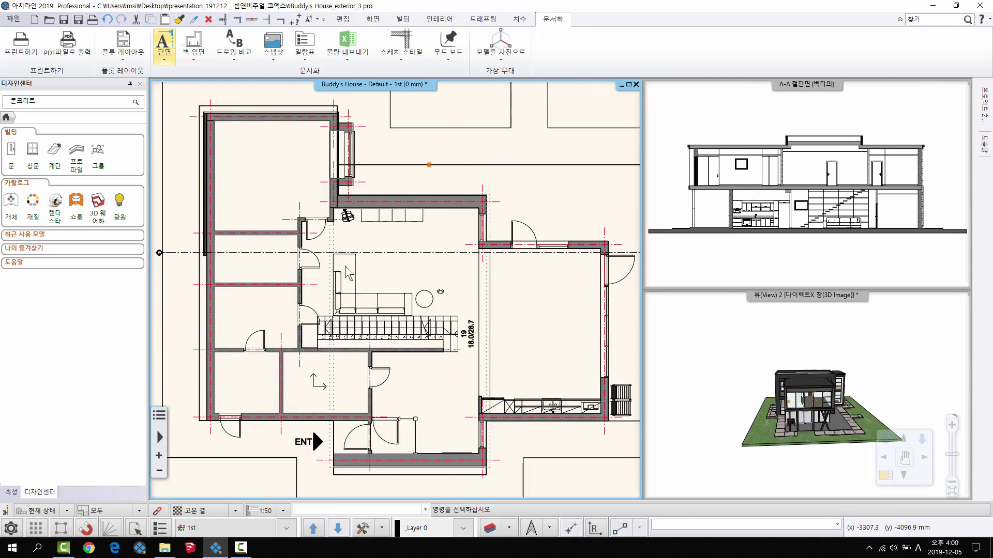
pyautogui.click(420, 253)
pyautogui.rightClick(415, 254)
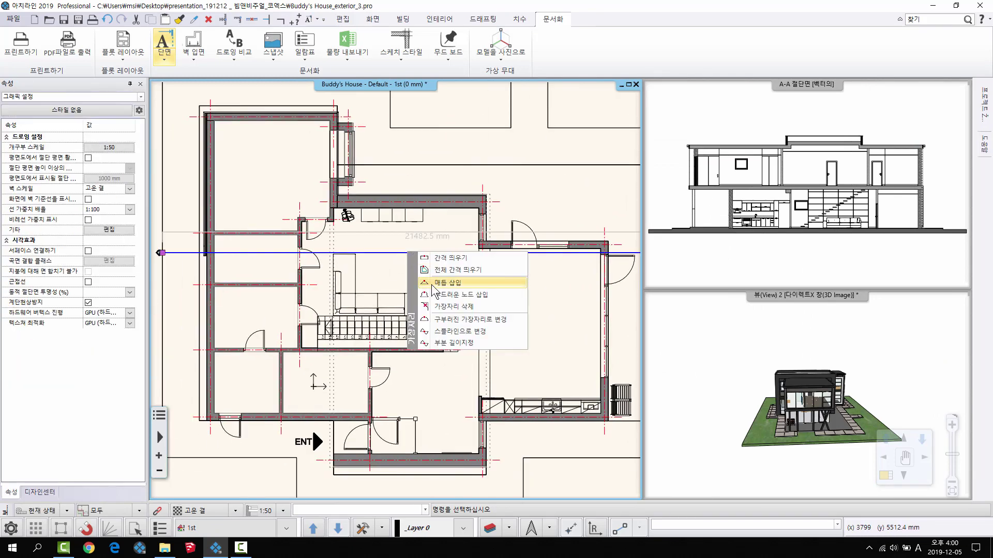
pyautogui.click(444, 283)
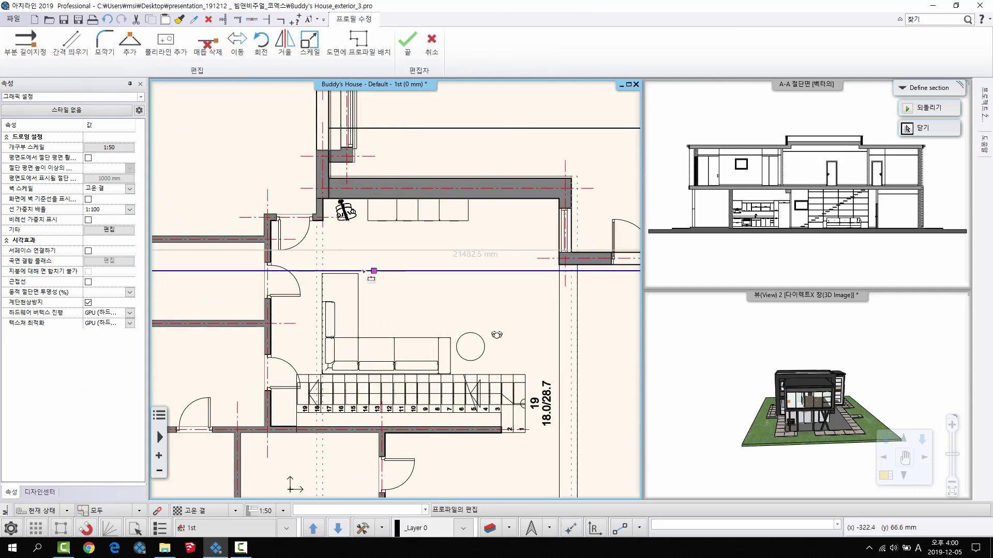
# Offset the section line's western segment up through the bay window room, and offset the vertical segment that connects the two parts.
pyautogui.rightClick(365, 270)
pyautogui.click(397, 272)
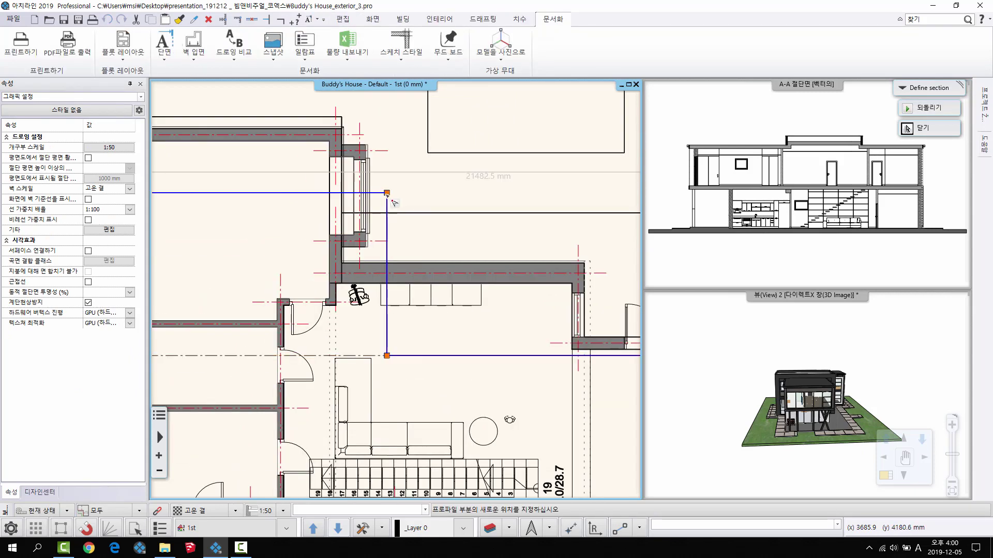
pyautogui.click(392, 200)
pyautogui.rightClick(377, 206)
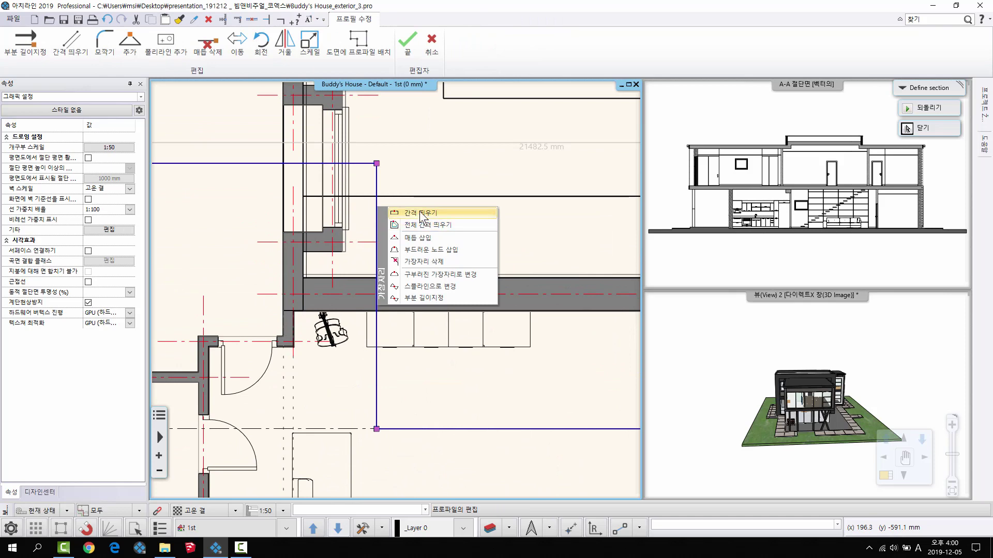
pyautogui.click(421, 214)
pyautogui.click(382, 258)
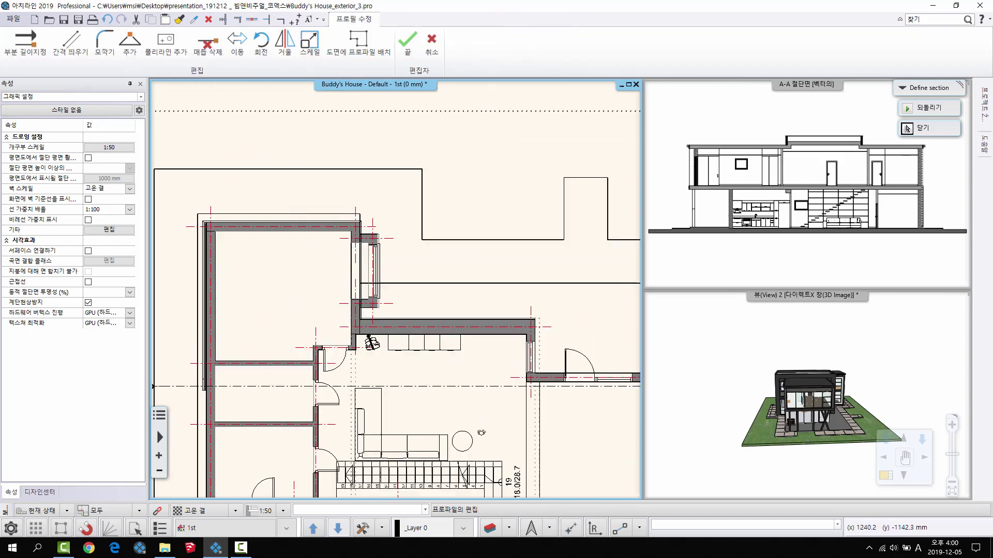
# Finish editing the stepped section line and regenerate the A-A section drawing from it.
pyautogui.moveTo(420, 303); pyautogui.dragTo(363, 258, button='middle')
pyautogui.moveTo(469, 345); pyautogui.dragTo(428, 284, button='middle')
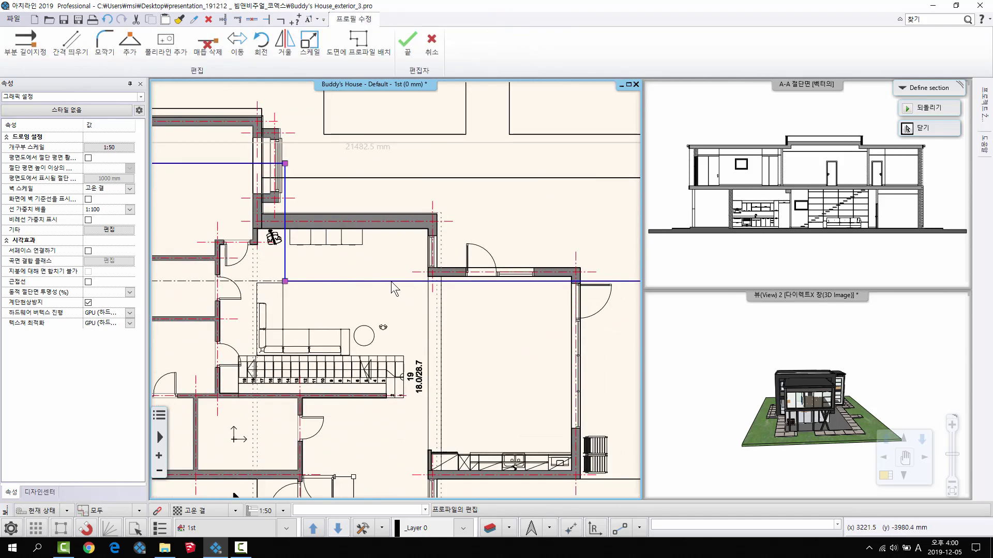
pyautogui.scroll(-5, 398, 294)
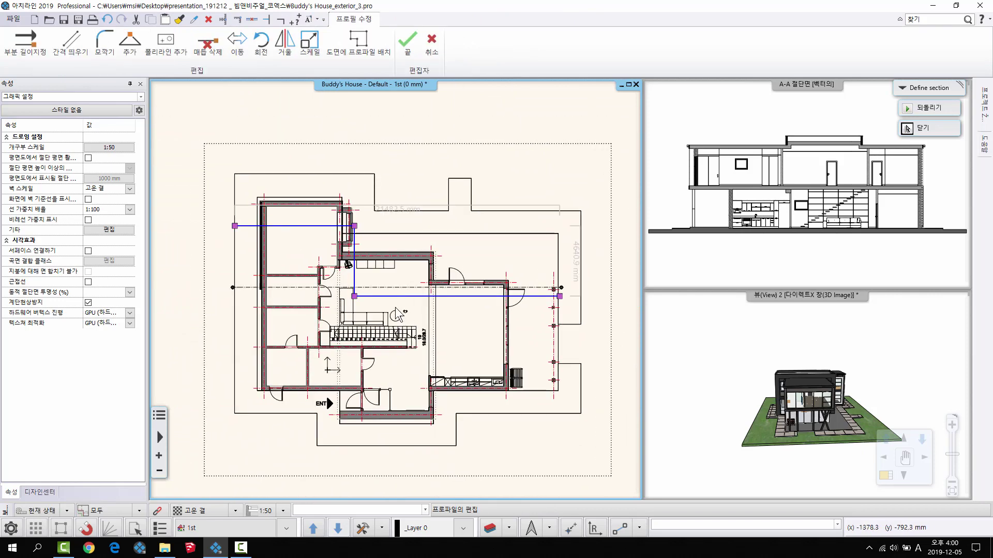
pyautogui.press('Return')
pyautogui.click(461, 295)
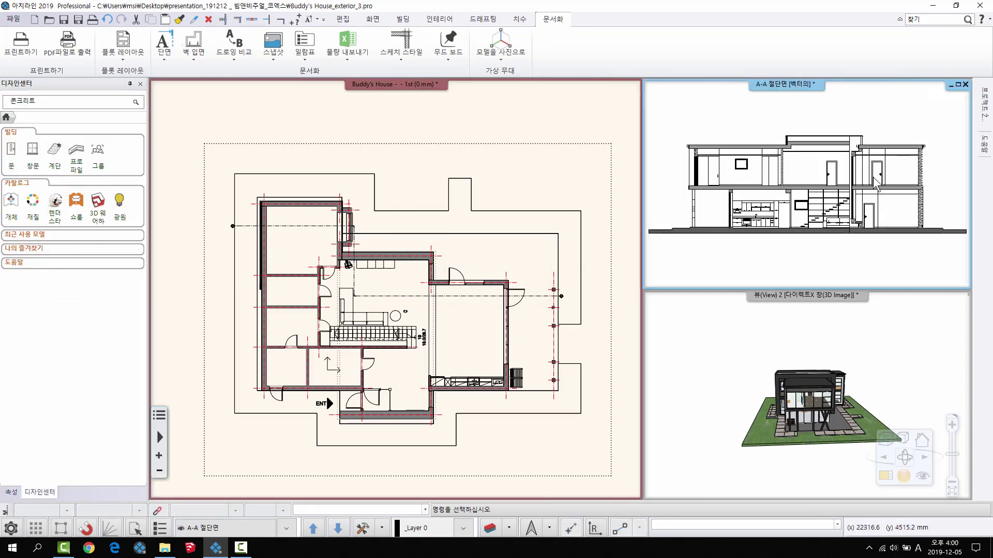
pyautogui.scroll(-3, 828, 191)
pyautogui.moveTo(864, 173)
pyautogui.mouseDown(button='middle')
pyautogui.moveTo(820, 195)
pyautogui.moveTo(828, 179)
pyautogui.mouseUp(button='middle')
pyautogui.scroll(4, 828, 201)
pyautogui.scroll(-2, 816, 185)
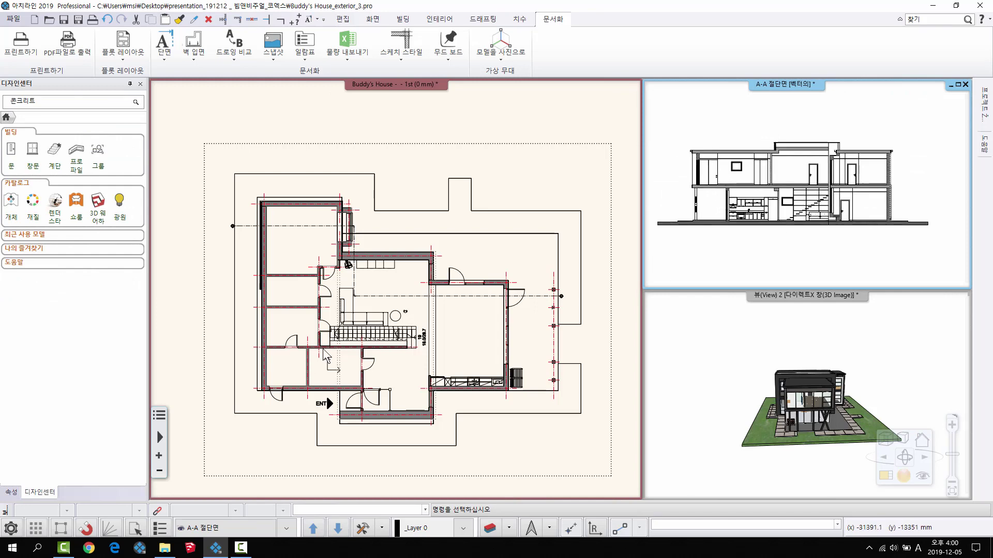
# Enable the elevation grid lines in the section line's settings and update the section view.
pyautogui.moveTo(392, 290)
pyautogui.mouseDown(button='middle')
pyautogui.moveTo(432, 281)
pyautogui.moveTo(360, 281)
pyautogui.mouseUp(button='middle')
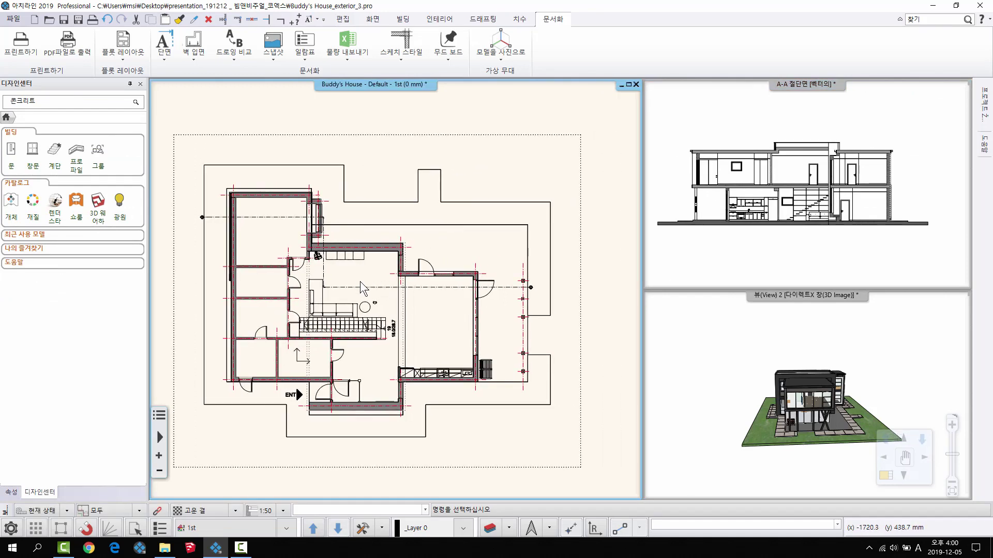
pyautogui.click(360, 283)
pyautogui.rightClick(361, 283)
pyautogui.click(395, 302)
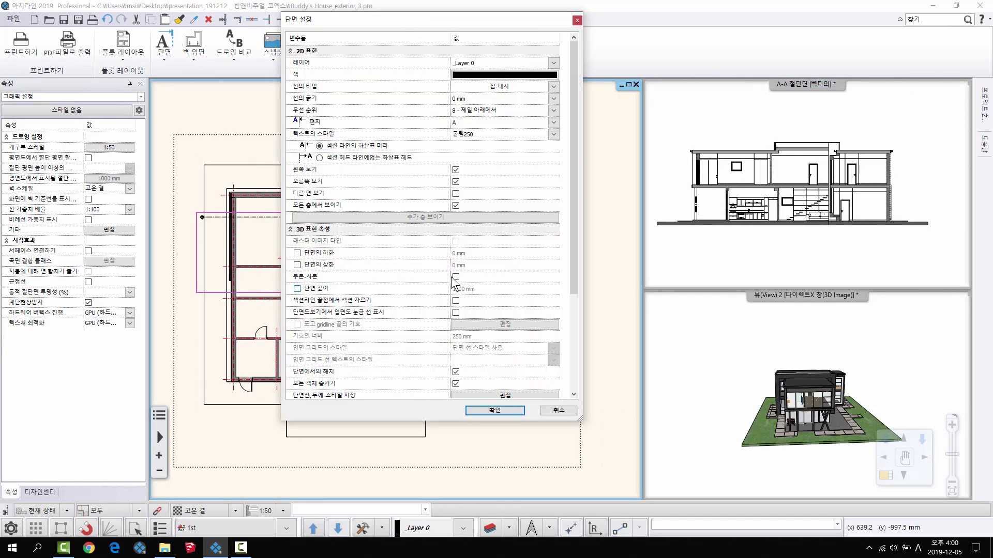
pyautogui.moveTo(573, 250); pyautogui.dragTo(586, 293)
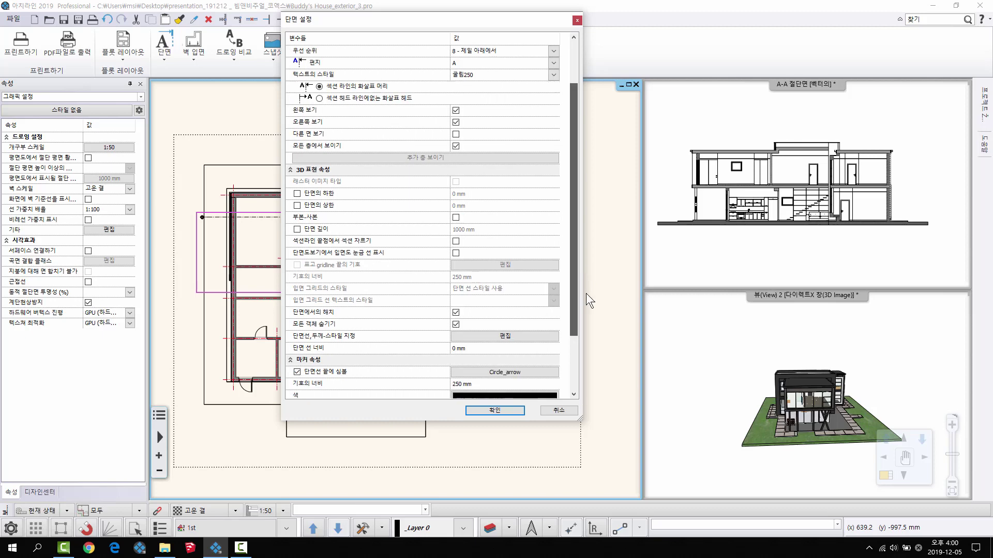
pyautogui.click(456, 253)
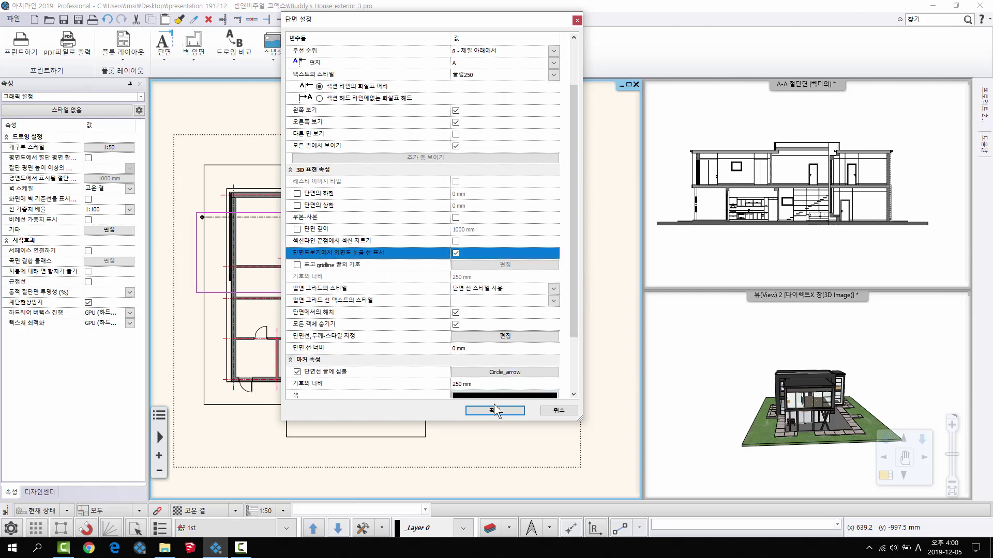
pyautogui.click(481, 409)
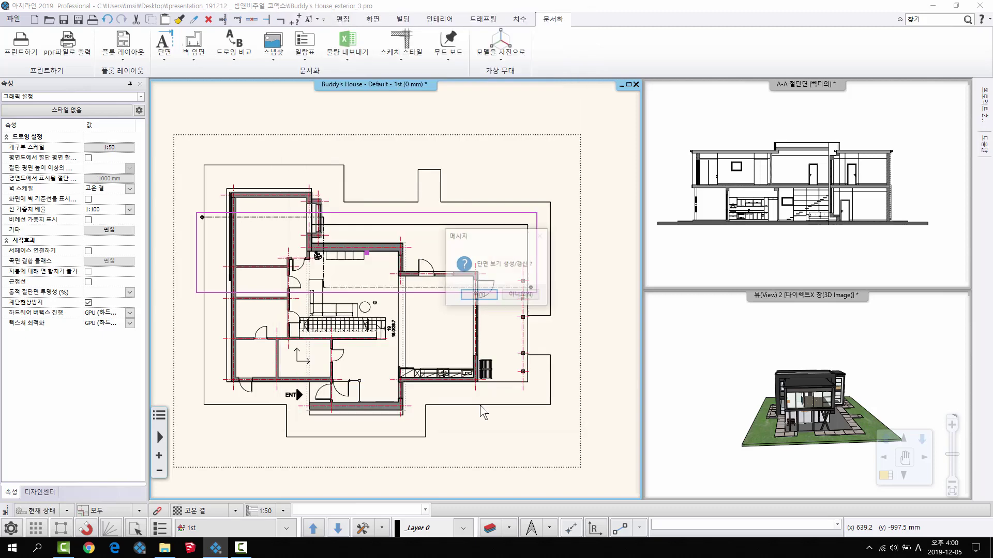
pyautogui.click(479, 294)
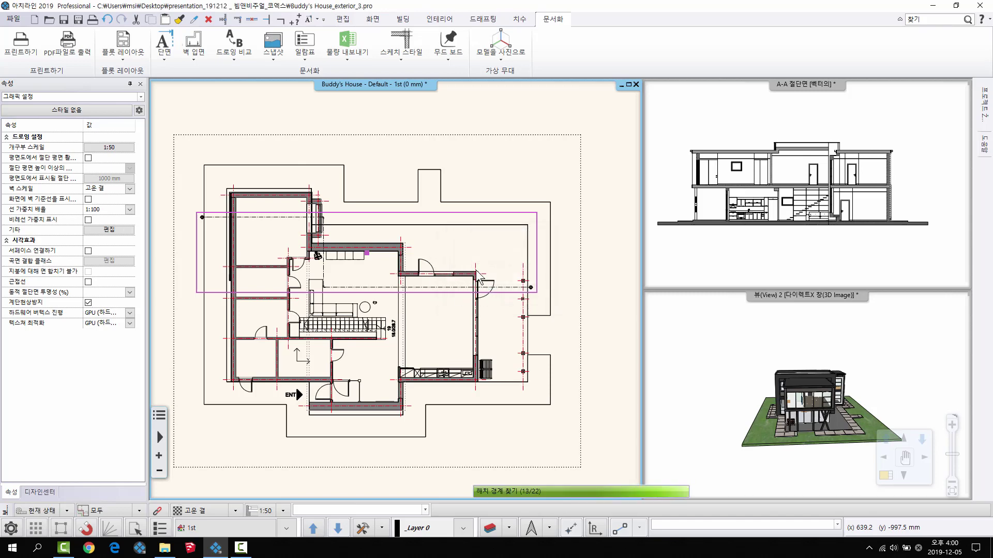
# Maximize the A-A section window and inspect the floor level lines beside the outer wall.
pyautogui.click(823, 190)
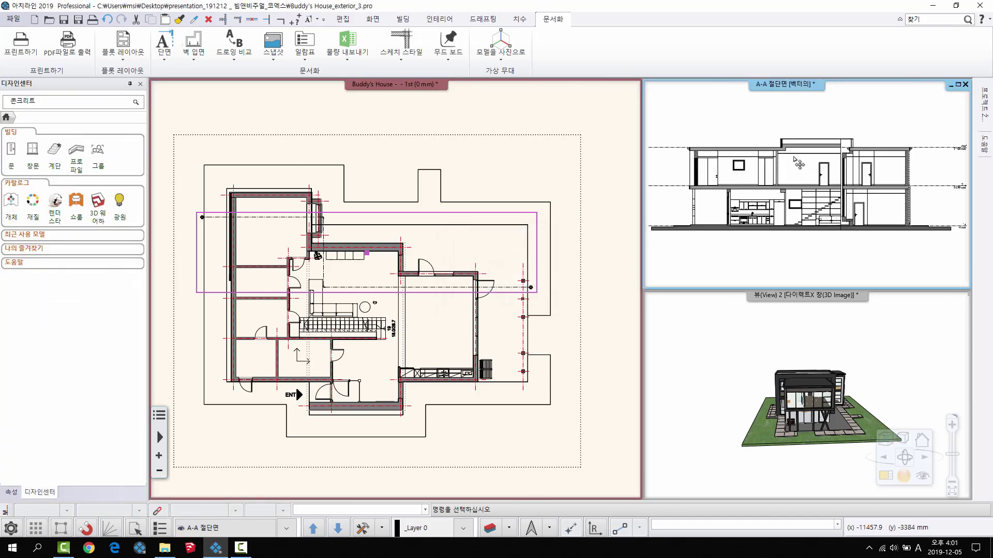
pyautogui.doubleClick(782, 85)
pyautogui.scroll(3, 383, 271)
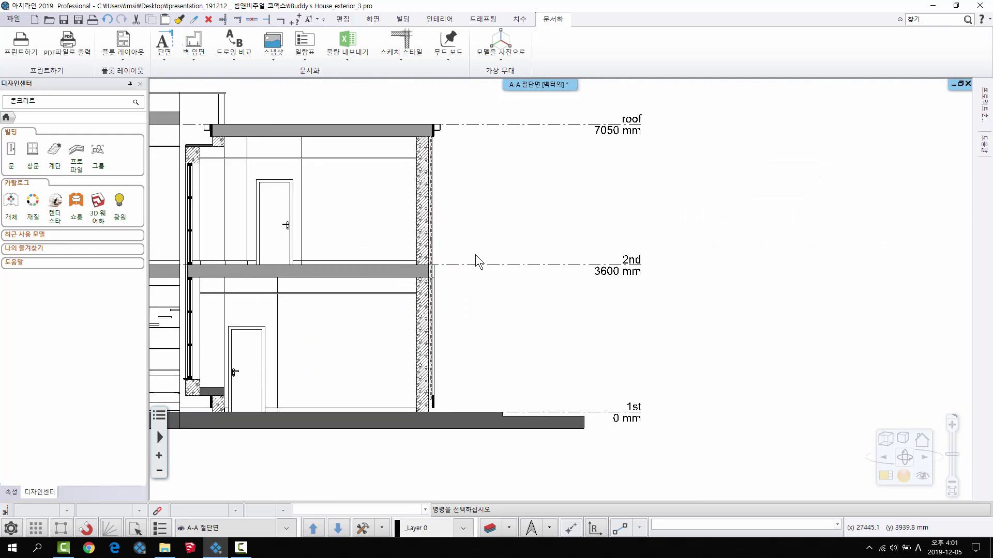
pyautogui.moveTo(571, 136); pyautogui.dragTo(688, 152, button='middle')
pyautogui.scroll(-2, 631, 288)
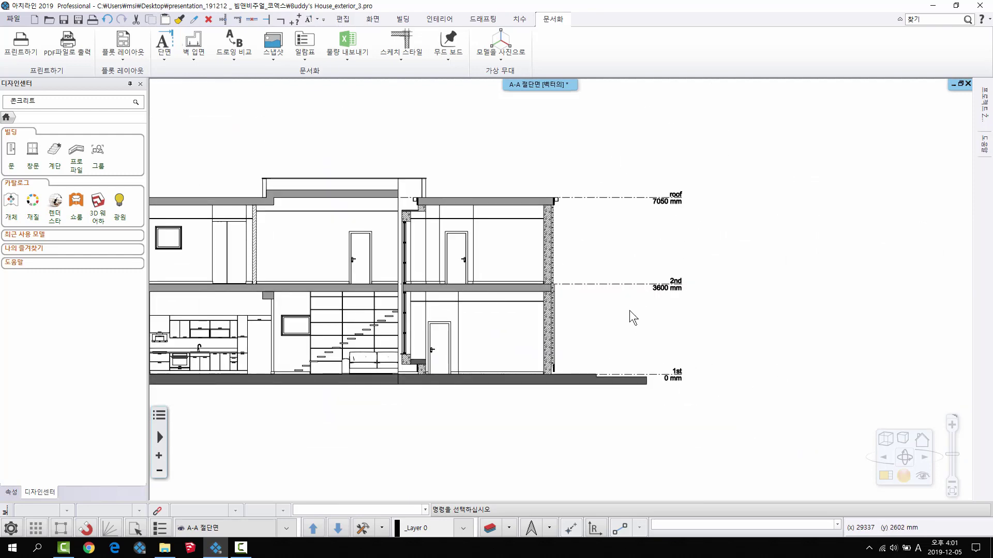
pyautogui.moveTo(629, 277); pyautogui.dragTo(609, 259, button='middle')
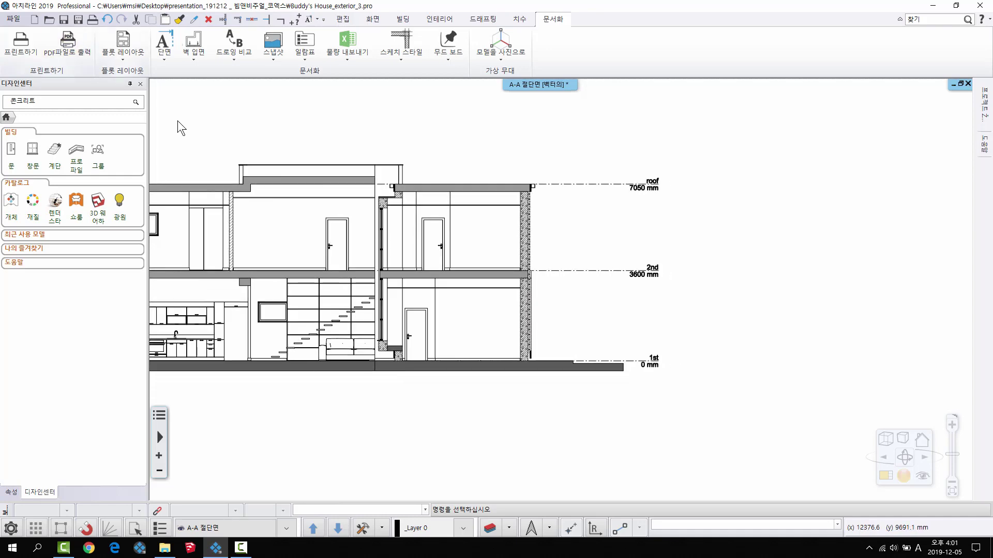
# Start a section elevation dimension with its zero reference at the outside ground edge, placing the mark beyond the 1st level label.
pyautogui.click(519, 18)
pyautogui.click(203, 55)
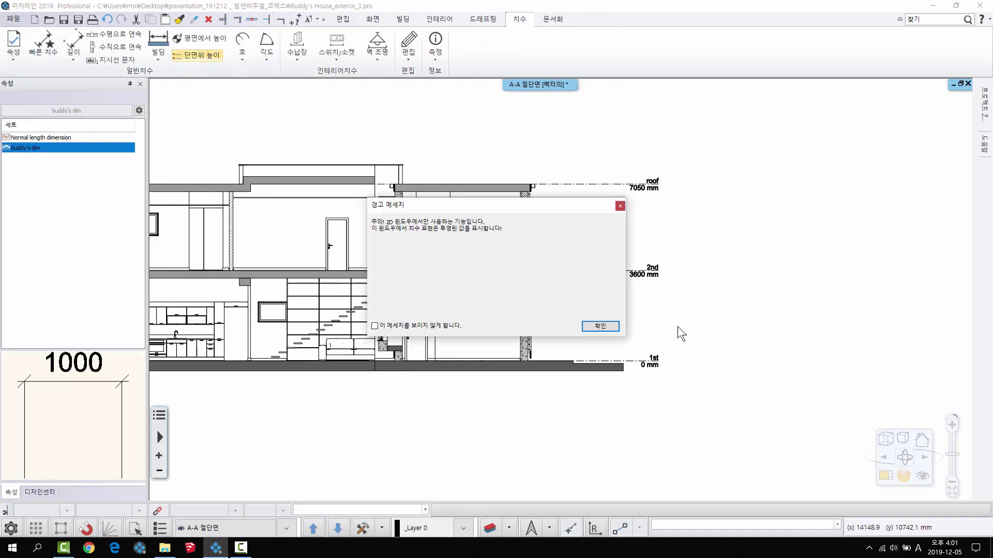
pyautogui.click(600, 326)
pyautogui.scroll(4, 585, 325)
pyautogui.click(536, 357)
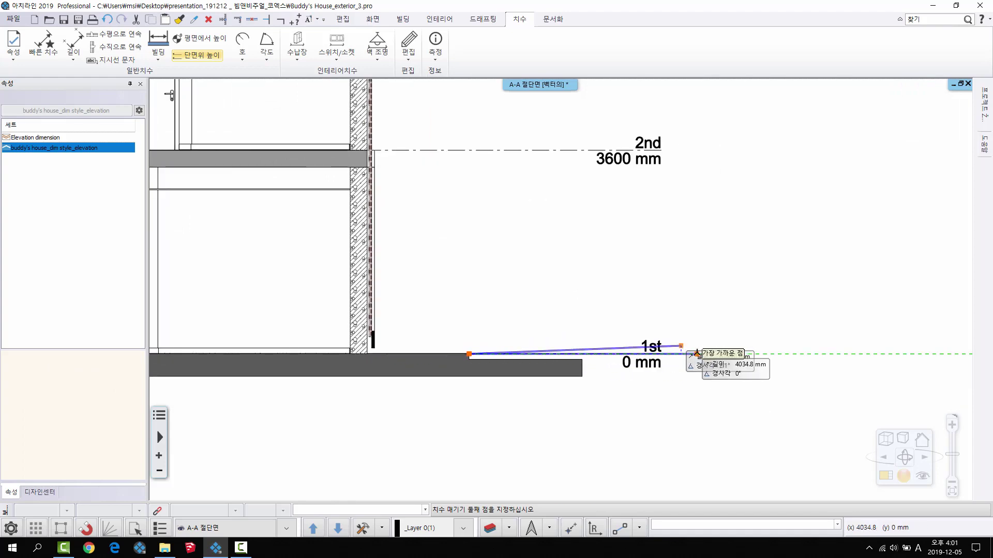
pyautogui.click(697, 354)
pyautogui.click(733, 353)
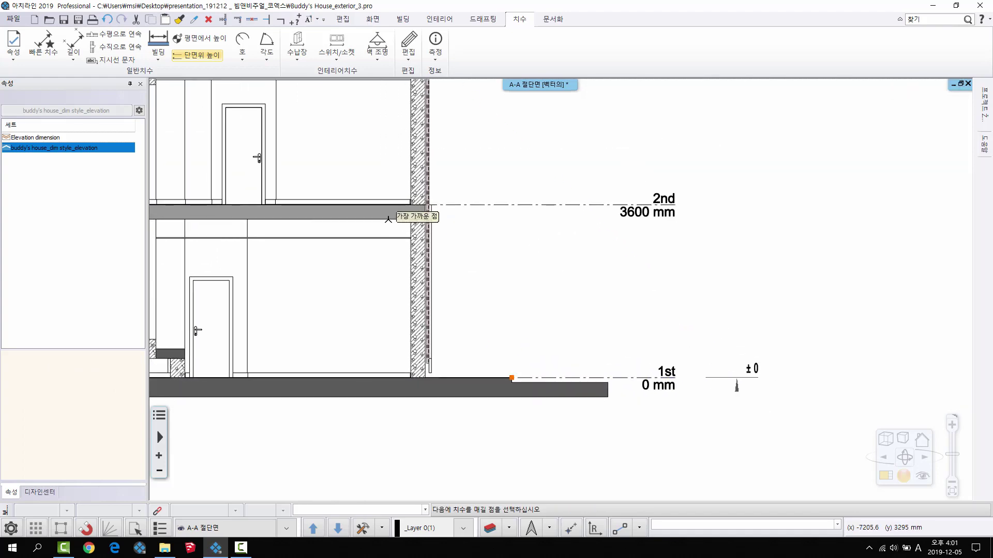
# Add elevation marks for the ground-floor ceiling line, intermediate slab underside, roof slab underside, parapet top and upper roof slab.
pyautogui.scroll(2, 393, 240)
pyautogui.scroll(2, 435, 252)
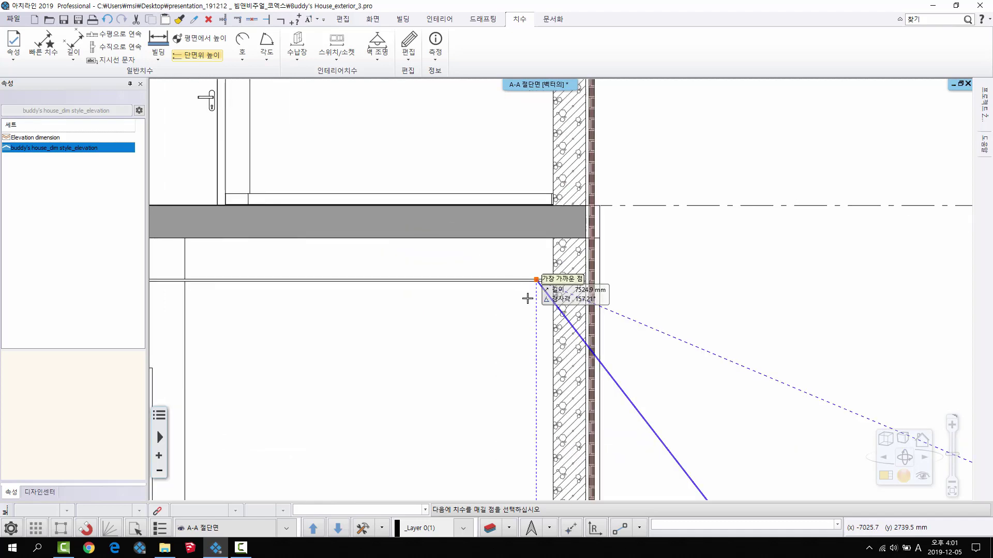
pyautogui.scroll(-3, 496, 259)
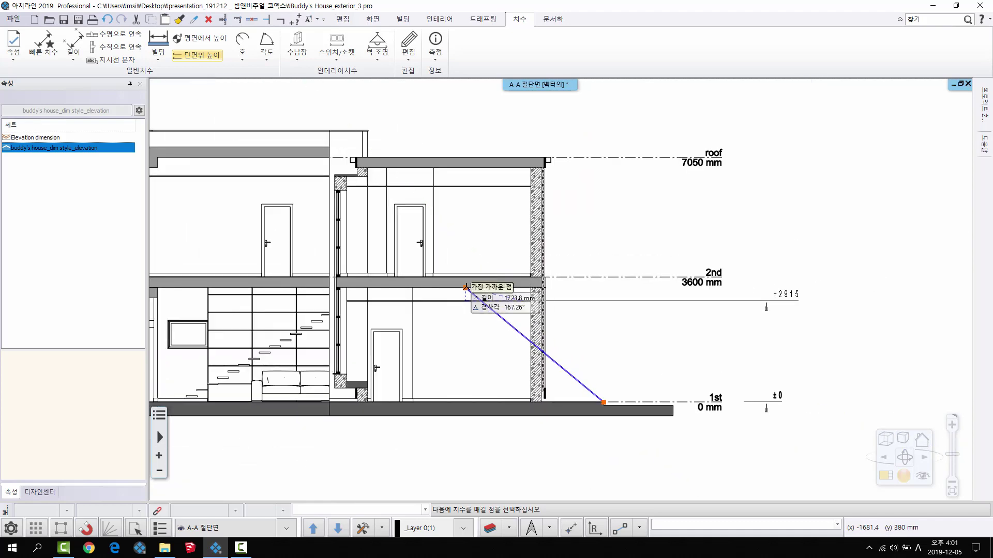
pyautogui.click(452, 168)
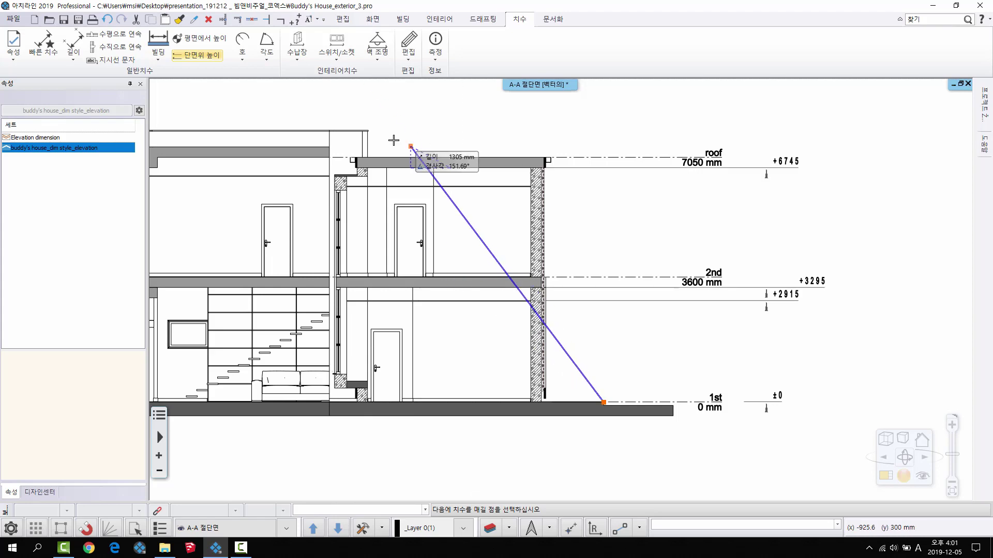
pyautogui.click(346, 130)
pyautogui.click(329, 147)
pyautogui.press('Return')
pyautogui.scroll(-2, 564, 289)
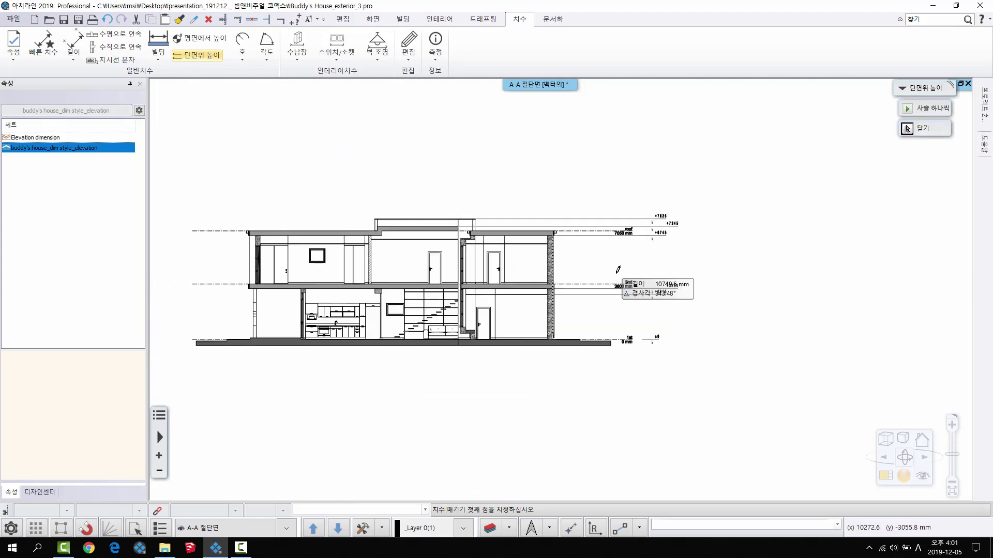
pyautogui.moveTo(623, 281); pyautogui.dragTo(691, 276, button='middle')
pyautogui.press('Escape')
# Restore the tiled window layout and fit the dimensioned section and the floor plan in their views.
pyautogui.doubleClick(540, 84)
pyautogui.moveTo(928, 236)
pyautogui.mouseDown(button='middle')
pyautogui.moveTo(851, 183)
pyautogui.moveTo(729, 171)
pyautogui.mouseUp(button='middle')
pyautogui.scroll(-2, 816, 179)
pyautogui.moveTo(851, 215); pyautogui.dragTo(824, 197, button='middle')
pyautogui.scroll(-2, 400, 306)
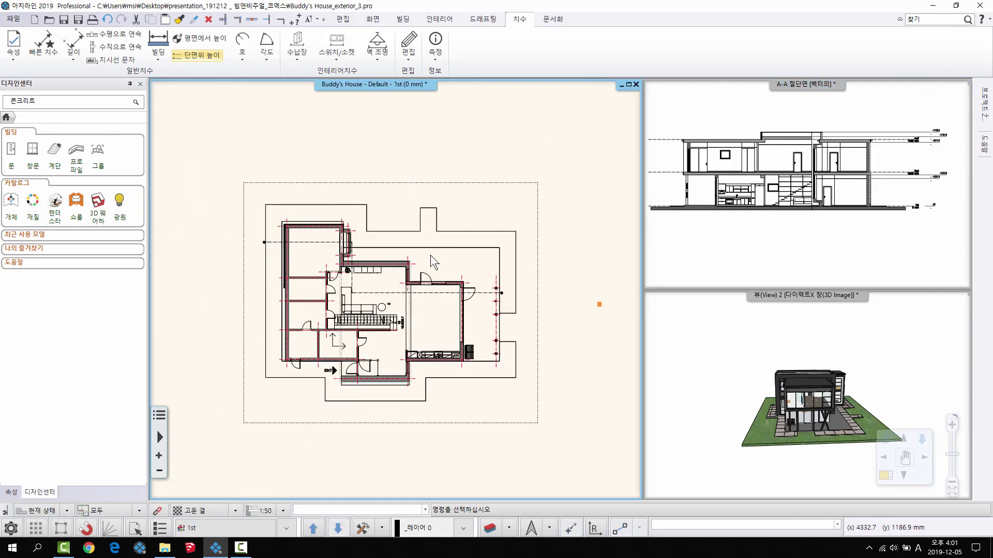
pyautogui.moveTo(434, 245); pyautogui.dragTo(420, 238, button='middle')
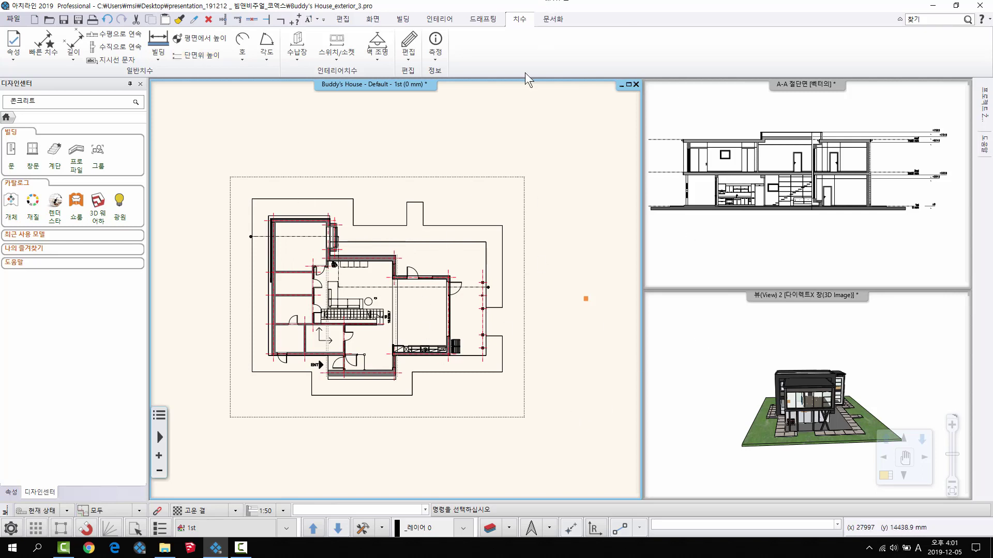
# Start creating a terrain from lines and draw the first contour polygon east of the house with a height of 0.5.
pyautogui.click(402, 19)
pyautogui.moveTo(425, 121); pyautogui.dragTo(437, 109, button='middle')
pyautogui.click(535, 61)
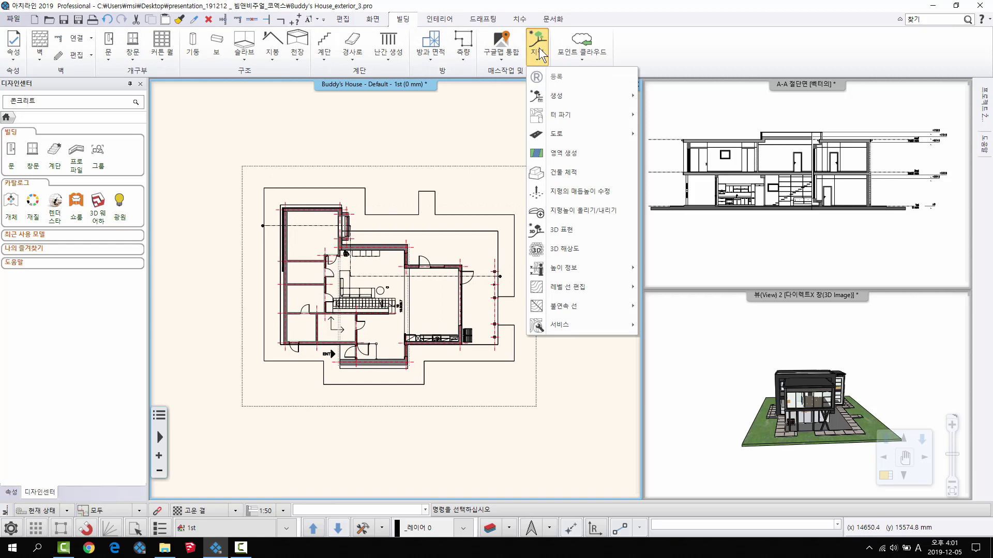
pyautogui.moveTo(555, 100)
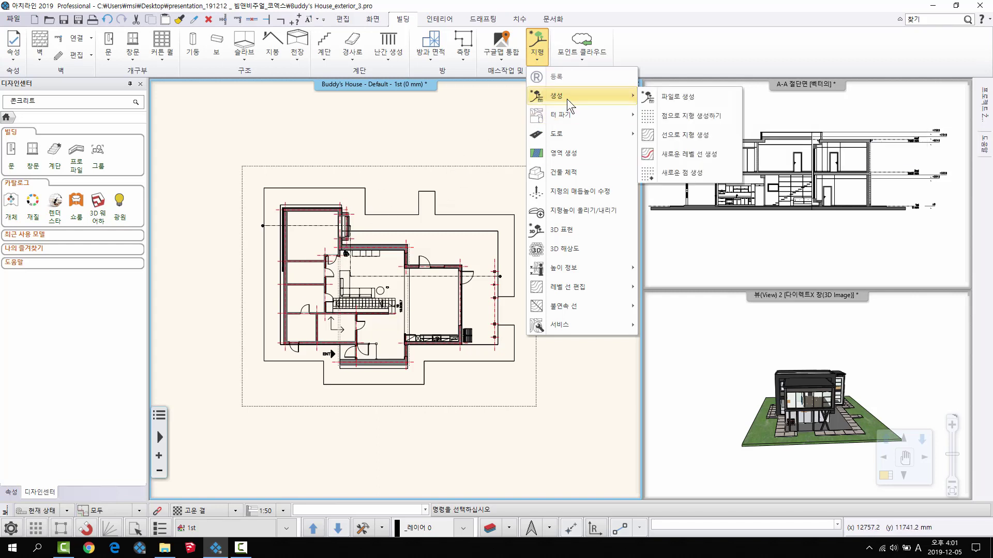
pyautogui.click(690, 133)
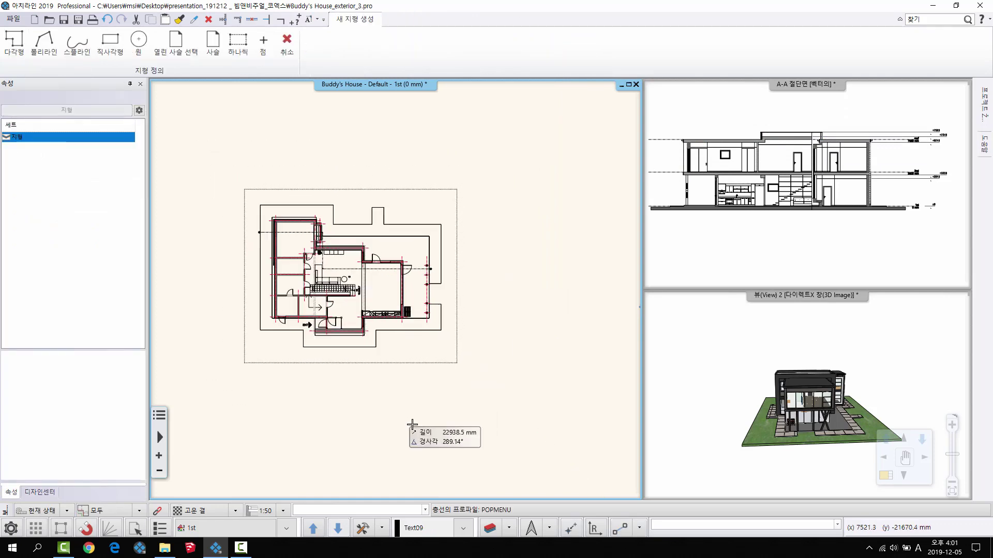
pyautogui.click(435, 421)
pyautogui.click(484, 391)
pyautogui.click(508, 347)
pyautogui.click(520, 281)
pyautogui.click(520, 218)
pyautogui.doubleClick(578, 124)
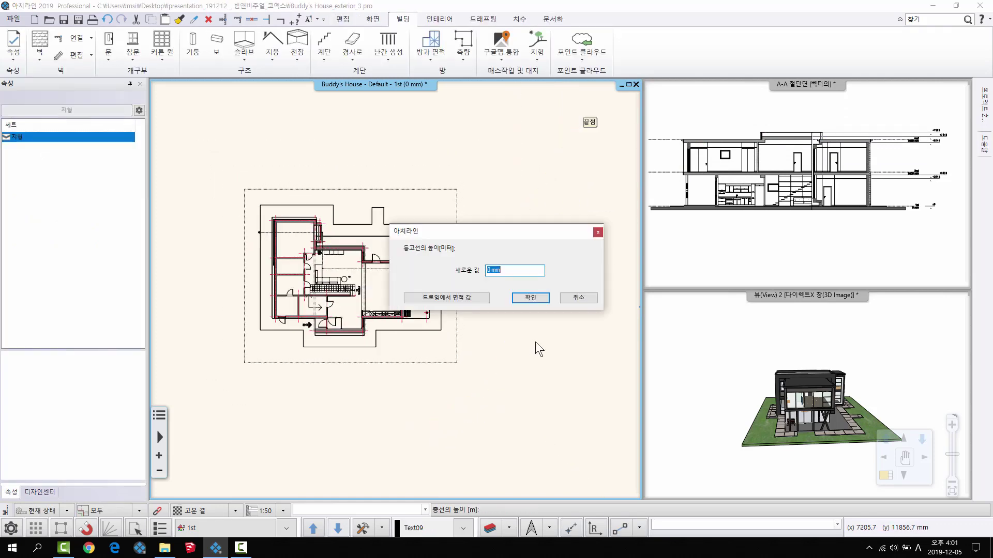
pyautogui.write('0.5')
pyautogui.press('Return')
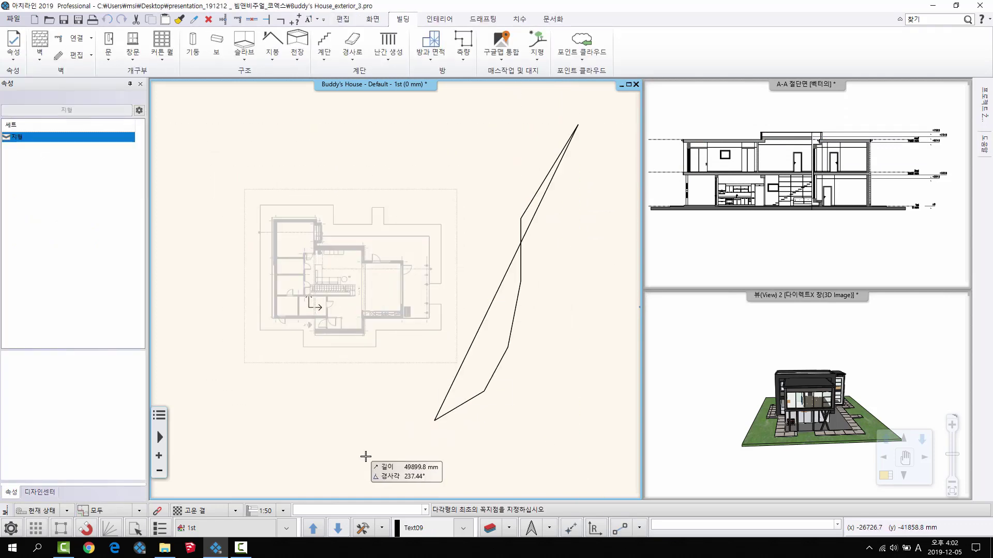
# Draw a second terrain contour polygon across the east part of the house and confirm its height.
pyautogui.click(343, 412)
pyautogui.click(406, 350)
pyautogui.click(408, 272)
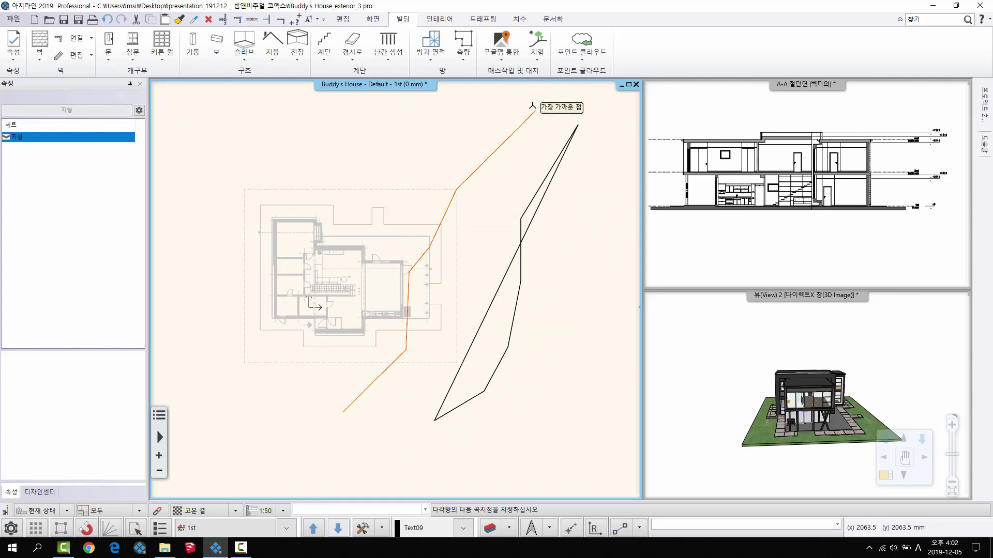
pyautogui.doubleClick(530, 98)
pyautogui.press('Return')
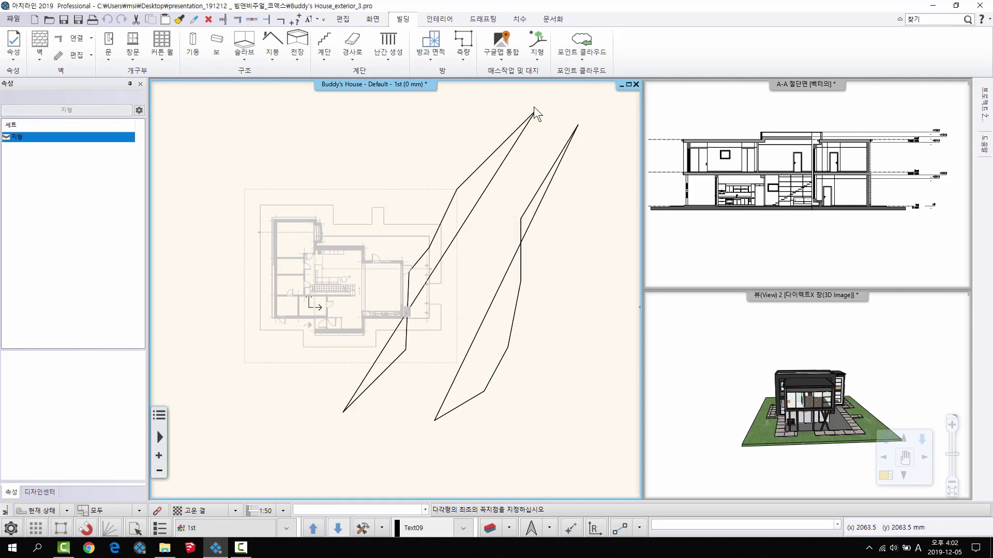
# Draw a third terrain contour polygon through the middle of the house and confirm its offered height.
pyautogui.moveTo(371, 384); pyautogui.dragTo(396, 396, button='middle')
pyautogui.click(280, 428)
pyautogui.click(352, 332)
pyautogui.click(346, 203)
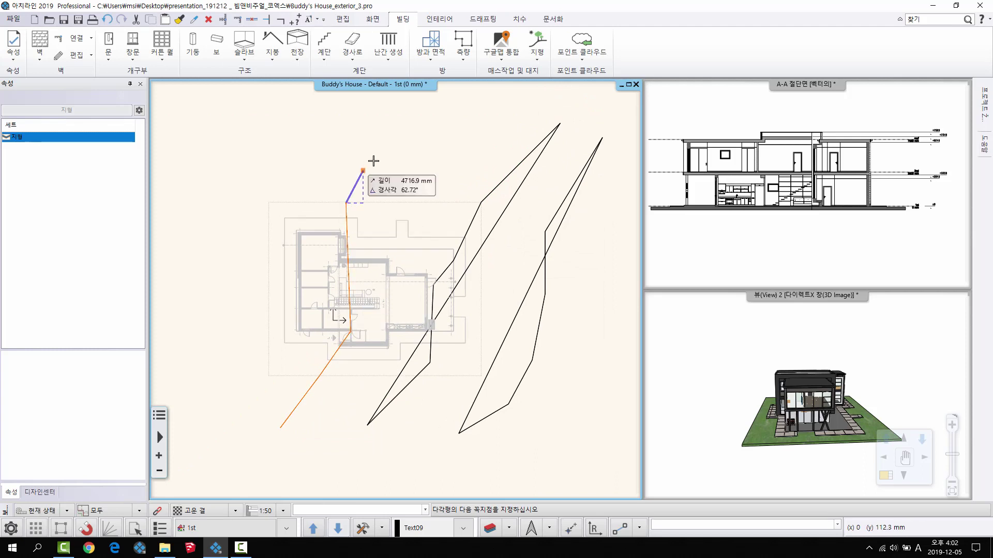
pyautogui.click(376, 158)
pyautogui.click(473, 104)
pyautogui.moveTo(458, 148); pyautogui.dragTo(479, 199, button='middle')
pyautogui.doubleClick(527, 124)
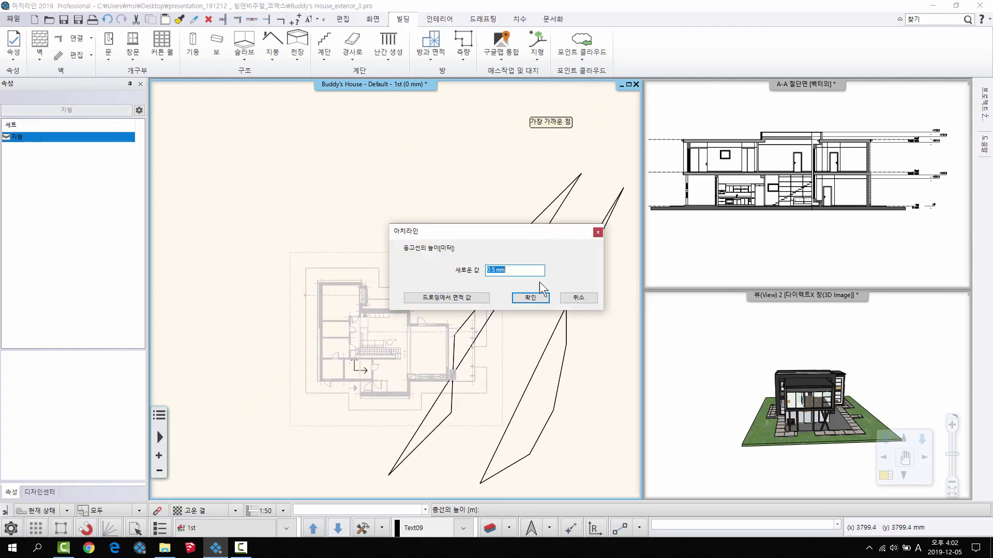
pyautogui.press('Return')
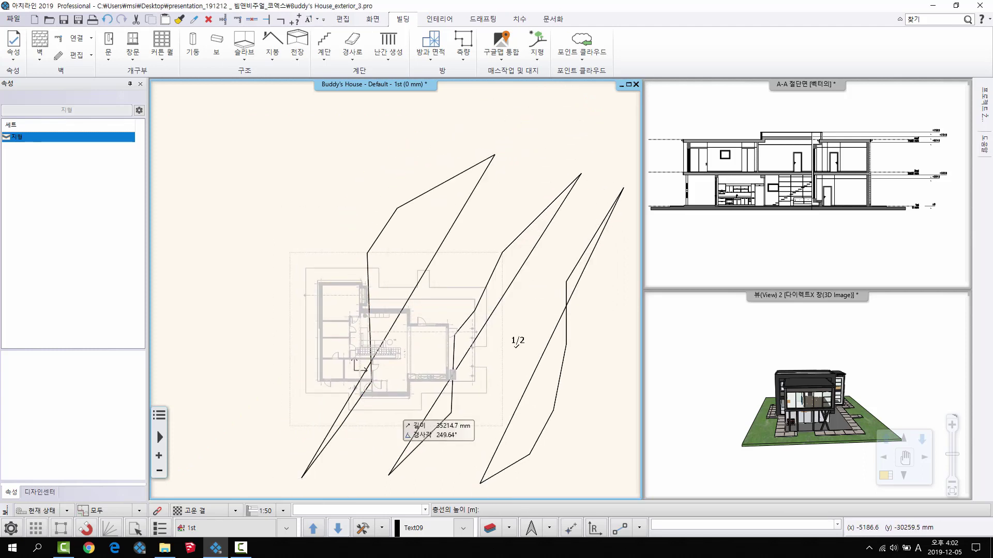
# Draw a fourth terrain contour polygon along the west side of the house and confirm its height.
pyautogui.click(227, 422)
pyautogui.click(273, 376)
pyautogui.click(314, 281)
pyautogui.click(315, 178)
pyautogui.click(390, 100)
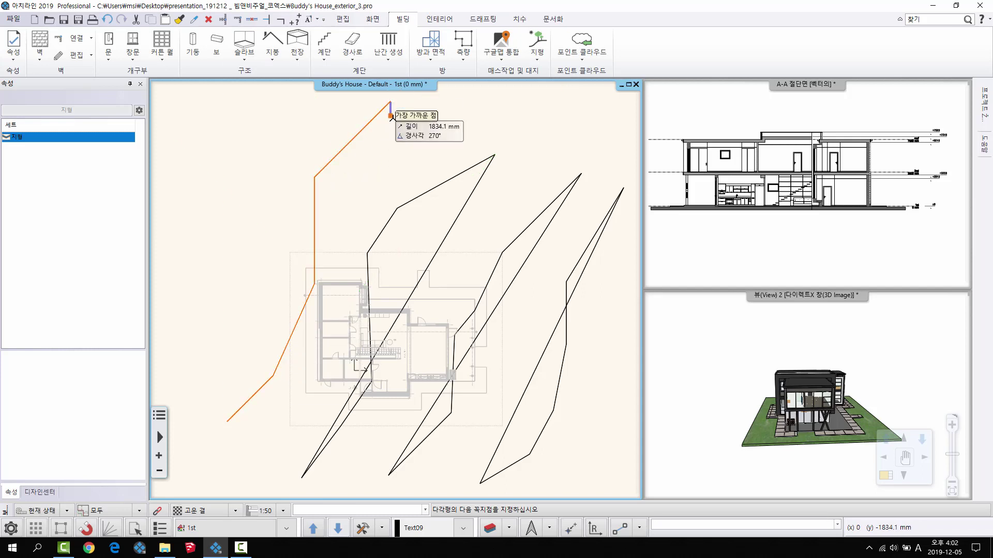
pyautogui.press('Return')
pyautogui.press('Return')
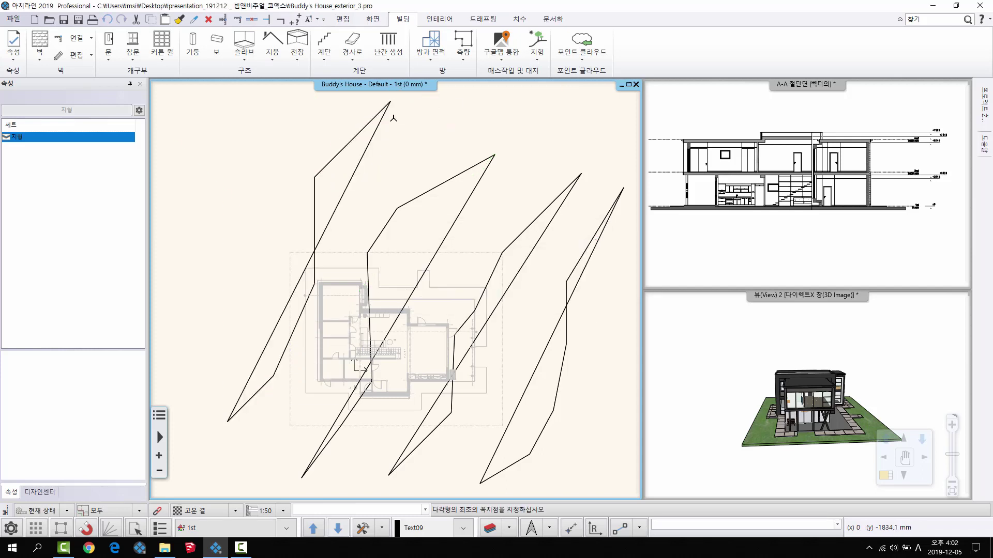
# Draw the fifth terrain contour polygon west of the house with a height of 8 and generate the terrain.
pyautogui.scroll(-3, 385, 139)
pyautogui.moveTo(370, 201); pyautogui.dragTo(395, 192, button='middle')
pyautogui.click(254, 361)
pyautogui.click(288, 274)
pyautogui.click(318, 242)
pyautogui.click(337, 163)
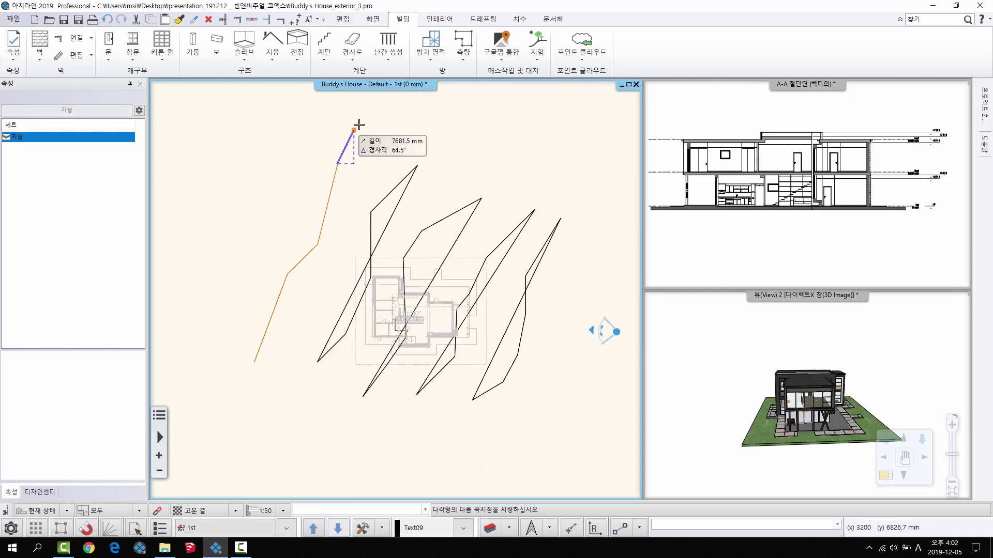
pyautogui.click(359, 124)
pyautogui.press('Return')
pyautogui.write('8')
pyautogui.press('Return')
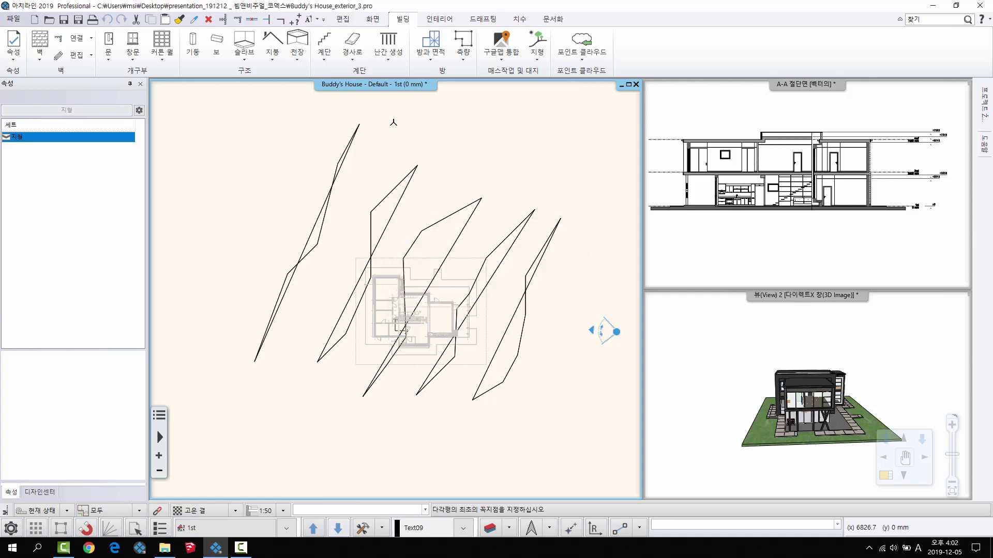
pyautogui.moveTo(382, 370); pyautogui.dragTo(416, 350, button='middle')
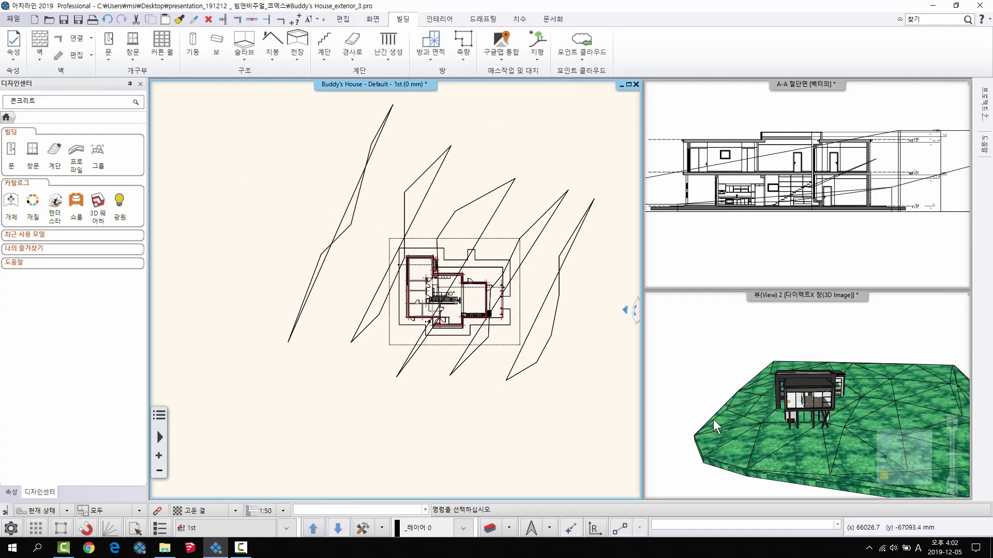
# Excavate a rectangular 26900 by 22000 mm pit in the terrain along the site boundary around the house, with sides inclined at 45 degrees.
pyautogui.moveTo(713, 422); pyautogui.dragTo(801, 394, button='middle')
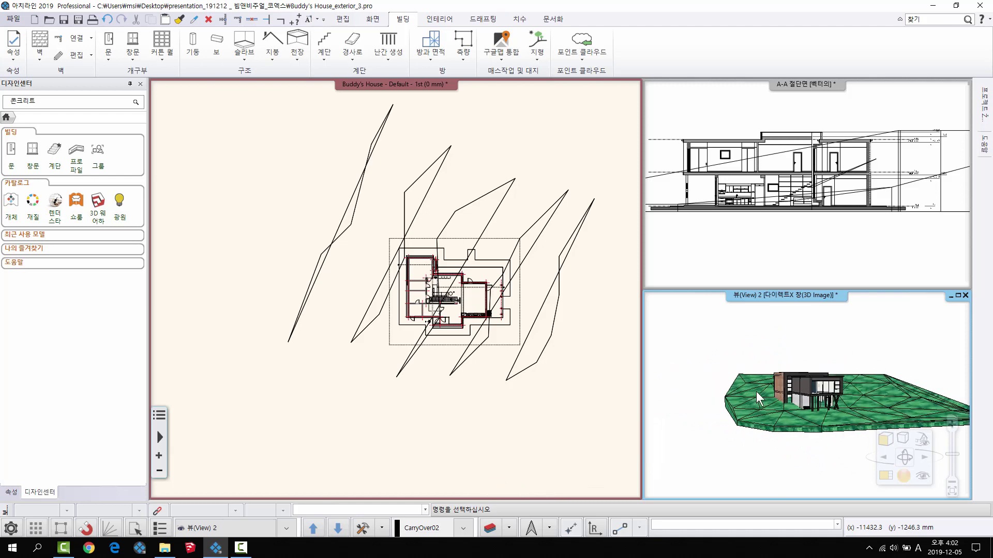
pyautogui.scroll(5, 803, 401)
pyautogui.scroll(2, 538, 279)
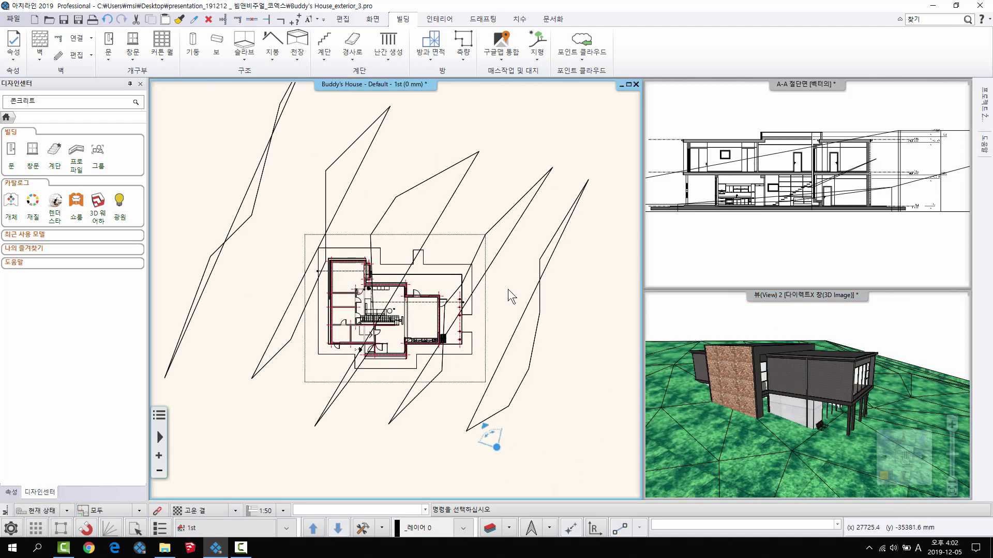
pyautogui.click(538, 285)
pyautogui.scroll(2, 523, 268)
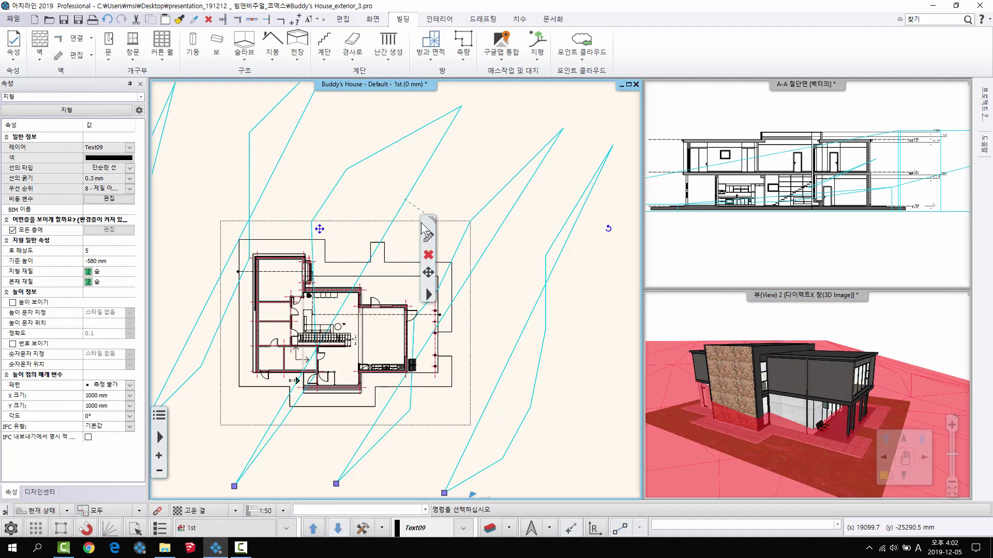
pyautogui.rightClick(413, 201)
pyautogui.click(455, 297)
pyautogui.moveTo(387, 306); pyautogui.dragTo(415, 243, button='middle')
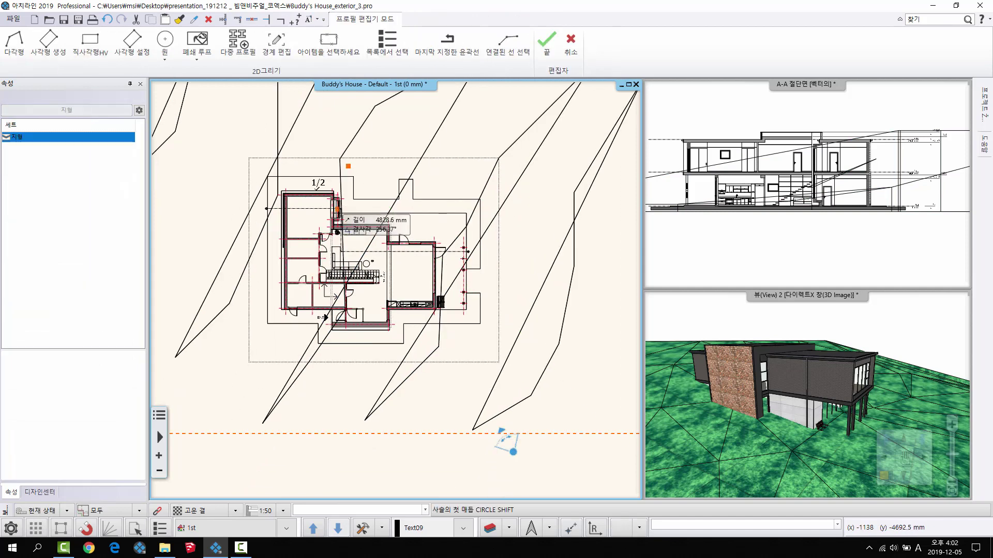
pyautogui.click(51, 35)
pyautogui.click(249, 158)
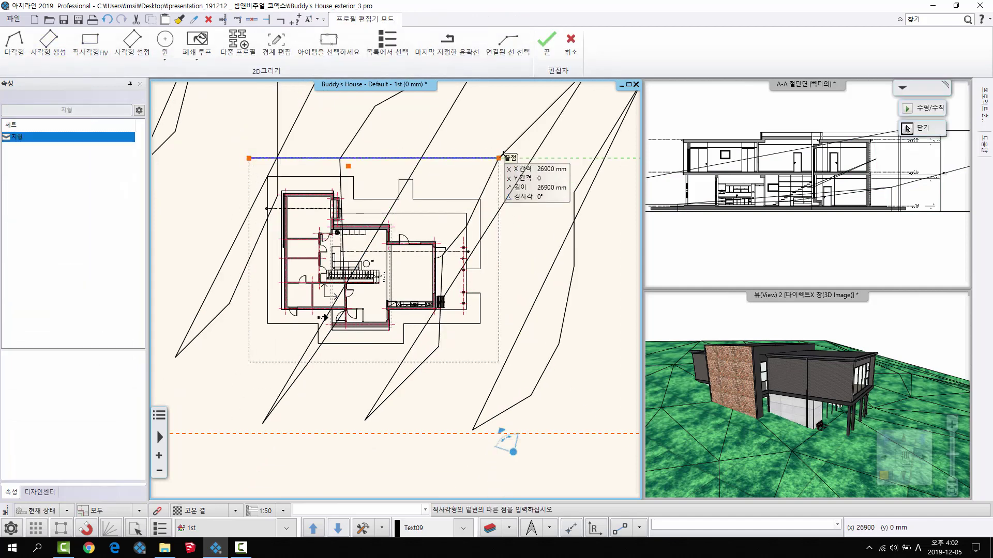
pyautogui.click(499, 159)
pyautogui.click(499, 362)
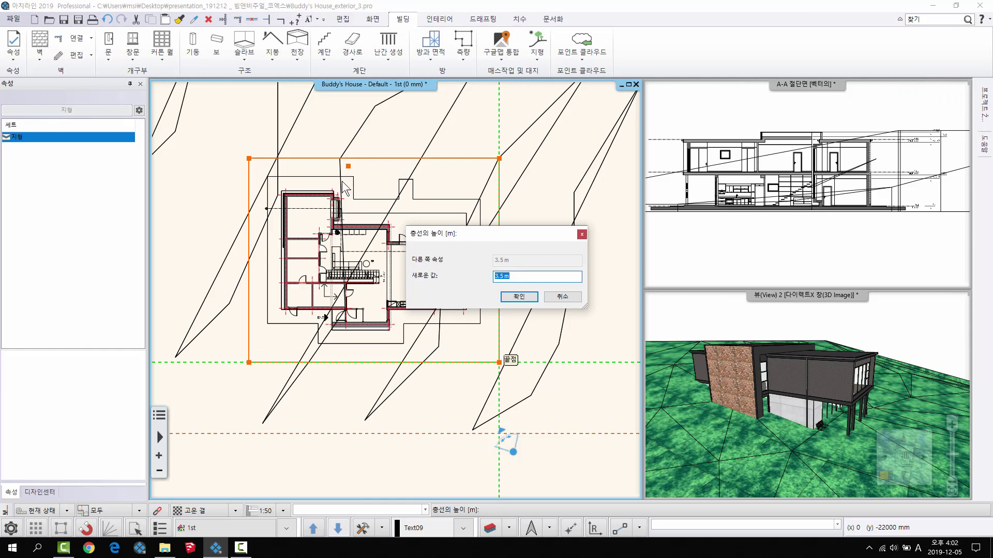
pyautogui.click(525, 300)
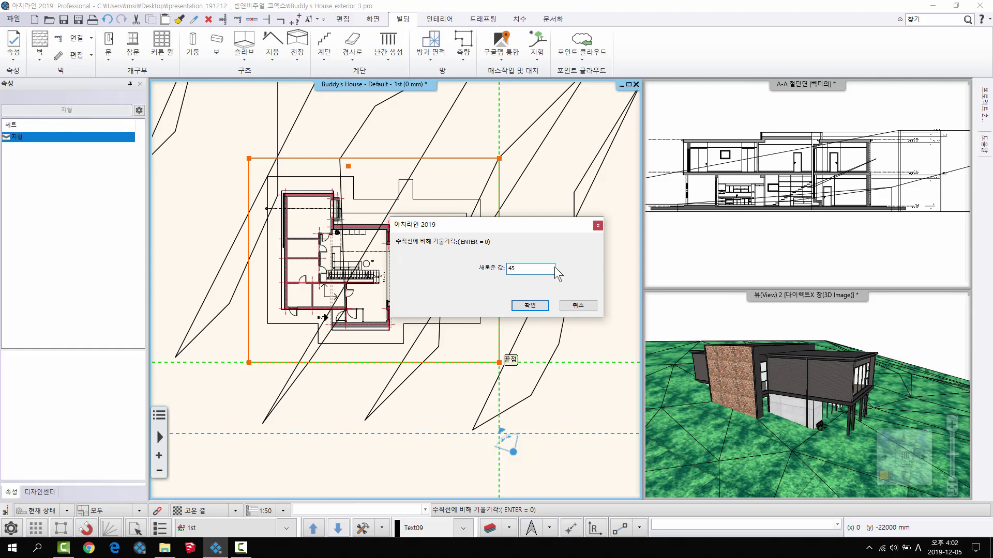
pyautogui.click(529, 305)
# Examine the excavated terrain around the house from different angles in the 3D view.
pyautogui.moveTo(445, 313); pyautogui.dragTo(461, 255, button='middle')
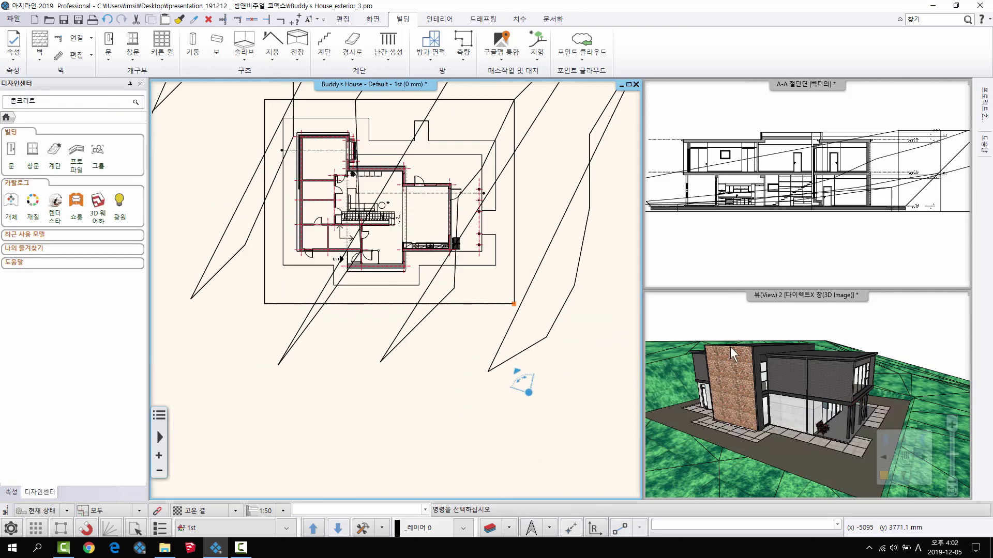
pyautogui.scroll(-3, 825, 366)
pyautogui.moveTo(826, 367); pyautogui.dragTo(733, 365, button='middle')
pyautogui.scroll(2, 829, 385)
pyautogui.moveTo(828, 385); pyautogui.dragTo(866, 406, button='middle')
pyautogui.scroll(-5, 460, 135)
pyautogui.moveTo(461, 136); pyautogui.dragTo(459, 254, button='middle')
pyautogui.scroll(1, 443, 291)
pyautogui.click(459, 255)
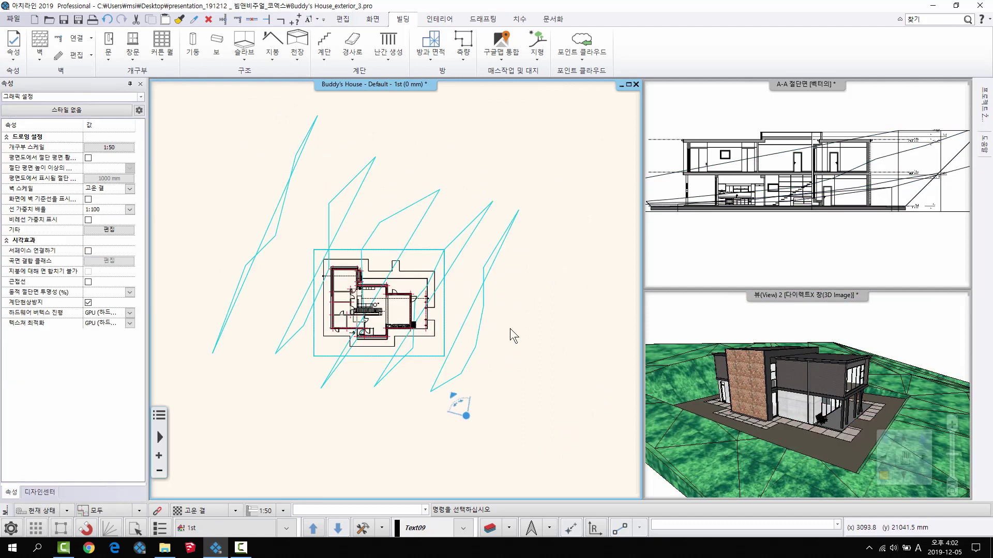
pyautogui.rightClick(464, 391)
pyautogui.click(514, 173)
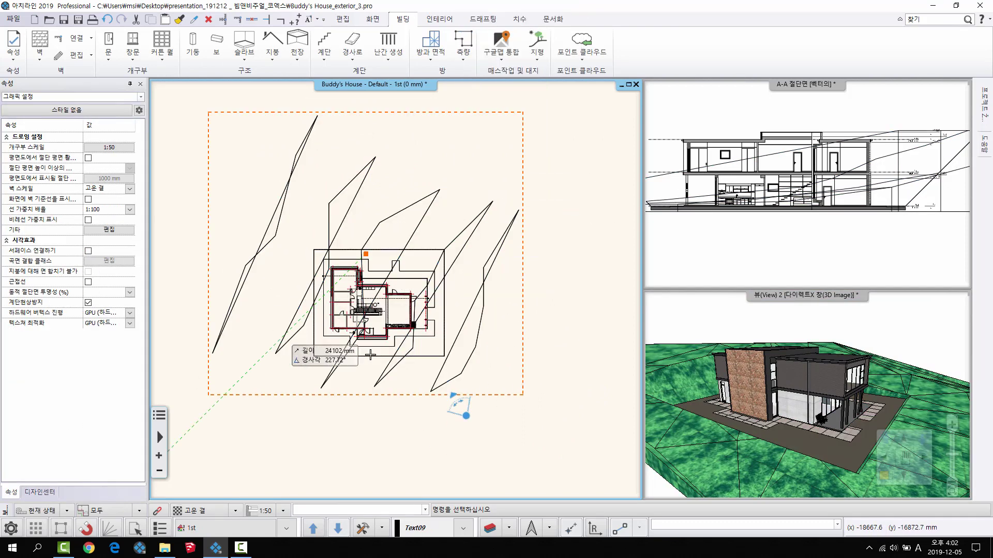
pyautogui.scroll(2, 366, 393)
pyautogui.click(154, 201)
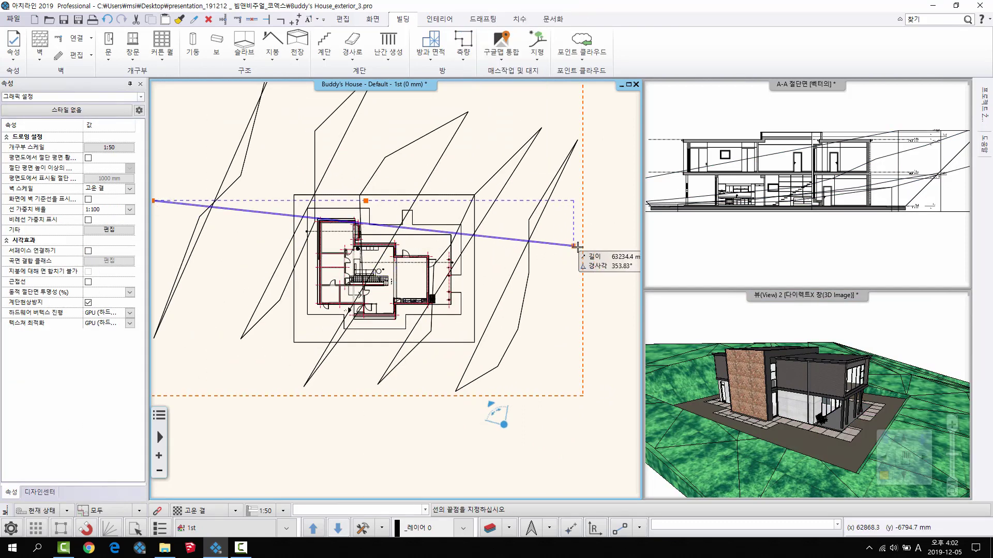
pyautogui.click(320, 125)
# Try a terrain section cut horizontally through the house looking north, placed below the floor plan, and undo it.
pyautogui.click(514, 276)
pyautogui.rightClick(515, 292)
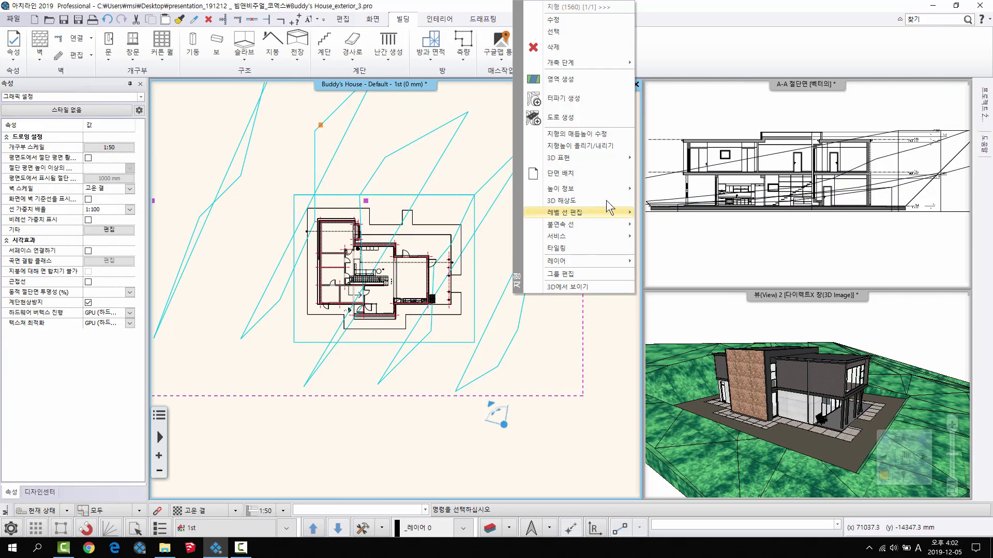
pyautogui.click(576, 174)
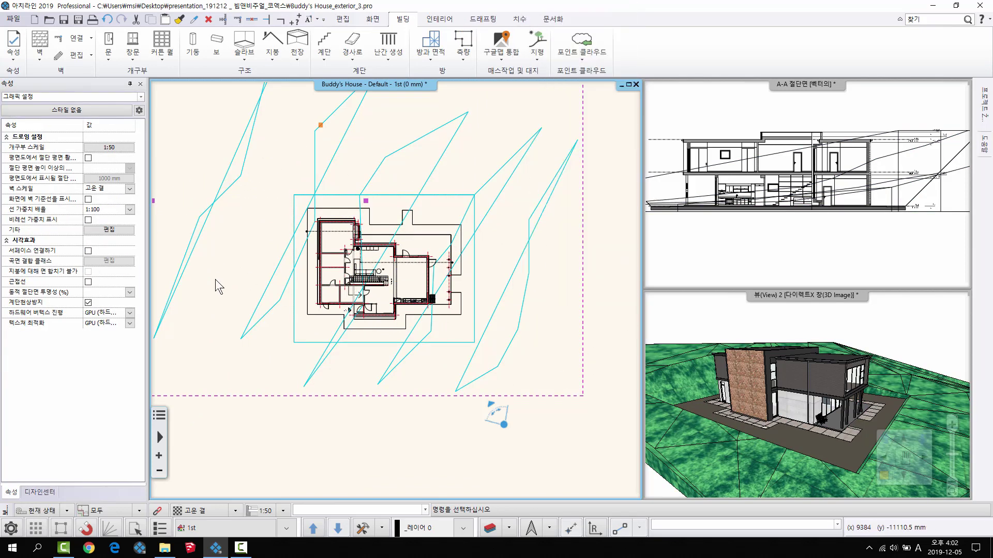
pyautogui.click(177, 278)
pyautogui.click(636, 282)
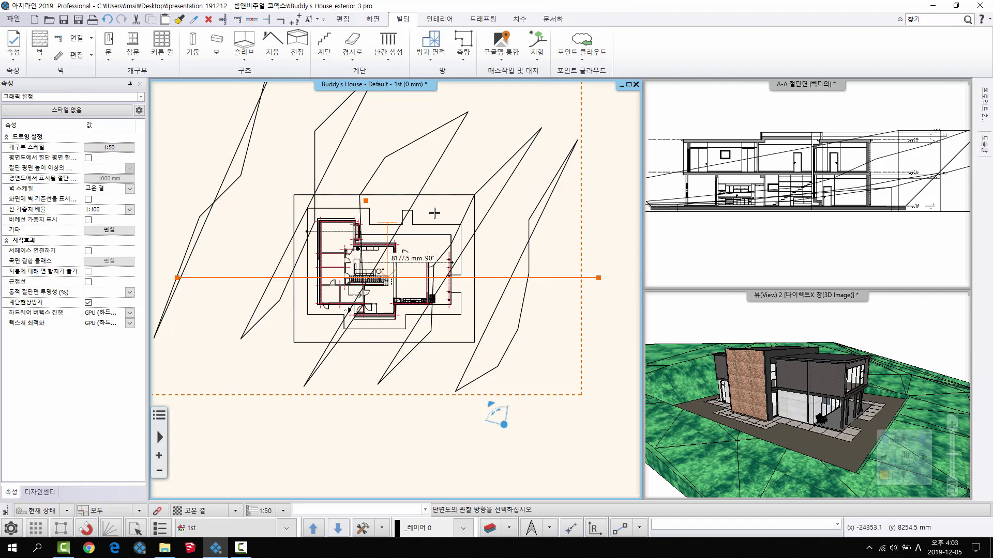
pyautogui.click(435, 217)
pyautogui.click(494, 410)
pyautogui.scroll(-3, 455, 357)
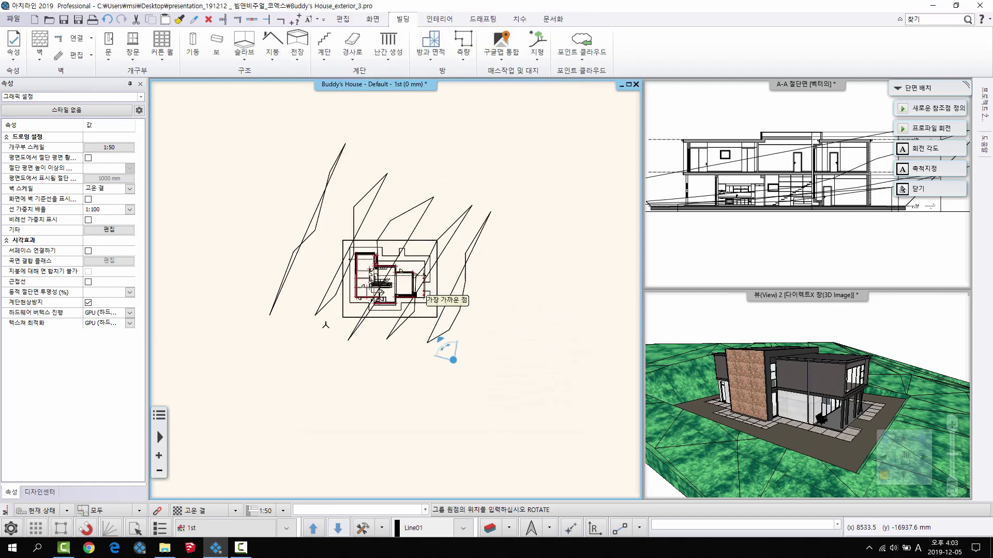
pyautogui.click(391, 412)
pyautogui.scroll(3, 332, 343)
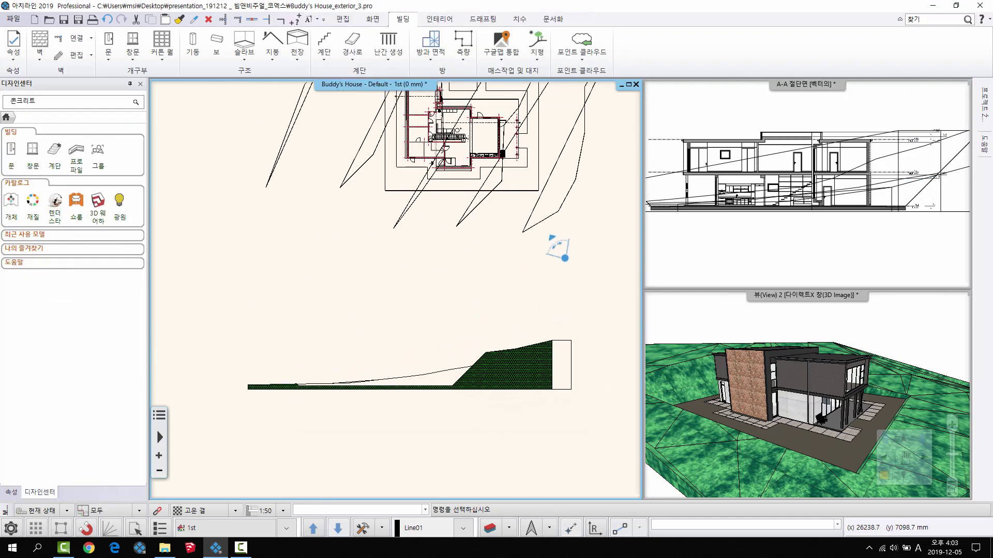
pyautogui.moveTo(470, 361); pyautogui.dragTo(441, 391, button='middle')
pyautogui.hotkey('ctrl', 'z')
# Place a terrain section cut horizontally through the house, looking south, below the floor plan.
pyautogui.moveTo(442, 236); pyautogui.dragTo(443, 275, button='middle')
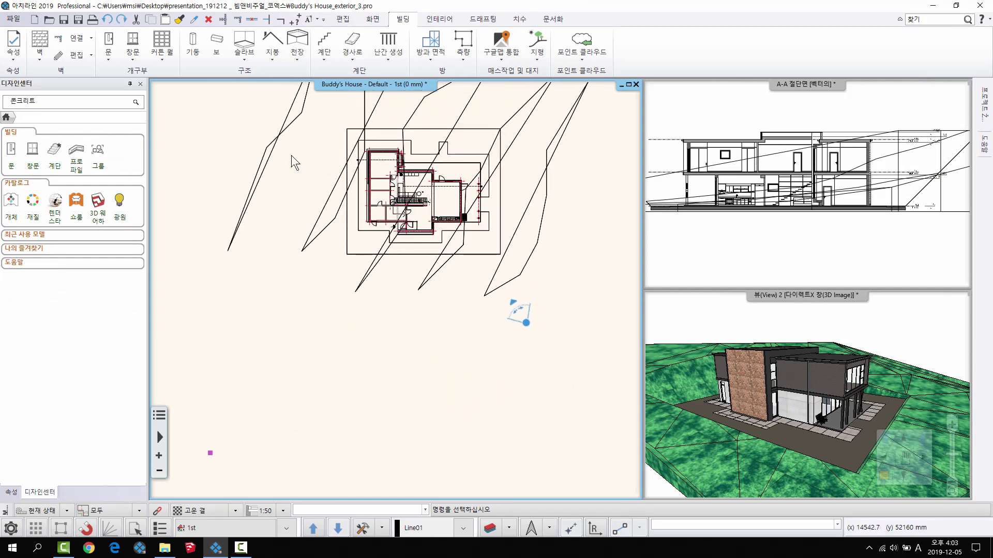
pyautogui.click(275, 146)
pyautogui.rightClick(274, 146)
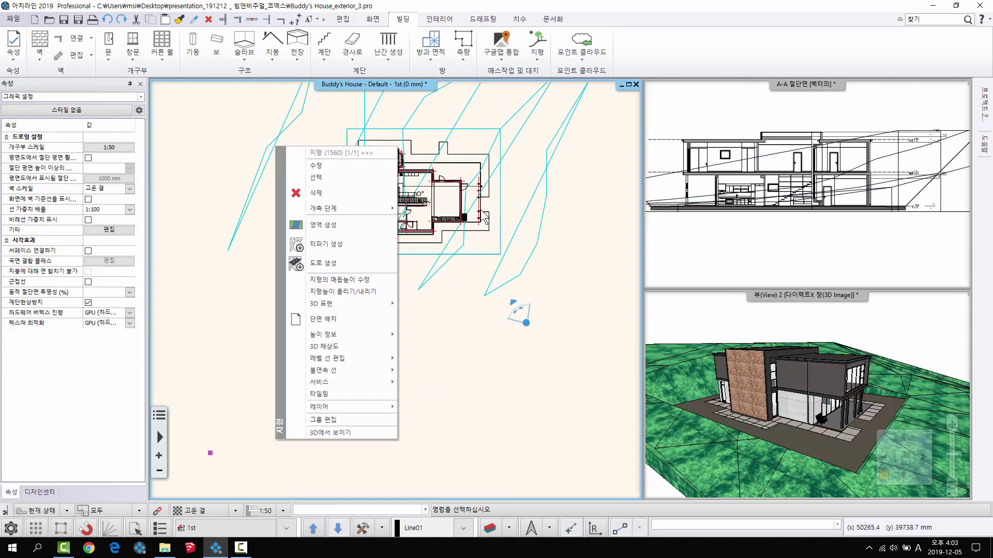
pyautogui.click(341, 313)
pyautogui.click(266, 166)
pyautogui.click(600, 166)
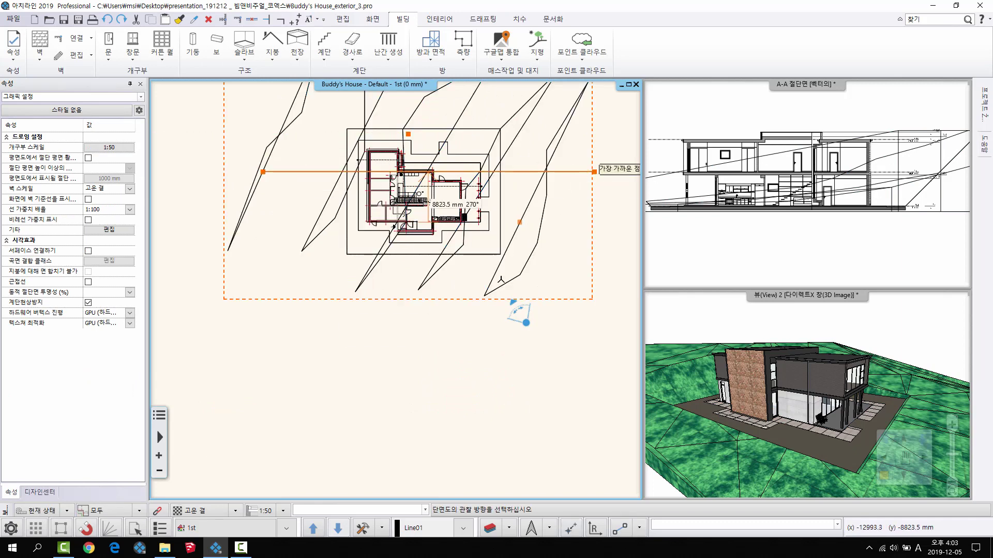
pyautogui.click(455, 206)
pyautogui.click(495, 411)
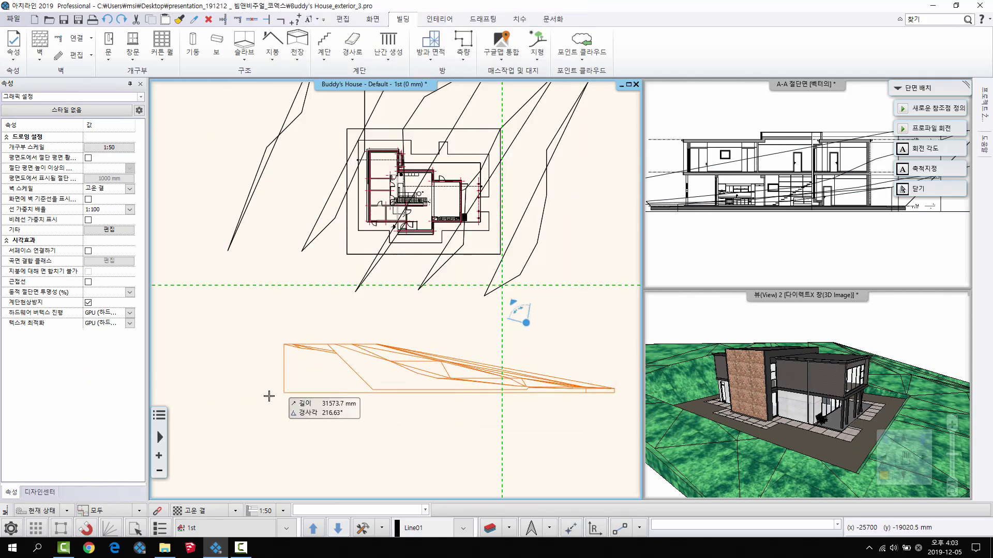
pyautogui.click(347, 411)
pyautogui.scroll(-1, 475, 295)
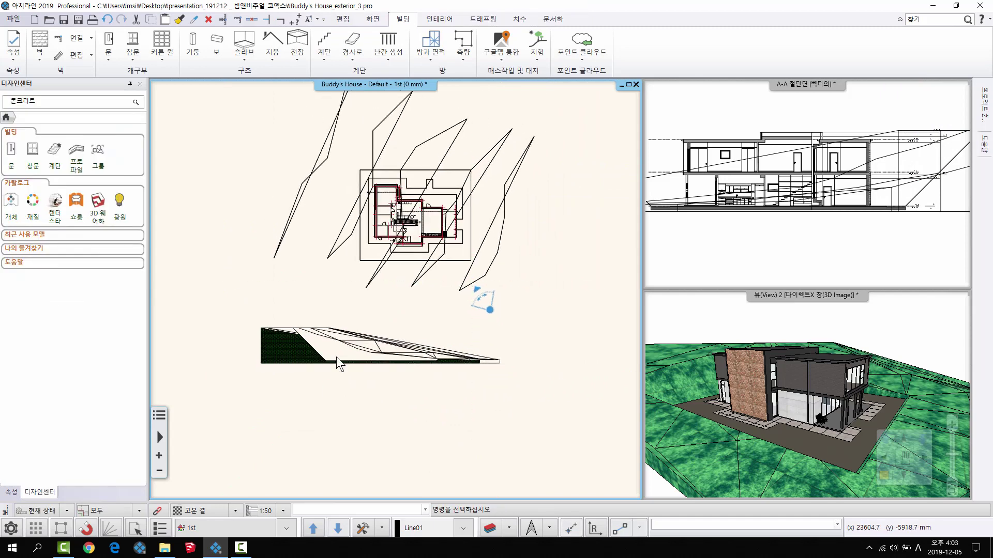
# Maximize the A-A section view and switch its display to the coloured mode.
pyautogui.scroll(3, 265, 220)
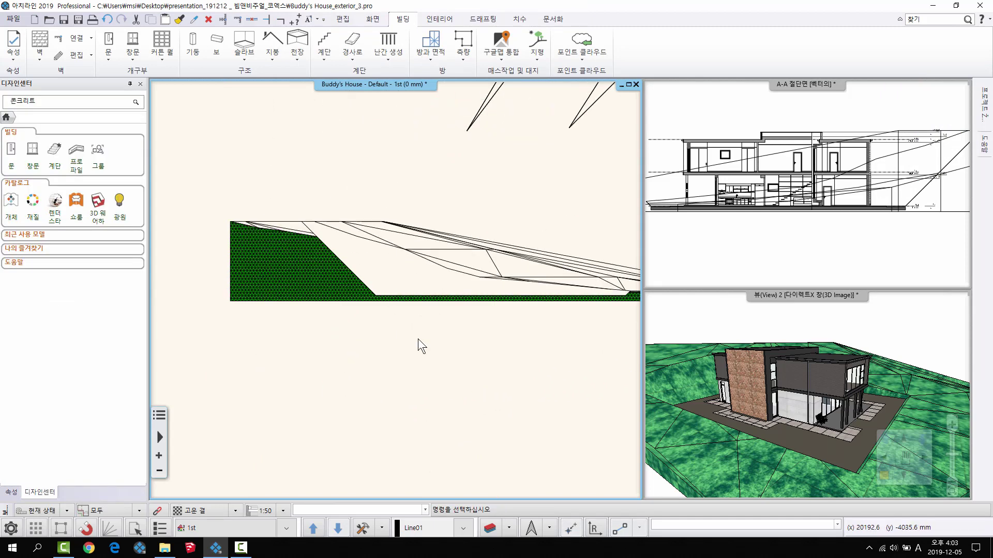
pyautogui.scroll(-3, 379, 352)
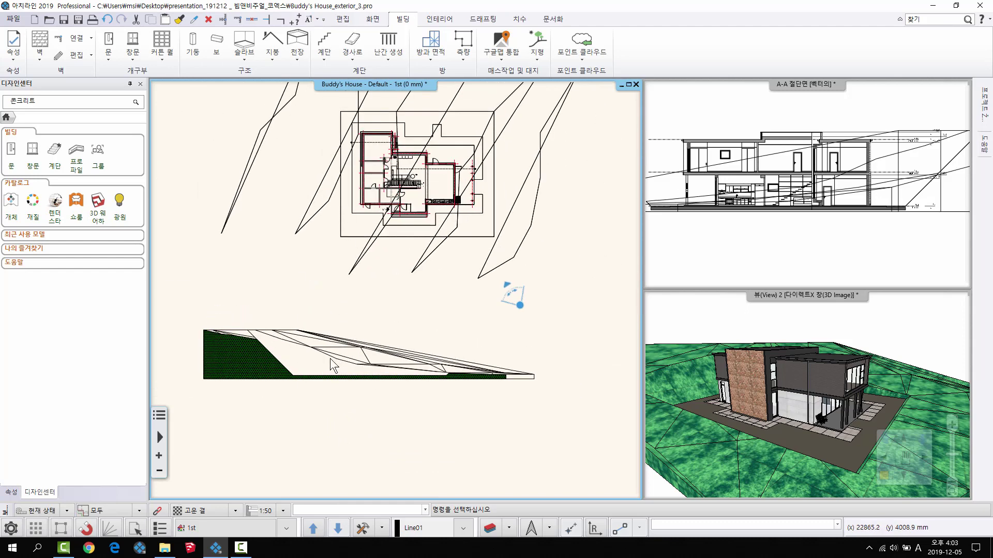
pyautogui.moveTo(342, 335); pyautogui.dragTo(335, 348, button='middle')
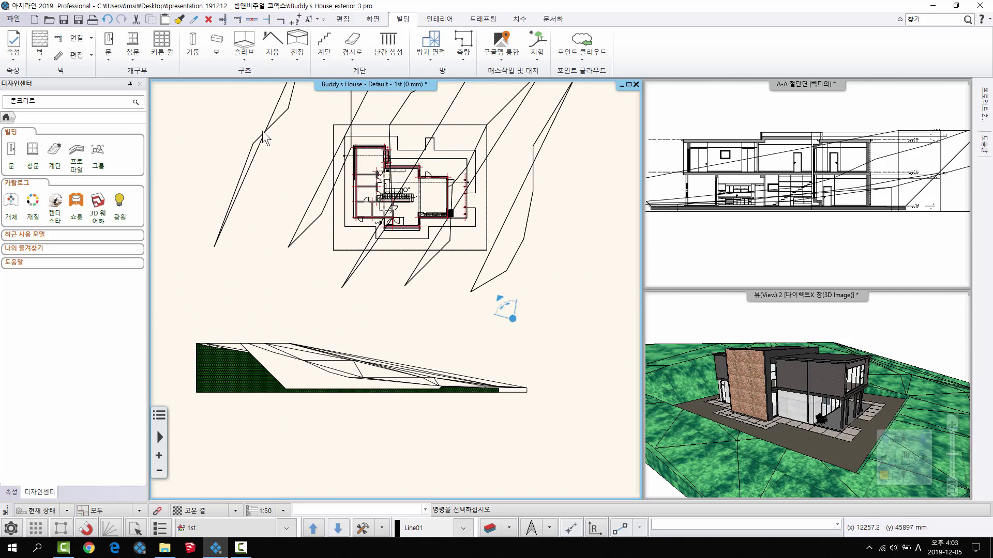
pyautogui.moveTo(244, 172); pyautogui.dragTo(210, 217, button='middle')
pyautogui.scroll(2, 383, 112)
pyautogui.moveTo(776, 181); pyautogui.dragTo(755, 212, button='middle')
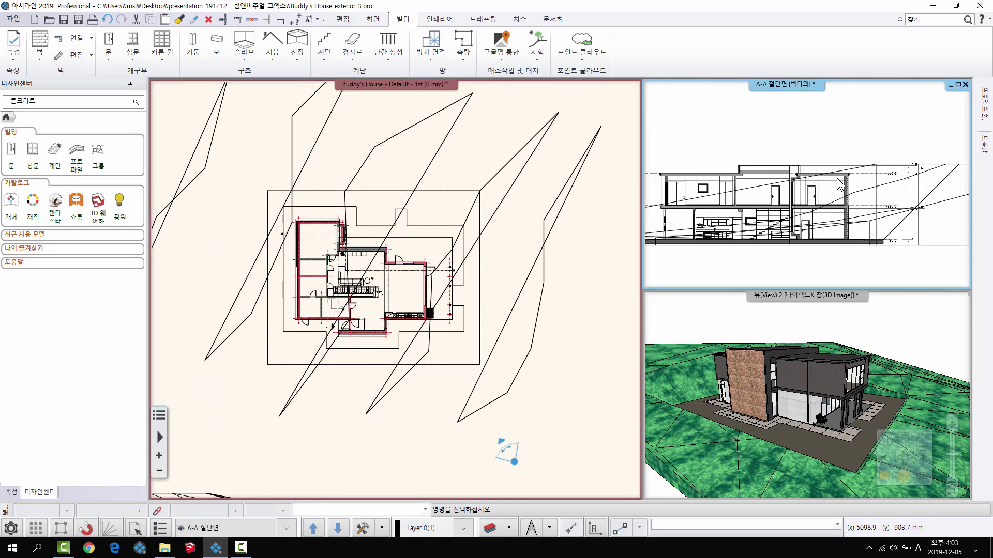
pyautogui.doubleClick(807, 85)
pyautogui.scroll(2, 519, 238)
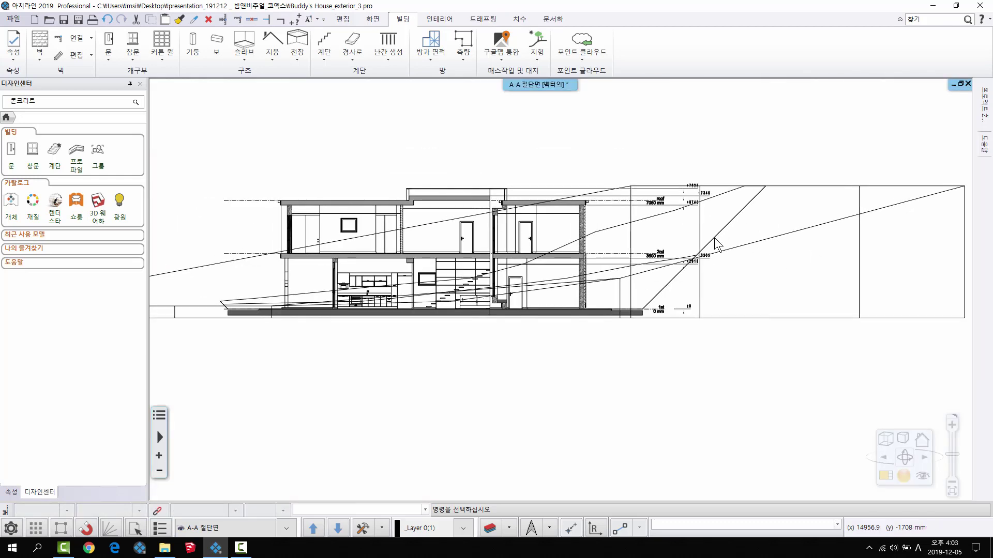
pyautogui.click(903, 476)
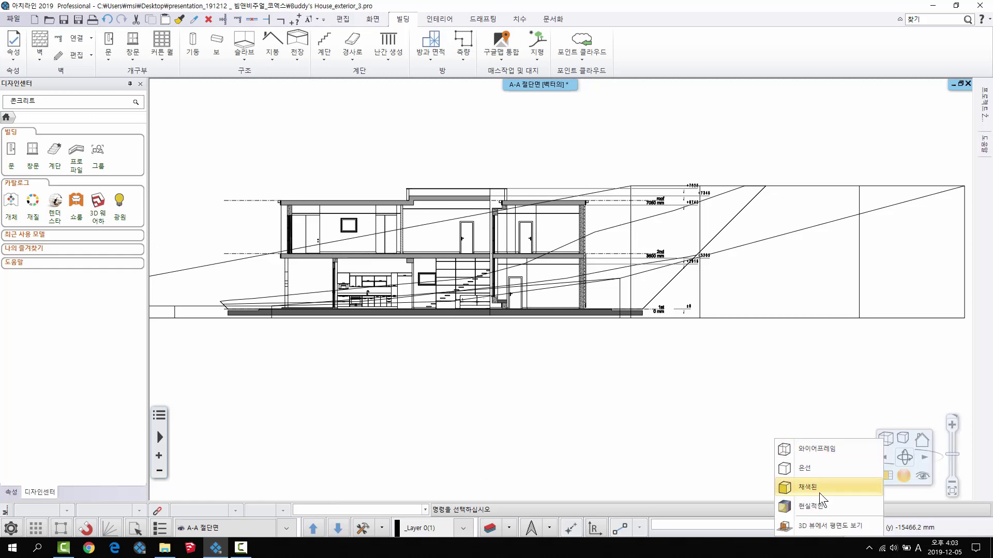
pyautogui.click(815, 488)
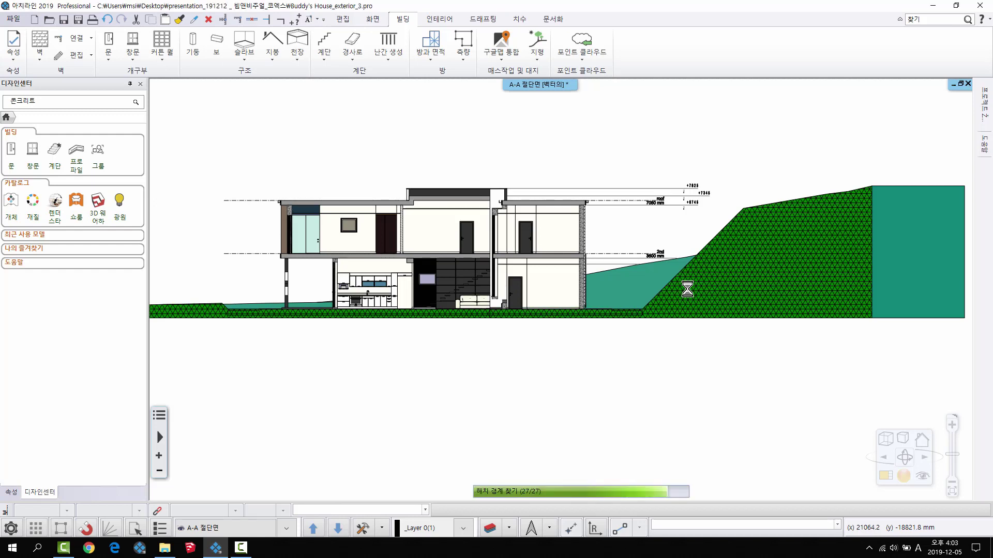
# Review the coloured A-A section, restore the tiled view layout and frame the house and slope in the section view.
pyautogui.moveTo(635, 263); pyautogui.dragTo(647, 263, button='middle')
pyautogui.scroll(-1, 647, 263)
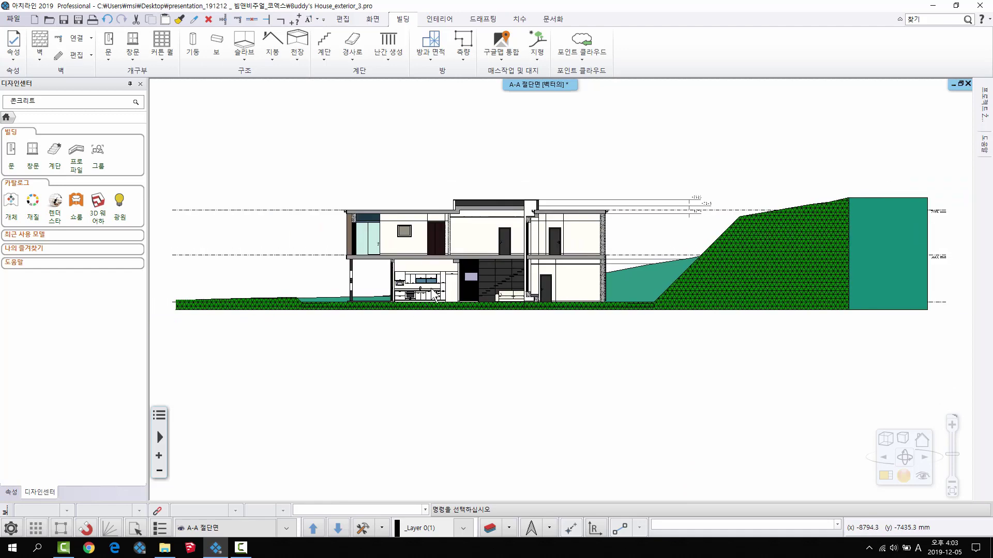
pyautogui.moveTo(466, 297); pyautogui.dragTo(477, 298, button='middle')
pyautogui.click(961, 84)
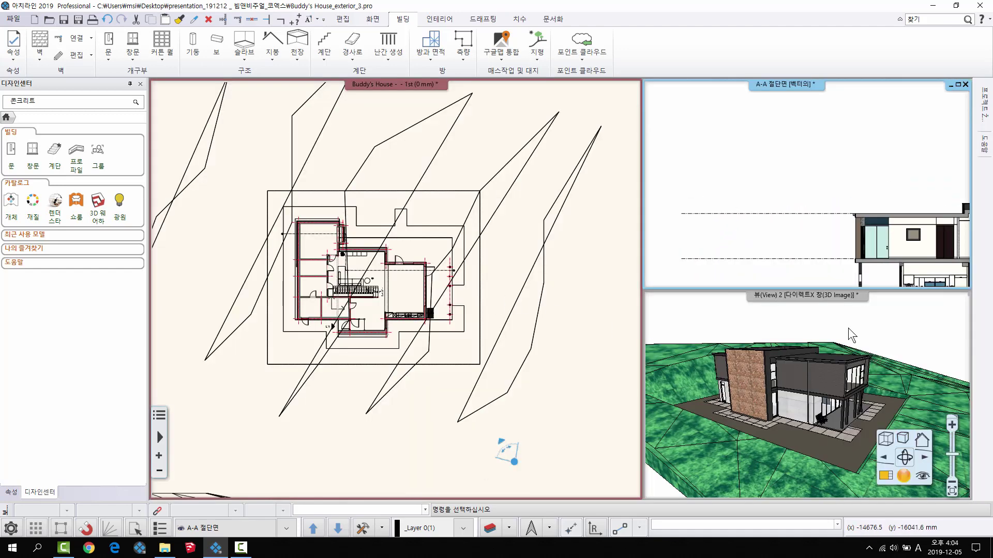
pyautogui.scroll(-5, 827, 185)
pyautogui.moveTo(920, 184); pyautogui.dragTo(709, 180, button='middle')
# Delete the terrain section below the floor plan and the contour-line terrain around the house.
pyautogui.click(428, 386)
pyautogui.scroll(-3, 428, 385)
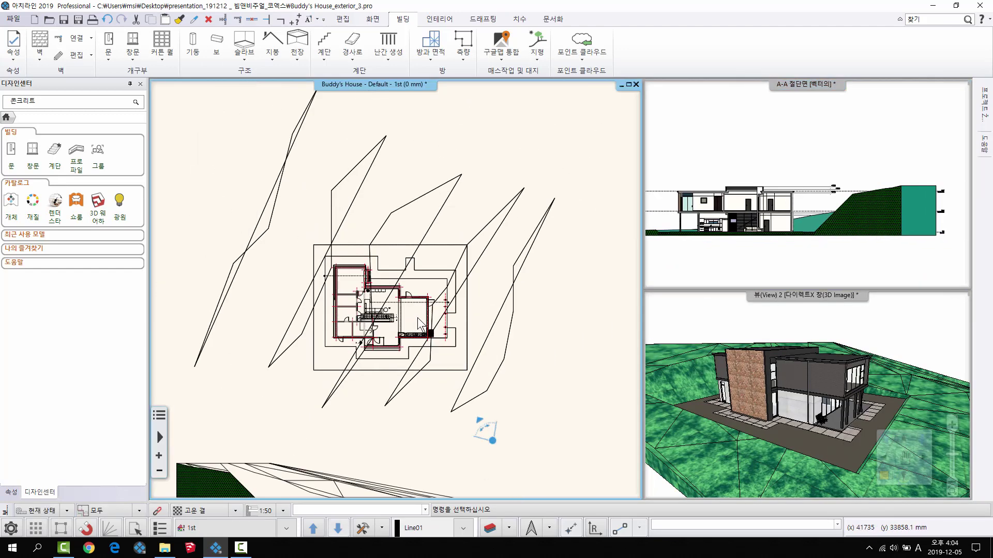
pyautogui.moveTo(425, 403); pyautogui.dragTo(448, 306, button='middle')
pyautogui.moveTo(388, 377); pyautogui.dragTo(230, 281)
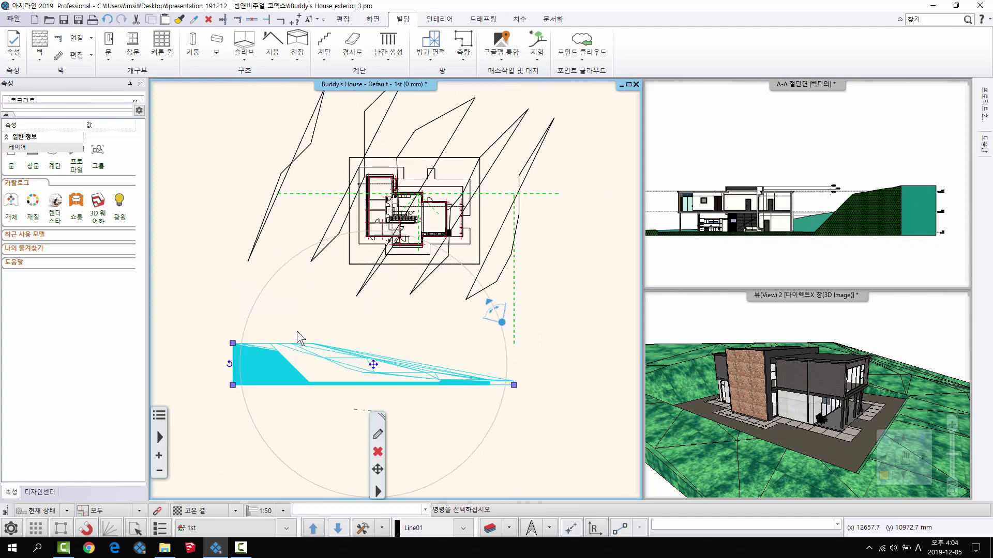
pyautogui.click(270, 251)
pyautogui.press('Delete')
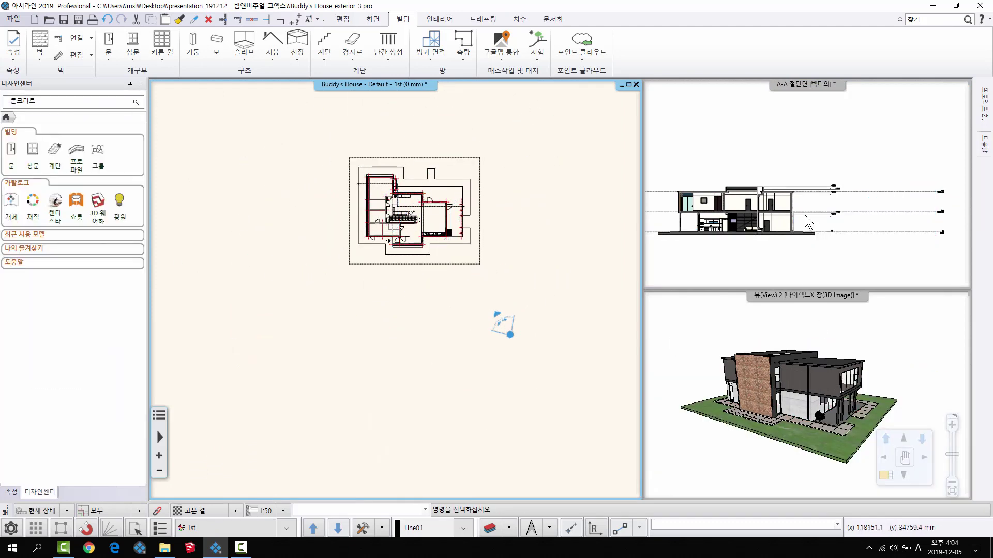
# Examine the house without the terrain in the 3D and A-A section views and frame the 1st-floor plan.
pyautogui.scroll(-3, 808, 223)
pyautogui.keyDown('shift'); pyautogui.moveTo(837, 408); pyautogui.dragTo(800, 437, button='middle'); pyautogui.keyUp('shift')
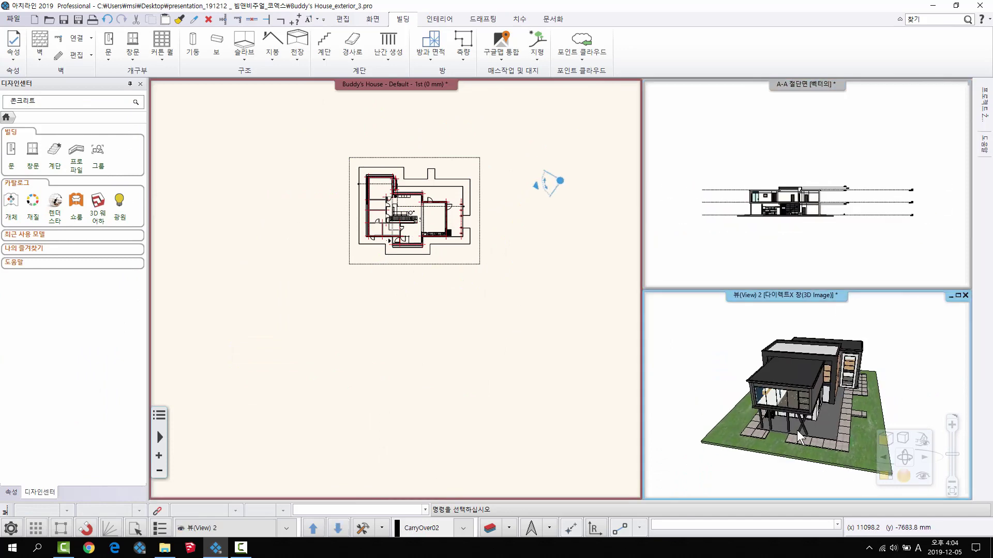
pyautogui.click(540, 182)
pyautogui.scroll(6, 540, 181)
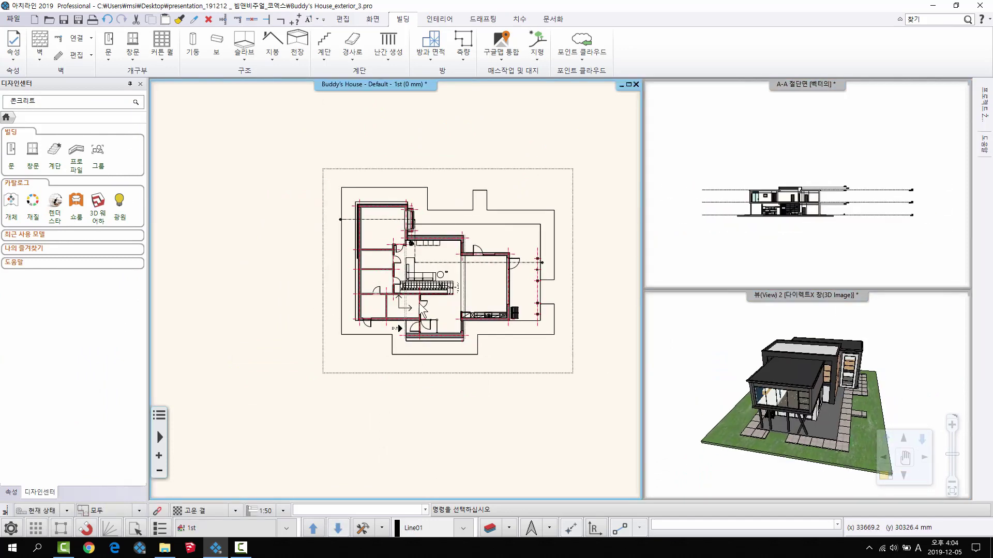
pyautogui.click(834, 217)
pyautogui.scroll(3, 834, 217)
pyautogui.moveTo(269, 175); pyautogui.dragTo(330, 157, button='middle')
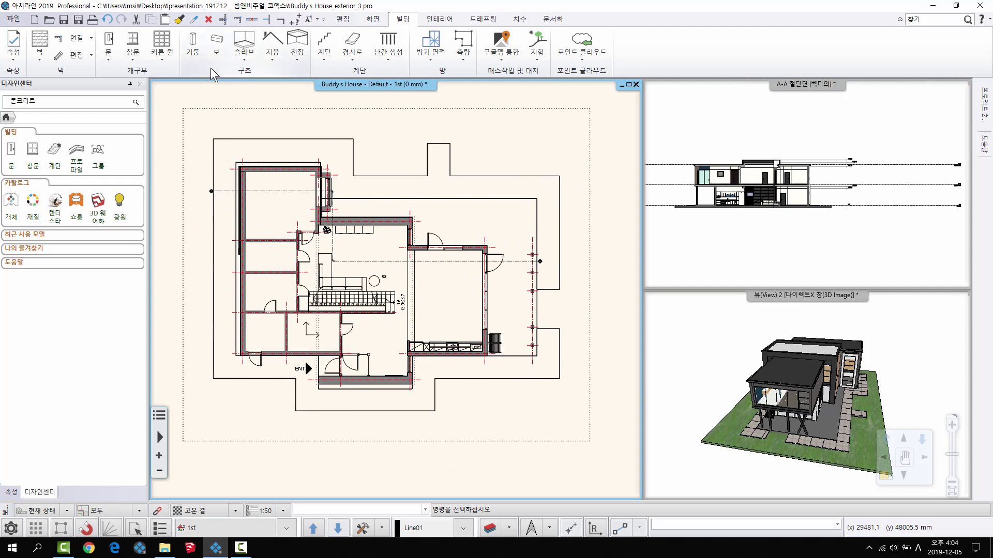
pyautogui.scroll(-3, 210, 67)
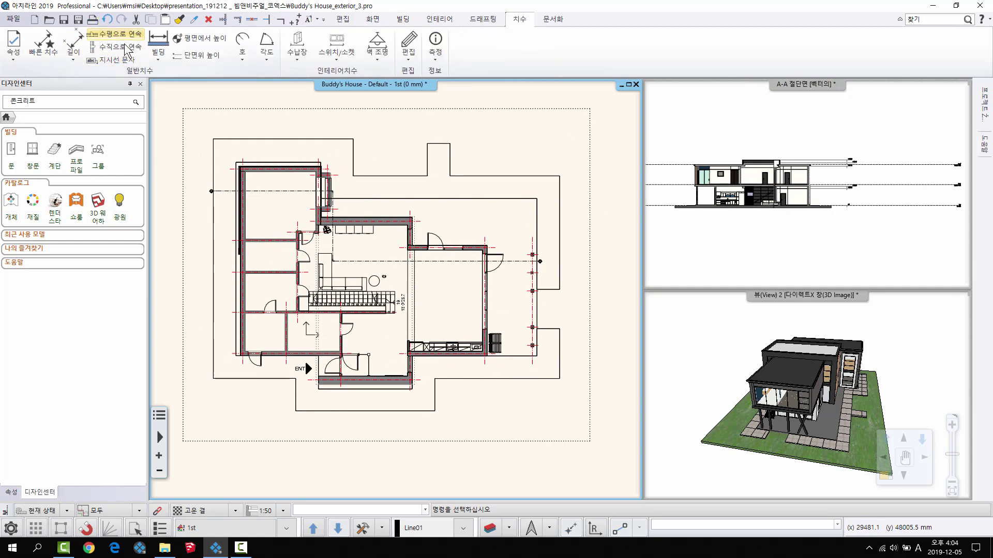
# Start a vertical chain dimension between the two lowest columns of the plan's outer column row, using the buddy's dim style.
pyautogui.click(120, 47)
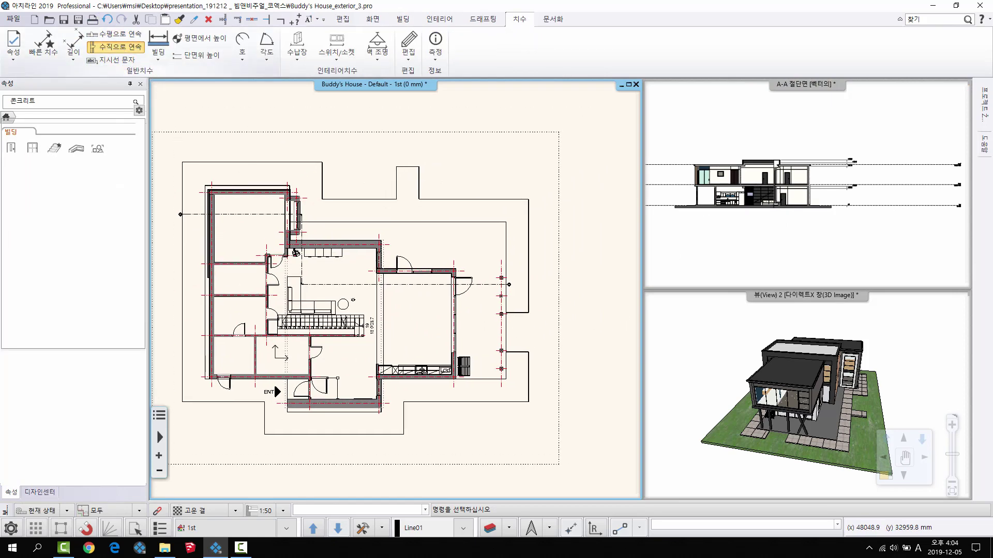
pyautogui.click(243, 347)
pyautogui.scroll(5, 535, 333)
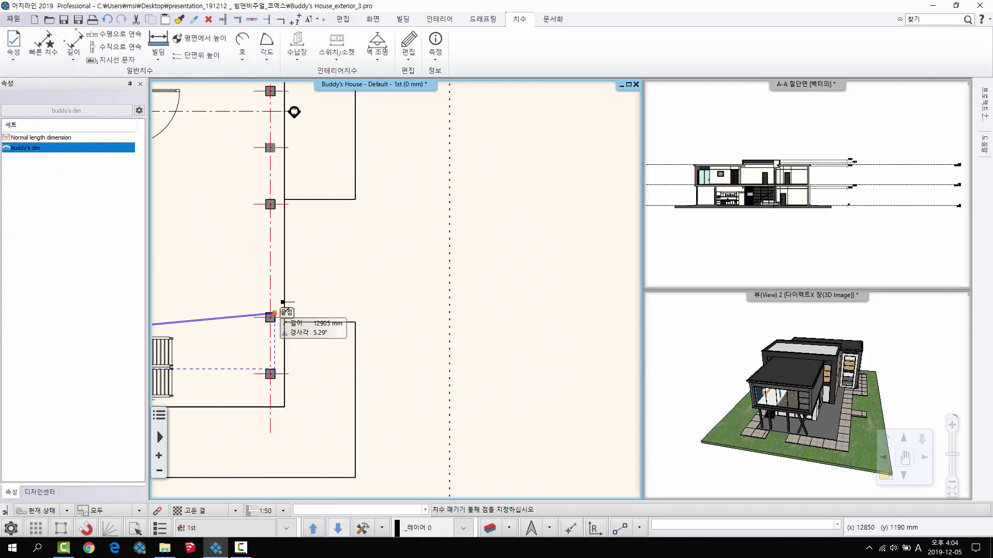
pyautogui.press('Escape')
pyautogui.scroll(2, 301, 437)
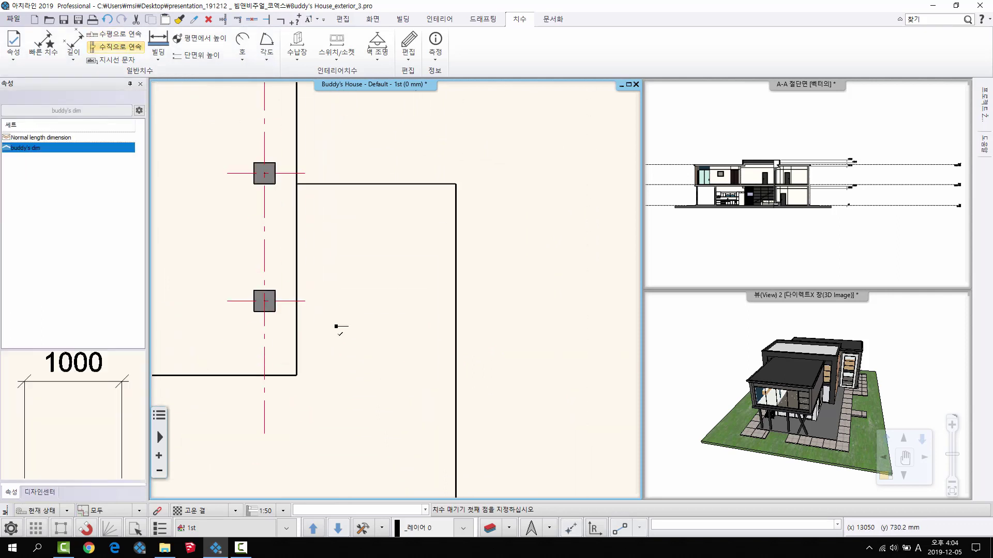
pyautogui.click(305, 301)
pyautogui.click(305, 173)
pyautogui.click(362, 176)
pyautogui.scroll(-2, 362, 176)
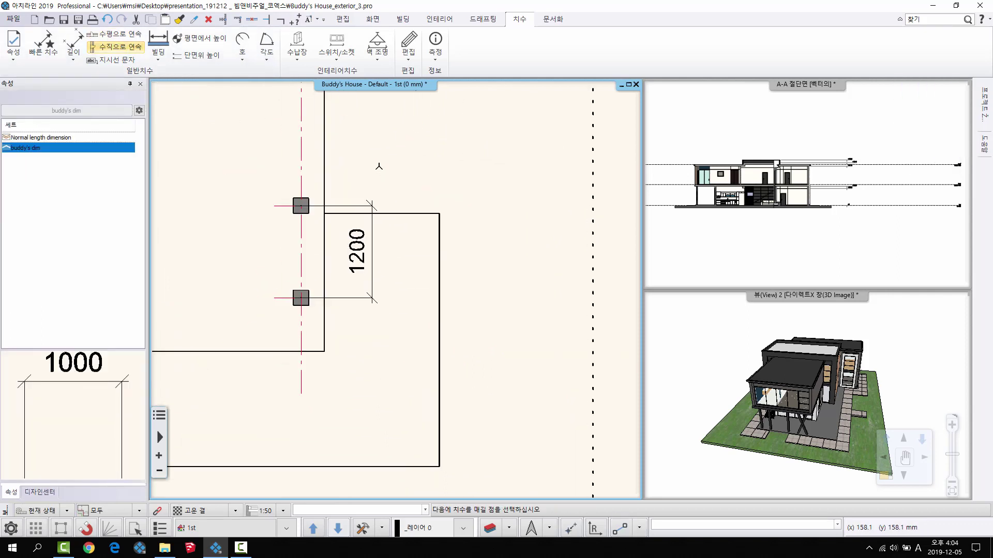
# Continue the vertical chain dimension up through the remaining outer columns to the centreline of the thick wall above, and finish it.
pyautogui.moveTo(329, 129); pyautogui.dragTo(353, 369, button='middle')
pyautogui.click(353, 261)
pyautogui.click(353, 169)
pyautogui.click(395, 217)
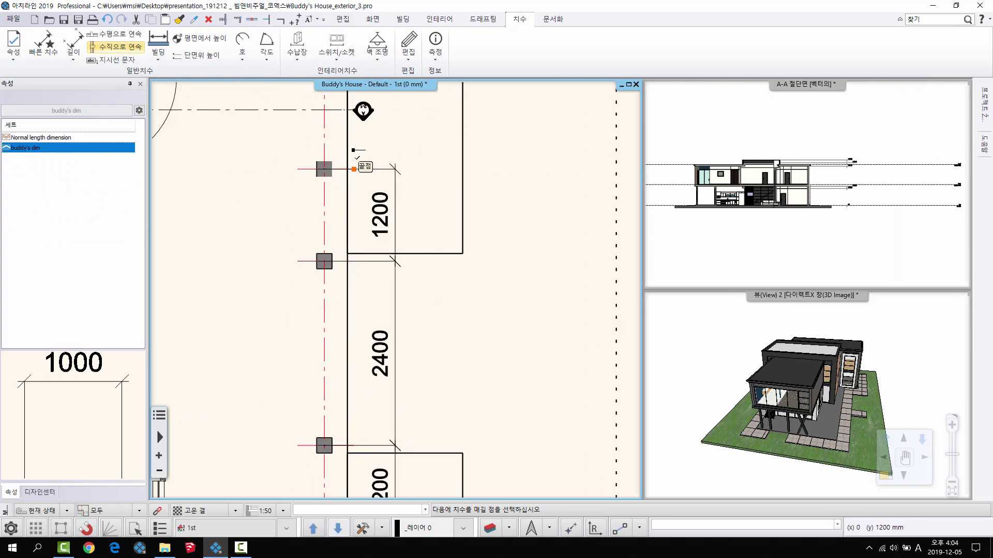
pyautogui.scroll(1, 362, 207)
pyautogui.moveTo(362, 233); pyautogui.dragTo(404, 206, button='middle')
pyautogui.click(366, 226)
pyautogui.click(404, 260)
pyautogui.scroll(-1, 284, 211)
pyautogui.scroll(-1, 283, 211)
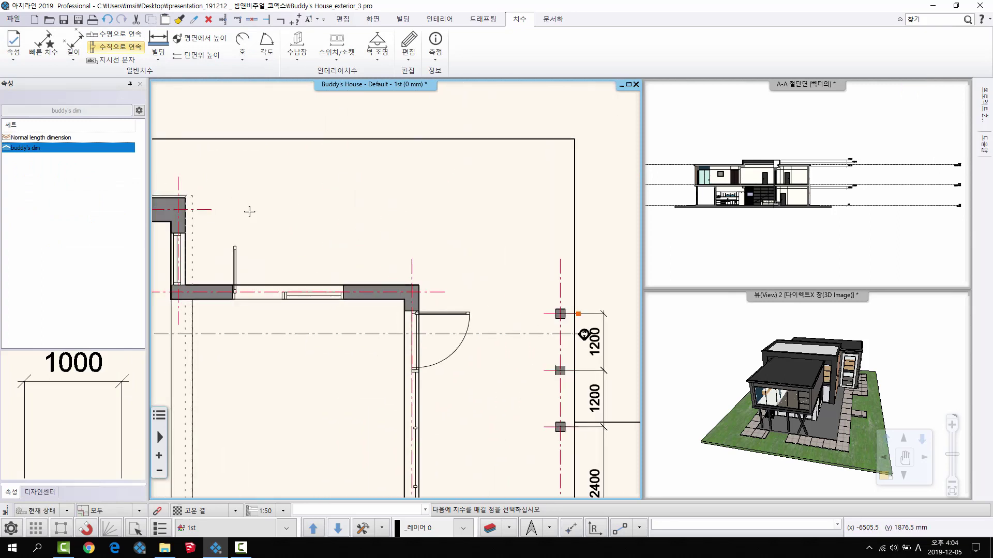
pyautogui.click(238, 221)
pyautogui.scroll(-1, 444, 275)
pyautogui.press('Escape')
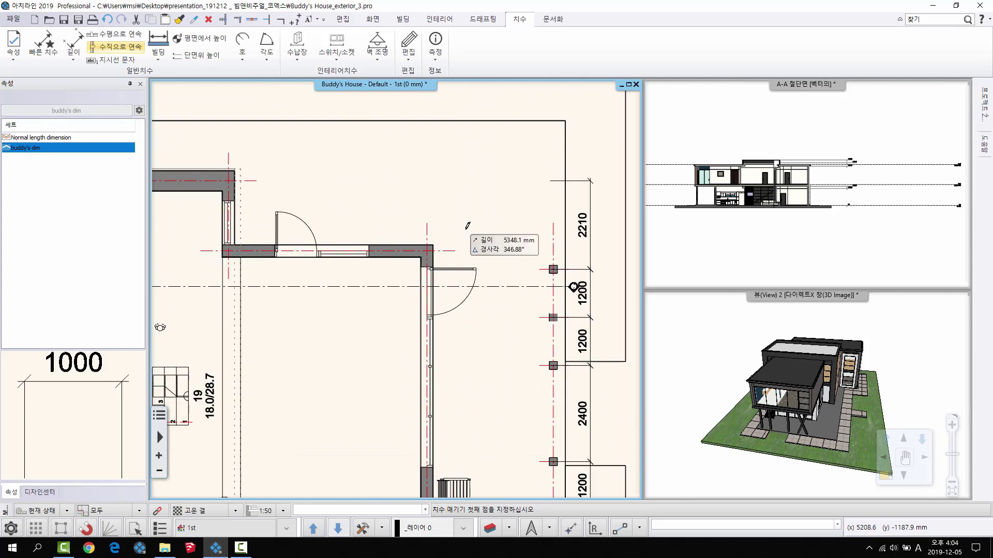
# Dimension all walls of the 1st-floor plan automatically with the default wall dimension settings, placing the dimension chains around the house.
pyautogui.scroll(-4, 444, 275)
pyautogui.click(158, 52)
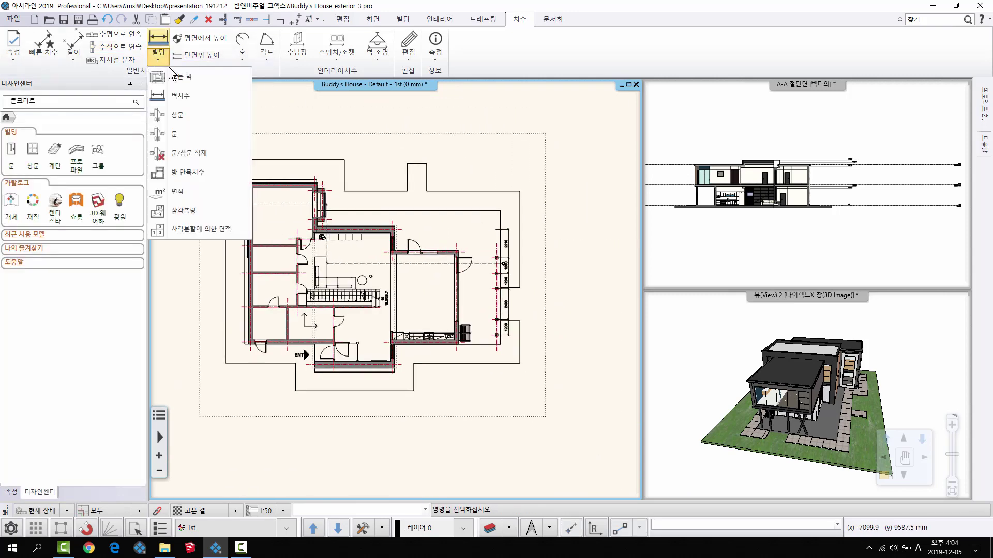
pyautogui.click(197, 73)
pyautogui.moveTo(413, 131); pyautogui.dragTo(399, 128)
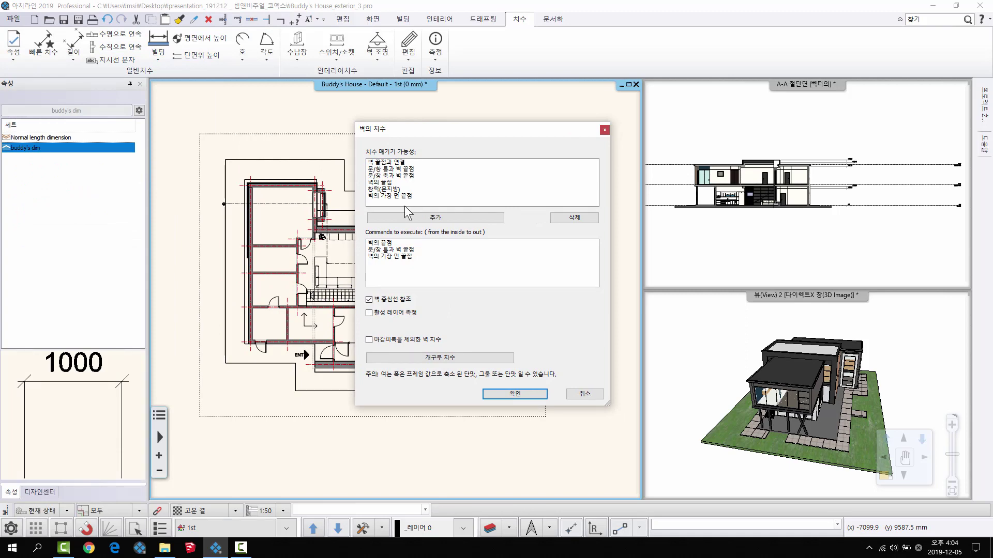
pyautogui.click(515, 394)
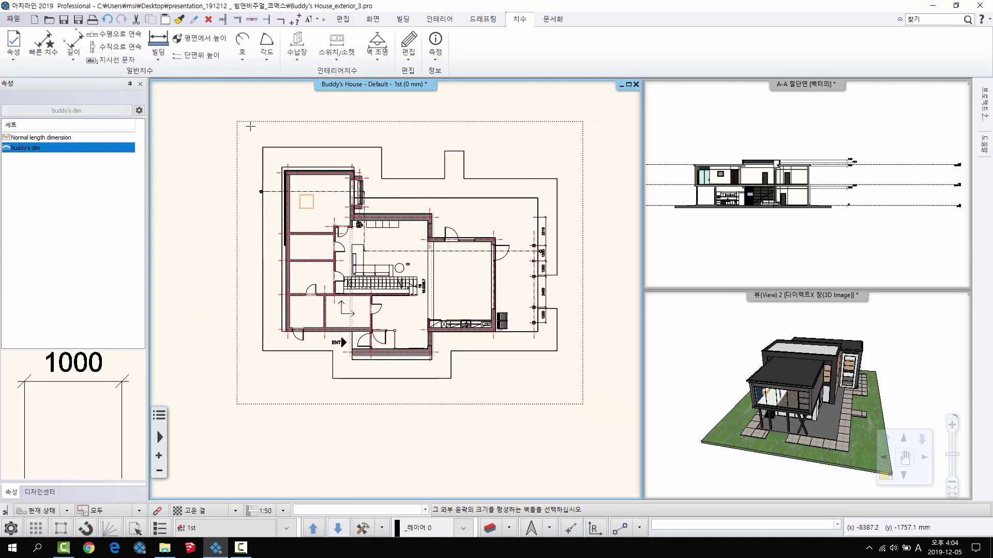
pyautogui.moveTo(221, 104); pyautogui.dragTo(589, 399)
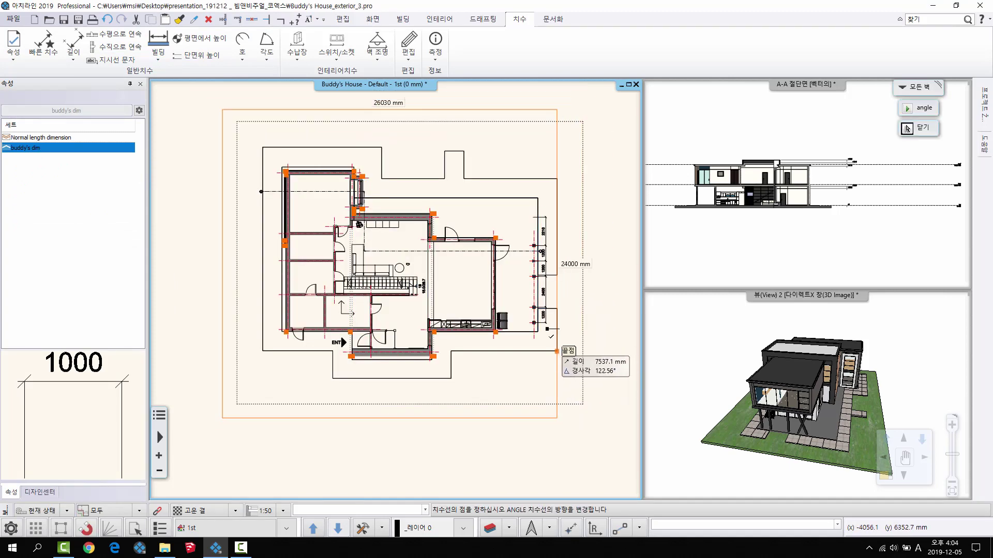
pyautogui.click(540, 383)
pyautogui.scroll(4, 563, 227)
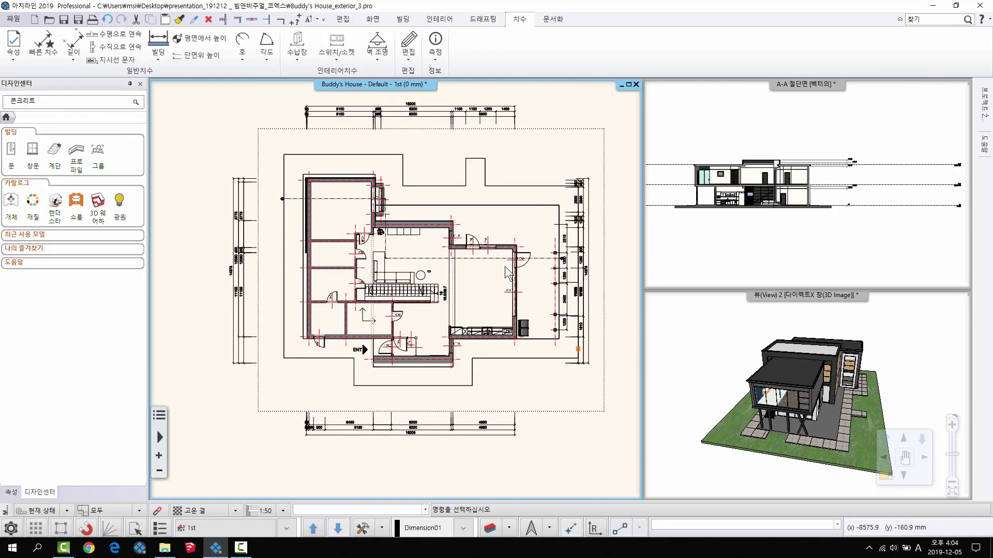
# Delete the duplicate 550 dimension from the inner chain at the upper end of the plan's right-hand wall dimensions.
pyautogui.scroll(-3, 372, 267)
pyautogui.scroll(8, 347, 212)
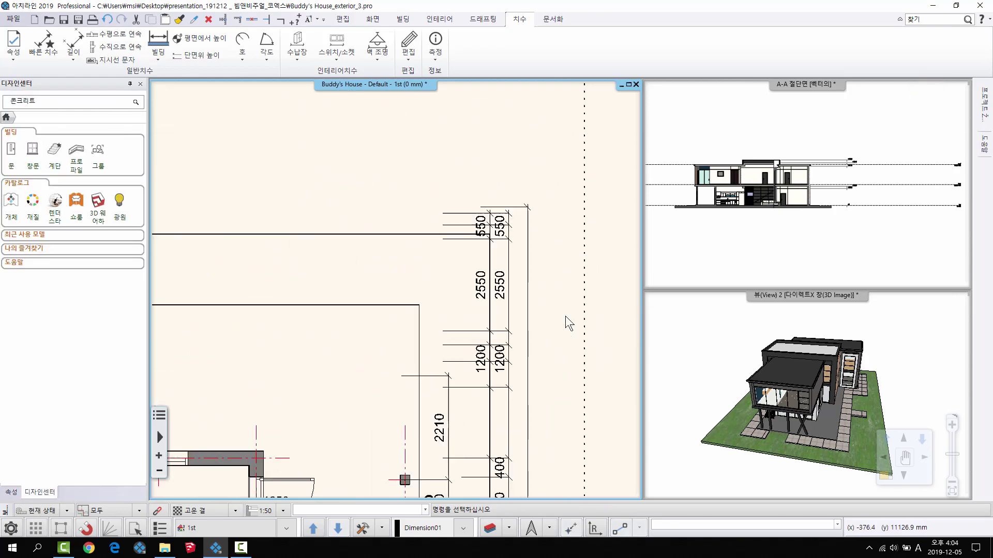
pyautogui.click(348, 212)
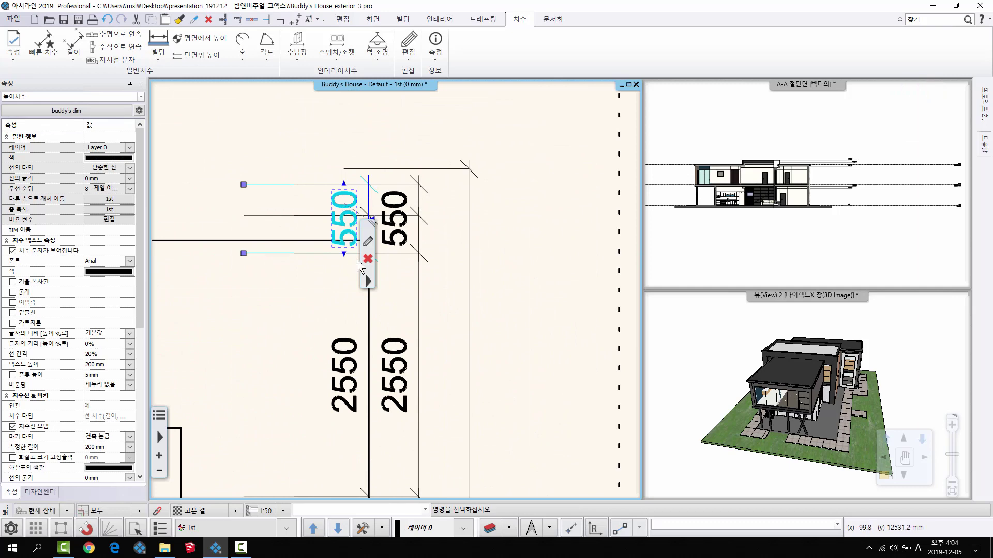
pyautogui.click(301, 284)
pyautogui.scroll(-4, 310, 253)
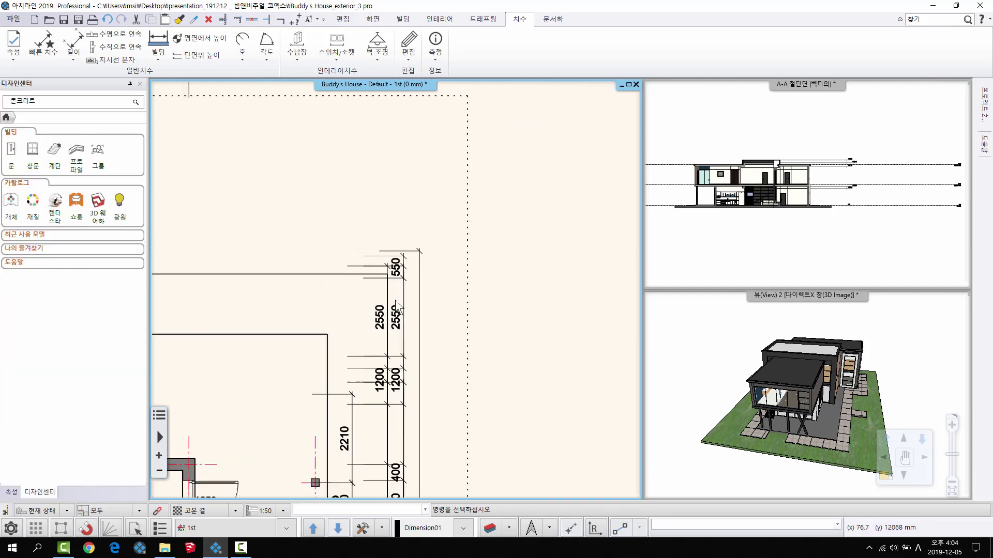
# Create a room bounded by walls in the large upper-left room of the plan and place its name and area label.
pyautogui.scroll(-5, 397, 306)
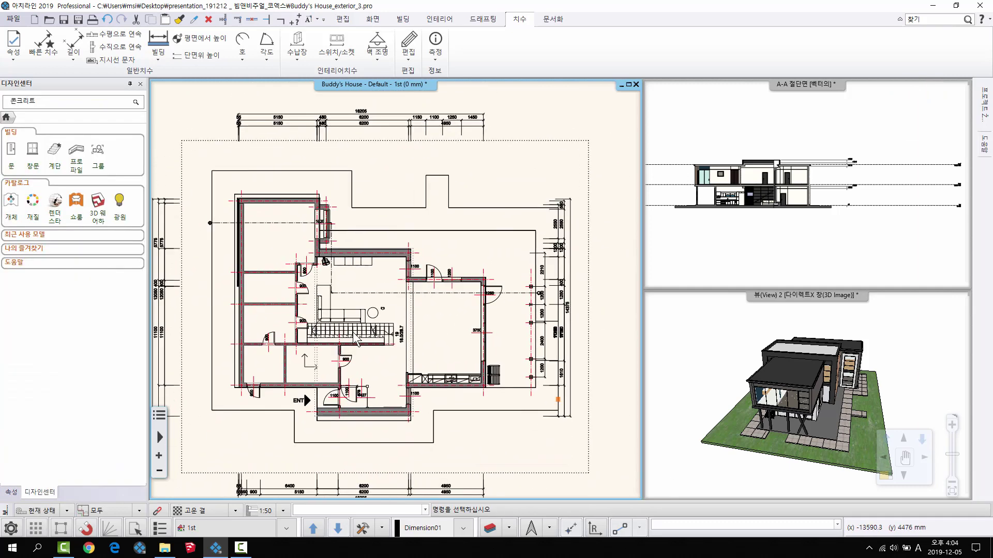
pyautogui.scroll(-1, 355, 339)
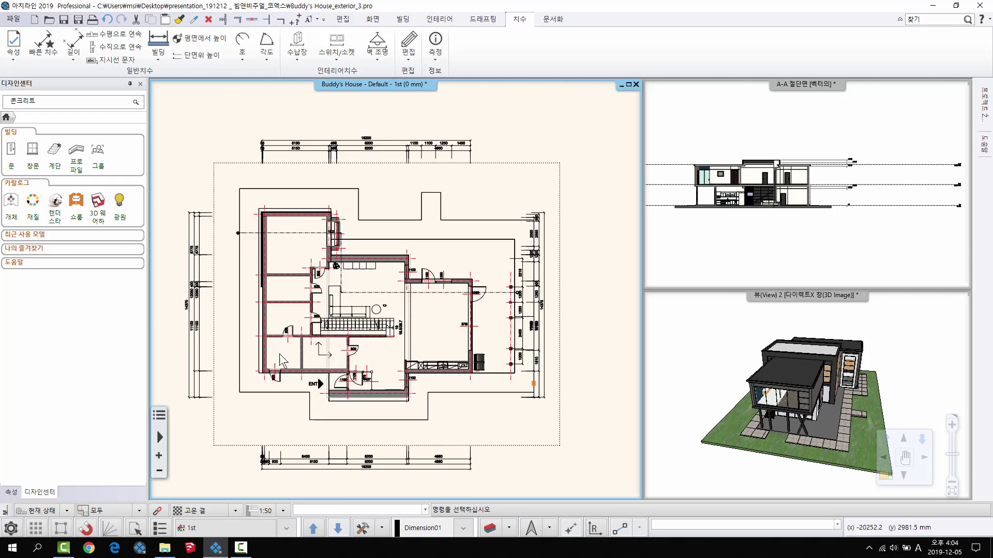
pyautogui.scroll(2, 256, 264)
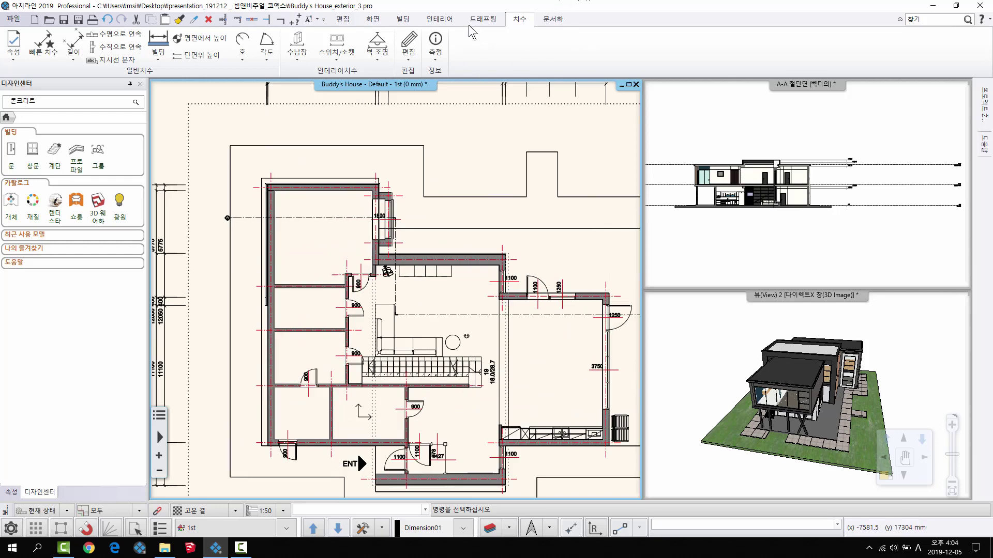
pyautogui.click(440, 19)
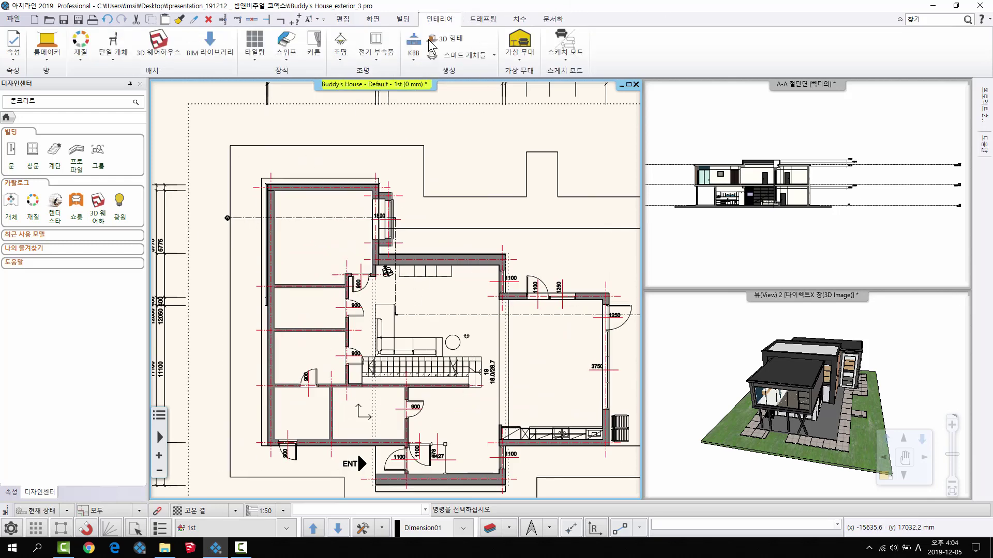
pyautogui.click(402, 19)
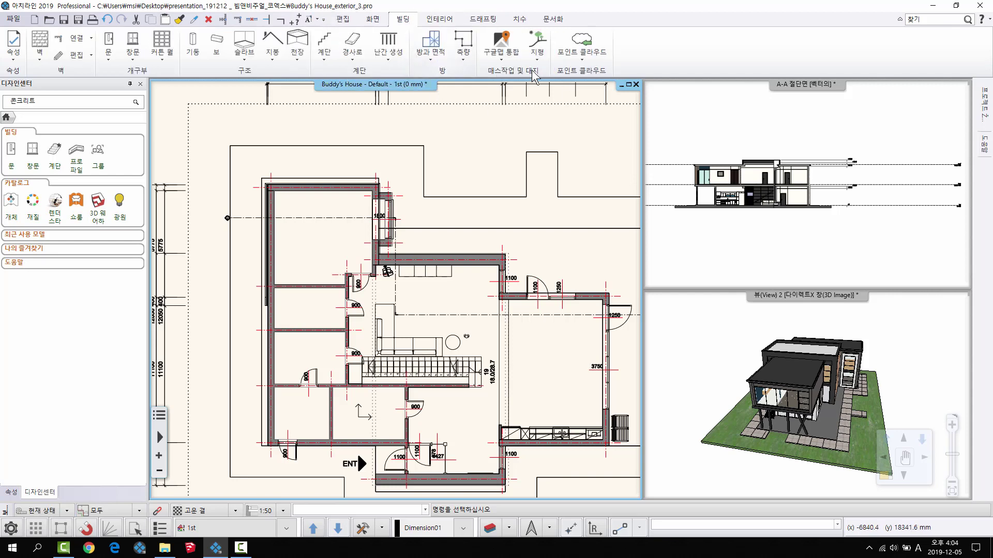
pyautogui.click(461, 54)
pyautogui.click(446, 73)
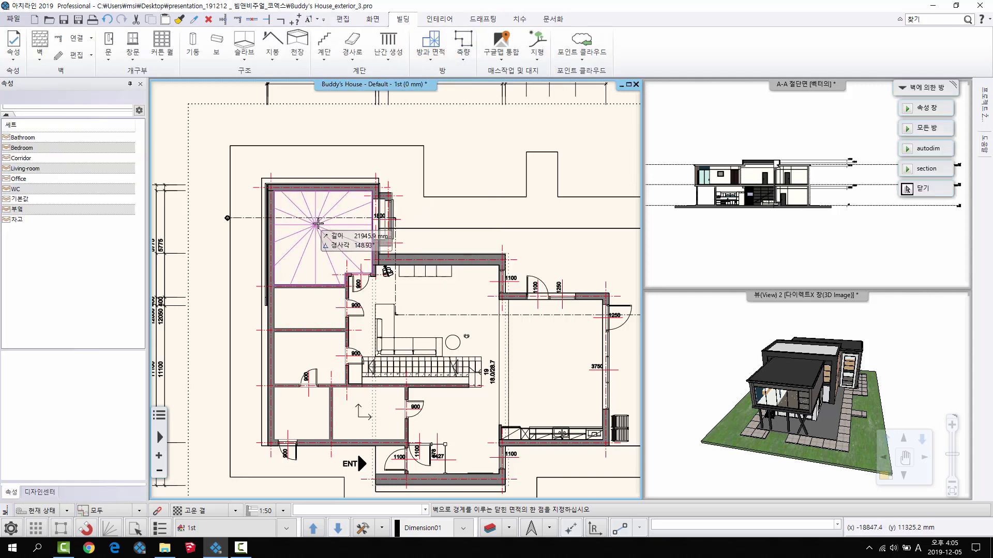
pyautogui.scroll(3, 317, 223)
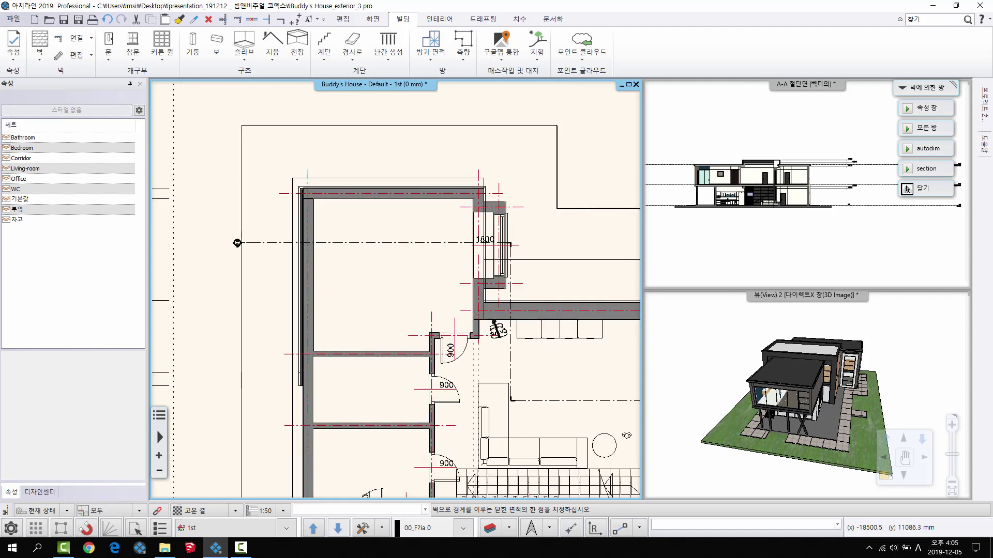
pyautogui.scroll(1, 424, 295)
pyautogui.click(401, 265)
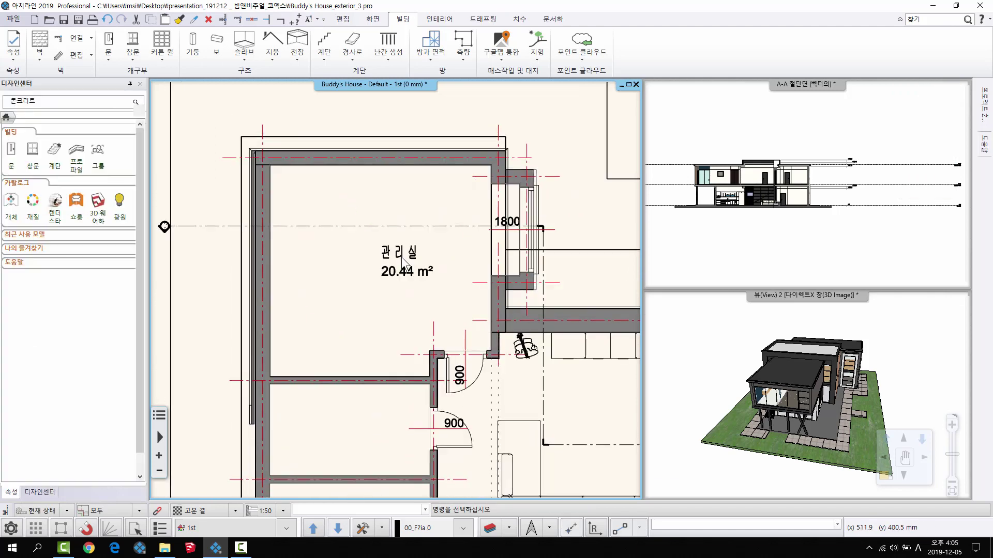
# Rename the new room as 게스트룸.
pyautogui.click(402, 258)
pyautogui.scroll(2, 405, 273)
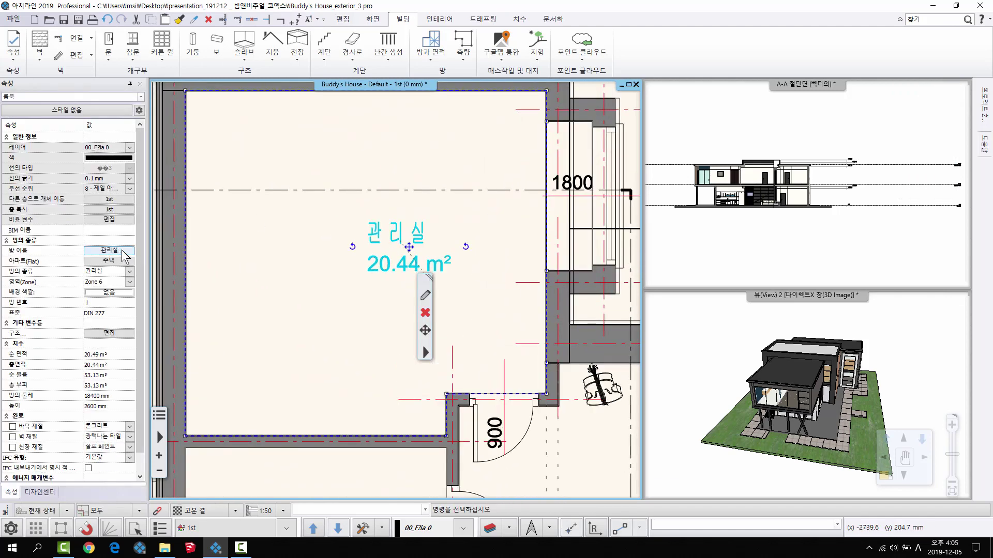
pyautogui.click(123, 251)
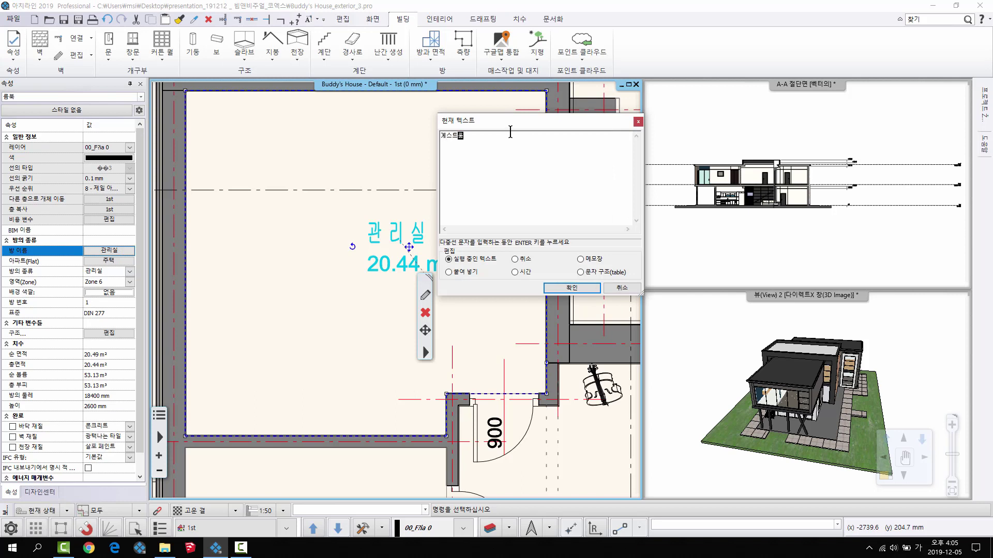
pyautogui.click(578, 290)
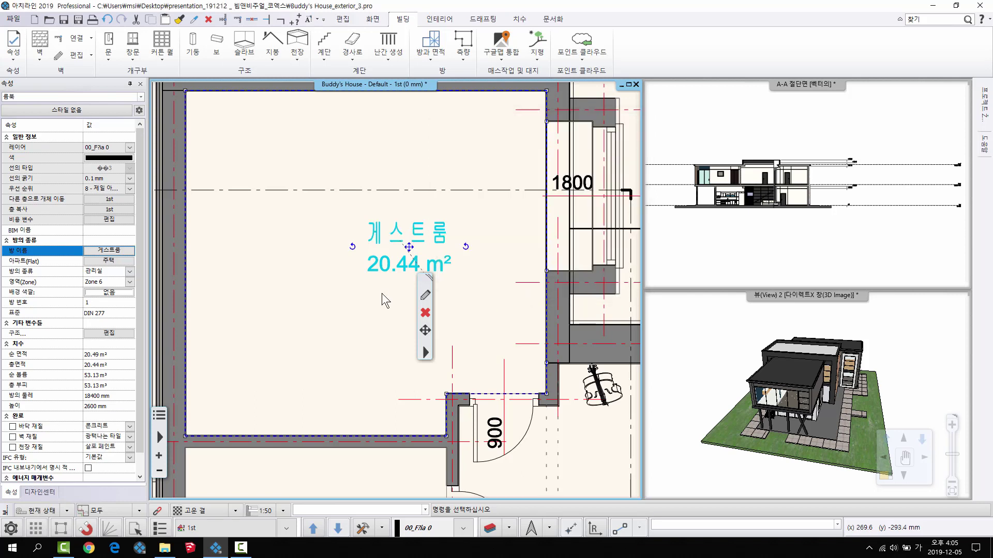
# Move the 게스트룸 label slightly down and left toward the middle of the room.
pyautogui.click(409, 247)
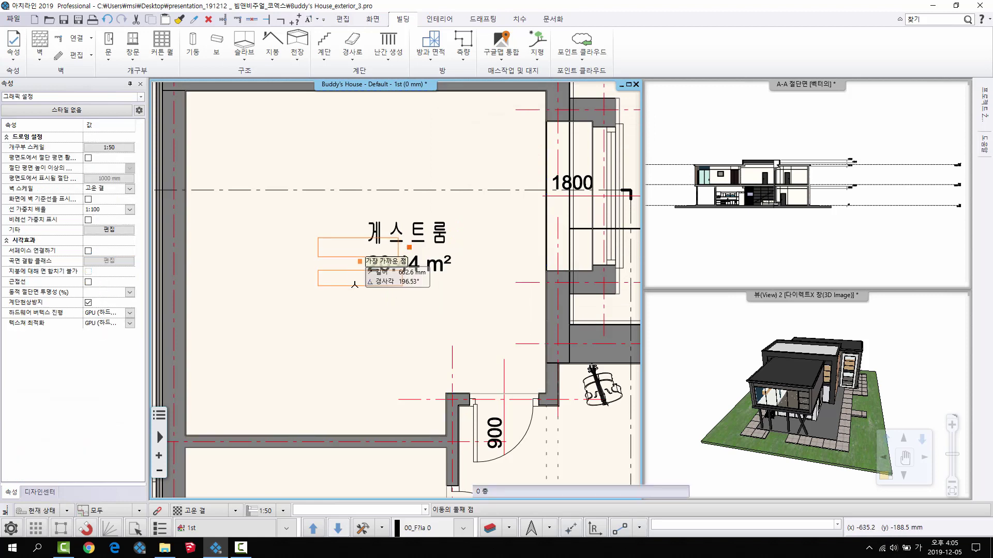
pyautogui.click(360, 261)
pyautogui.press('Escape')
pyautogui.click(364, 252)
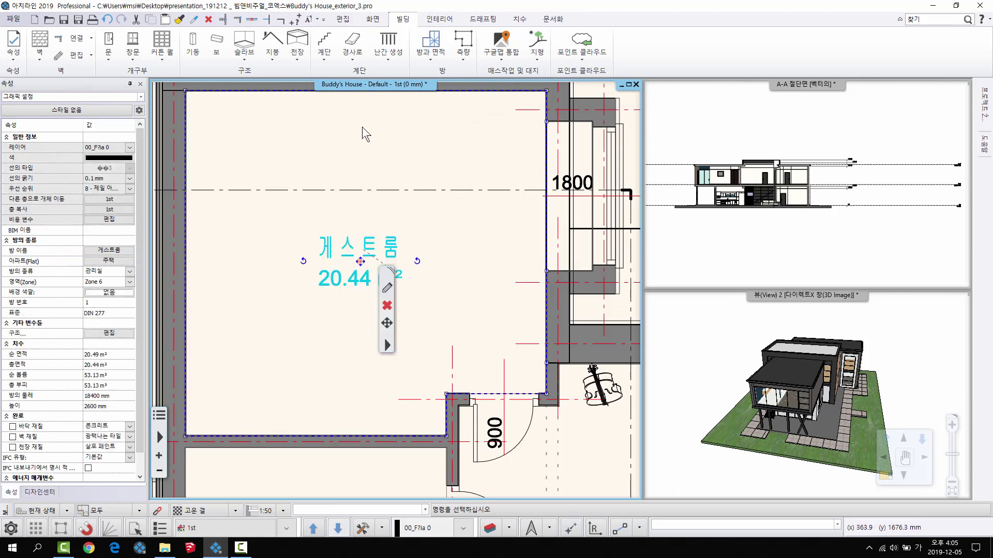
# Set the 게스트룸 room's background colour to the pale yellow swatch with index 140.
pyautogui.click(108, 293)
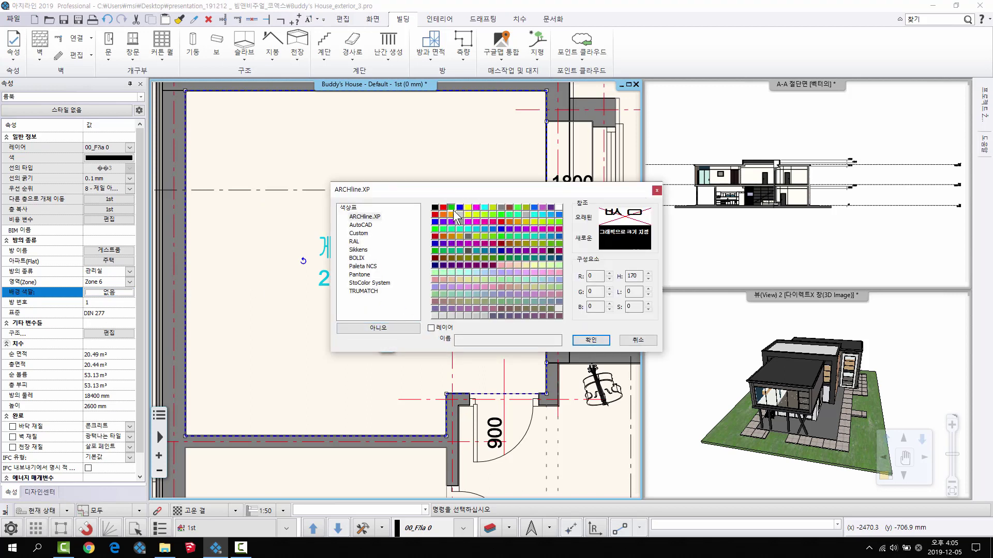
pyautogui.click(535, 265)
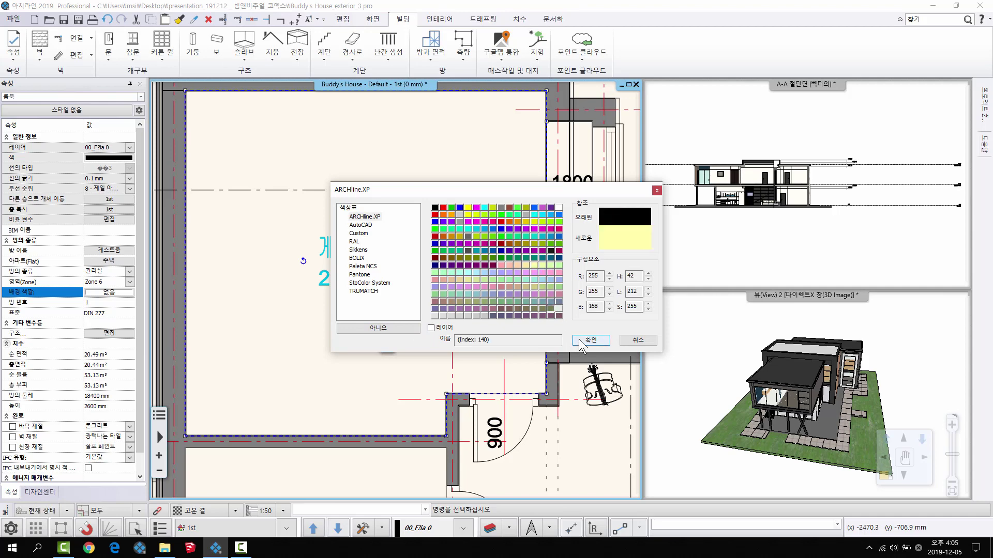
pyautogui.click(591, 340)
pyautogui.moveTo(461, 259); pyautogui.dragTo(435, 246, button='middle')
pyautogui.press('Escape')
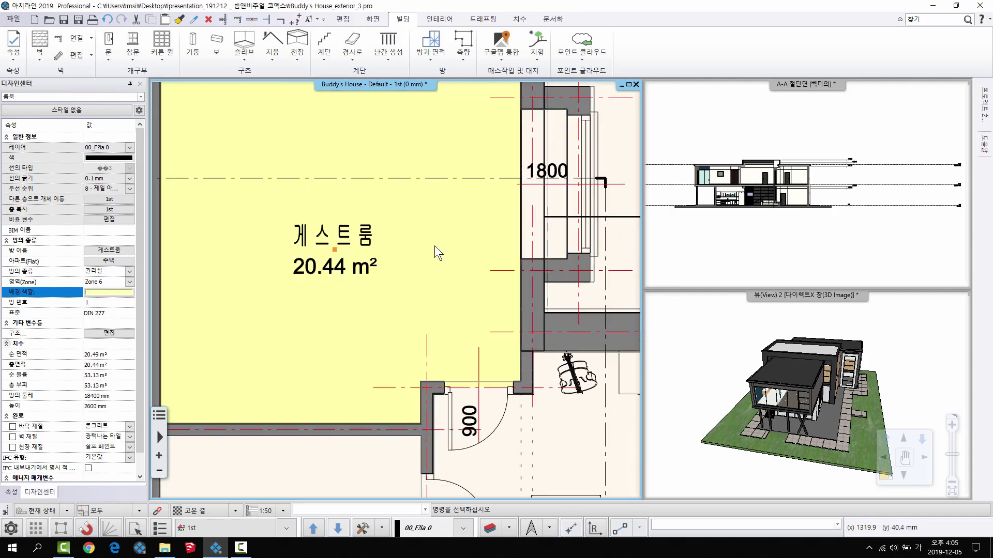
# Create a plot layout with an ISO A3 297x420 mm landscape sheet and place the Stamp A3 Landscape title block on it.
pyautogui.scroll(-5, 444, 316)
pyautogui.scroll(3, 408, 331)
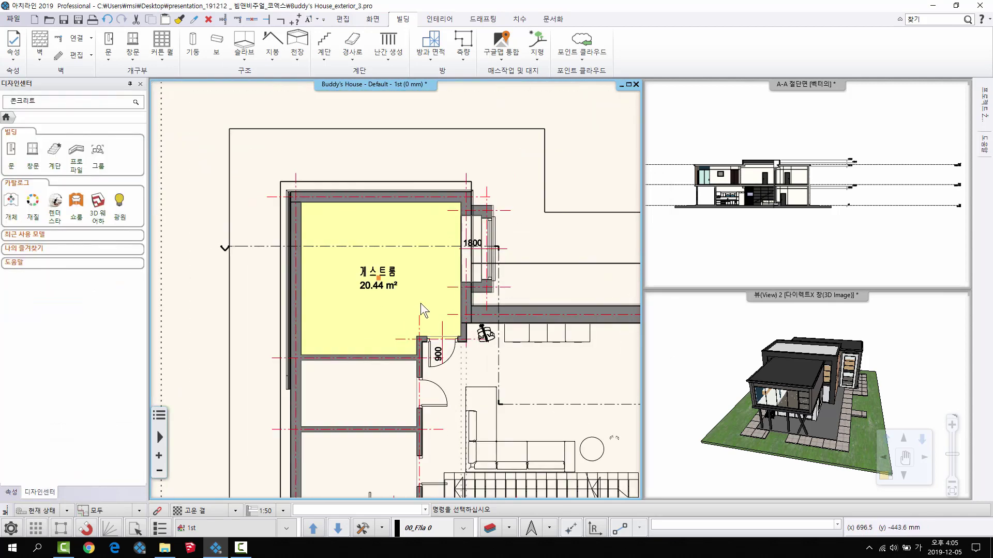
pyautogui.scroll(-3, 427, 368)
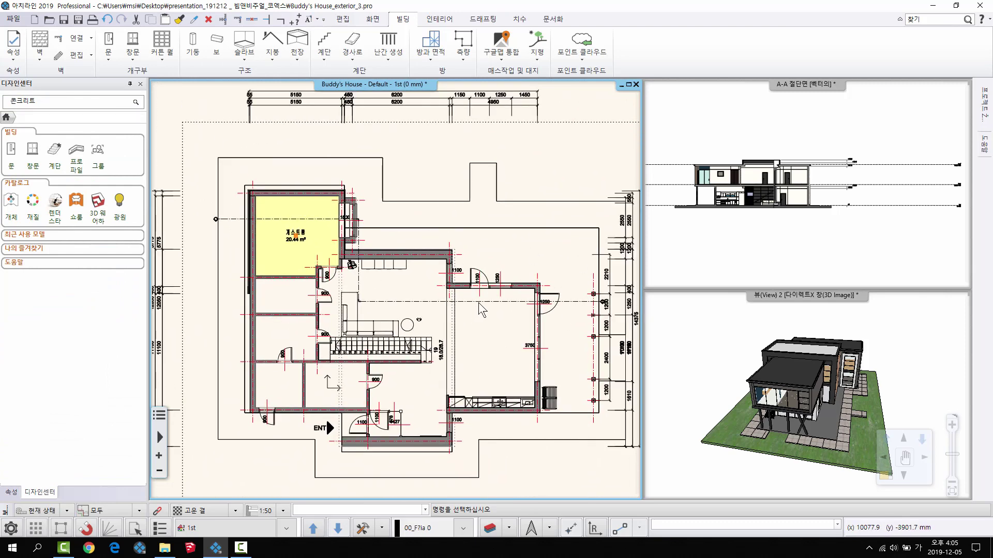
pyautogui.scroll(-3, 473, 307)
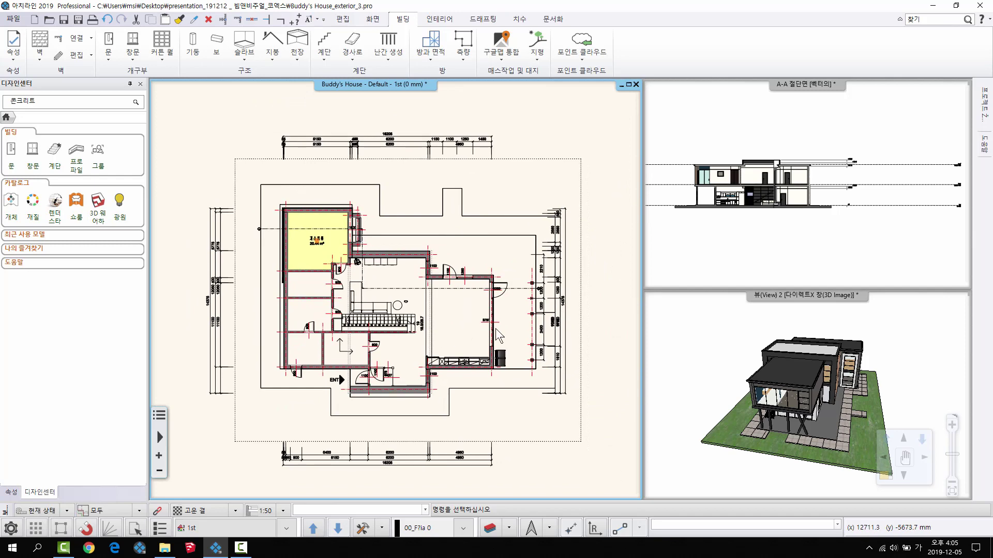
pyautogui.click(552, 19)
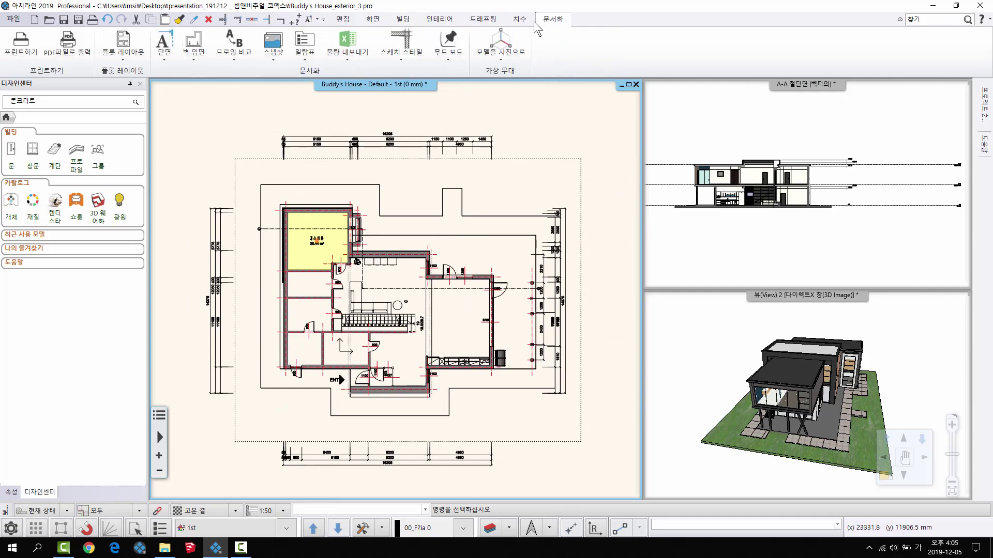
pyautogui.click(133, 57)
pyautogui.click(135, 76)
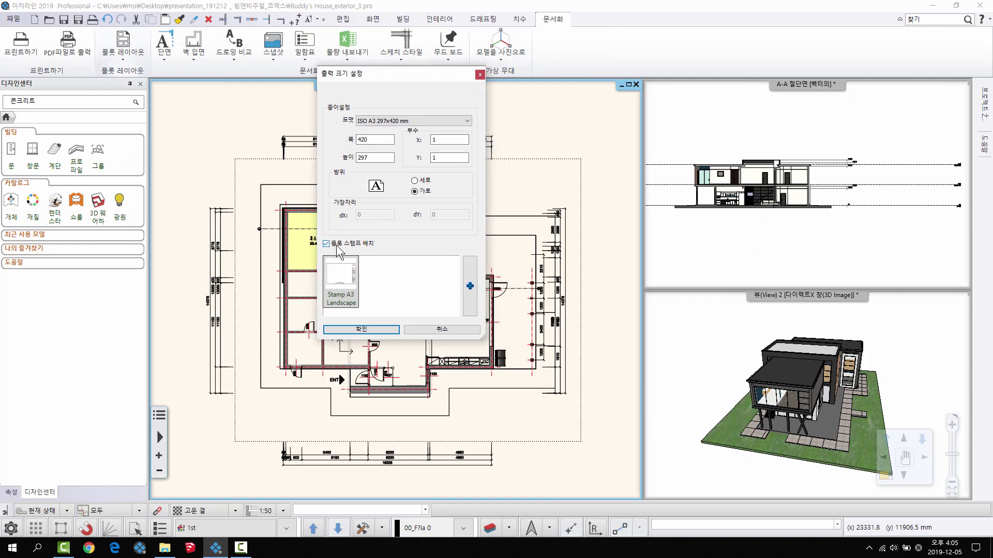
pyautogui.click(368, 328)
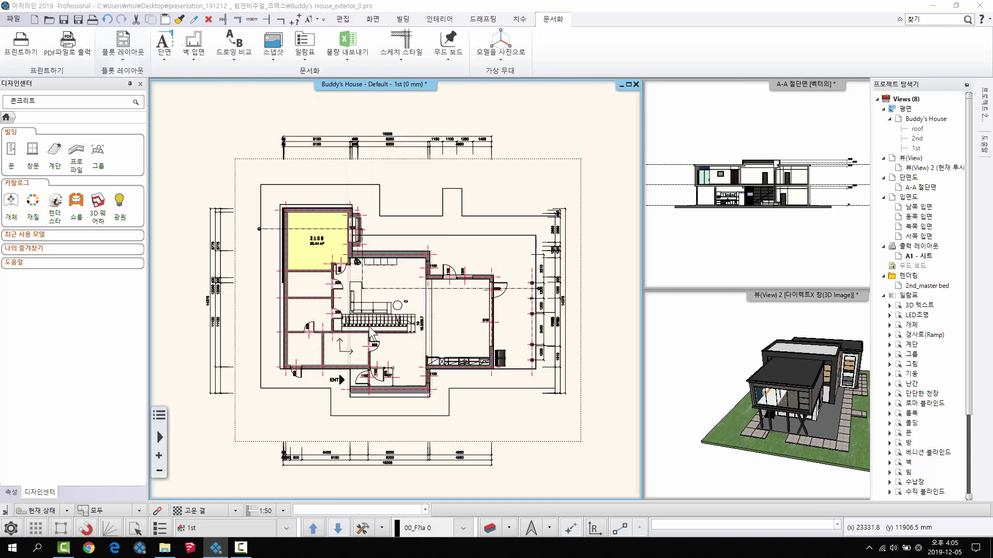
pyautogui.click(592, 328)
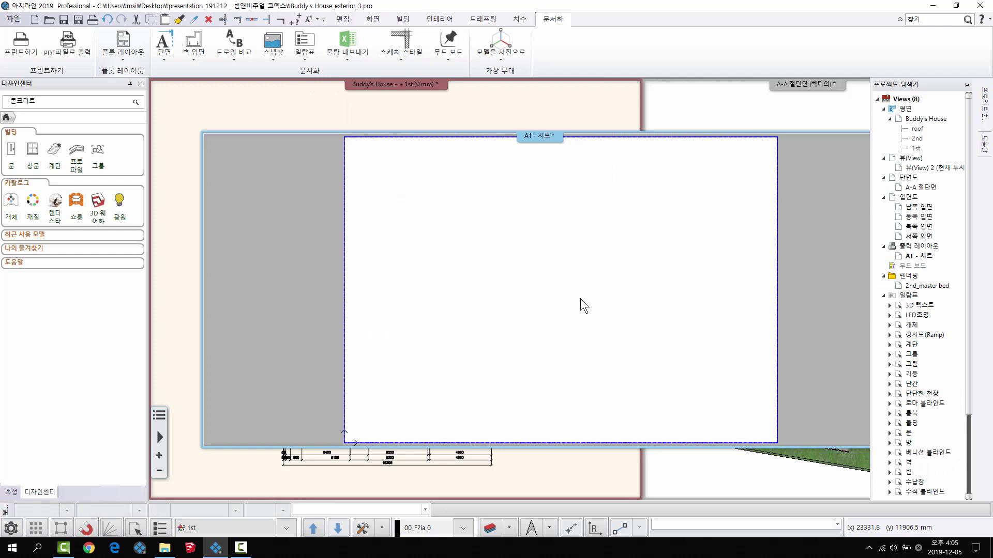
pyautogui.click(416, 298)
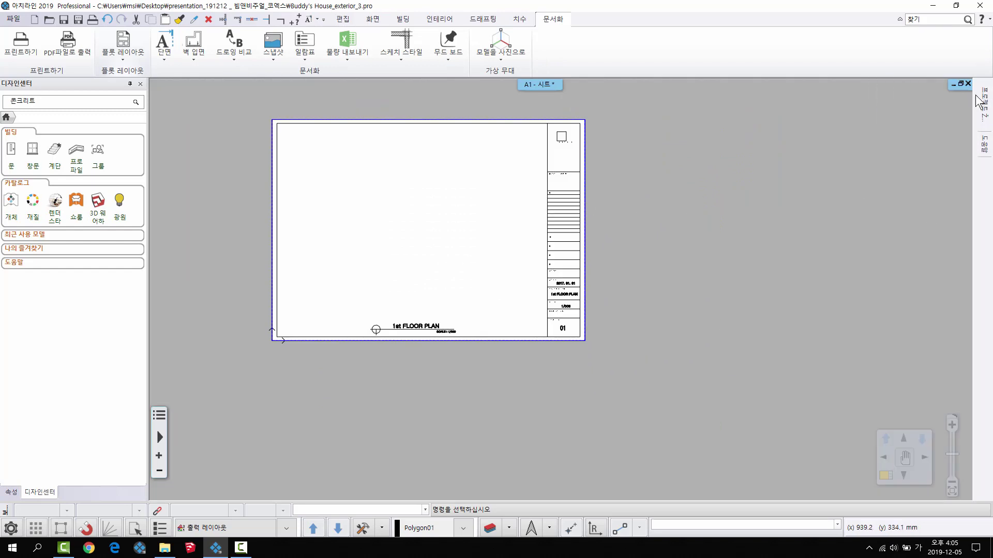
# Place the 1st floor plan view from the project's views onto the A3 sheet, inside the title block frame.
pyautogui.moveTo(979, 102)
pyautogui.click(965, 83)
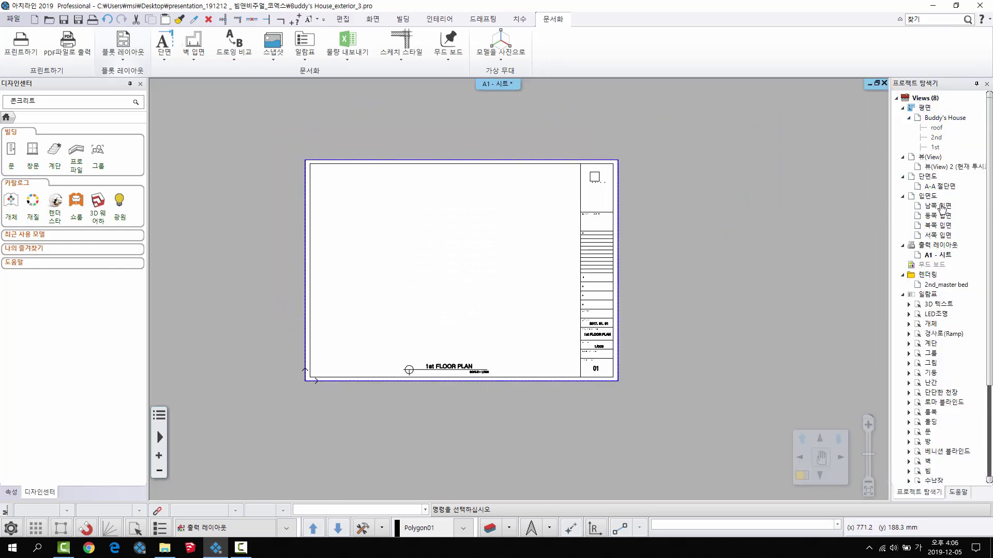
pyautogui.moveTo(935, 150); pyautogui.dragTo(536, 153)
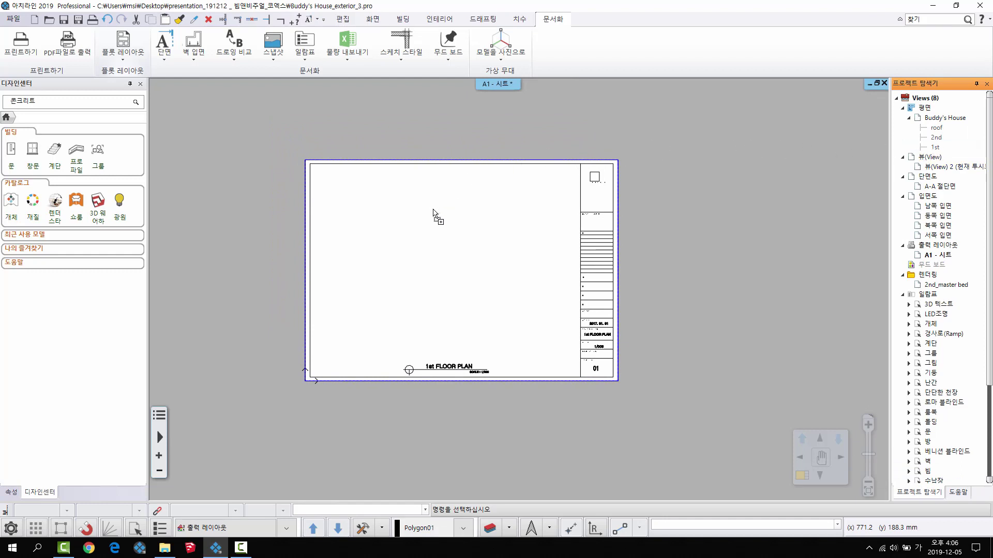
pyautogui.moveTo(434, 214); pyautogui.dragTo(434, 212)
pyautogui.click(459, 272)
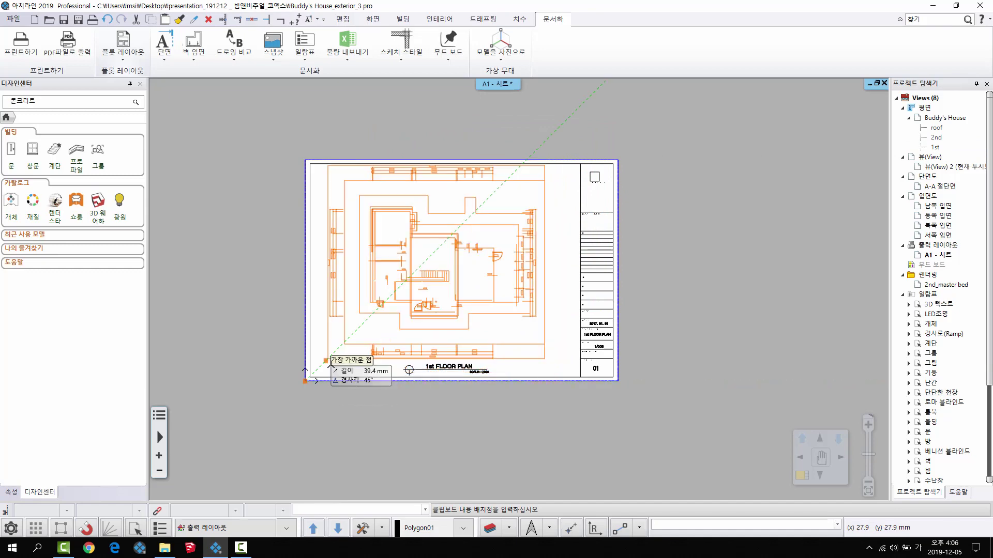
pyautogui.click(329, 364)
pyautogui.scroll(2, 390, 278)
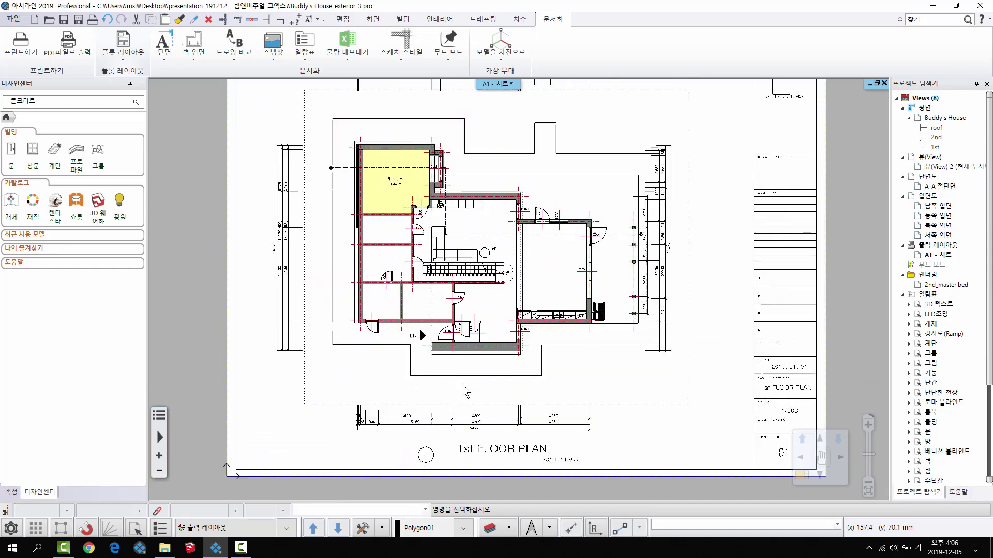
pyautogui.scroll(-2, 465, 391)
# Crop the placed floor plan by moving the lower edge of its frame up about 32 mm.
pyautogui.click(520, 378)
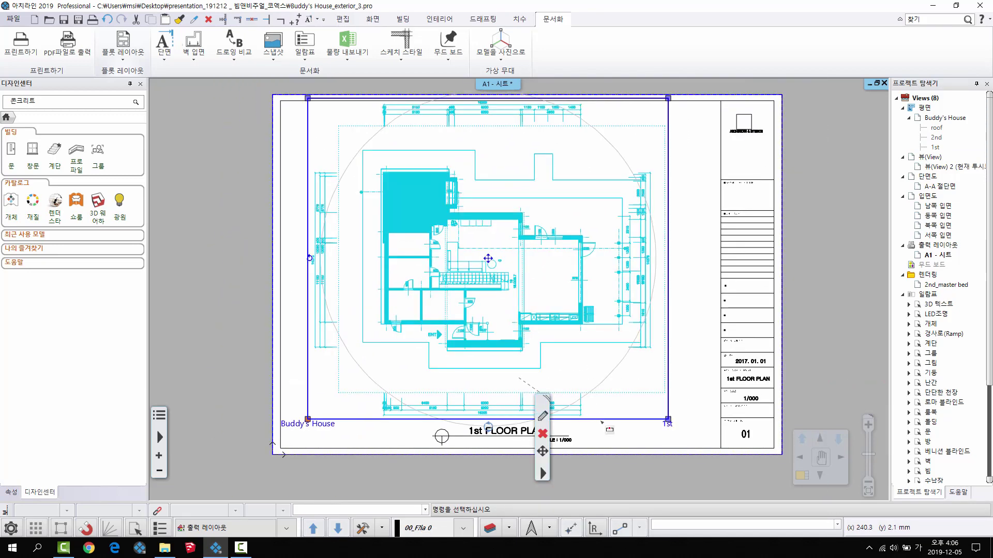
pyautogui.click(601, 421)
pyautogui.click(647, 427)
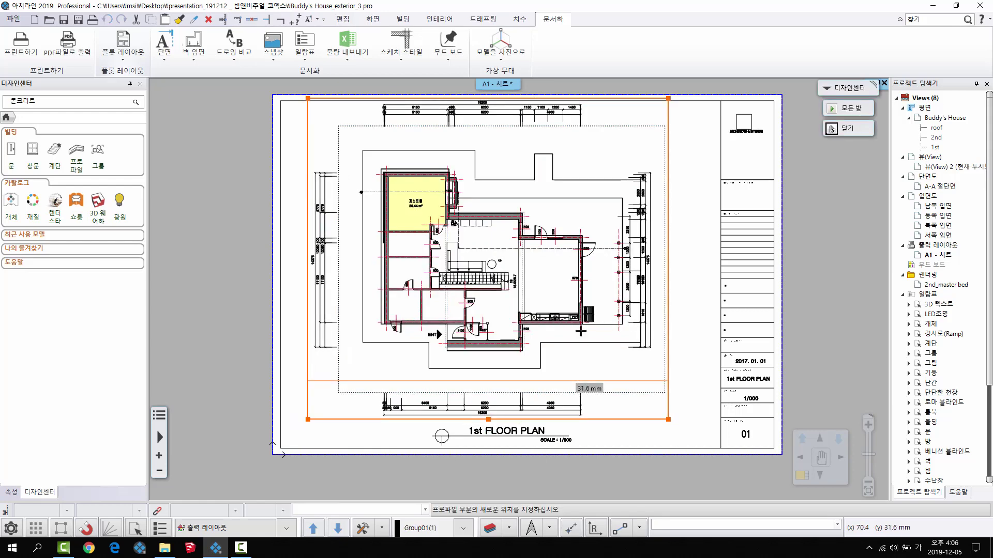
pyautogui.click(581, 331)
# Move the cropped floor plan down to centre it above the 1st FLOOR PLAN title on the sheet.
pyautogui.click(513, 266)
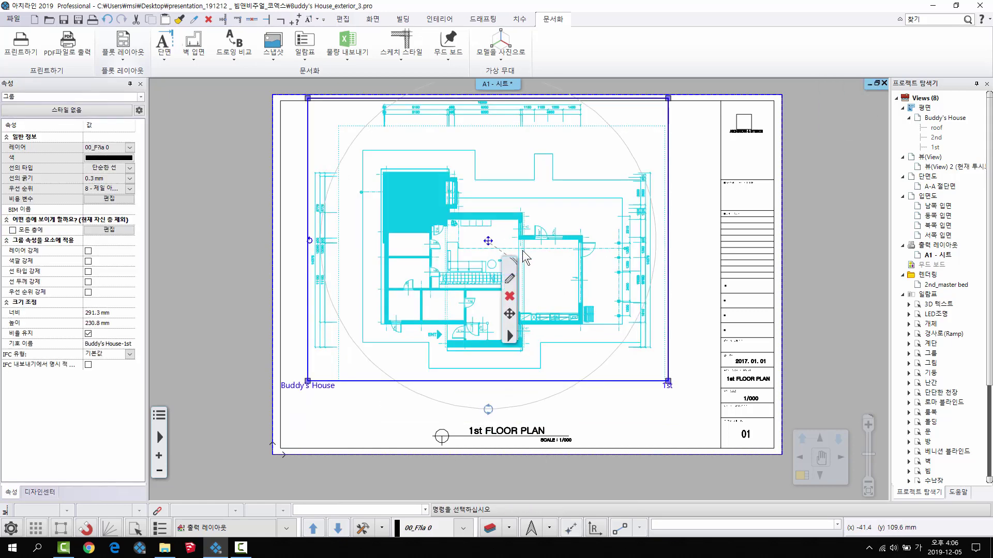
pyautogui.rightClick(497, 252)
pyautogui.click(510, 256)
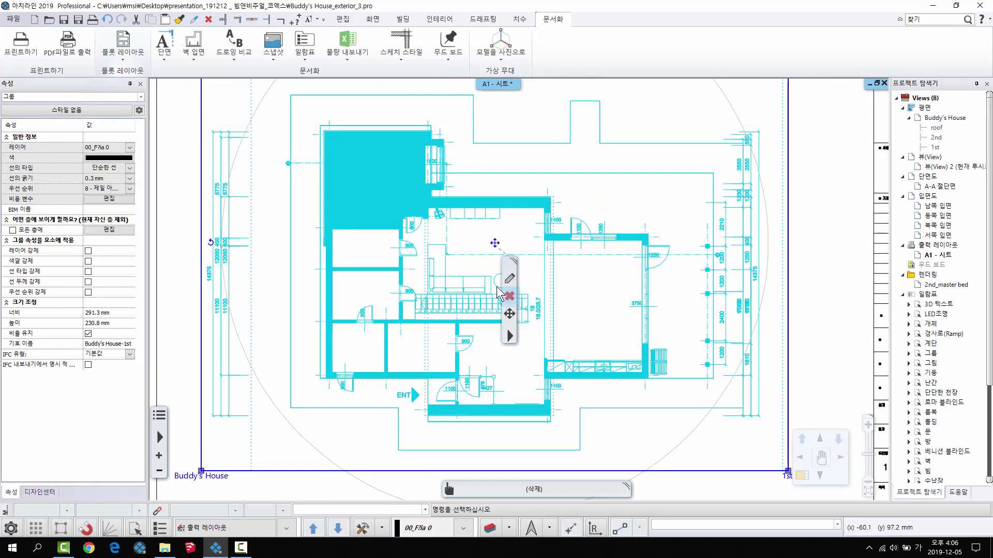
pyautogui.click(503, 286)
pyautogui.scroll(-5, 519, 289)
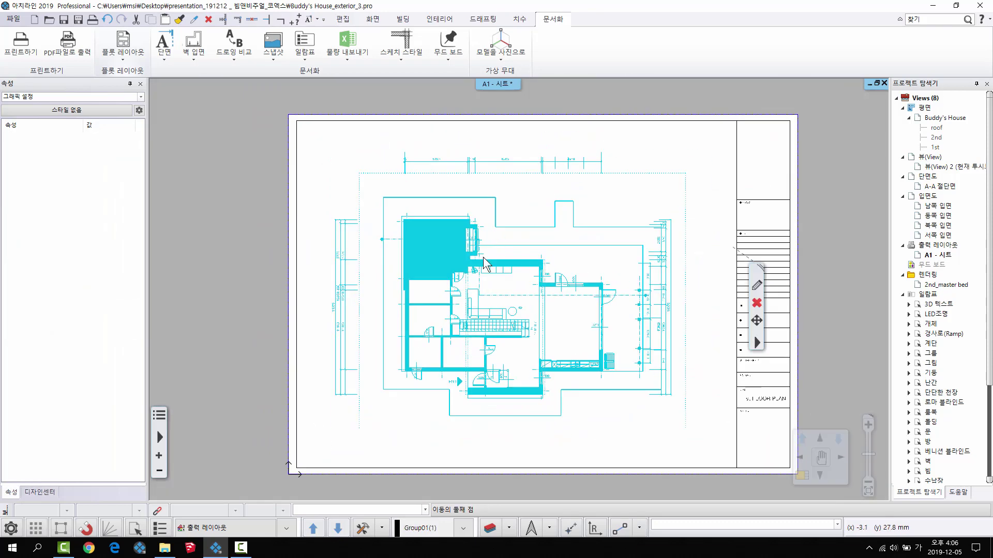
pyautogui.press('Escape')
pyautogui.scroll(6, 588, 336)
pyautogui.scroll(-5, 535, 299)
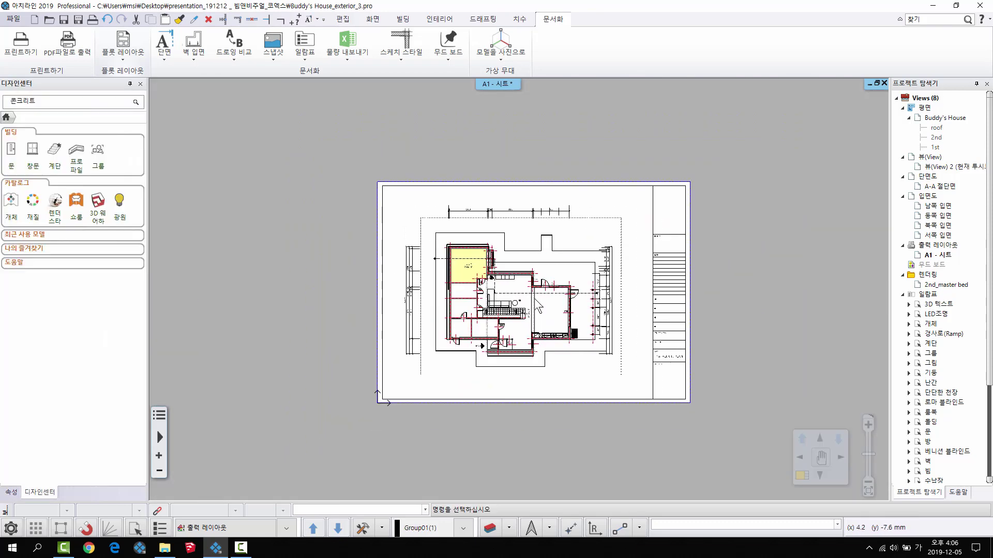
# Add a second ISO A3 landscape sheet with the Stamp A3 Landscape title block to the right of the first sheet.
pyautogui.moveTo(886, 310)
pyautogui.mouseDown(button='middle')
pyautogui.moveTo(663, 293)
pyautogui.moveTo(698, 293)
pyautogui.mouseUp(button='middle')
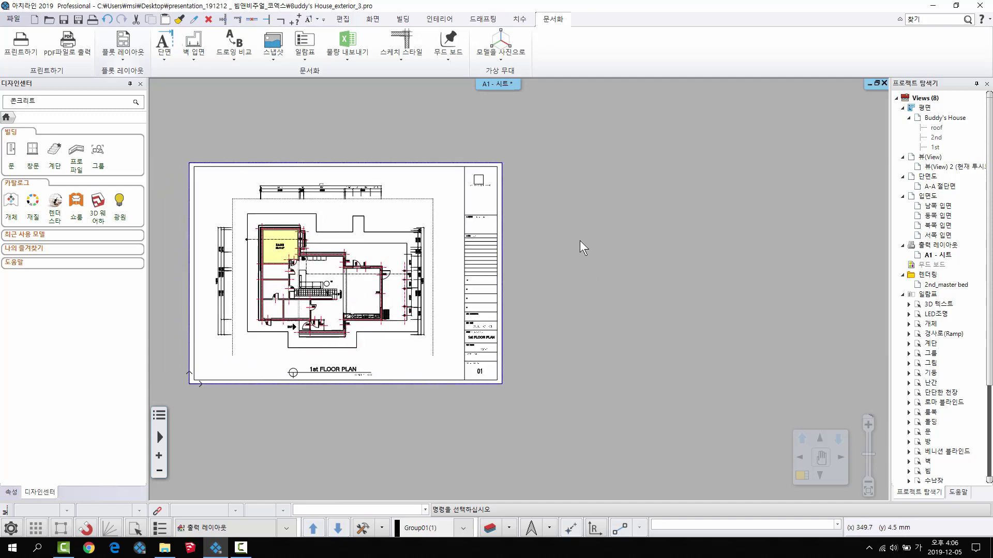
pyautogui.click(126, 52)
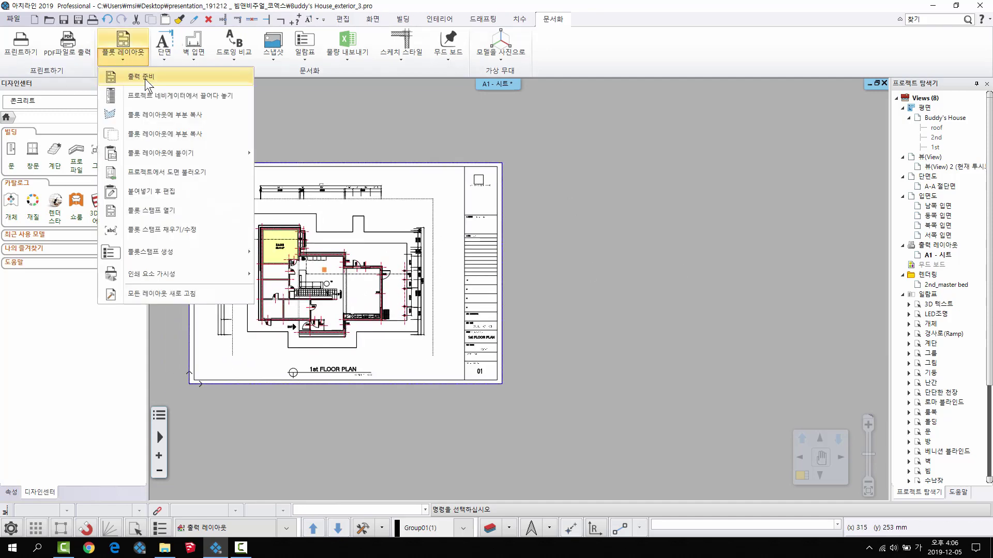
pyautogui.click(145, 79)
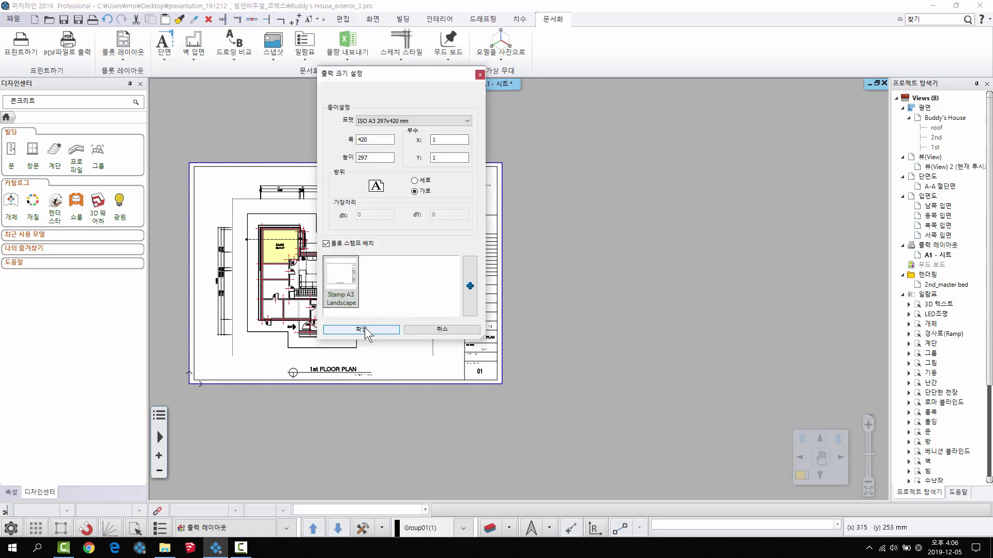
pyautogui.click(364, 329)
pyautogui.click(574, 296)
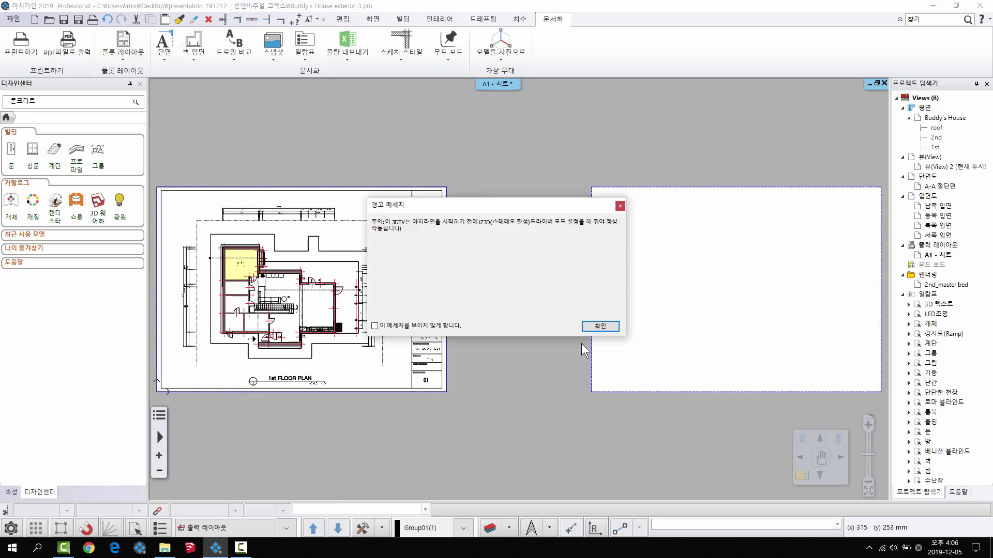
pyautogui.click(600, 325)
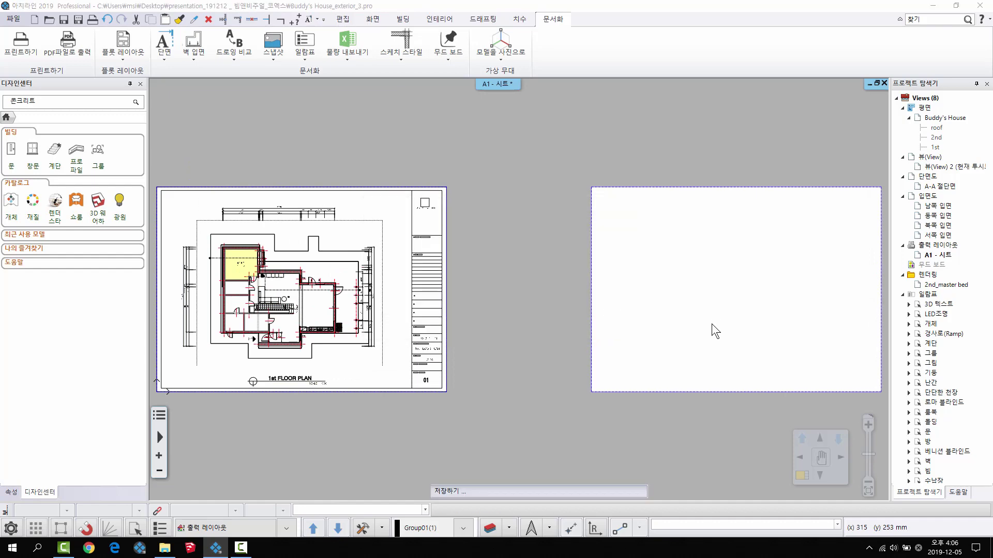
pyautogui.click(414, 299)
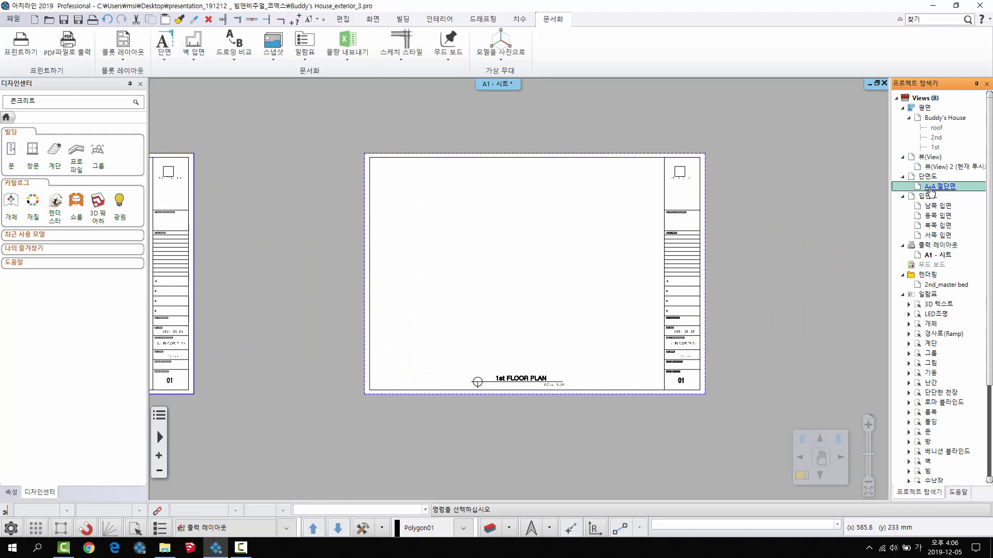
# Place the A-A section view on the second sheet at a scale of 1:100.
pyautogui.rightClick(551, 240)
pyautogui.click(575, 305)
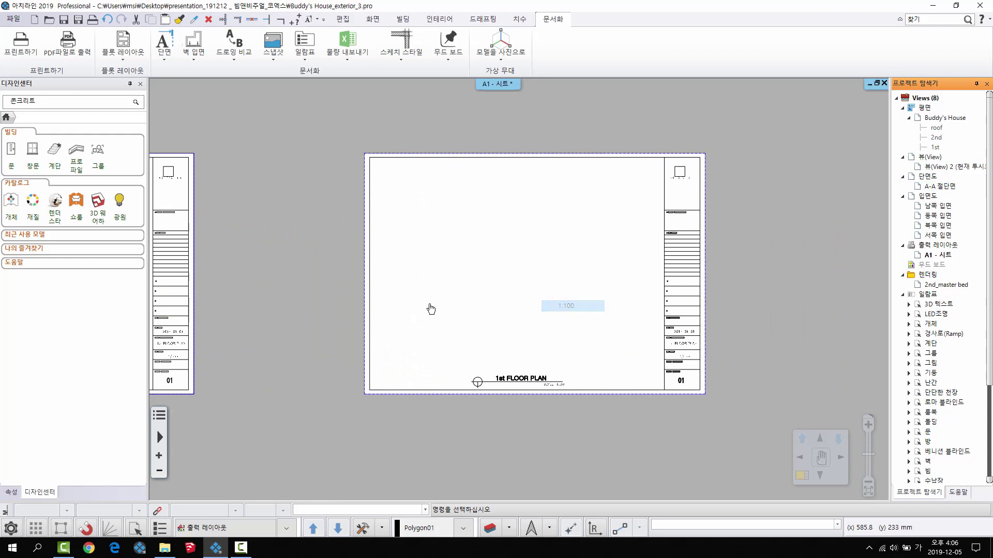
pyautogui.click(376, 314)
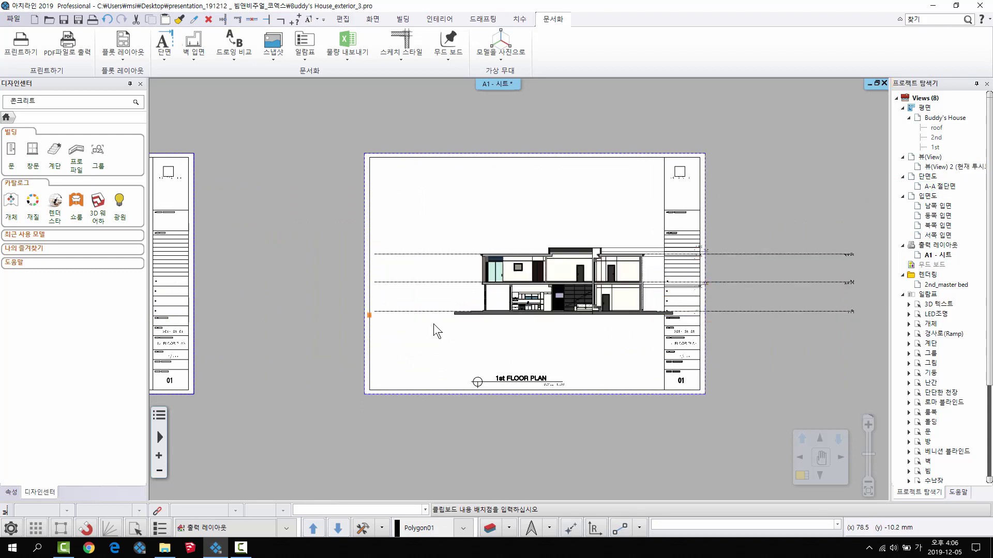
pyautogui.scroll(1, 550, 297)
# Crop the A-A section view's frame on its left and right sides to a width of about 344 mm.
pyautogui.click(551, 297)
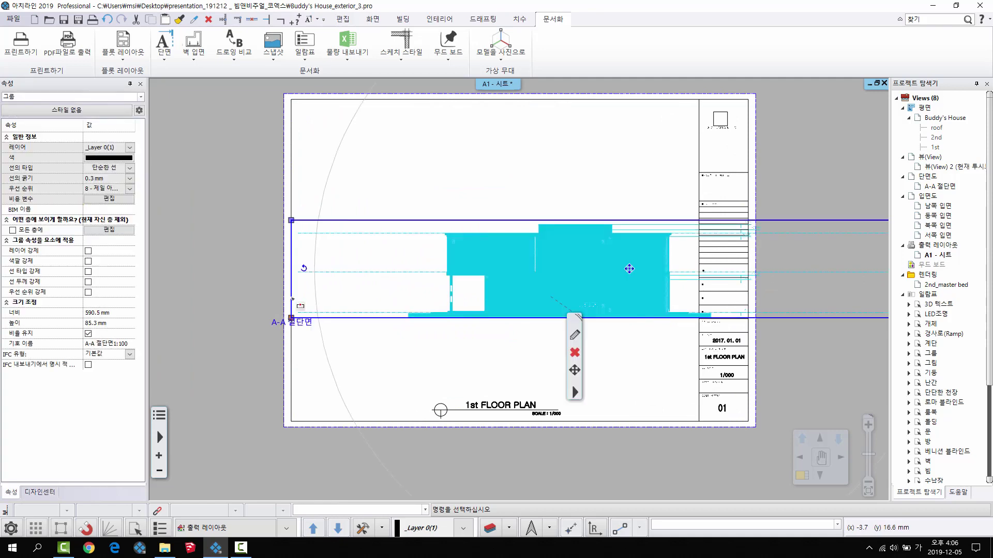
pyautogui.click(292, 298)
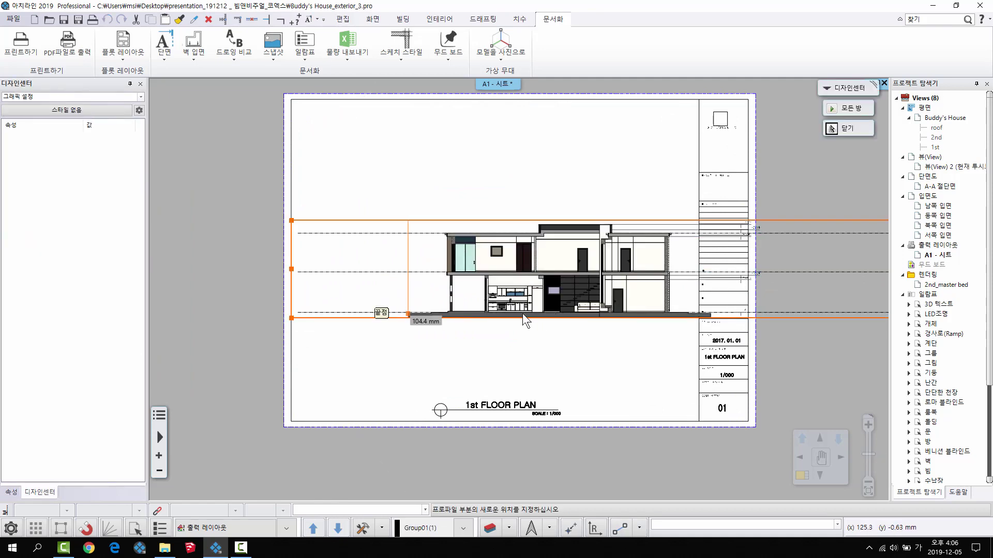
pyautogui.click(408, 313)
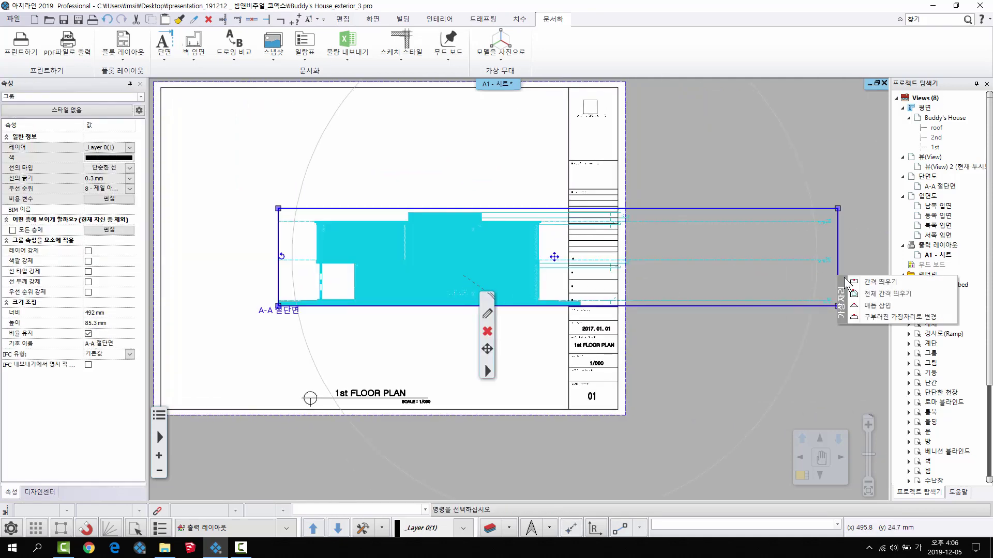
pyautogui.click(837, 280)
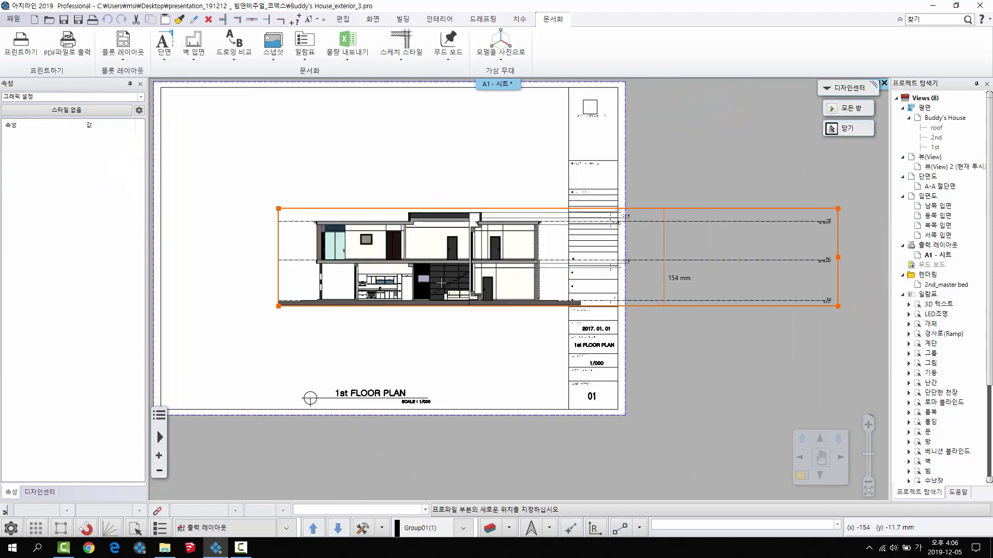
pyautogui.click(445, 261)
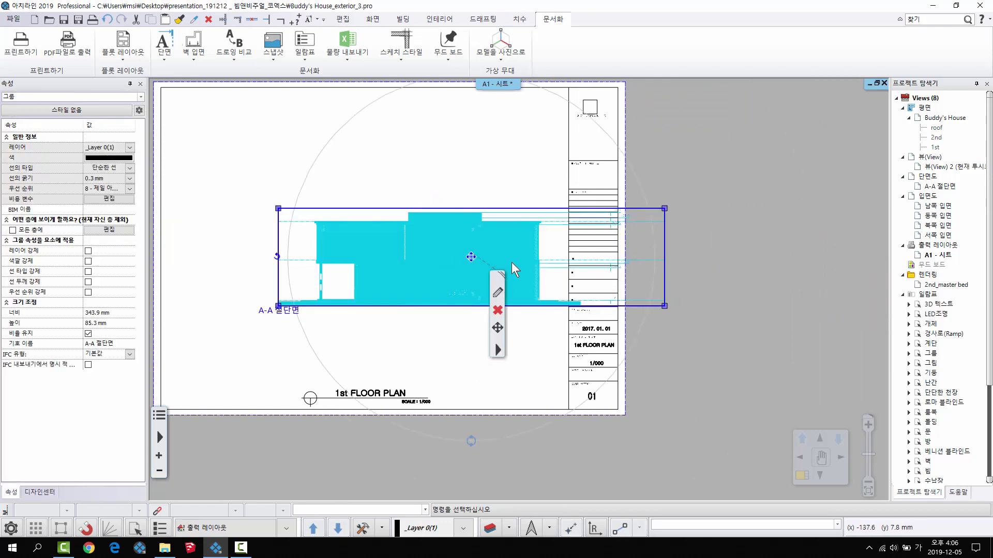
# Move the A-A section view about 94 mm to the left so it sits inside the second sheet's drawing area.
pyautogui.click(472, 257)
pyautogui.click(503, 262)
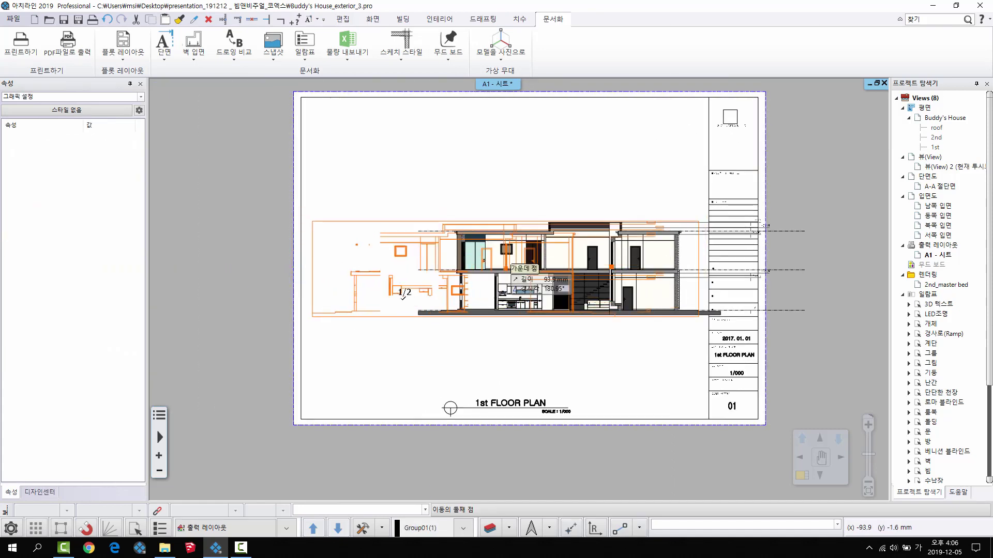
pyautogui.click(404, 293)
pyautogui.press('Escape')
pyautogui.scroll(4, 722, 340)
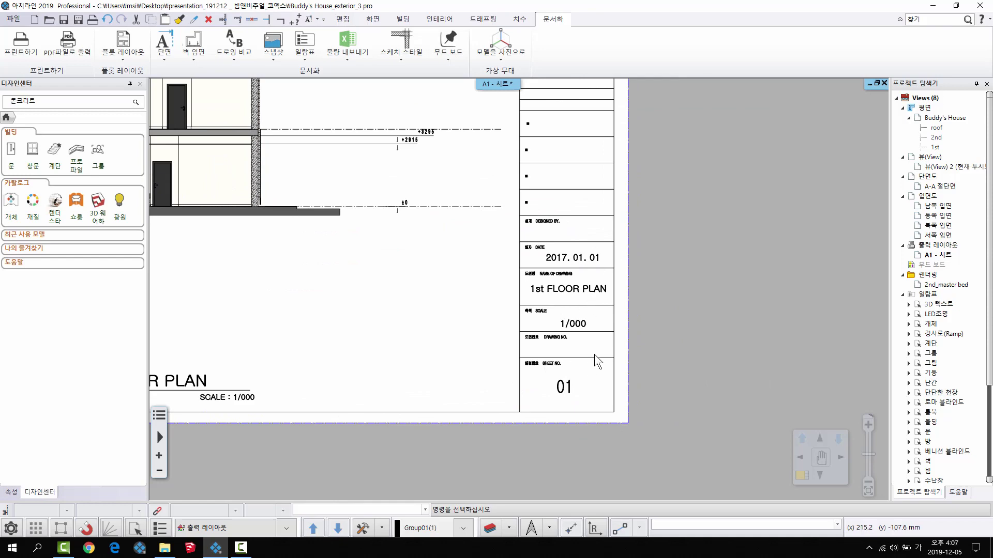
pyautogui.scroll(-4, 616, 383)
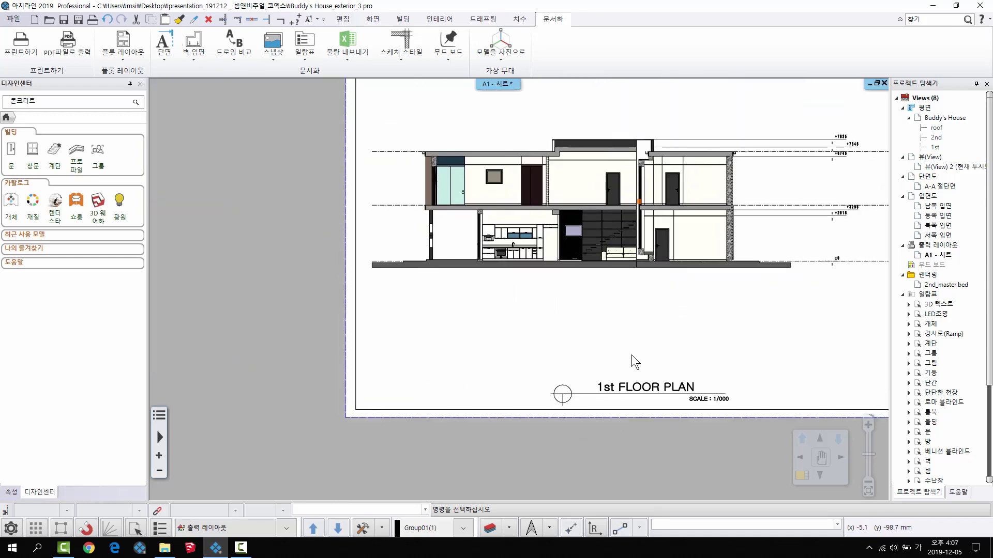
pyautogui.scroll(-3, 517, 336)
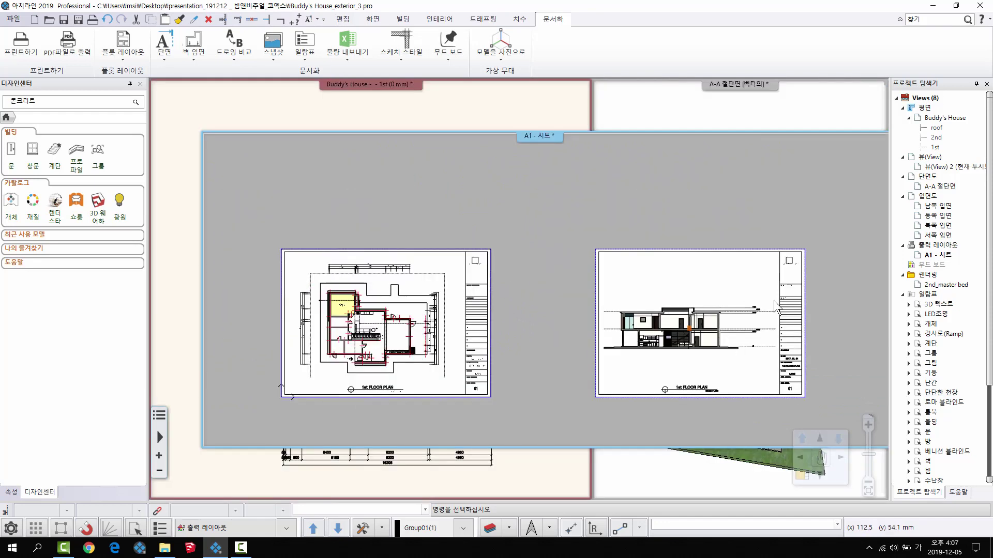
# In the 1st floor plan window, delete the 1100 mm door and adjoining 1250 mm window from the right wing's upper wall.
pyautogui.click(484, 105)
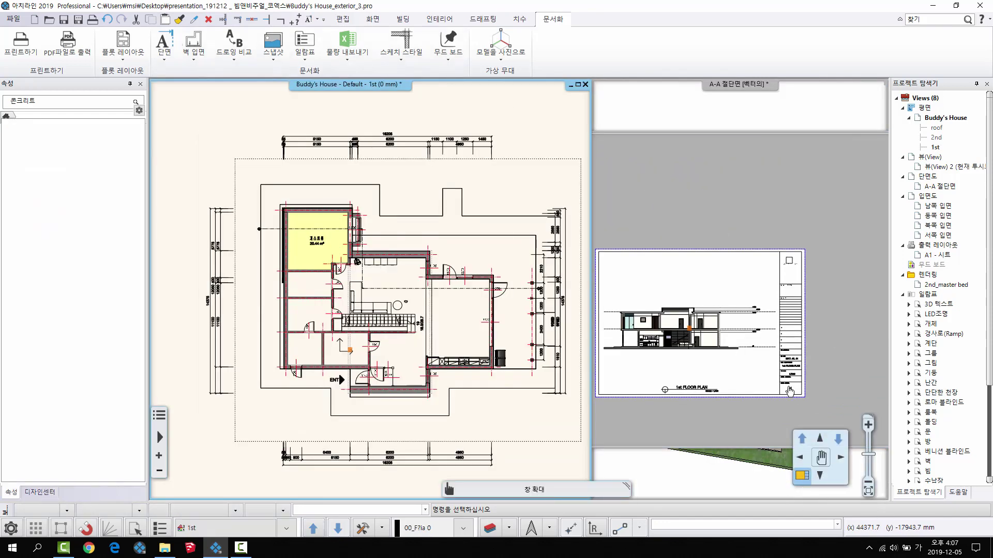
pyautogui.scroll(8, 464, 298)
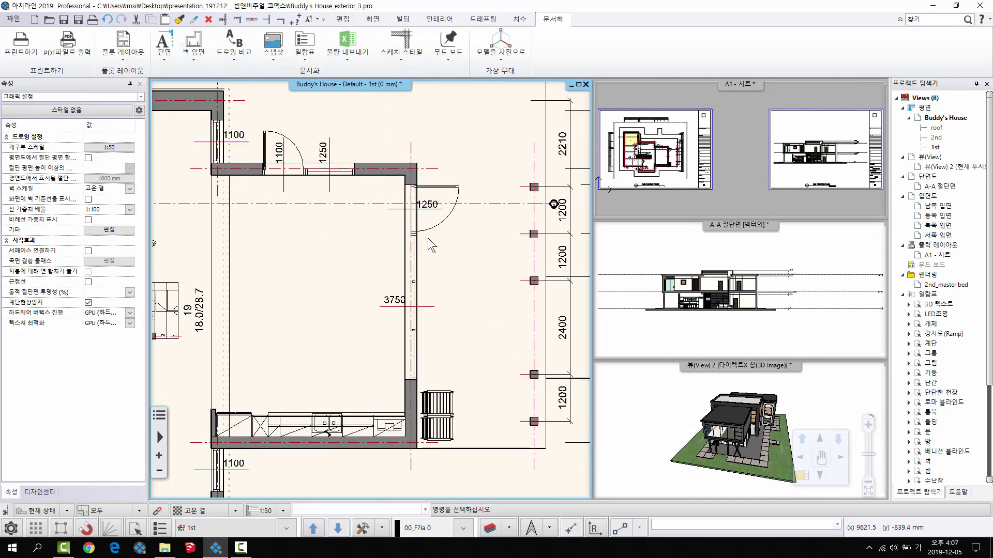
pyautogui.click(256, 195)
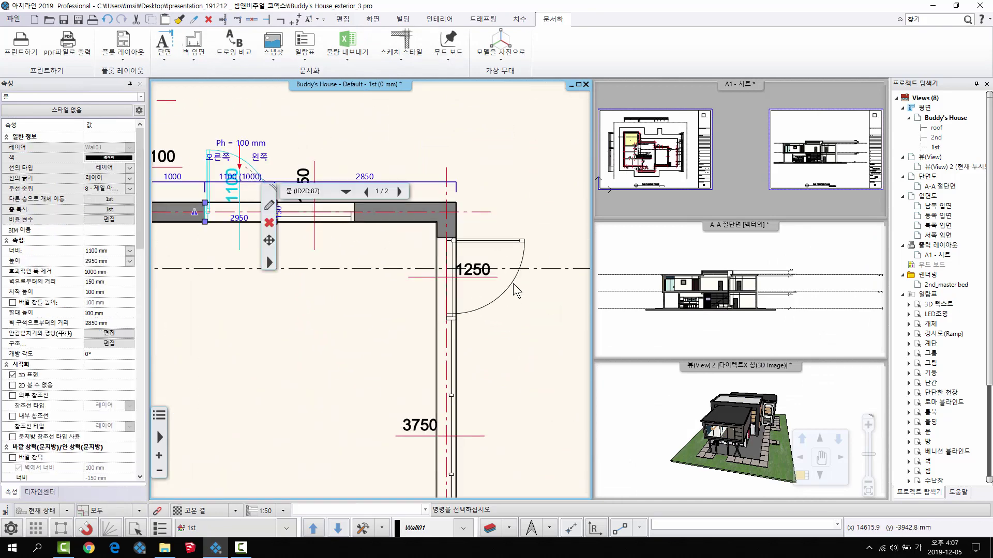
pyautogui.scroll(2, 313, 212)
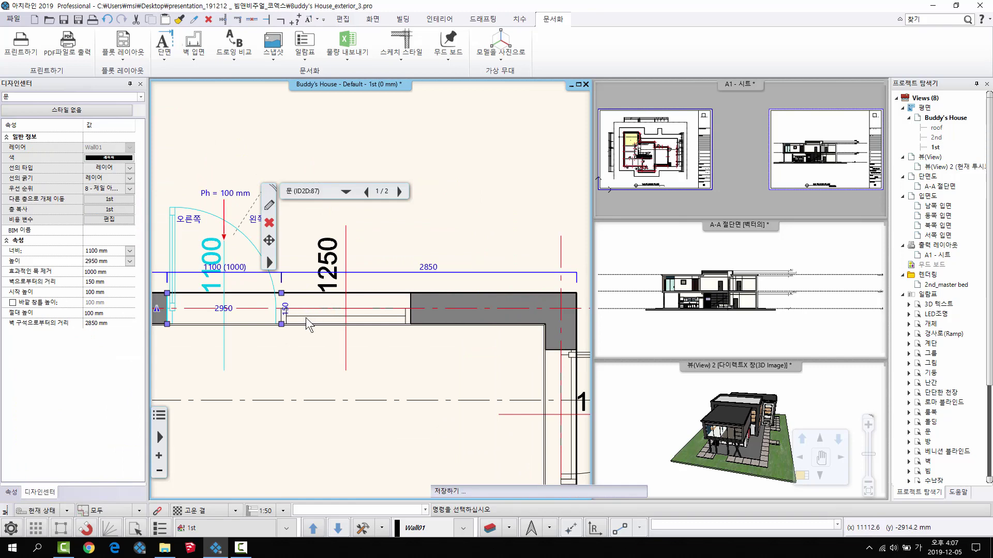
pyautogui.press('Delete')
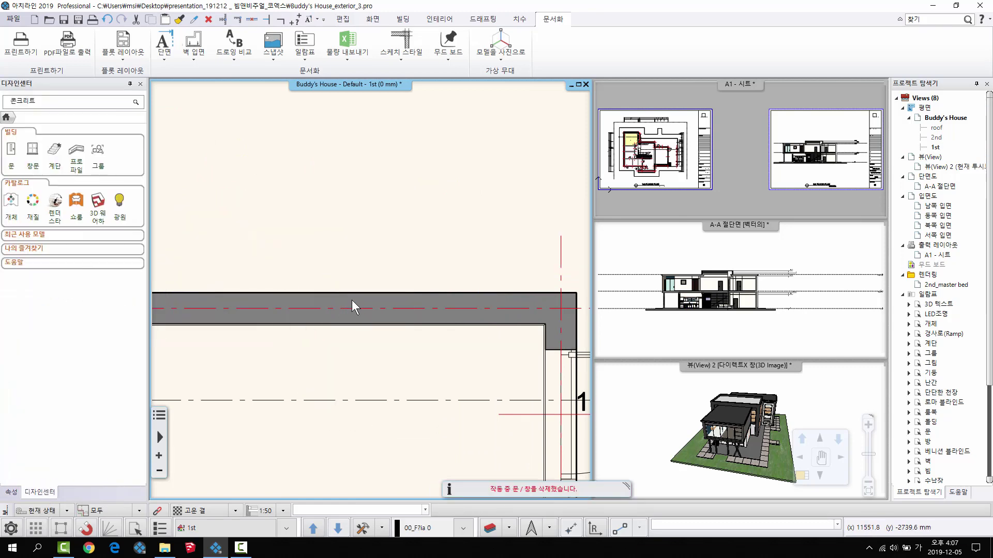
pyautogui.scroll(-5, 353, 305)
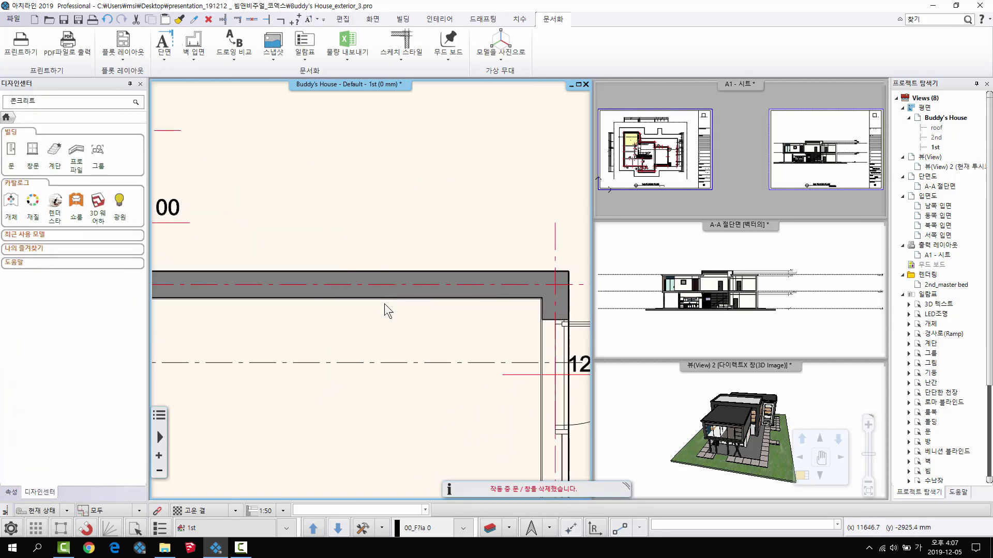
# On the A1 plot layout, update only the placed 1st floor plan view to match the edited model.
pyautogui.doubleClick(701, 141)
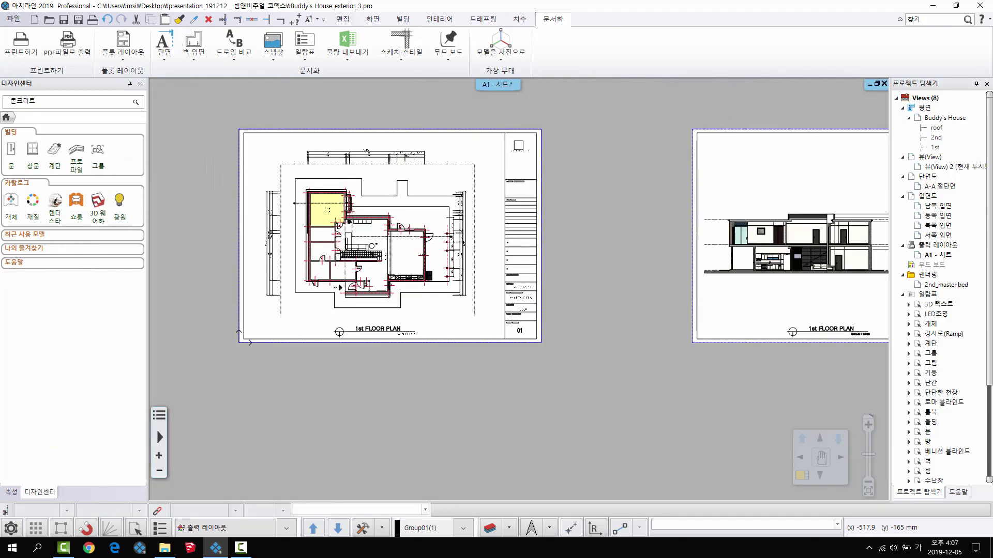
pyautogui.scroll(2, 457, 298)
pyautogui.scroll(4, 542, 320)
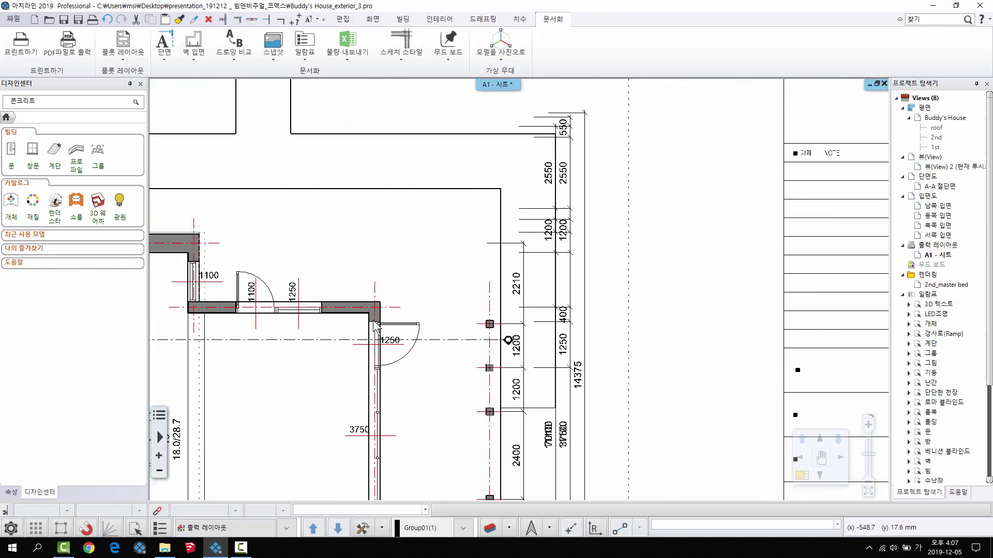
pyautogui.rightClick(309, 302)
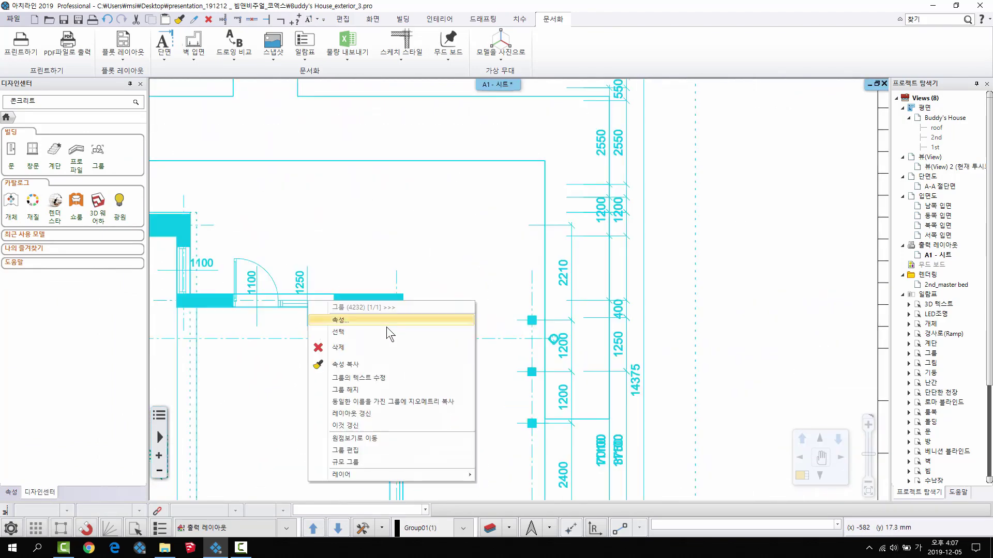
pyautogui.click(407, 425)
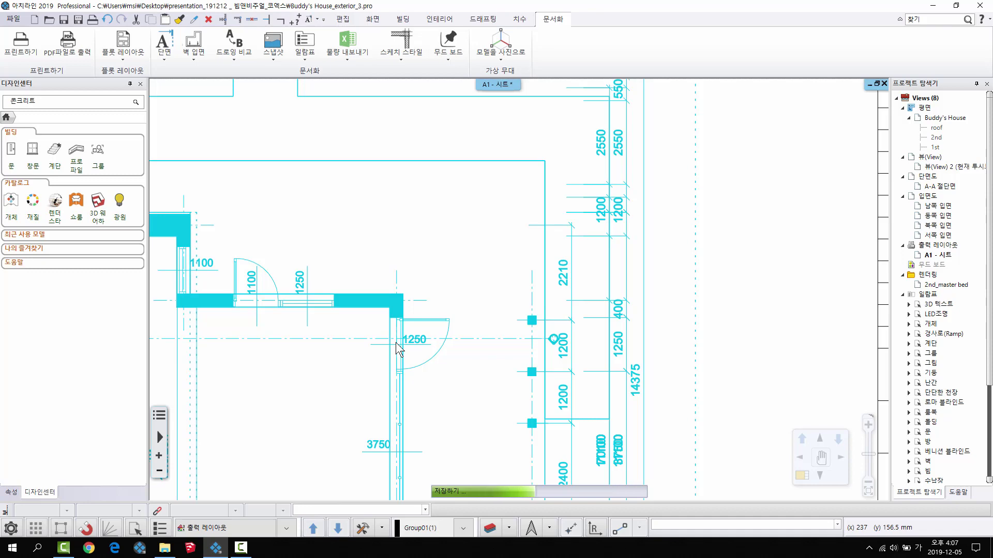
pyautogui.scroll(-5, 335, 362)
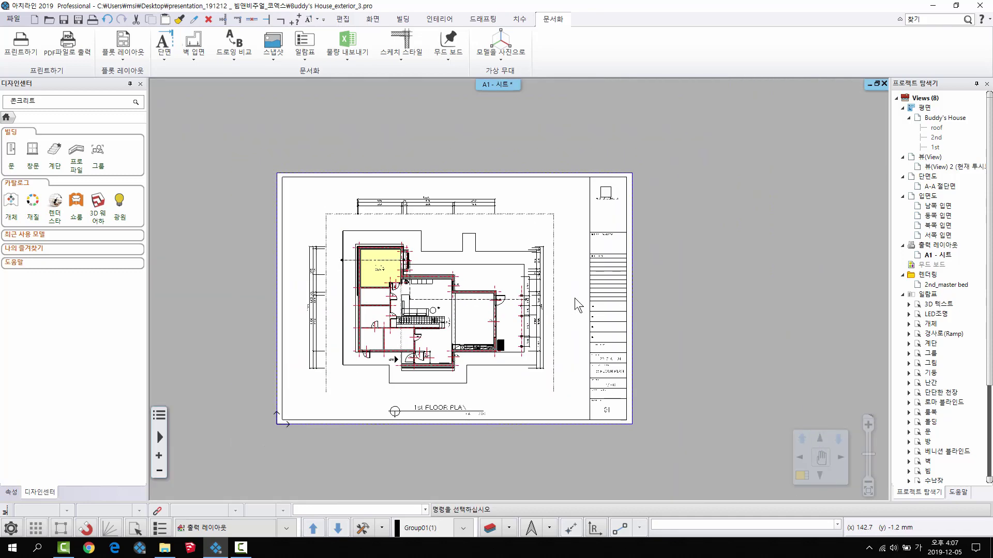
pyautogui.scroll(-3, 575, 298)
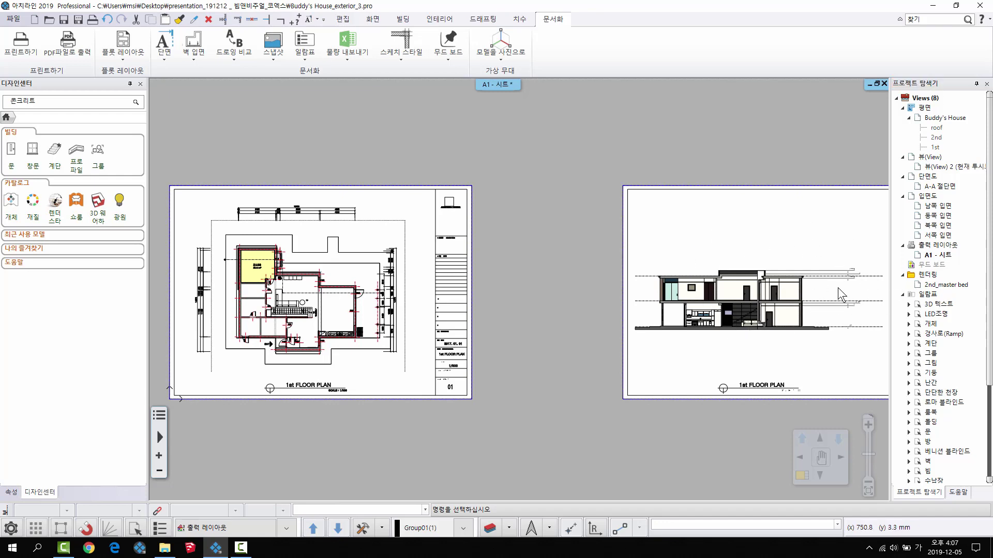
pyautogui.scroll(-2, 739, 308)
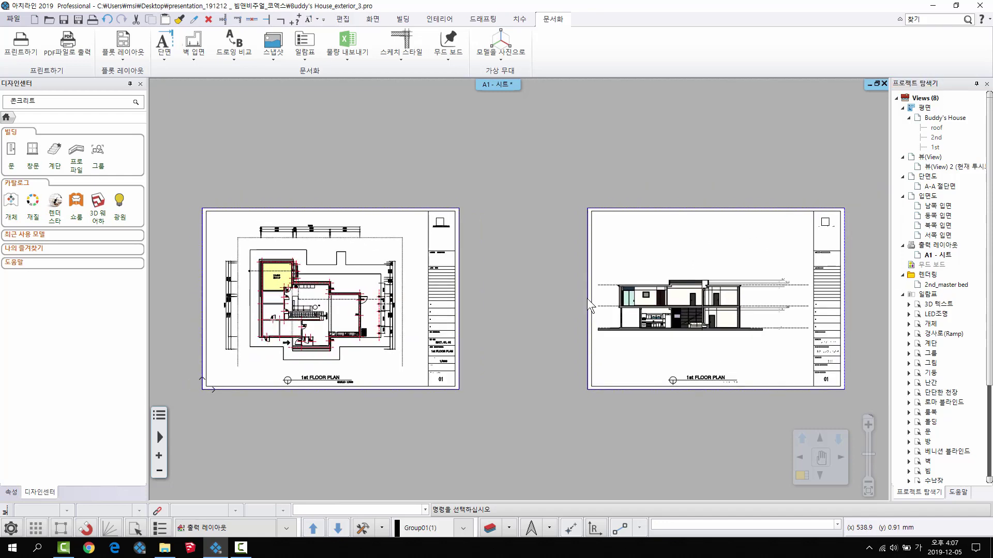
pyautogui.scroll(3, 588, 299)
pyautogui.moveTo(460, 343); pyautogui.dragTo(481, 324, button='middle')
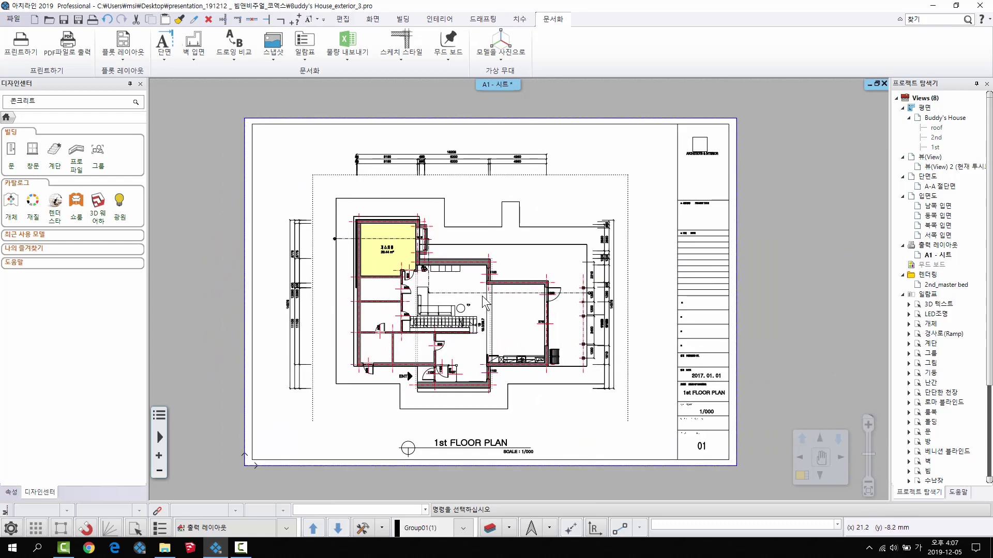